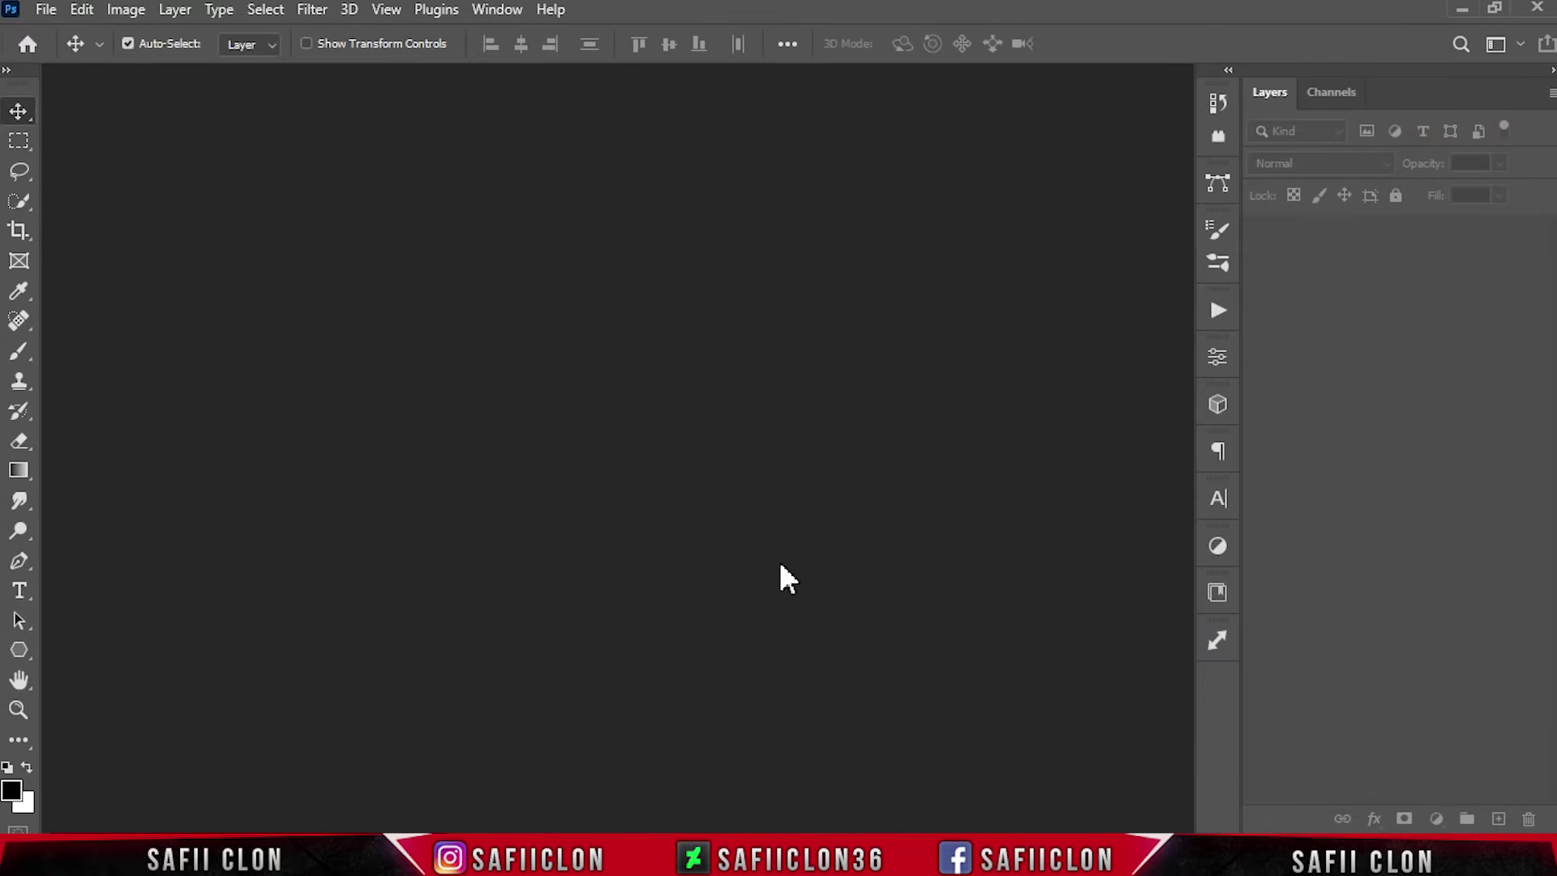
Step: Create a new white 2000 × 2000 px document at 300 pixels/inch
left_click(46, 8)
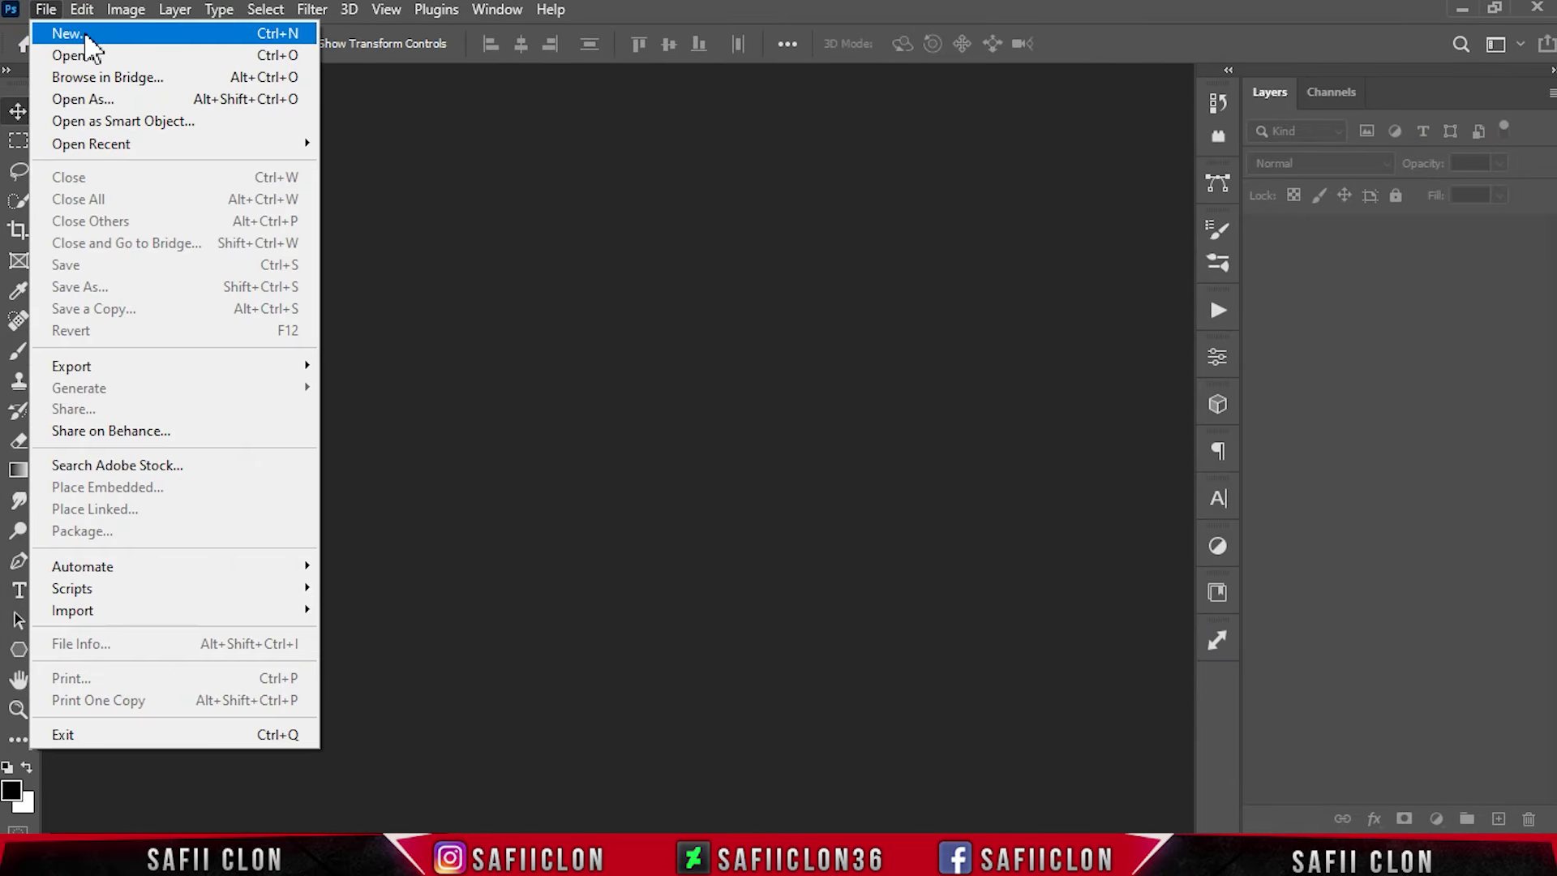
left_click(75, 37)
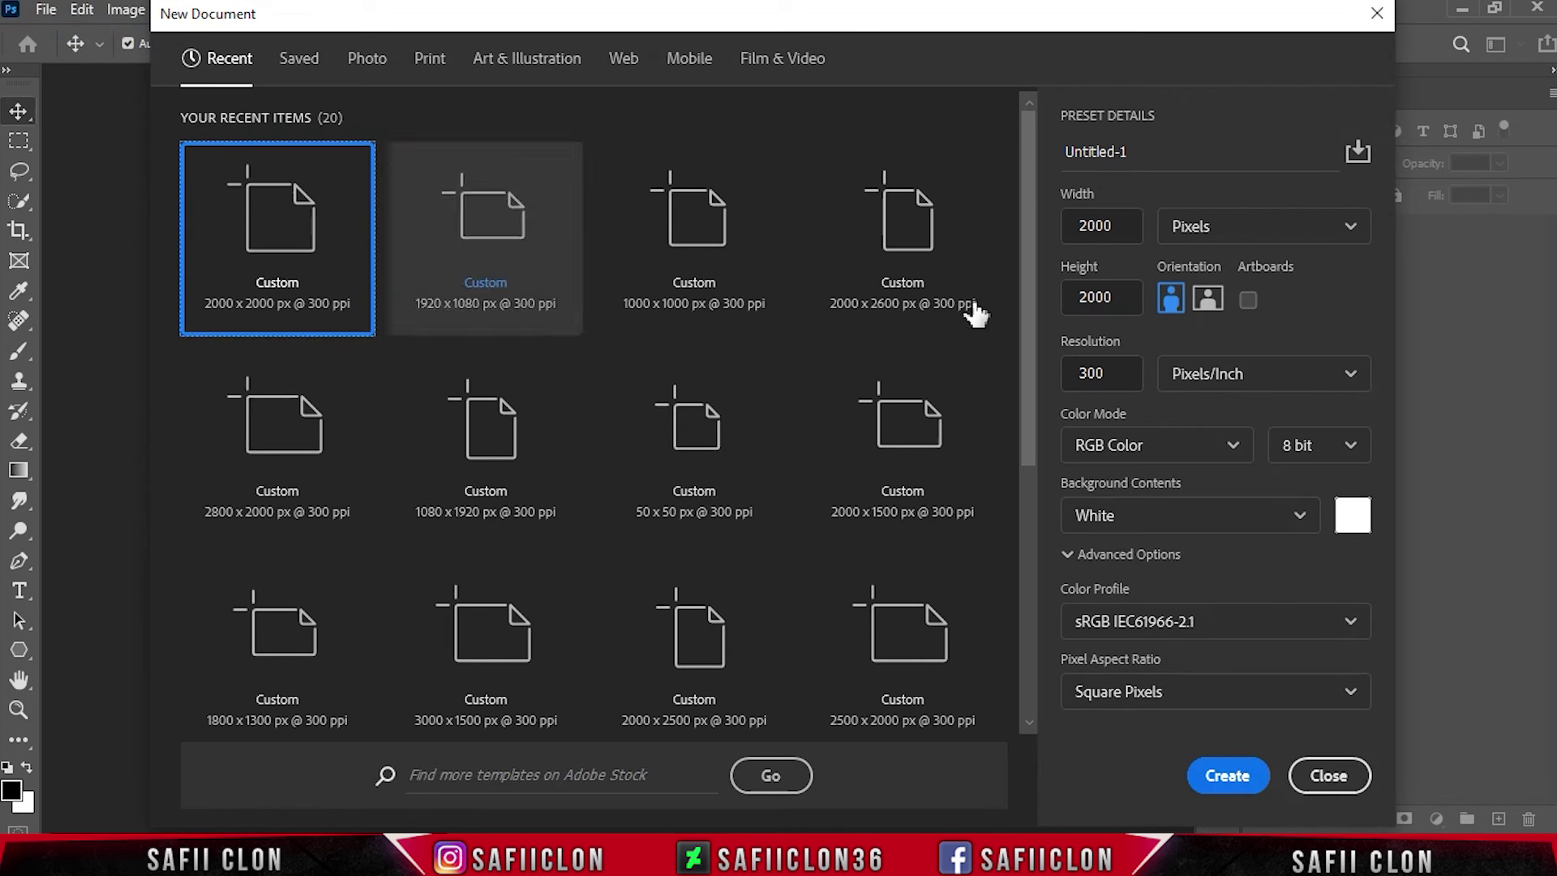
left_click(1320, 230)
left_click(1279, 271)
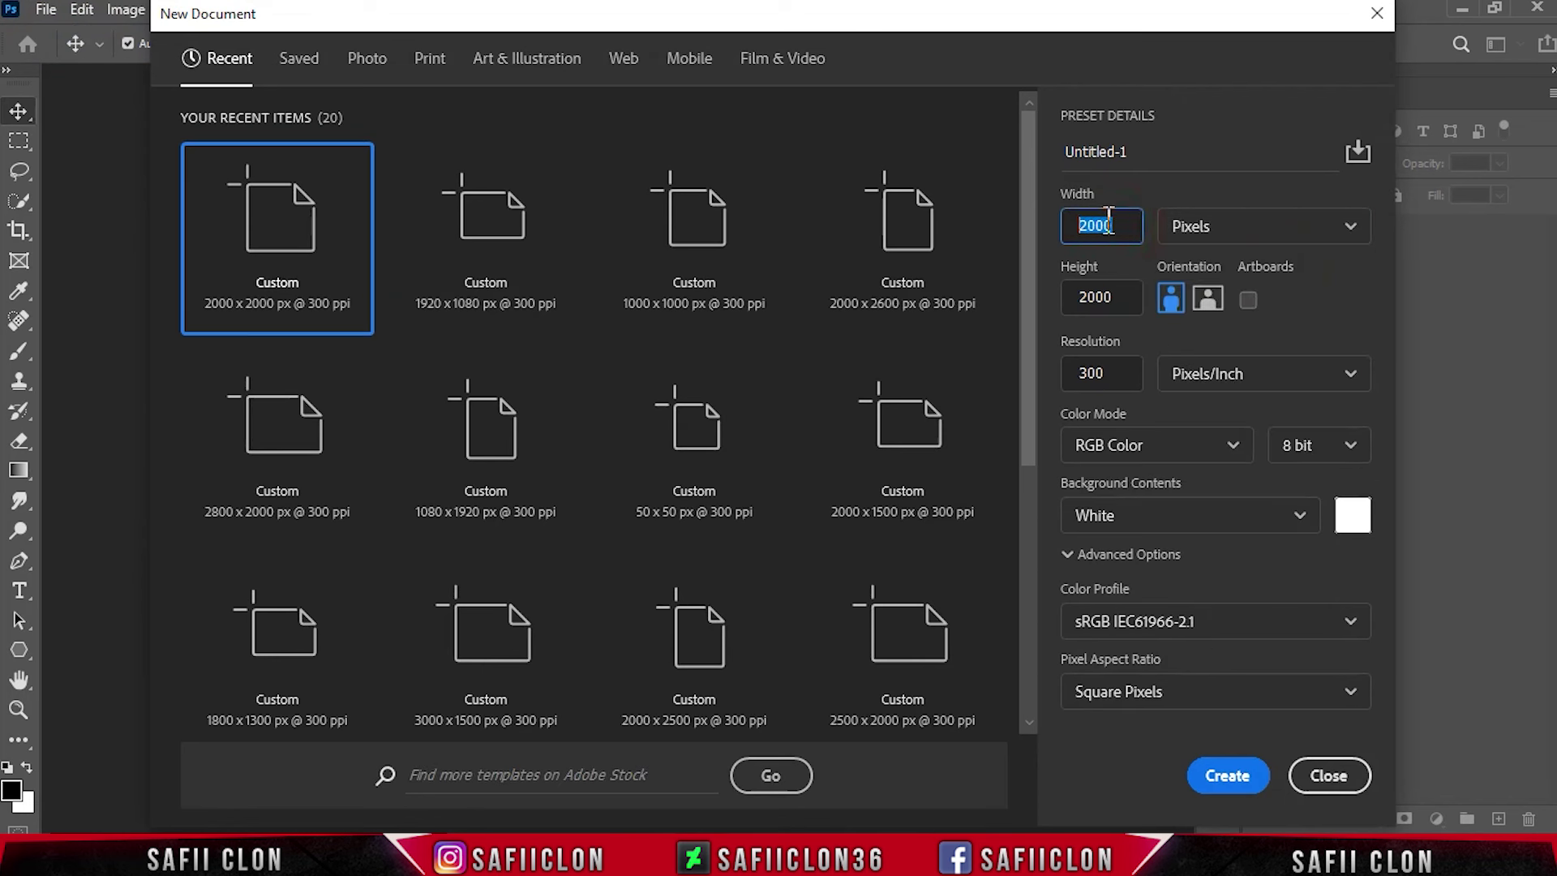
left_click_drag(1121, 297, 1085, 298)
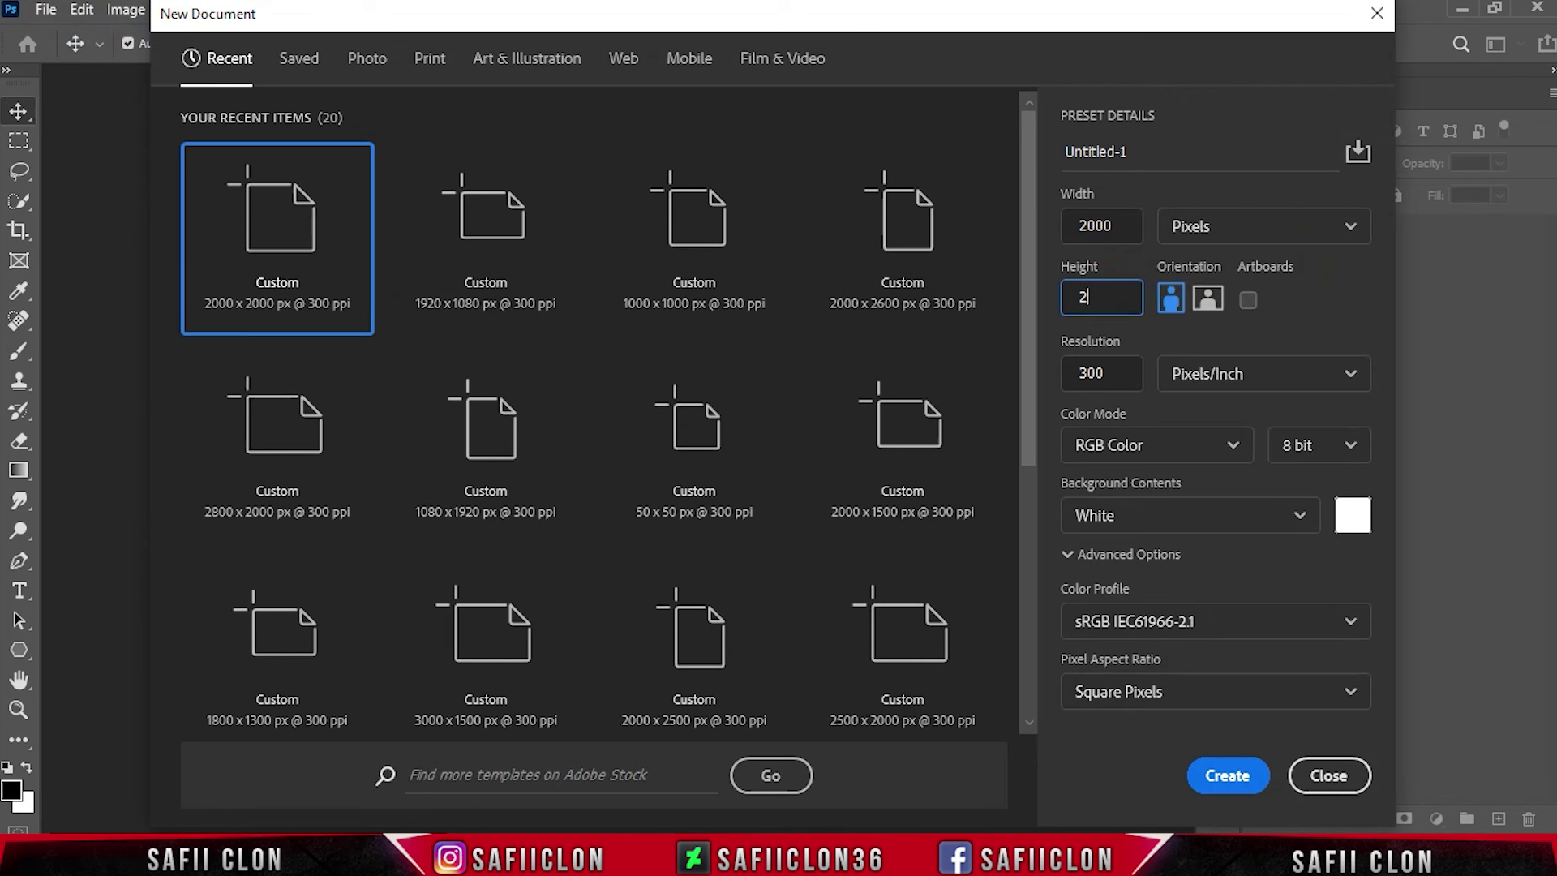
type("00")
left_click(1228, 375)
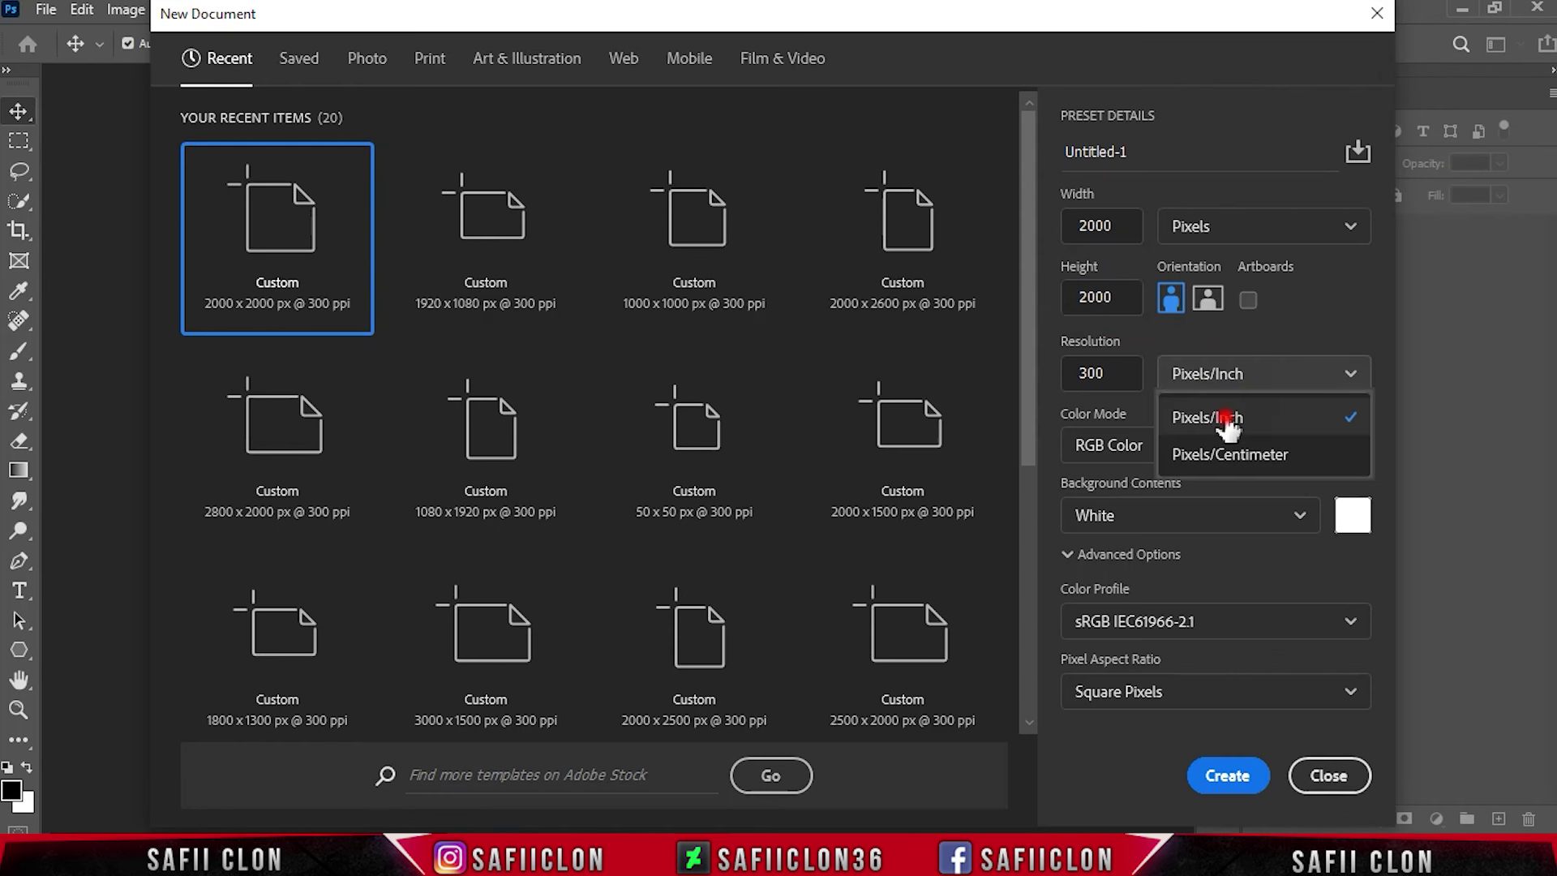
left_click(1228, 419)
type("00")
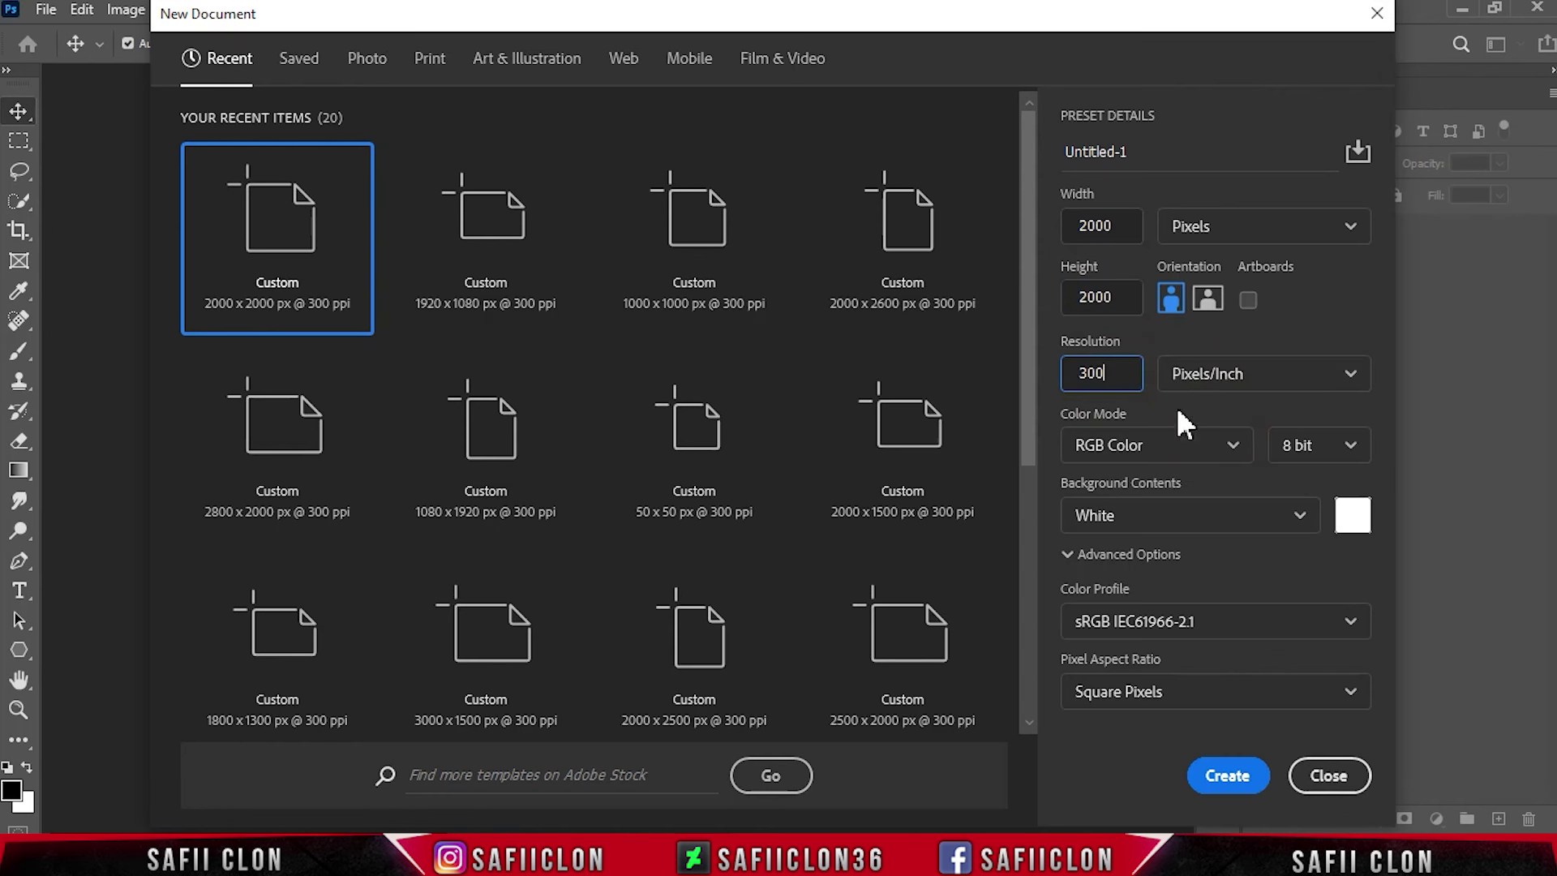
left_click(1232, 777)
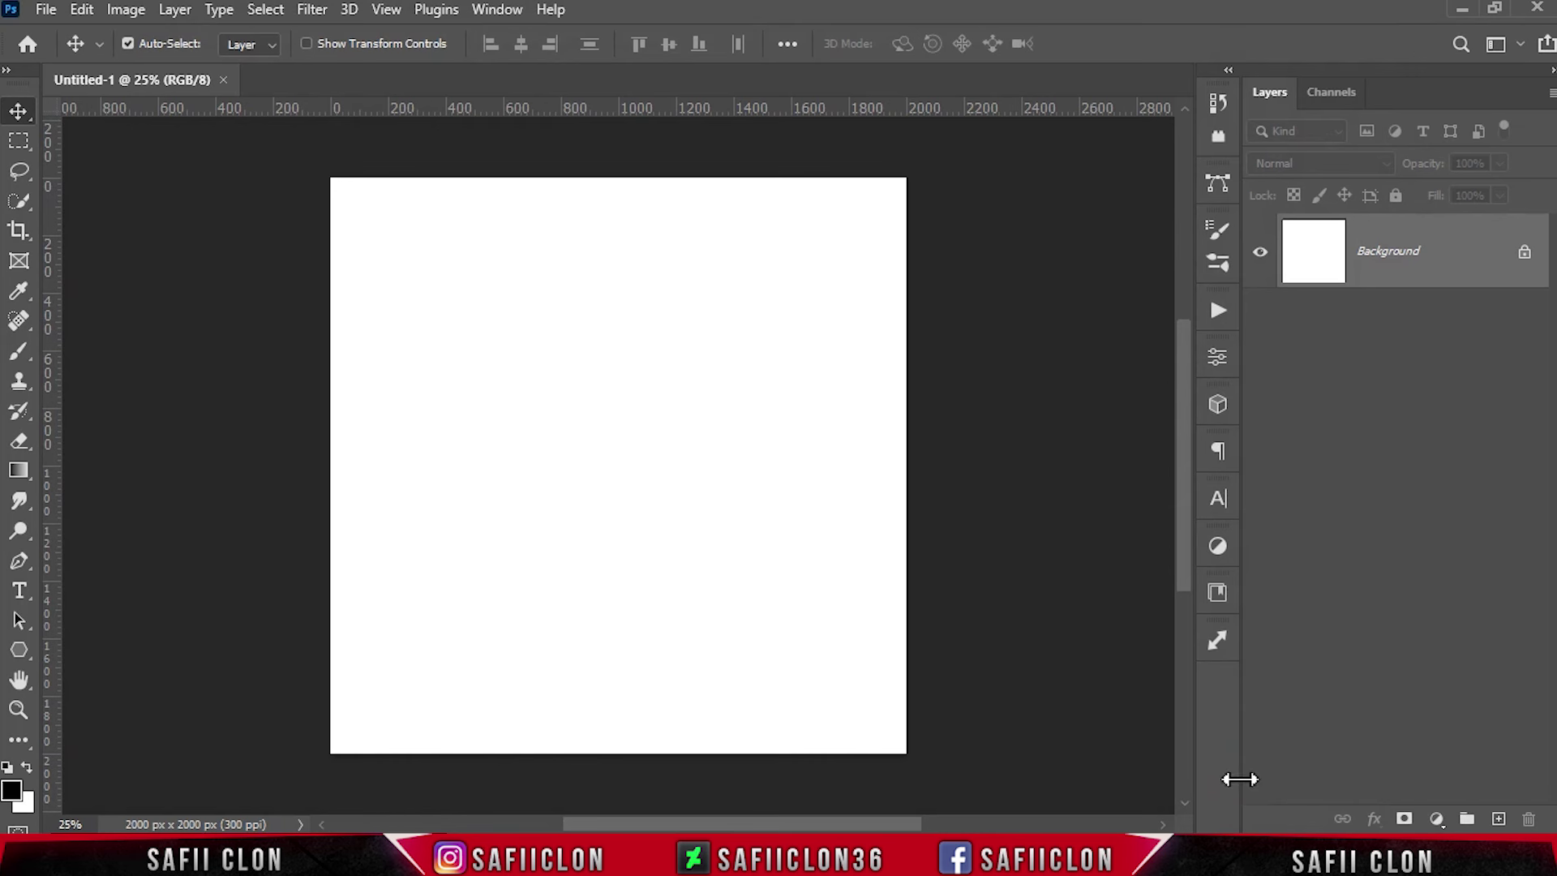
Step: Add a Solid Color fill layer in beige #dad2be over the white background
left_click(1436, 819)
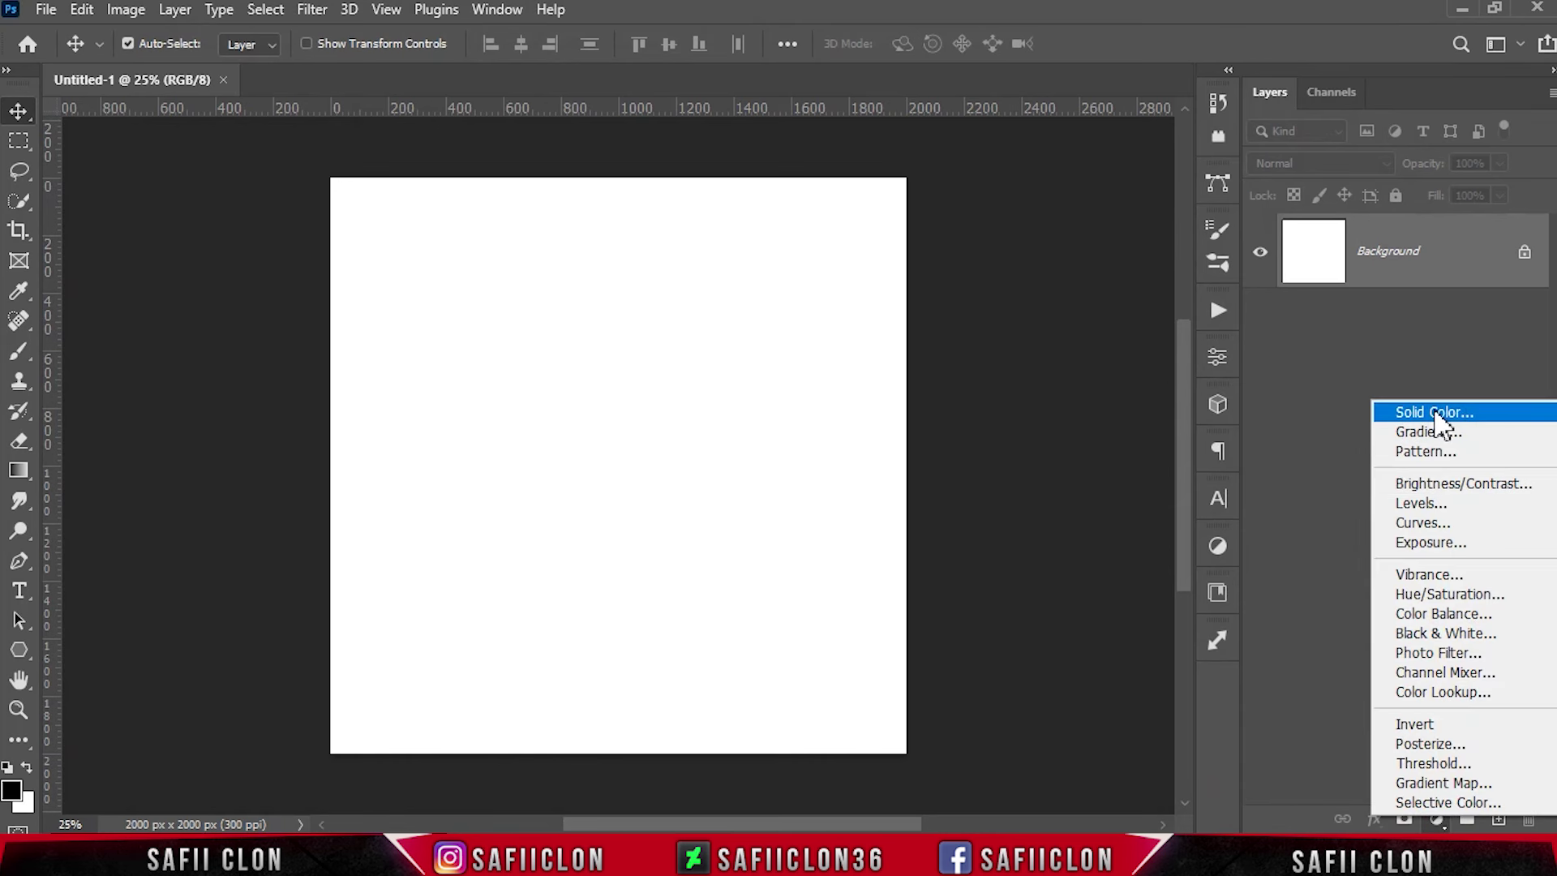
left_click(1465, 413)
double_click(1373, 485)
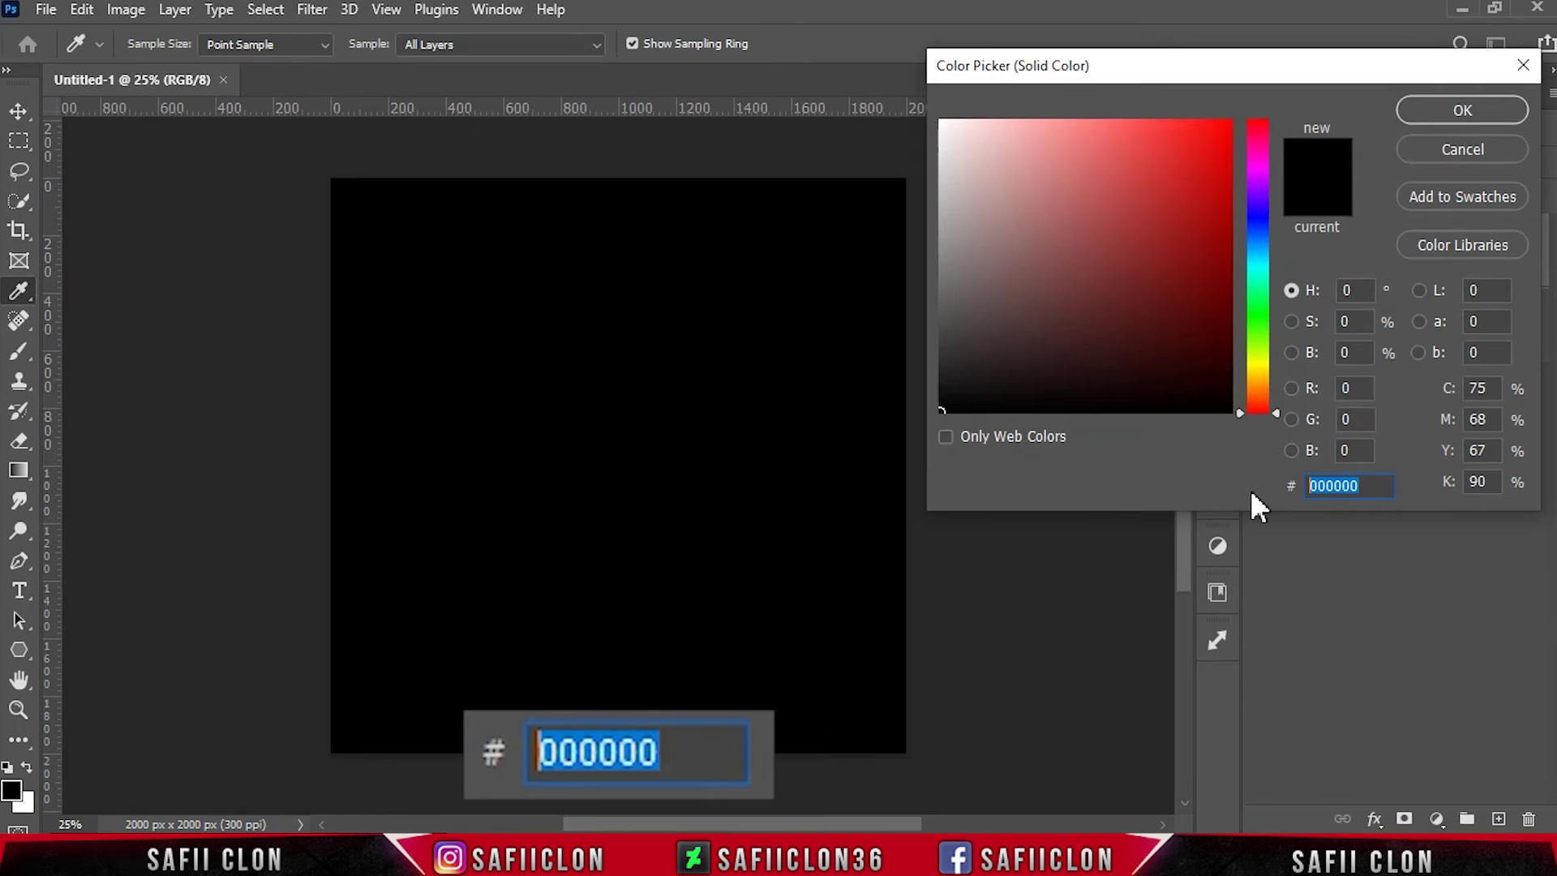
type("dad2")
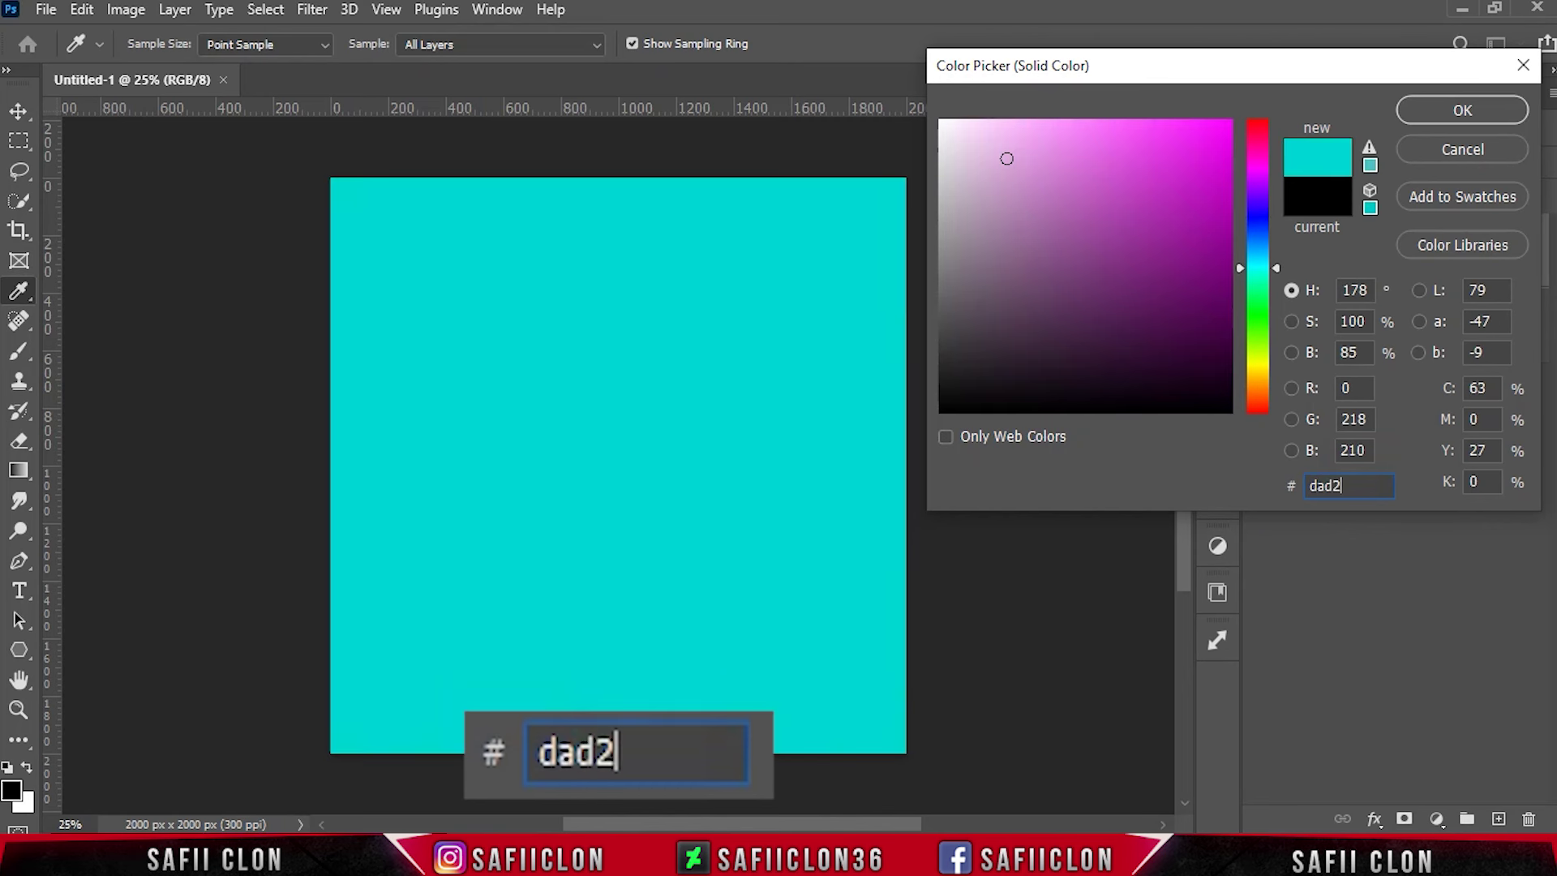
type("be")
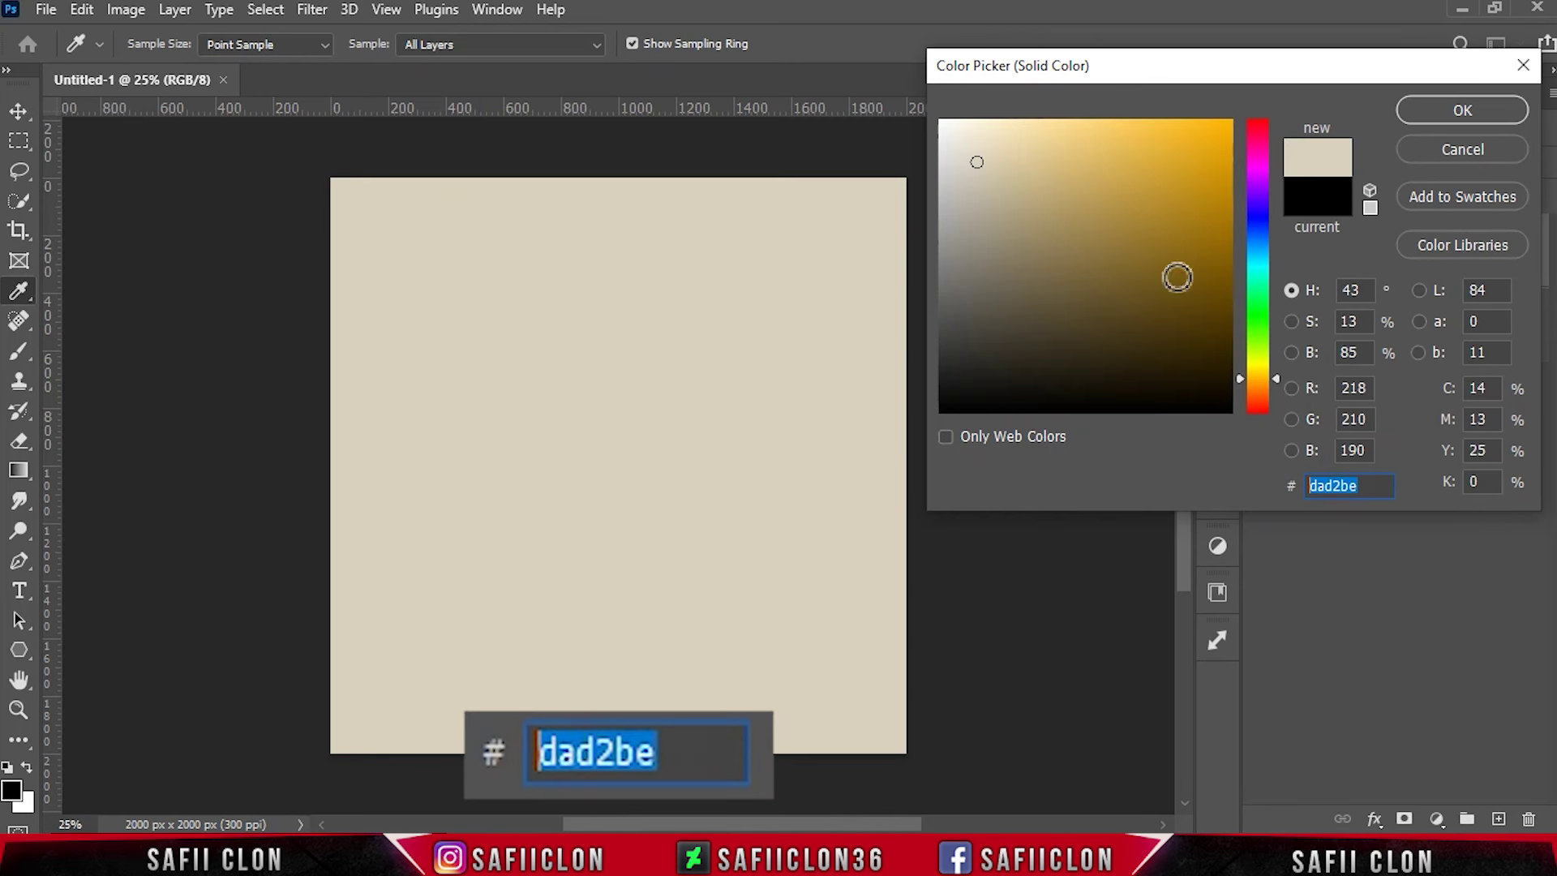
left_click(1484, 110)
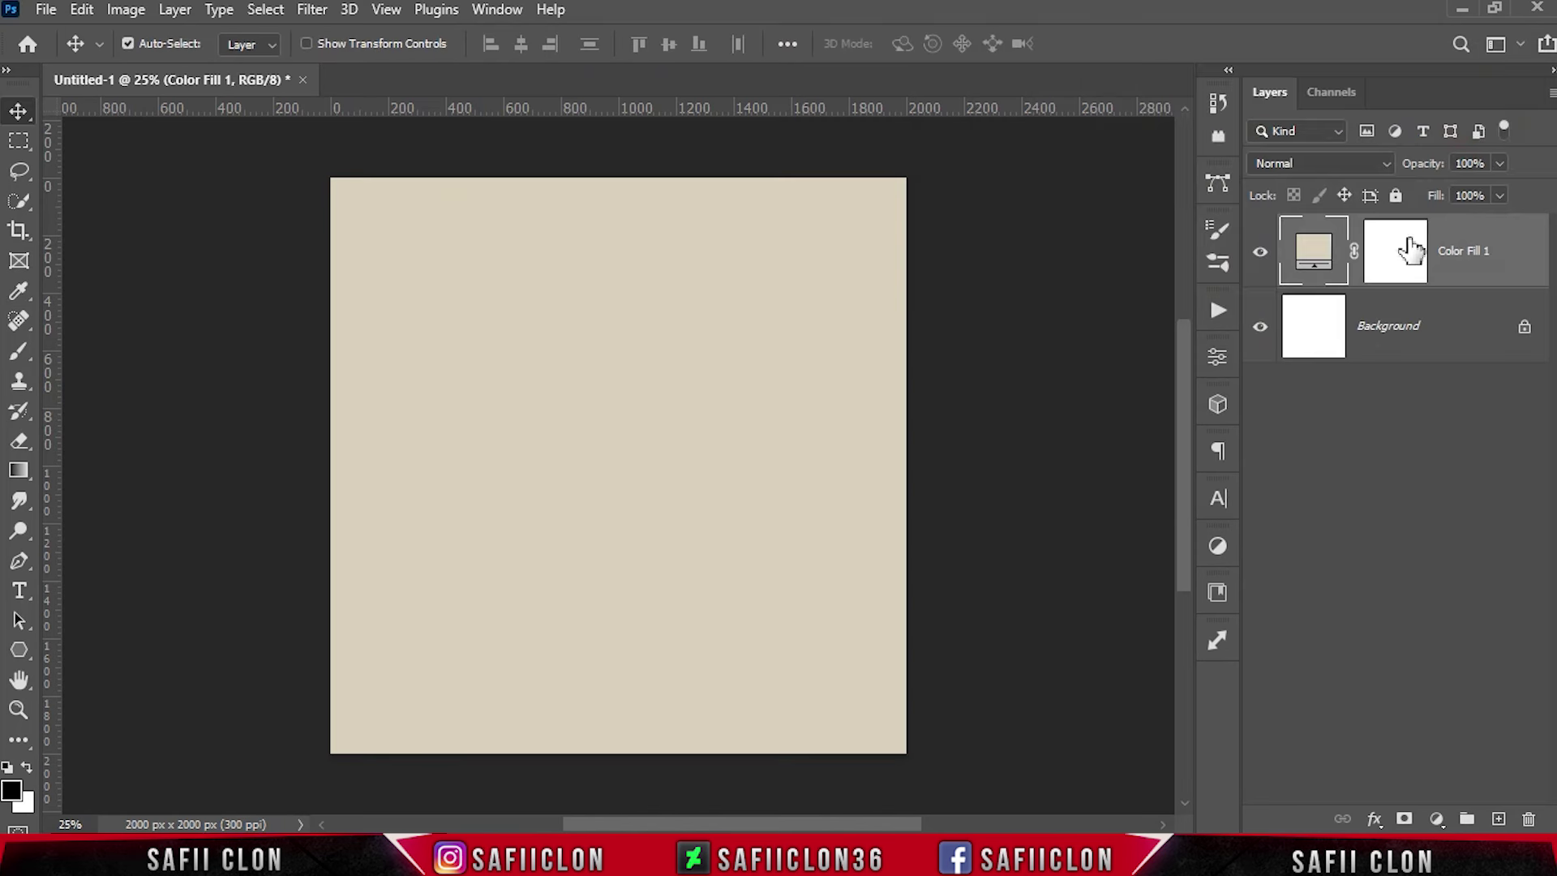
left_click(46, 10)
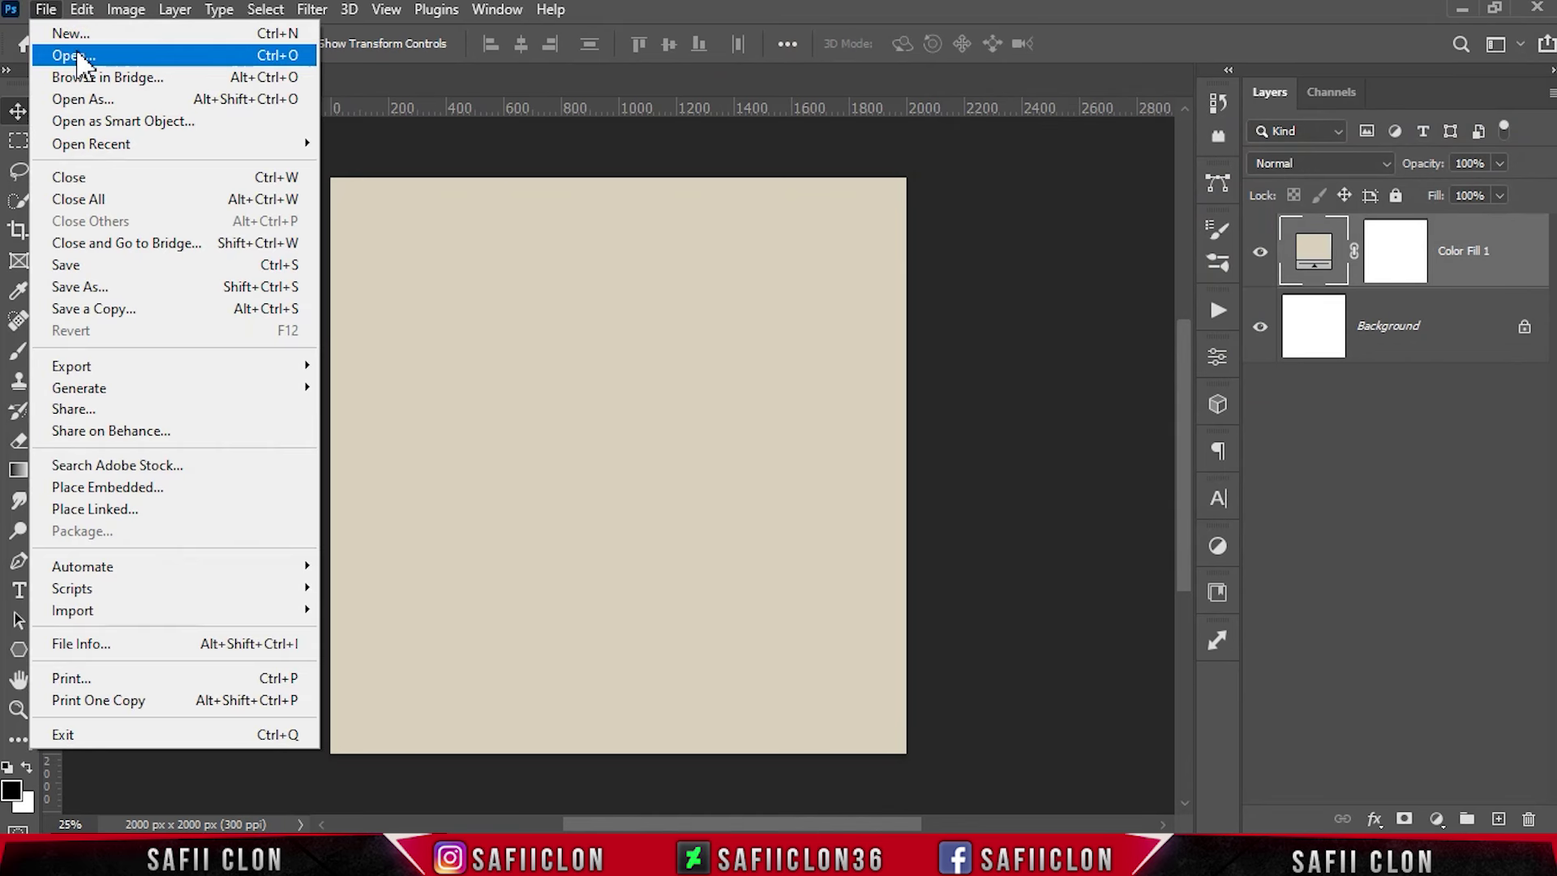
Step: Open the flowery hillside photo and unlock its background layer
key("Escape")
key("ctrl+o")
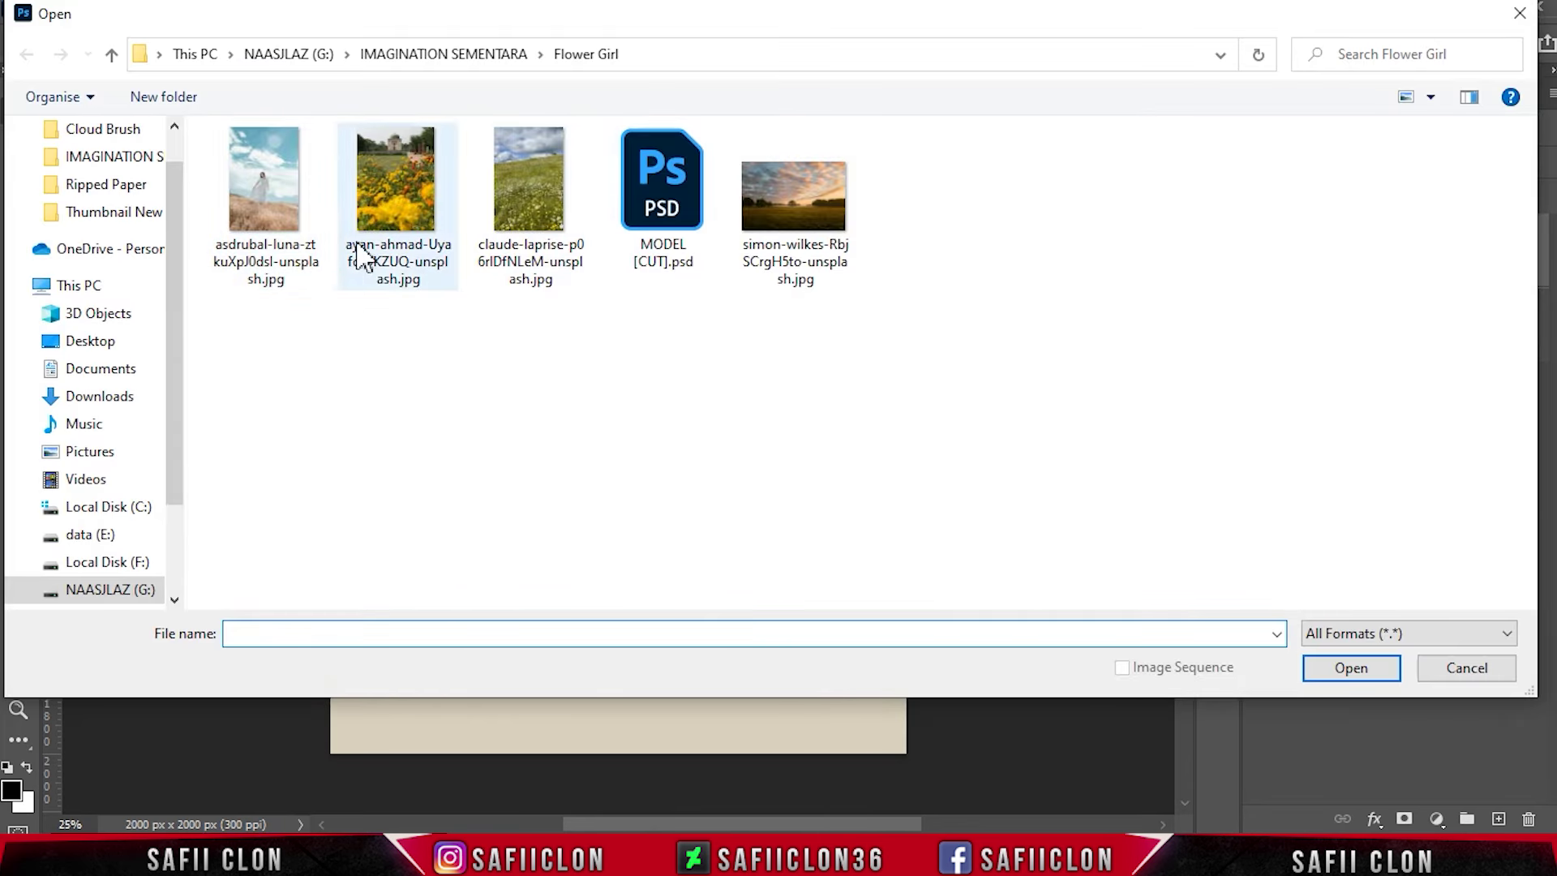
left_click(535, 218)
left_click(1334, 669)
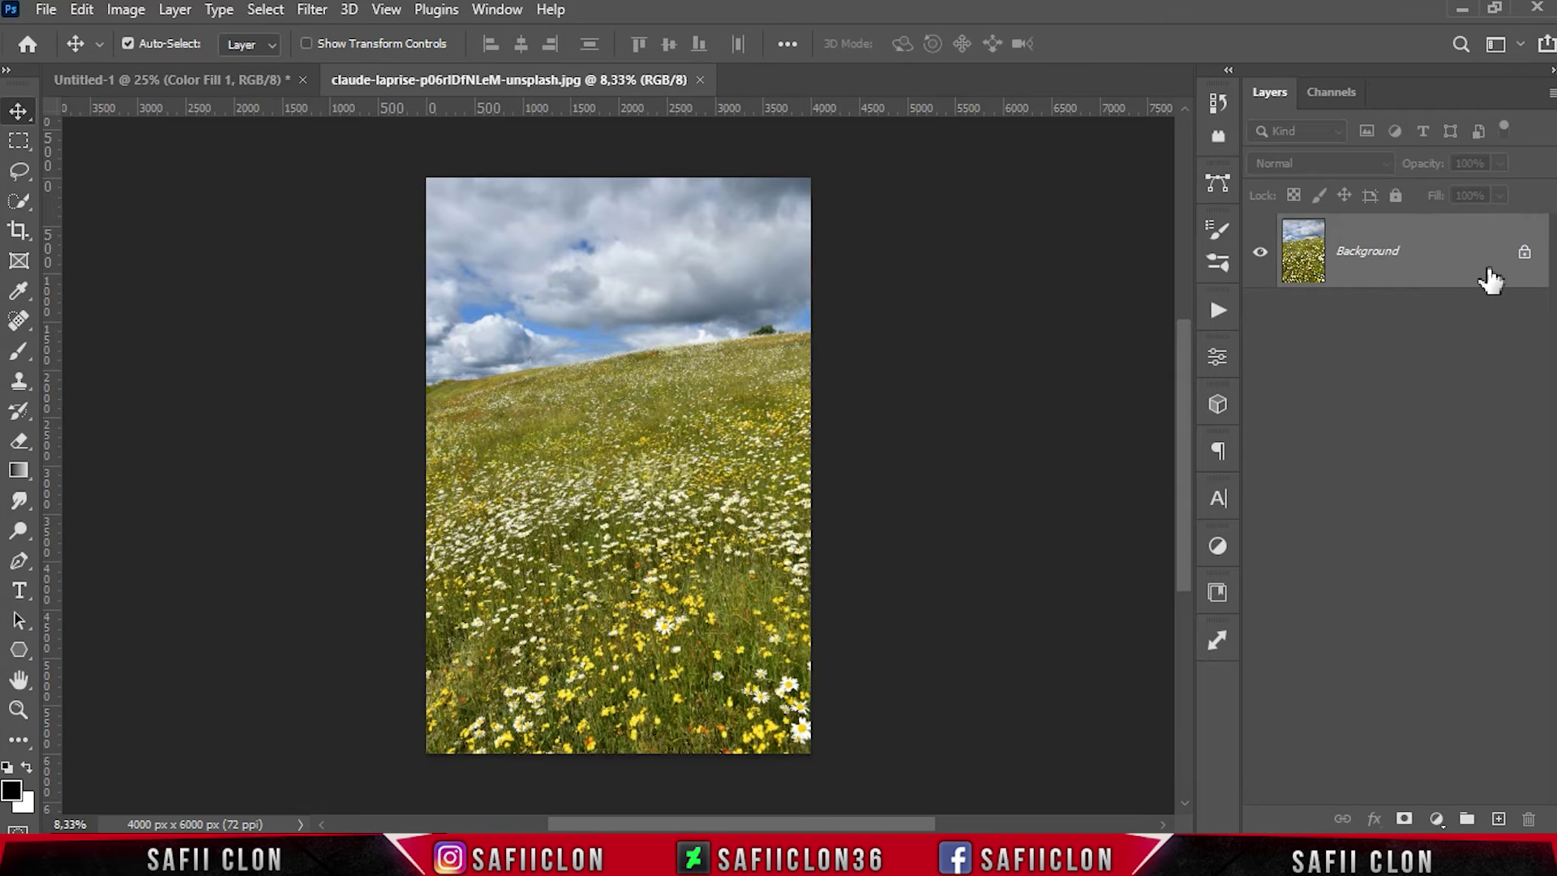
left_click(1522, 256)
Step: Quick-select the meadow, mask out the cloudy sky, and drag it into Untitled-1
left_click(20, 200)
left_click(98, 223)
left_click(273, 44)
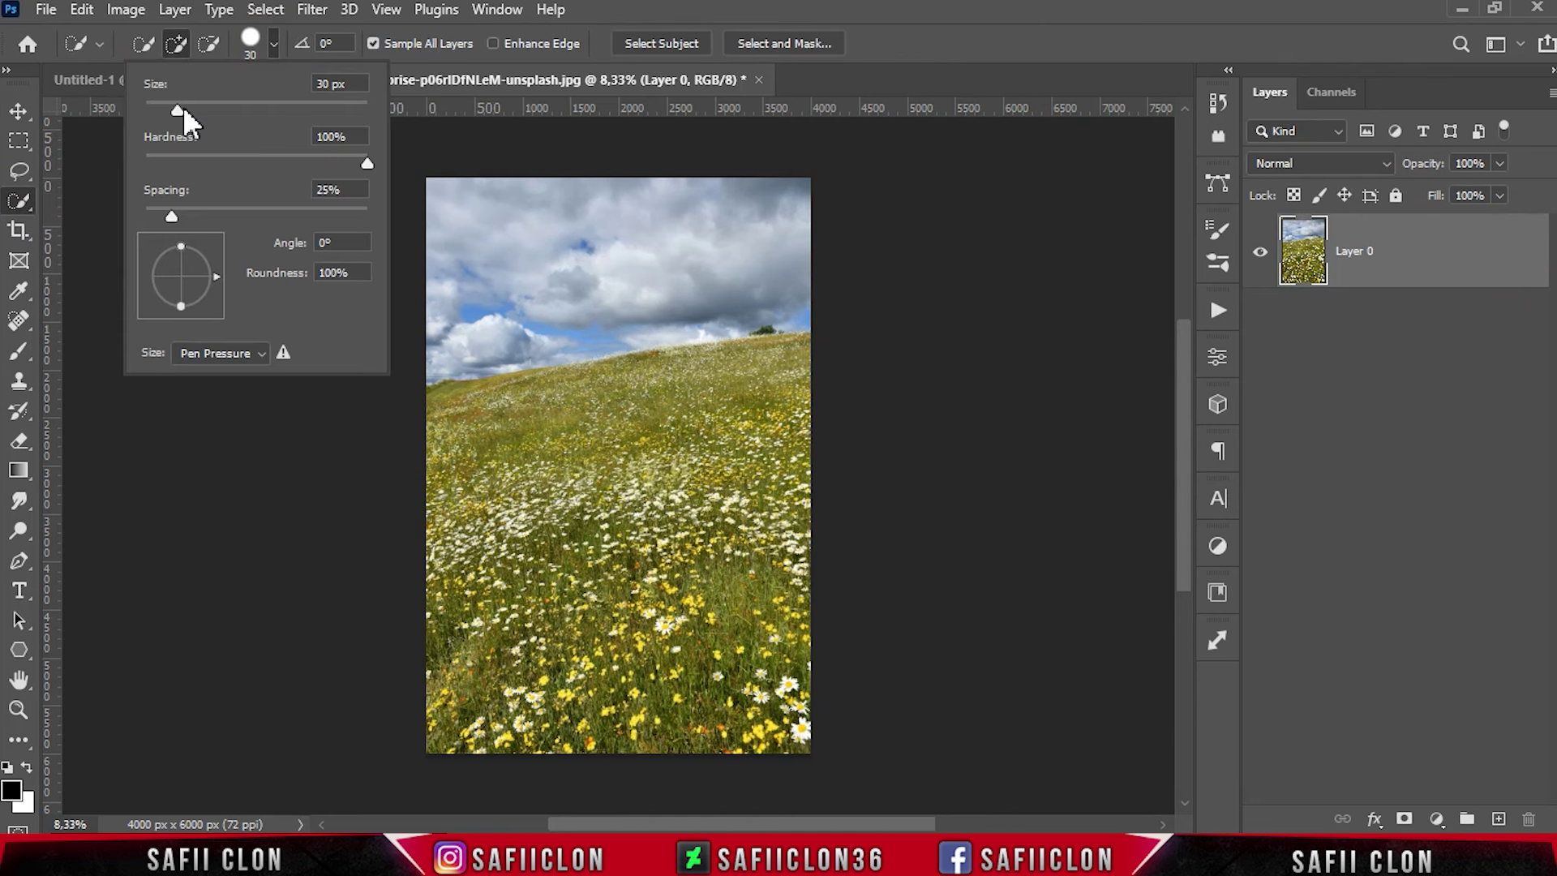
left_click_drag(180, 111, 182, 111)
left_click(273, 45)
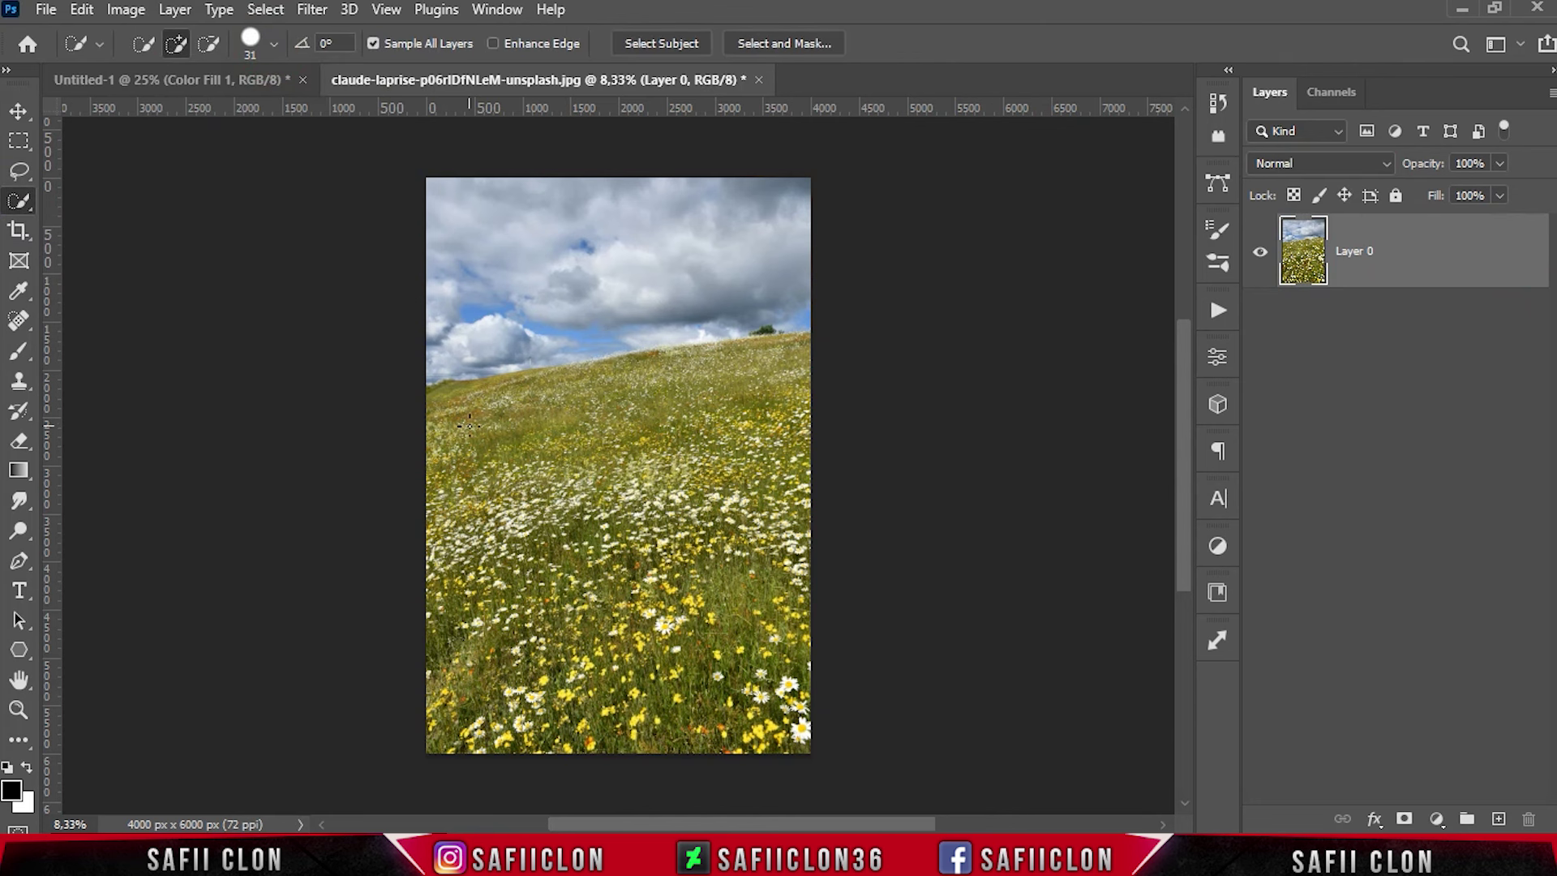
left_click_drag(435, 396, 502, 395)
mouse_move(712, 376)
left_mouse_down()
mouse_move(710, 702)
mouse_move(515, 540)
mouse_move(487, 649)
left_mouse_up()
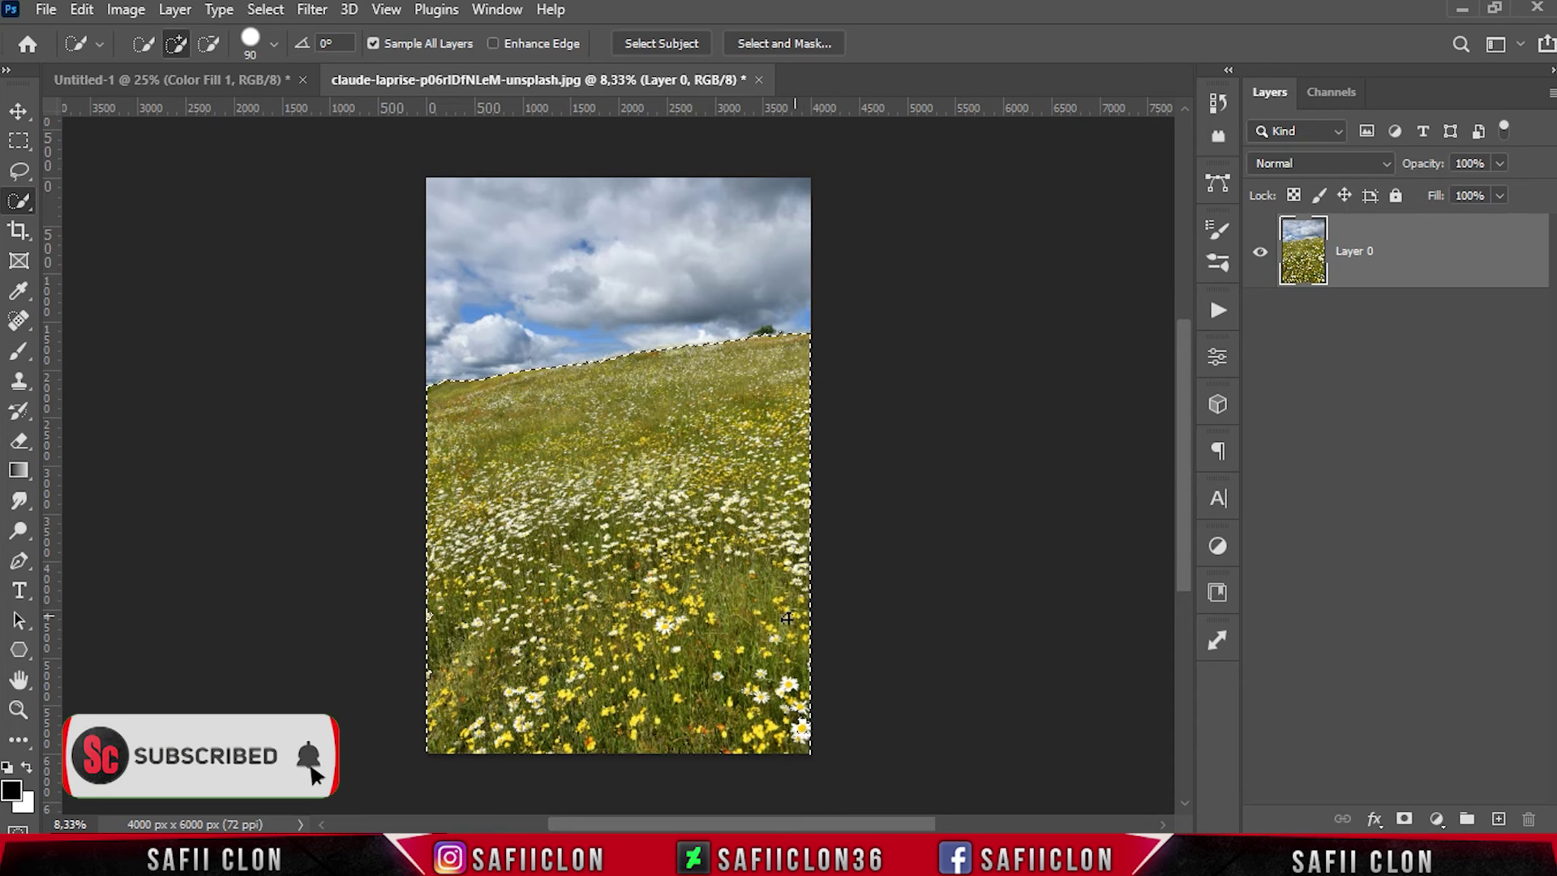
left_click(1404, 819)
left_click_drag(1495, 258, 689, 420)
Step: Flip the meadow horizontally, enlarge and tilt it across the canvas bottom, and apply
key("ctrl+minus")
key("ctrl+minus")
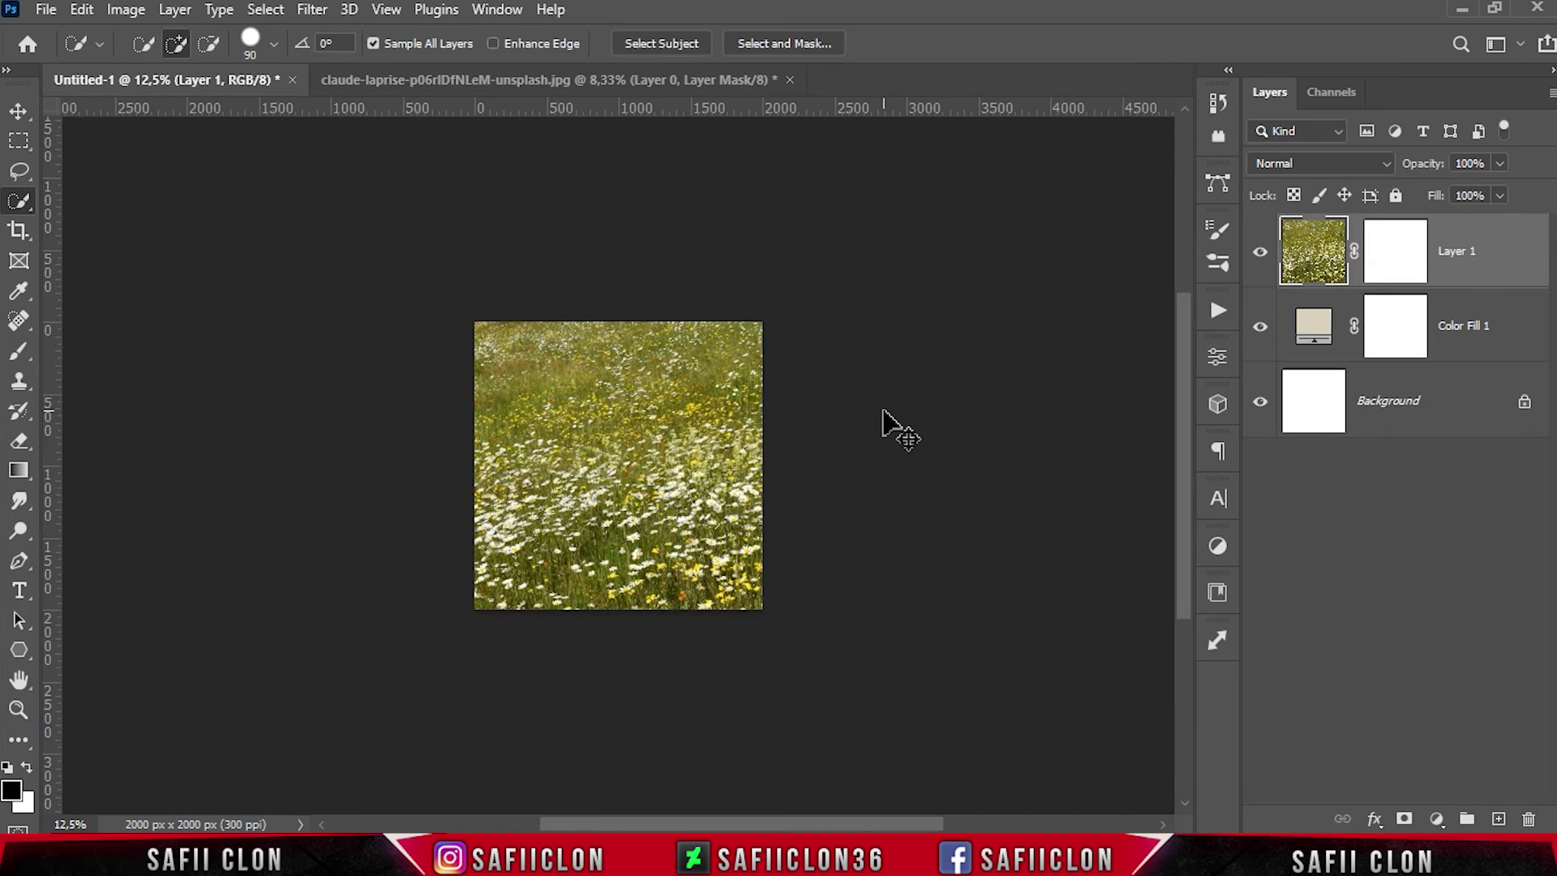
key("ctrl+minus")
key("ctrl+t")
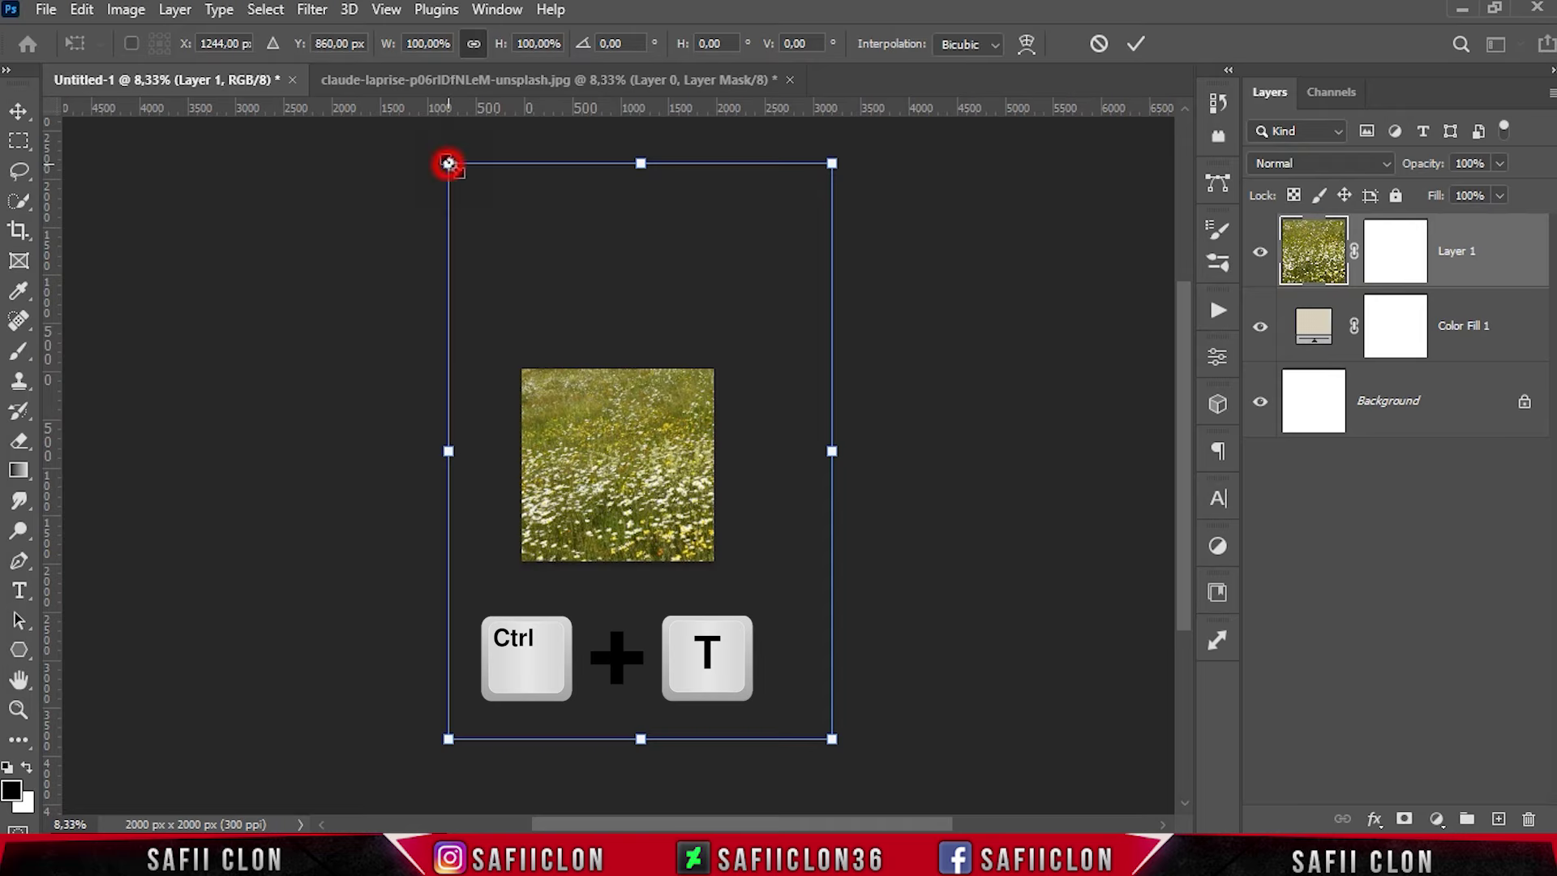
left_click_drag(447, 163, 559, 330)
right_click(618, 465)
left_click(720, 801)
left_click_drag(678, 476, 644, 498)
key("ctrl+plus")
key("ctrl+plus")
key("ctrl+plus")
mouse_move(836, 686)
left_mouse_down()
mouse_move(1001, 688)
mouse_move(782, 740)
mouse_move(1004, 216)
mouse_move(1085, 198)
mouse_move(837, 584)
mouse_move(857, 640)
left_mouse_up()
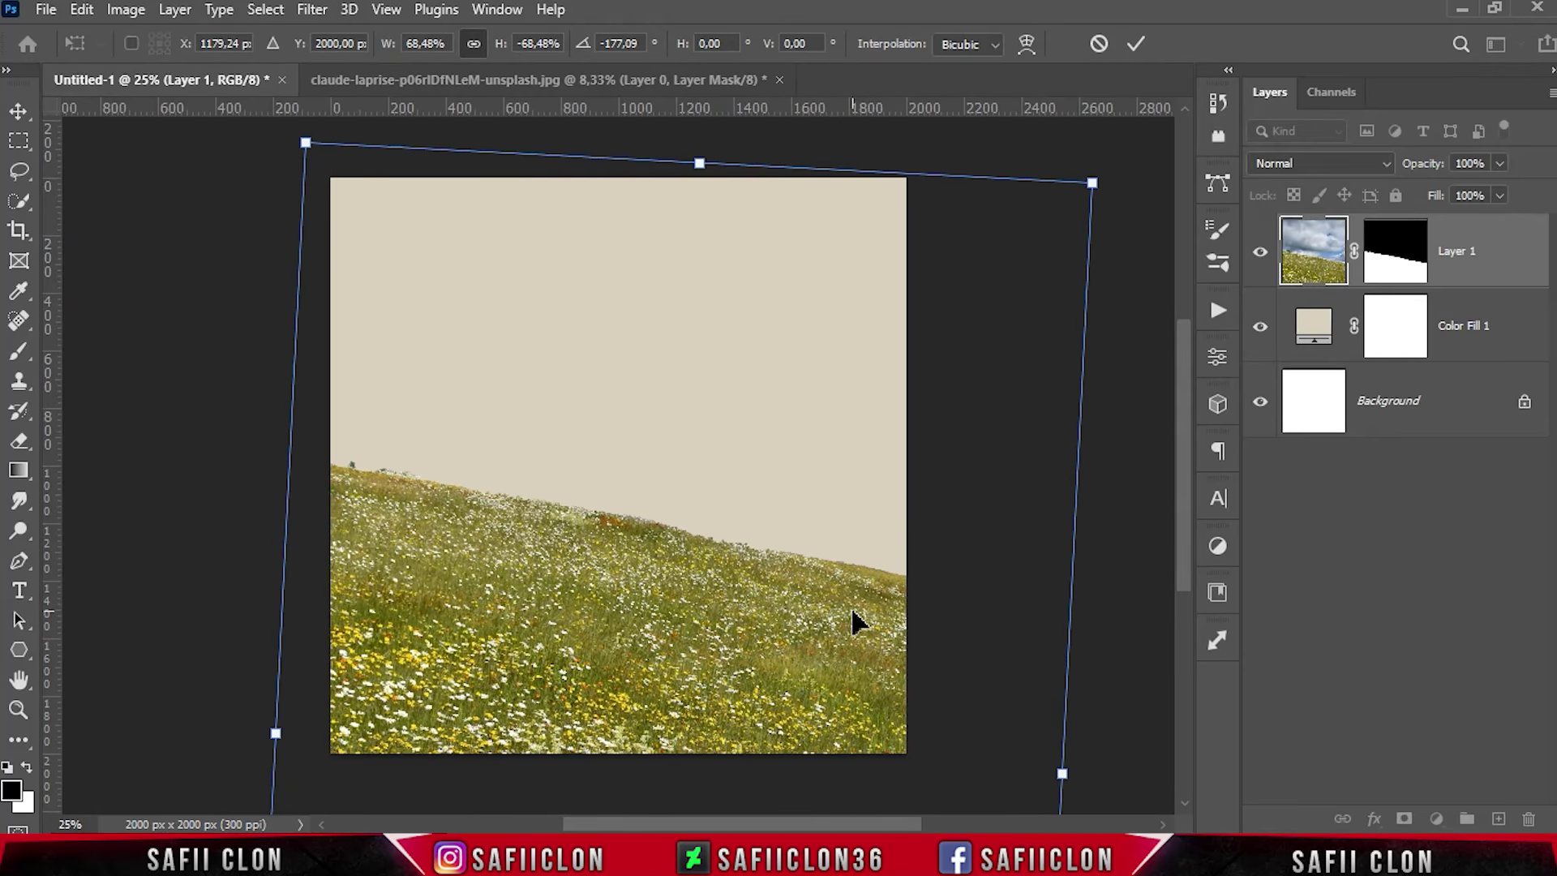
key("Up")
key("Up")
key("Up")
key("Up")
key("Up")
key("Up")
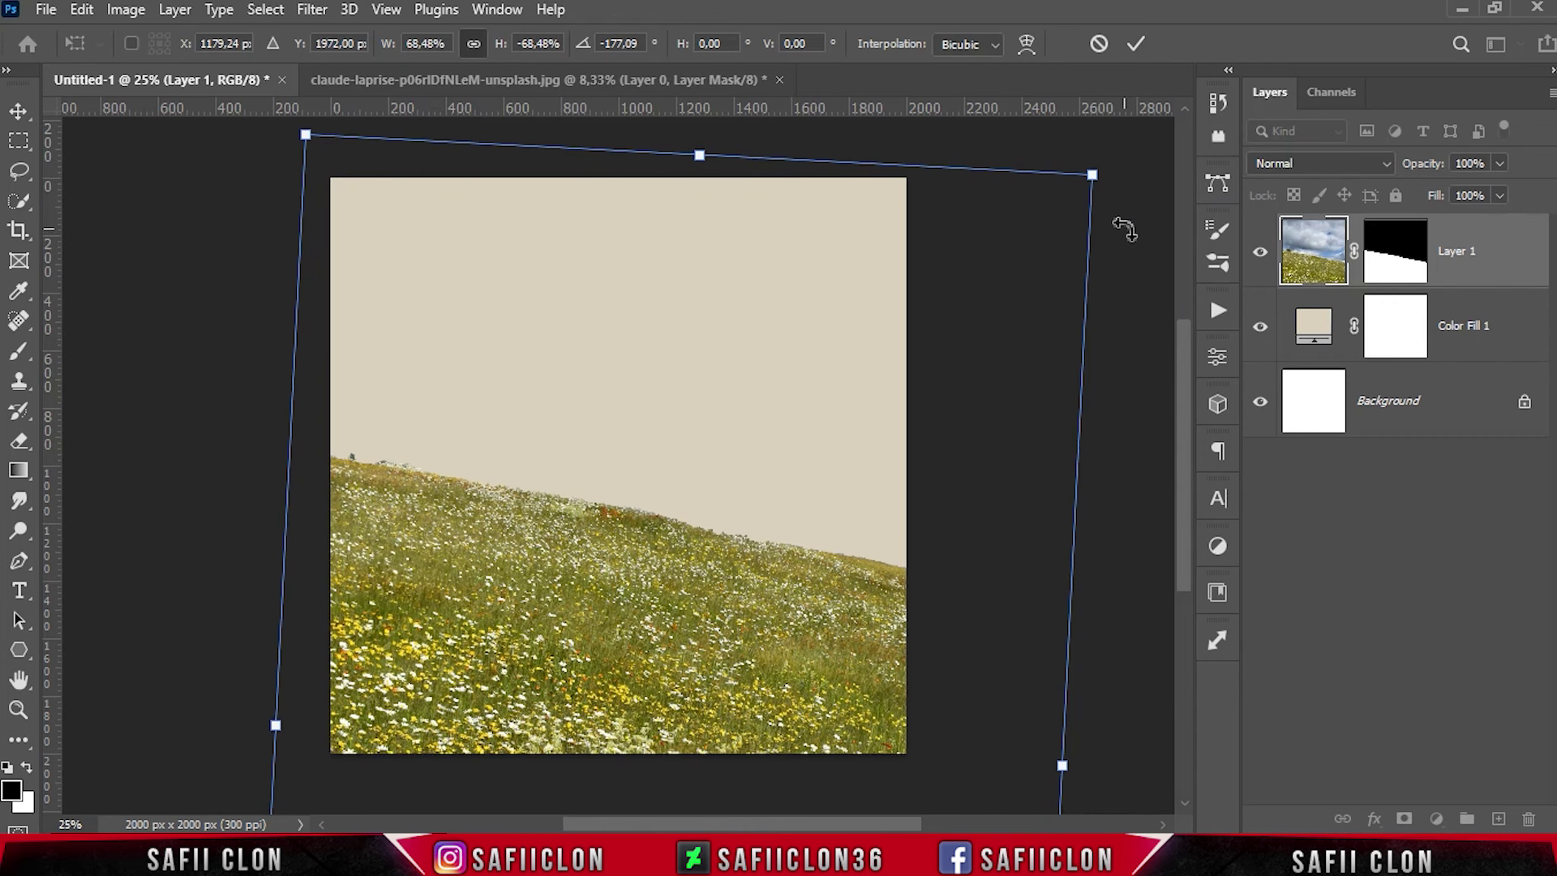
left_click(1134, 44)
Step: Return to Quick Selection and bring up the Open dialog for another image
key("w")
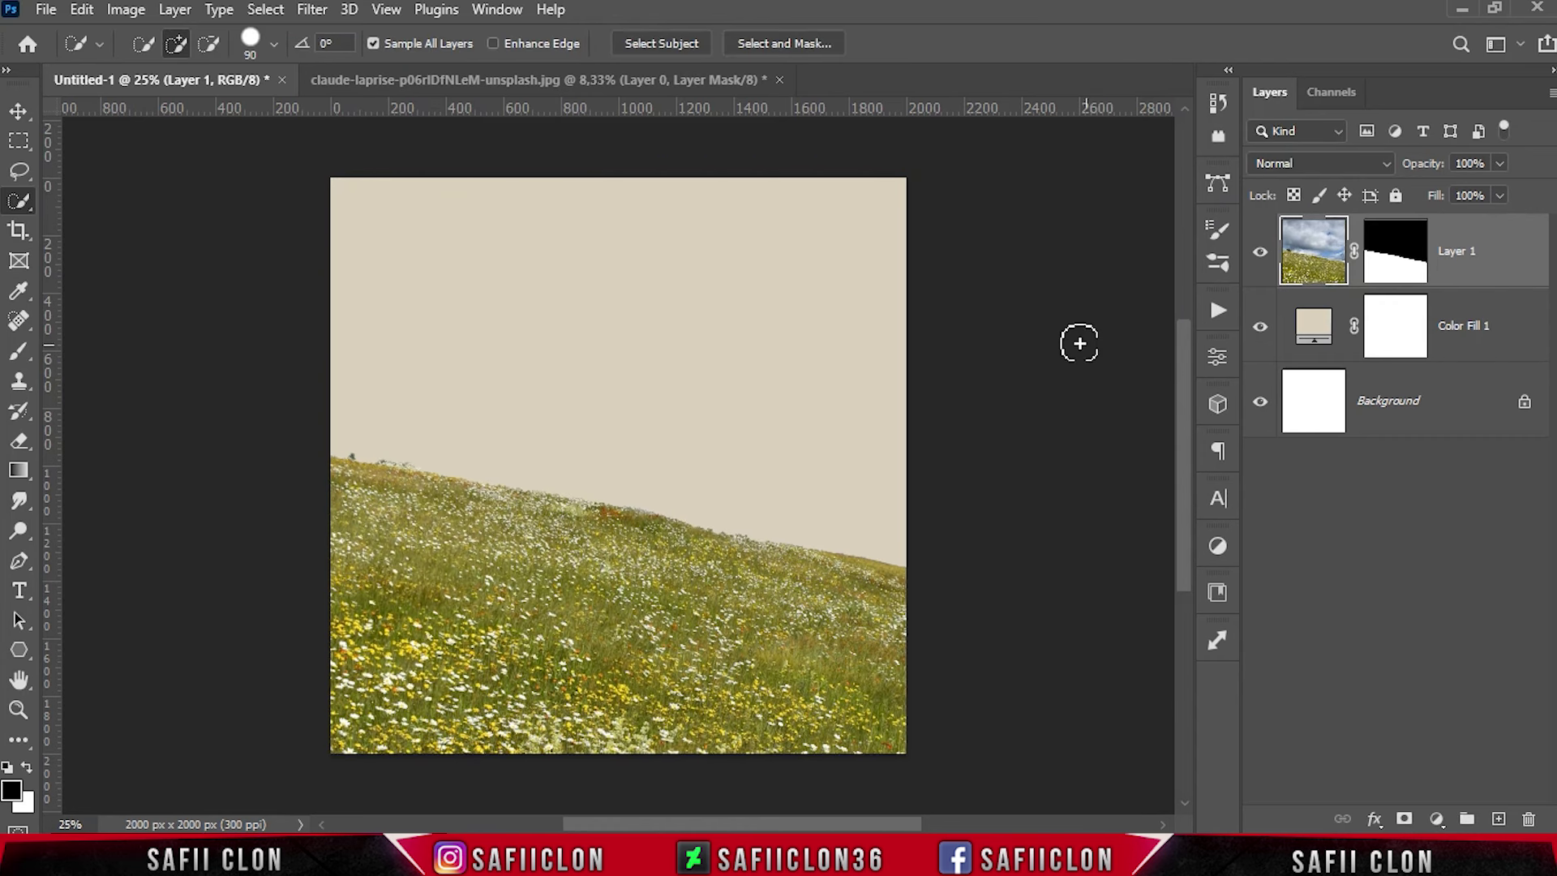
left_click(46, 9)
left_click(80, 51)
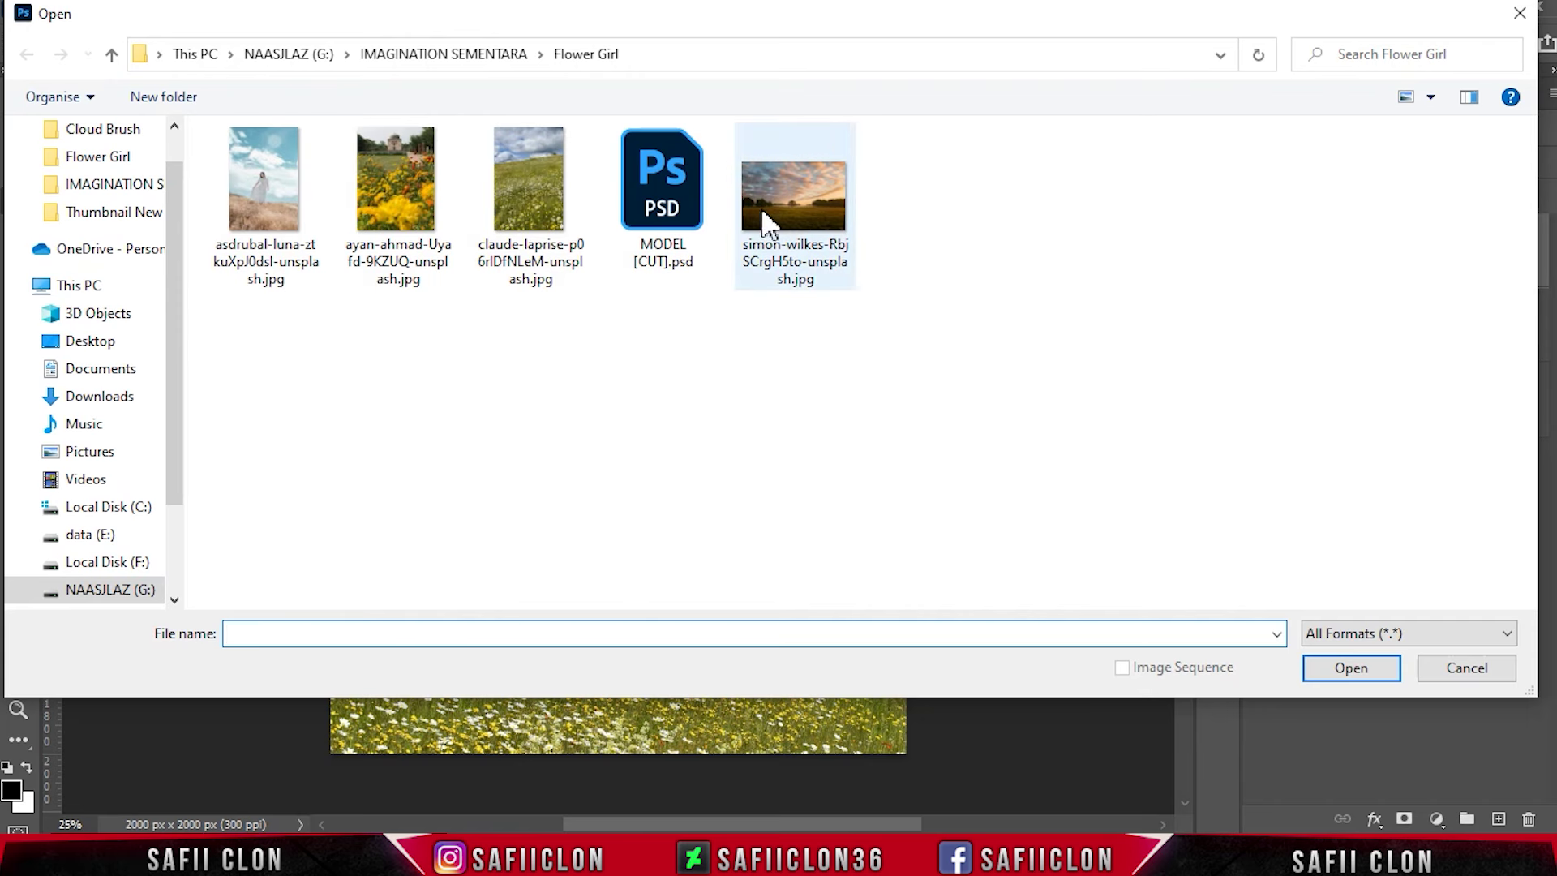
Step: Open the sunset field photo, marquee-select its sky, and move it into the beige document
left_click(798, 237)
left_click(1334, 661)
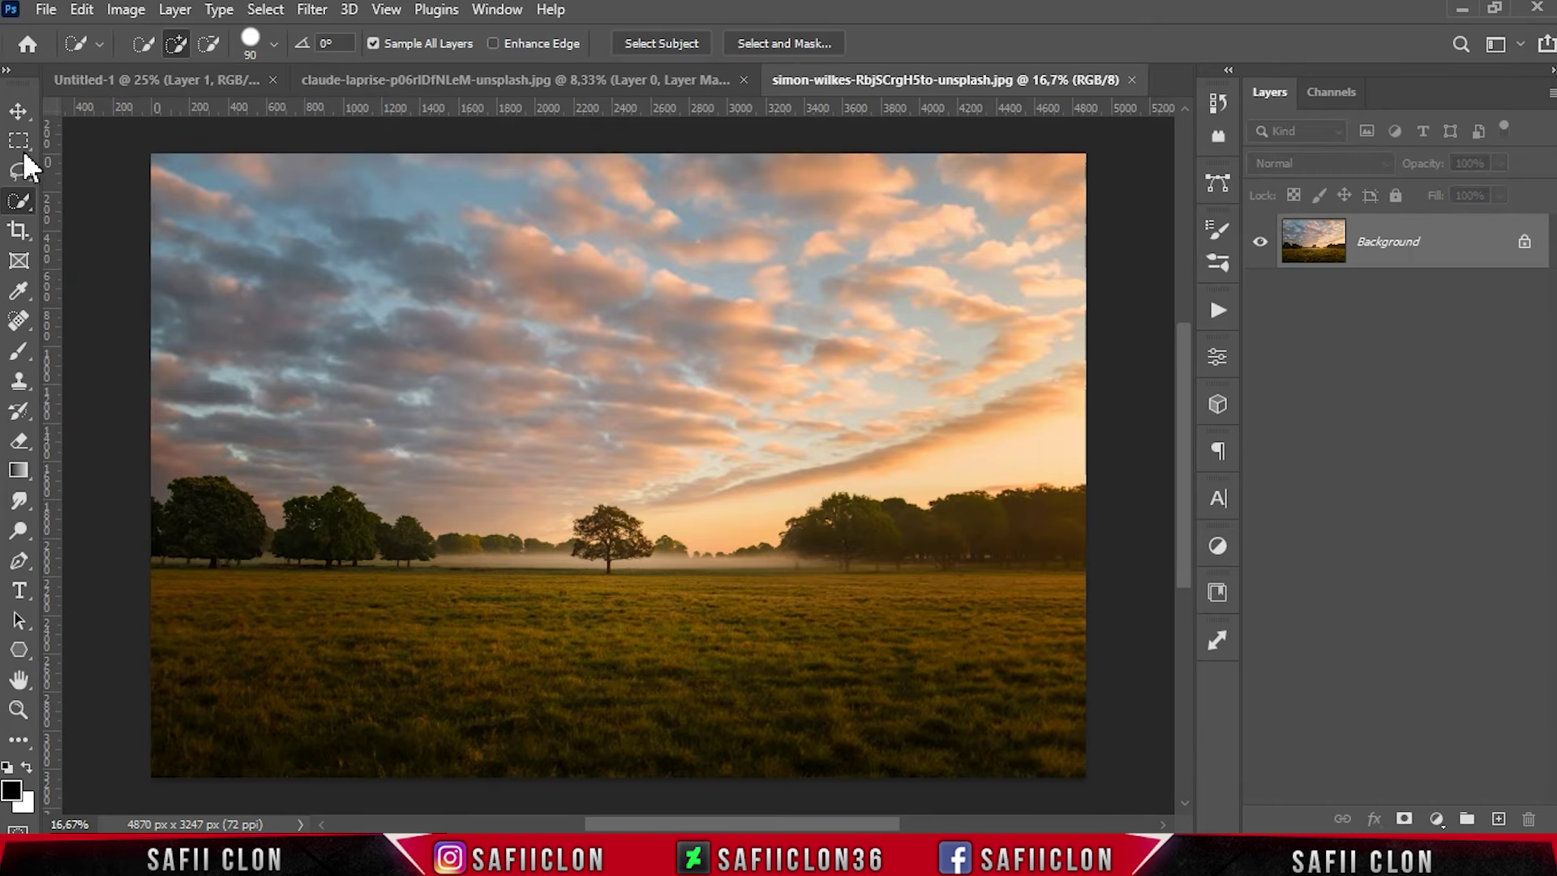
right_click(19, 140)
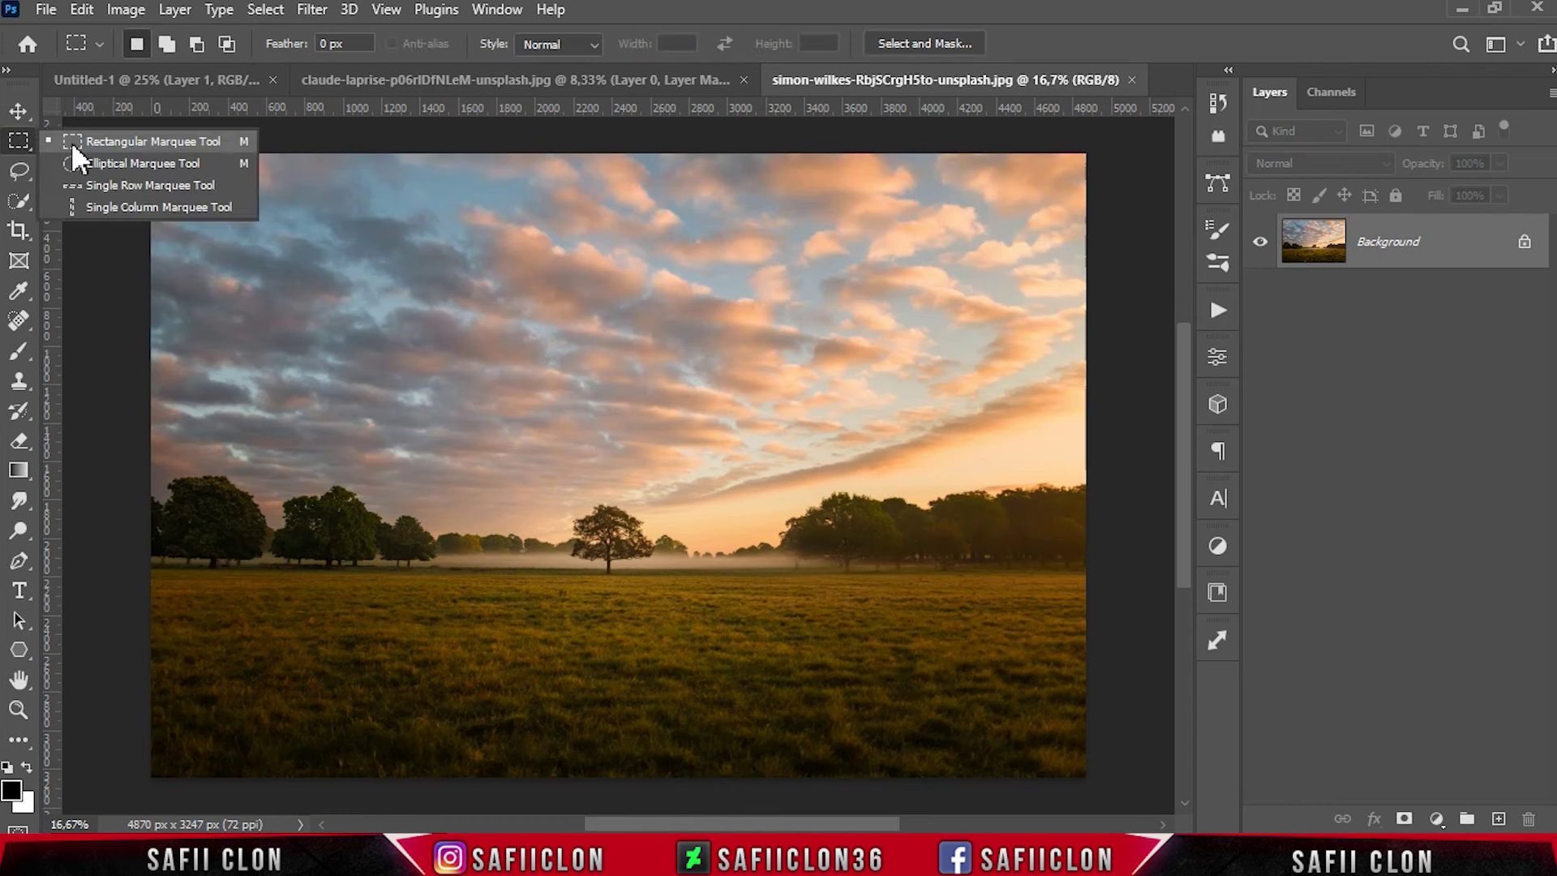
left_click(70, 142)
mouse_move(125, 125)
left_mouse_down()
mouse_move(857, 327)
mouse_move(1098, 469)
left_mouse_up()
key("v")
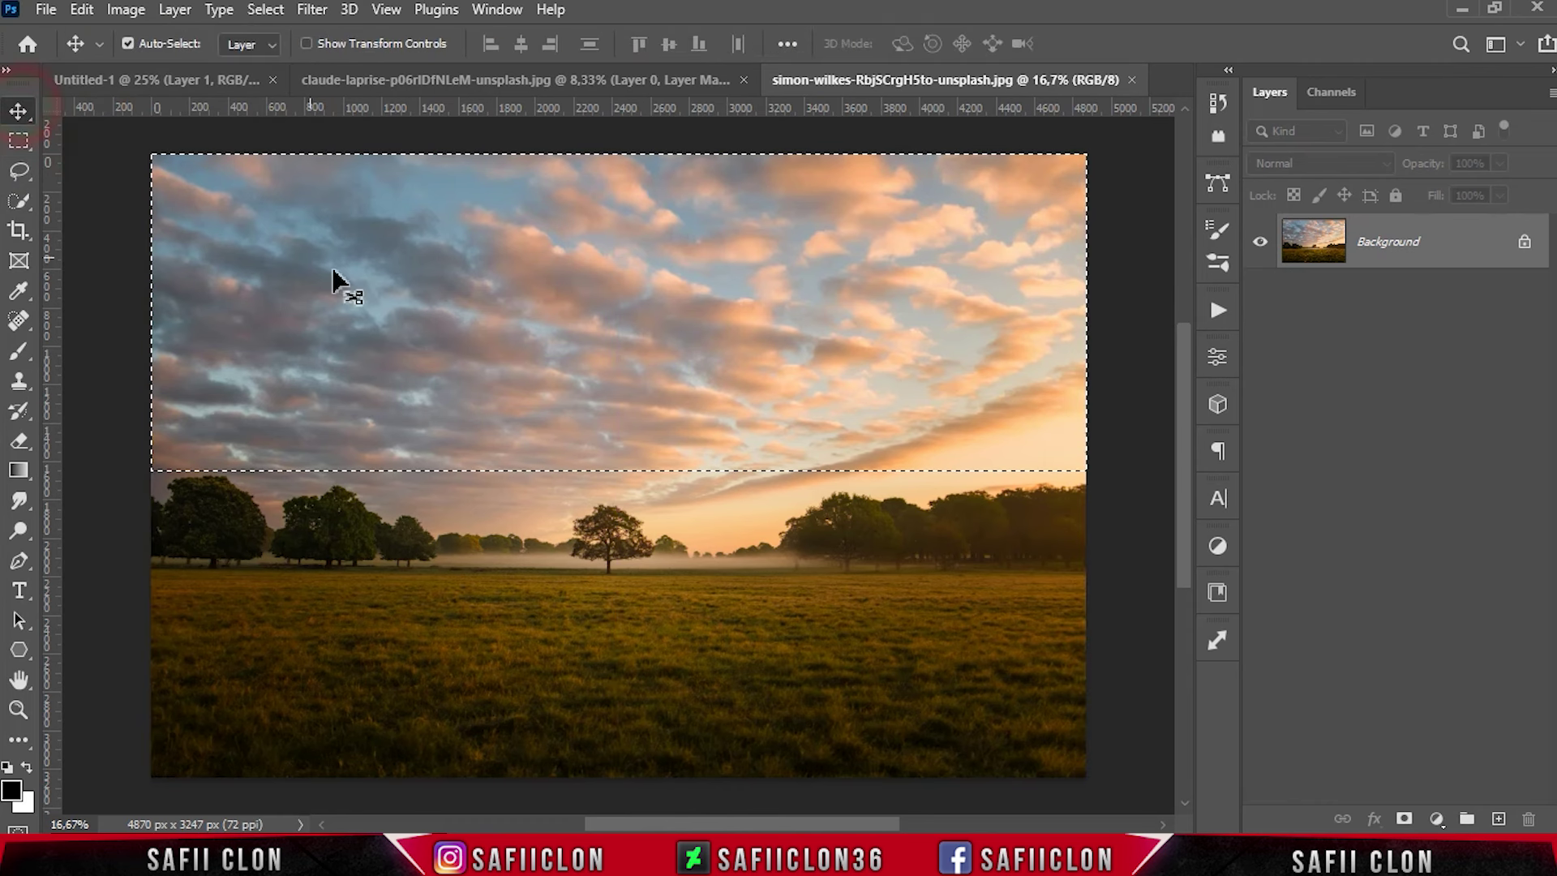
left_click_drag(648, 366, 185, 101)
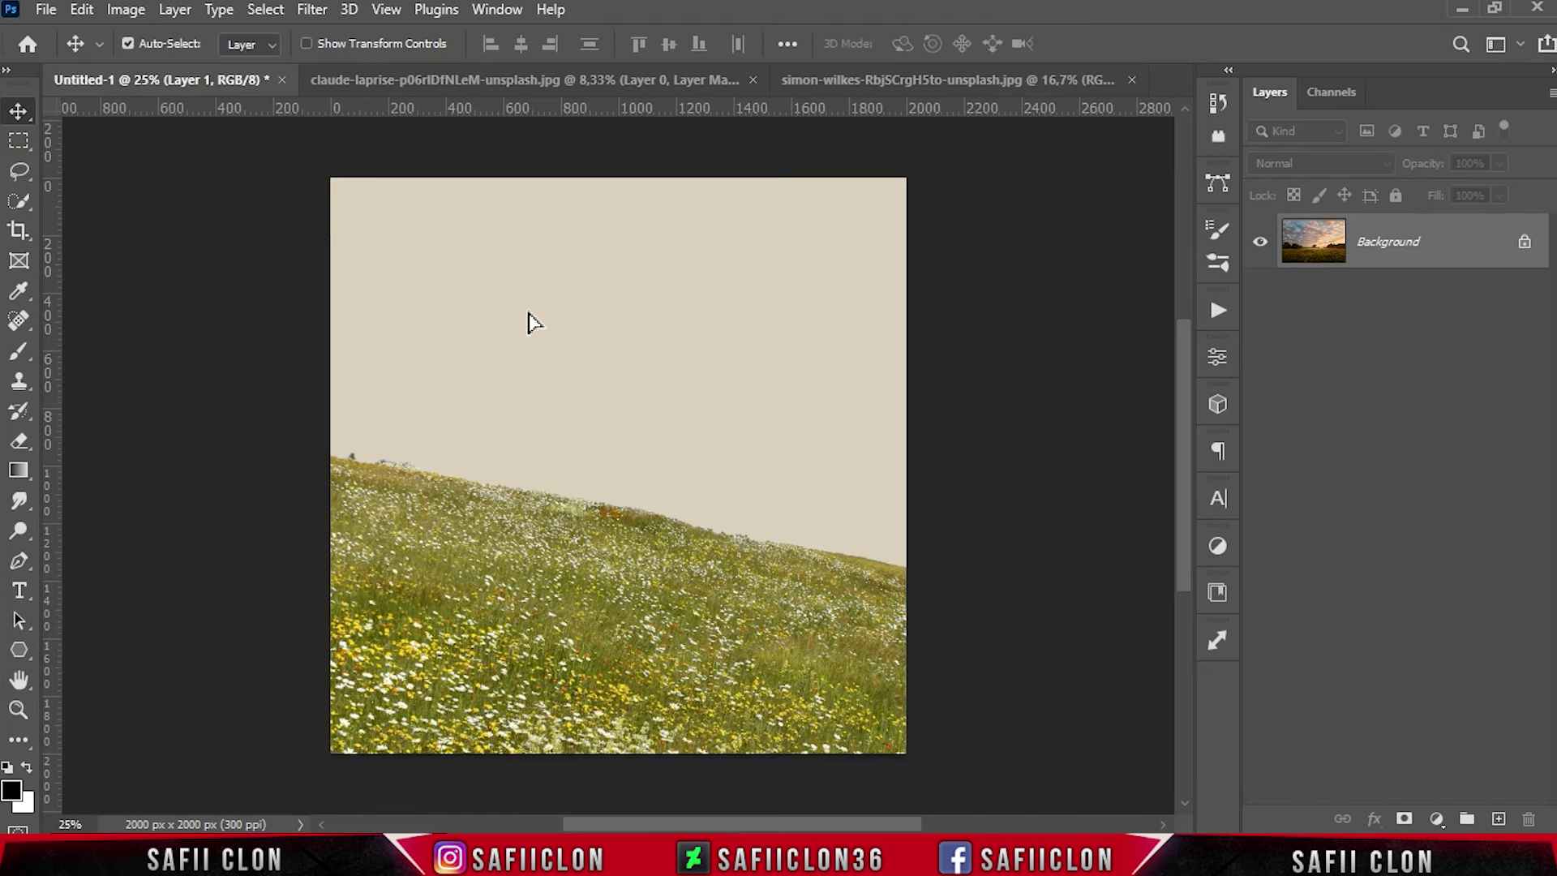
left_click_drag(528, 322, 693, 497)
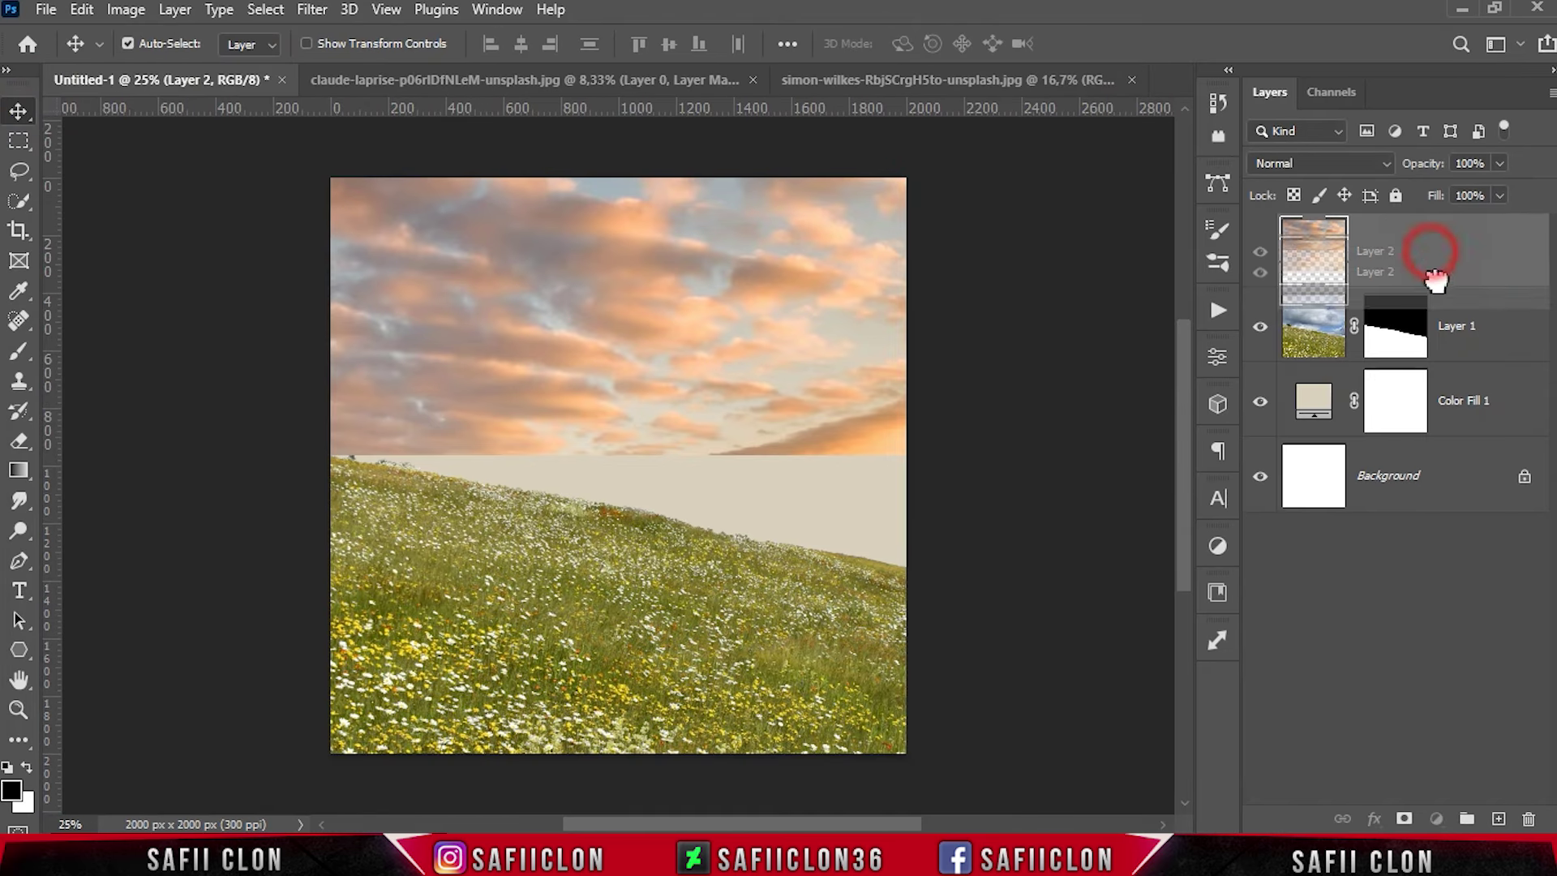
Step: Move the sky layer below the meadow and scale it to about 90% over the hill
left_click_drag(1446, 265, 1446, 361)
key("ctrl+t")
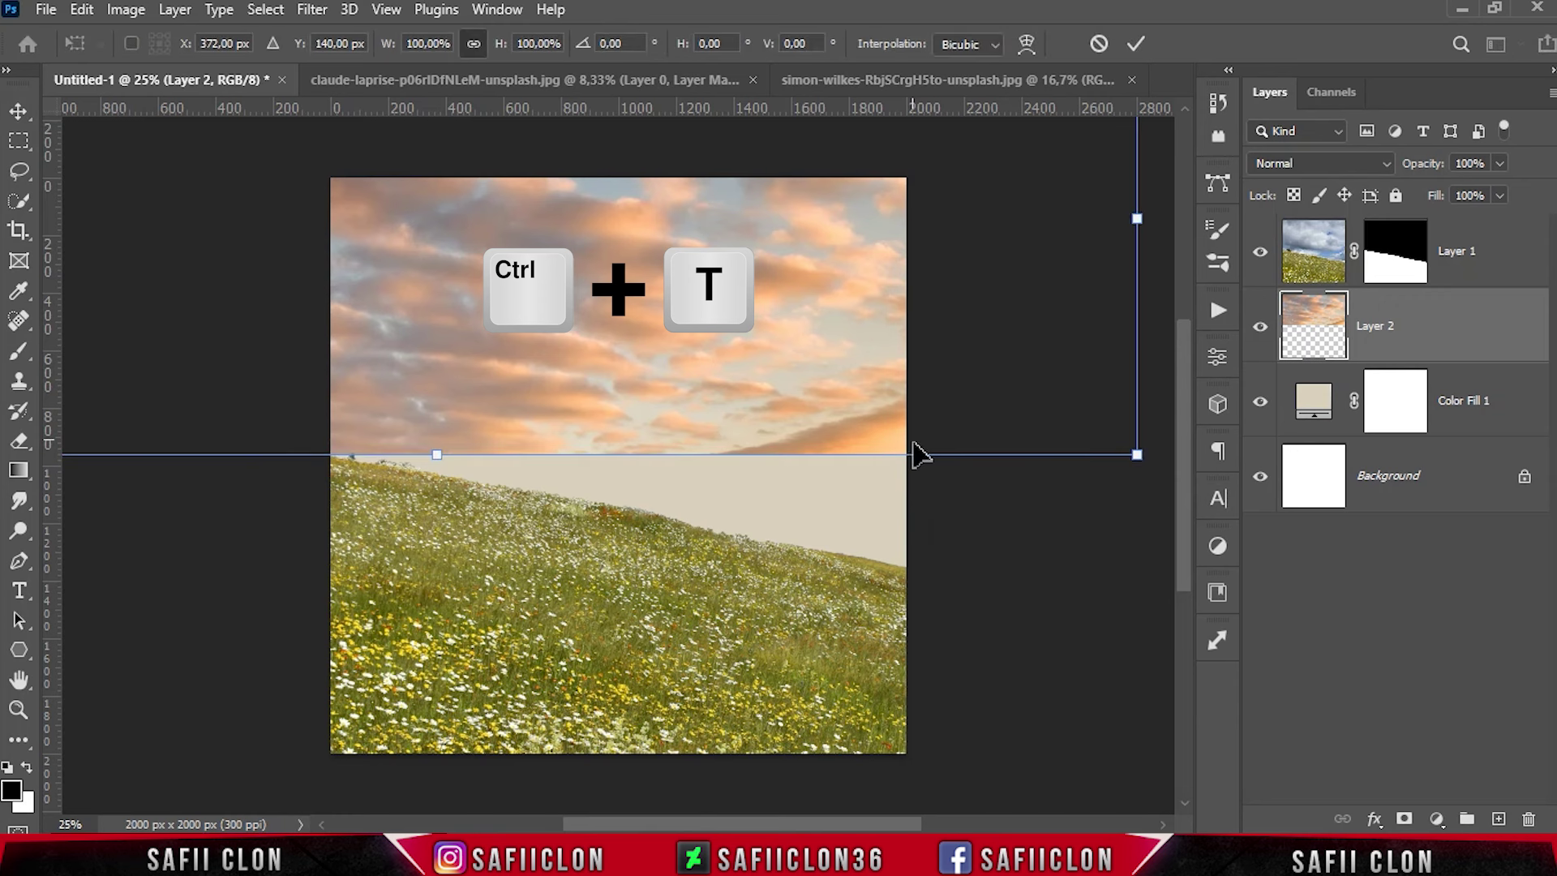
left_click_drag(974, 504, 967, 515)
mouse_move(653, 342)
left_mouse_down()
mouse_move(770, 438)
mouse_move(859, 452)
left_mouse_up()
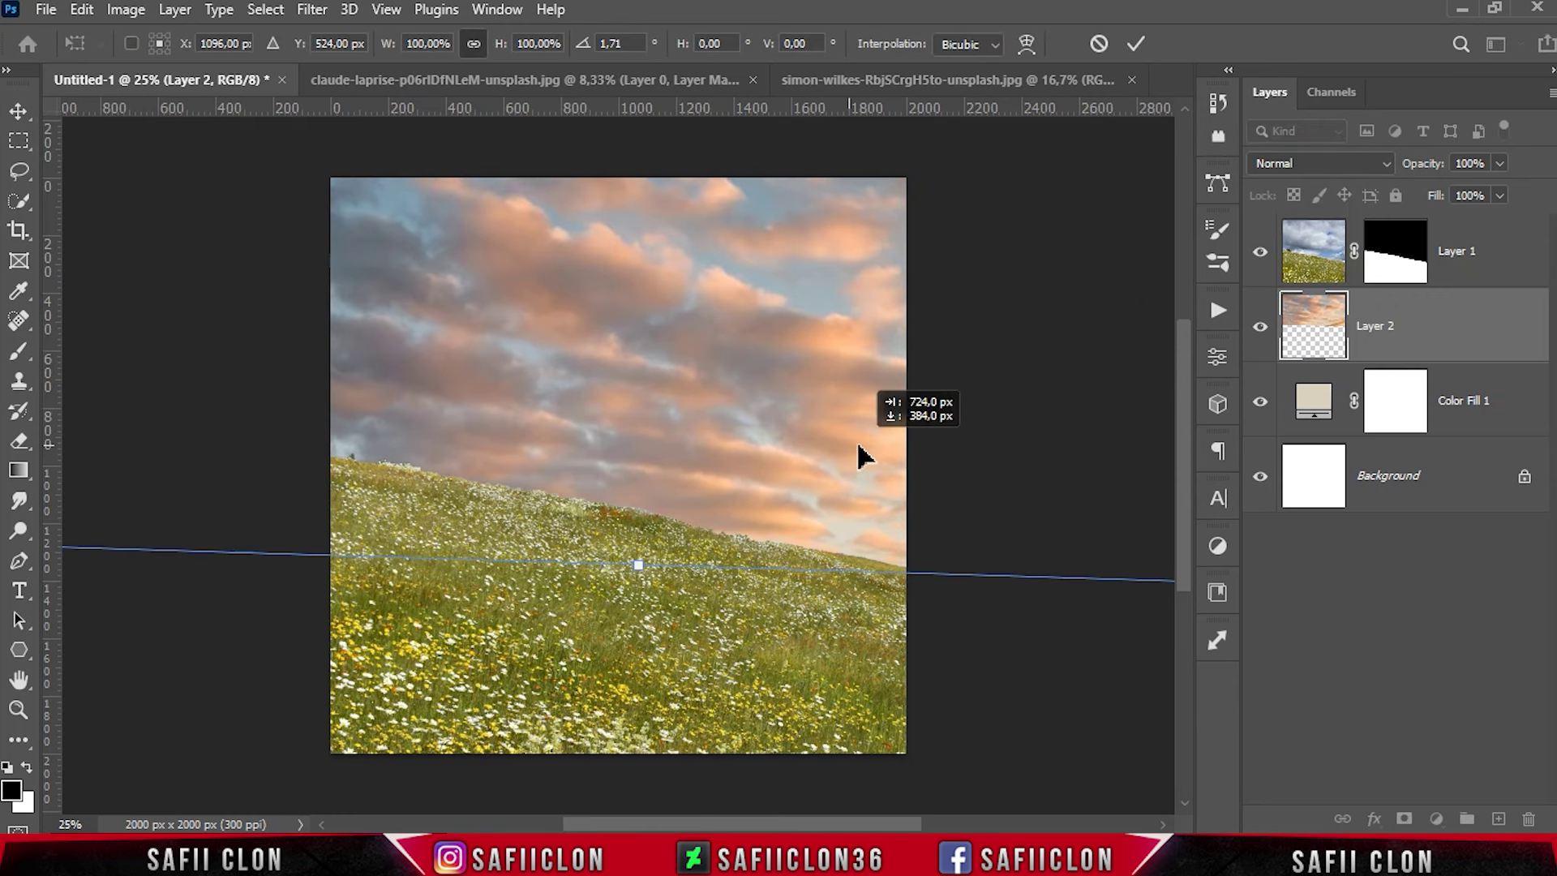
left_click_drag(806, 330, 903, 358)
left_click_drag(49, 330, 76, 330)
mouse_move(873, 479)
left_mouse_down()
mouse_move(889, 479)
mouse_move(792, 476)
left_mouse_up()
Step: Settle the sky's tilt at about 3.5° behind the hill and apply the transform
left_click_drag(1006, 608, 1015, 625)
left_click_drag(792, 497, 856, 491)
left_click_drag(1006, 624, 1008, 649)
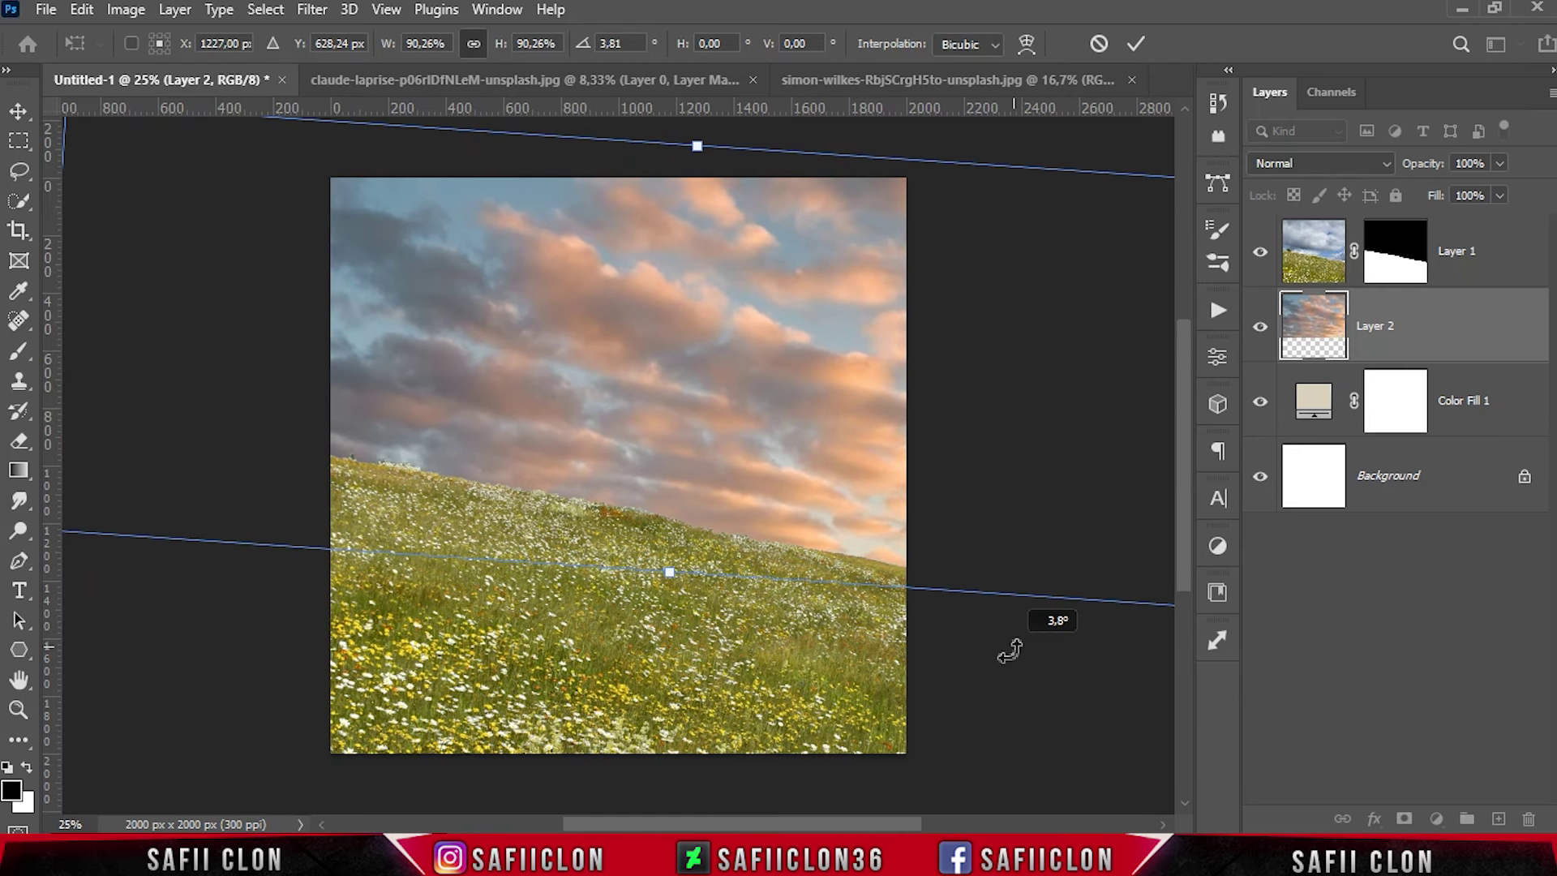
left_click_drag(841, 483, 803, 440)
left_click_drag(772, 612, 799, 588)
left_click(1143, 45)
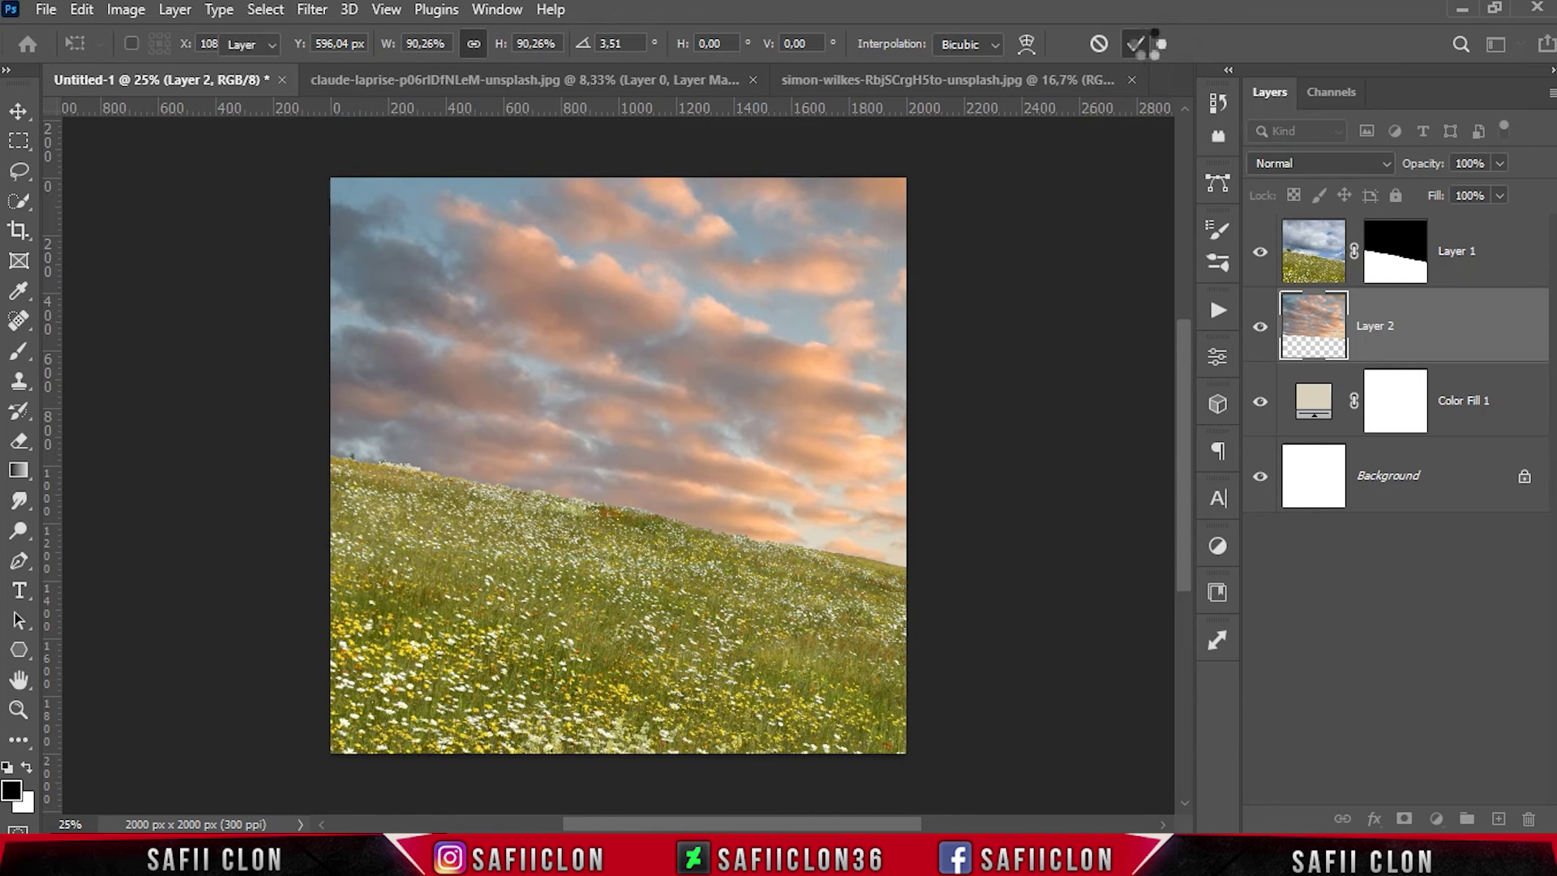
left_click(45, 9)
left_click(65, 51)
Step: Open MODEL [CUT].psd and bring the cut-out woman in as Layer 3 above the hill
left_click(286, 221)
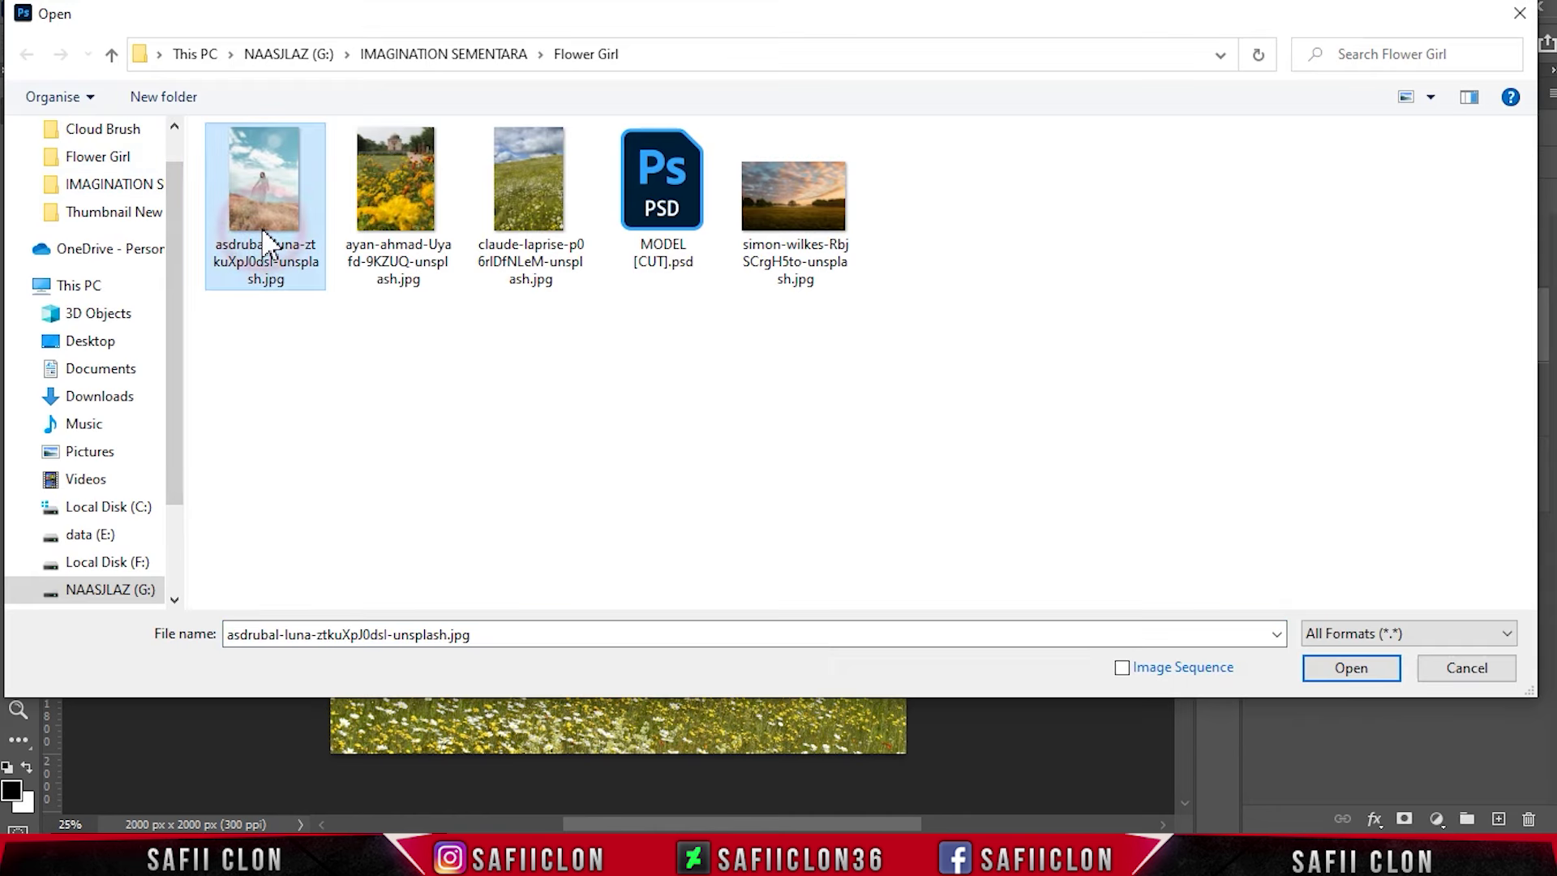
left_click(673, 212)
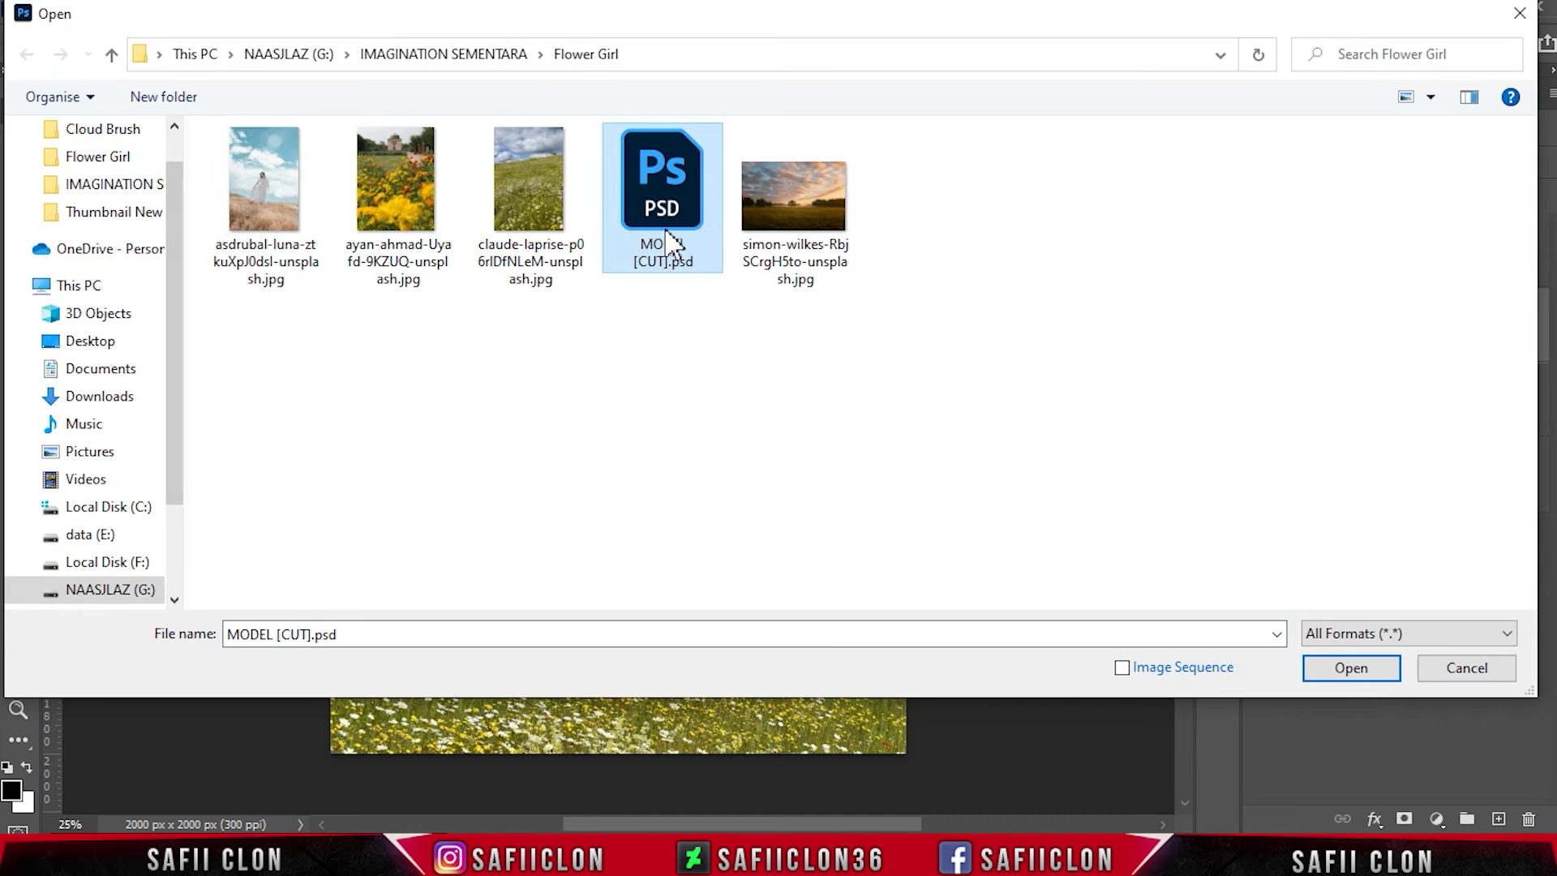
left_click(1338, 665)
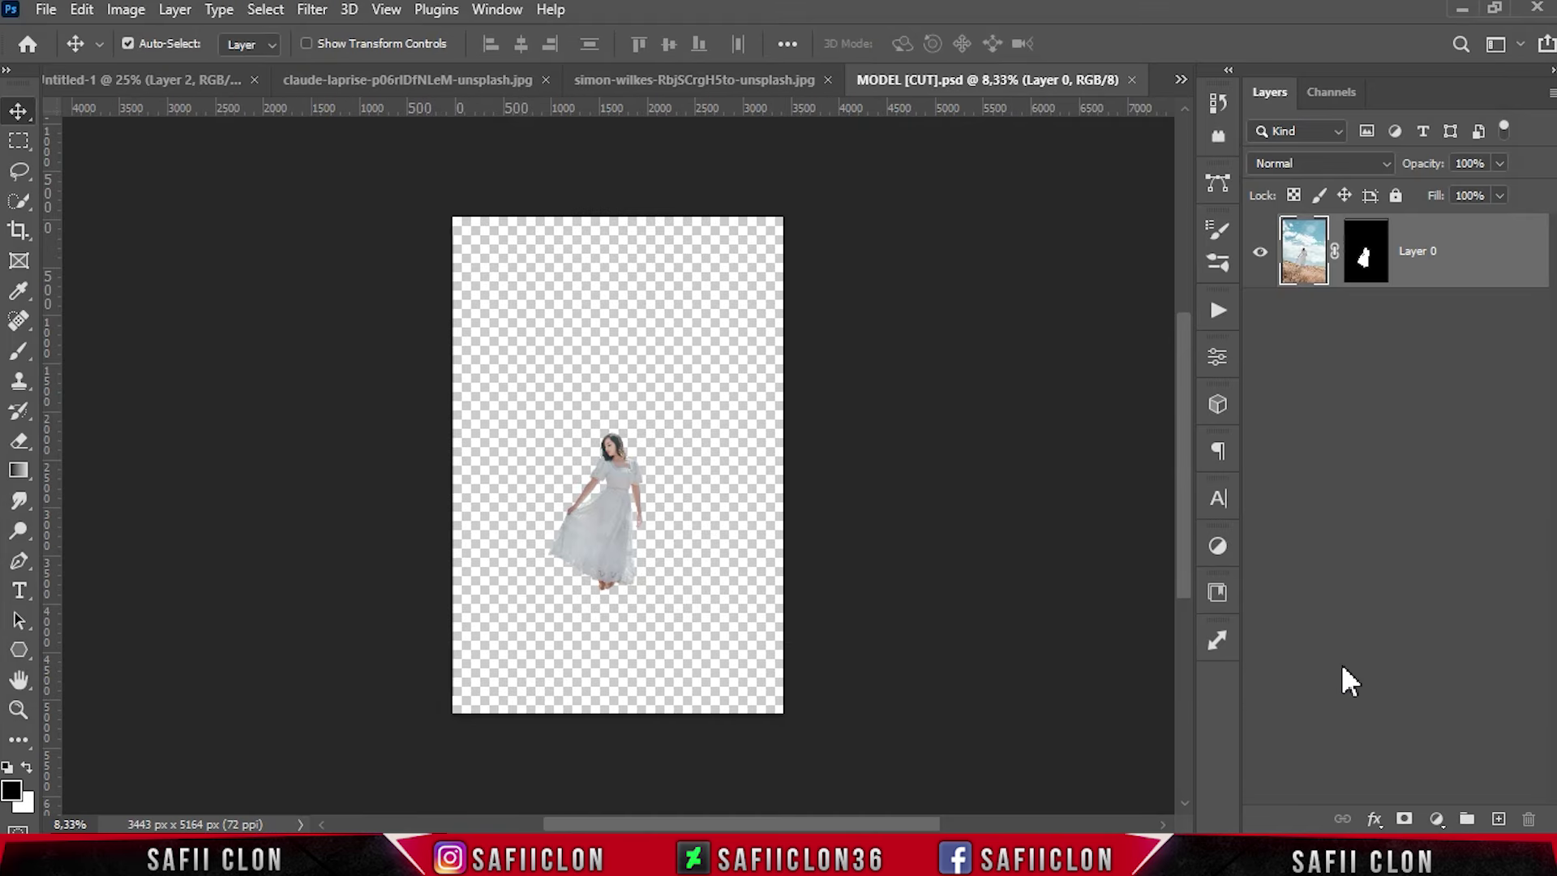
mouse_move(1460, 252)
left_mouse_down()
mouse_move(629, 452)
mouse_move(684, 487)
left_mouse_up()
left_click_drag(1519, 313, 1491, 234)
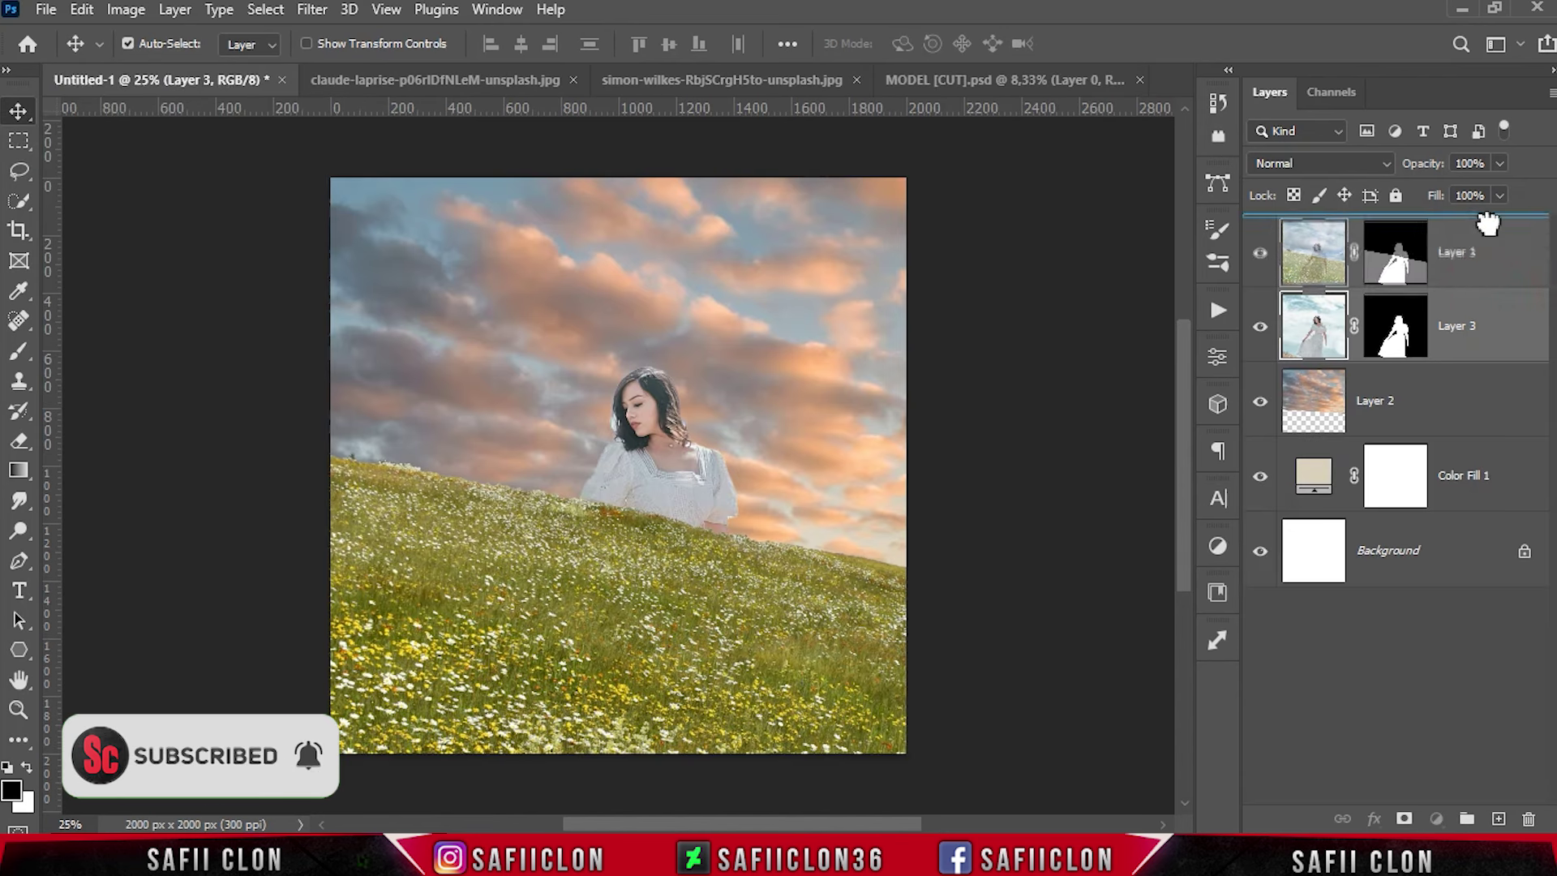
Step: Scale Layer 3's woman to about 43% standing on the hillside, then group her layer
key("ctrl+t")
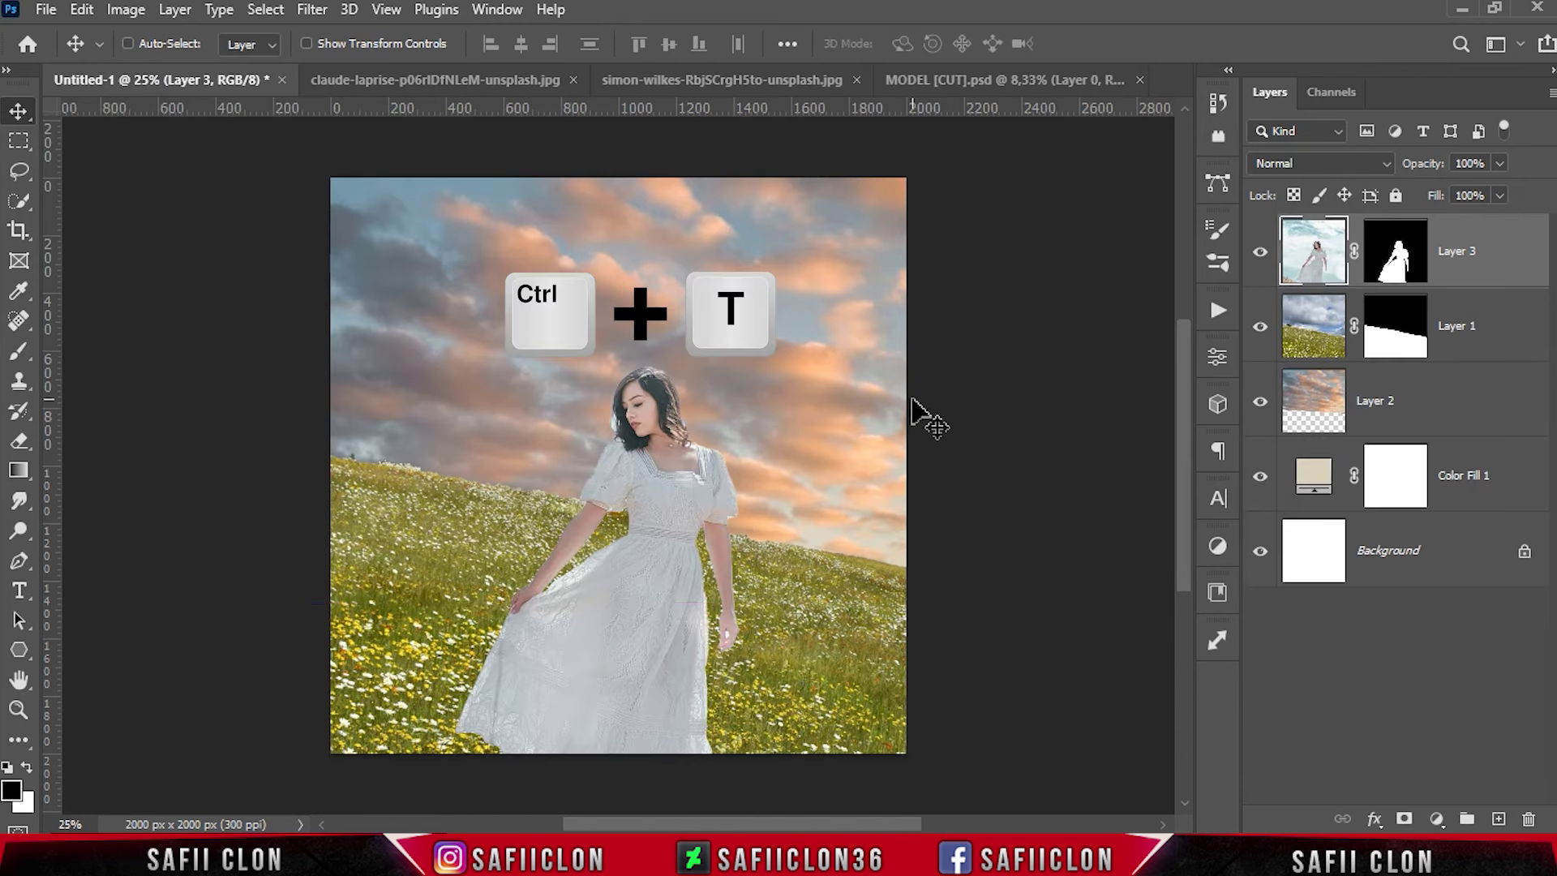
left_click_drag(167, 462, 470, 461)
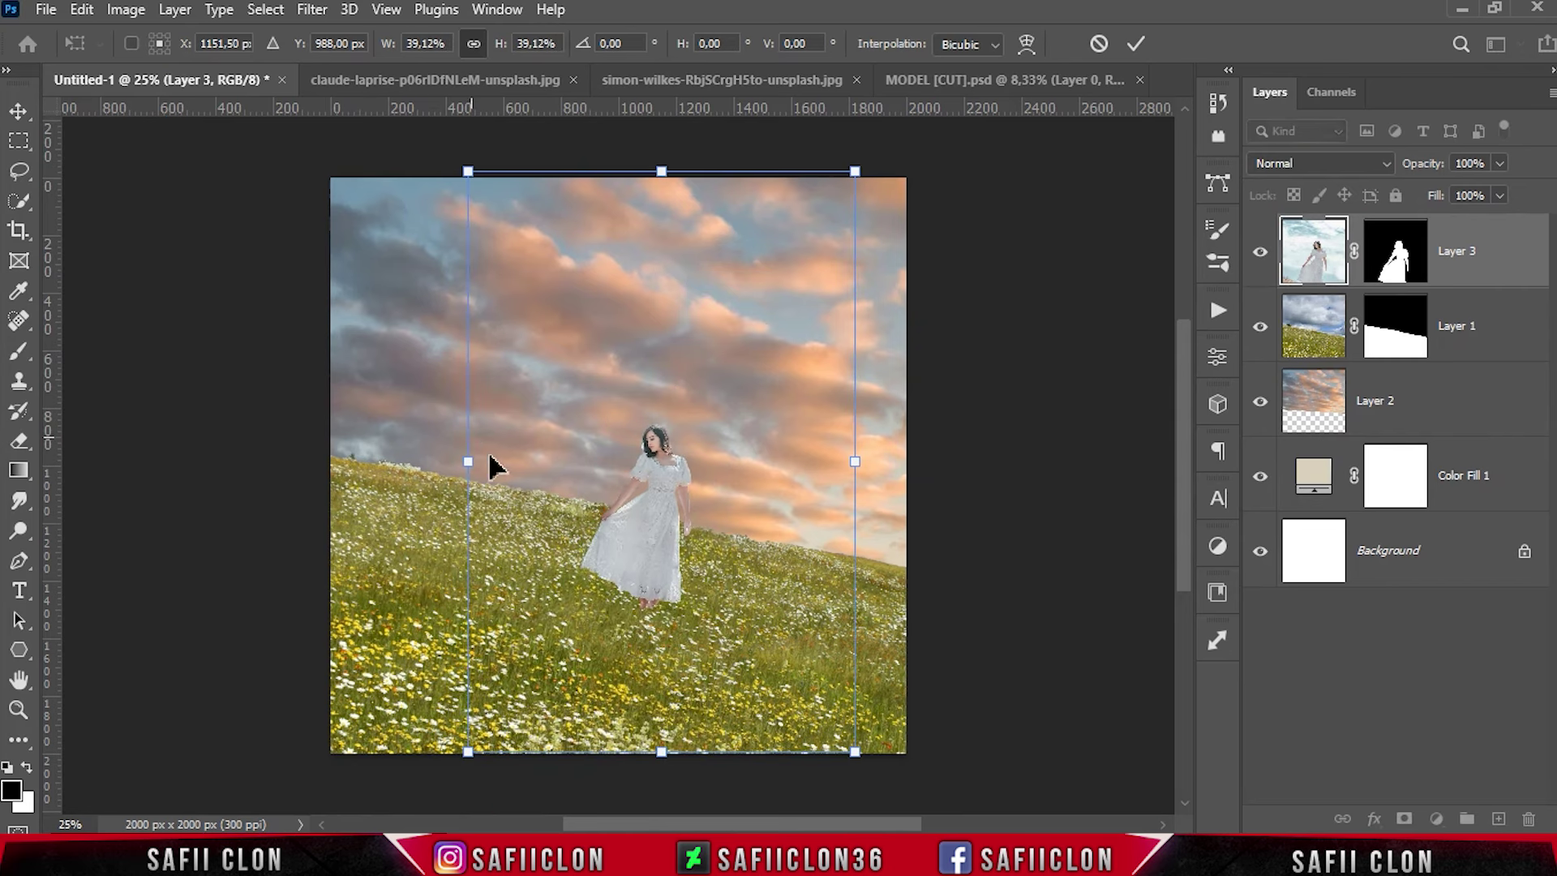
left_click_drag(648, 547, 608, 497)
left_click_drag(819, 417, 830, 412)
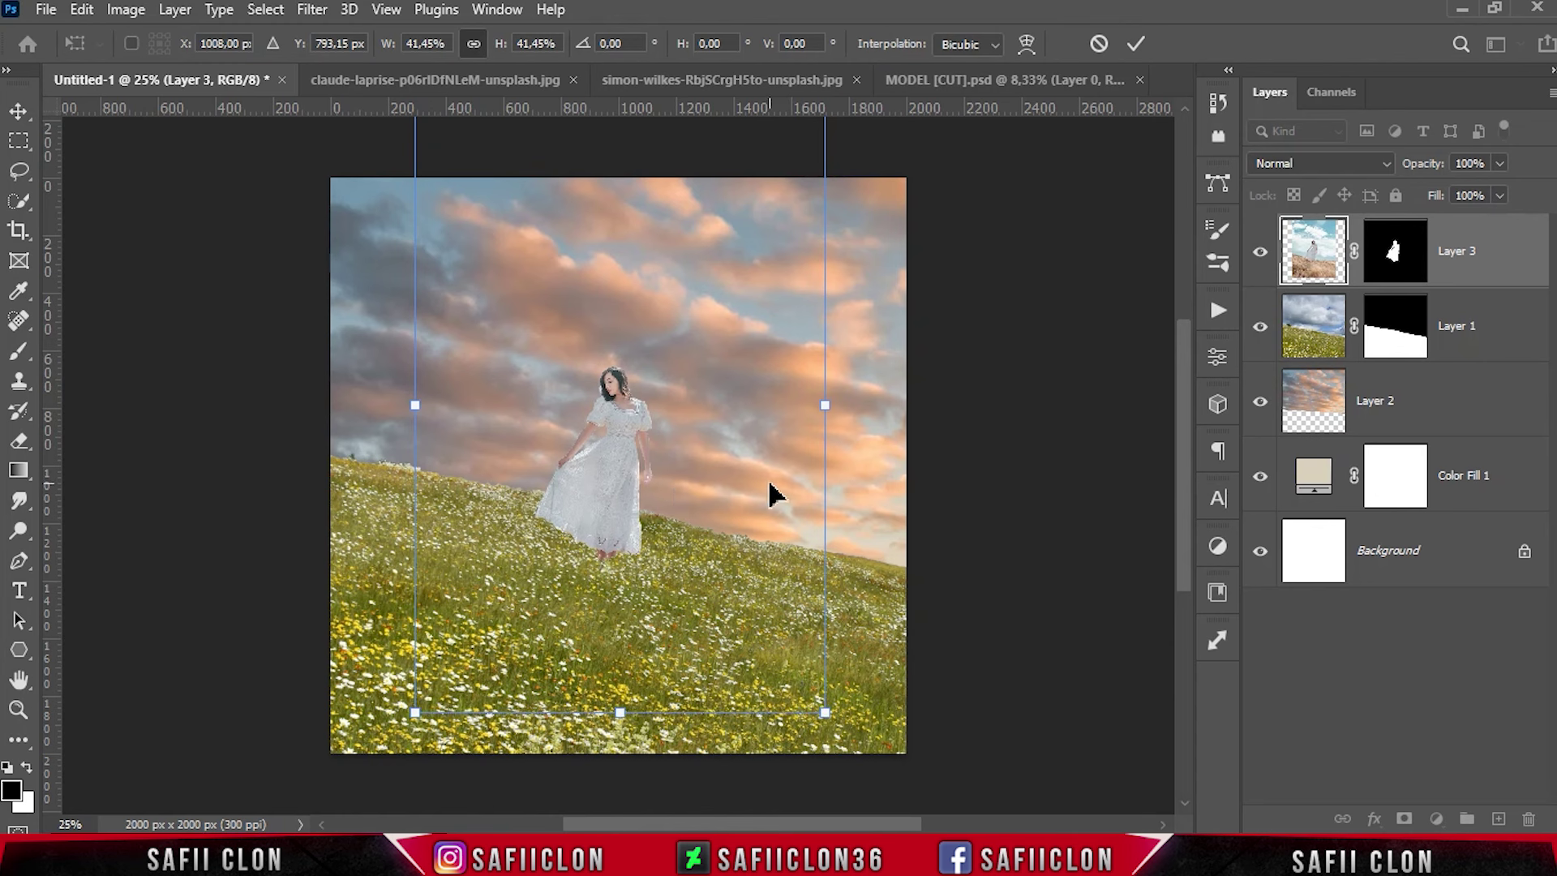
left_click_drag(825, 405, 833, 406)
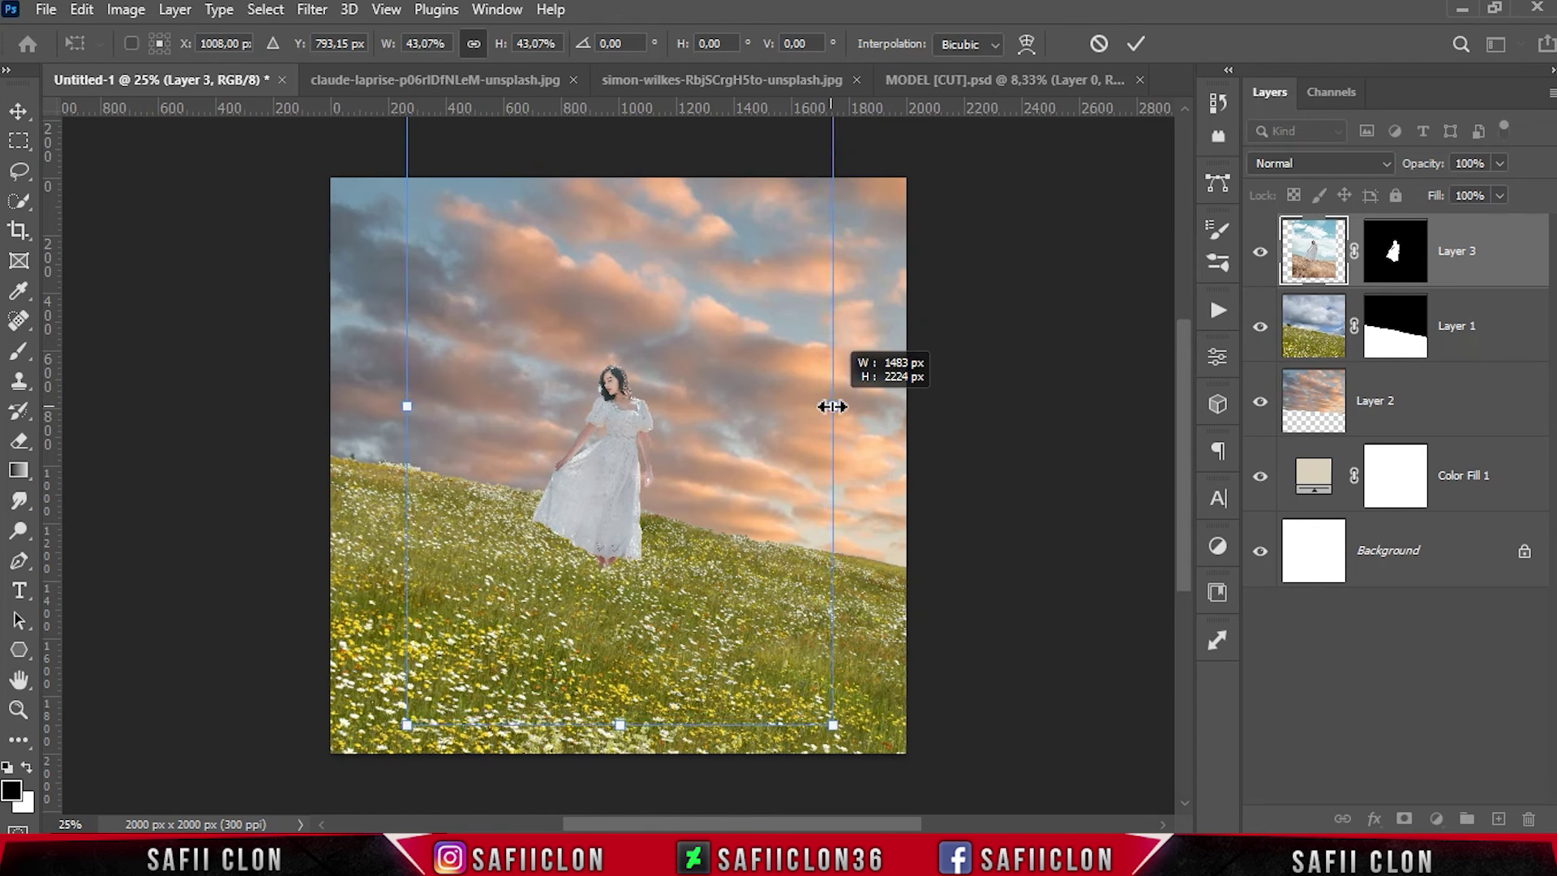
left_click(1136, 43)
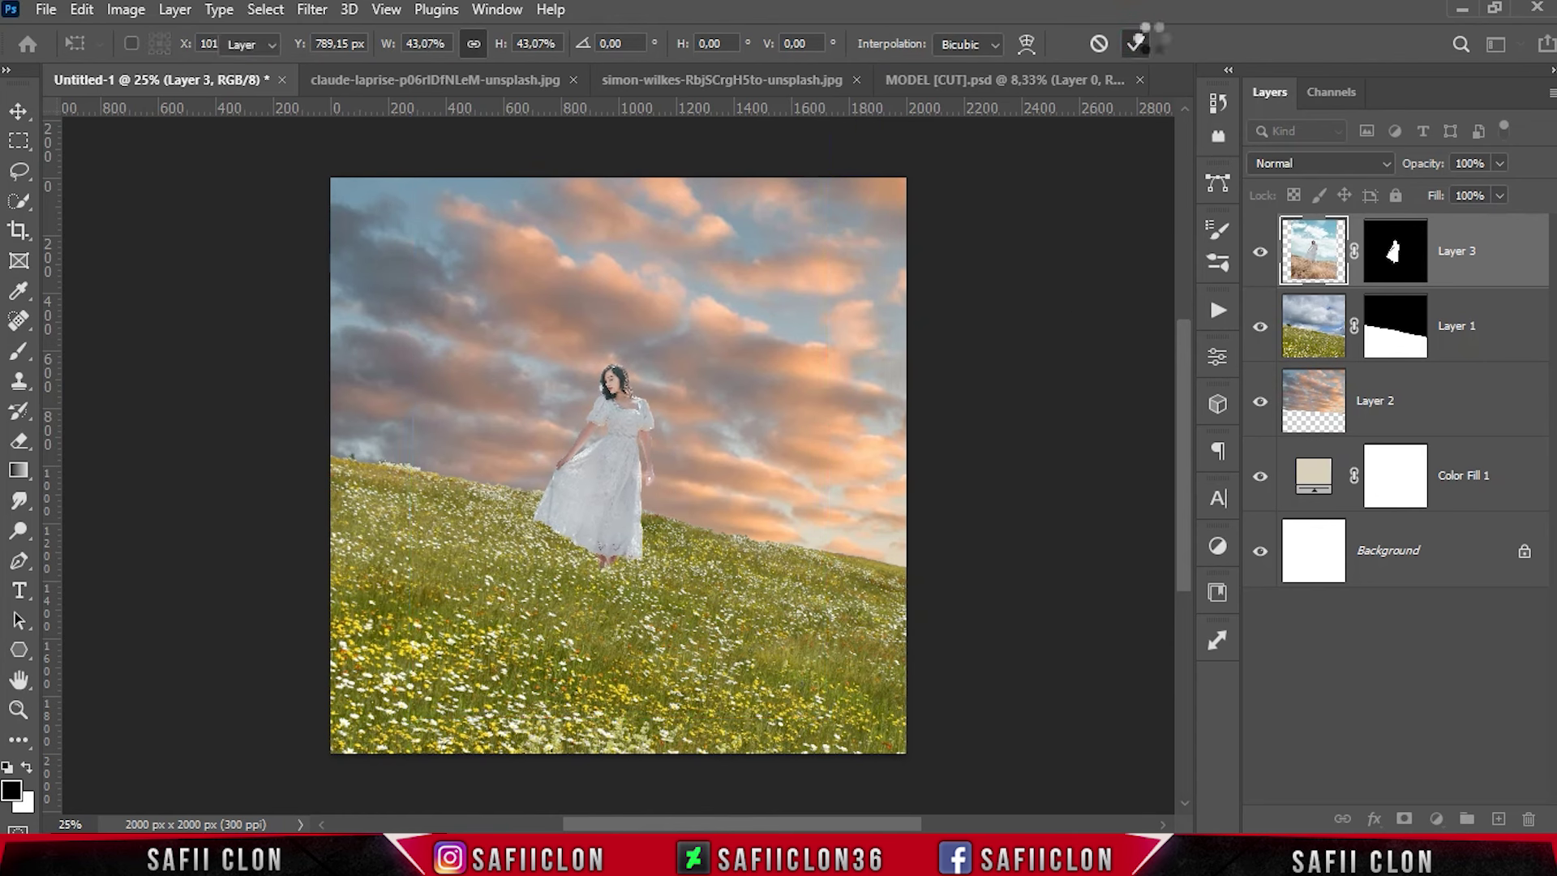
right_click(1489, 258)
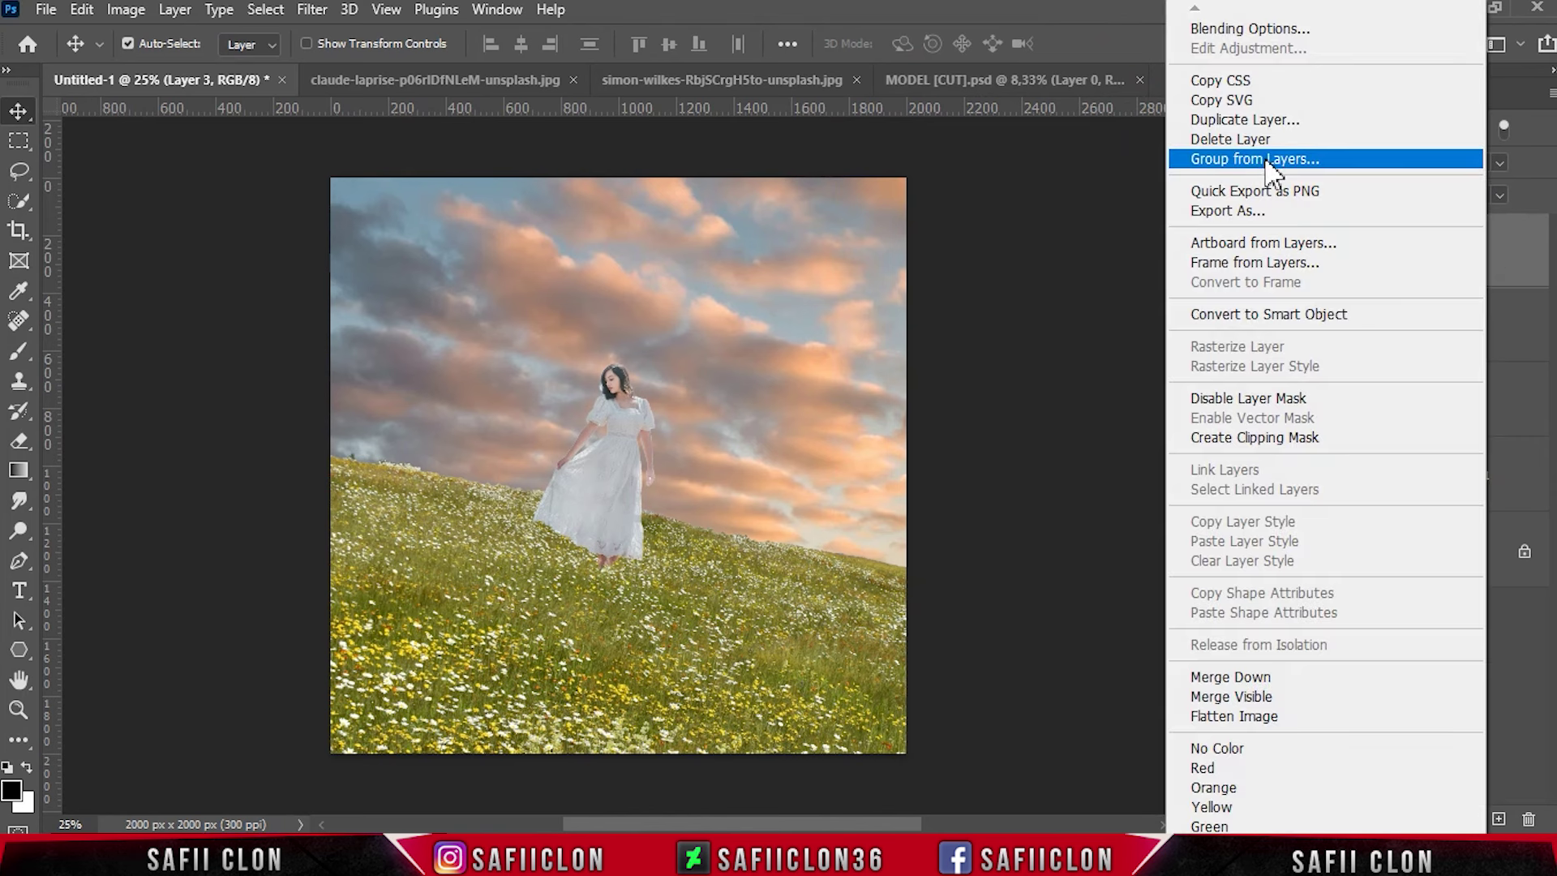
left_click(1224, 153)
Step: Name the woman's group MODEL and group Layer 1, Layer 2 and Color Fill 1 as BACKGROUND
left_click(981, 247)
left_click(1284, 229)
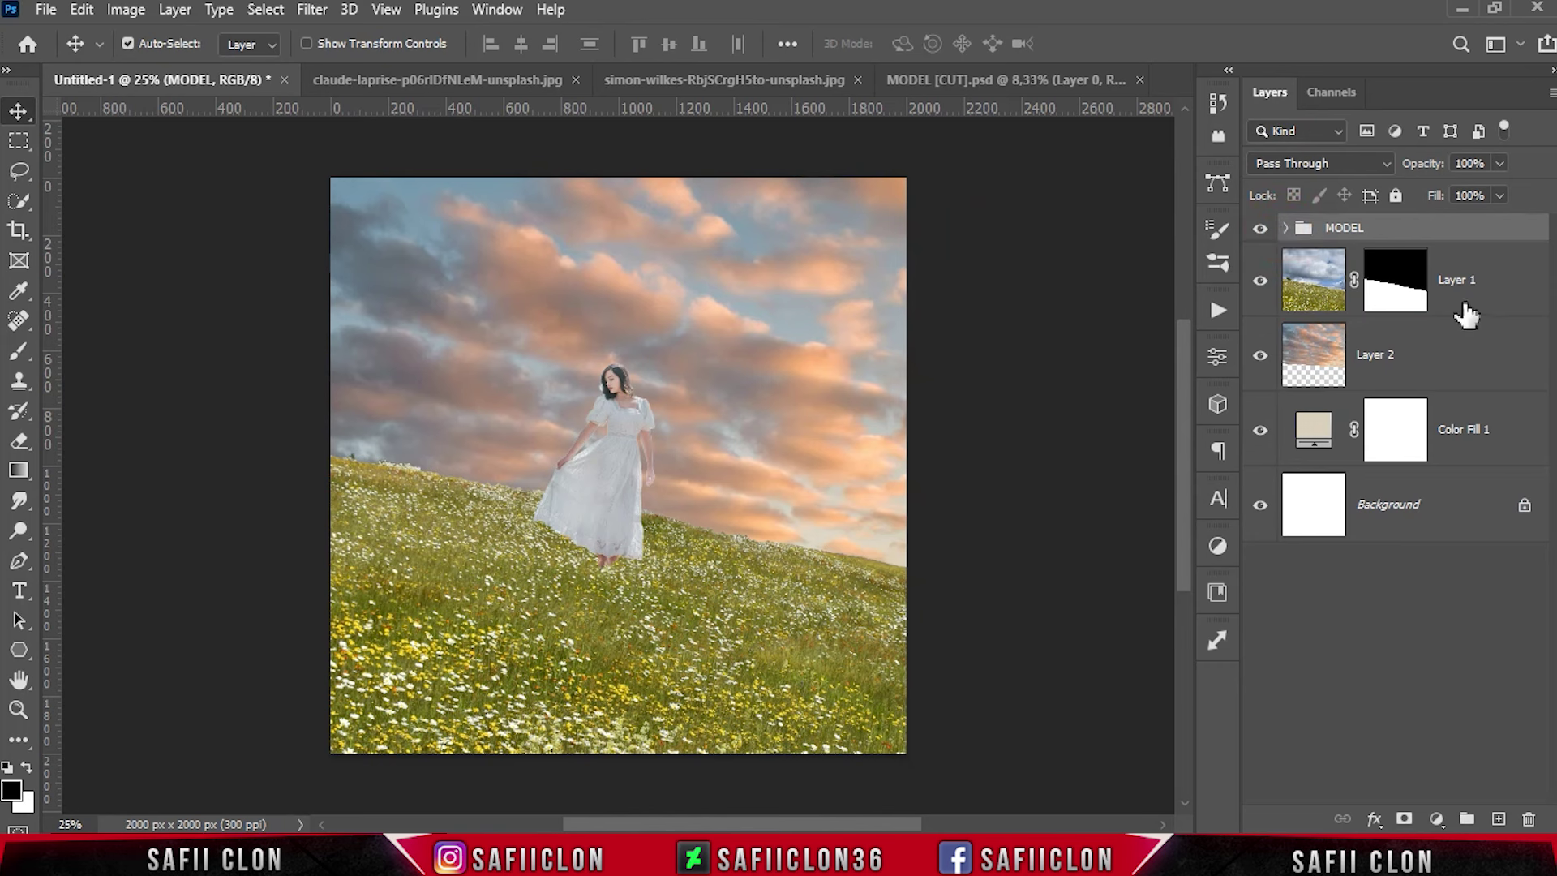
left_click(1496, 306)
left_click(1496, 442, "shift")
right_click(1484, 430)
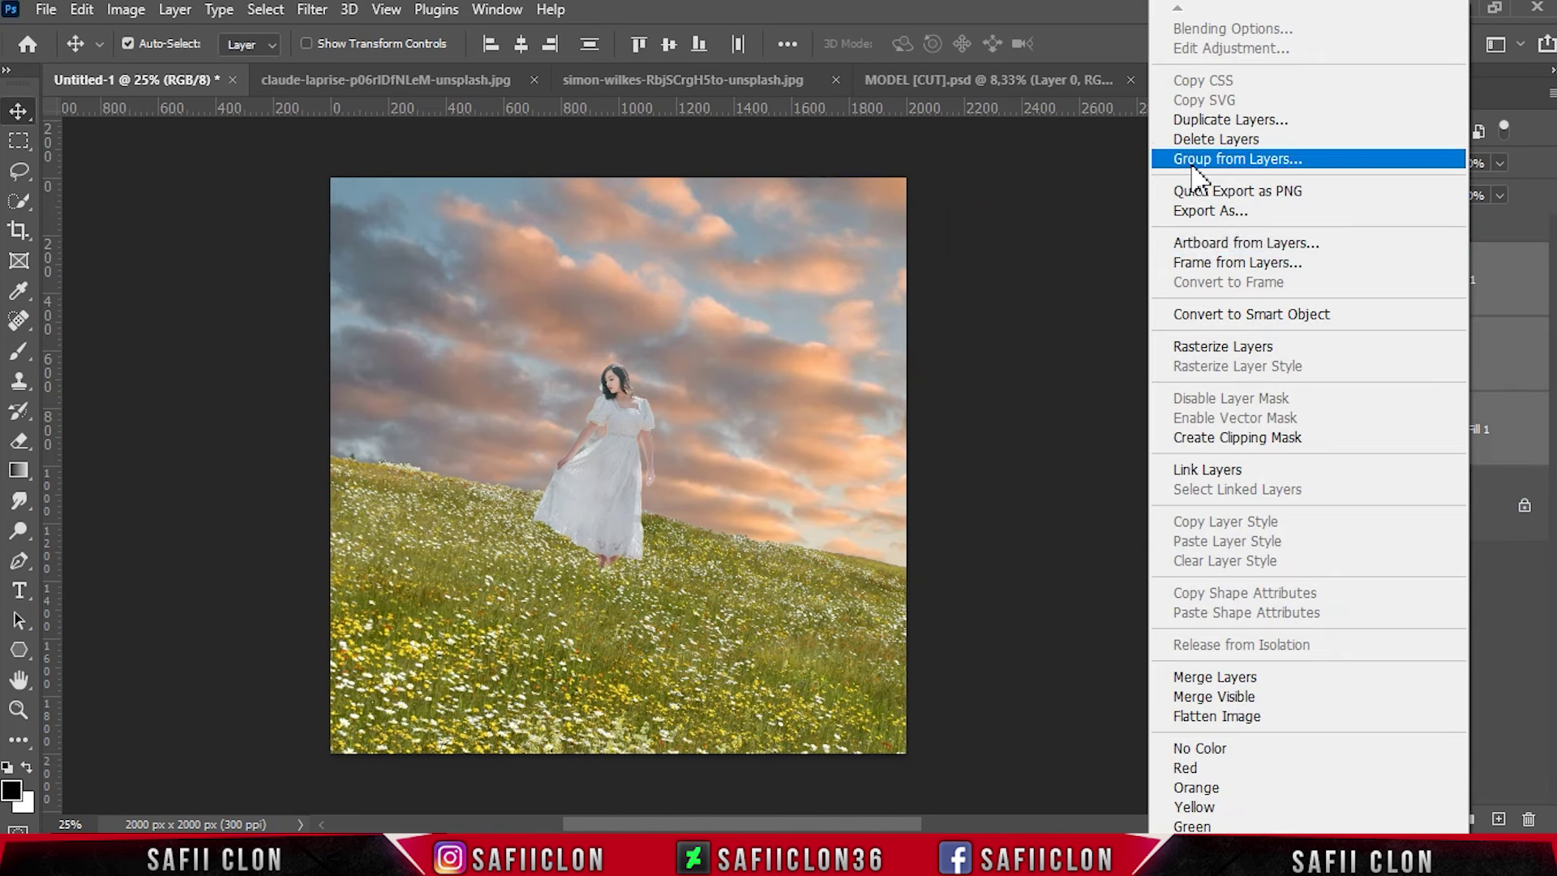
left_click(1269, 154)
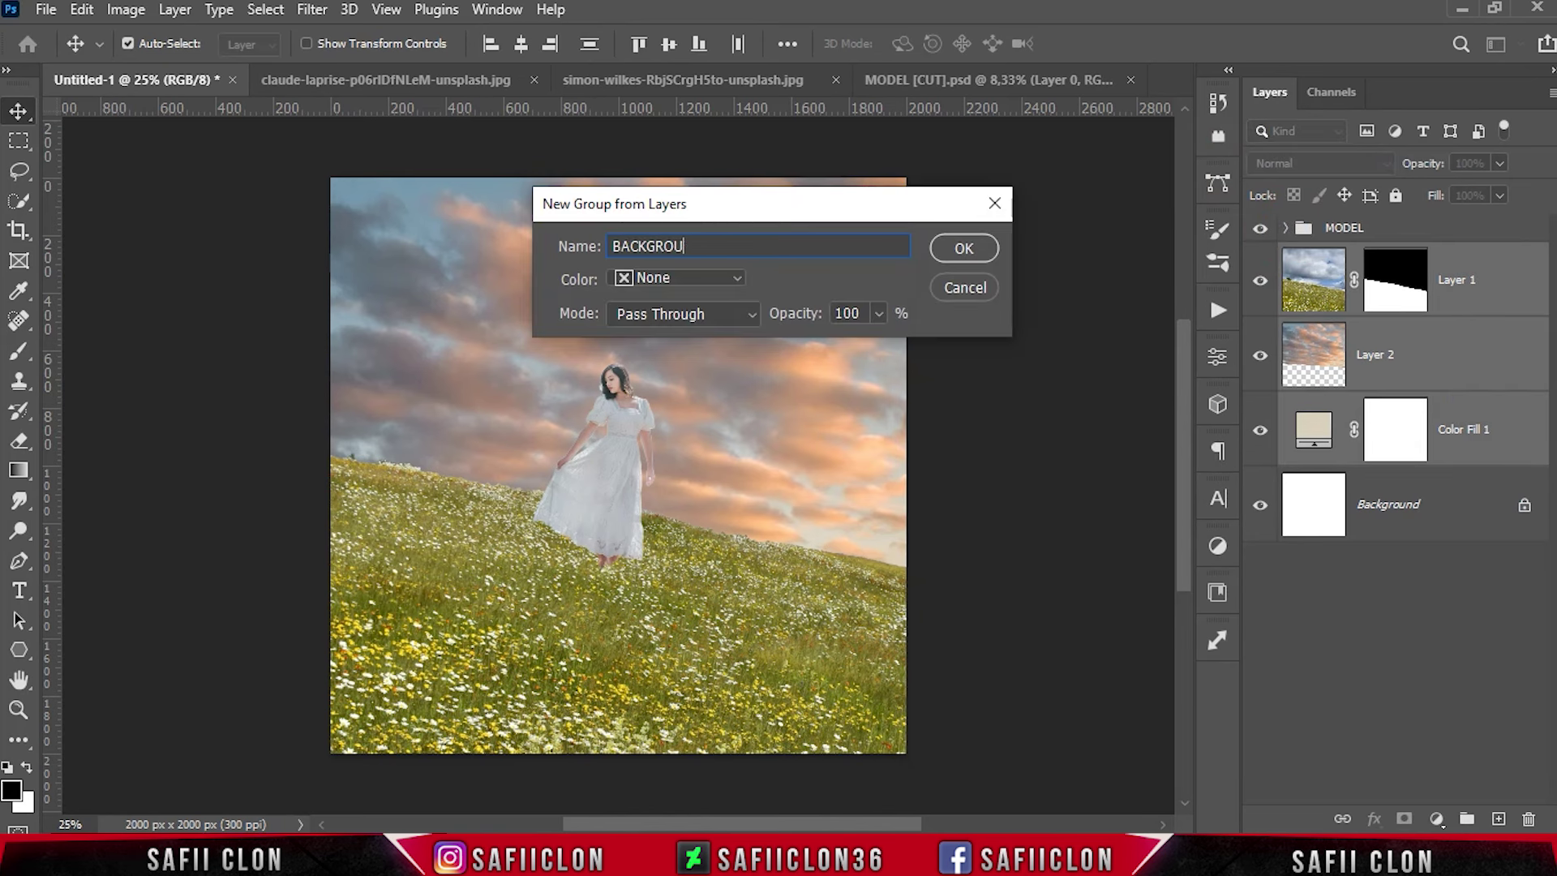
left_click(957, 257)
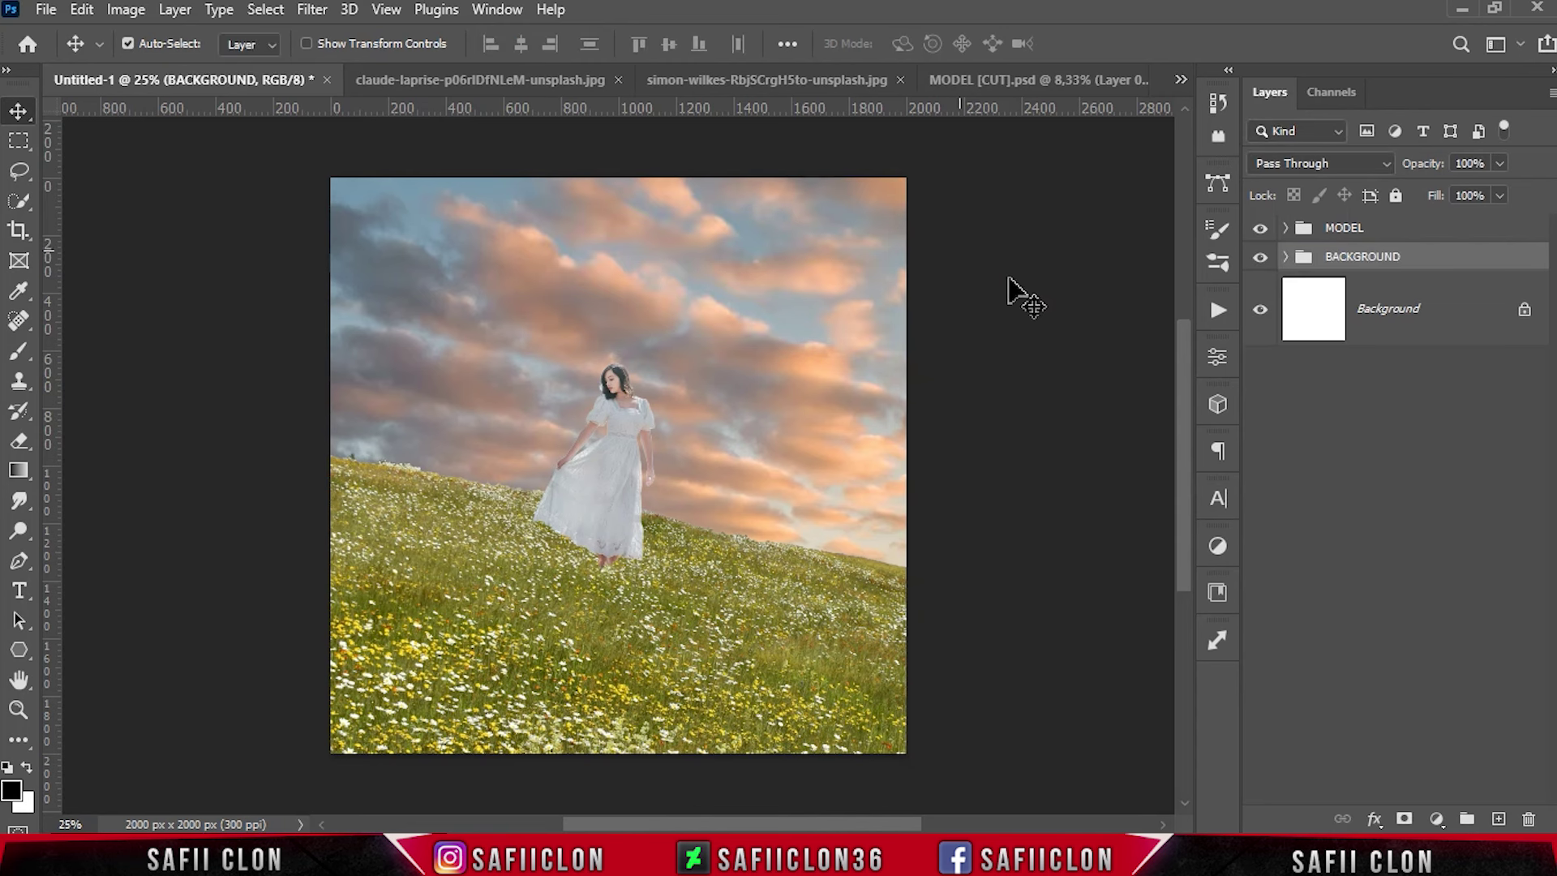
Step: Check both groups' visibility, expand BACKGROUND, and inspect the sky layer Layer 2
left_click(1261, 230)
left_click(1261, 230)
left_click(1261, 257)
left_click(1261, 257)
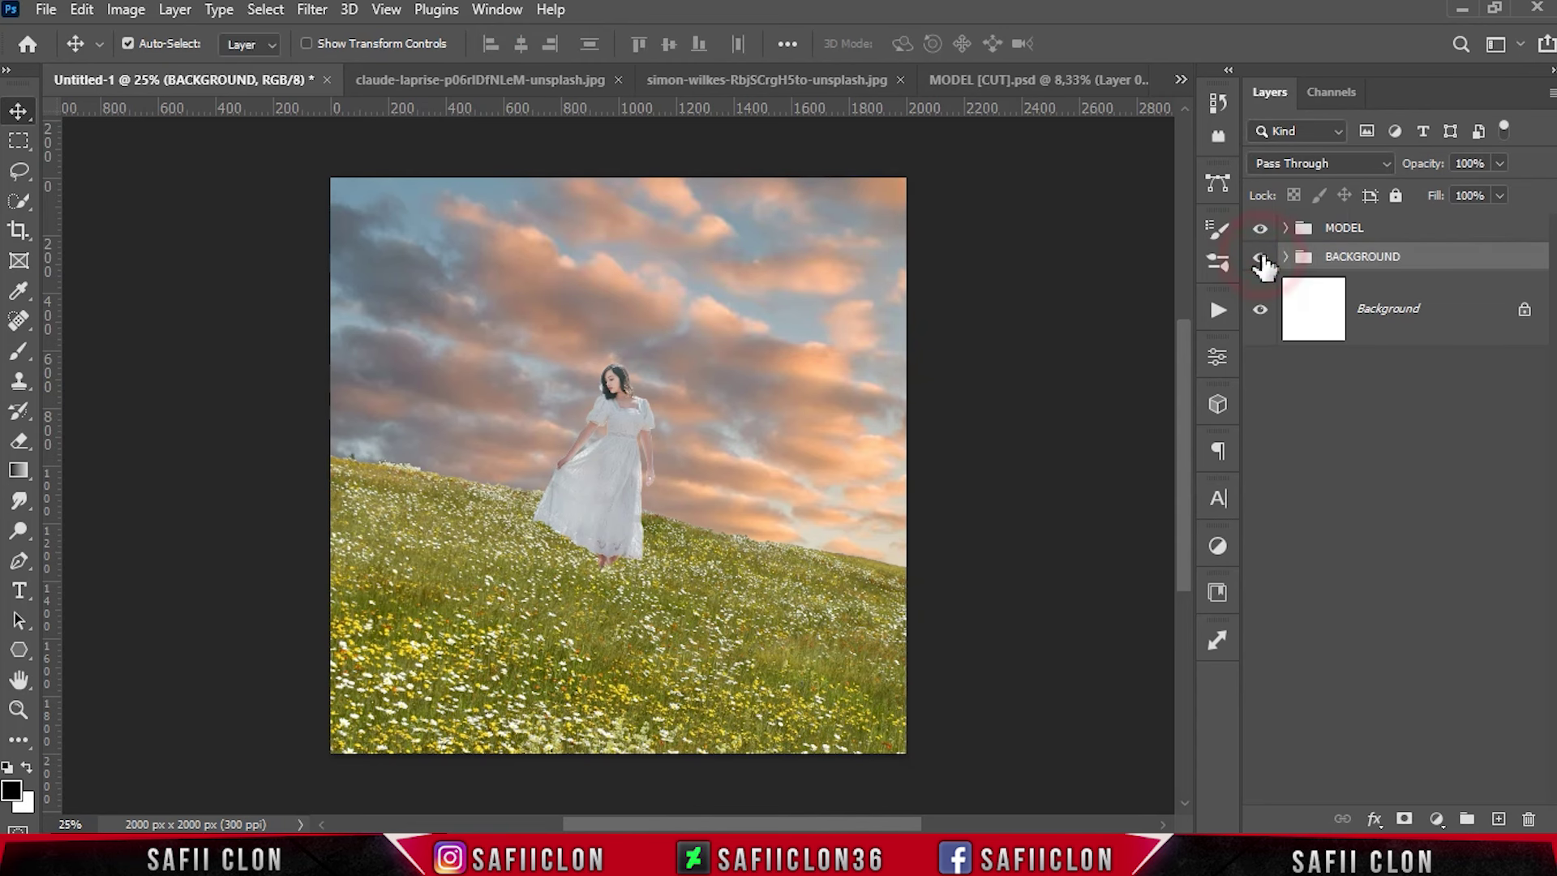
left_click(1286, 258)
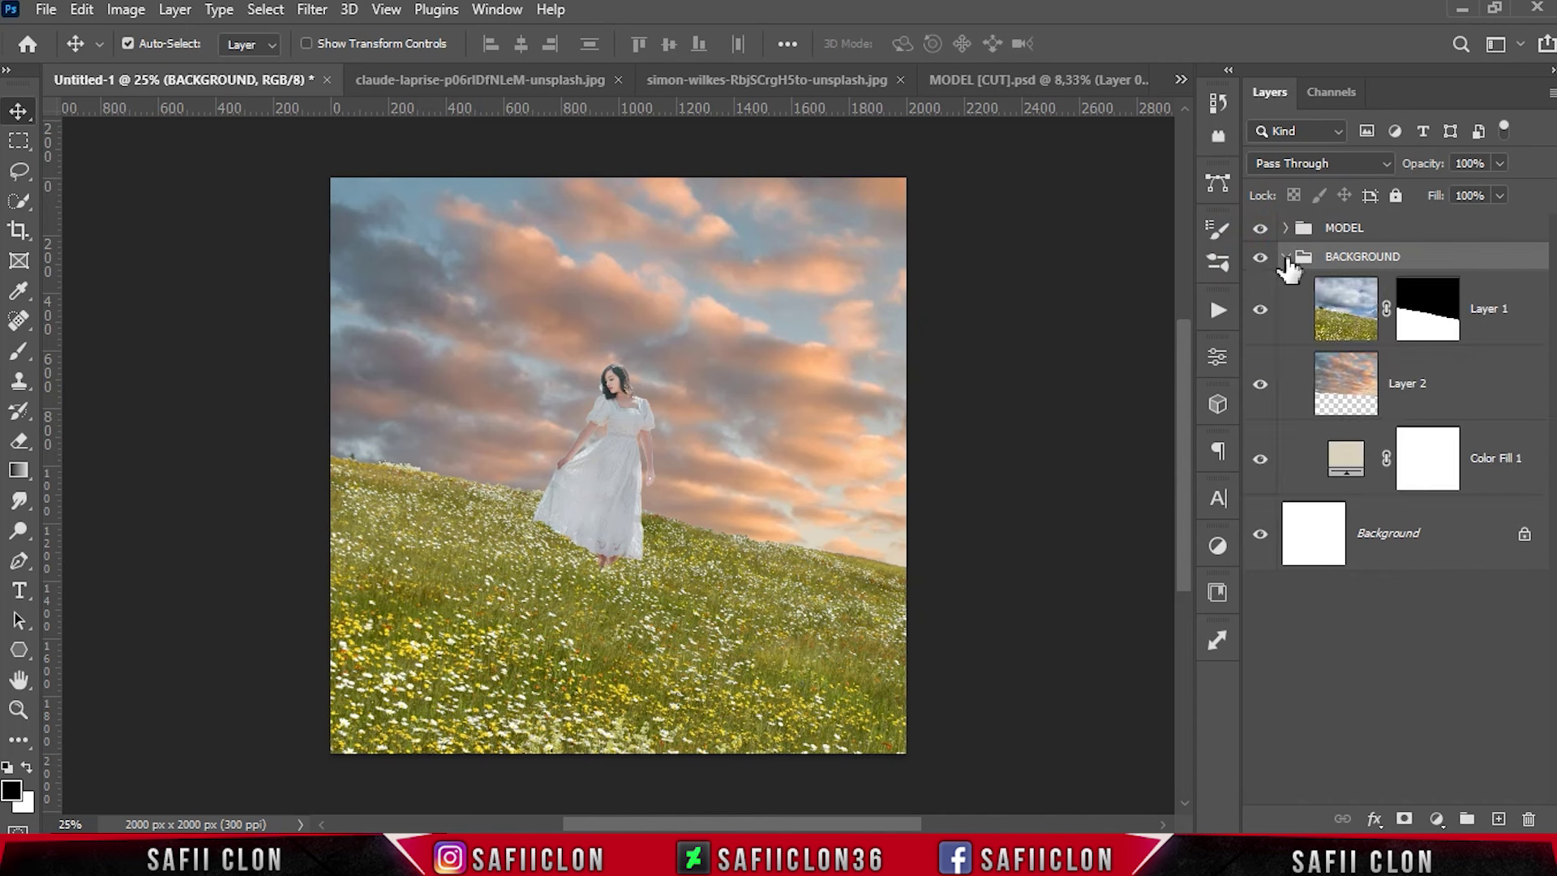
left_click(1456, 397)
left_click(1261, 383)
Step: Mask Layer 2 with a Basics gradient dragged from the hill up to the model's head
left_click(1404, 820)
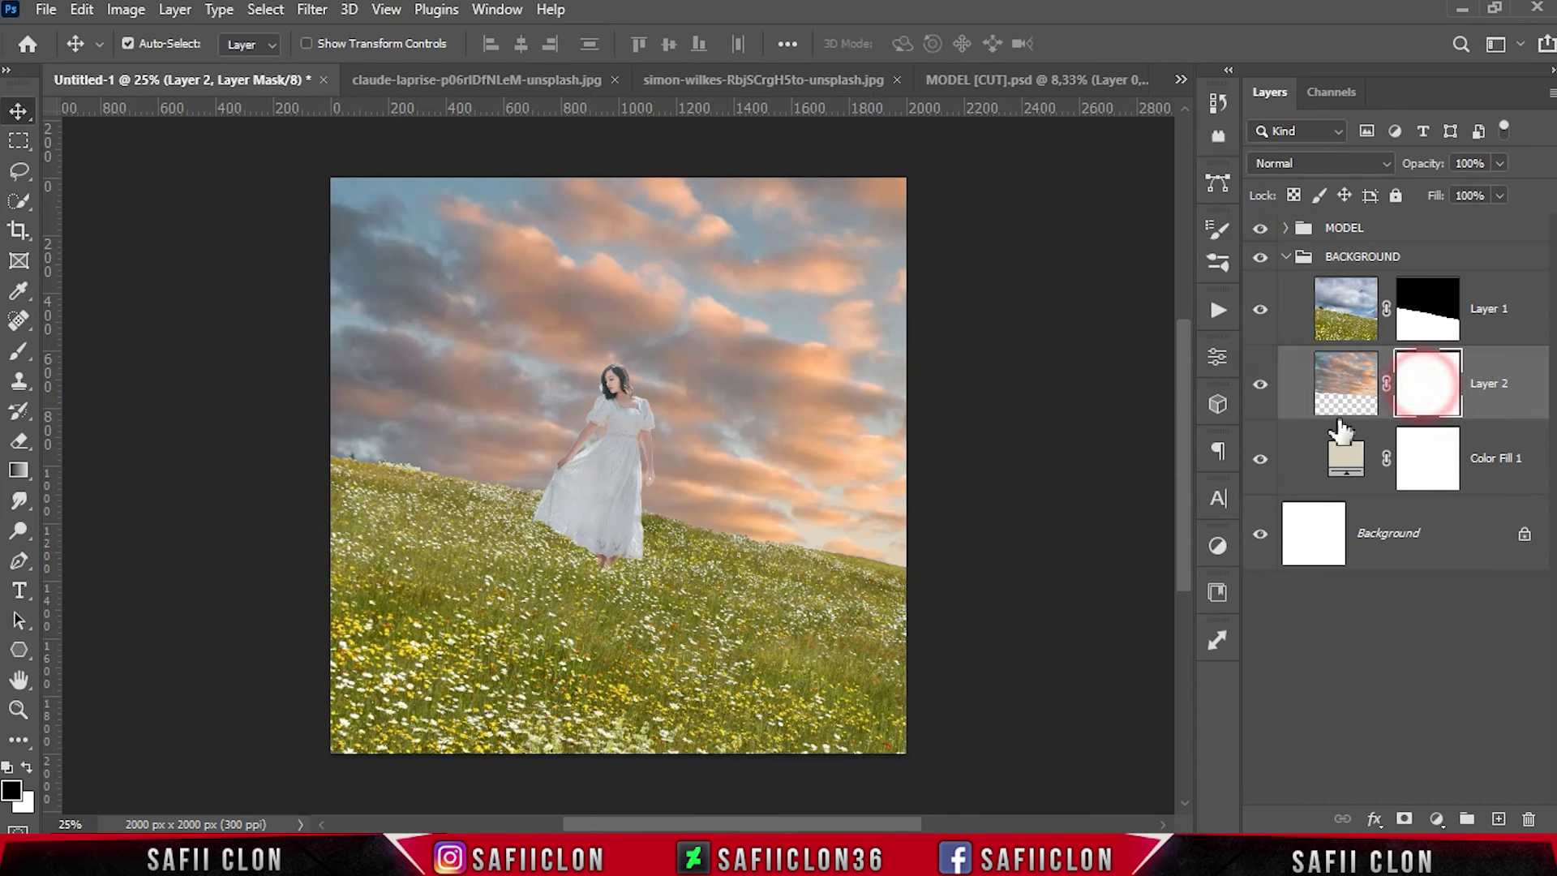
left_click(19, 470)
left_click(77, 477)
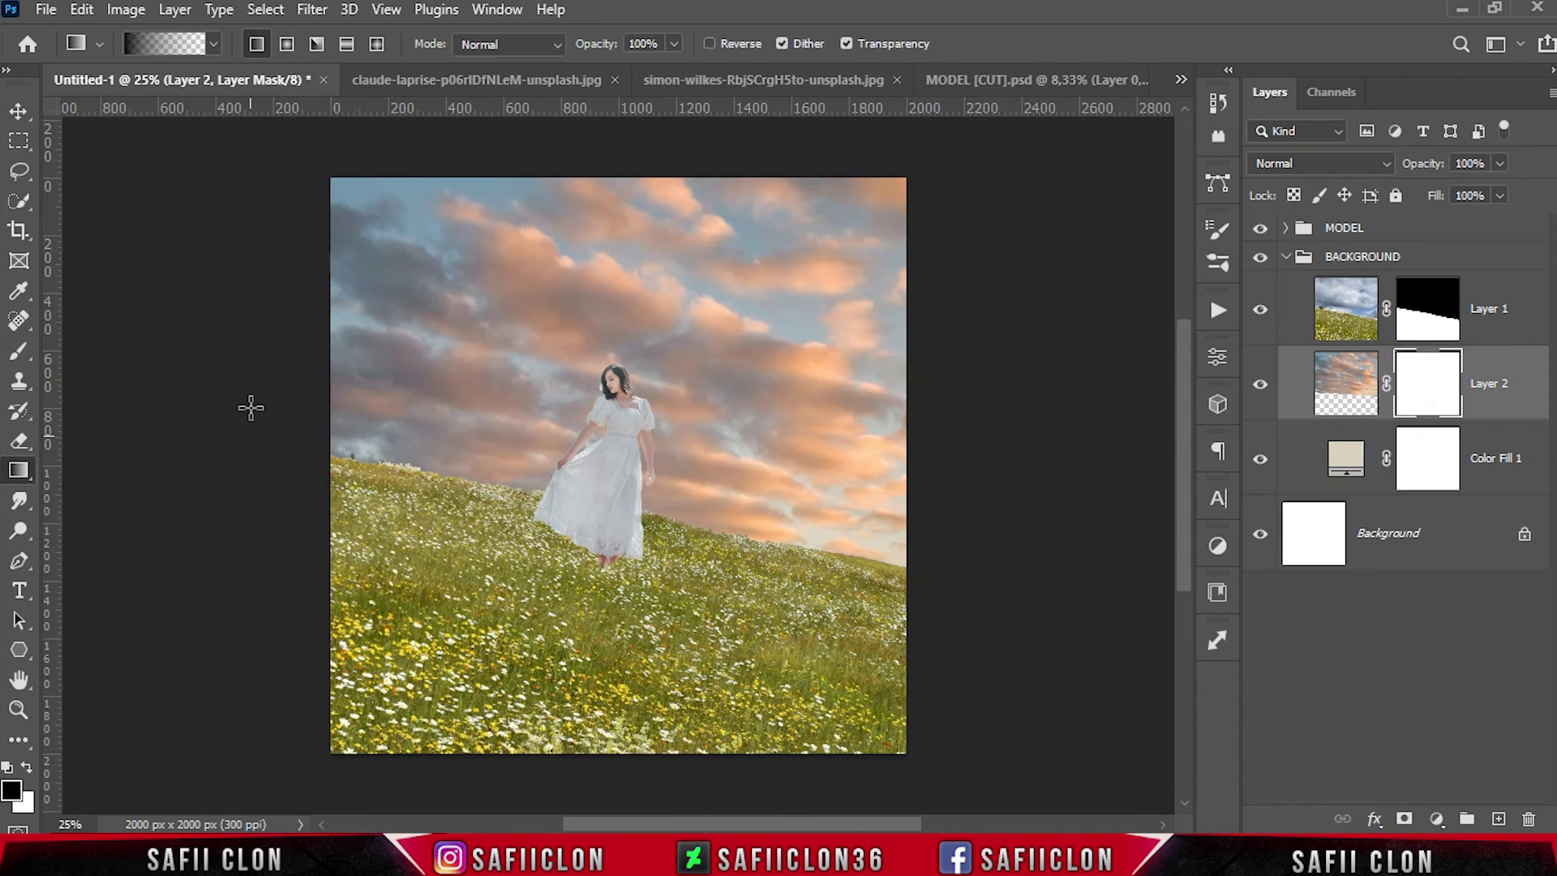
left_click(213, 45)
left_click(40, 86)
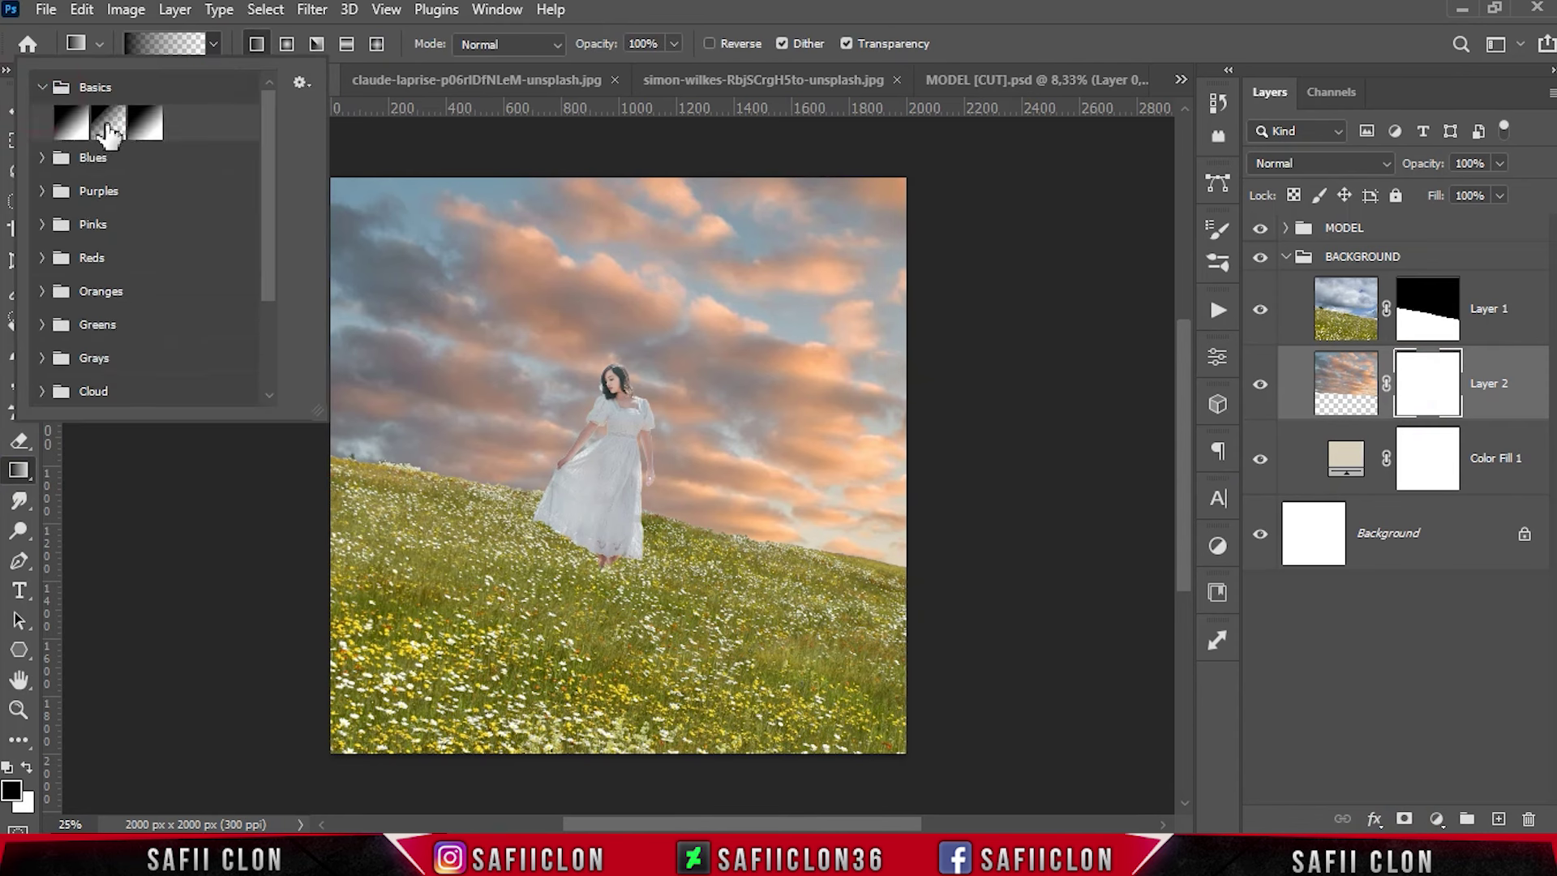
left_click(212, 47)
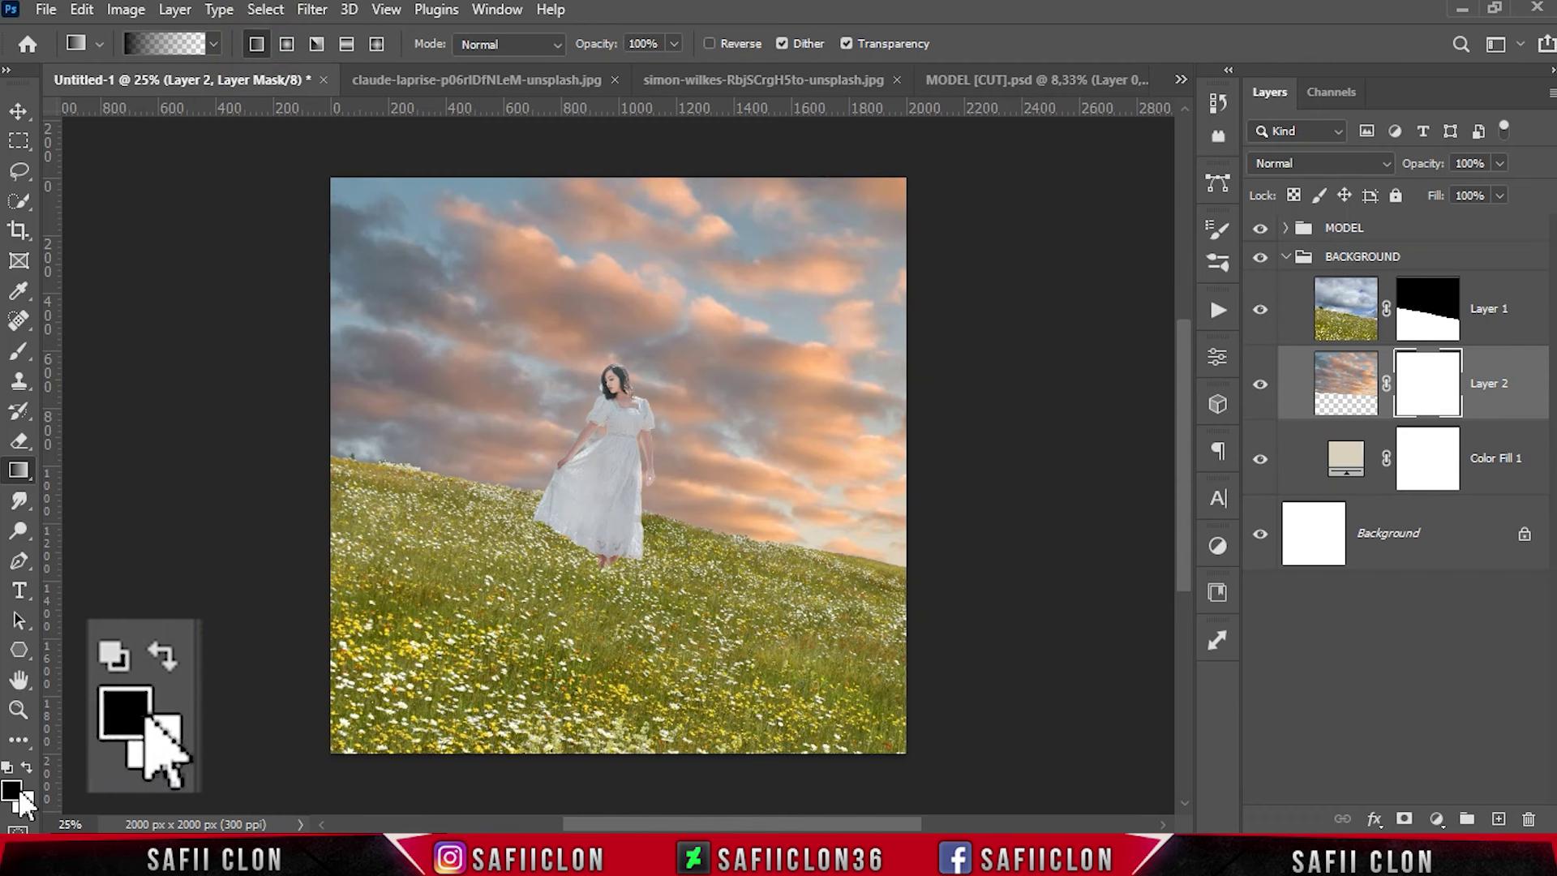
mouse_move(572, 593)
left_mouse_down()
mouse_move(622, 332)
mouse_move(651, 301)
left_mouse_up()
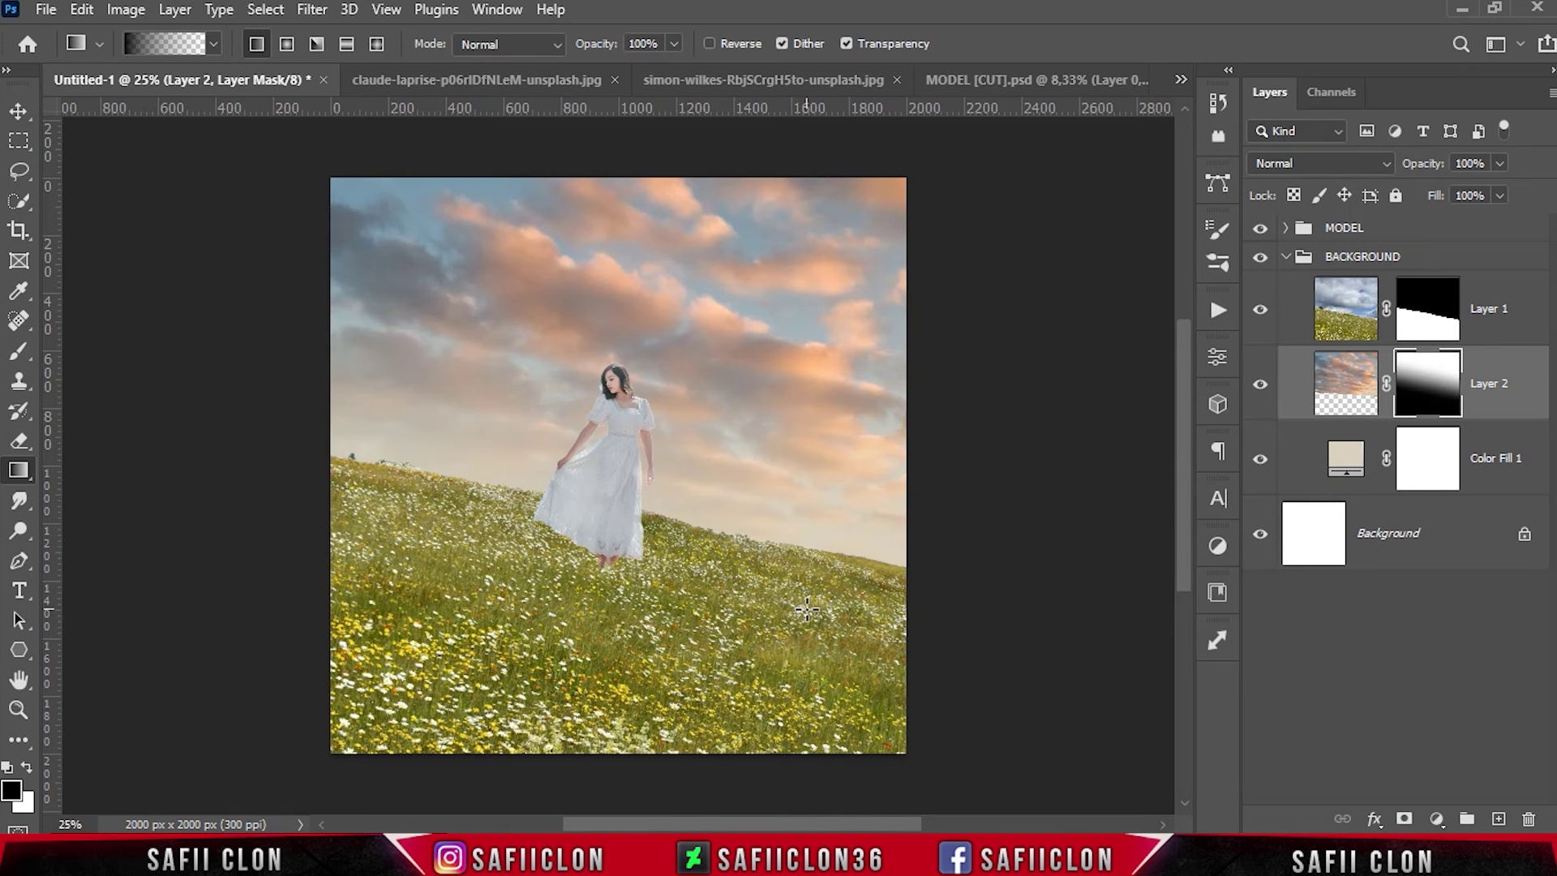
left_click(1437, 819)
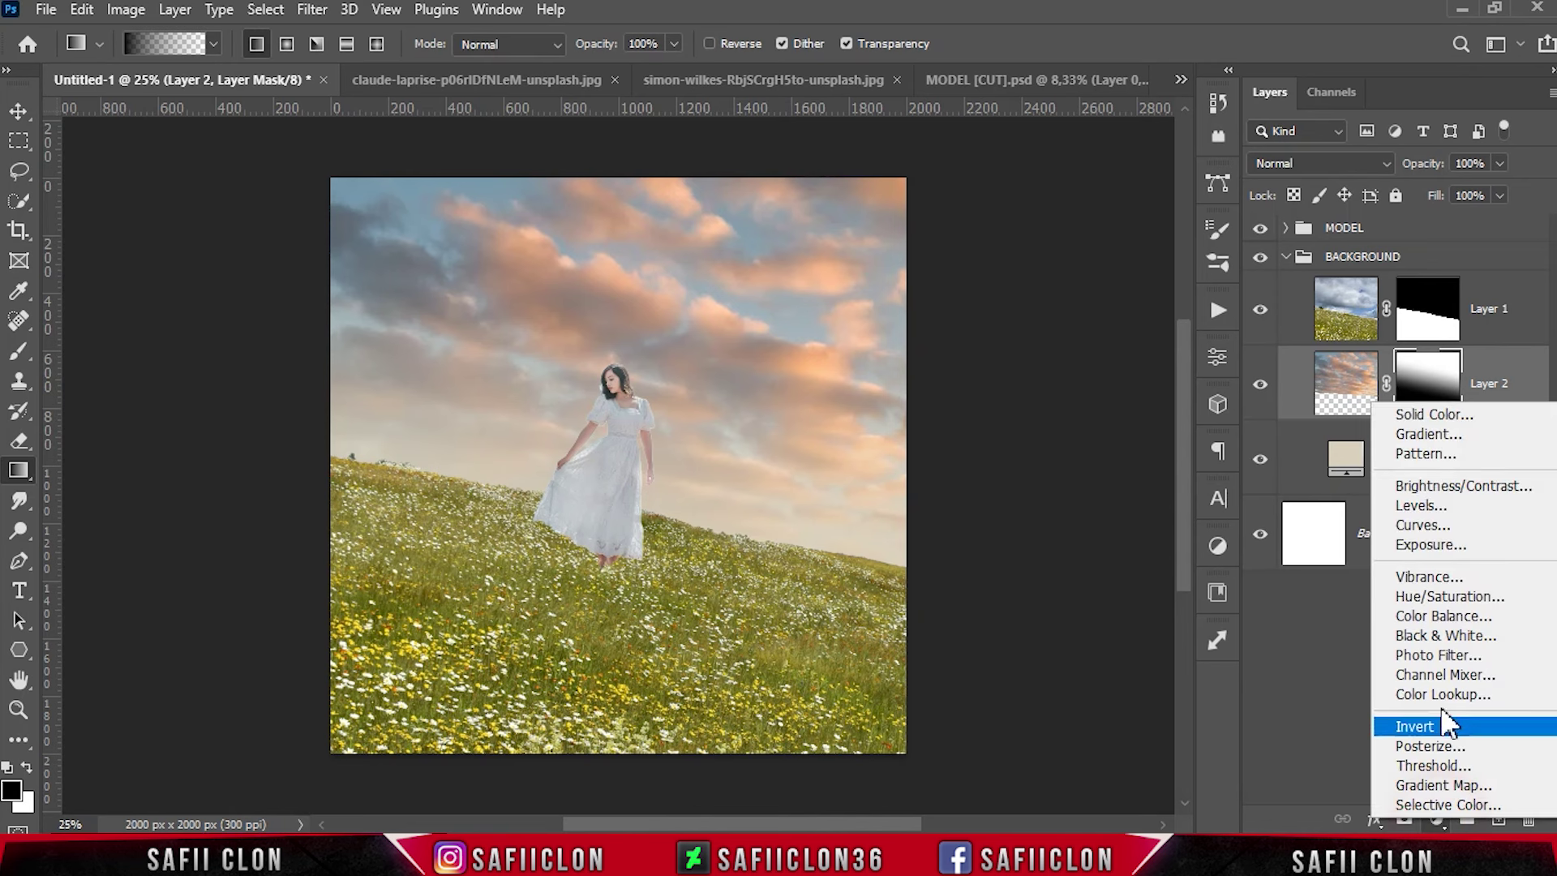
Step: Add a Levels layer clipped to Layer 2 with inputs 22, 1.25 and 232, then toggle it to compare
left_click(1449, 505)
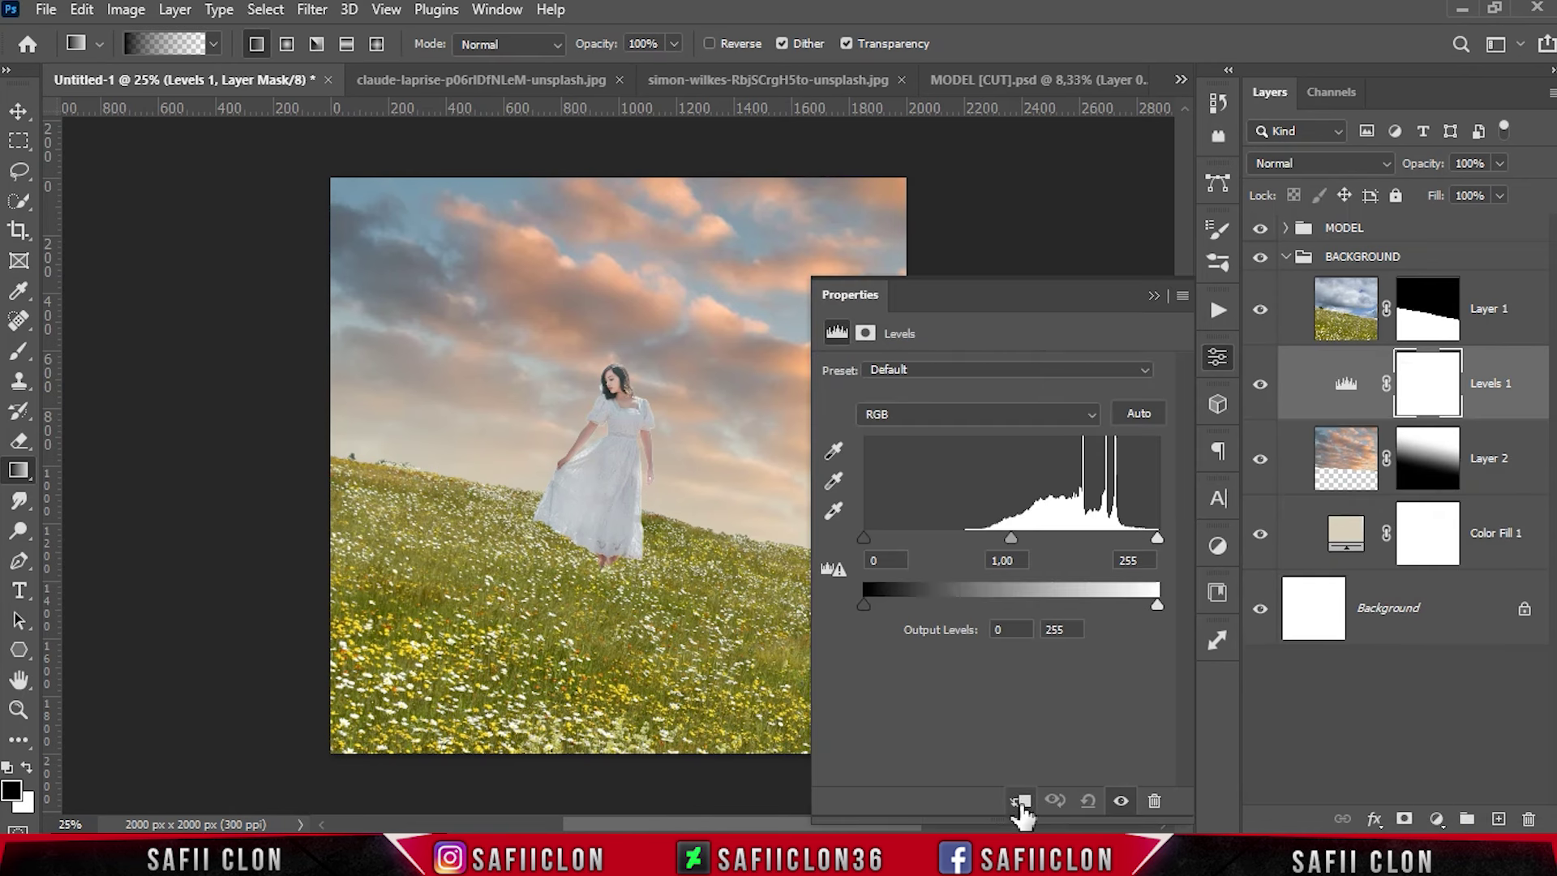
left_click(1020, 800)
left_click_drag(866, 539, 885, 539)
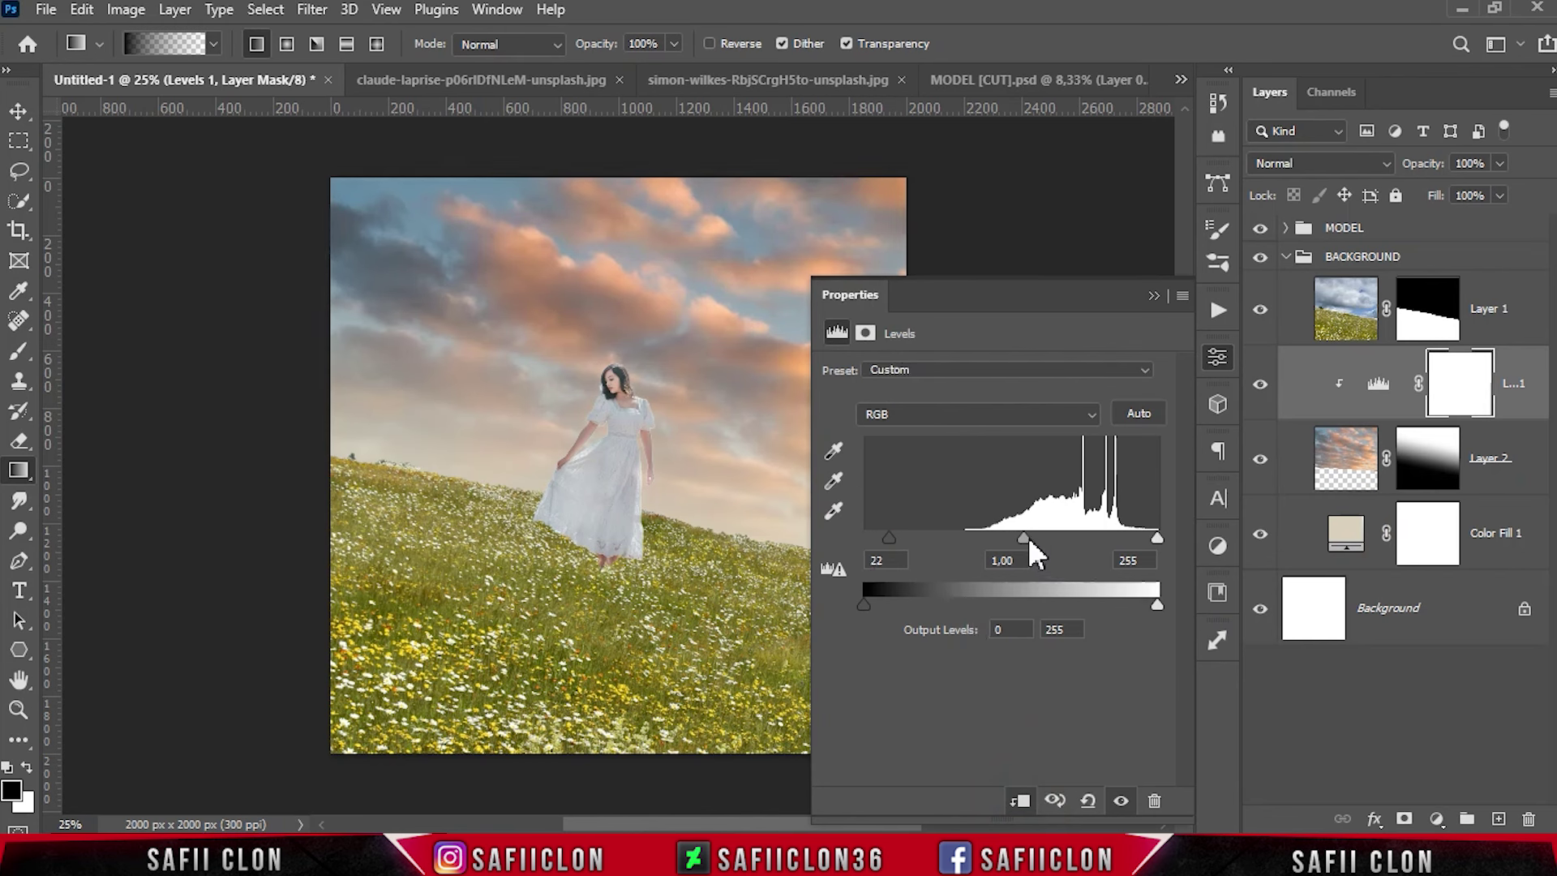
left_click_drag(1024, 538, 1004, 535)
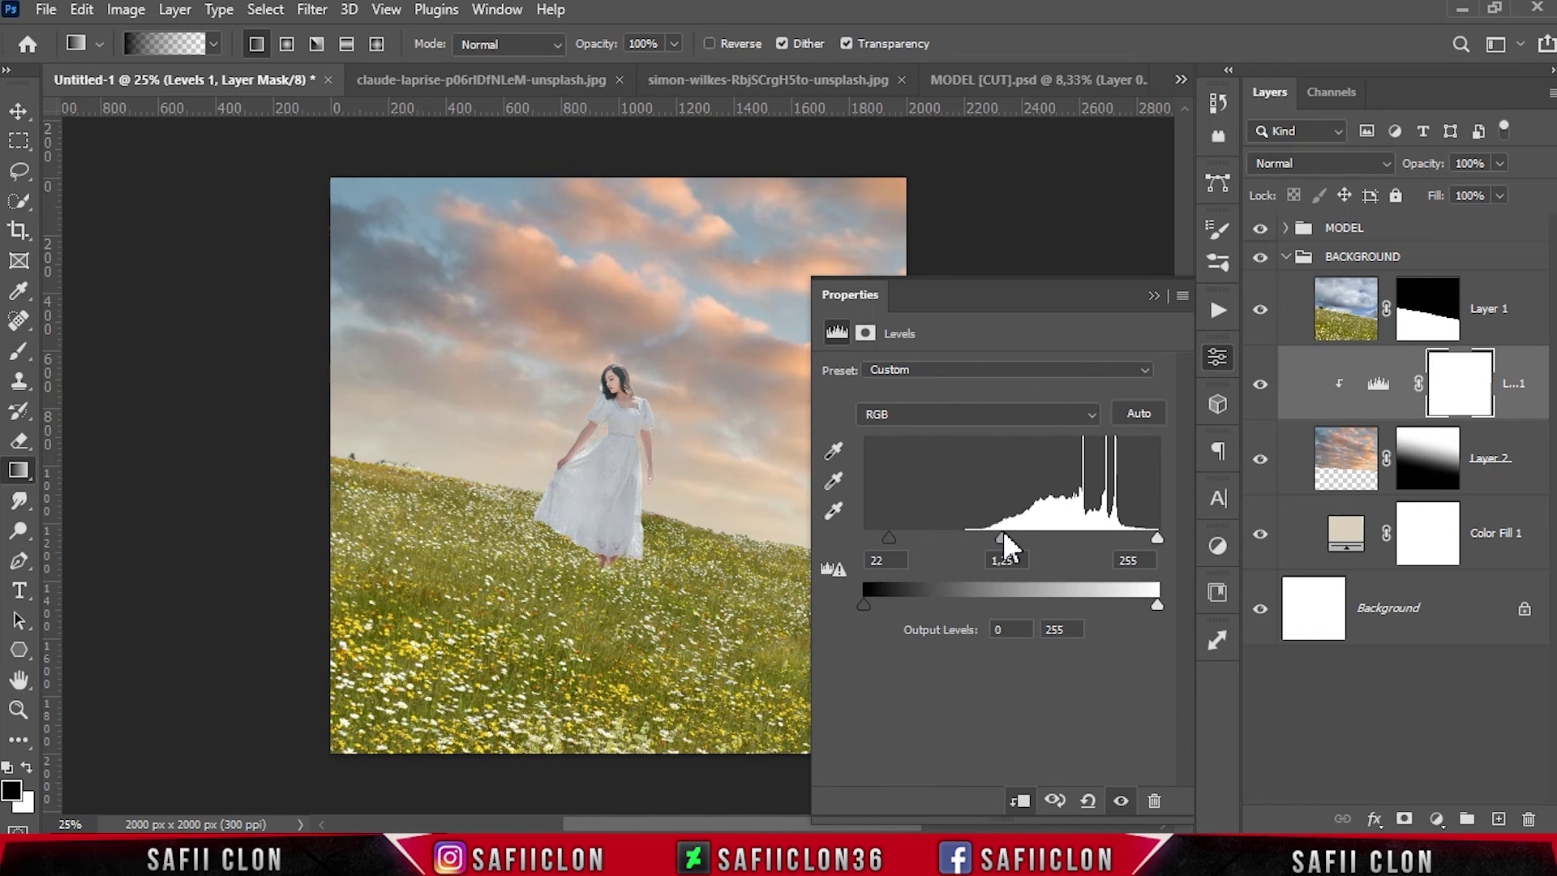
left_click_drag(1150, 537, 1134, 537)
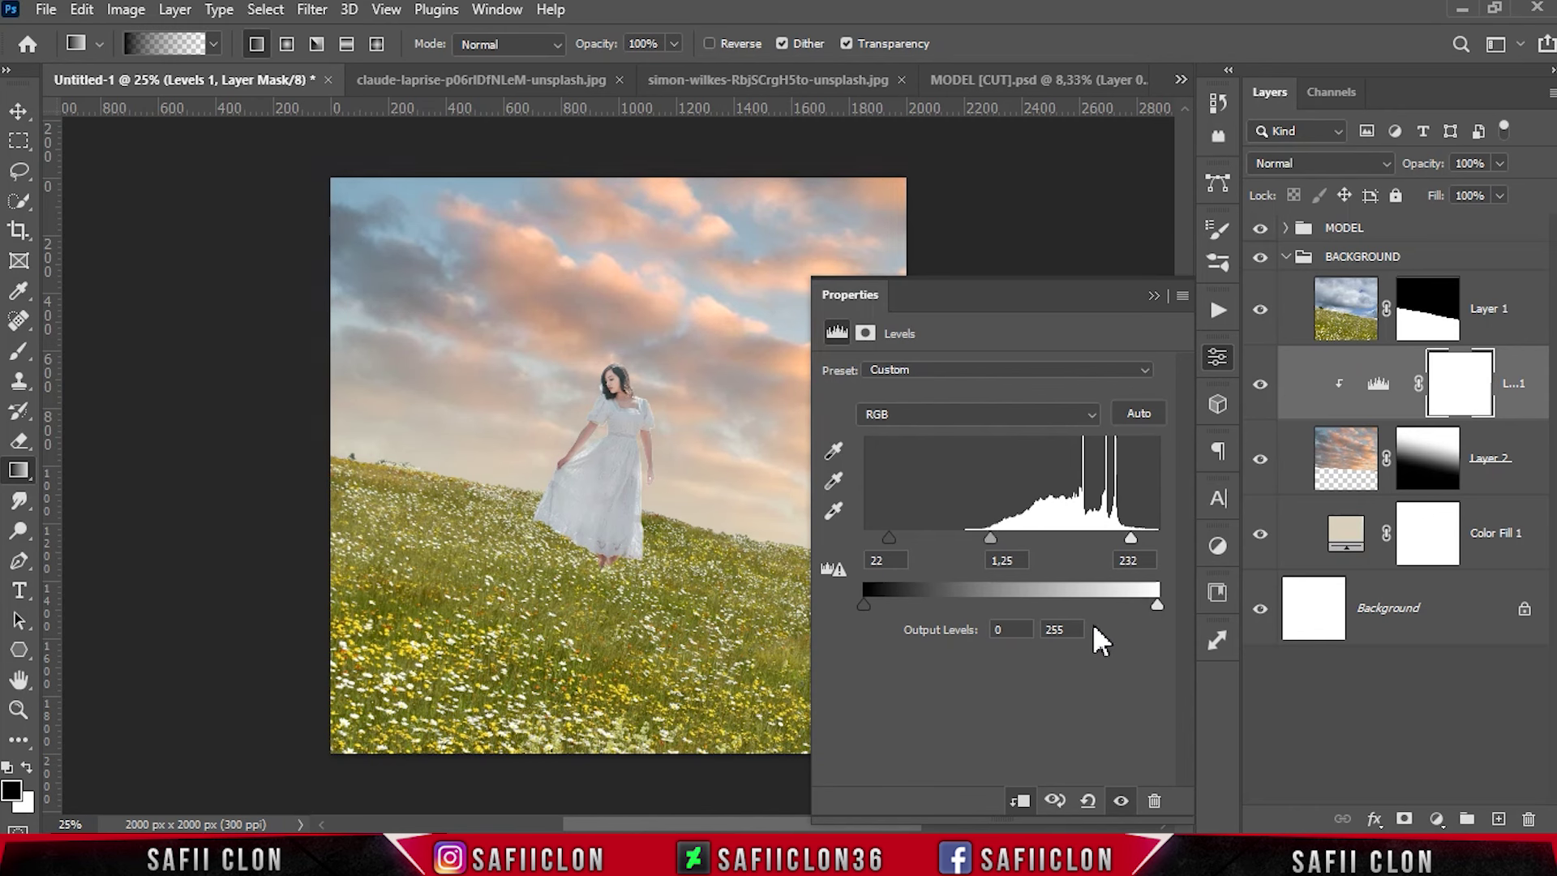
left_click(1153, 295)
left_click(1260, 384)
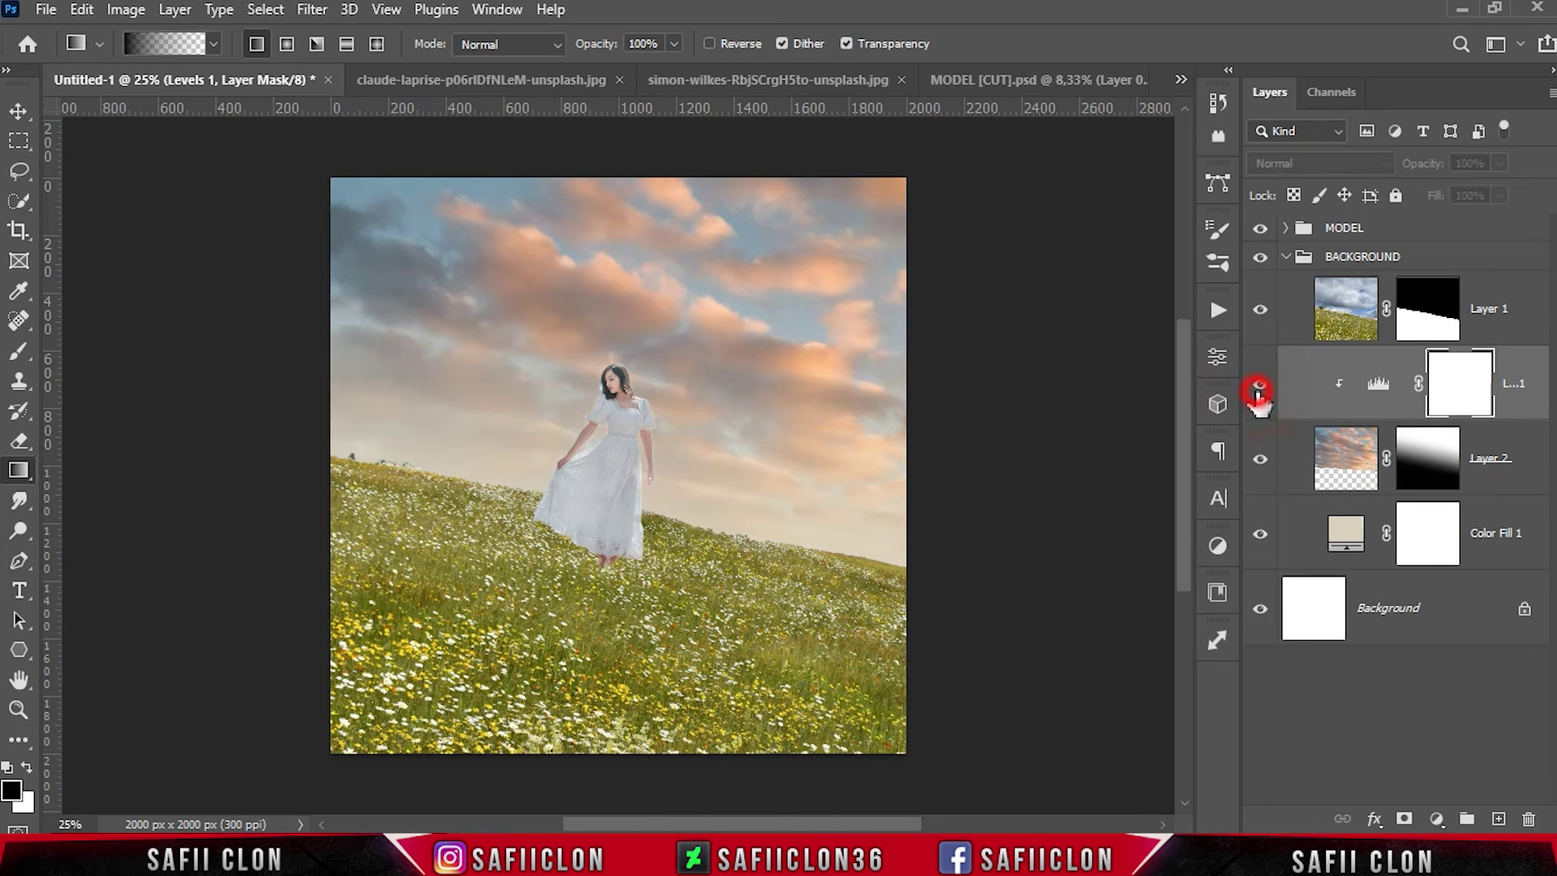
left_click(1260, 387)
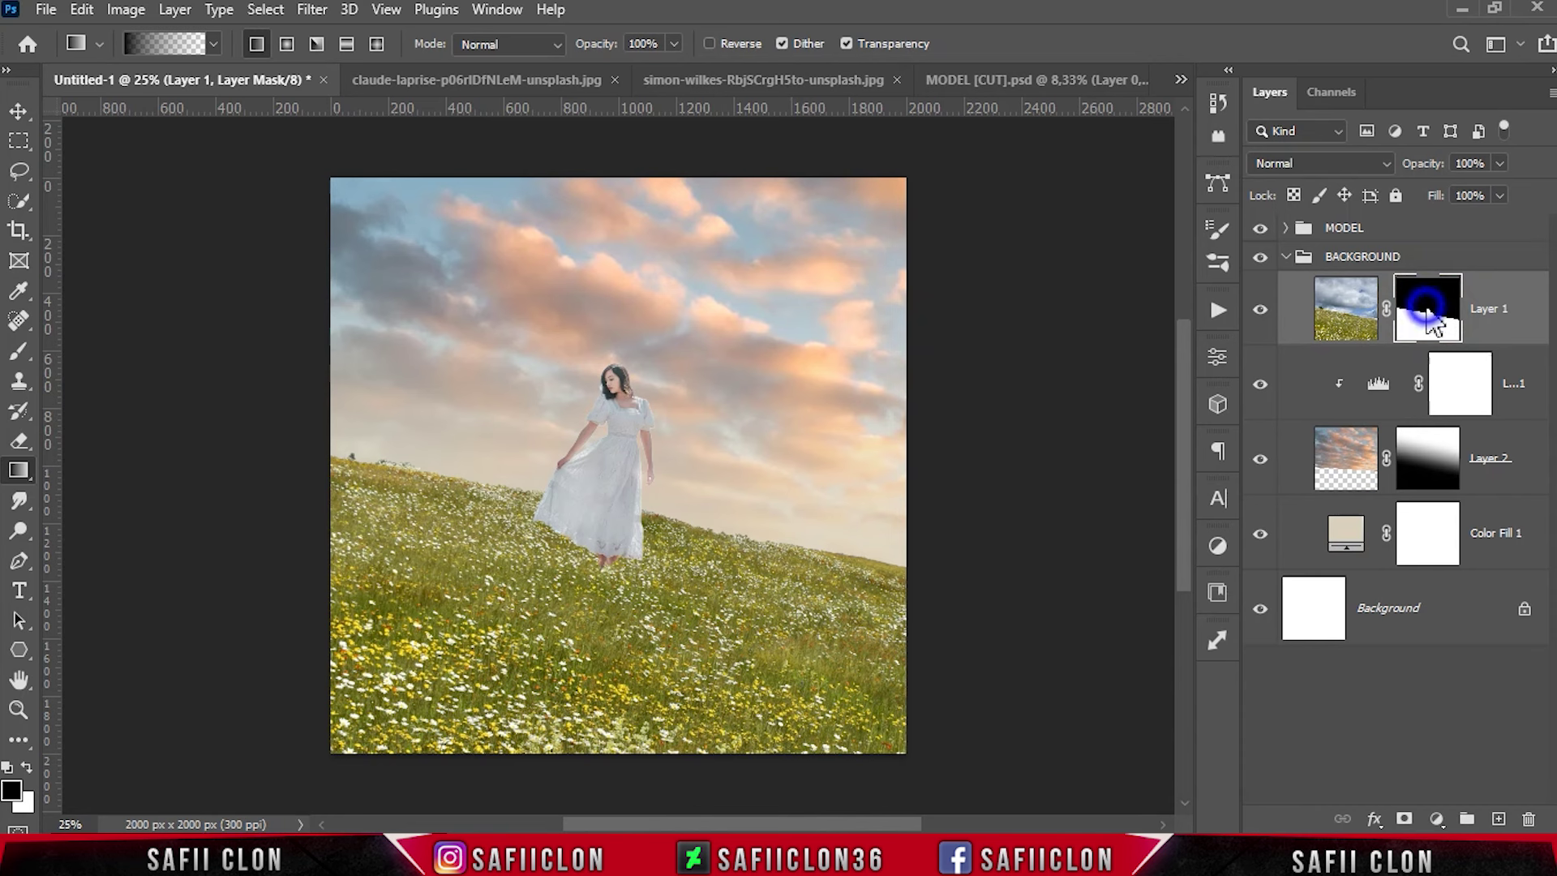
Step: Open Select and Mask for the hillside layer's mask
right_click(1429, 319)
left_click(1399, 477)
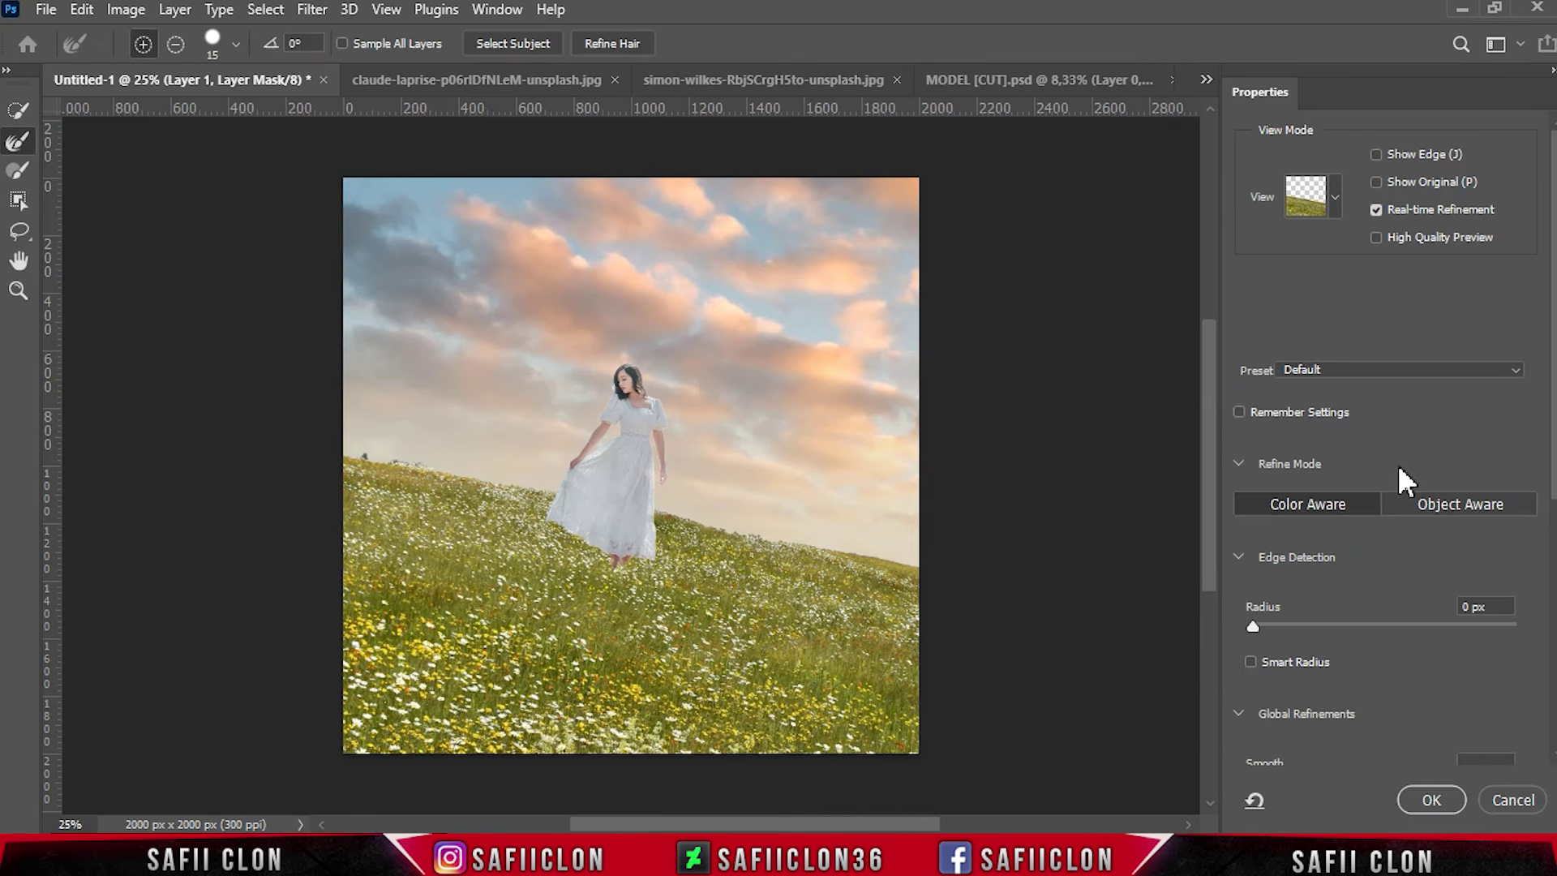
left_click(1334, 199)
left_click(1286, 525)
left_click_drag(1552, 313, 1552, 486)
Step: Set the edge Radius to 1 px and Shift Edge to -7%, then apply the refinement
left_click_drag(1252, 317, 1273, 314)
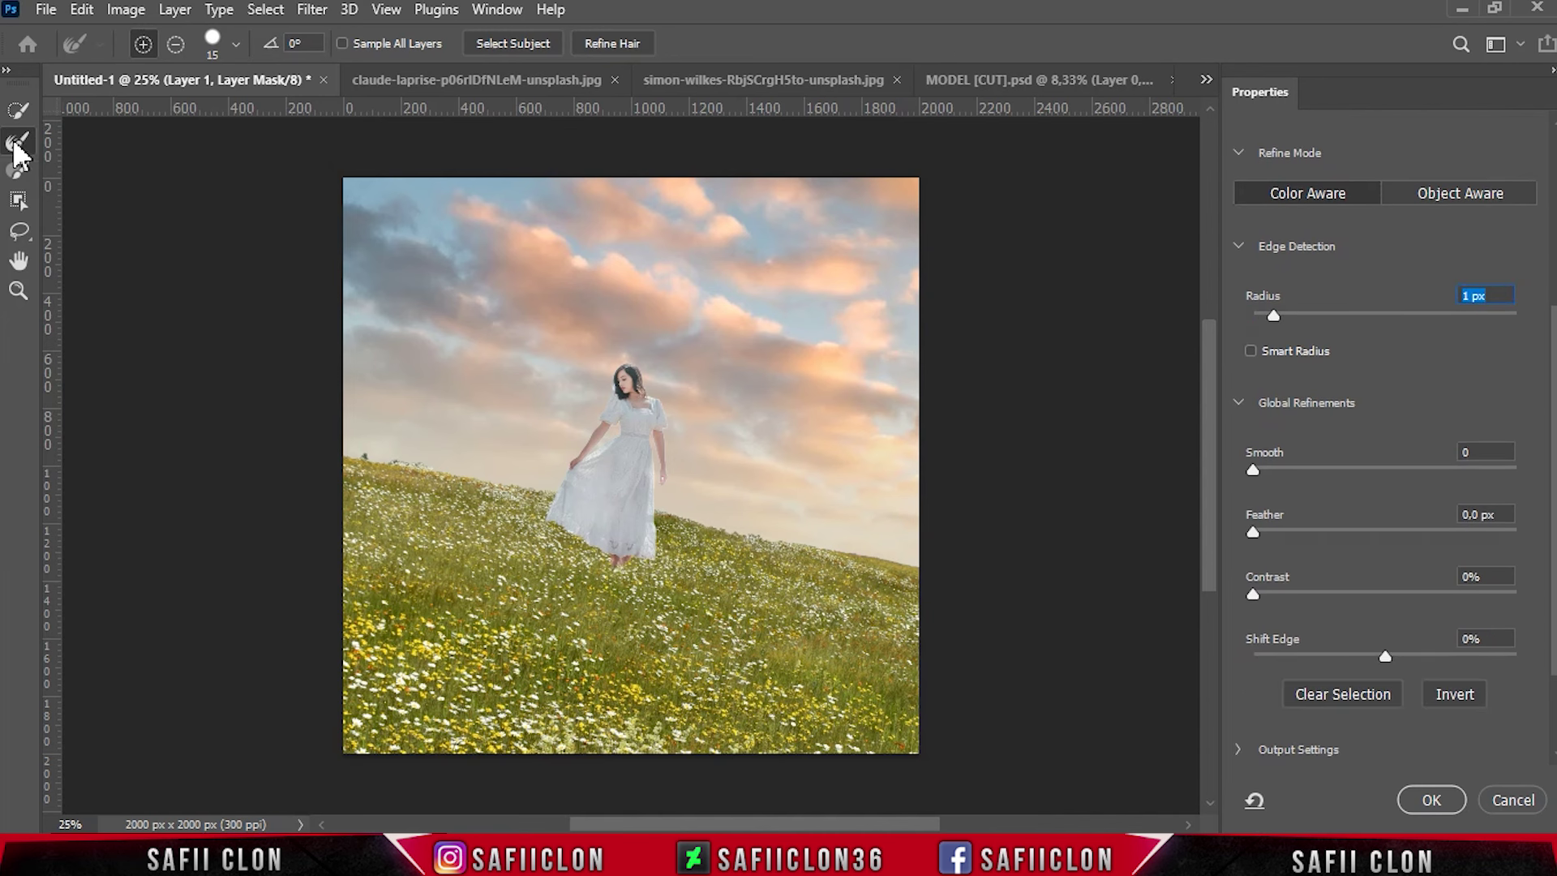
left_click(235, 45)
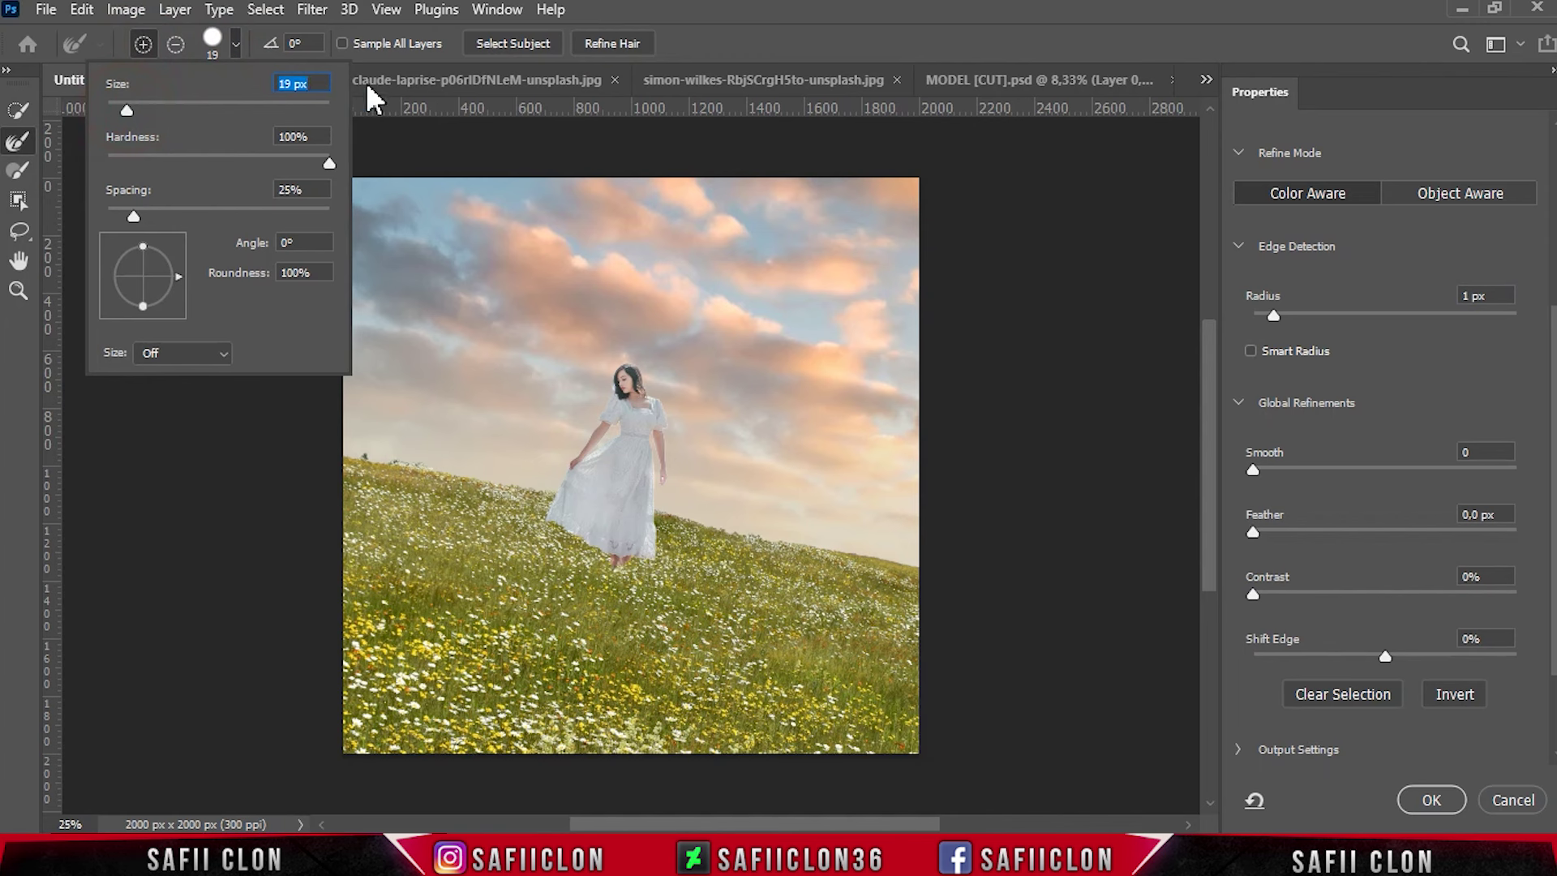
key("Return")
key("ctrl+plus")
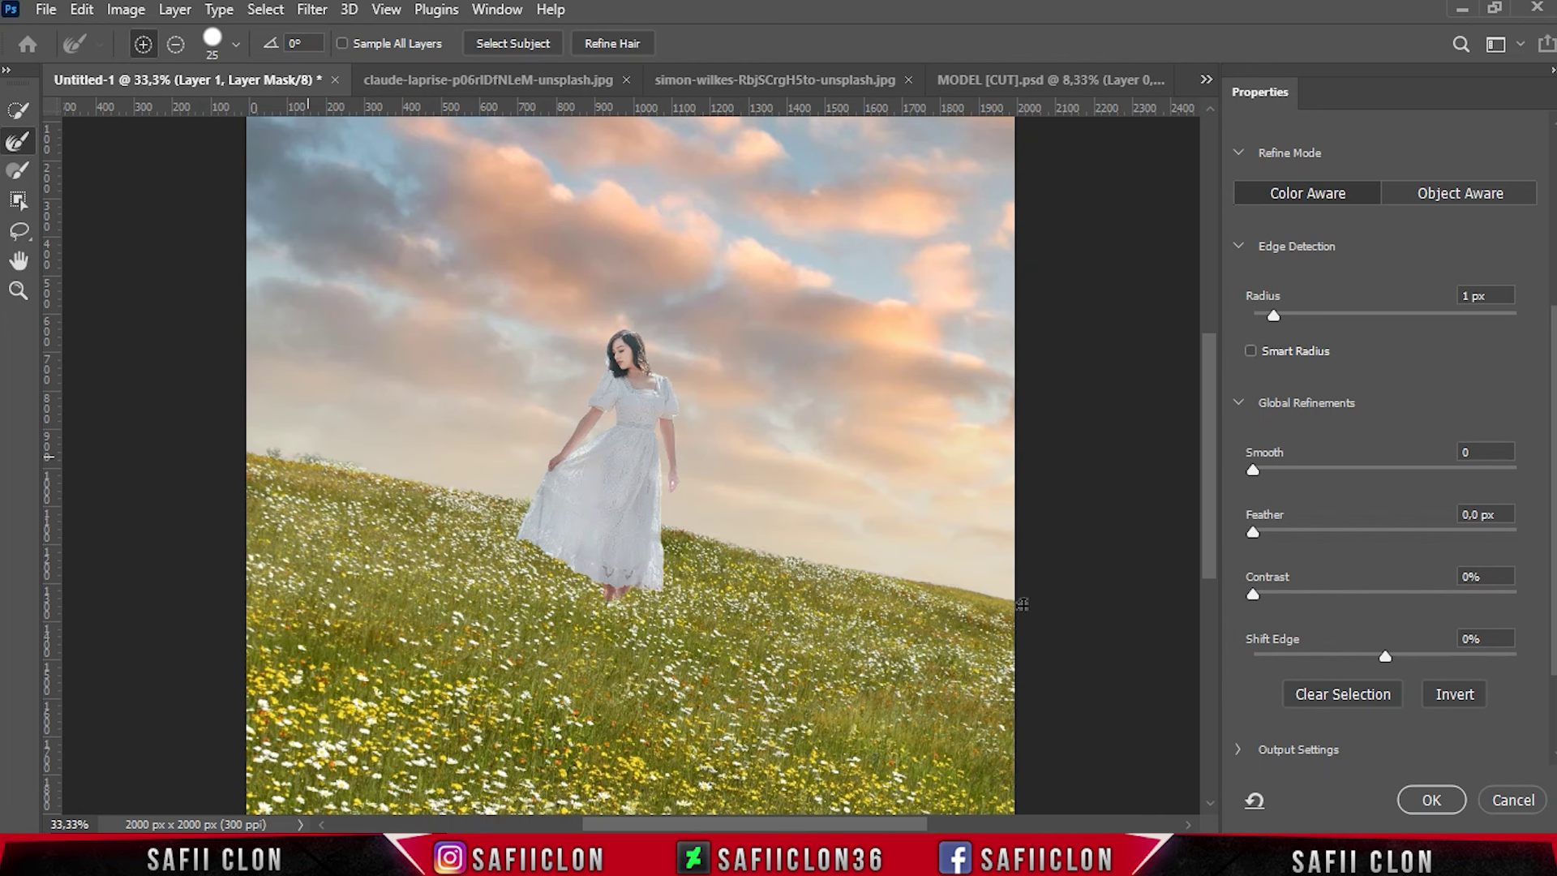
left_click_drag(1384, 655, 1372, 655)
left_click(1259, 532)
left_click(1427, 796)
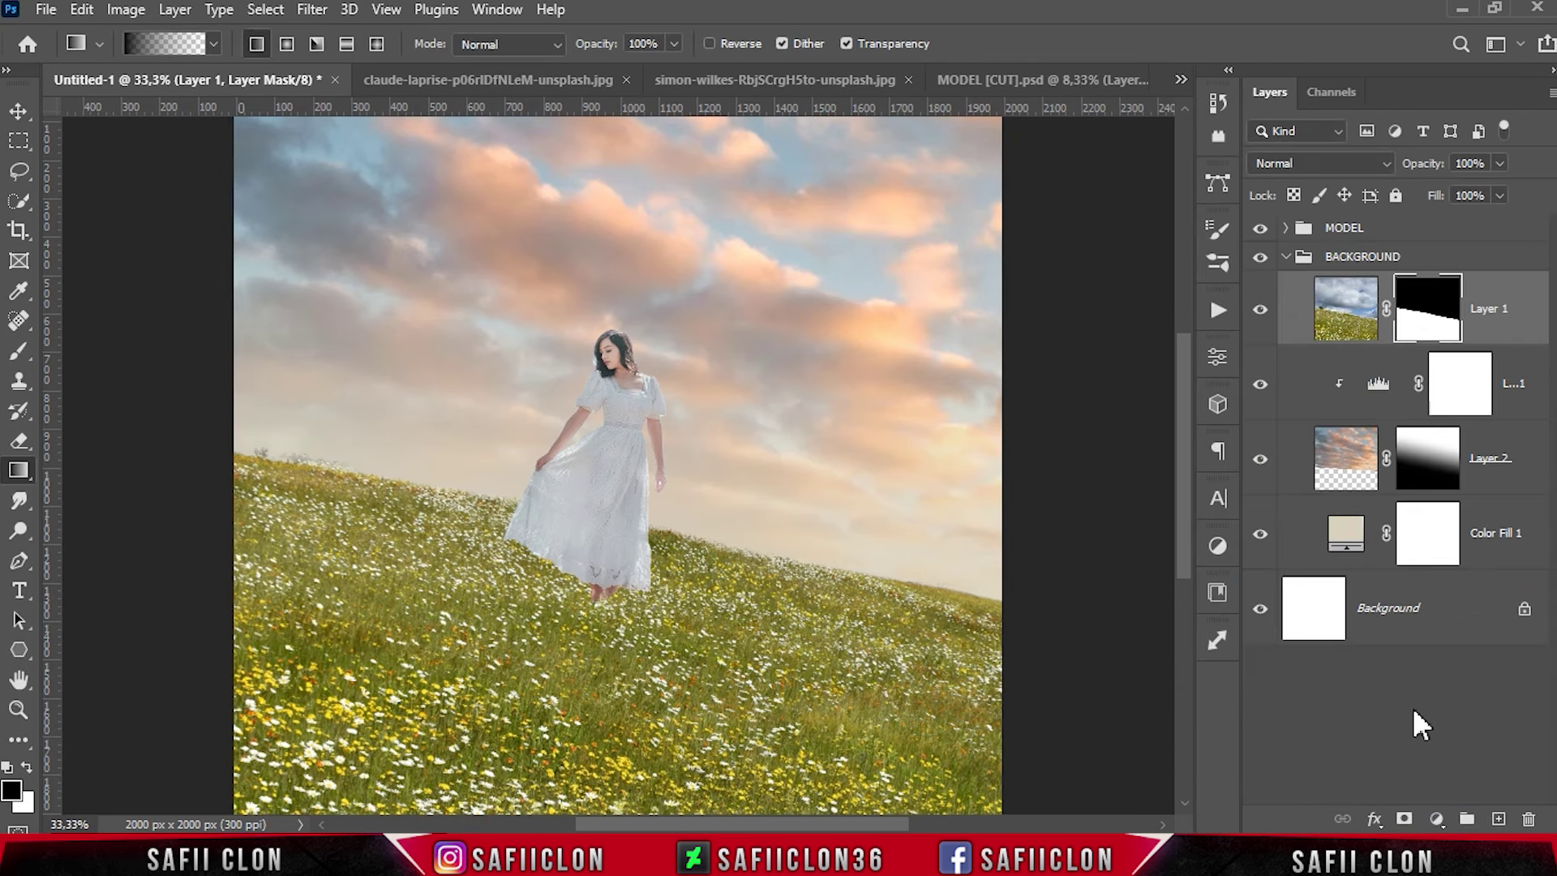
Step: Add a Hue/Saturation layer clipped to Layer 1 with Hue +17 and Lightness -11, then toggle it to compare
left_click(1261, 310)
left_click(1261, 310)
left_click(1437, 819)
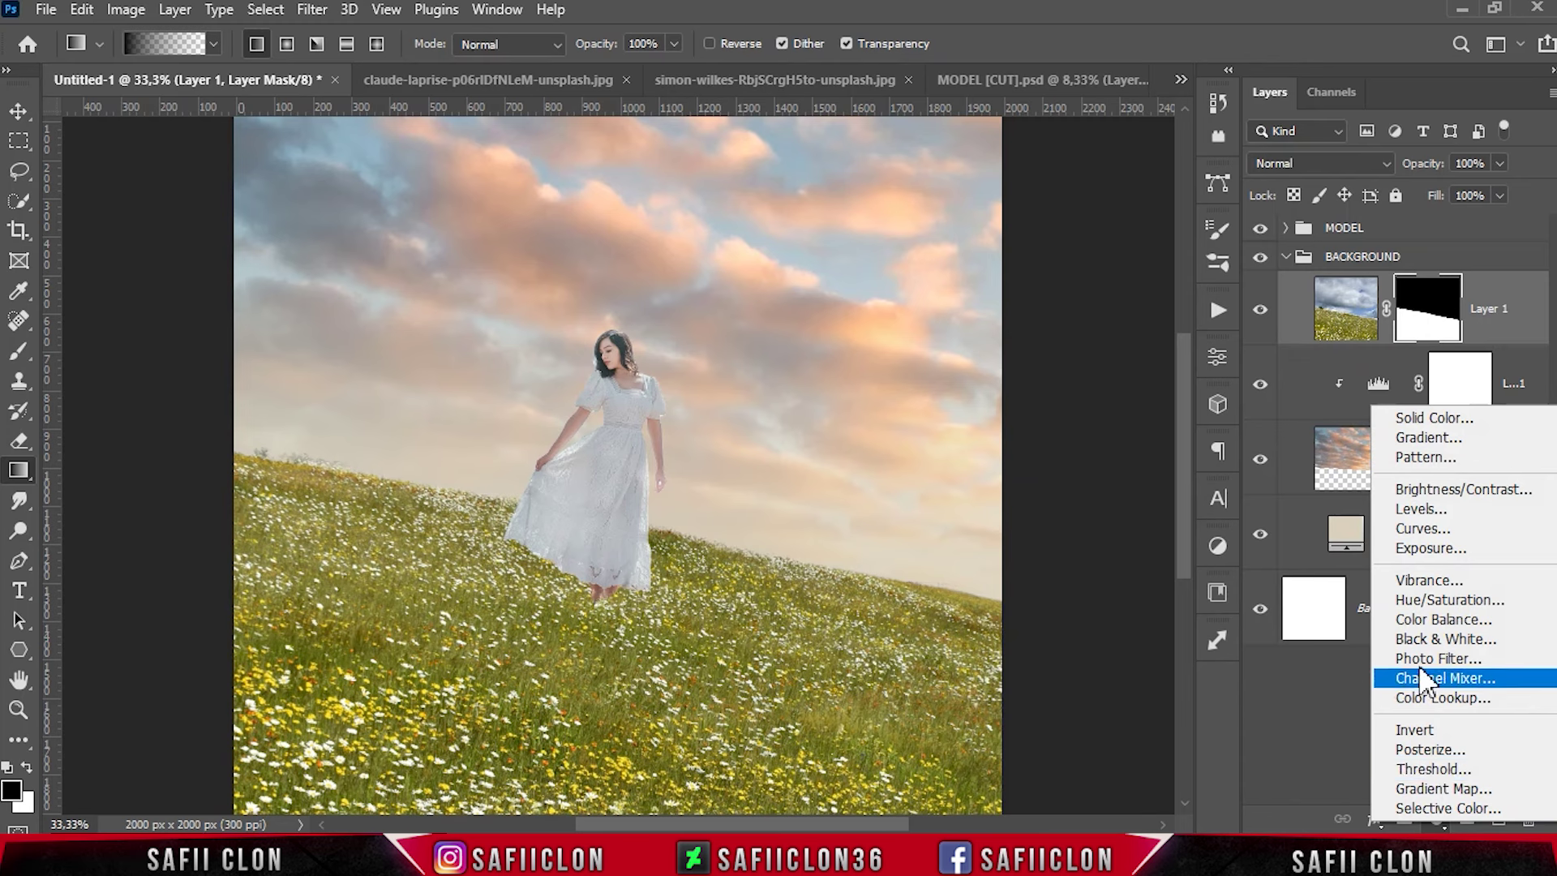
left_click(1432, 599)
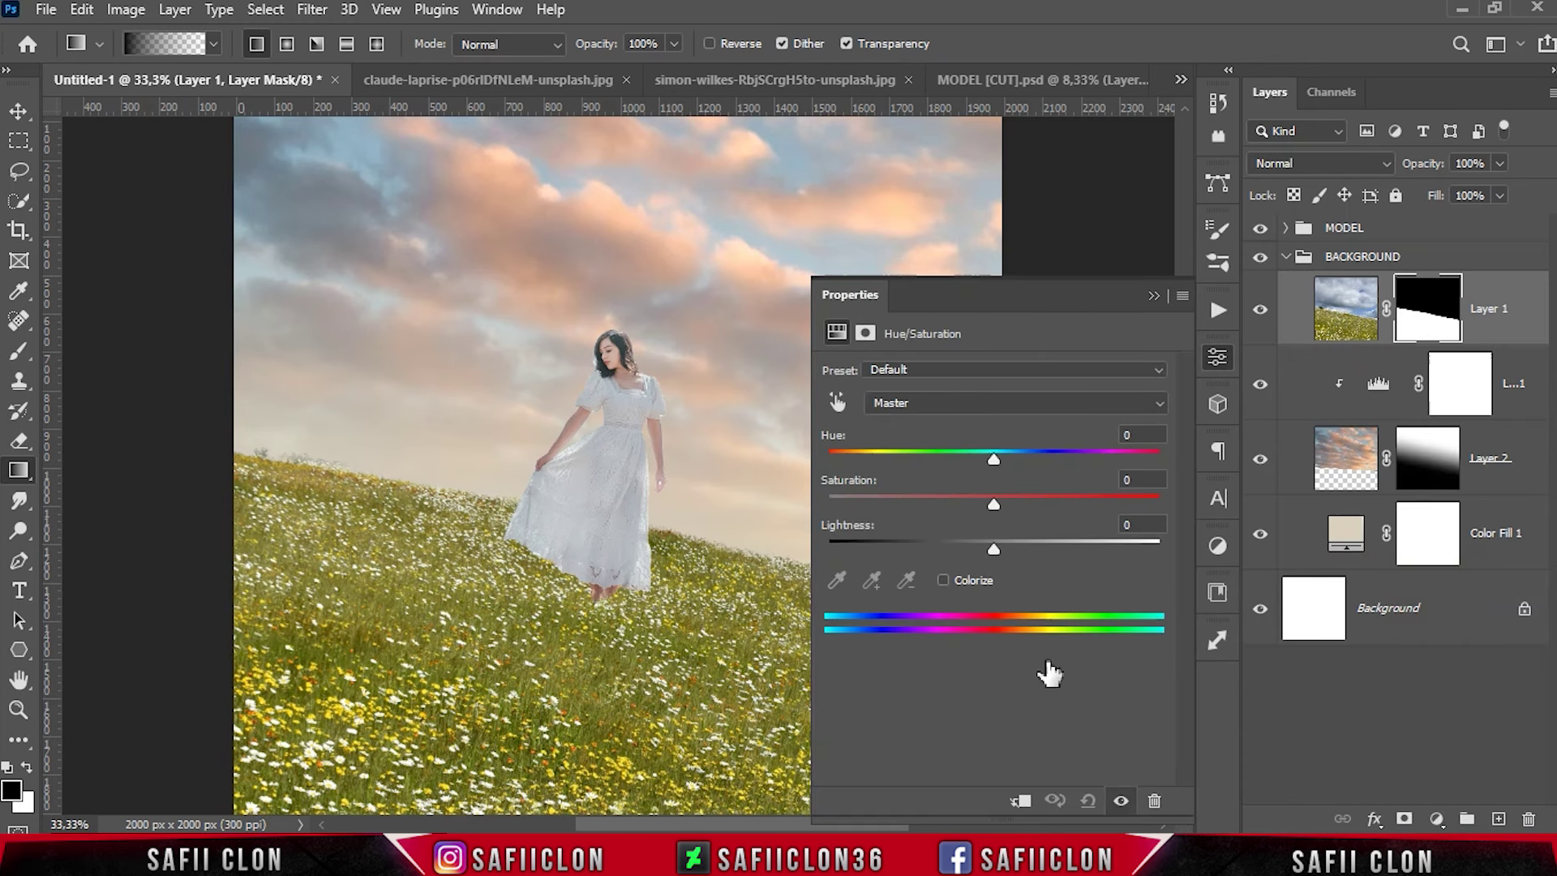
left_click(1021, 802)
left_click_drag(994, 461, 1021, 463)
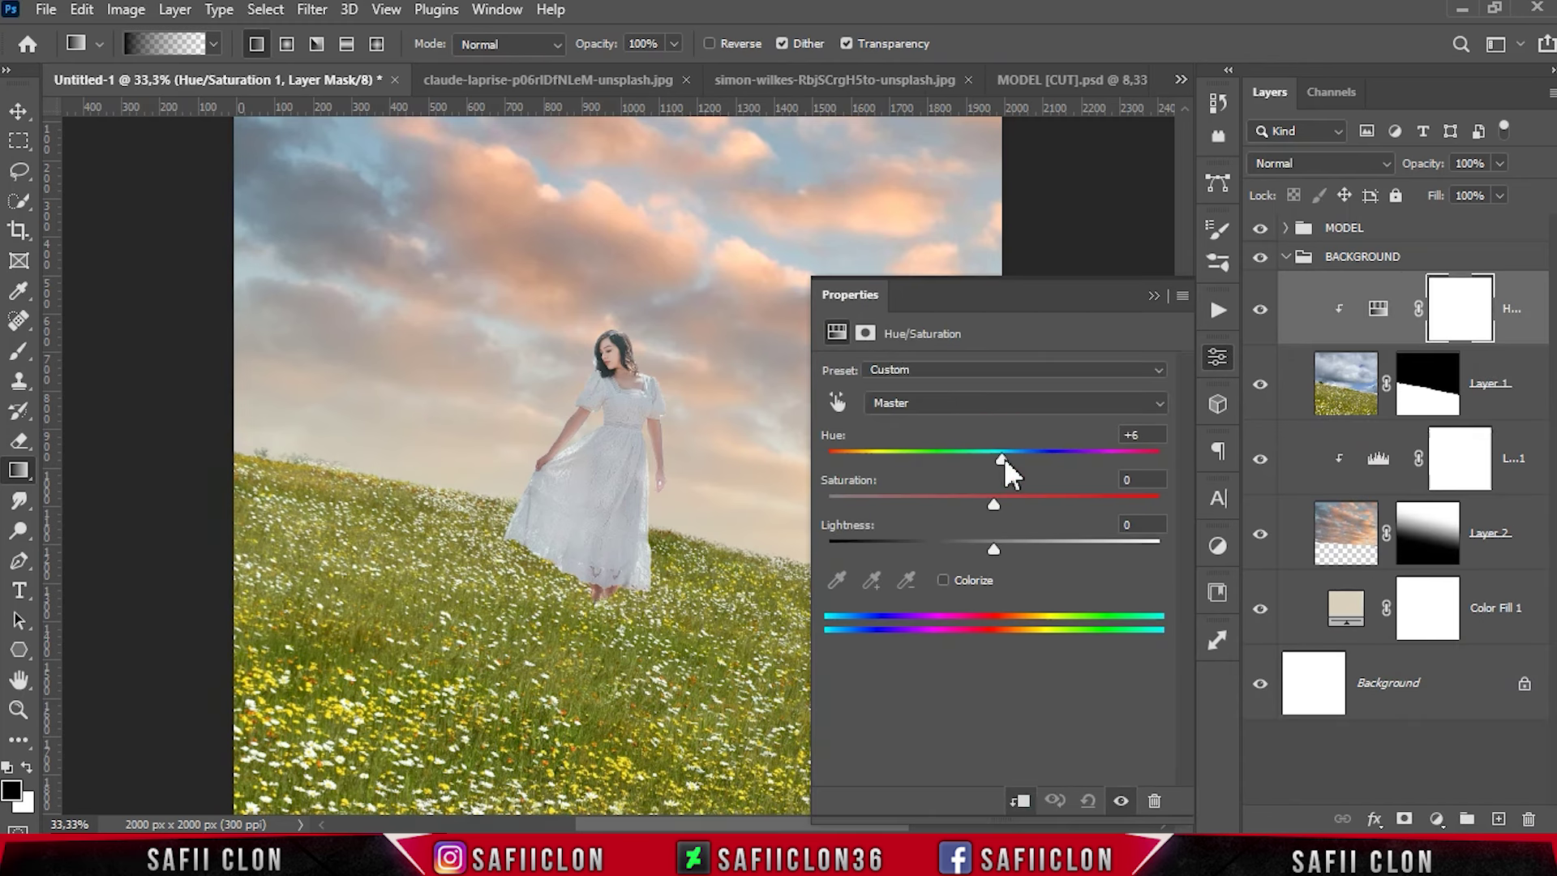
left_click_drag(994, 549, 980, 549)
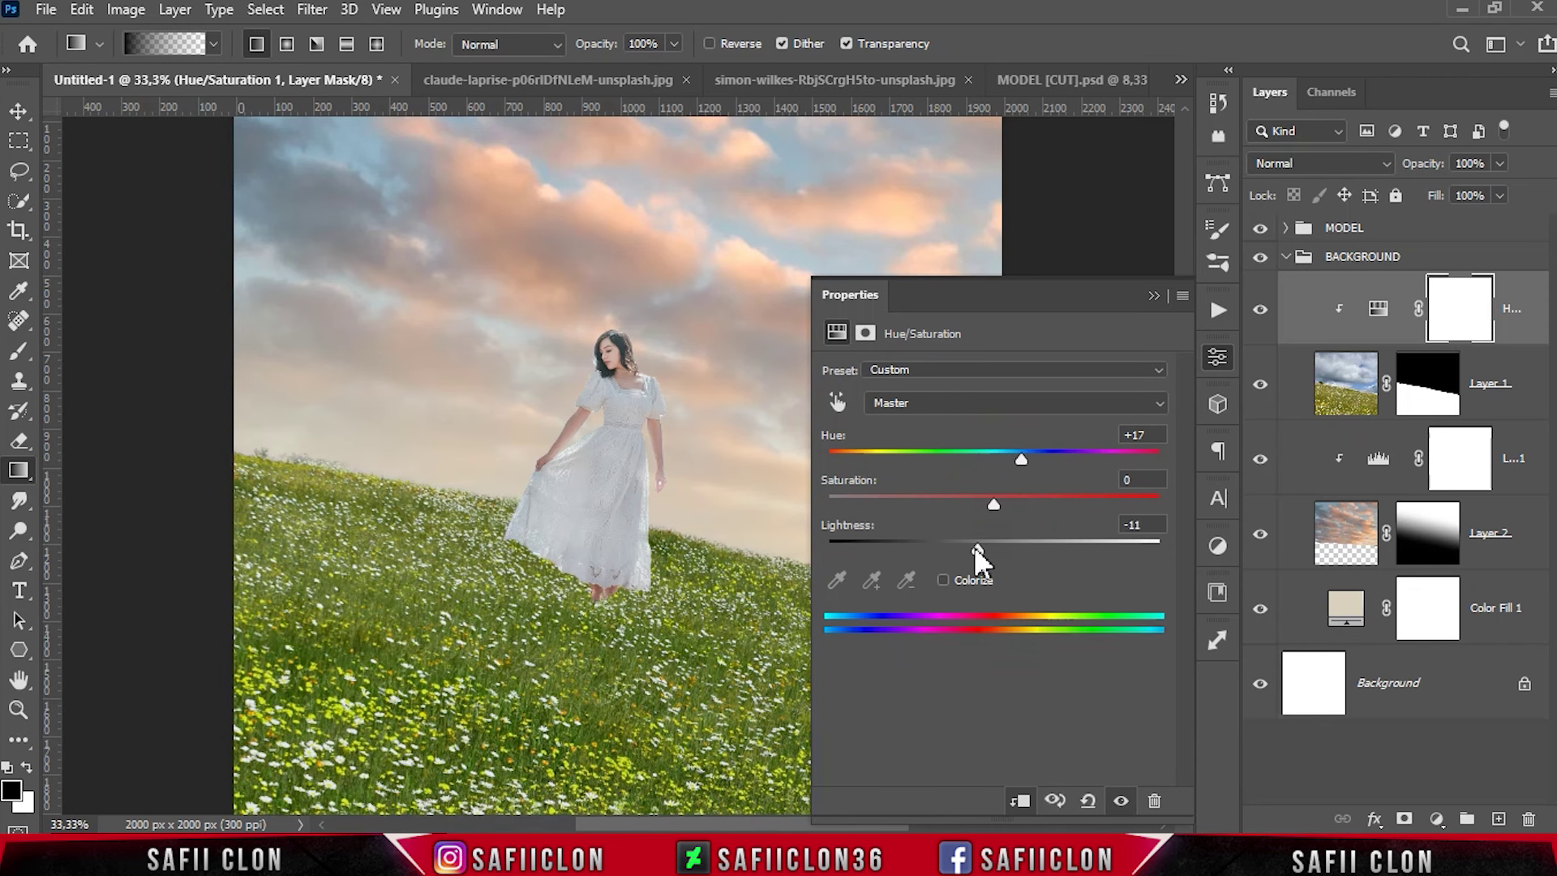
left_click(1153, 296)
left_click(1260, 309)
left_click(1261, 309)
left_click(1261, 309)
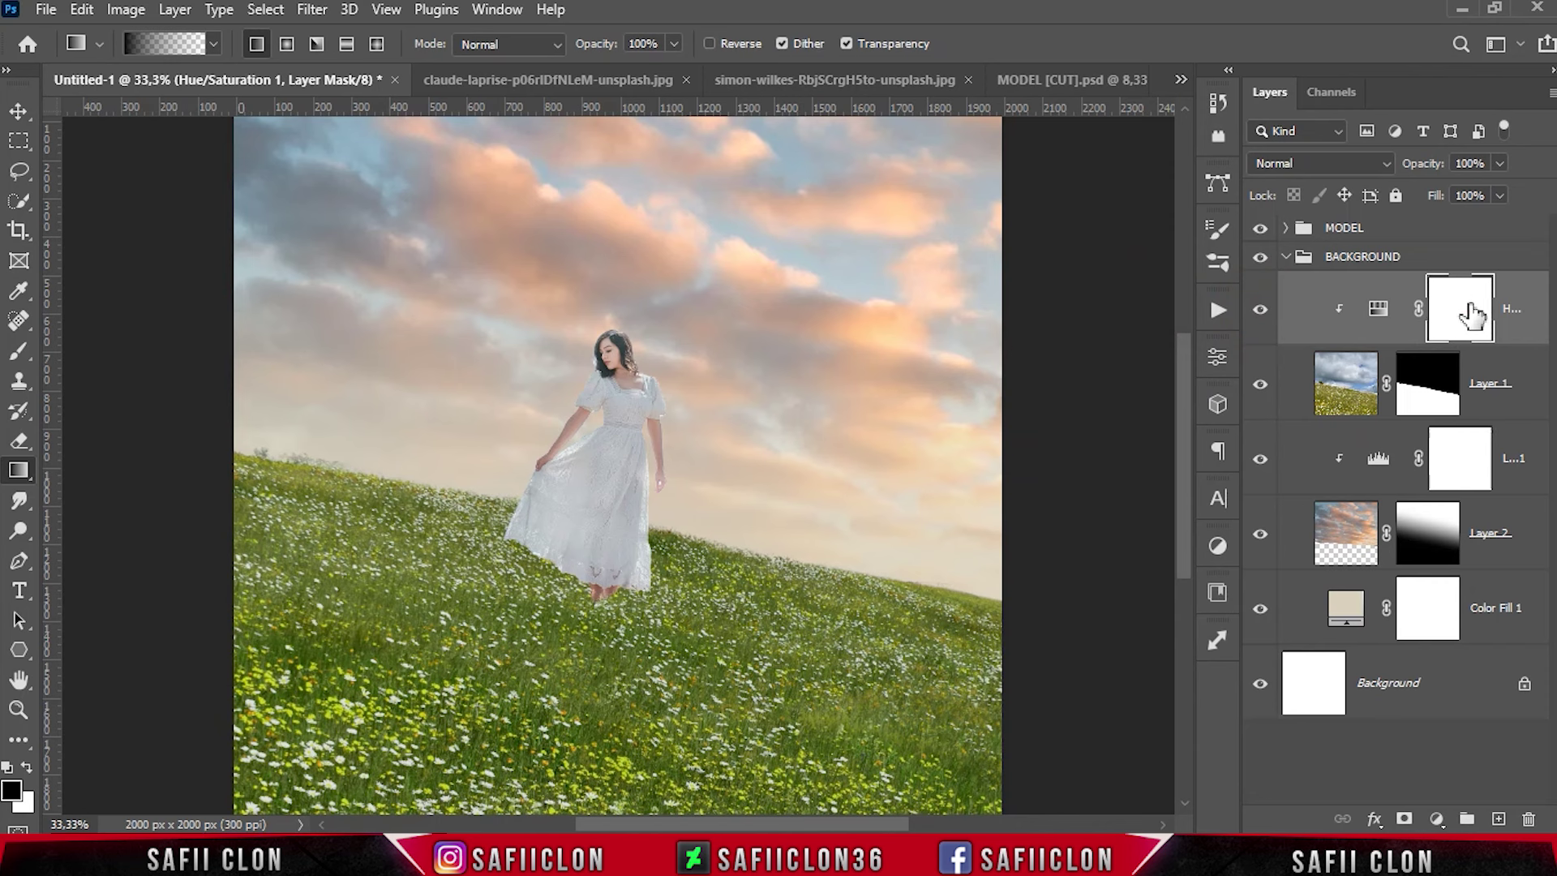
Step: Select a soft round Brush at 10% opacity
right_click(19, 351)
left_click(77, 348)
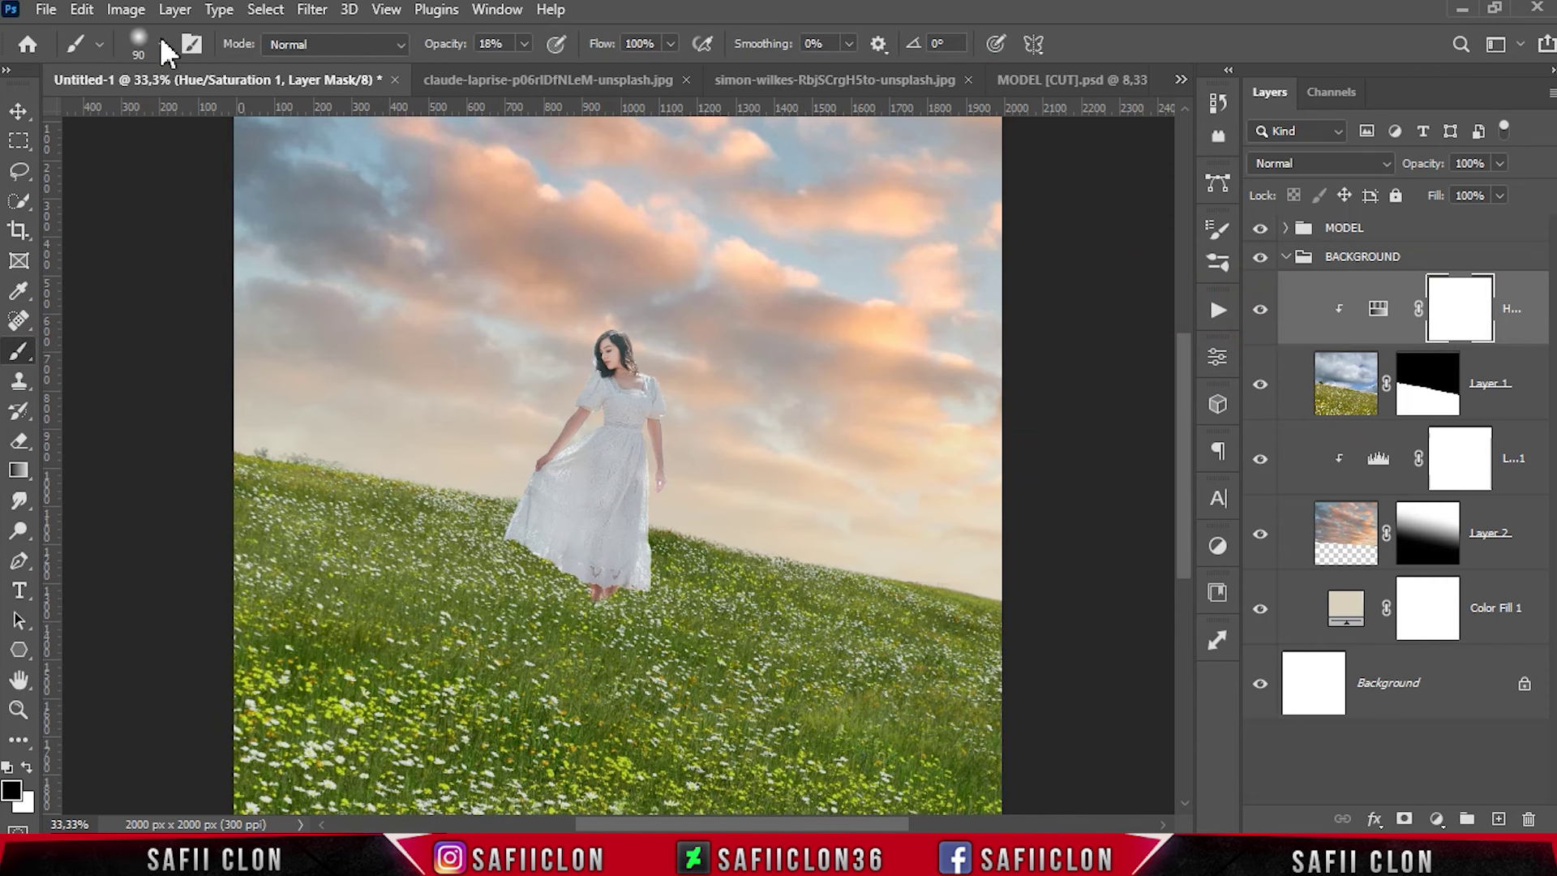
left_click(162, 44)
left_click(172, 348)
left_click(162, 45)
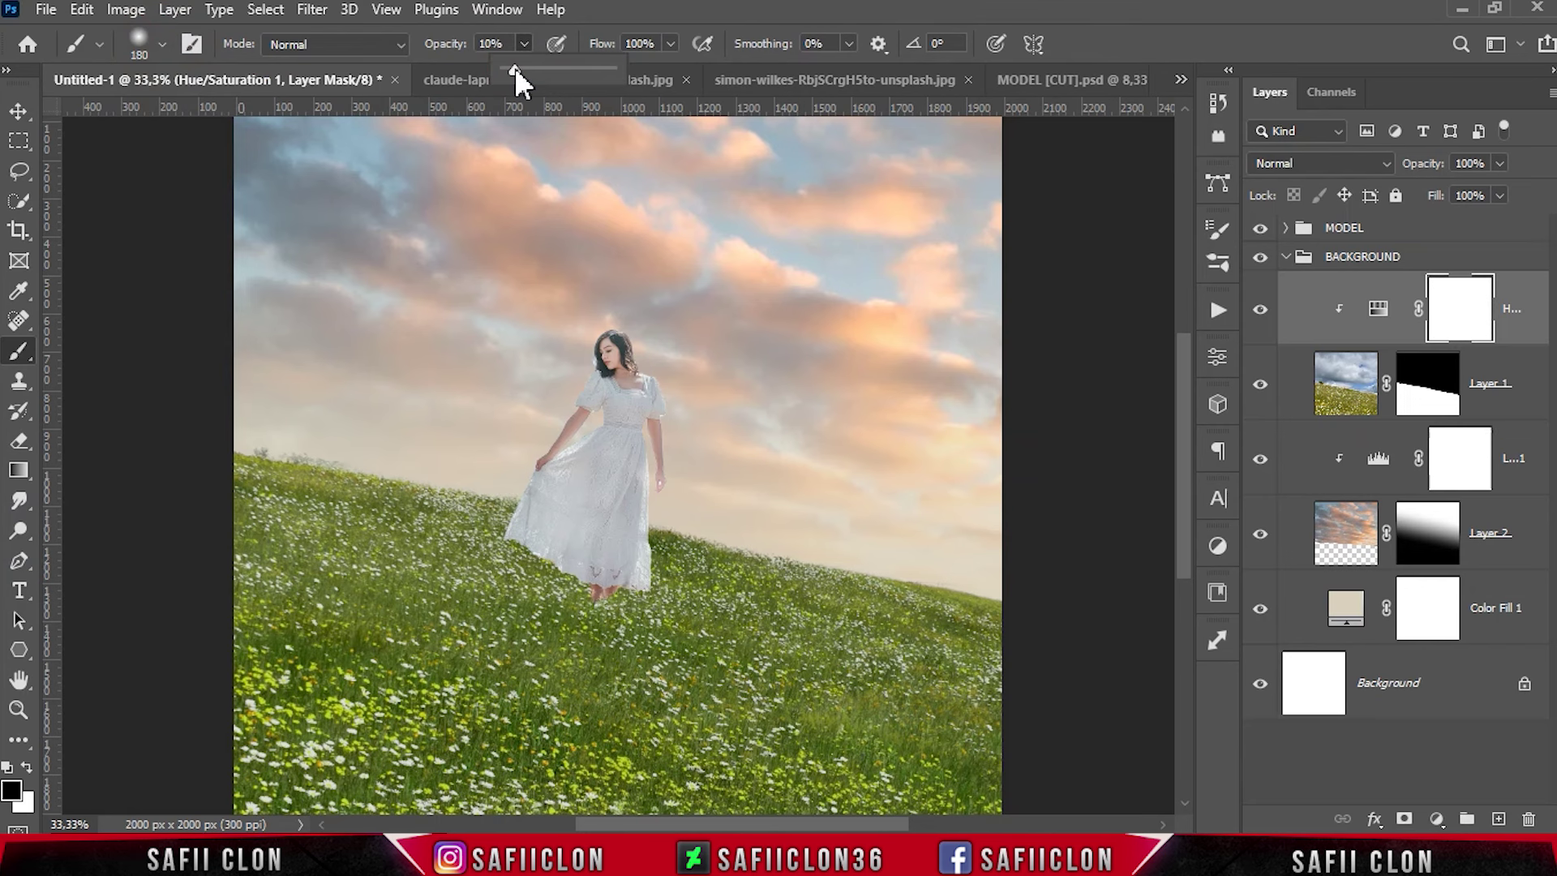
left_click(519, 40)
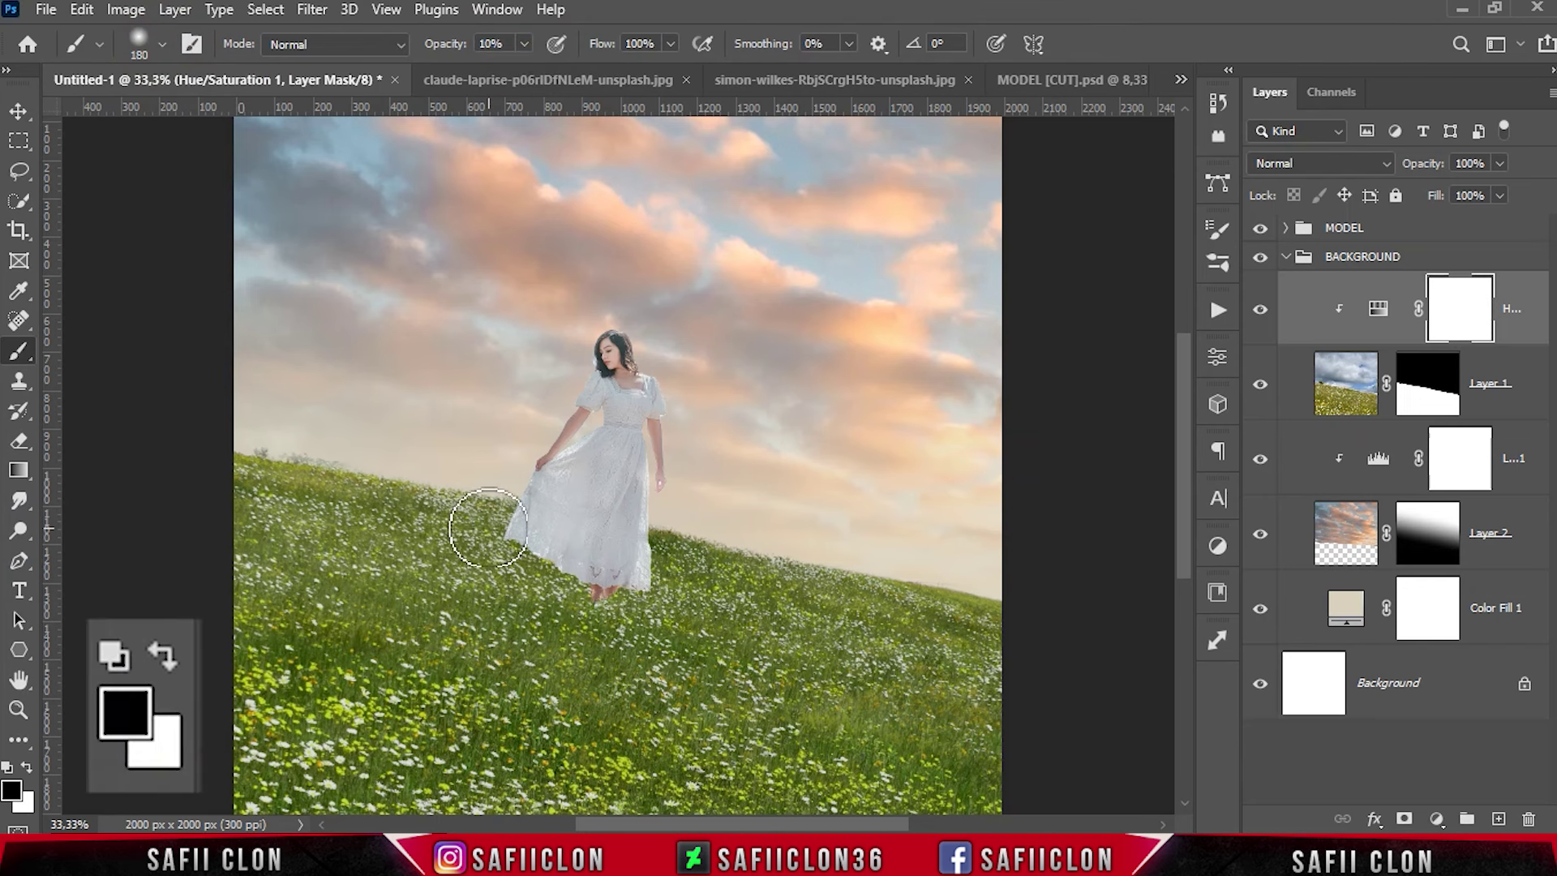
Step: Paint black on the Hue/Saturation mask along the horizon and lower hillside, then toggle to compare
key("ctrl+minus")
key("bracketright")
key("bracketright")
key("bracketright")
key("bracketright")
key("bracketright")
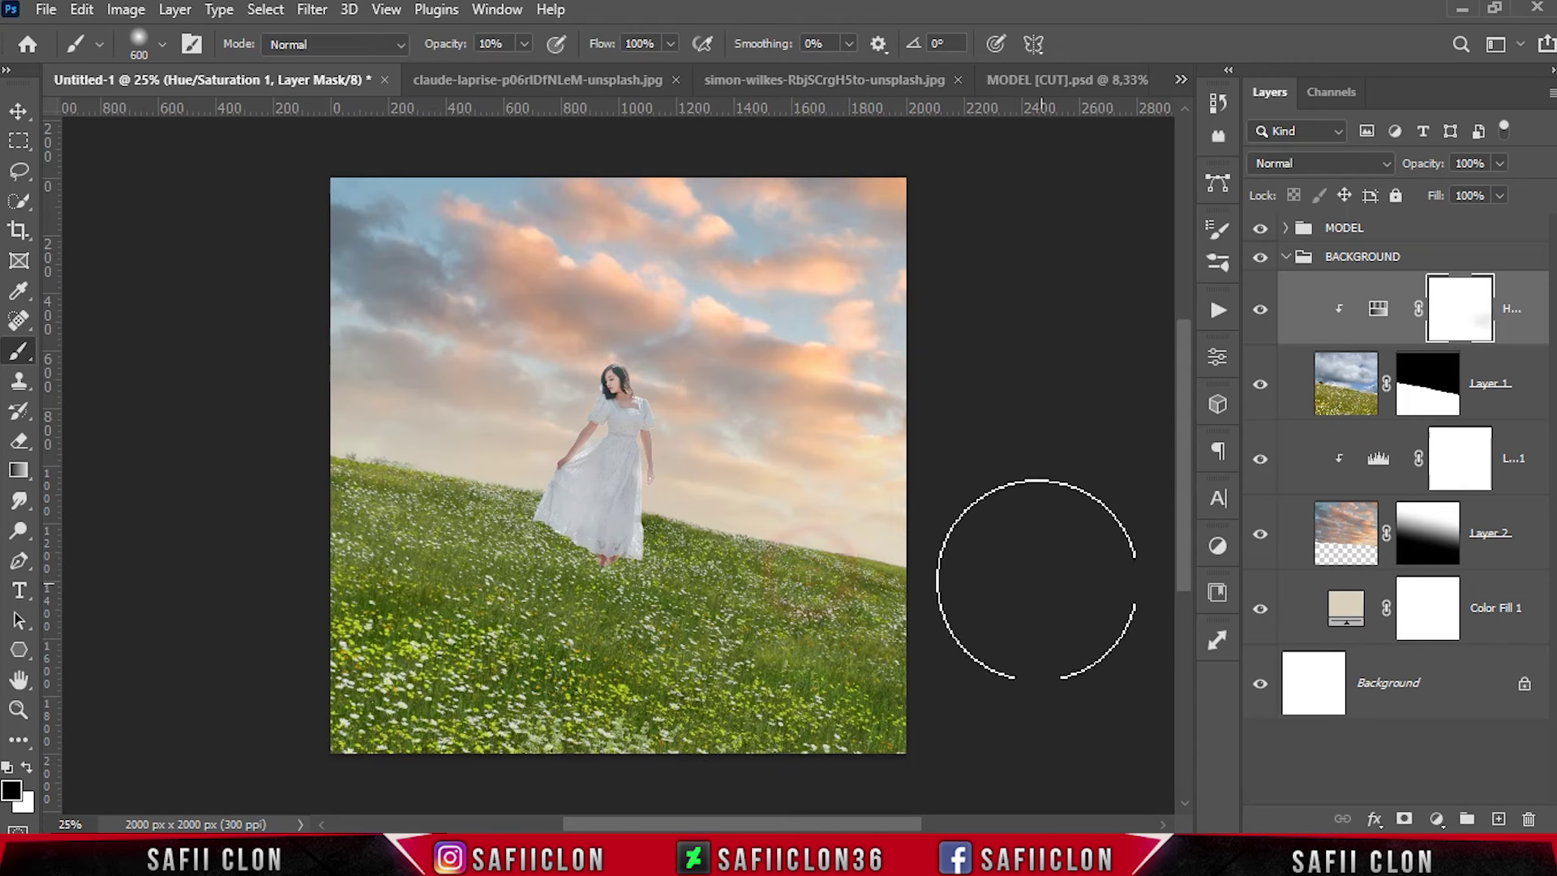
key("bracketleft")
key("bracketleft")
left_click(873, 619)
left_click(900, 718)
key("bracketleft")
key("bracketleft")
key("bracketleft")
left_click_drag(636, 521, 709, 527)
left_click_drag(491, 479, 470, 469)
key("bracketright")
key("bracketright")
key("bracketright")
left_click(782, 573)
left_click_drag(695, 612, 409, 649)
left_click(1260, 309)
left_click(892, 566)
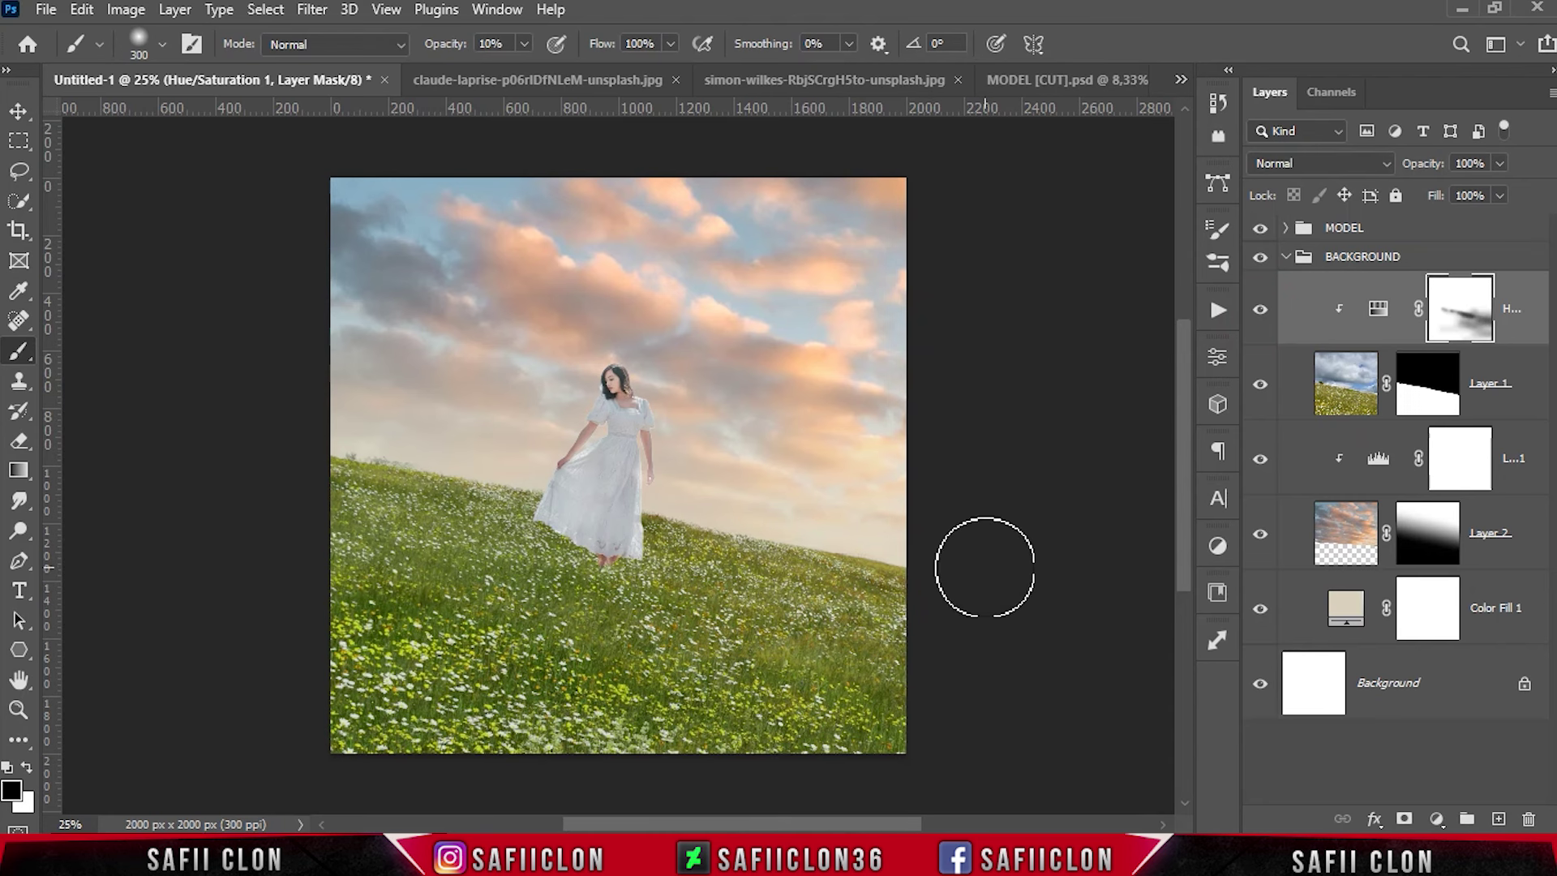
Step: Close the claude-laprise meadow photo without saving
left_click(523, 81)
left_click(725, 80)
left_click(768, 329)
left_click(698, 80)
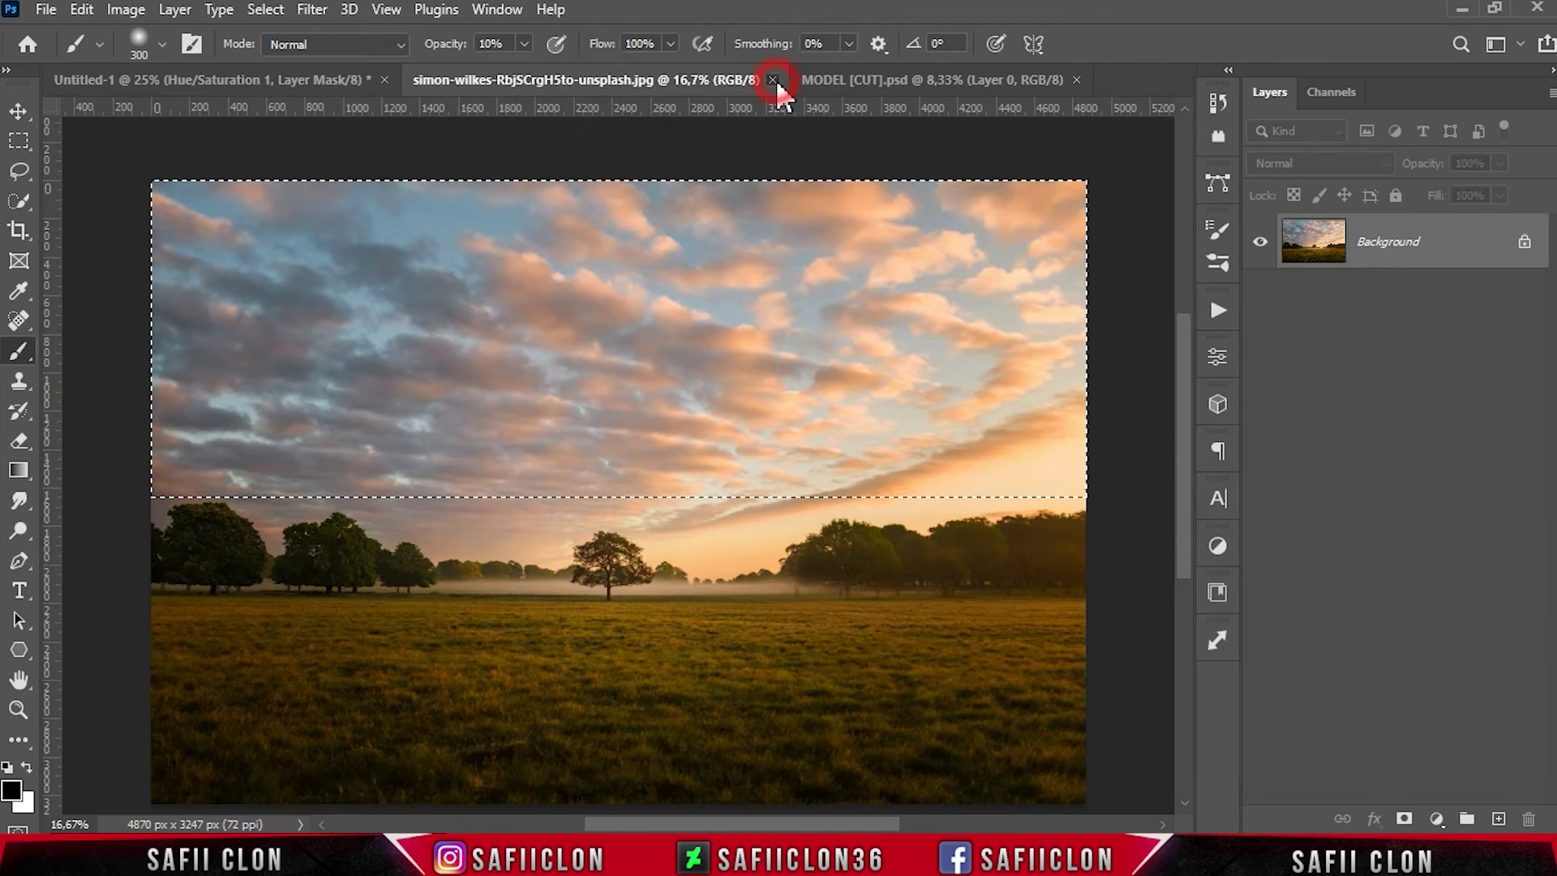
Step: Close the sunrise field and MODEL [CUT].psd tabs, and open the ayan-ahmad yellow flower photo
left_click(774, 81)
left_click(617, 80)
left_click(687, 80)
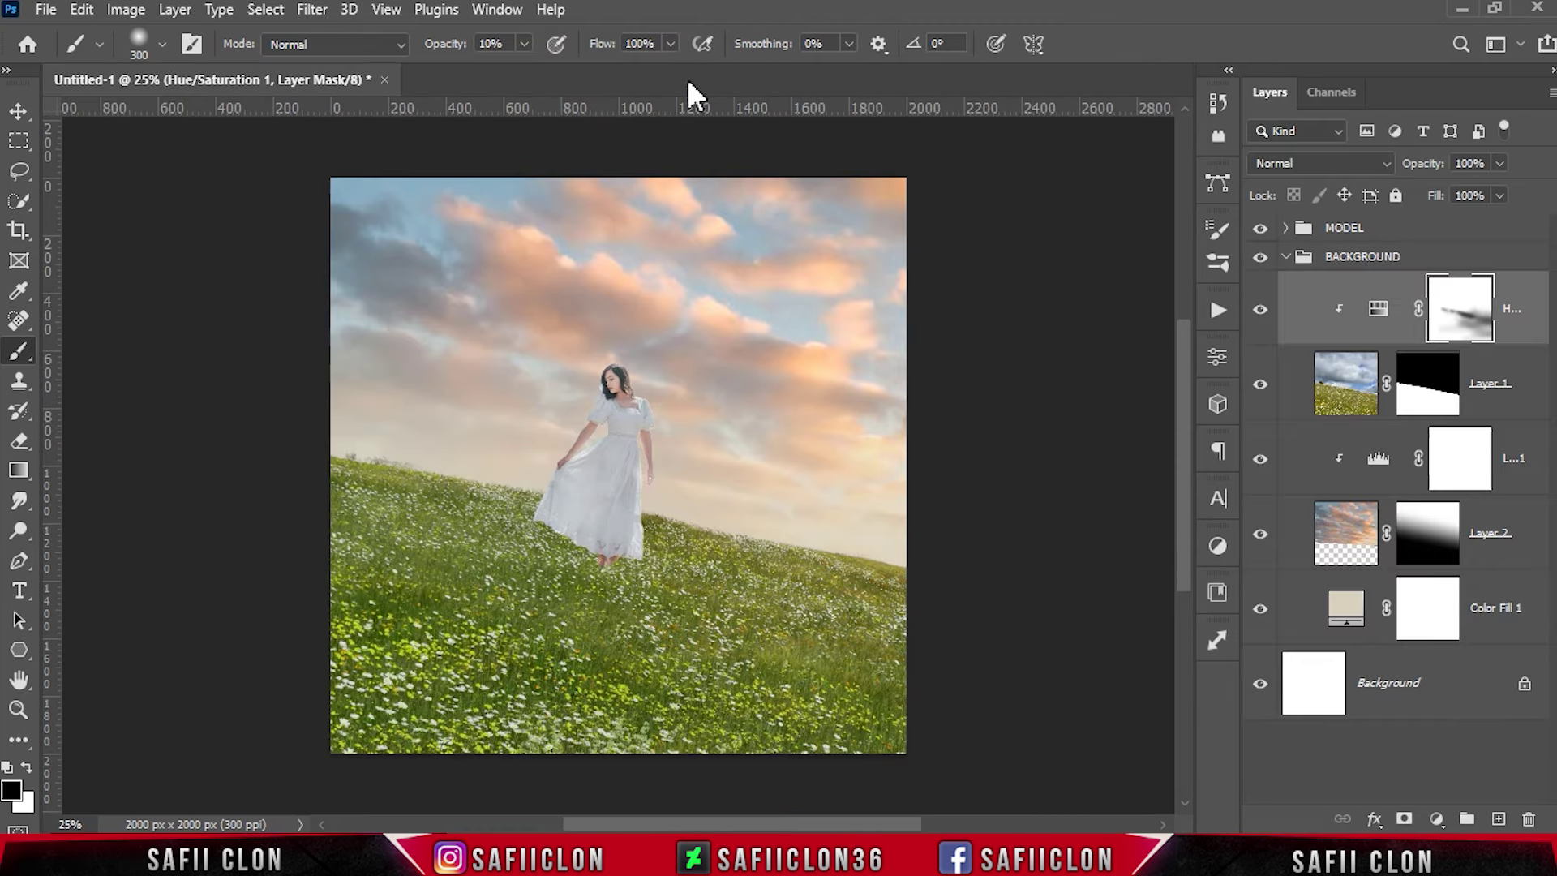
left_click(46, 9)
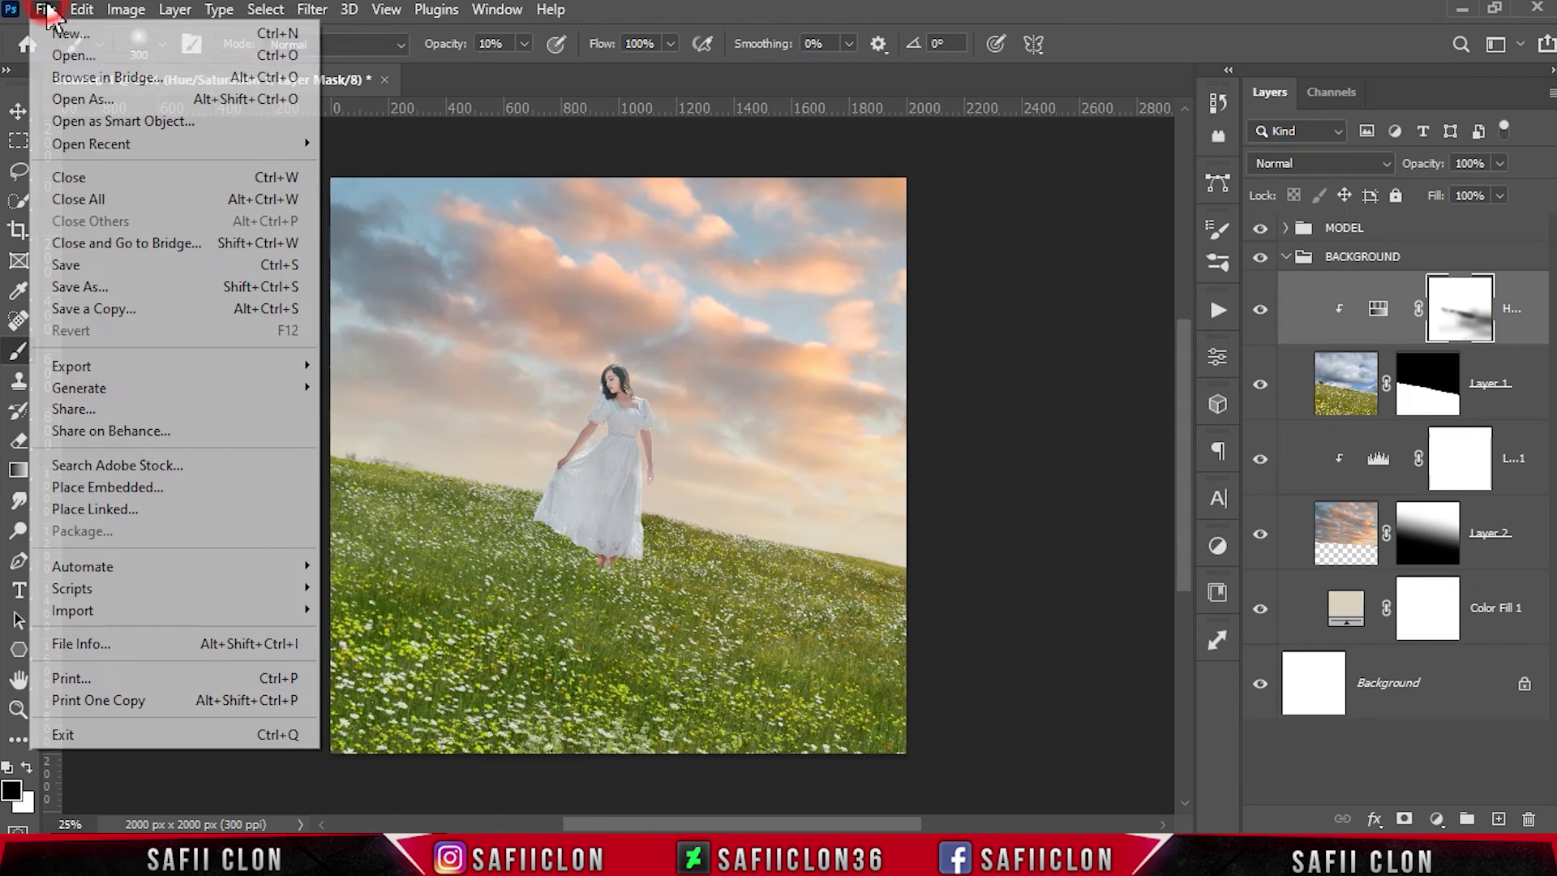
left_click(110, 59)
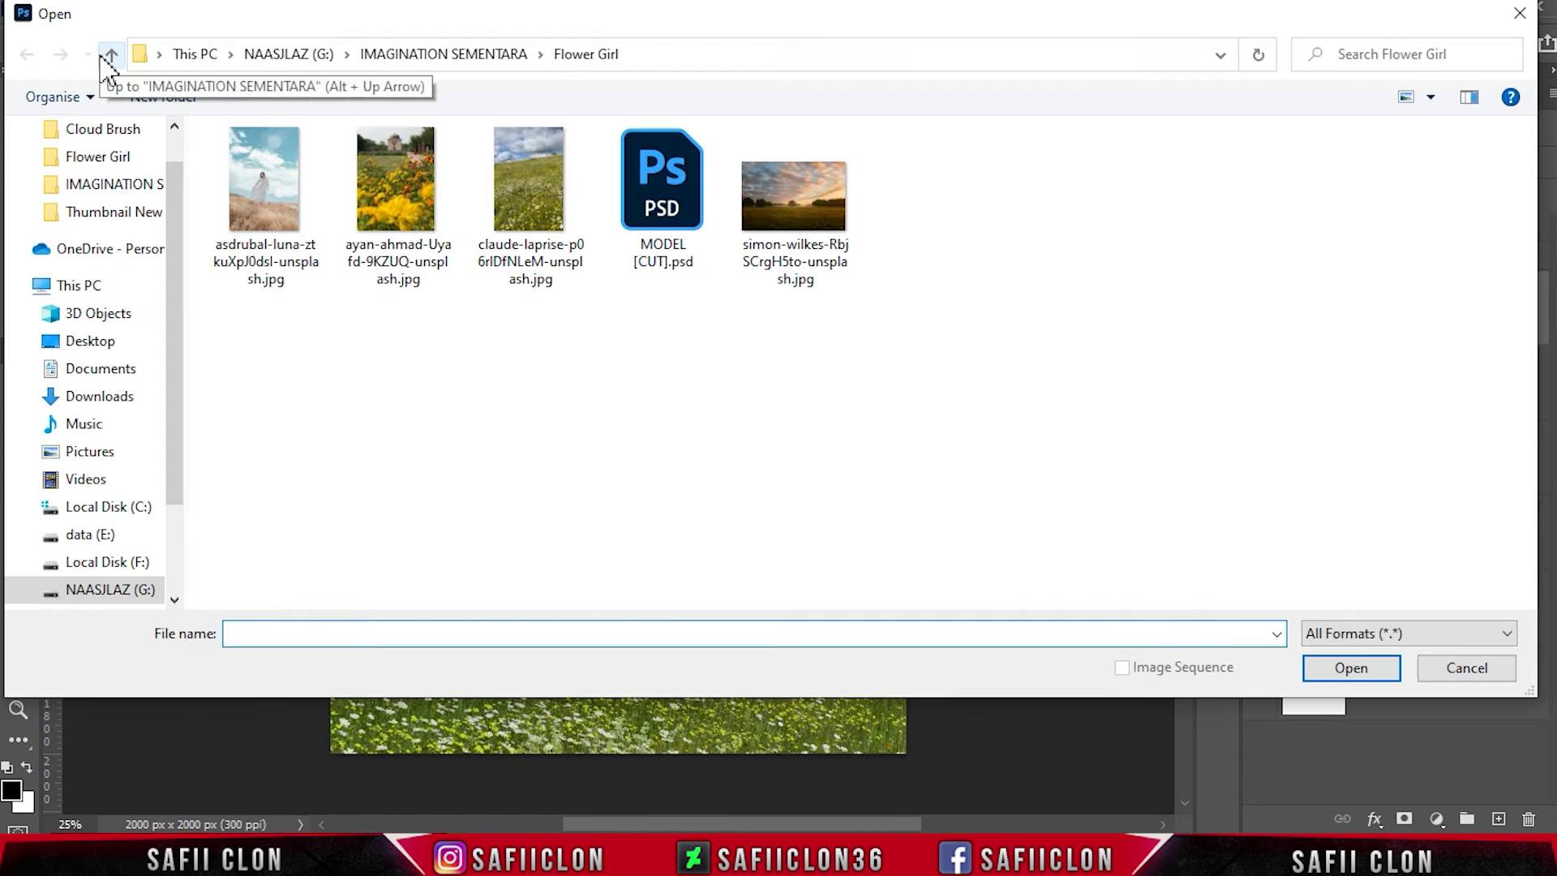
left_click(430, 243)
left_click(1349, 667)
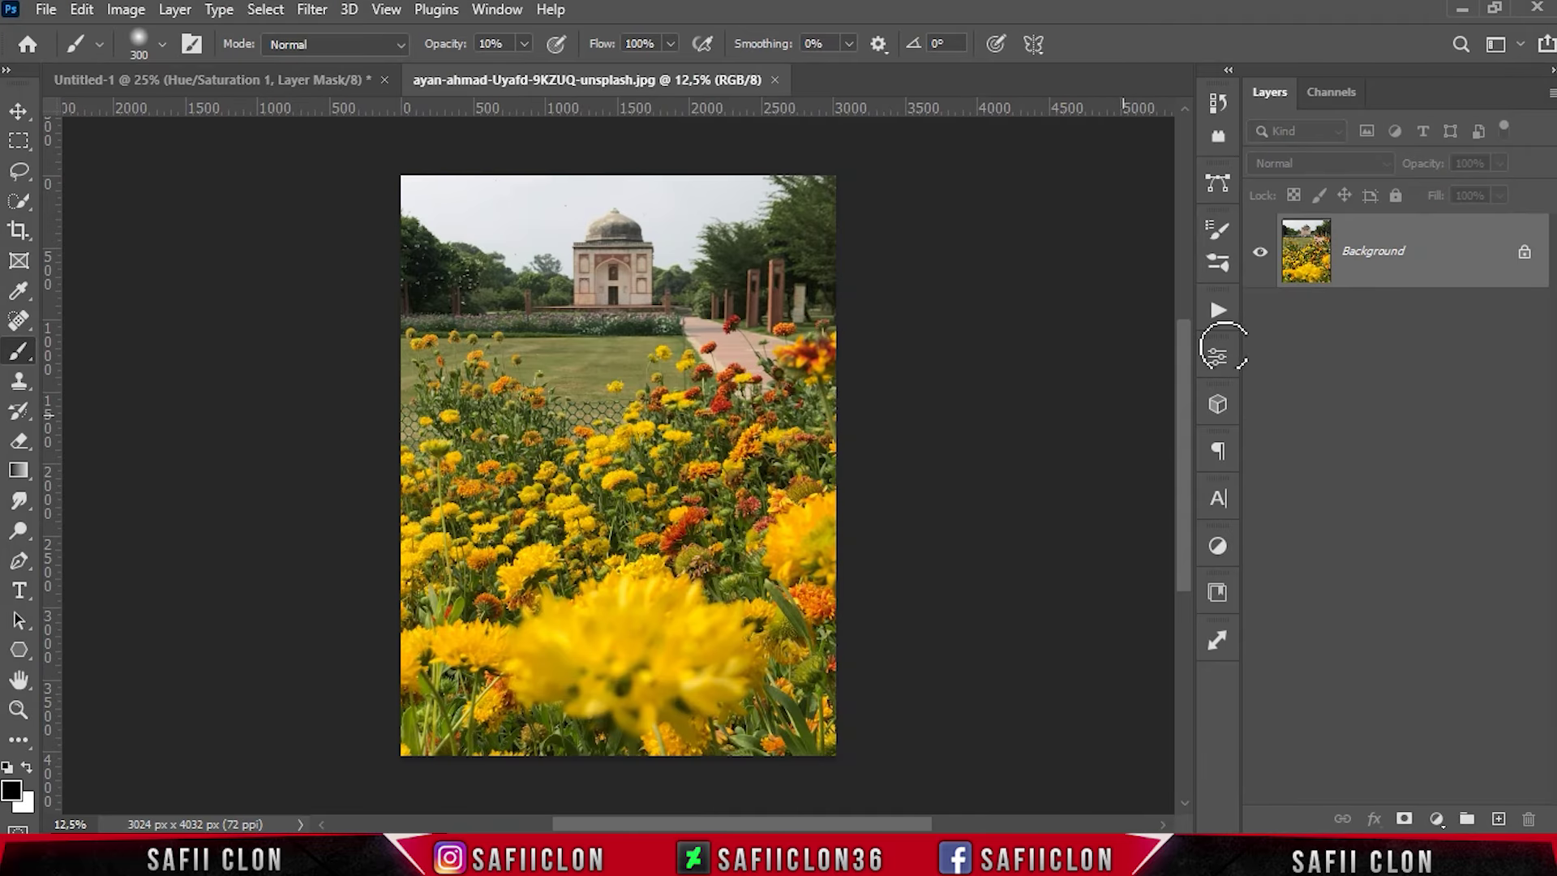
Step: Select the foreground flowers with the Quick Selection Tool at 128 px
left_click(20, 200)
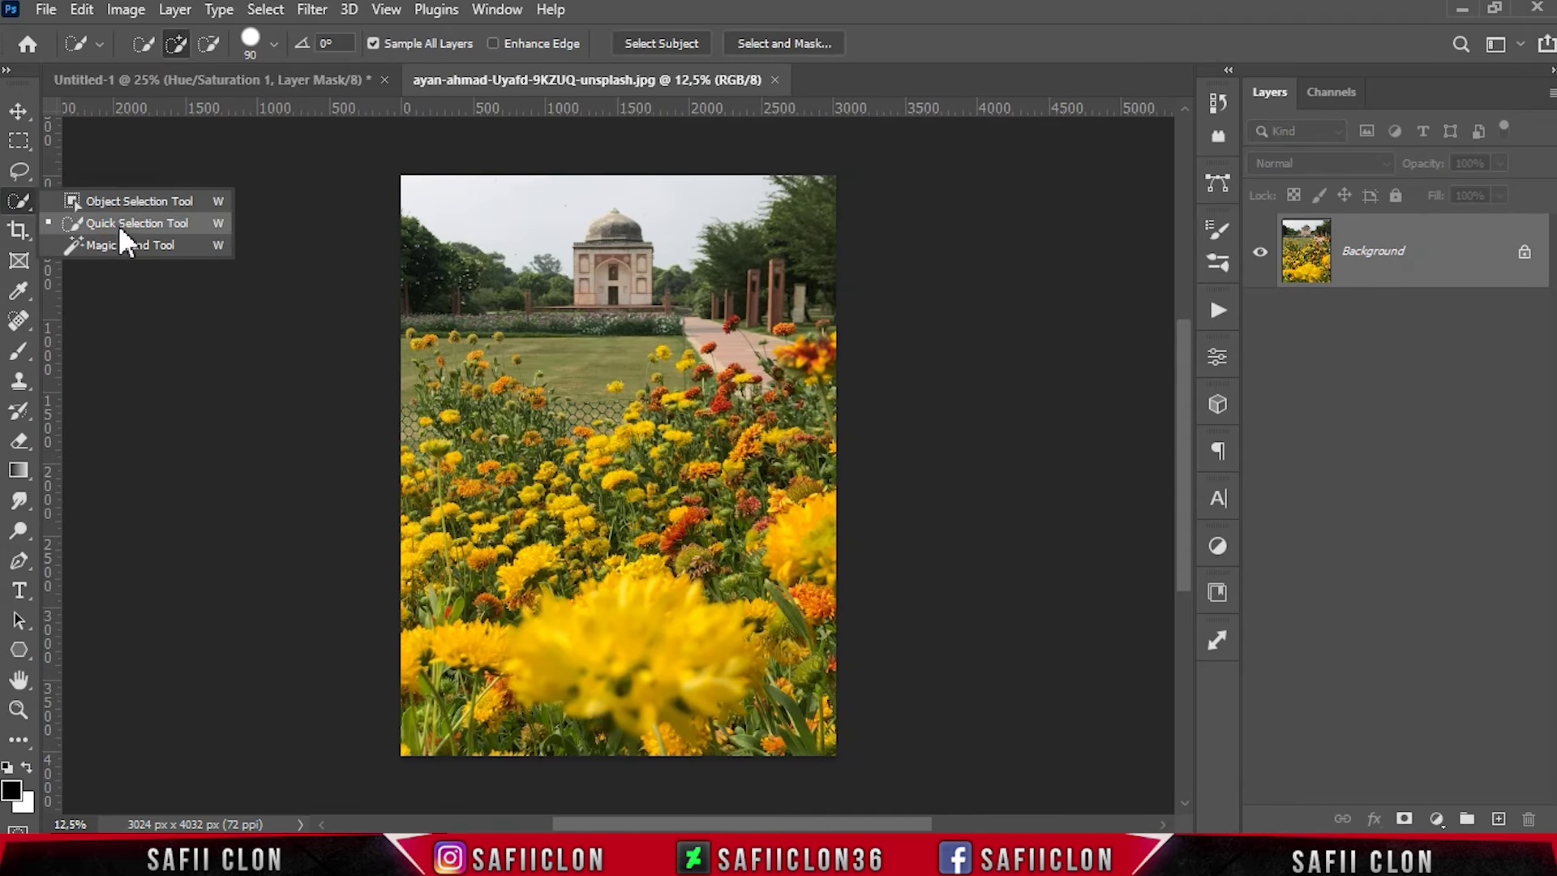
left_click(97, 225)
left_click(273, 45)
left_click_drag(266, 107, 272, 108)
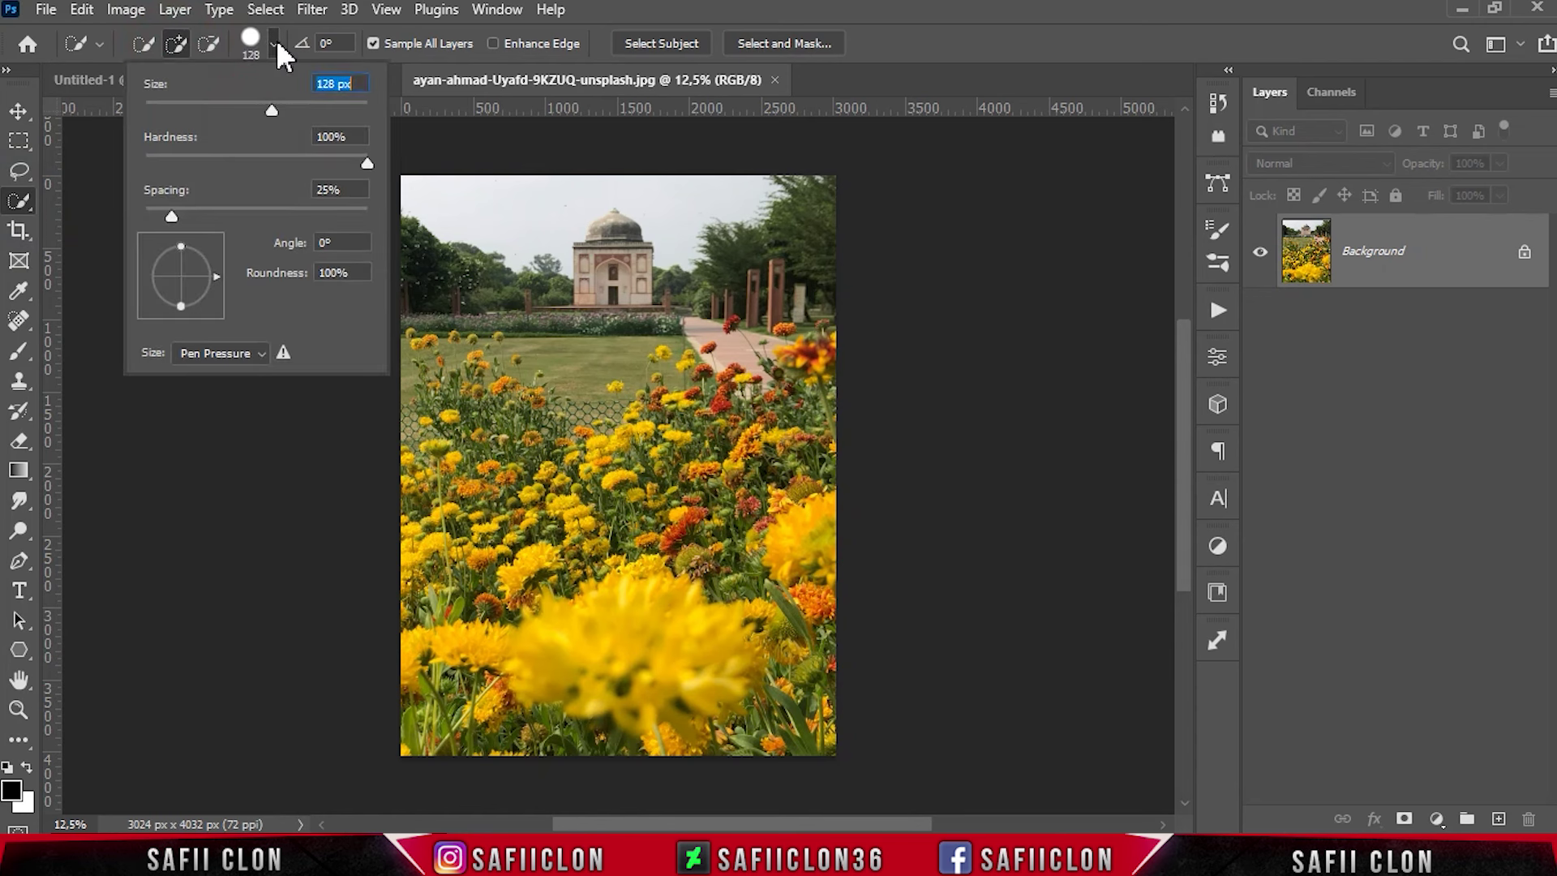
left_click(274, 42)
mouse_move(484, 687)
left_mouse_down()
mouse_move(819, 450)
mouse_move(612, 493)
mouse_move(401, 453)
left_mouse_up()
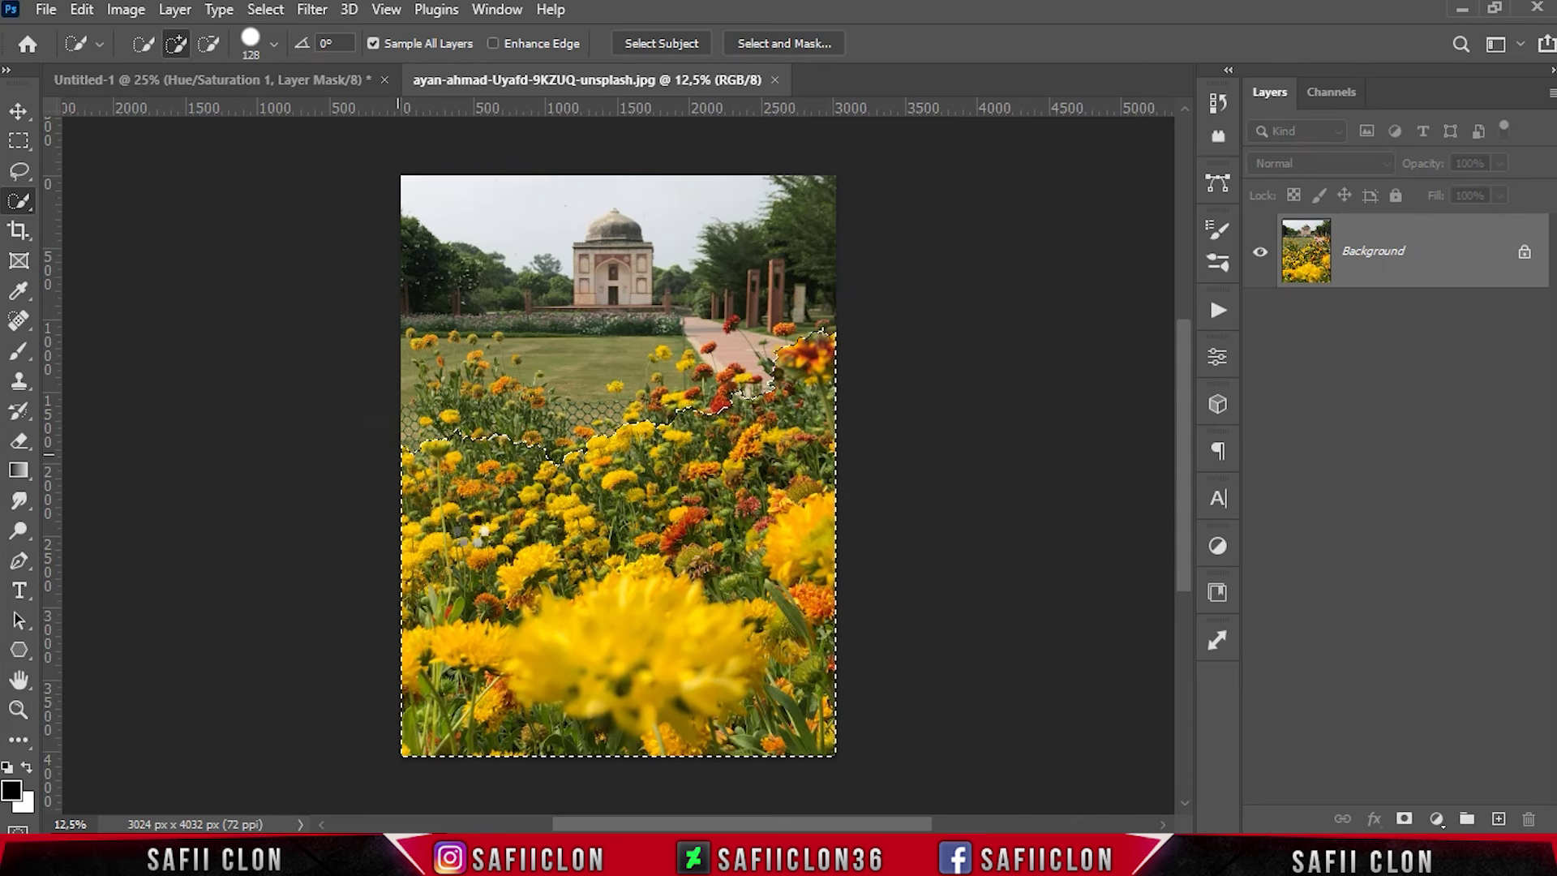
left_click(1449, 250)
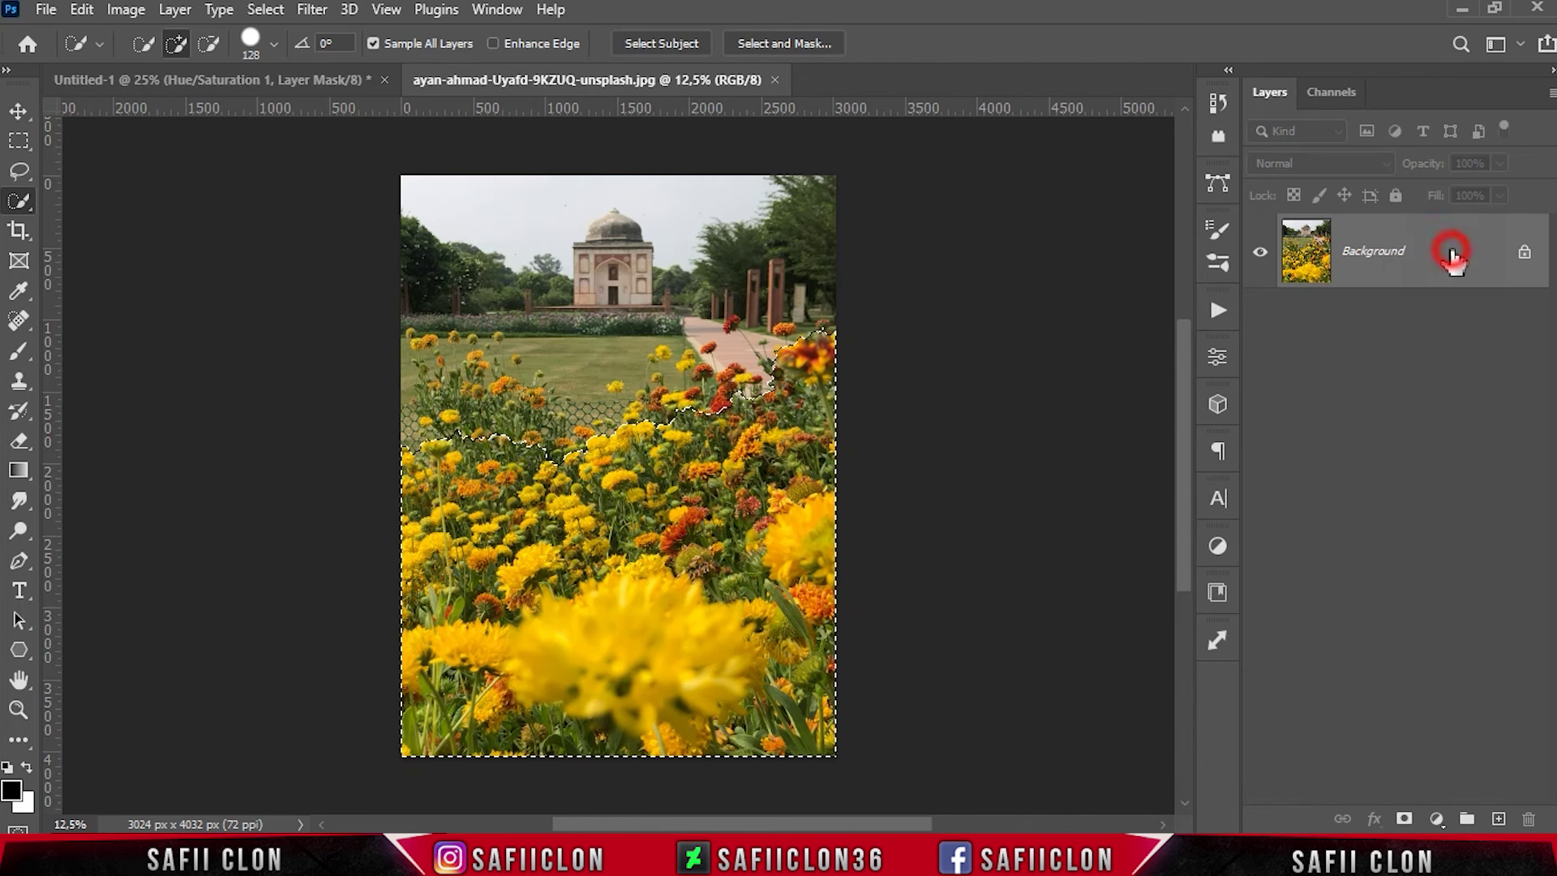
left_click(19, 111)
Step: Drag the selected flowers into Untitled-1, scale them down and flip them horizontally
mouse_move(601, 572)
left_mouse_down()
mouse_move(172, 81)
mouse_move(608, 467)
left_mouse_up()
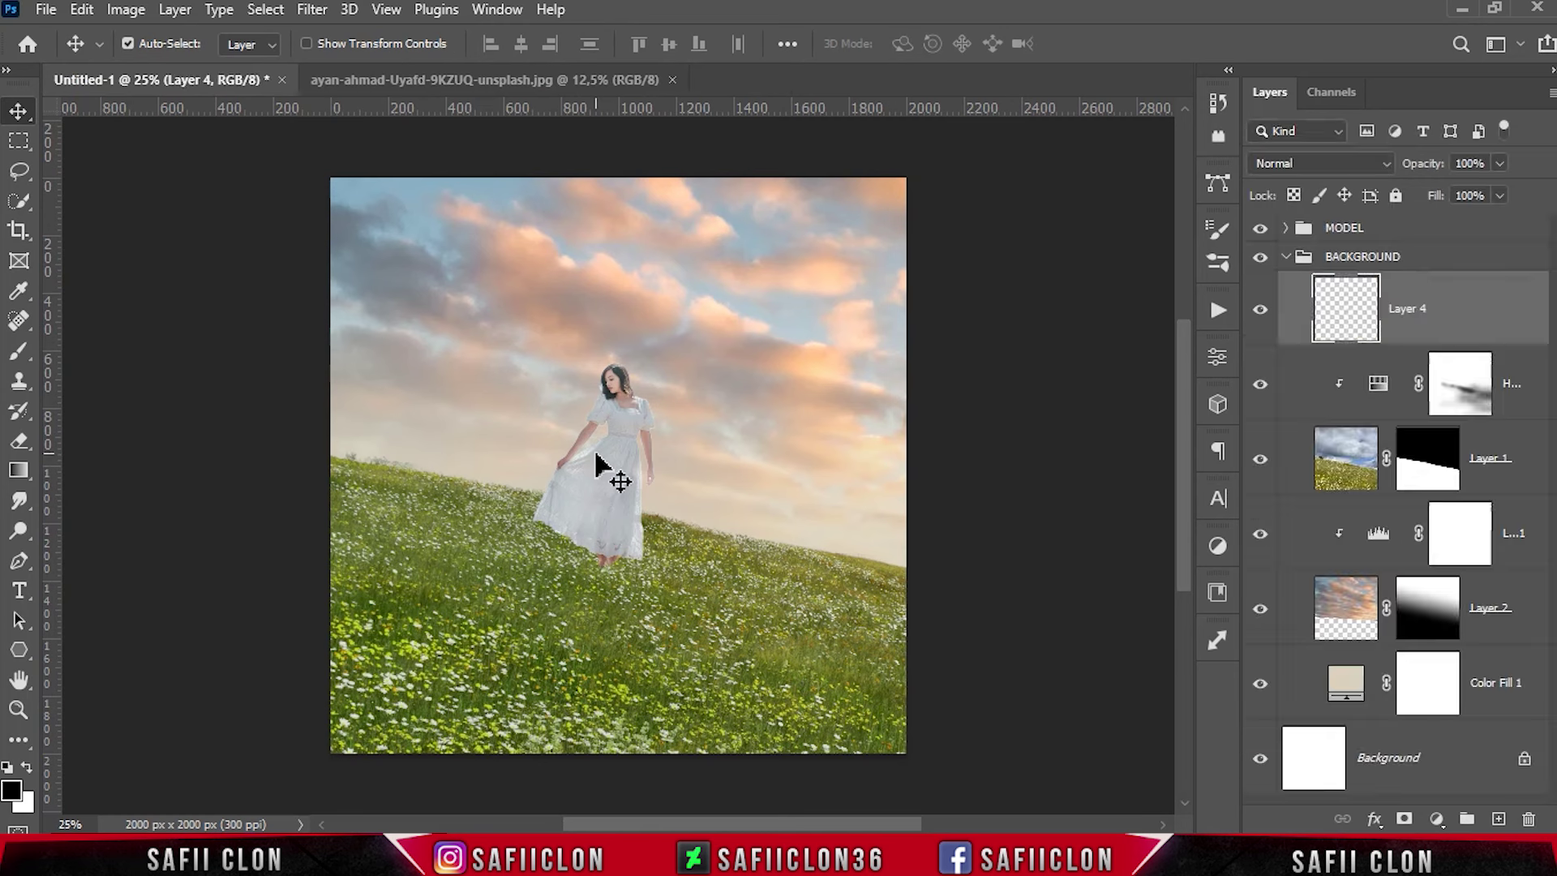
key("ctrl+minus")
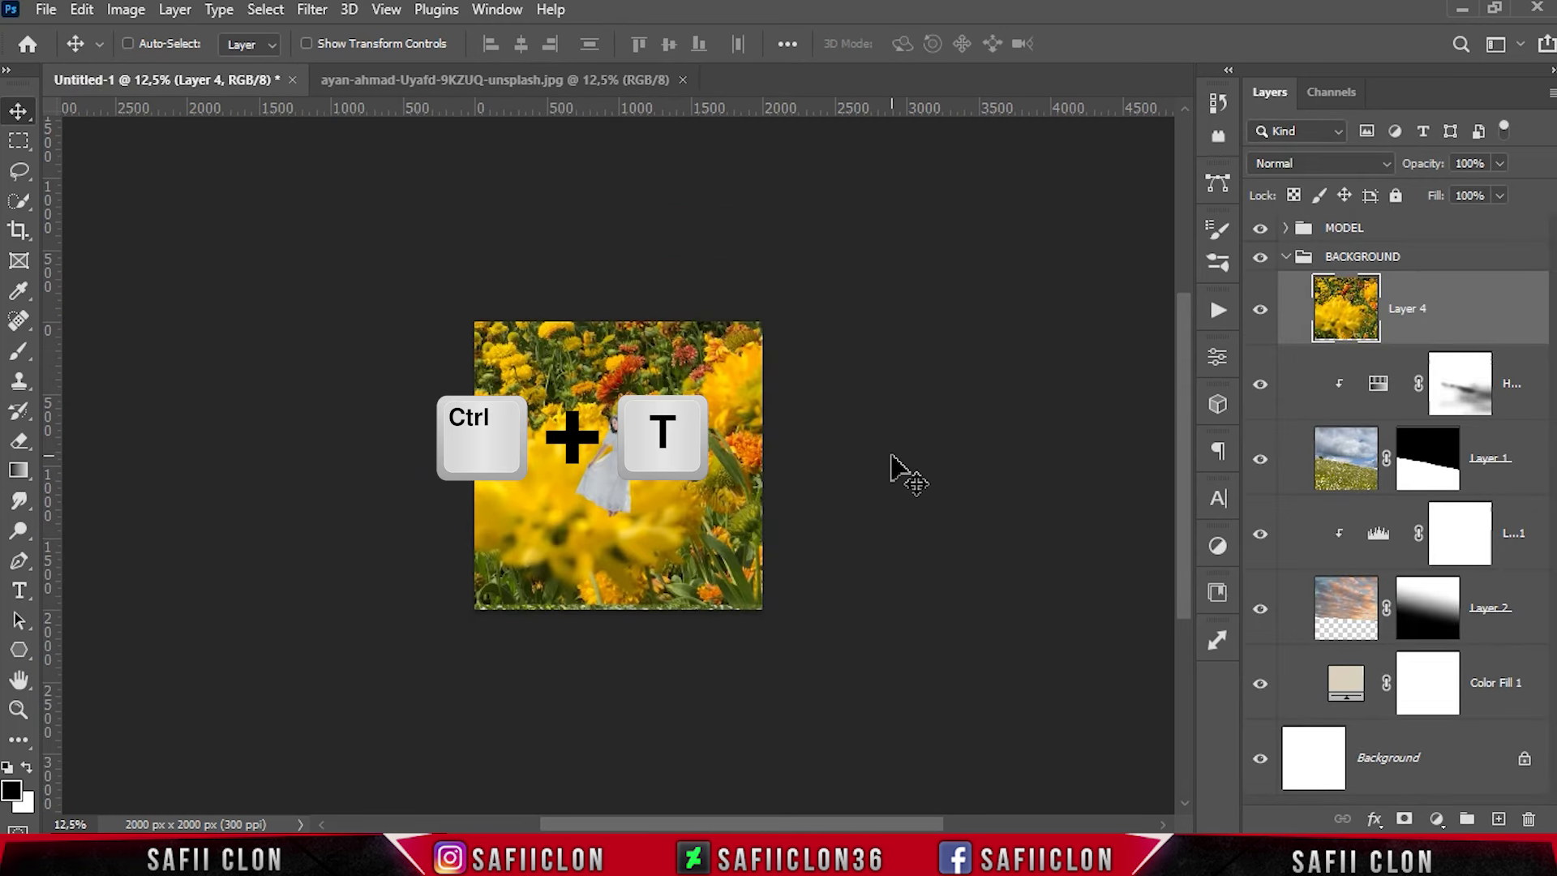
key("ctrl+t")
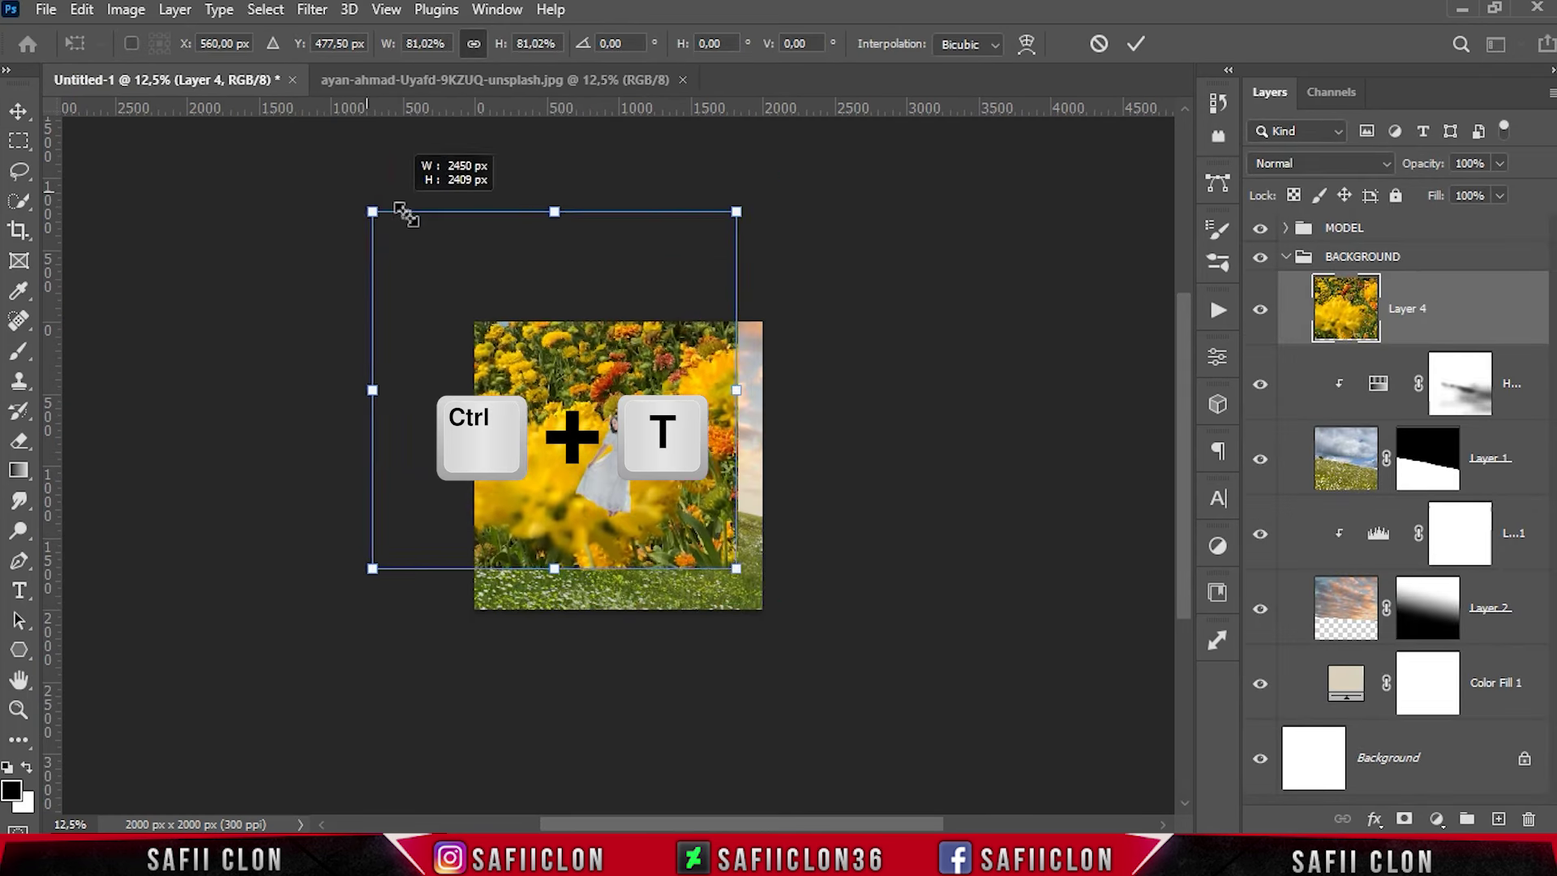
left_click_drag(340, 175, 468, 295)
left_click_drag(560, 381, 642, 493)
right_click(686, 519)
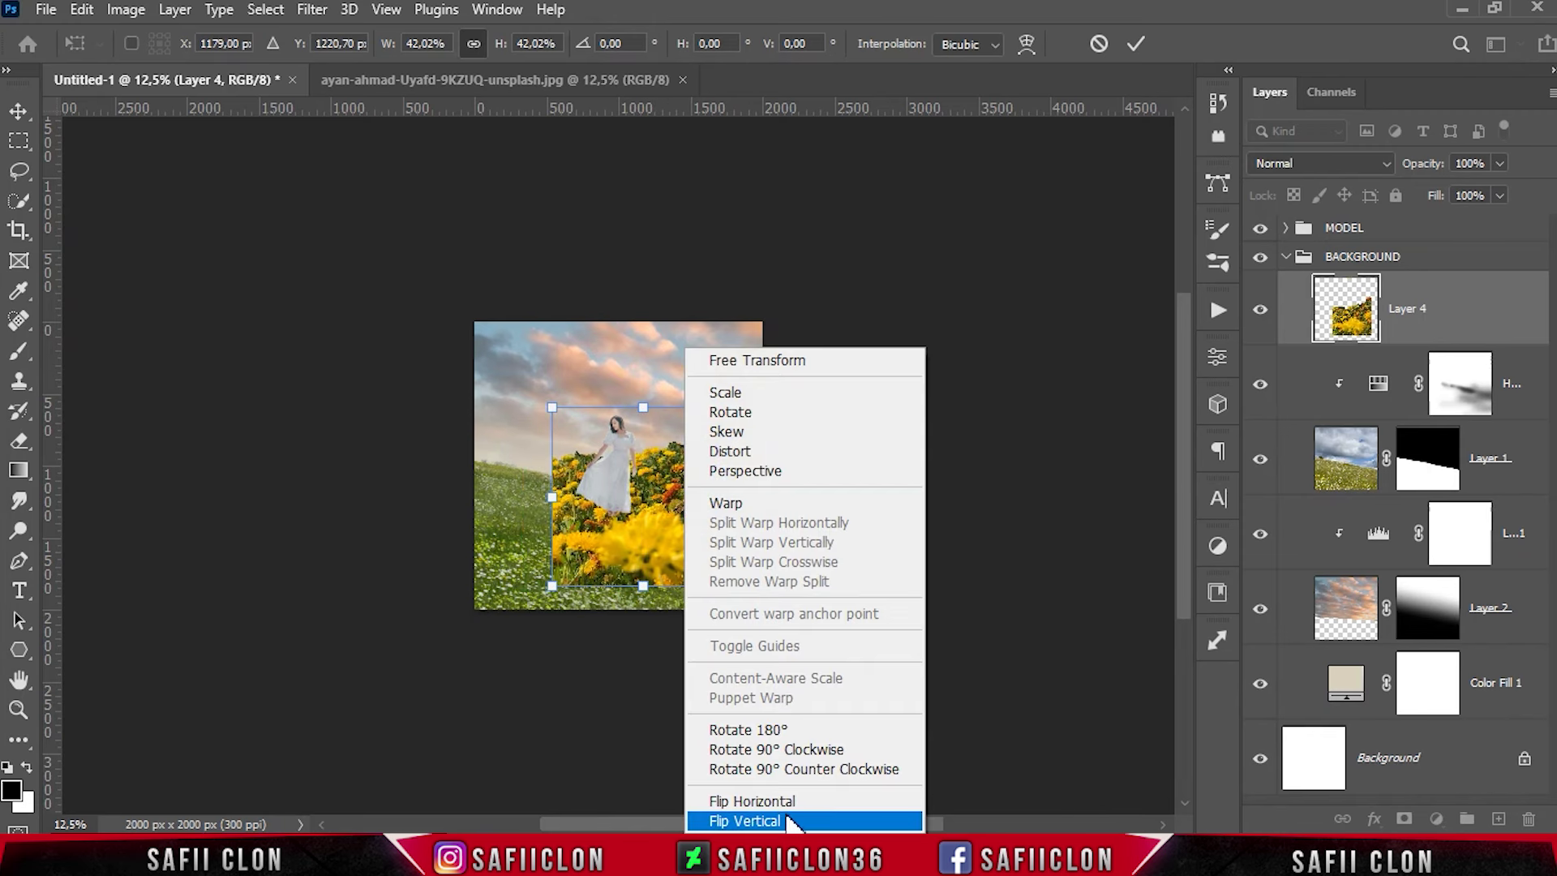
left_click(752, 801)
left_click_drag(665, 530, 592, 550)
Step: Flip the flowers vertically, enlarge them to span the width, tilt slightly and commit
key("ctrl+plus")
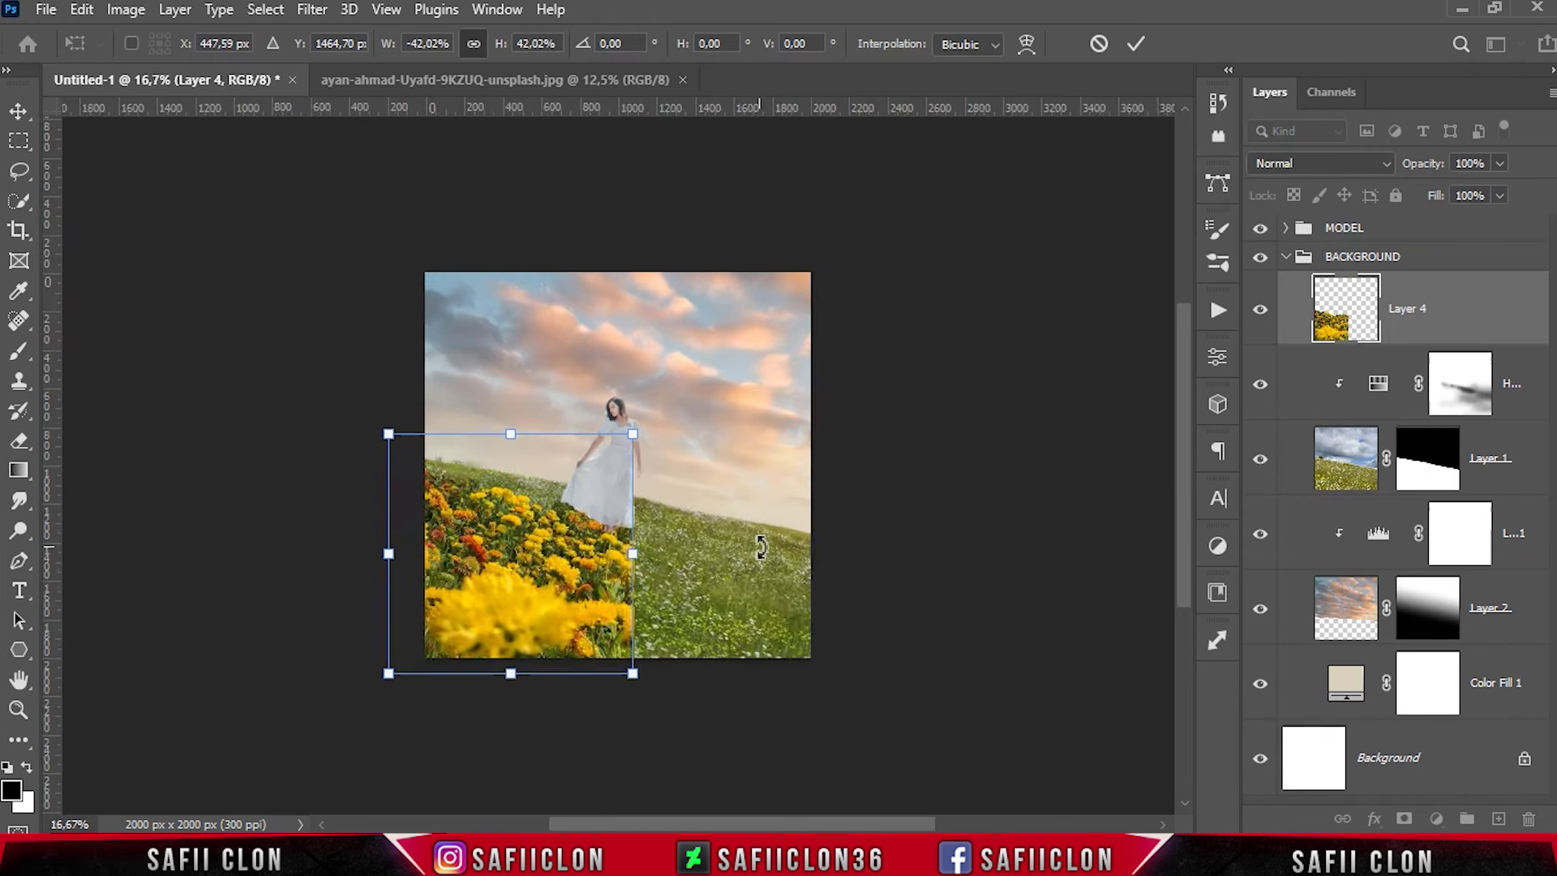
key("ctrl+plus")
left_click_drag(661, 647, 903, 695)
left_click_drag(809, 658, 808, 649)
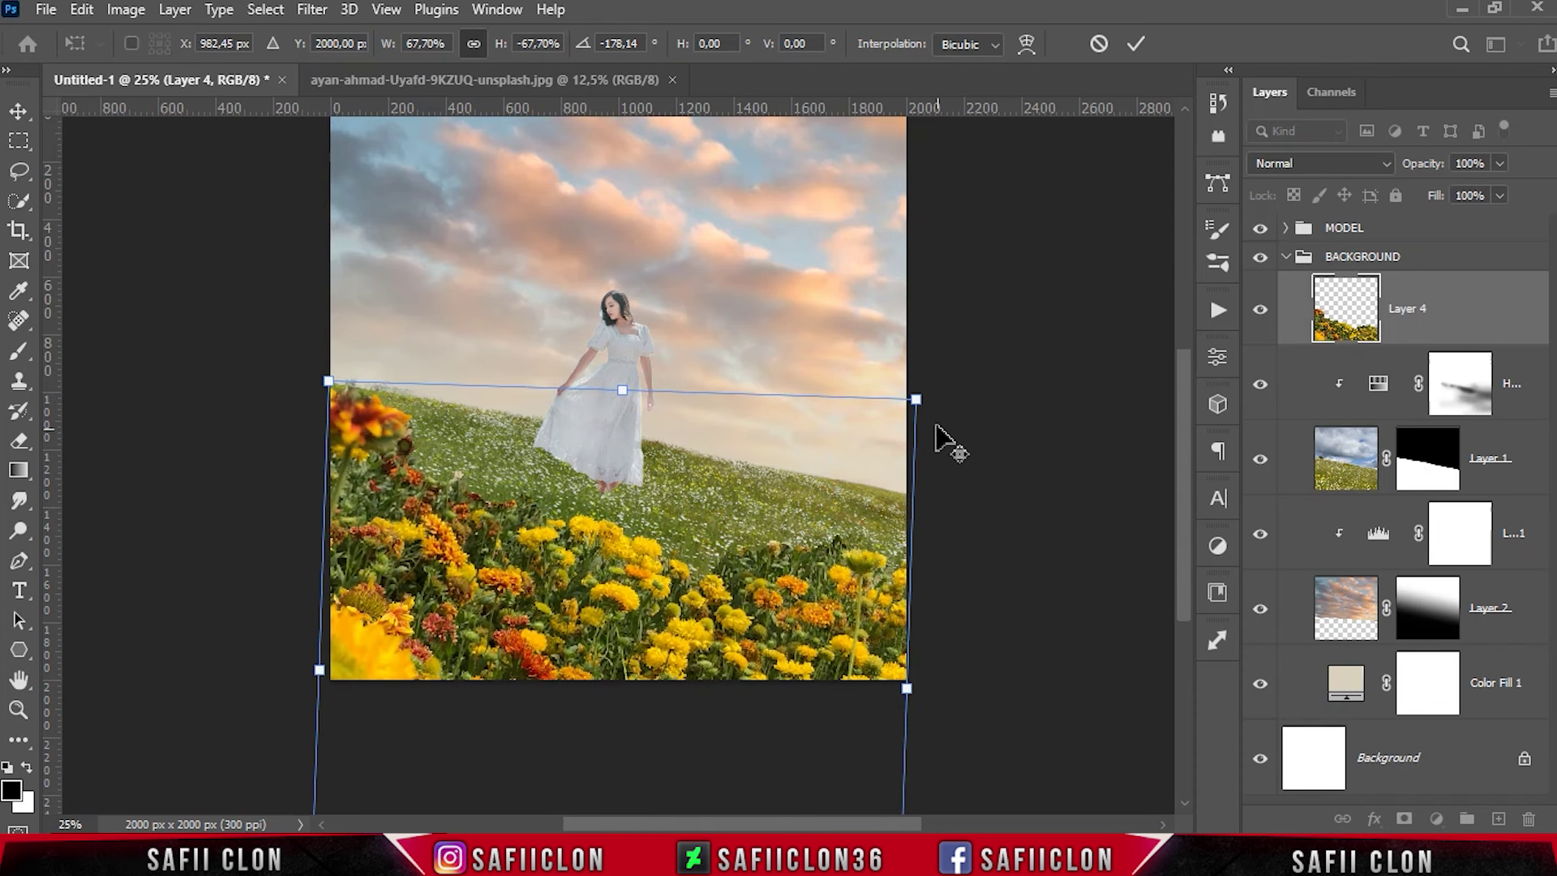
left_click_drag(924, 451, 927, 424)
left_click_drag(811, 584, 811, 601)
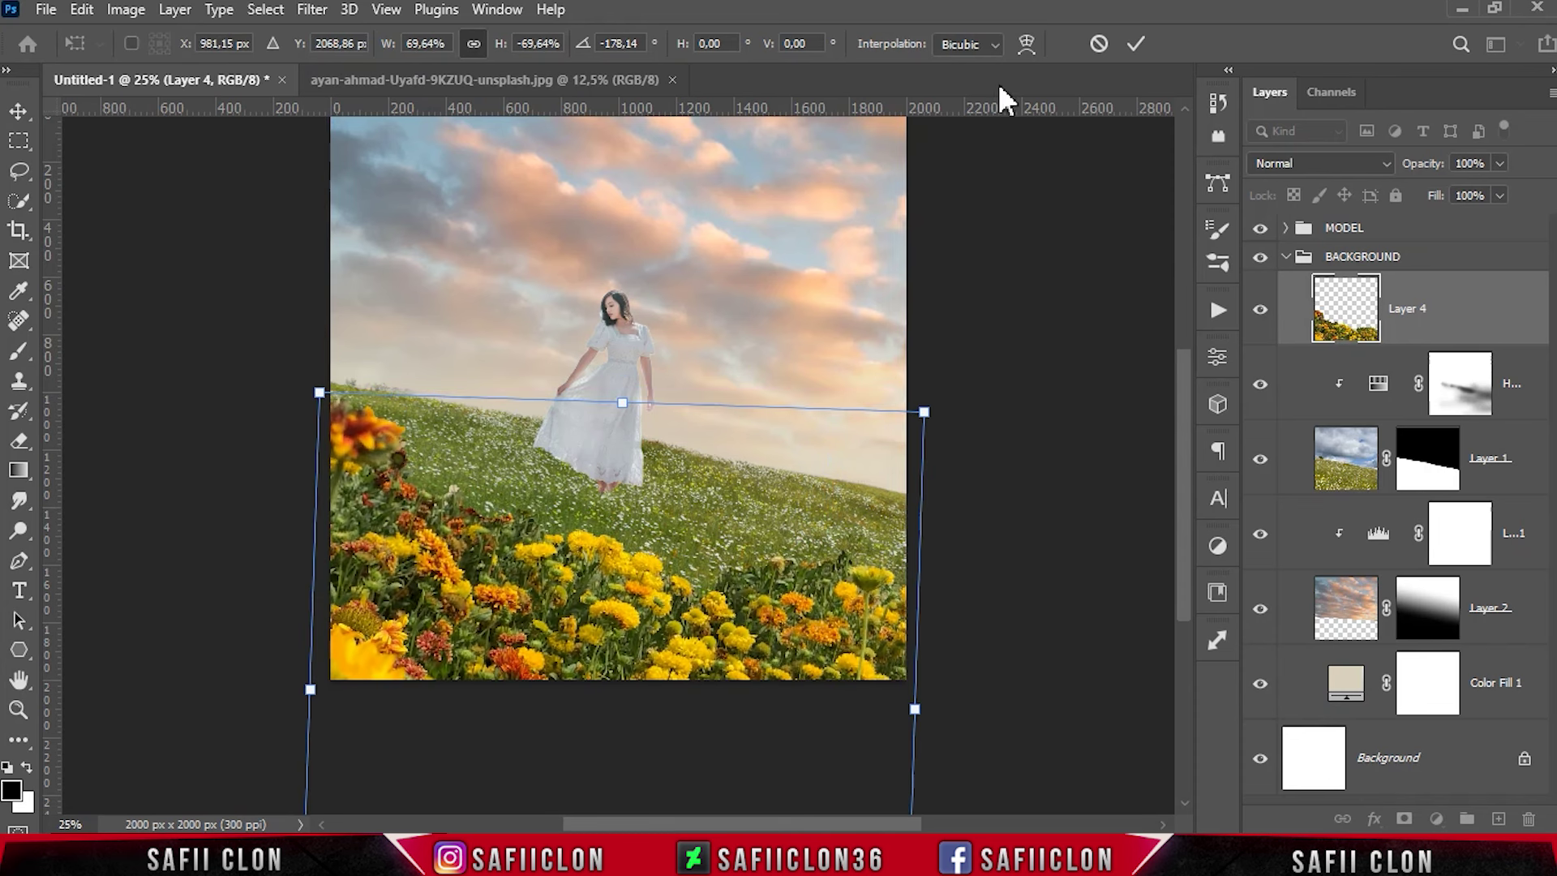
left_click(1134, 46)
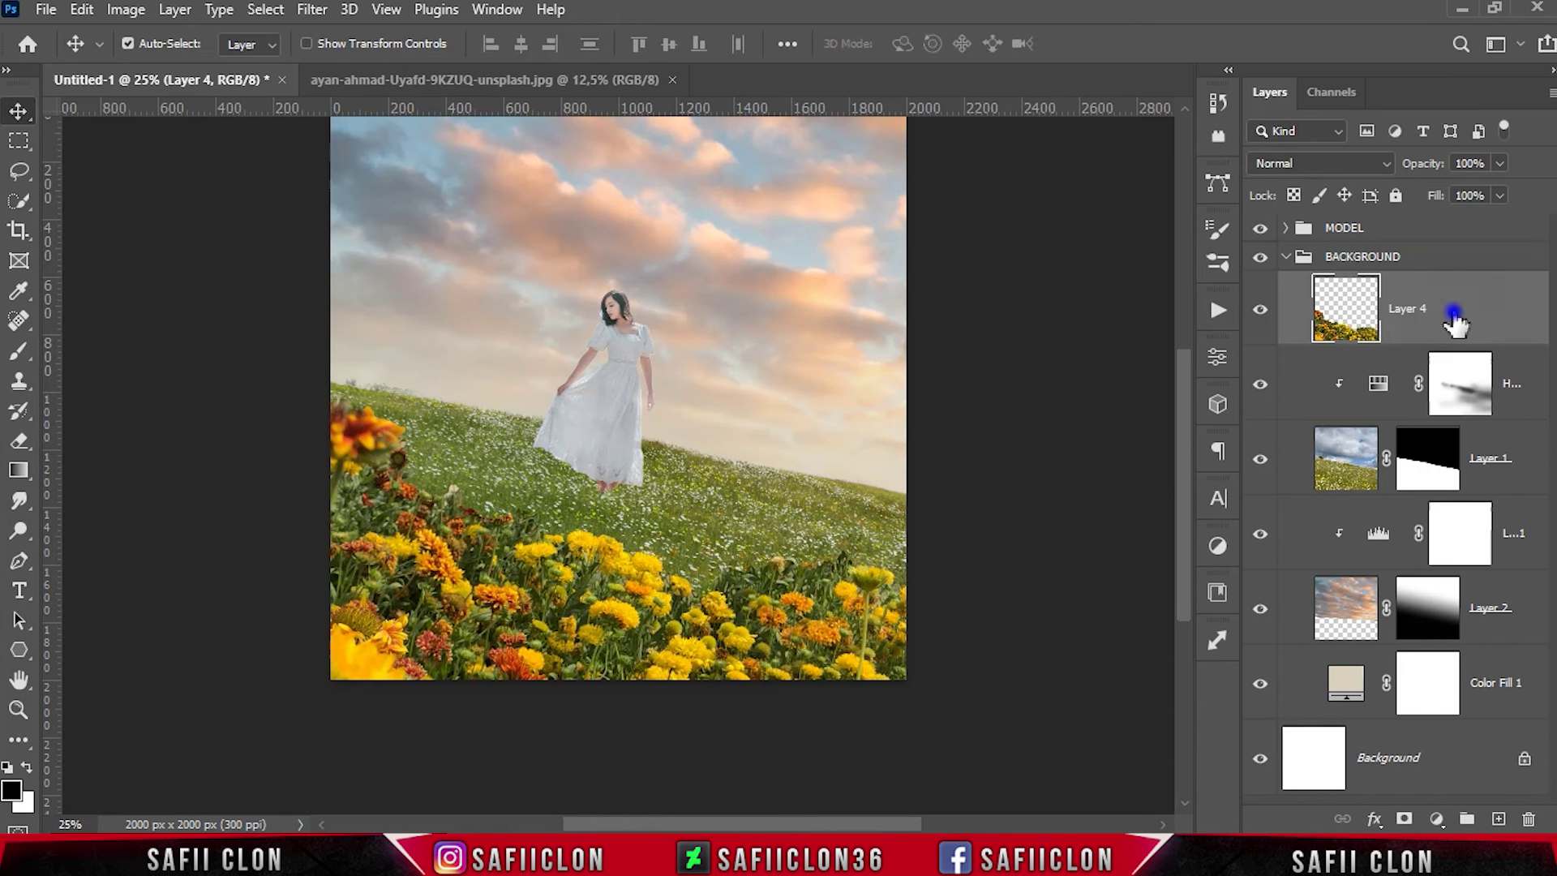
Step: Duplicate Layer 4, hide the copy, set Layer 4 to Lighter Color and add a mask
right_click(1455, 323)
left_click(1303, 161)
left_click(1015, 236)
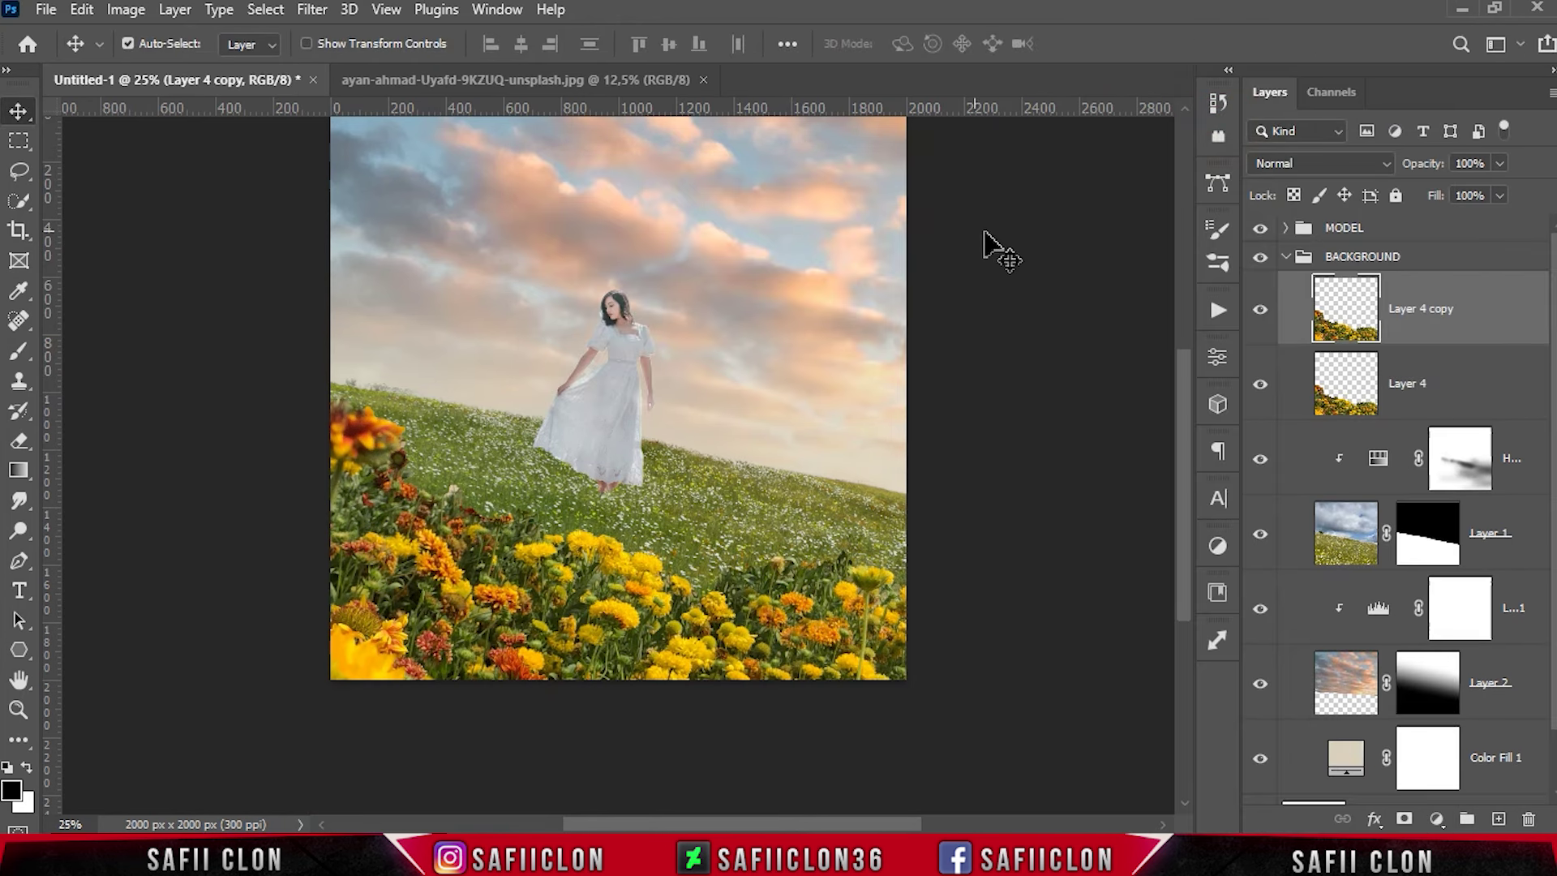
left_click(1436, 385)
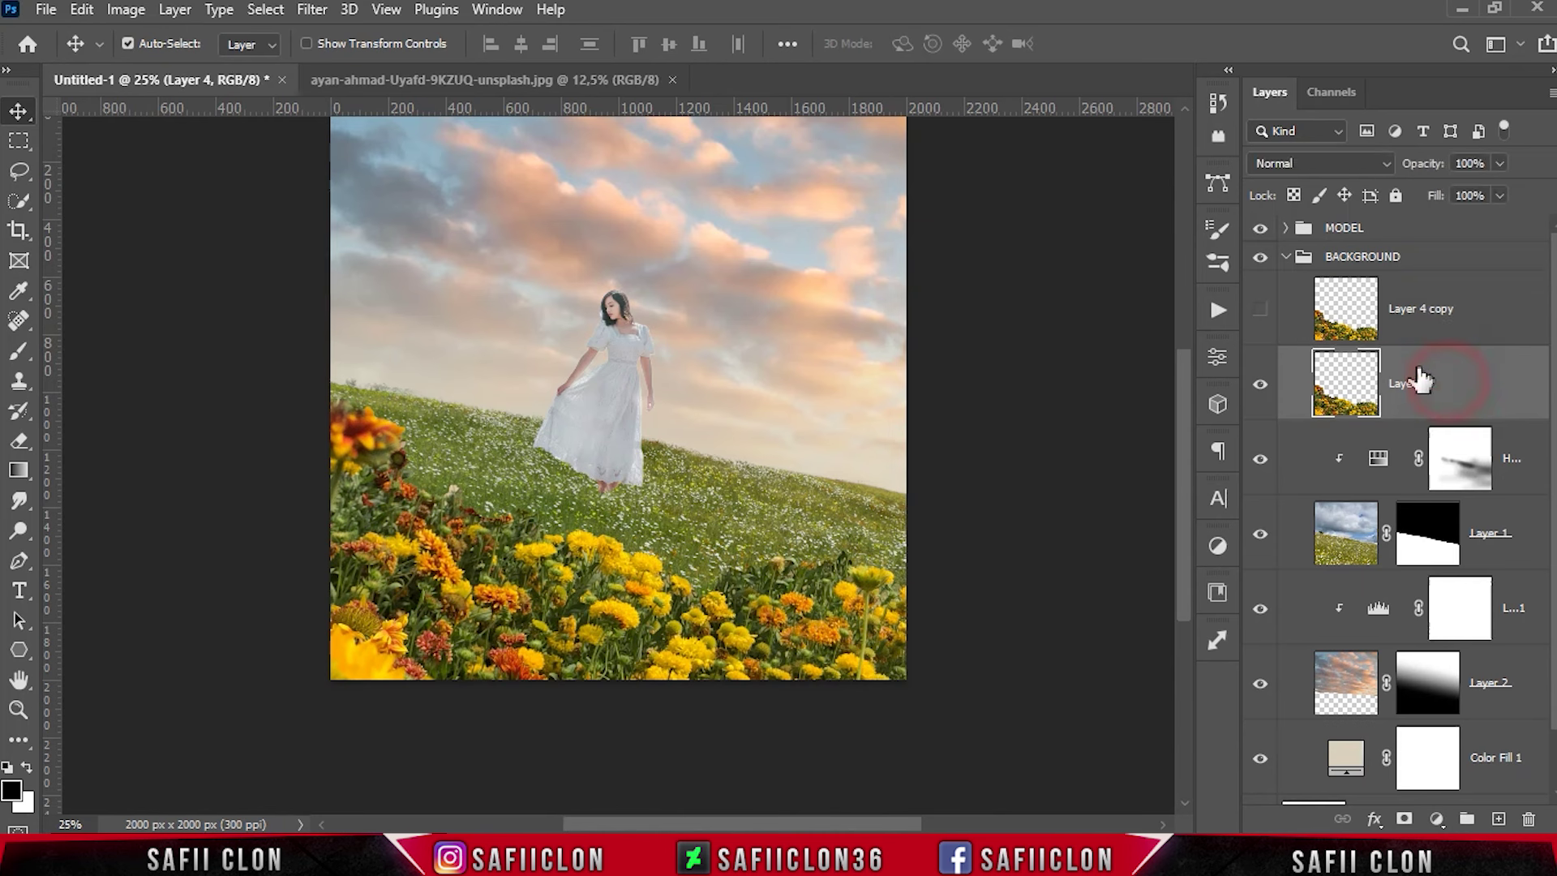
left_click(1318, 163)
left_click(1293, 407)
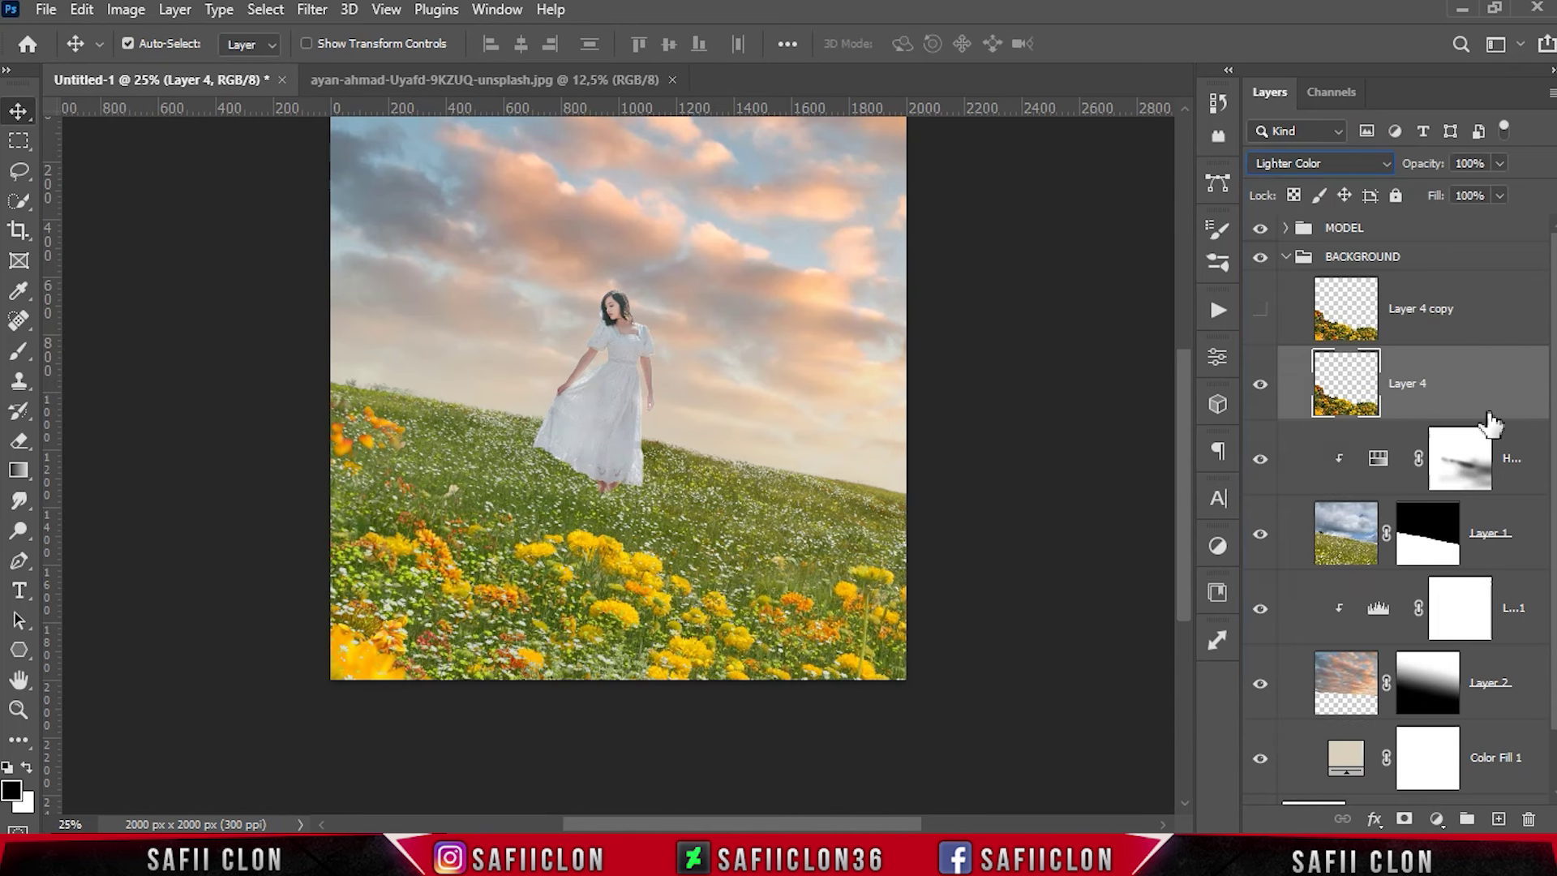
left_click(1401, 819)
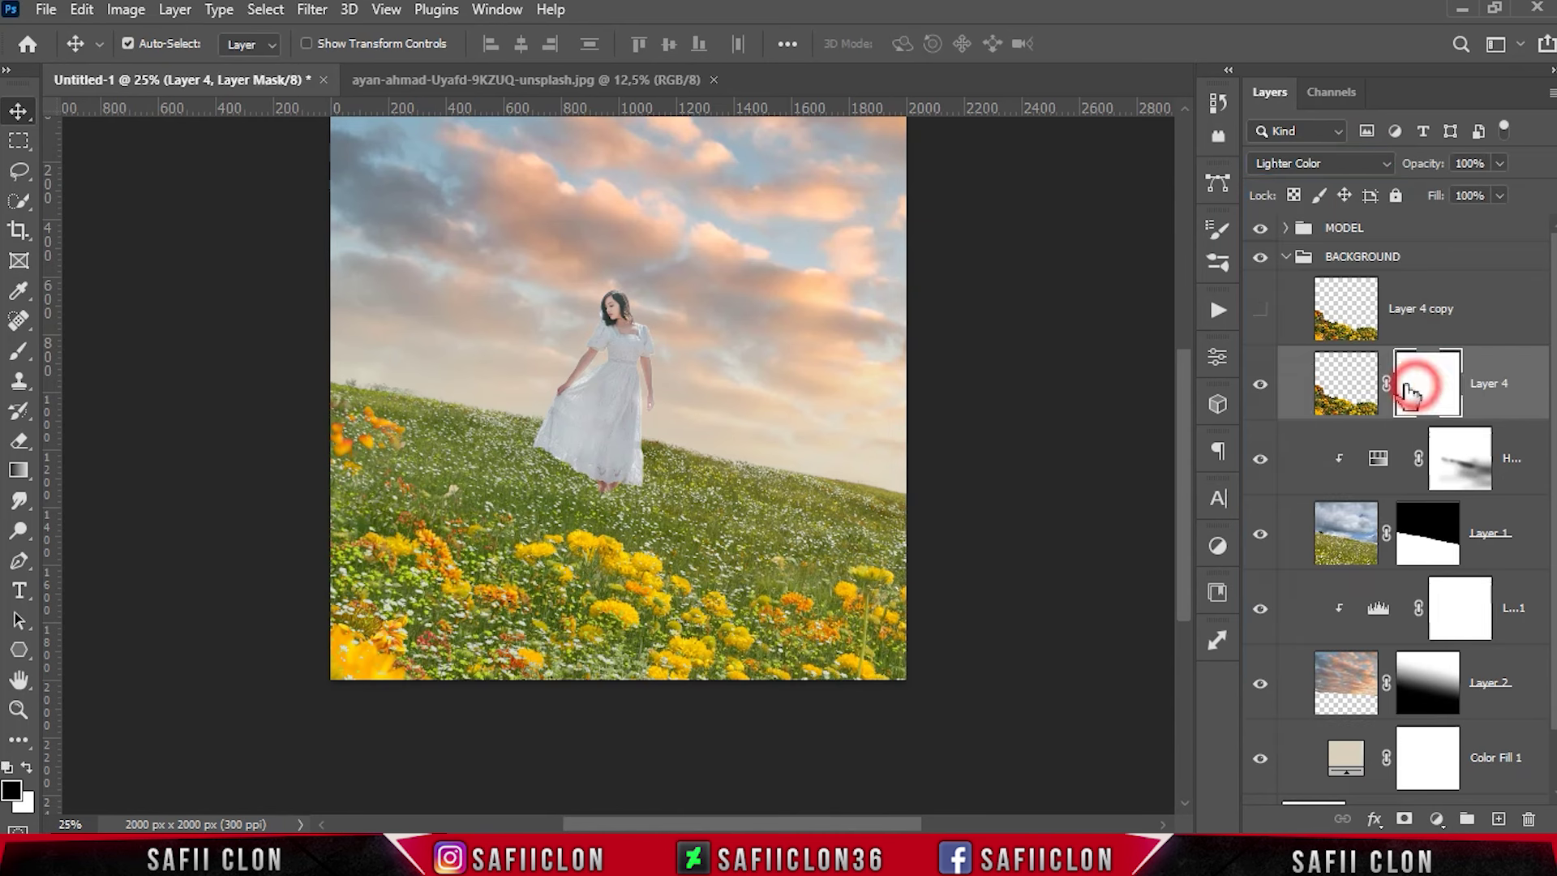
Step: Select a Soft Round brush at 18% opacity
right_click(20, 351)
left_click(101, 348)
left_click(163, 44)
left_click(157, 330)
left_click(162, 44)
left_click_drag(528, 47, 536, 70)
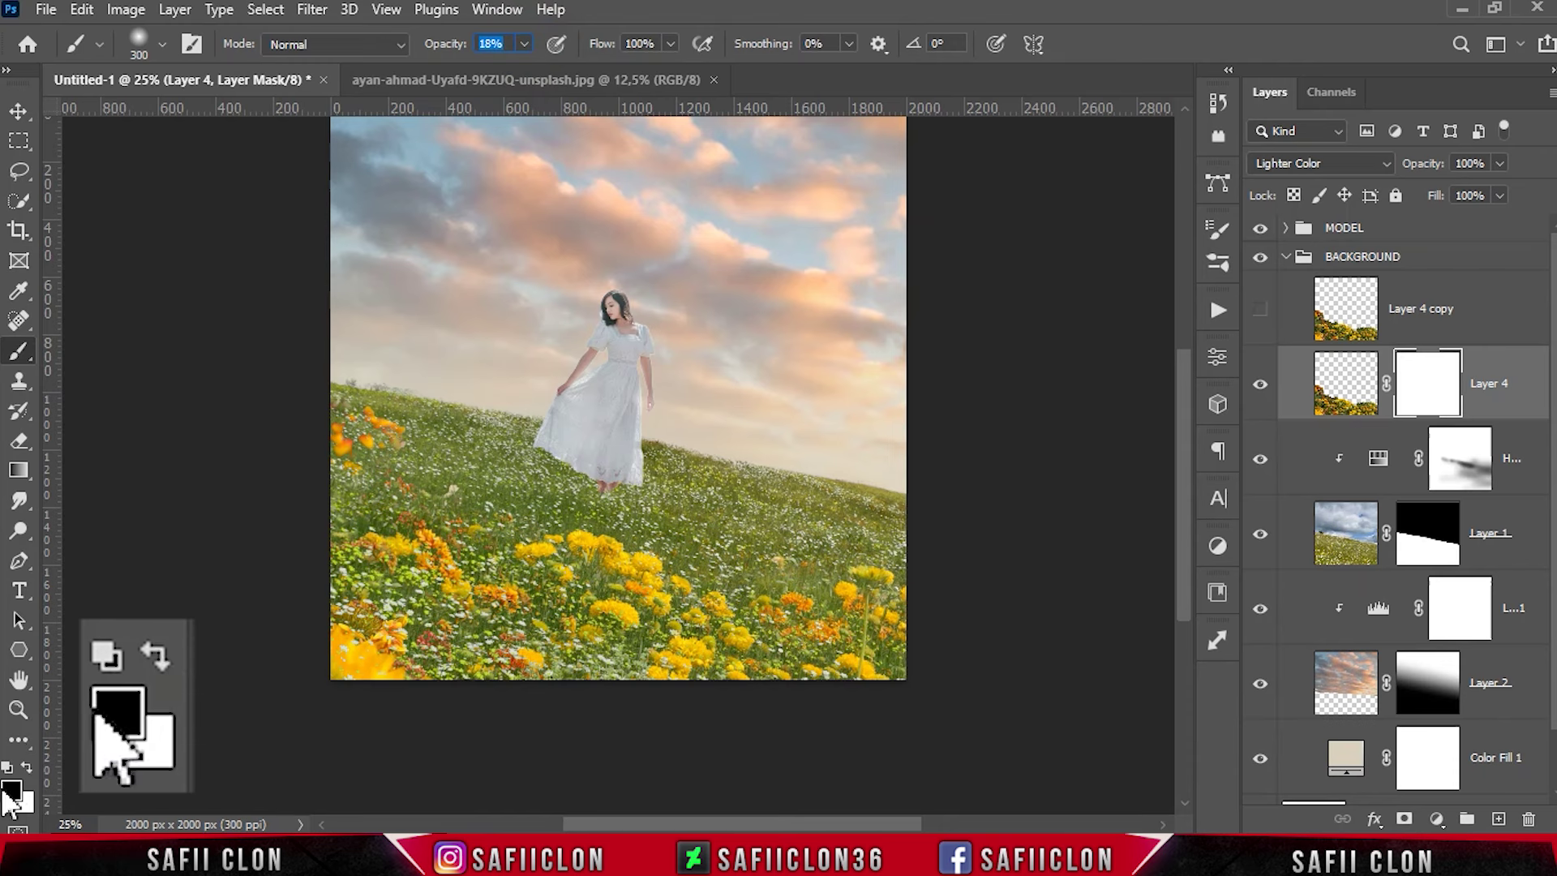
Step: Paint black on Layer 4's mask to fade the flowers across the grass
left_click_drag(393, 454, 314, 450)
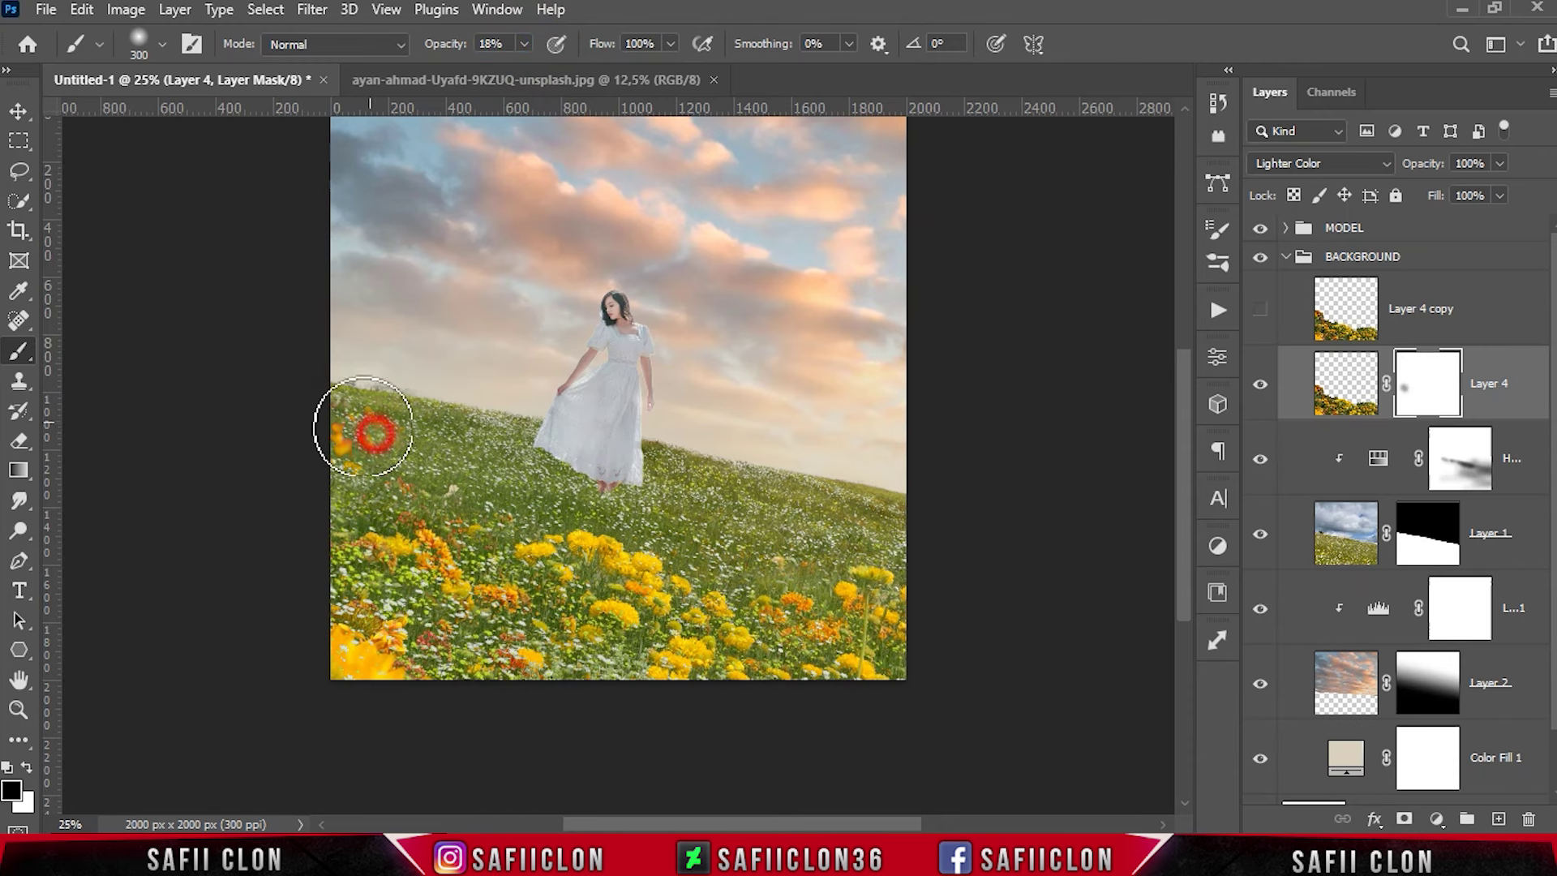
left_click_drag(313, 449, 420, 462)
key("bracketleft")
mouse_move(734, 528)
left_mouse_down()
mouse_move(805, 556)
mouse_move(777, 548)
mouse_move(778, 526)
left_mouse_up()
key("bracketright")
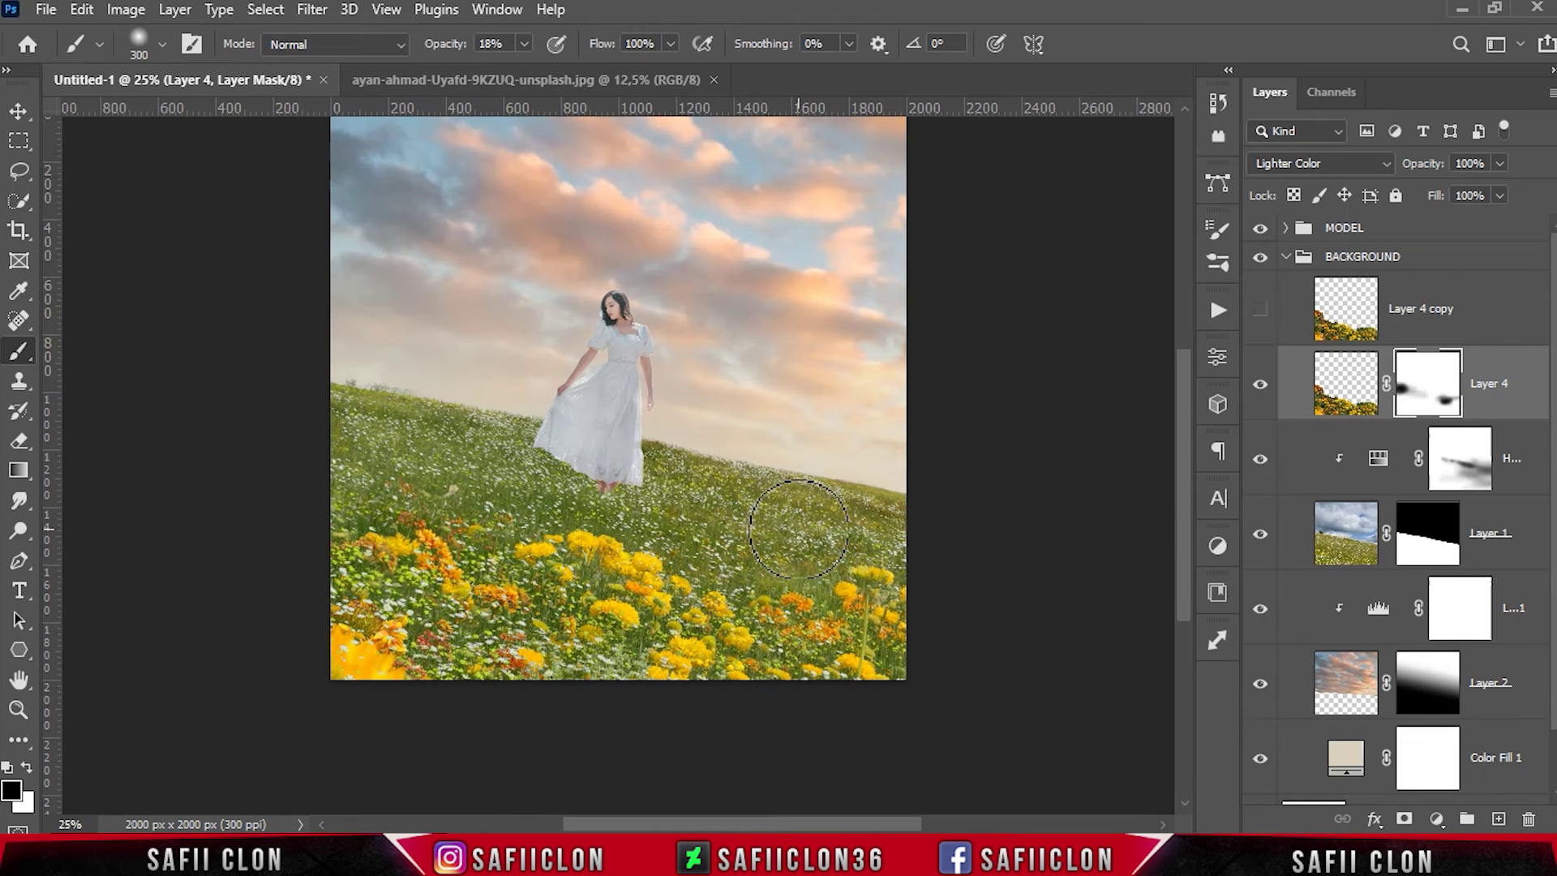
right_click(1523, 385)
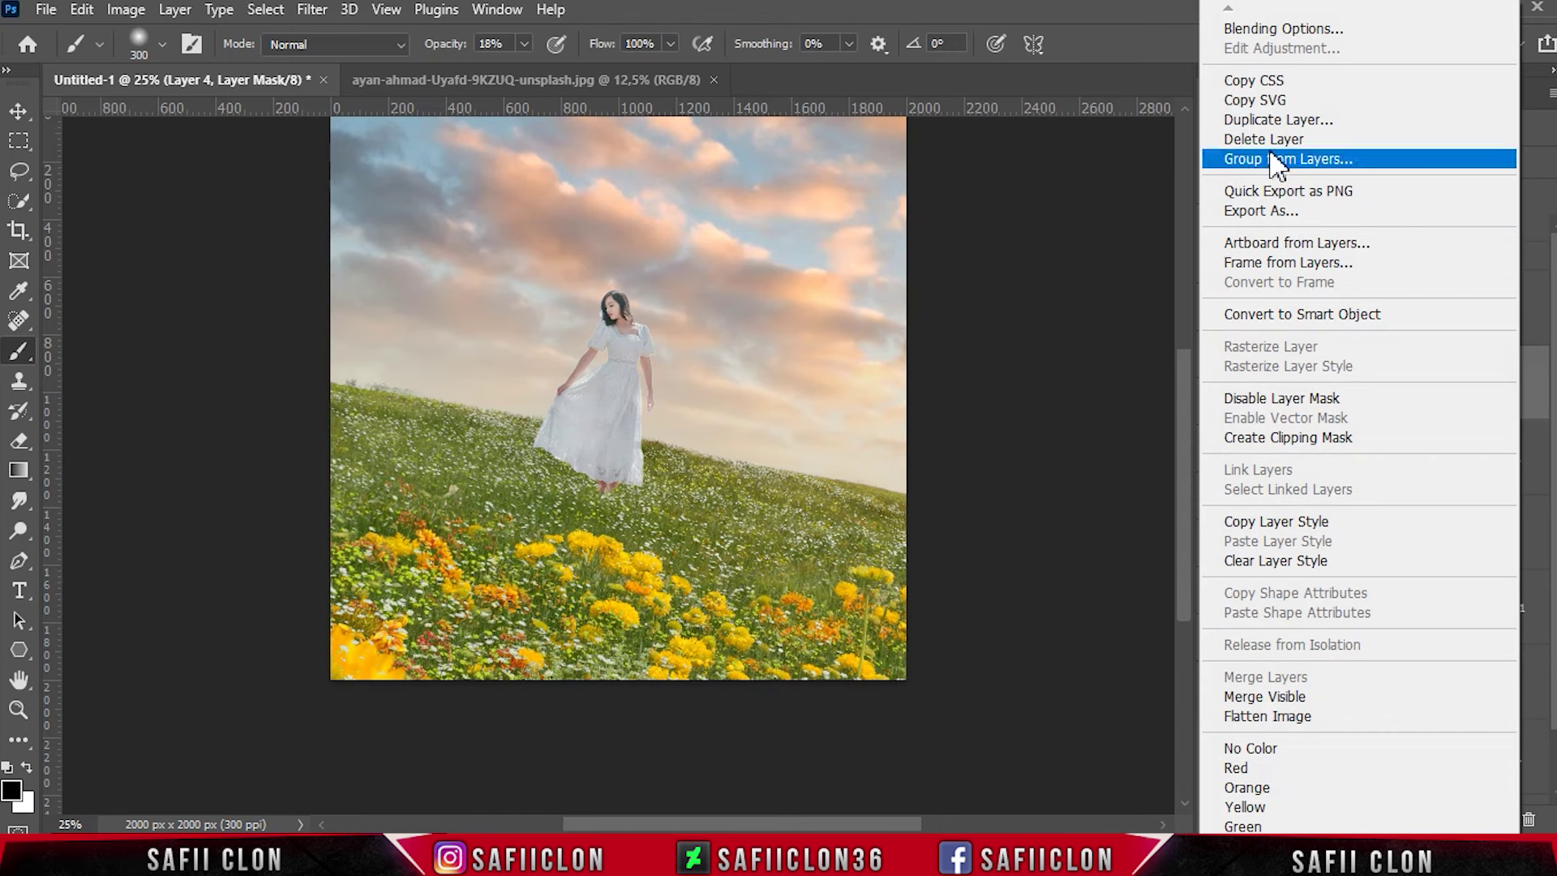
Step: Duplicate Layer 4 as Layer 4 copy 2 and move it up about 448 px
left_click(1279, 160)
left_click(967, 219)
key("ctrl+t")
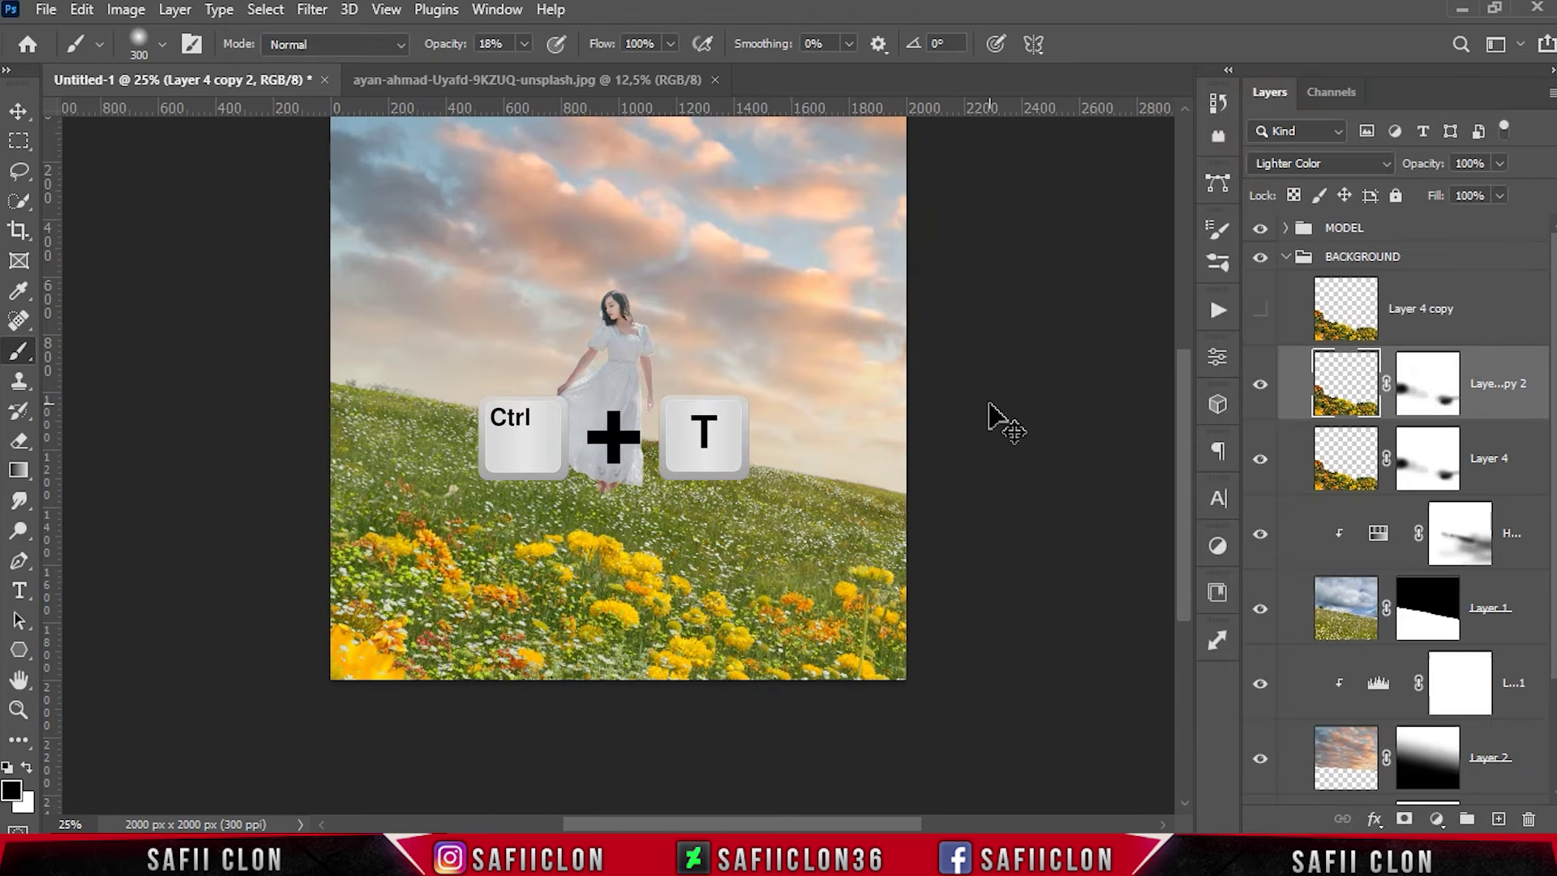
mouse_move(997, 417)
left_mouse_down()
mouse_move(636, 601)
mouse_move(452, 486)
mouse_move(456, 520)
mouse_move(319, 427)
mouse_move(546, 324)
mouse_move(528, 504)
mouse_move(497, 487)
mouse_move(565, 529)
left_mouse_up()
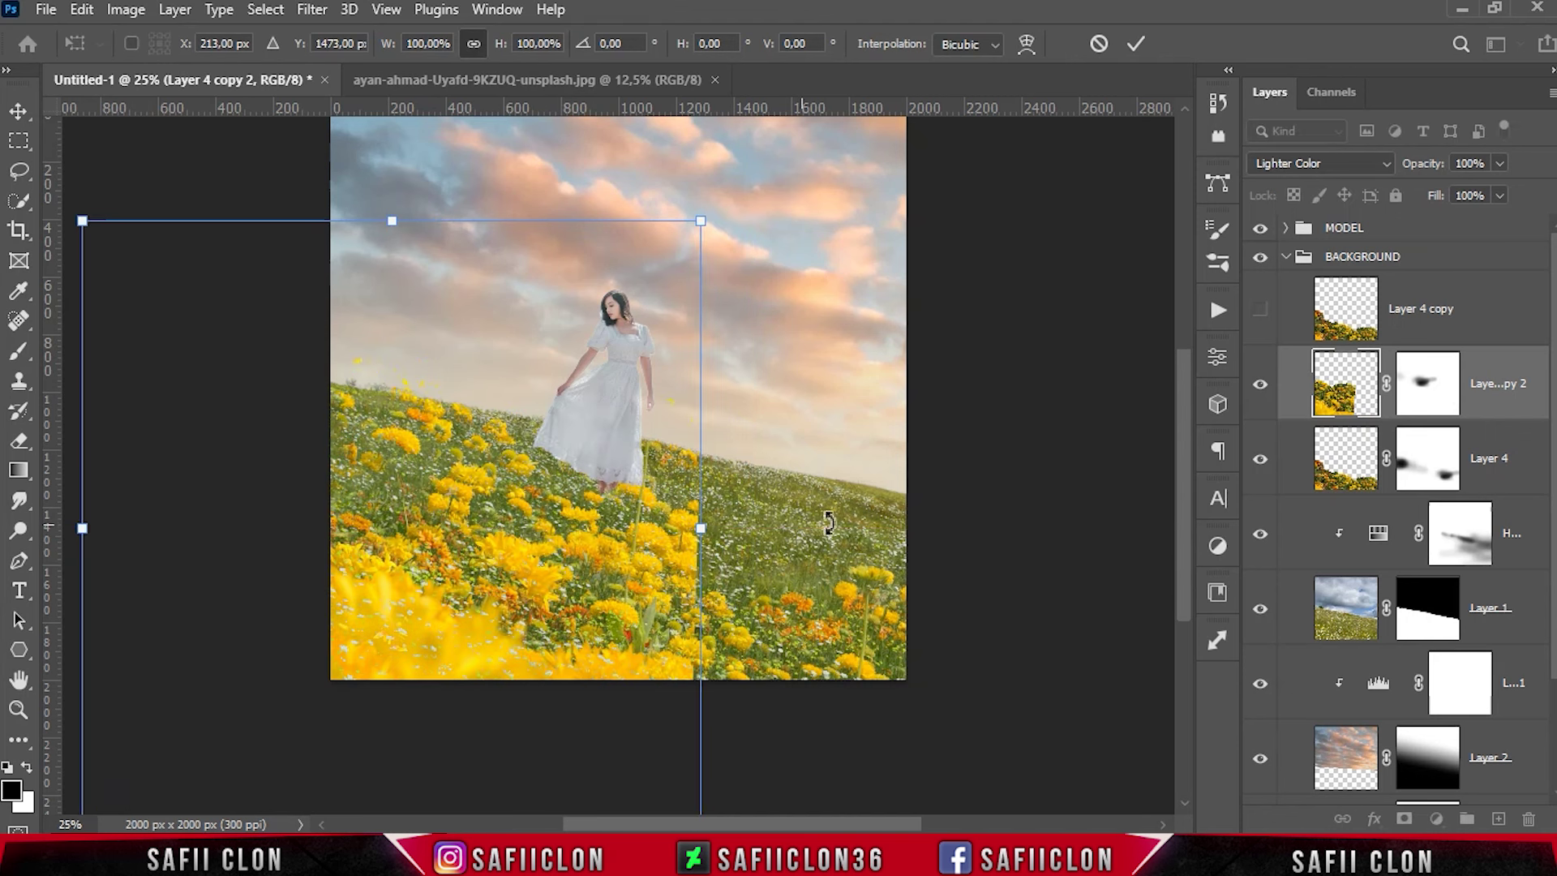
left_click(1135, 44)
Step: Paint black at 100% on copy 2's mask to hide the sky, right grass and figure areas
key("b")
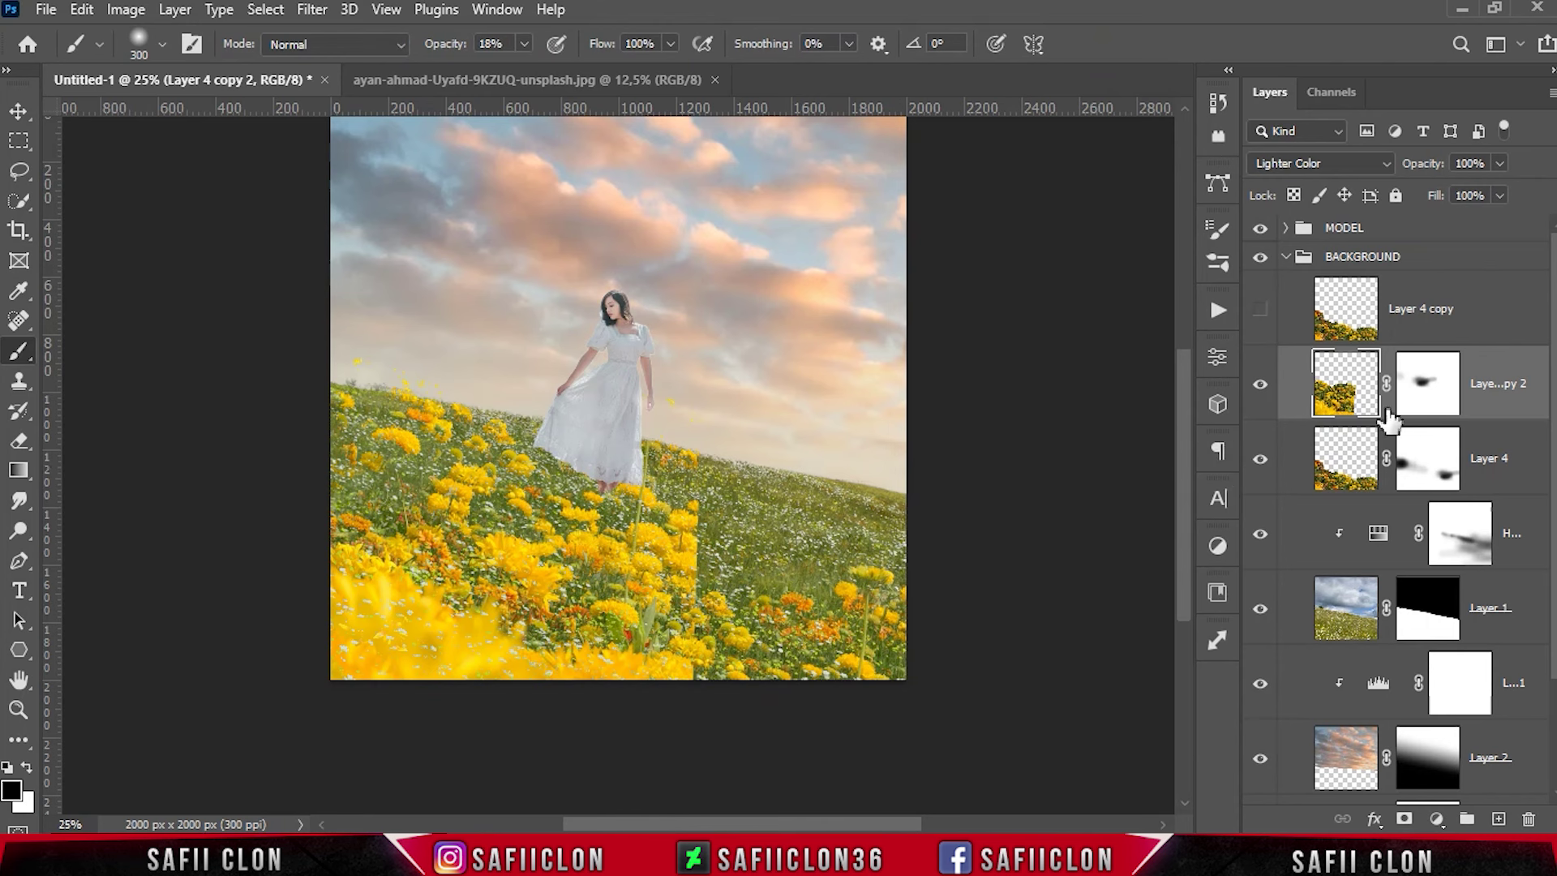
left_click(1425, 395)
key("bracketright")
key("0")
key("bracketleft")
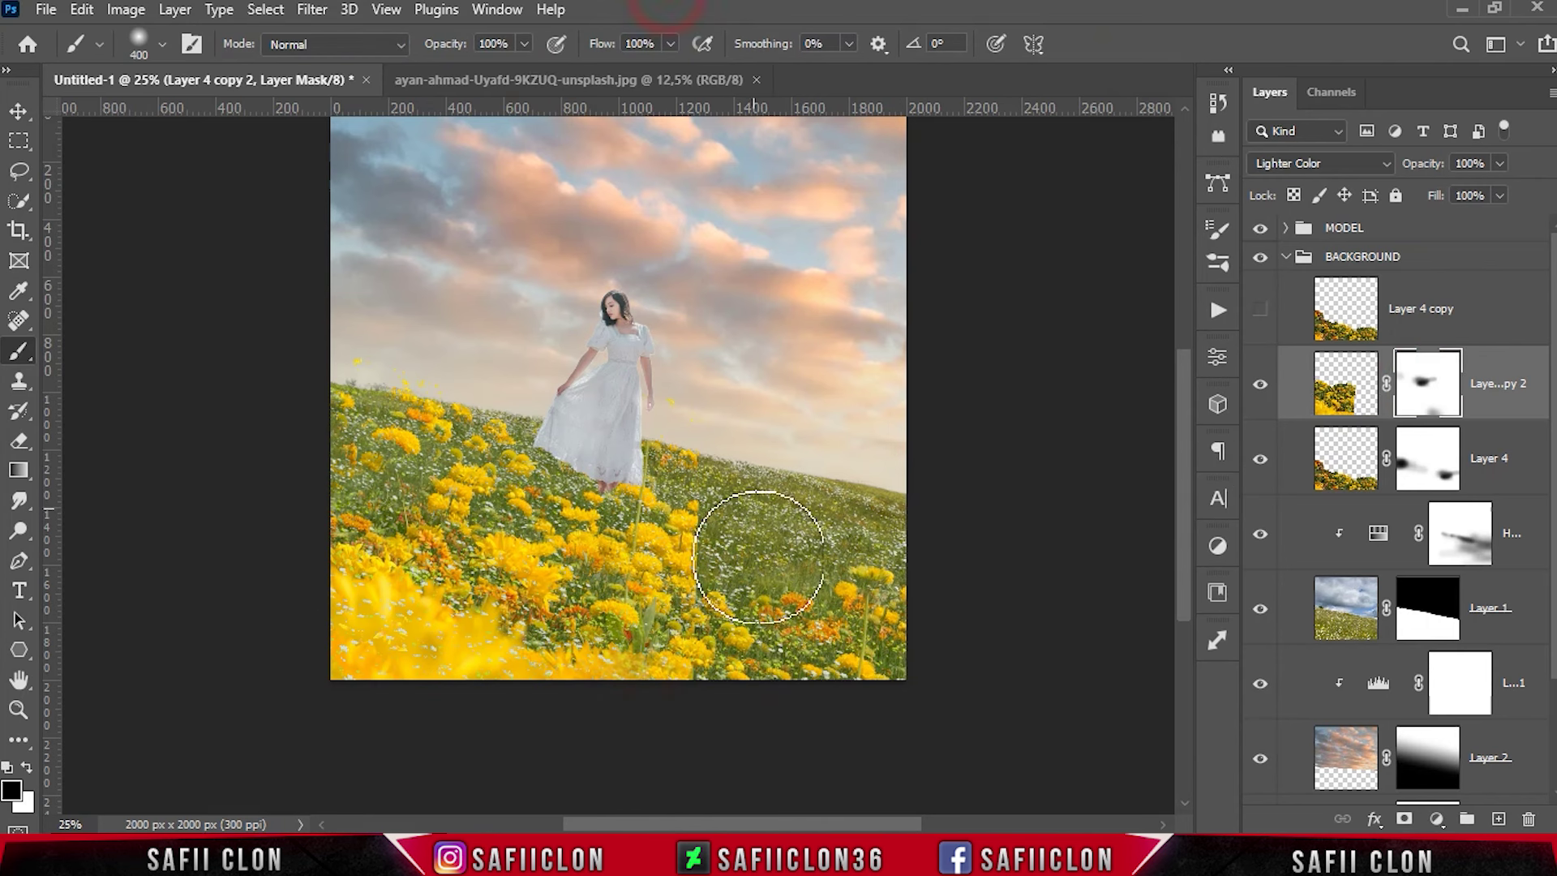
left_click_drag(617, 649, 714, 503)
left_click_drag(371, 344, 484, 355)
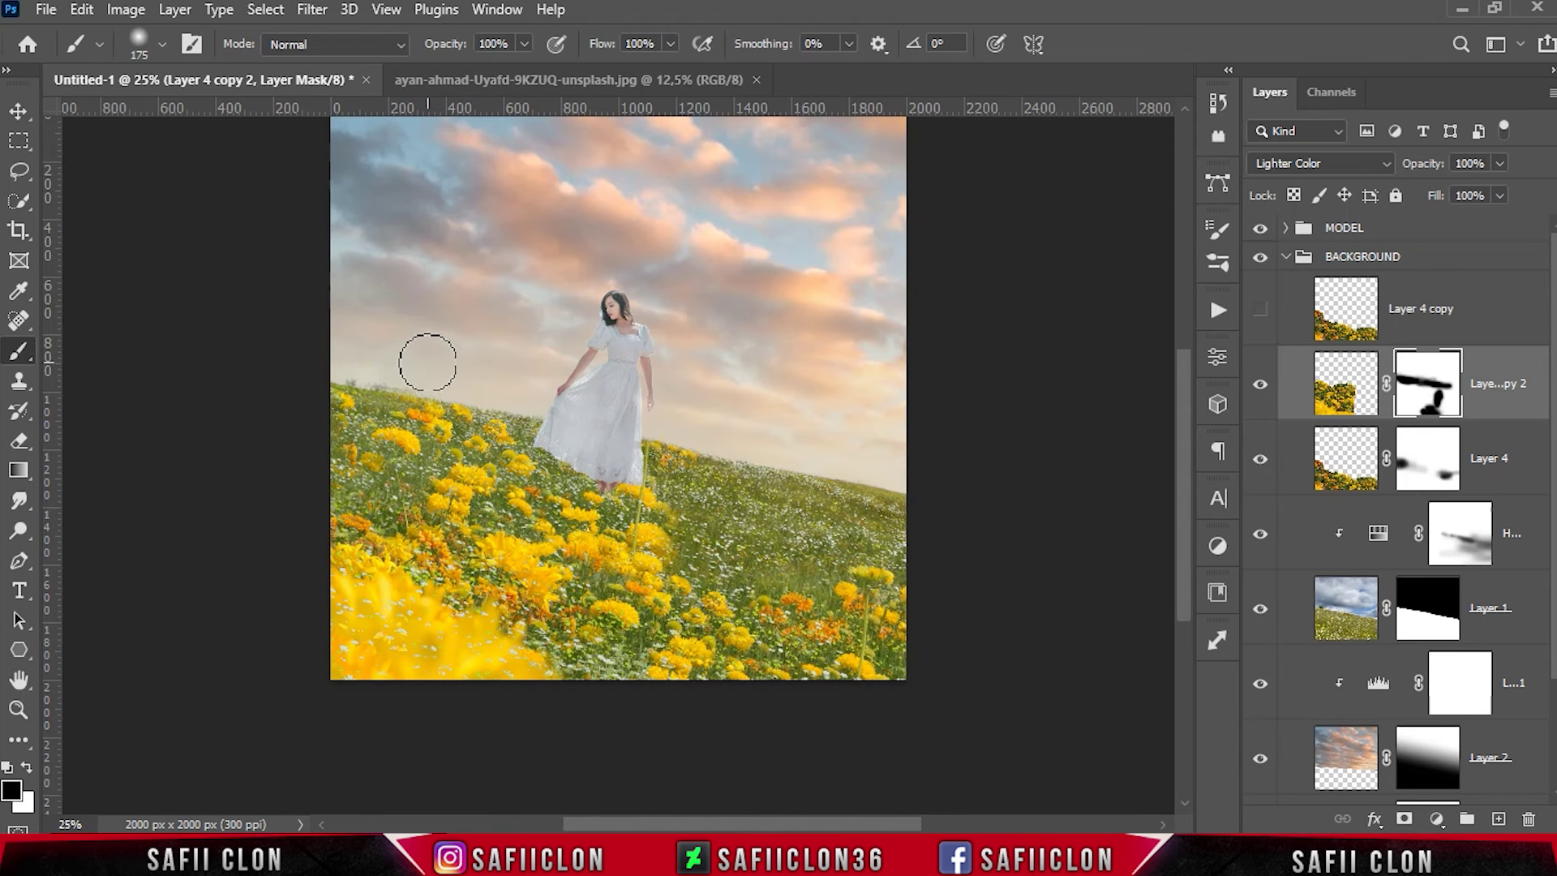
key("bracketleft")
key("bracketleft")
left_click_drag(689, 544, 633, 405)
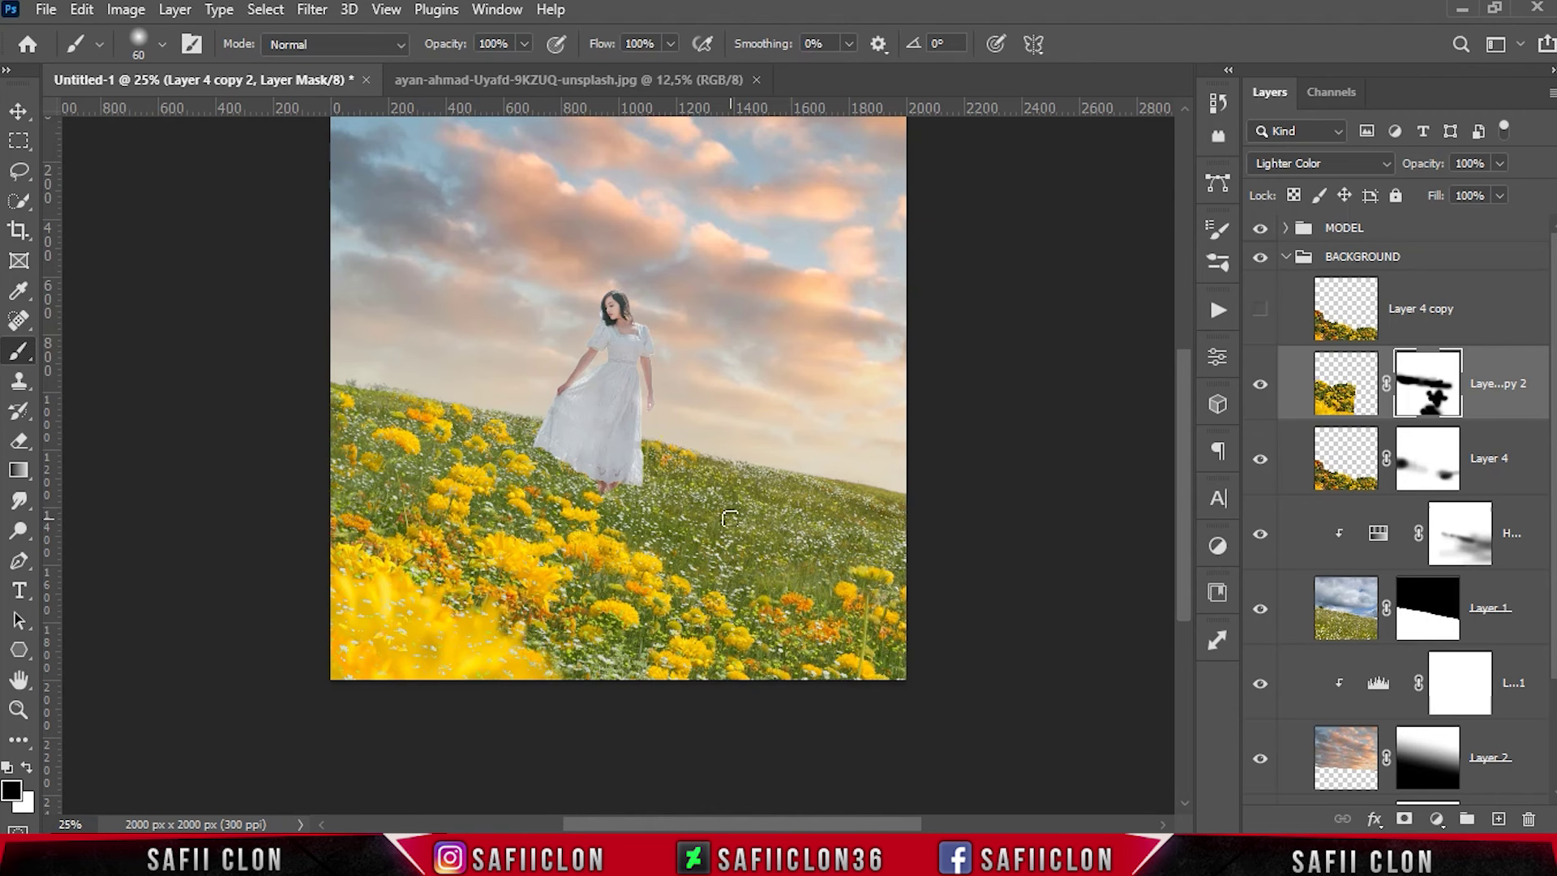
Step: Toggle Layer 4 copy 2 to compare, then duplicate it as Layer 4 copy 3
left_click(1260, 384)
left_click(1261, 383)
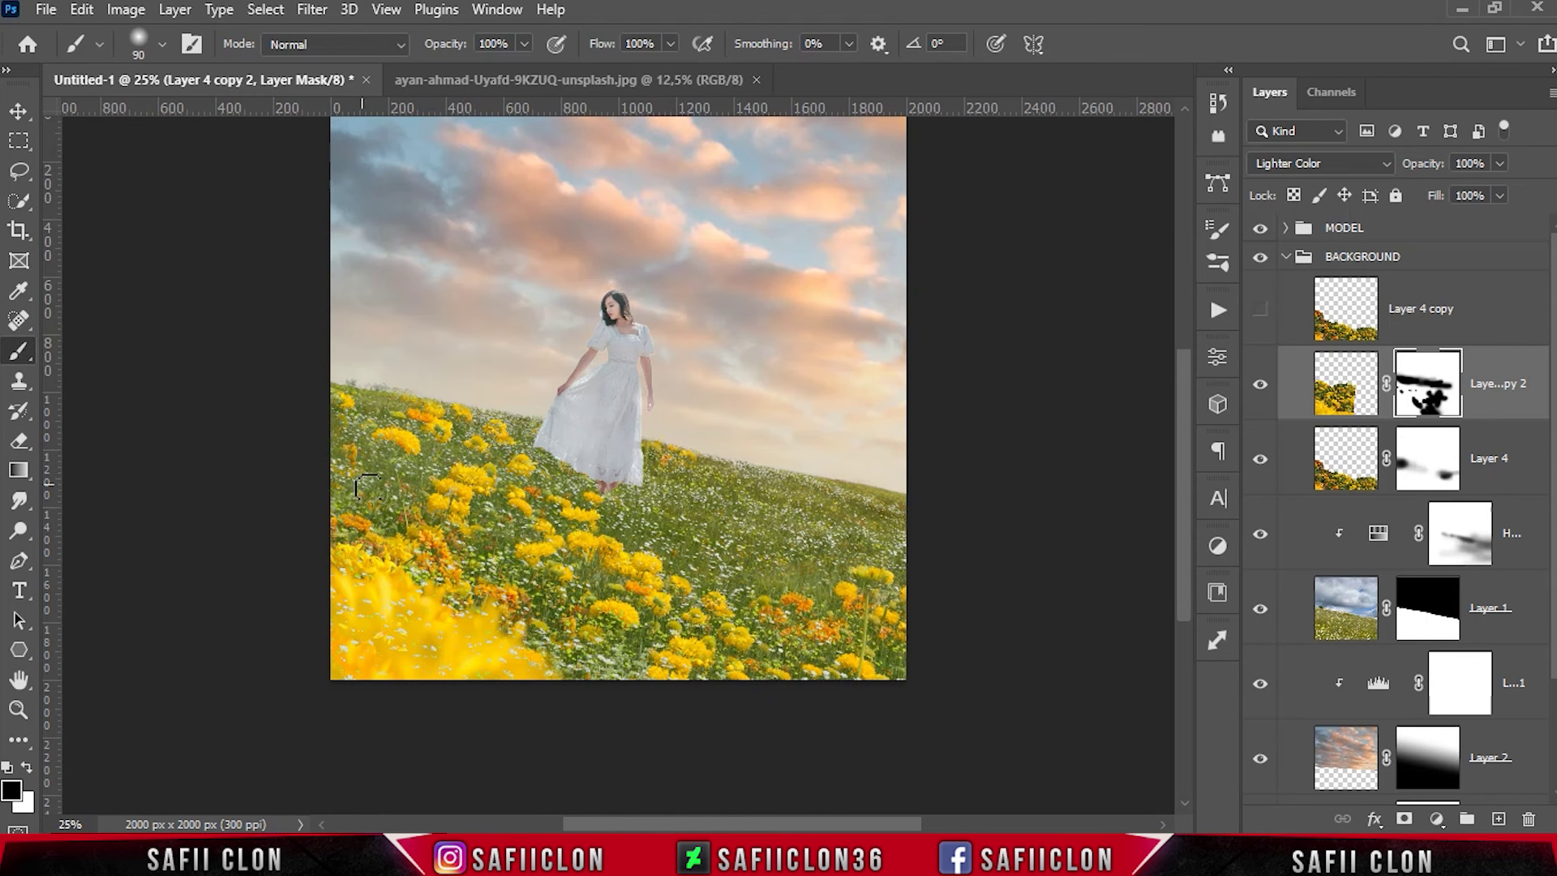
left_click(1262, 384)
left_click(1263, 385)
left_click(1263, 386)
left_click(1261, 384)
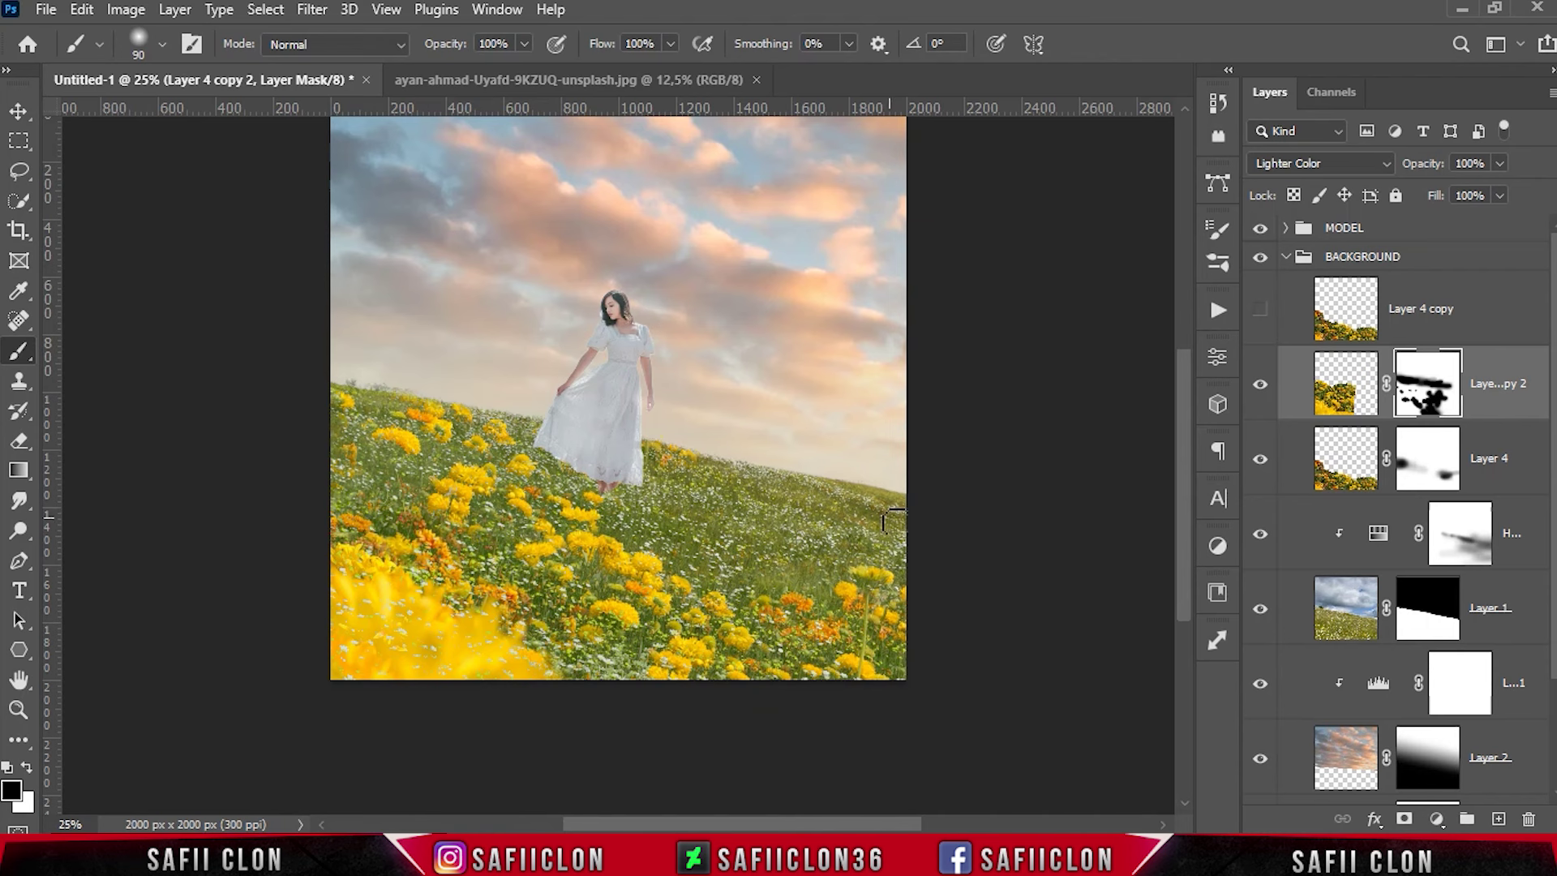
right_click(1509, 406)
left_click(1216, 118)
left_click(970, 217)
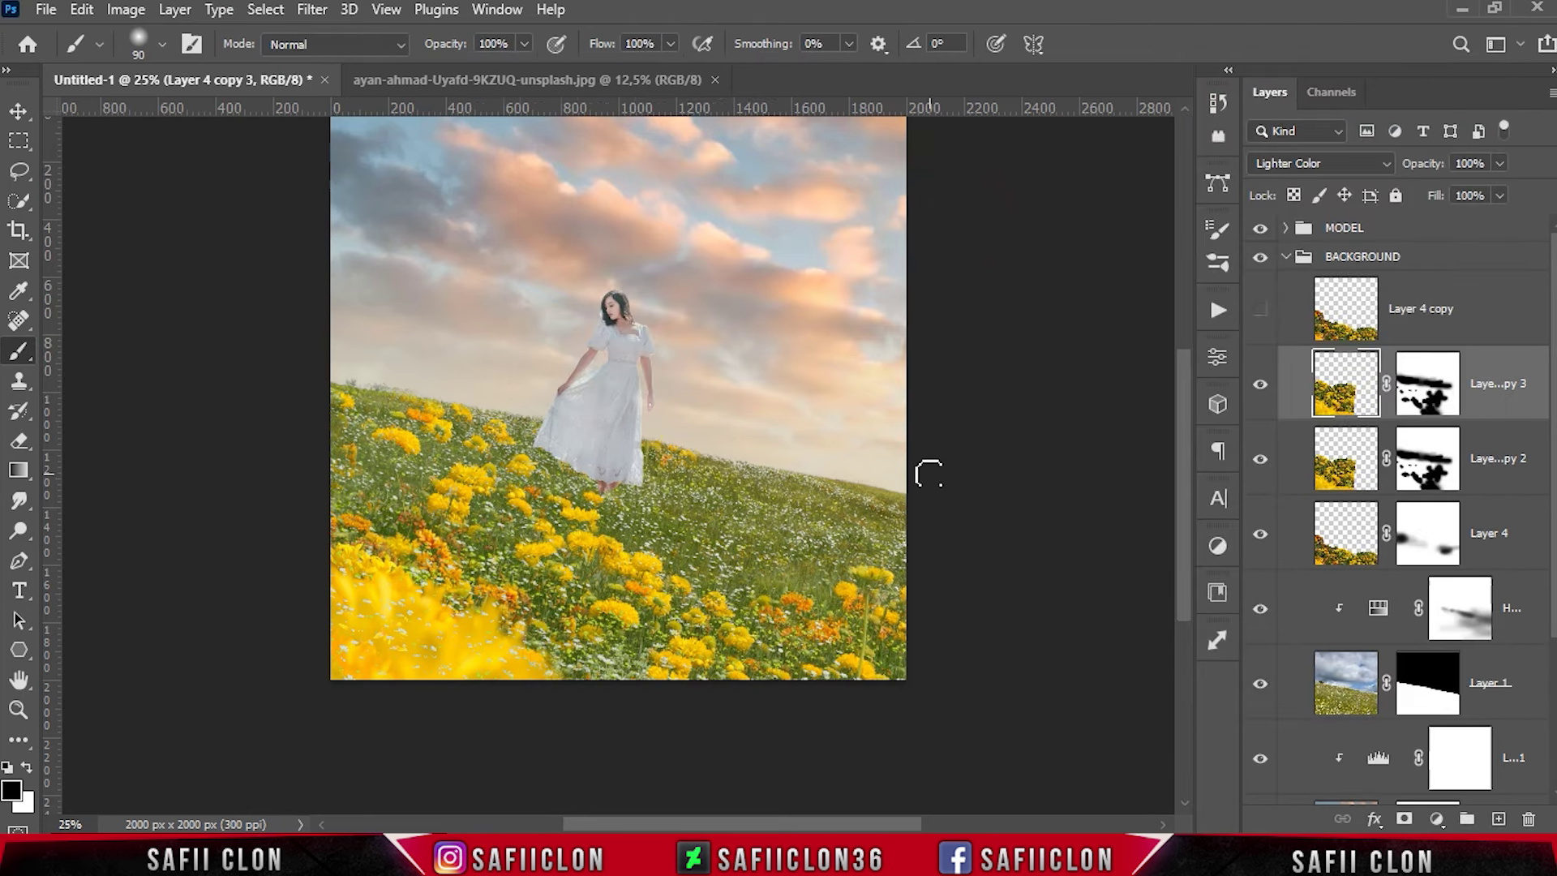
Step: Shift Layer 4 copy 3 down-right and mask out its blurry bottom and lower-left flowers
key("ctrl+t")
mouse_move(515, 575)
left_mouse_down()
mouse_move(1002, 635)
mouse_move(752, 561)
mouse_move(836, 534)
left_mouse_up()
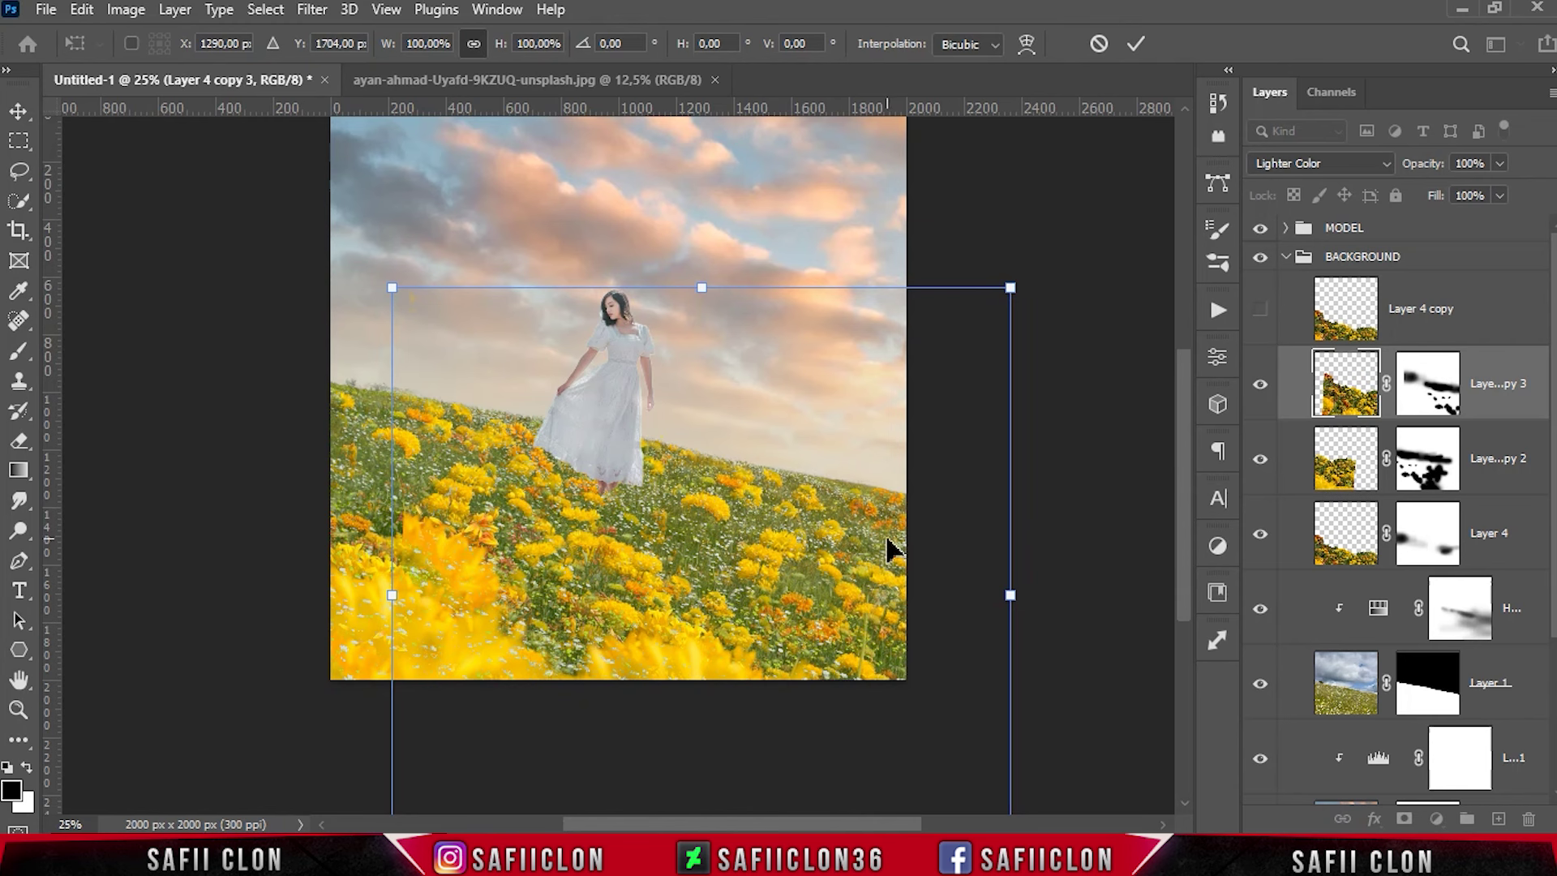
left_click(1136, 44)
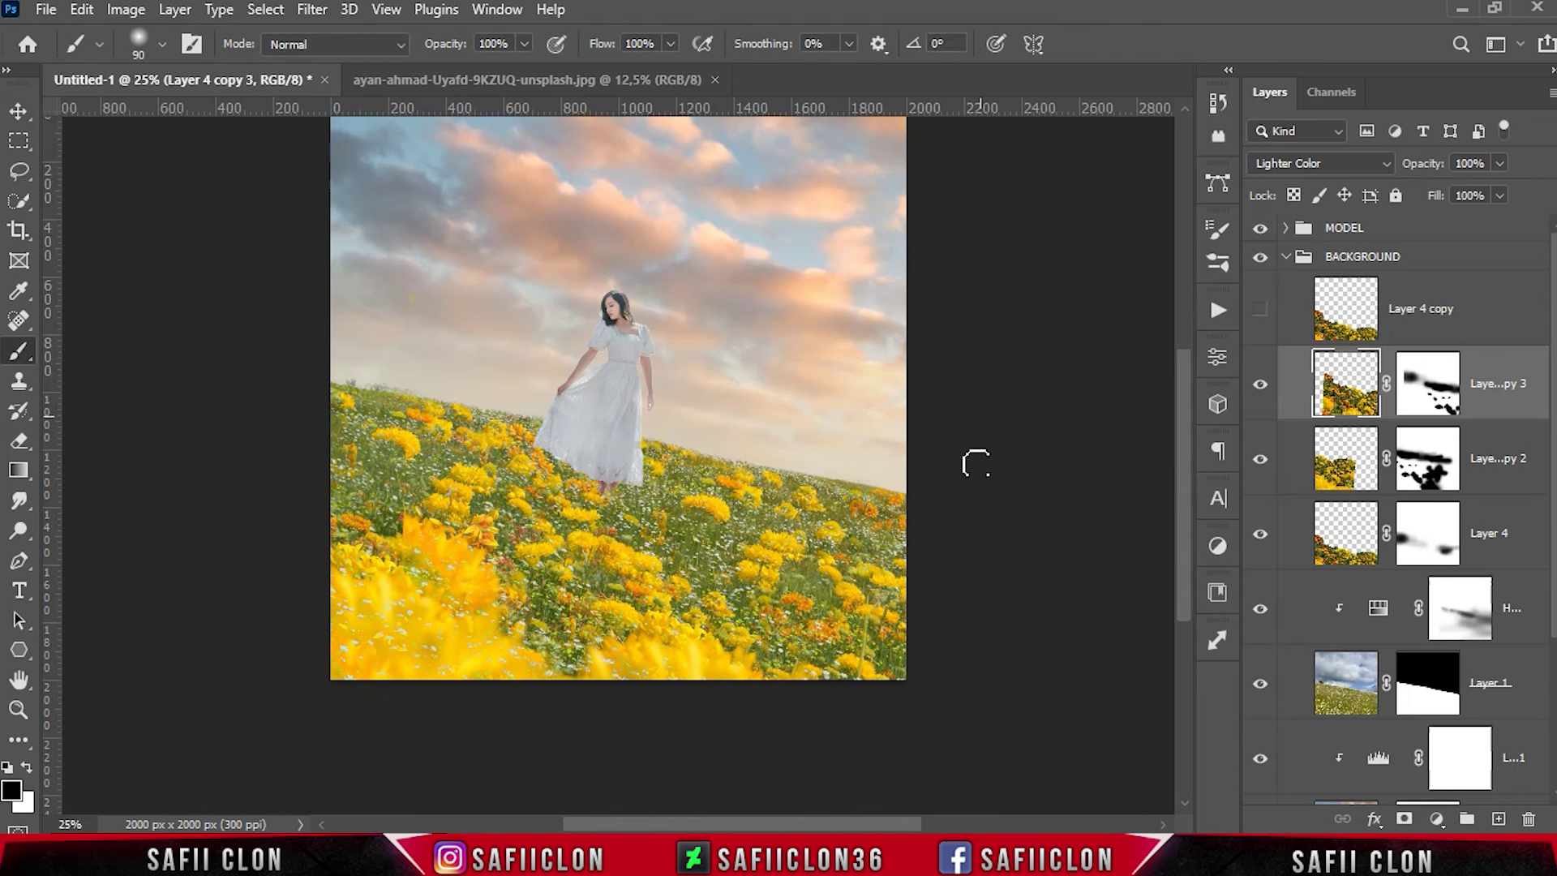
left_click(1430, 387)
key("bracketright")
key("bracketright")
left_click_drag(591, 661, 757, 661)
key("bracketleft")
key("bracketleft")
key("bracketleft")
key("bracketleft")
key("bracketleft")
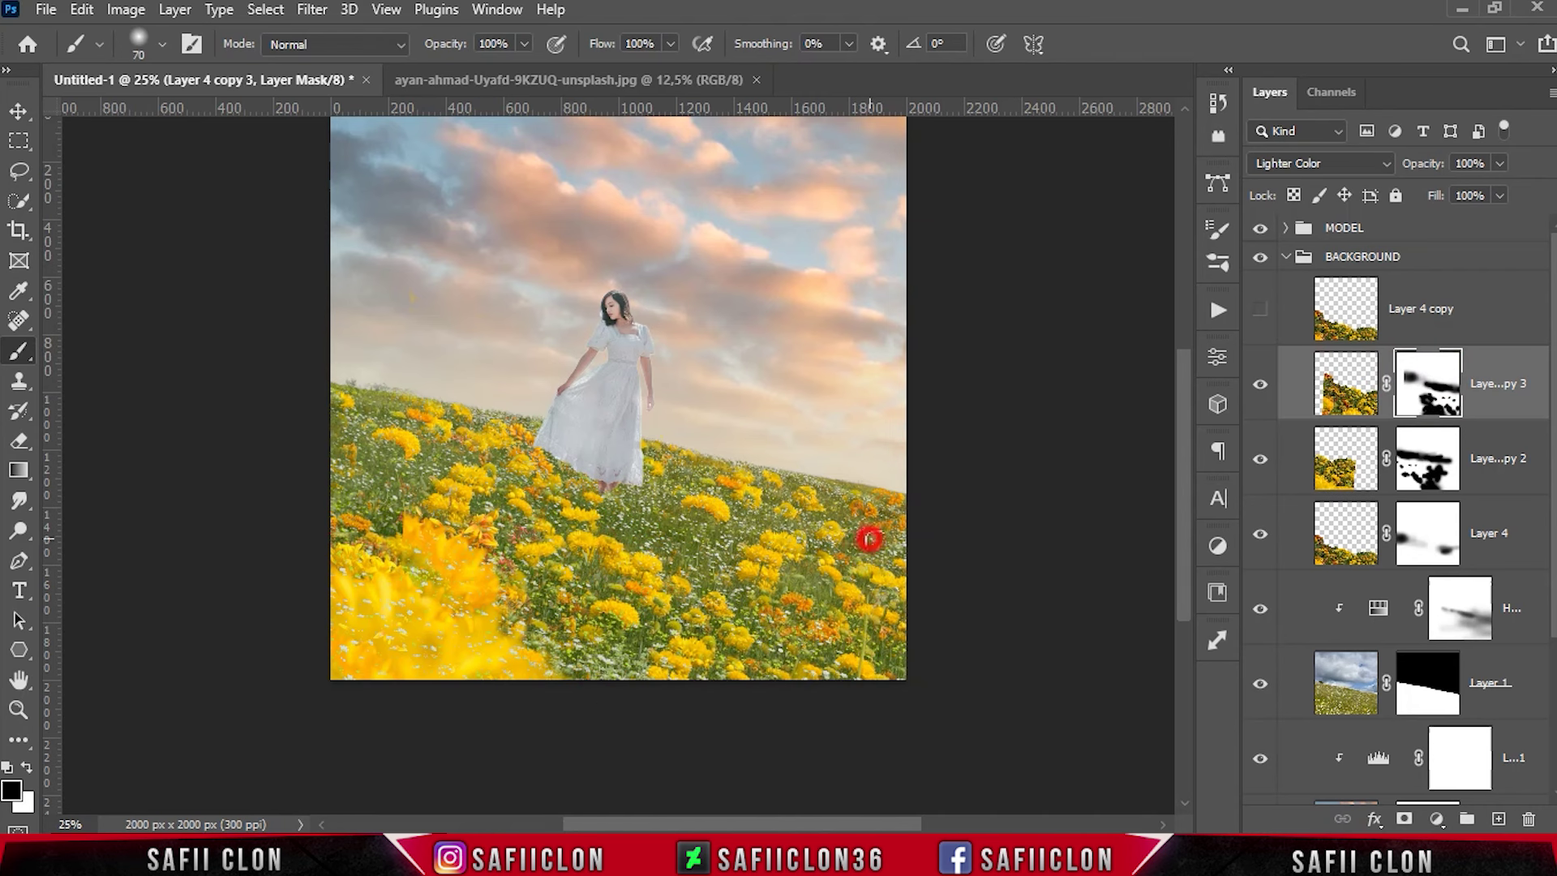
key("bracketright")
key("bracketright")
key("bracketright")
left_click_drag(382, 527, 481, 612)
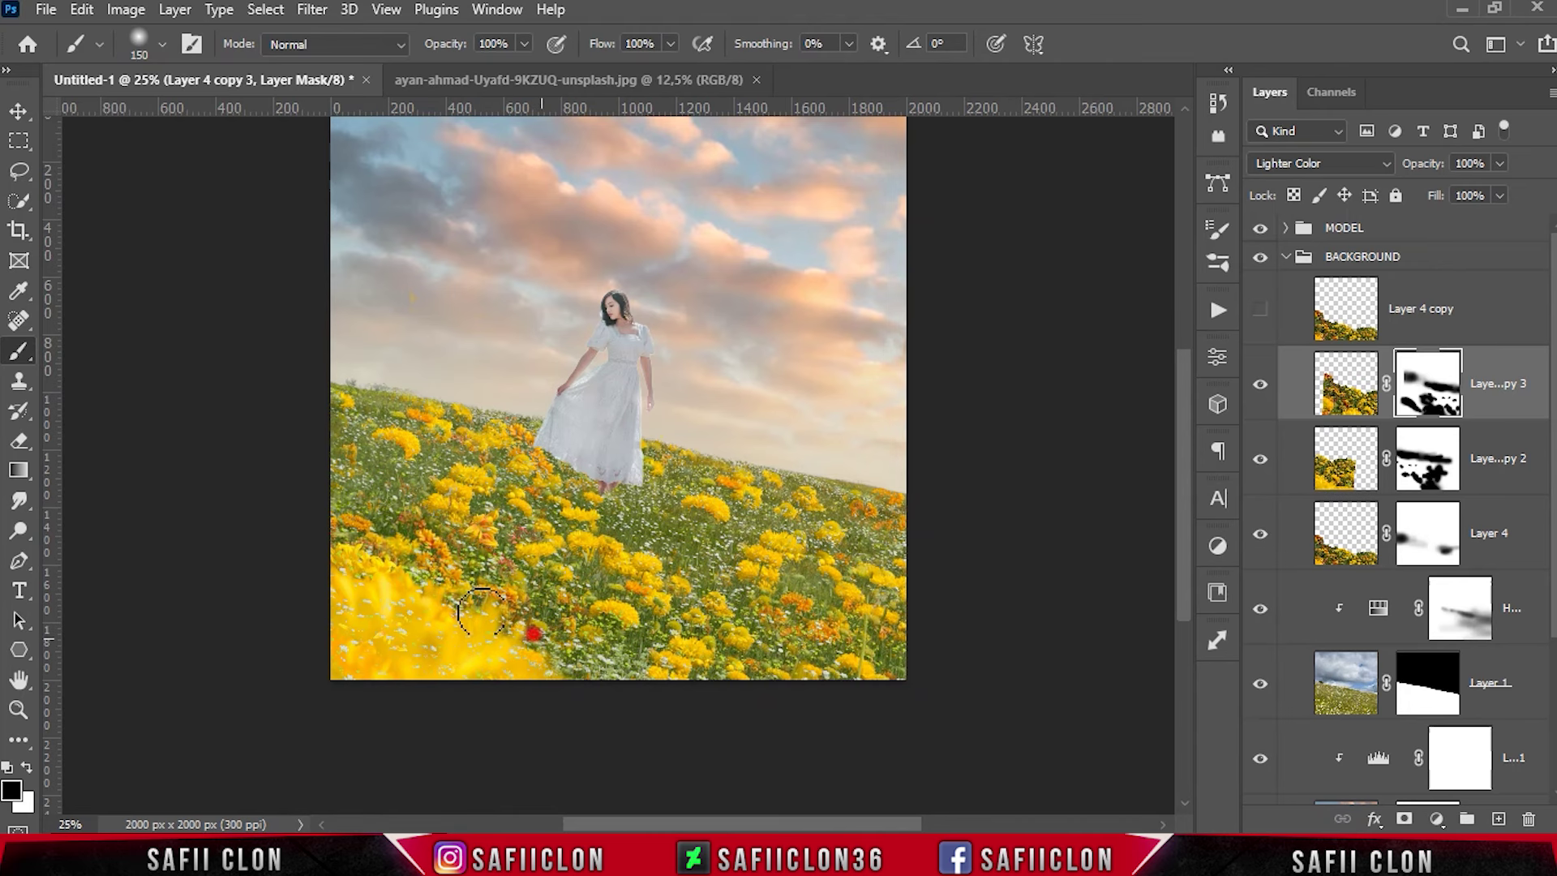
key("bracketright")
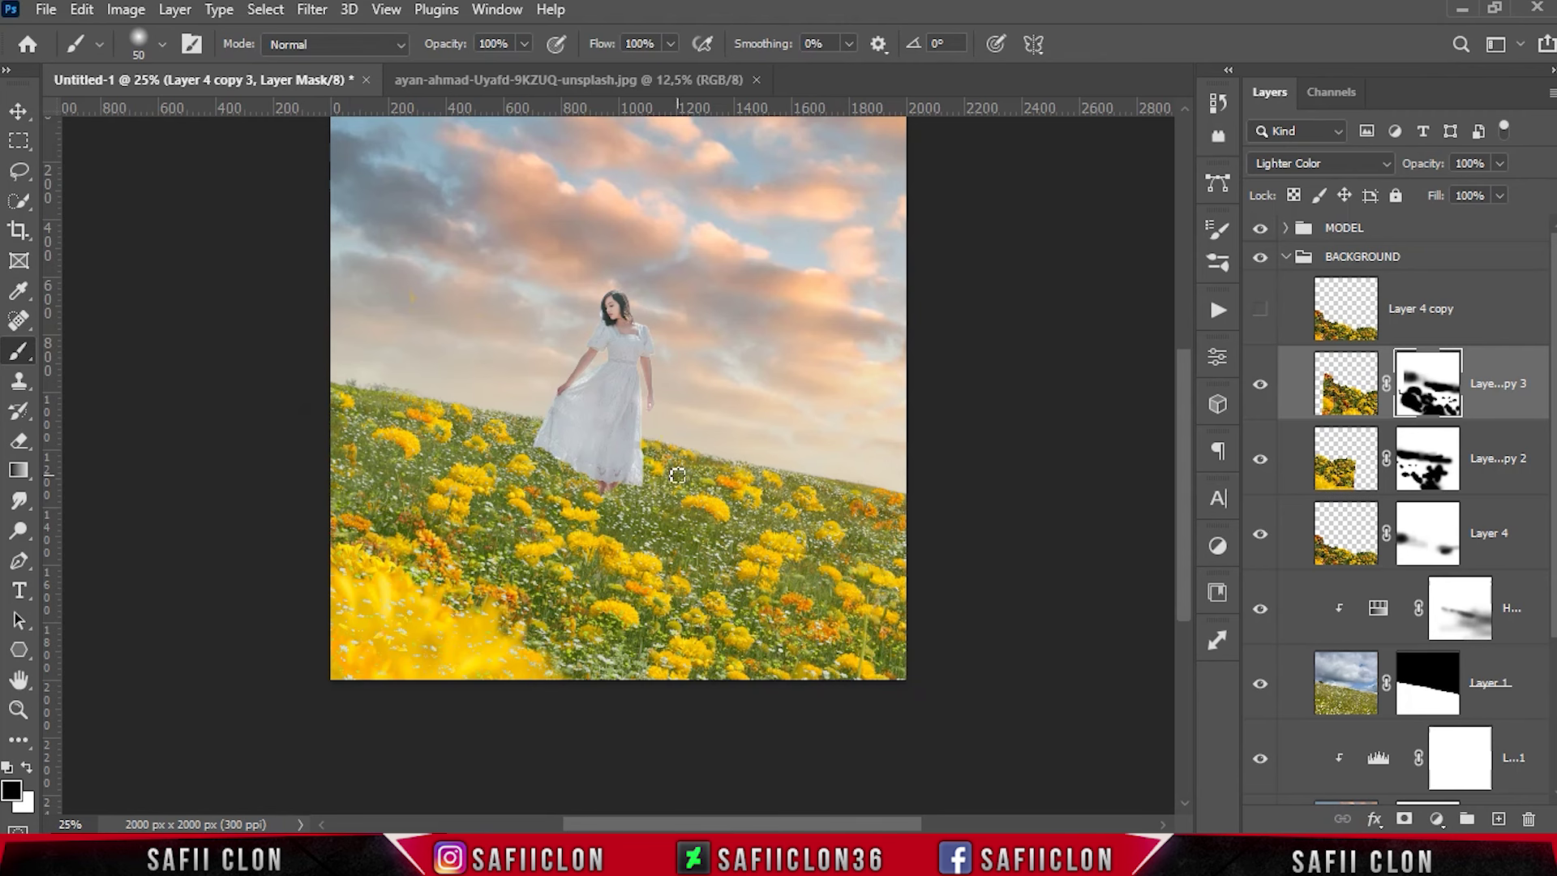
Step: Toggle Layer 4 copy 3 to compare and turn Layer 4 copy back on
left_click(1260, 384)
left_click(1260, 383)
left_click(1260, 383)
left_click(1480, 319)
left_click(1260, 309)
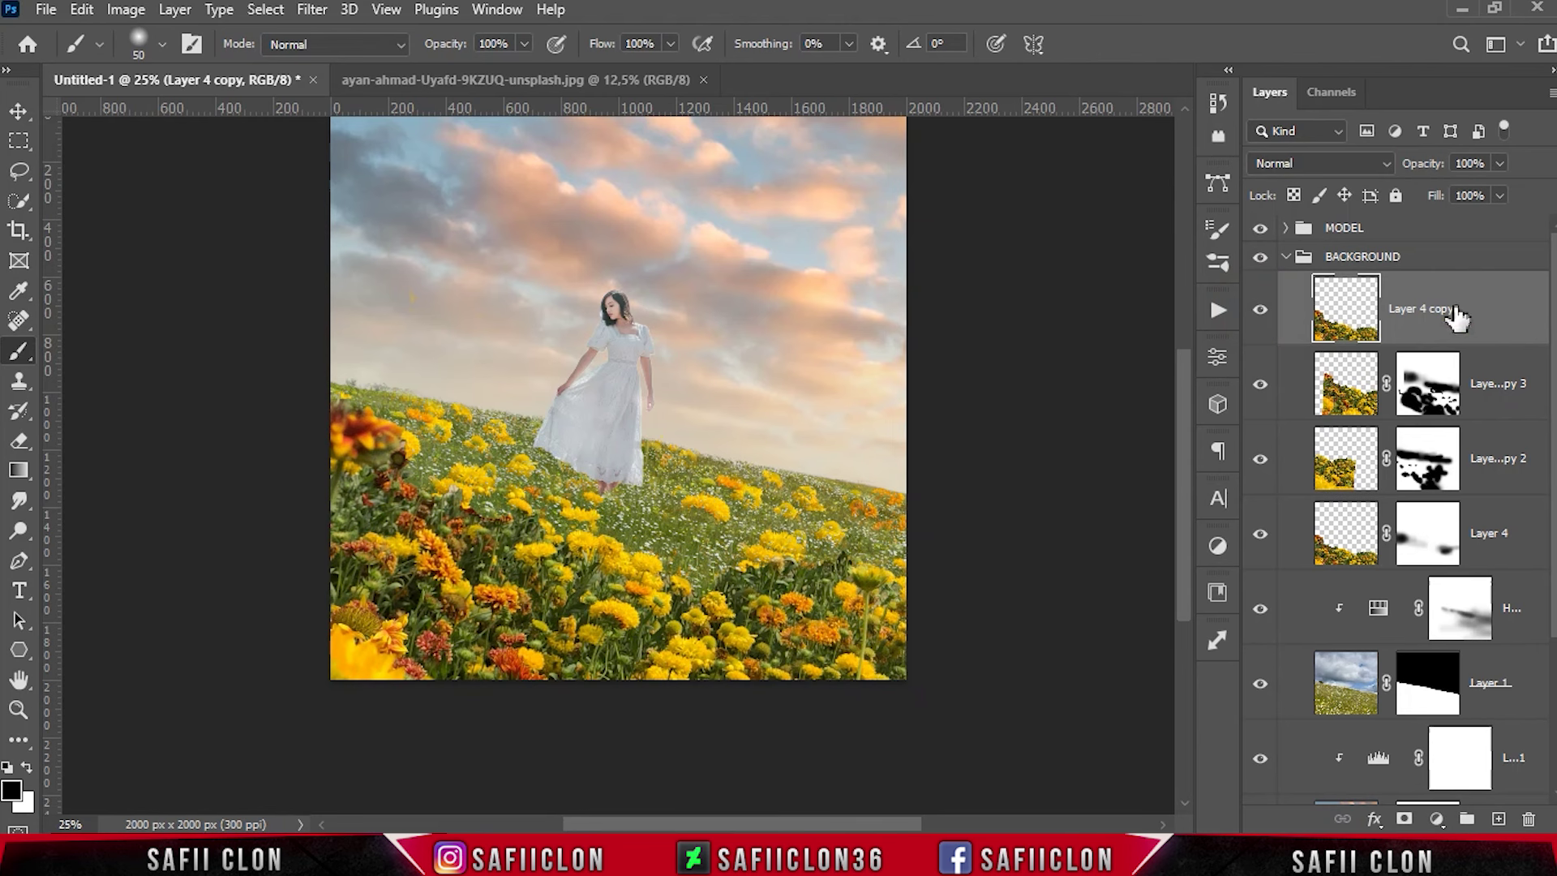
Step: Move Layer 4 copy below Layer 4, add a mask, and set up a low-opacity Soft Round brush
left_click_drag(1468, 321, 1458, 565)
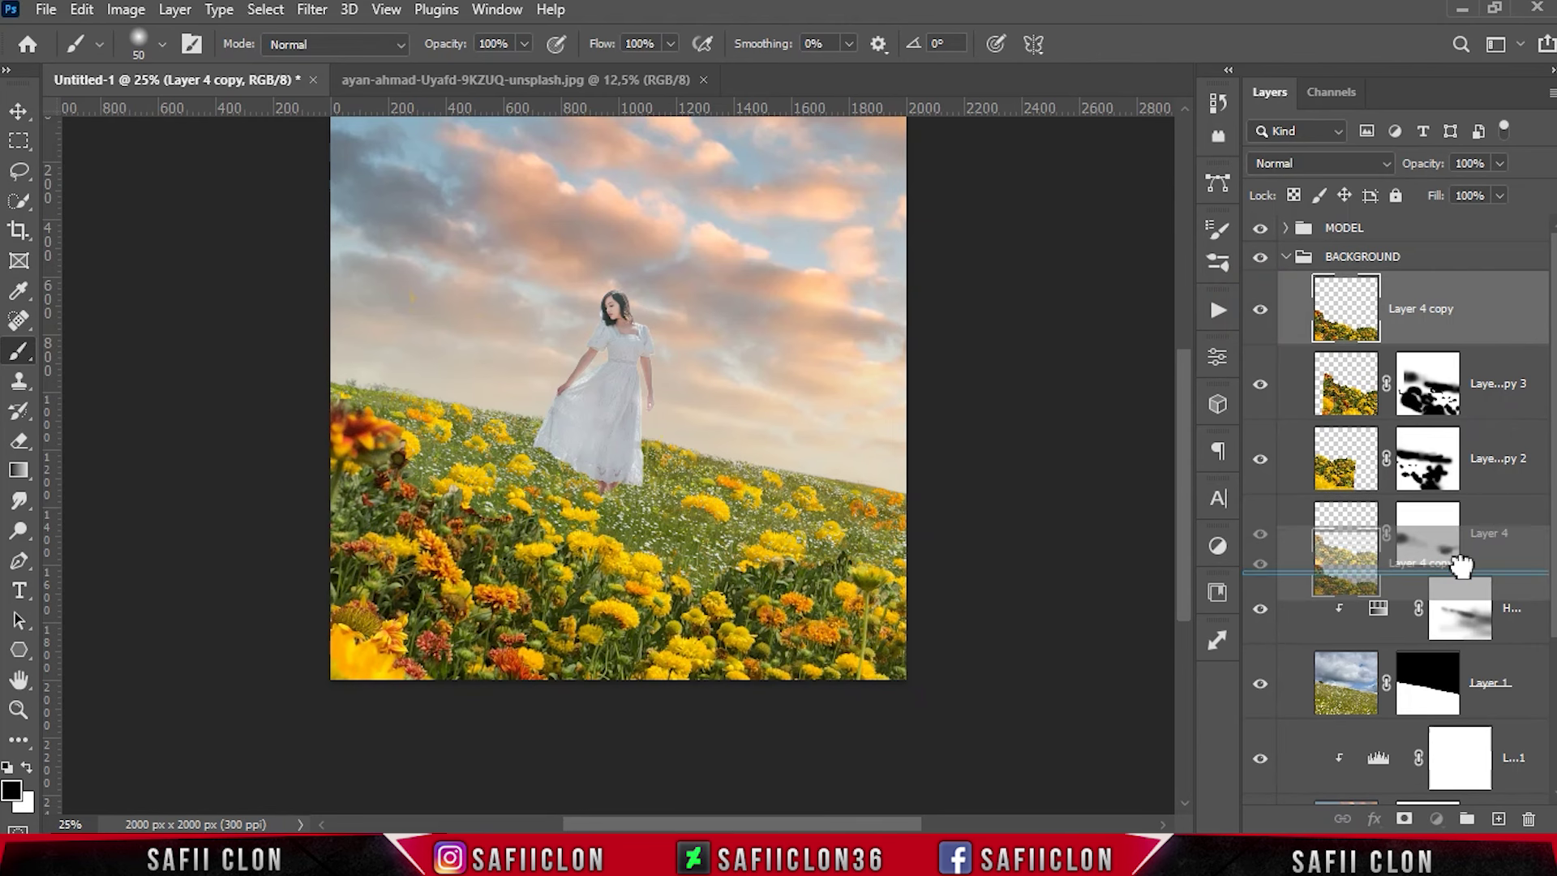
left_click(1405, 819)
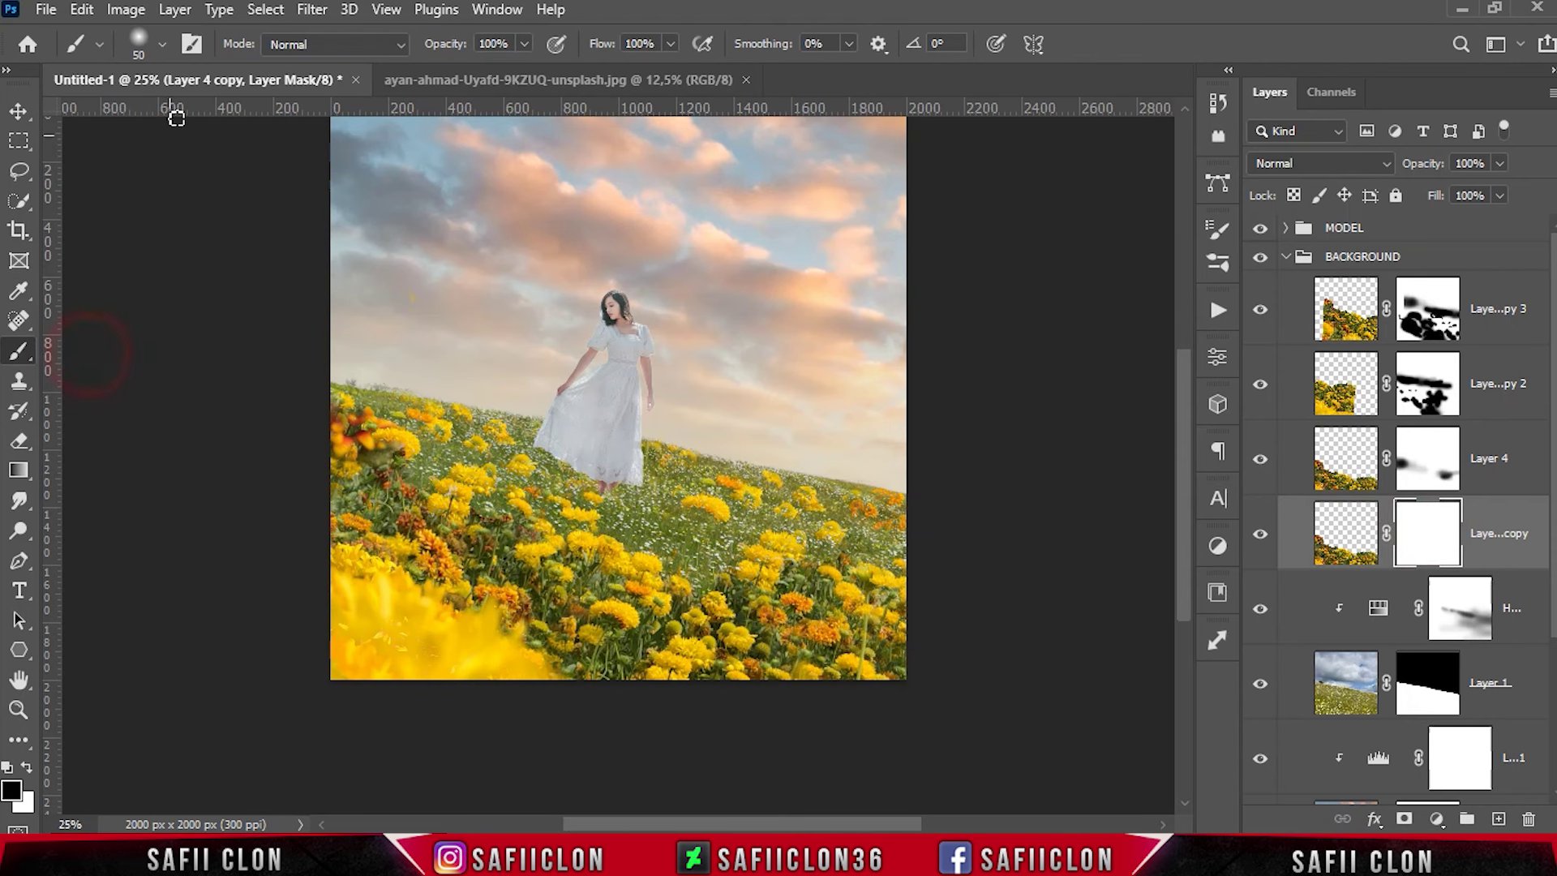
left_click(162, 44)
left_click(138, 345)
left_click_drag(166, 122, 220, 126)
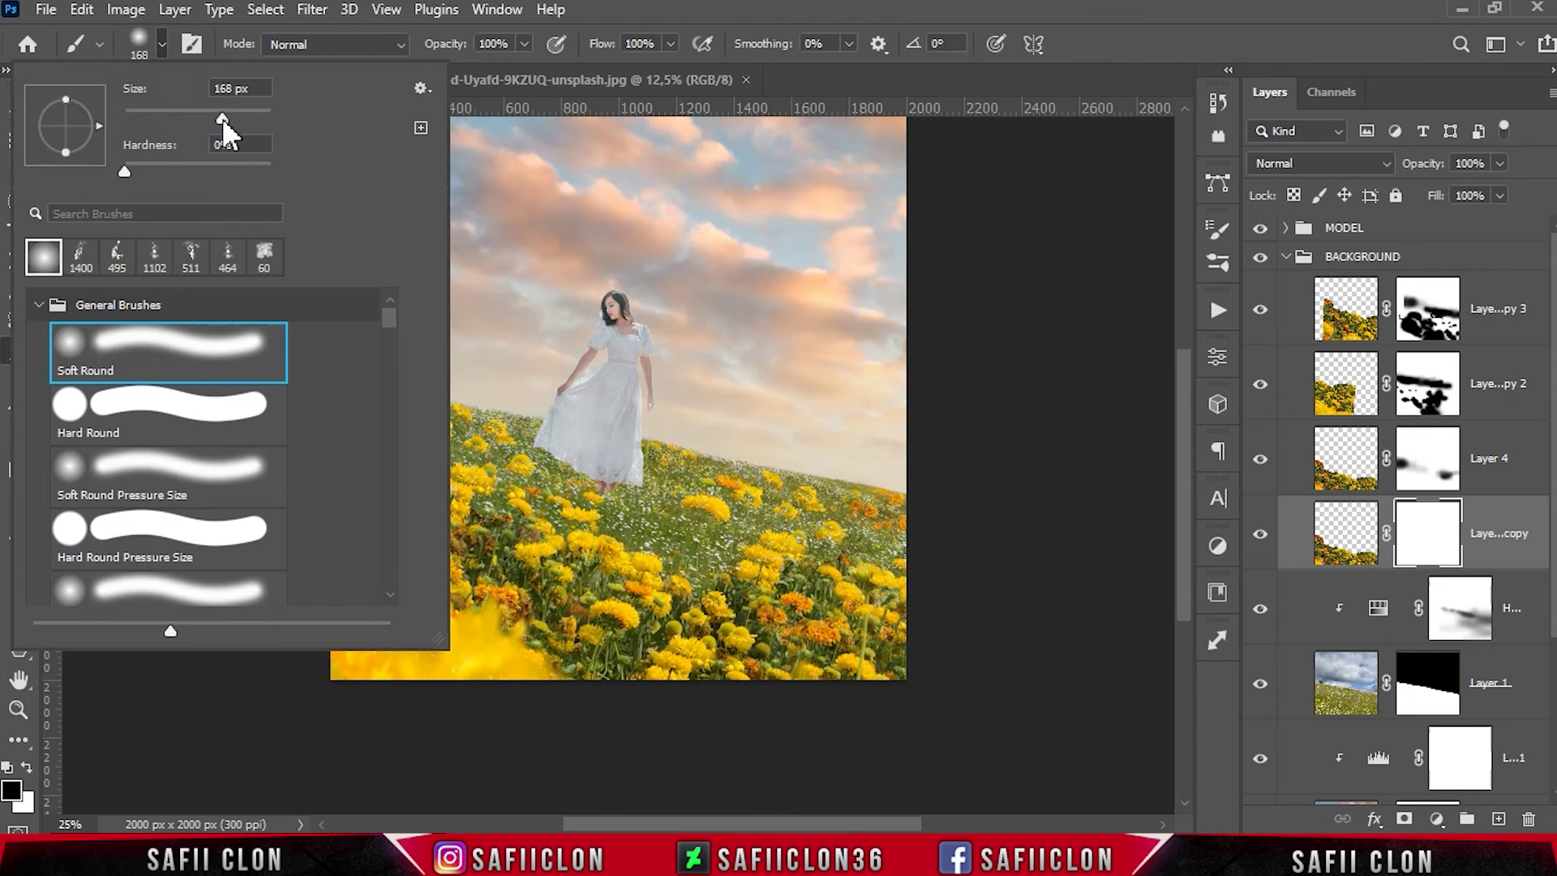
key("Return")
left_click(524, 44)
left_click_drag(526, 69, 517, 72)
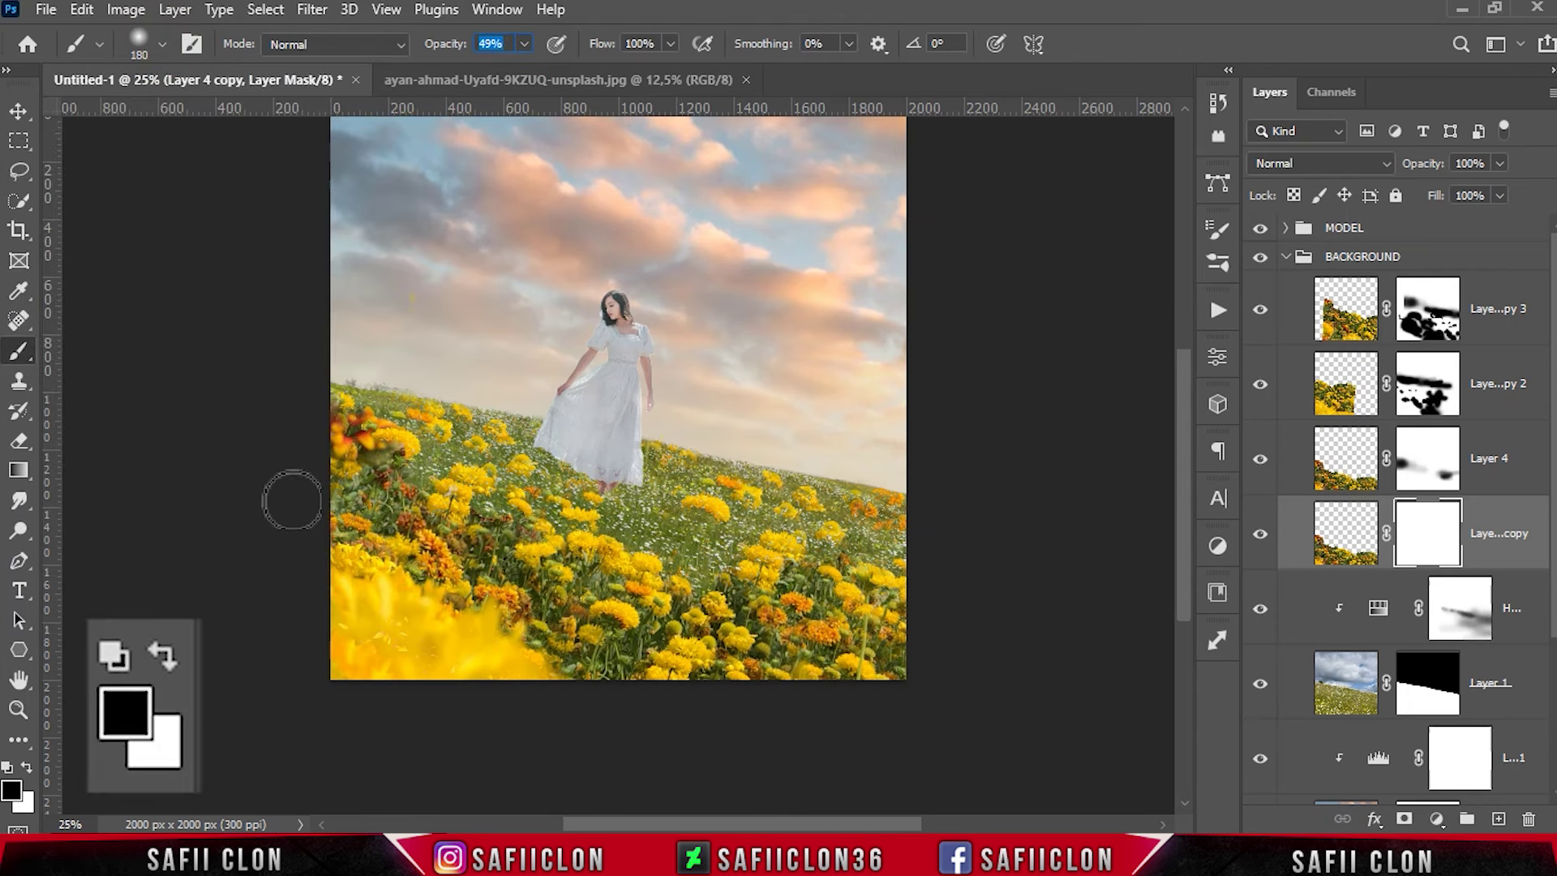
Step: Paint faint black at 13% opacity over the lower foreground flowers on the mask
key("bracketright")
key("bracketright")
key("bracketright")
left_click_drag(893, 584, 757, 603)
left_click(493, 507)
left_click(524, 44)
left_click_drag(503, 69, 486, 70)
key("bracketleft")
left_click(400, 485)
left_click_drag(390, 485, 633, 641)
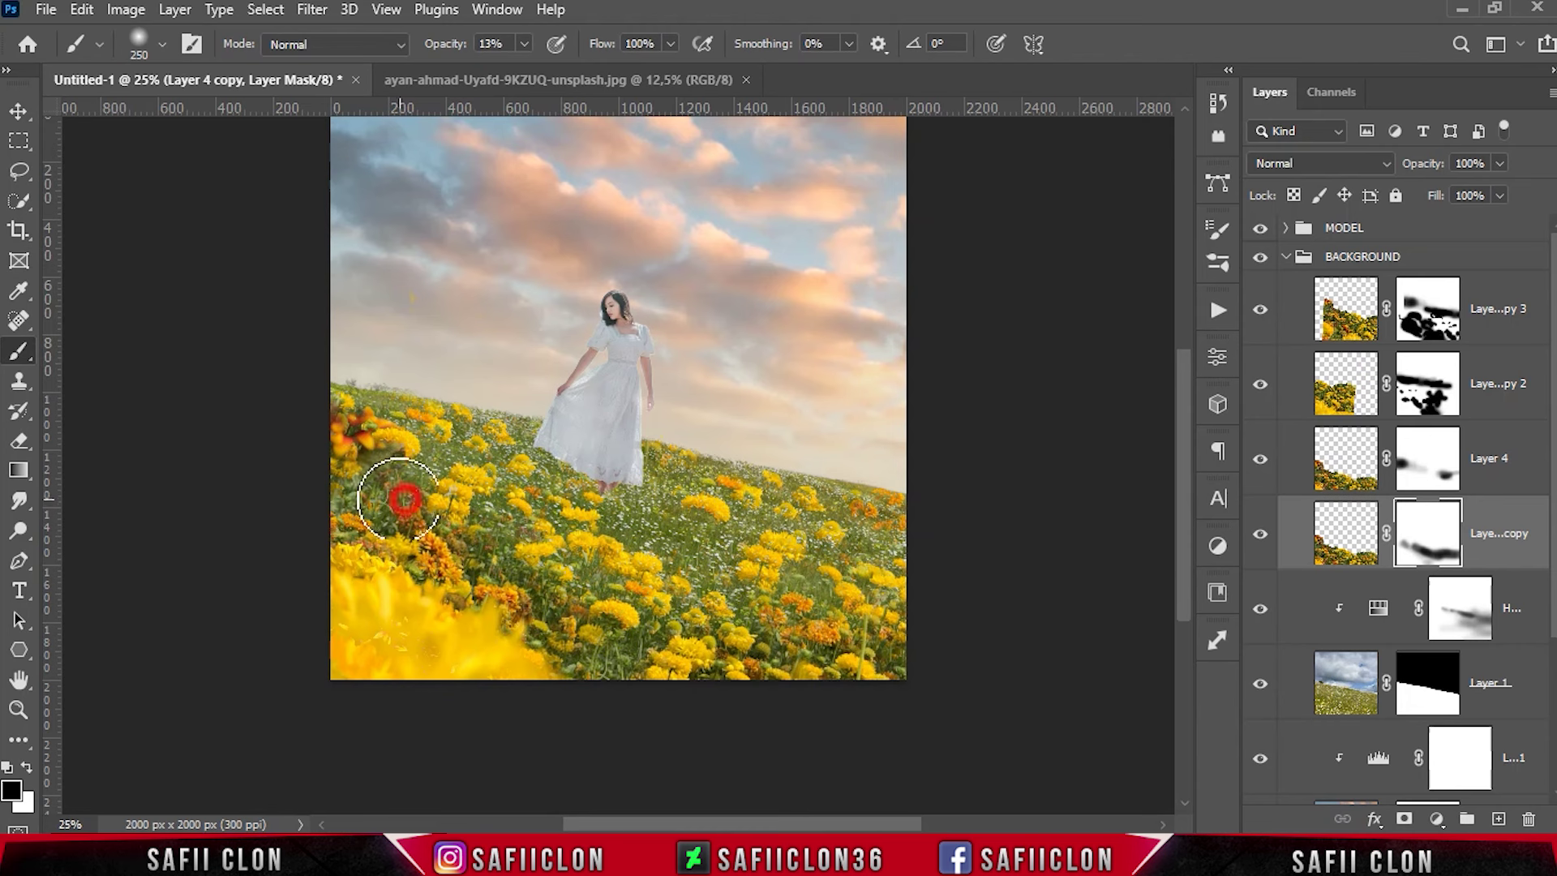
Step: Fade the lower-right and lower-left flowers, undo the last stroke, and select all four flower layers
key("bracketleft")
key("bracketleft")
key("bracketleft")
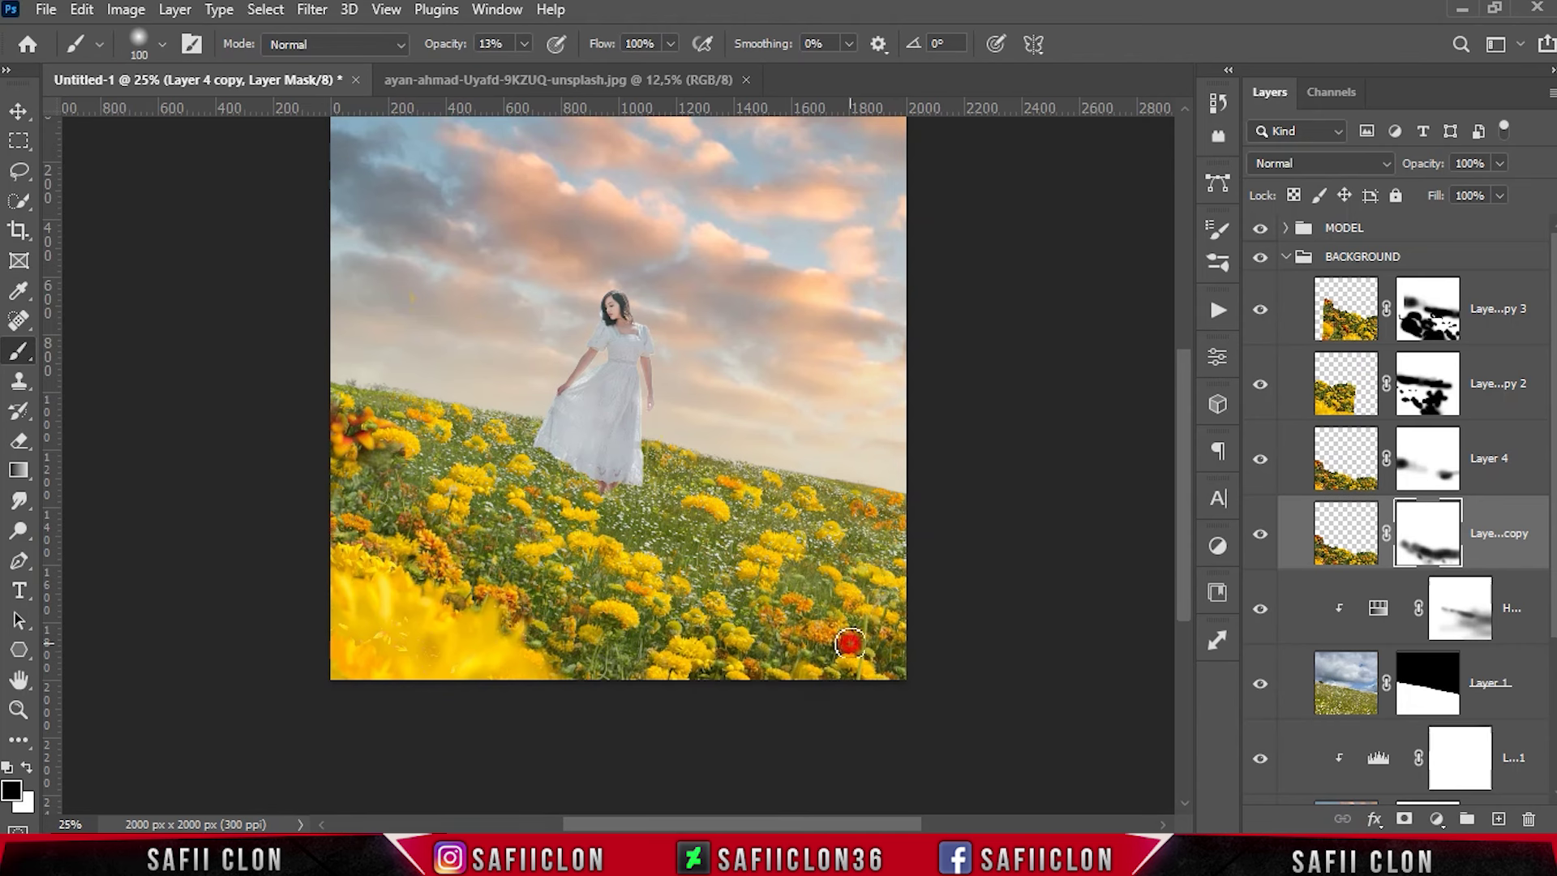
left_click_drag(783, 653, 897, 660)
key("bracketleft")
key("bracketleft")
key("bracketleft")
left_click(391, 535)
key("bracketright")
key("bracketright")
key("bracketright")
left_click_drag(349, 434, 389, 519)
key("ctrl+z")
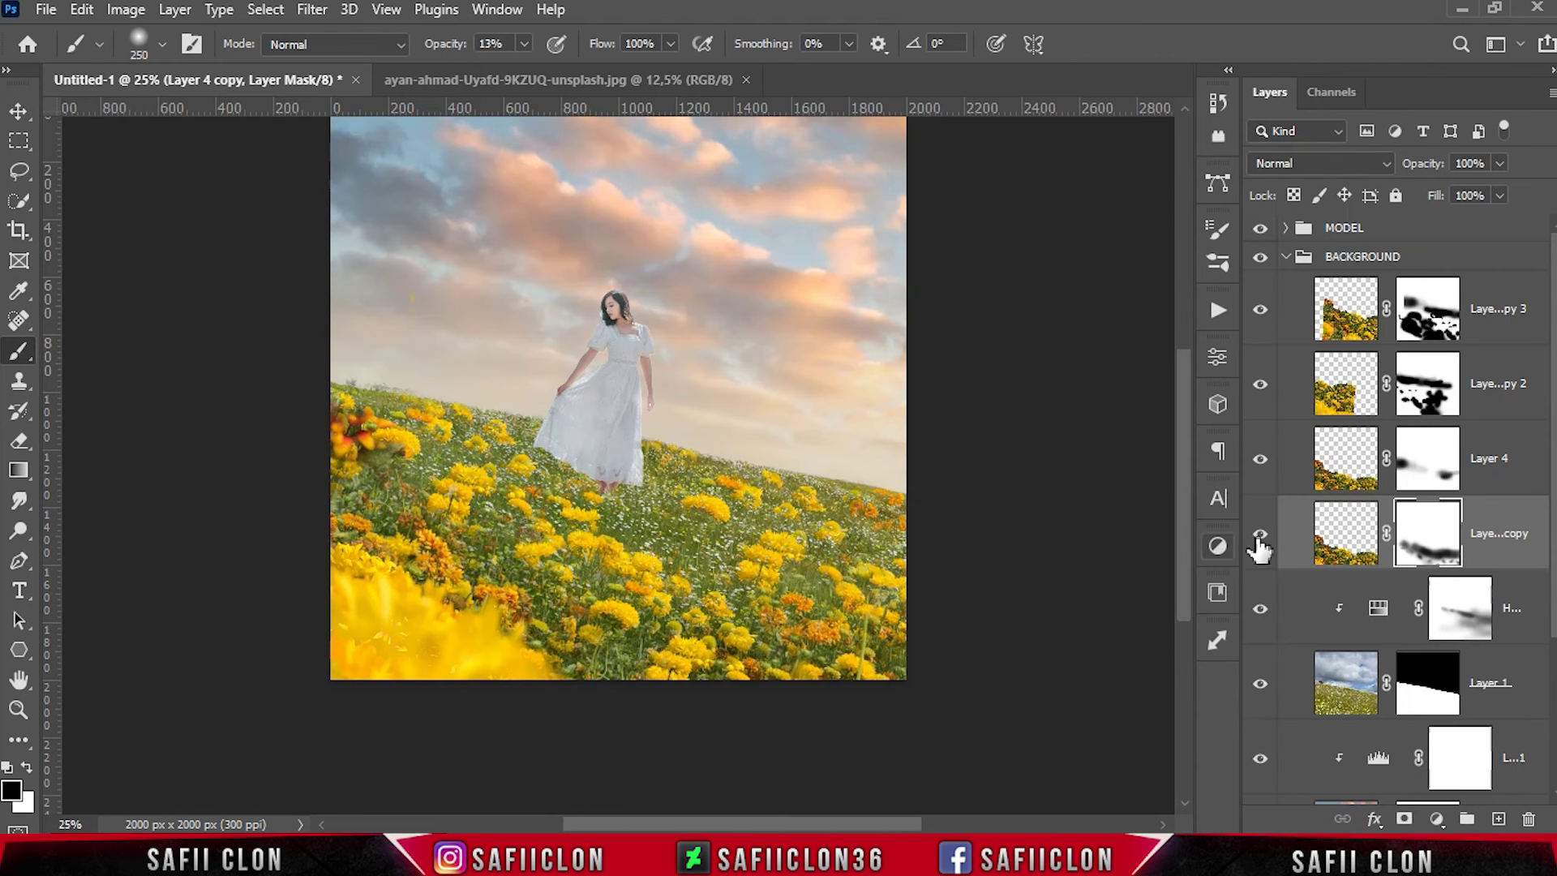
left_click(1502, 333, "shift")
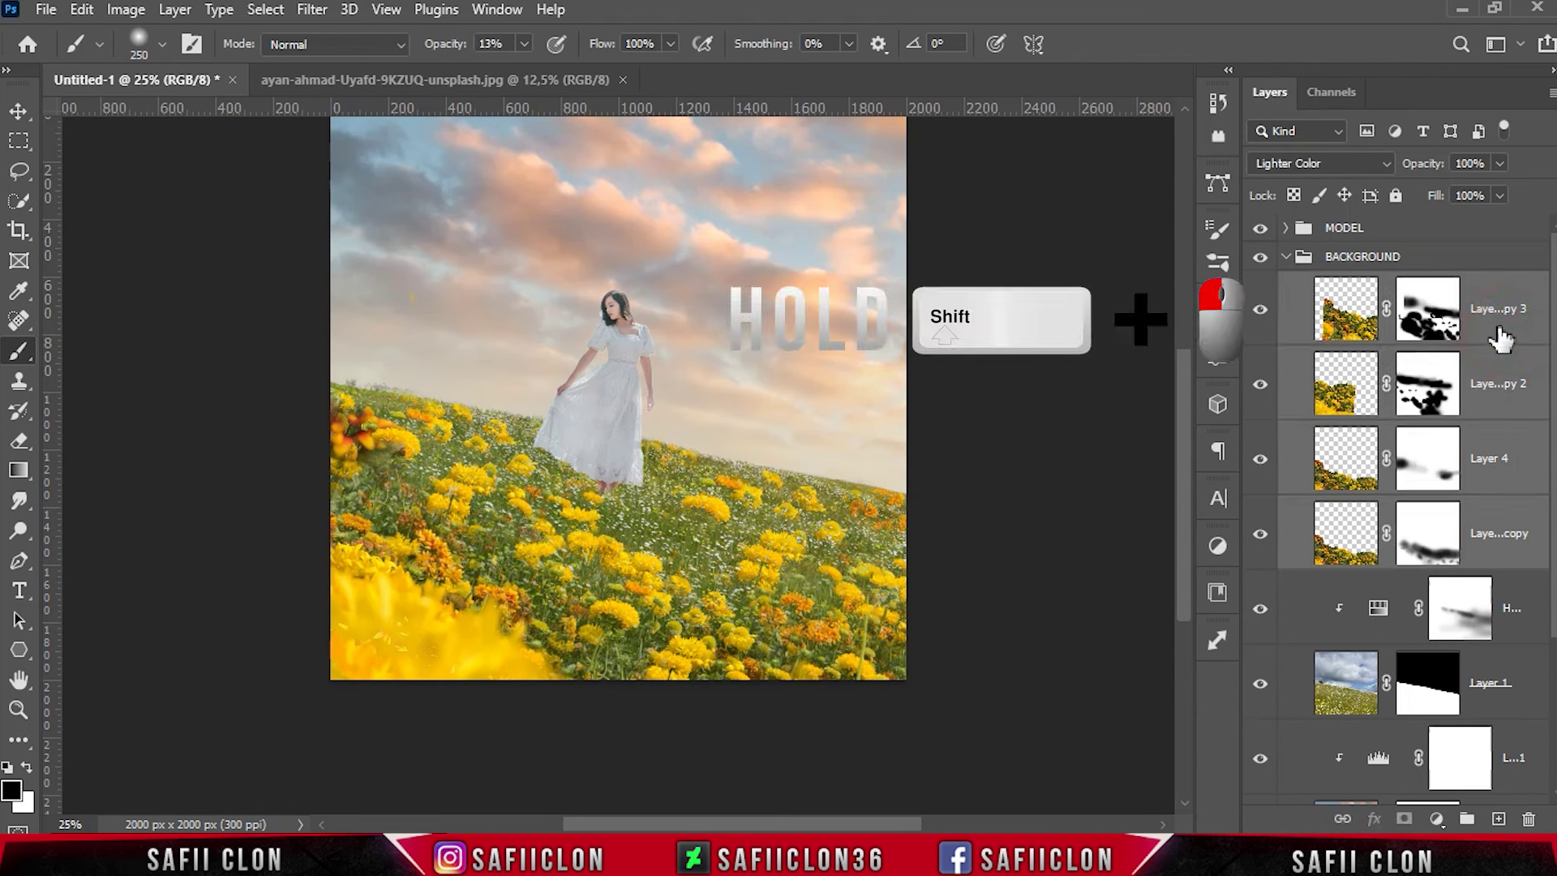
Step: Group the four flower layers as FLOWERS, toggle it to check, then select BACKGROUND
right_click(1501, 332)
left_click(1292, 158)
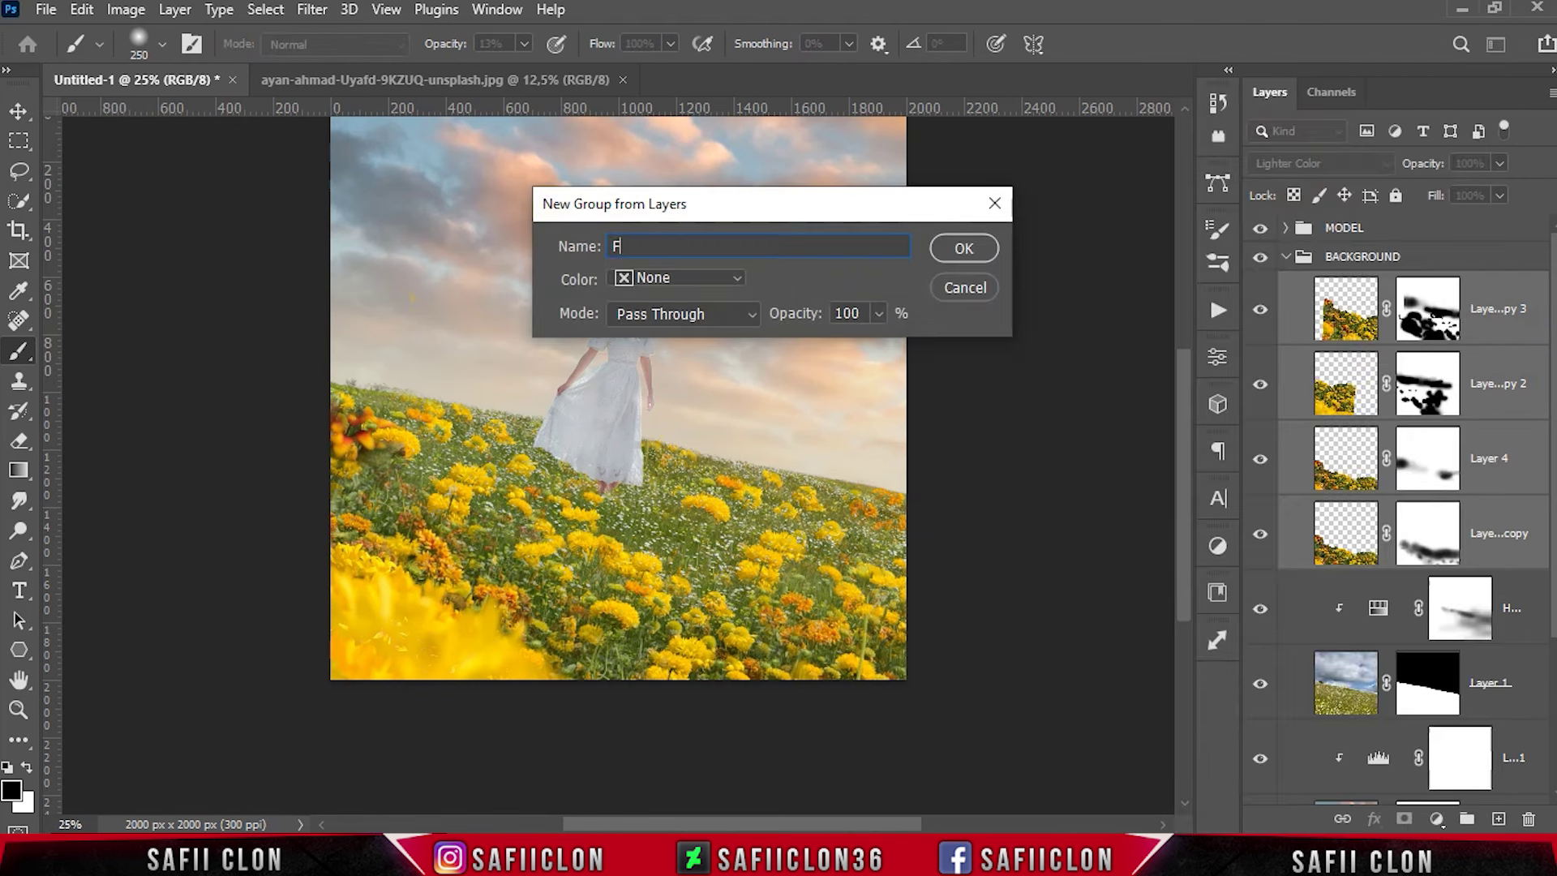
left_click(966, 249)
left_click(1261, 286)
left_click(1261, 286)
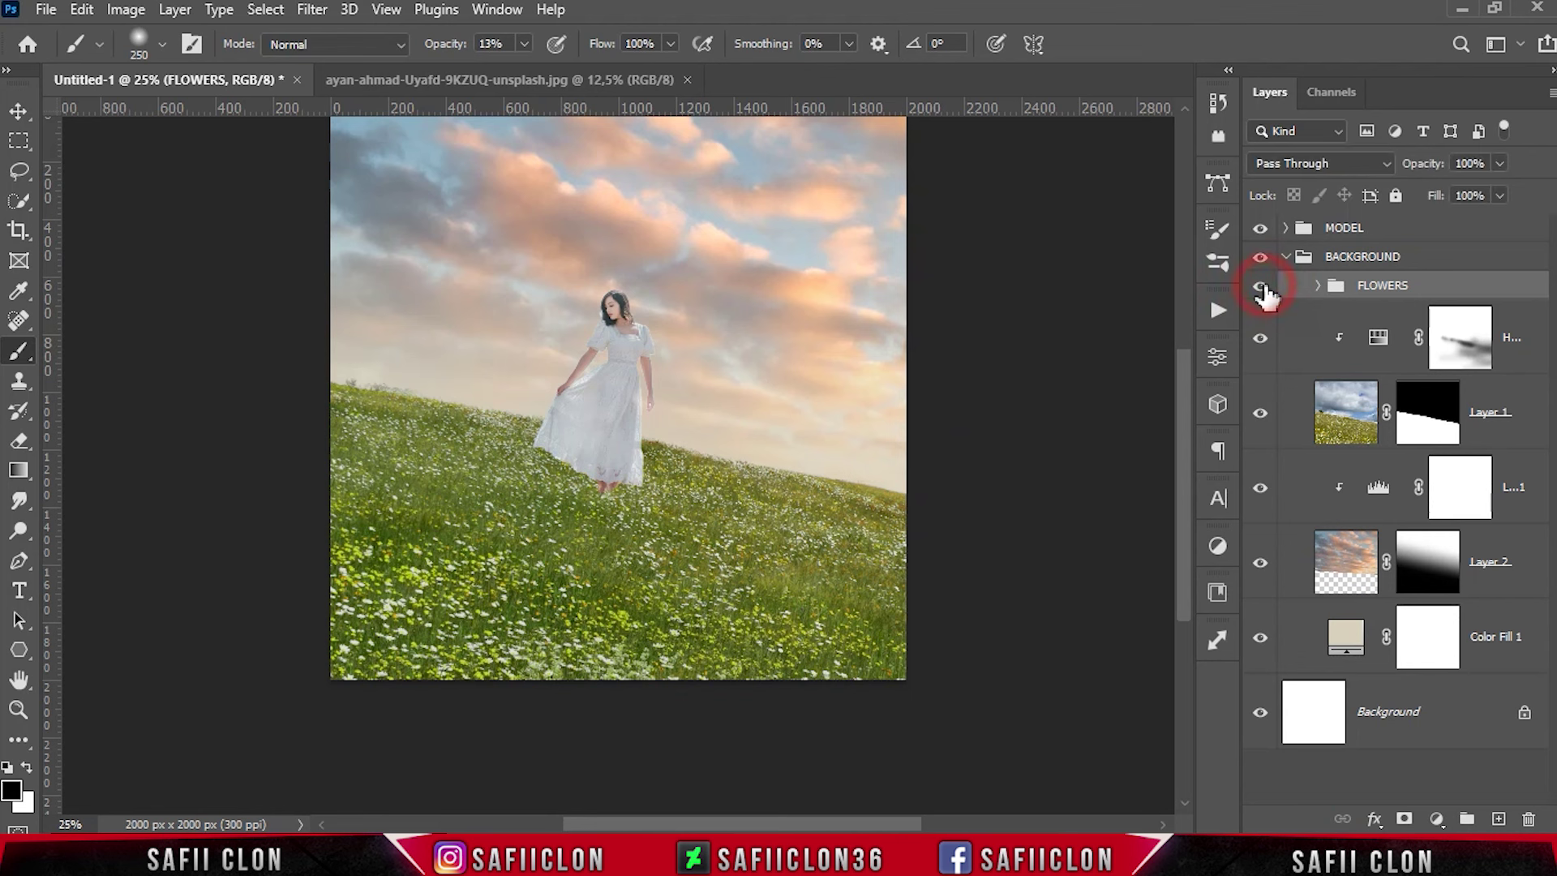
left_click(1434, 260)
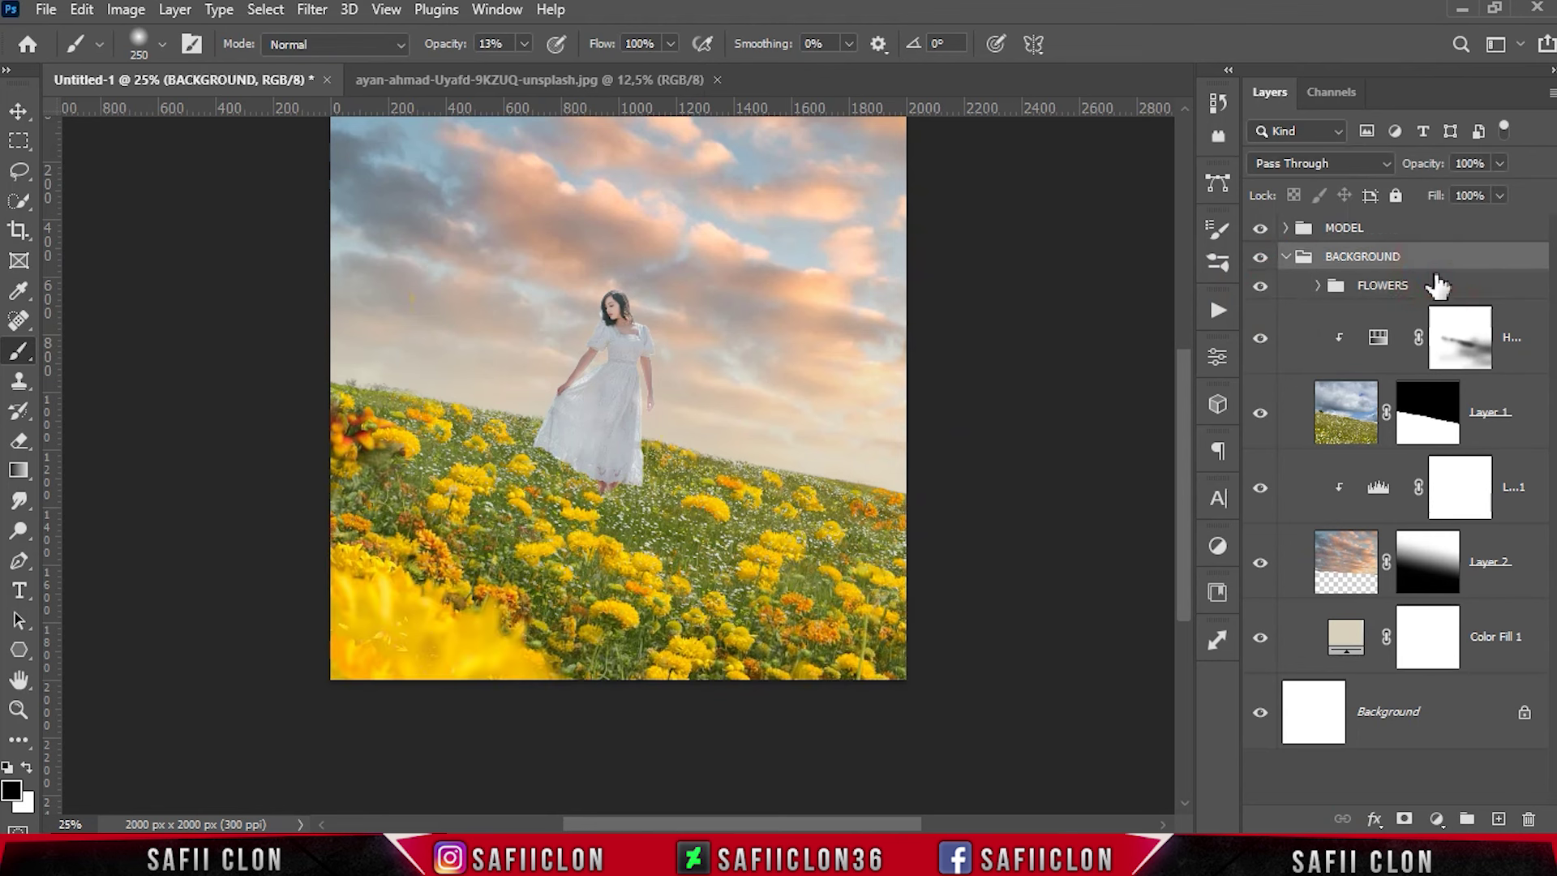
left_click(1437, 819)
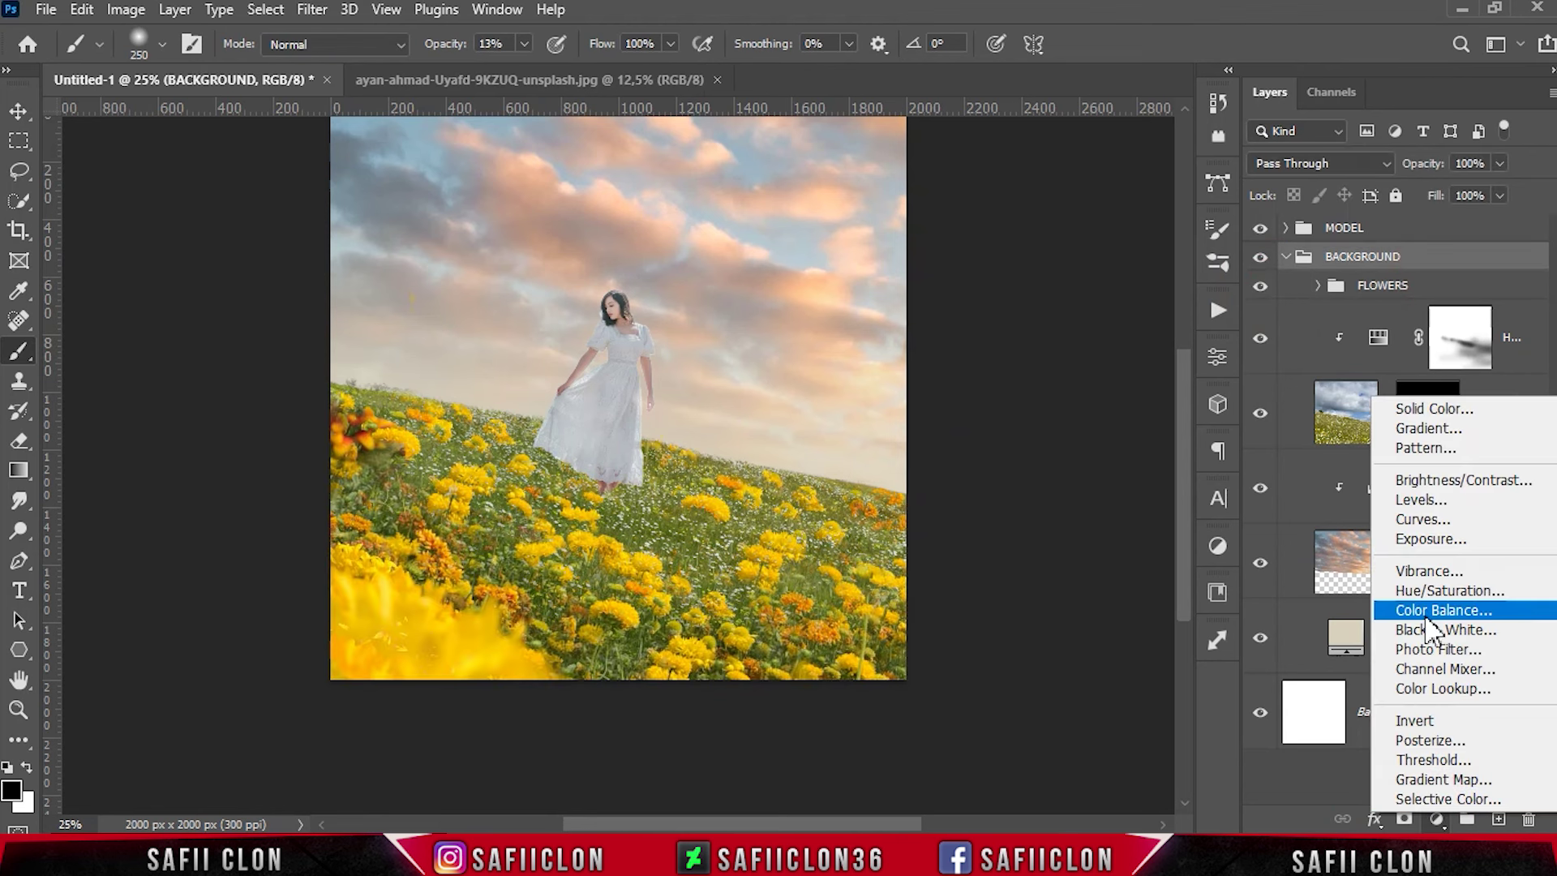
Step: Add a Color Balance layer clipped to FLOWERS and shift its shadows +4 toward blue
left_click(1428, 614)
left_click(1020, 800)
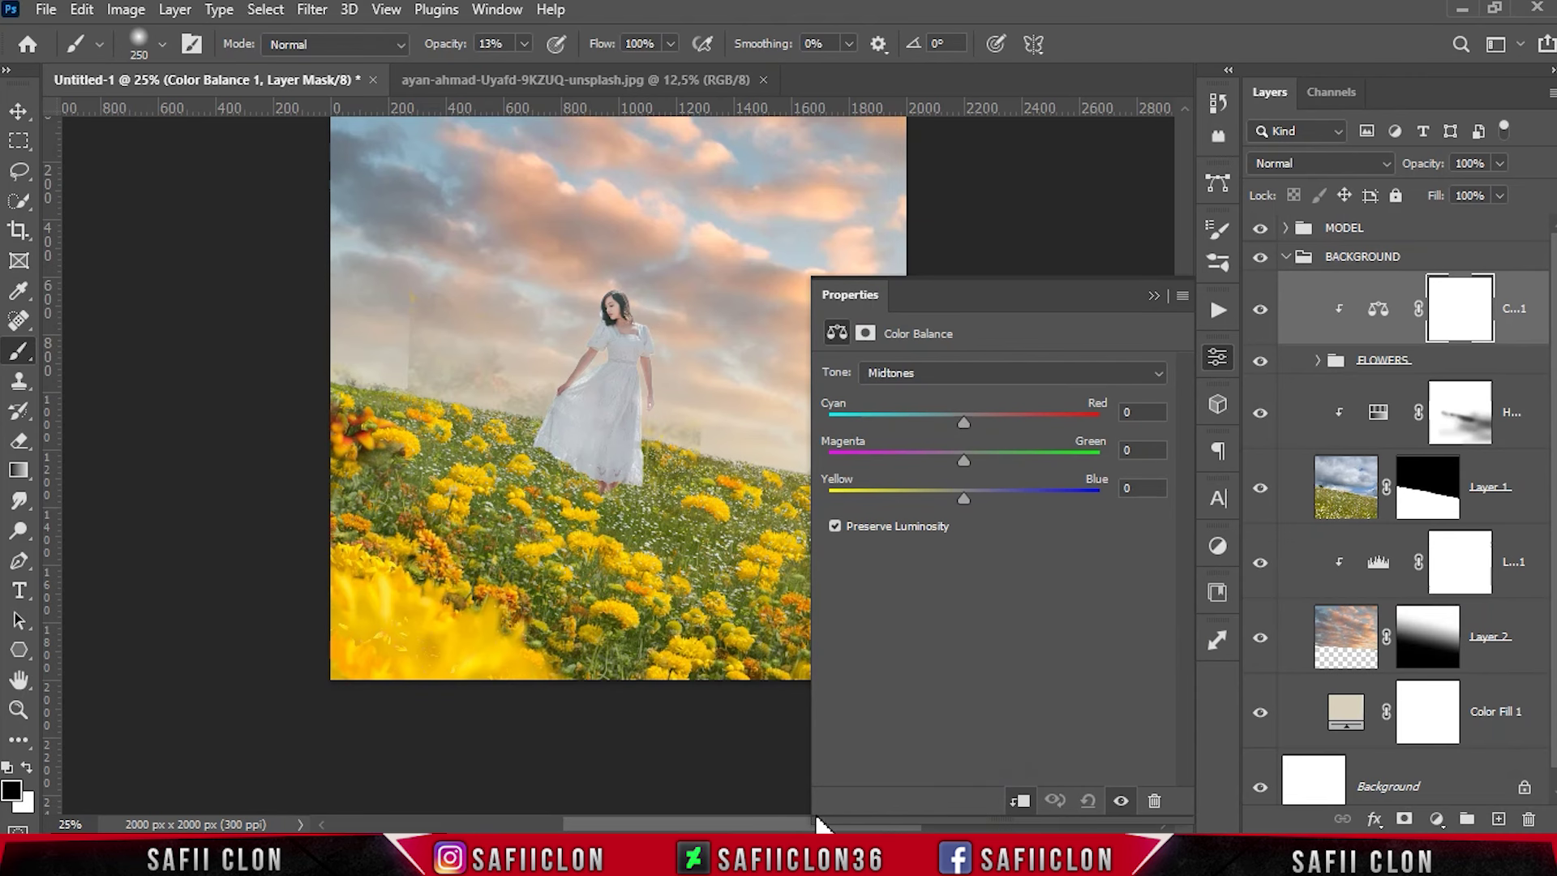
scroll(818, 823, "right", 4)
left_click(972, 372)
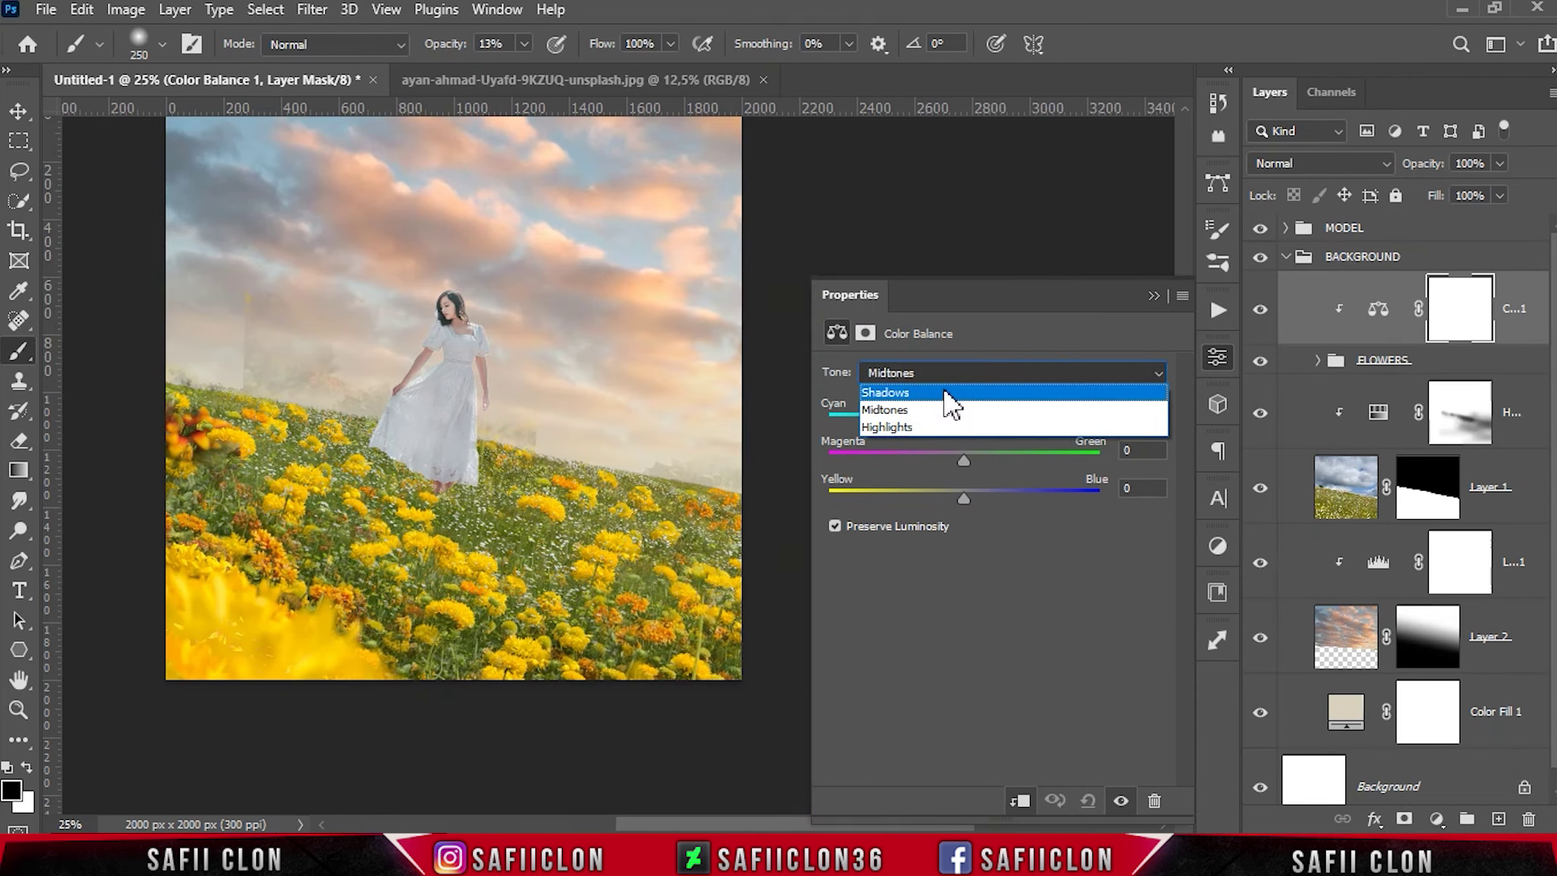
left_click(945, 389)
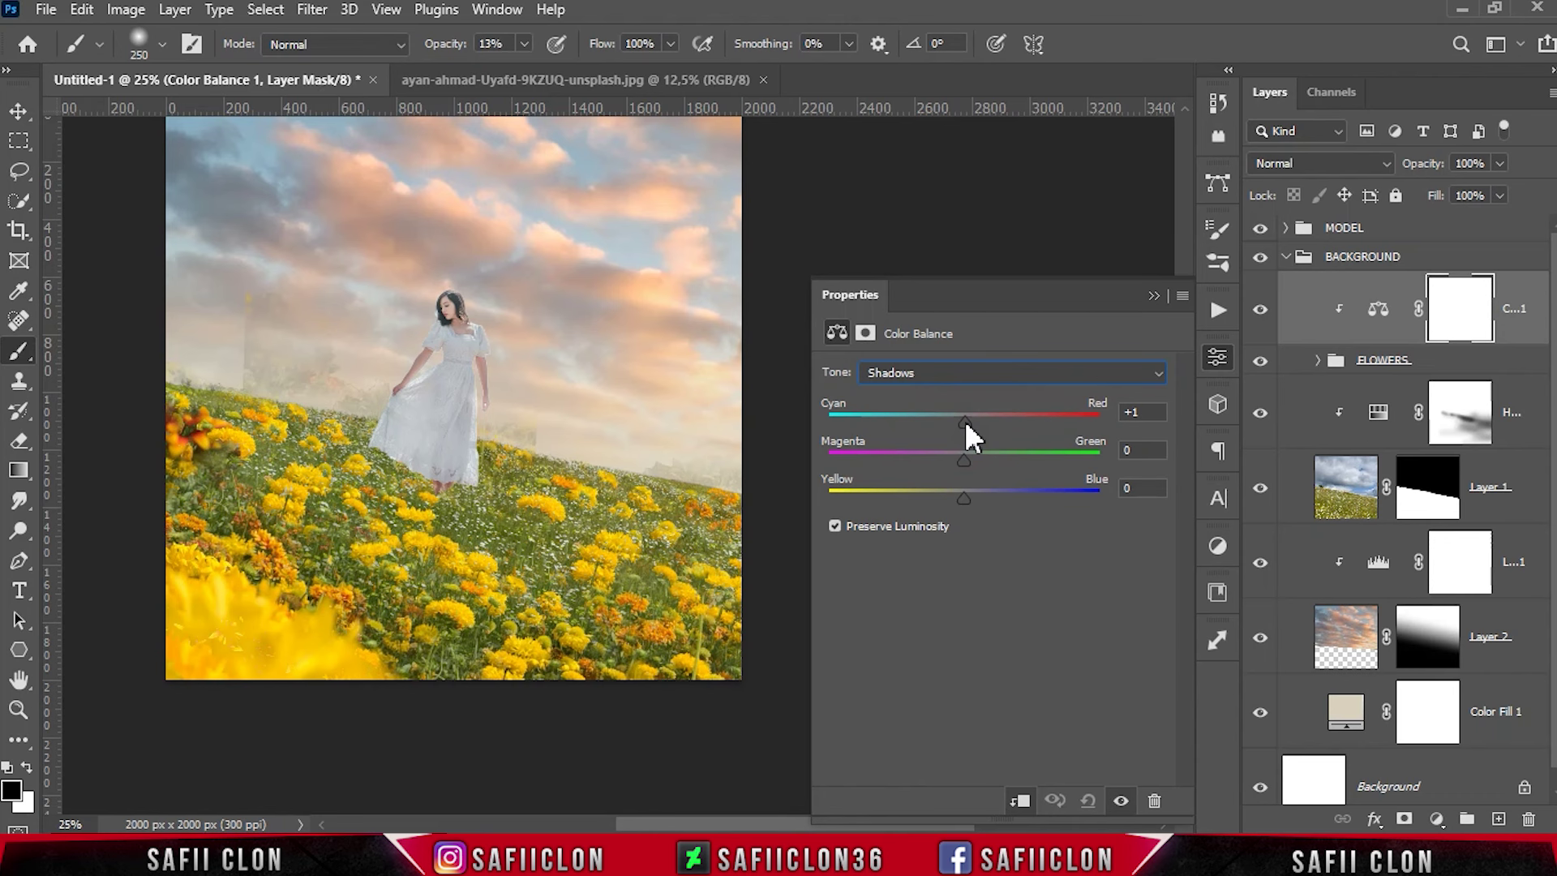
left_click_drag(961, 499, 970, 501)
Step: Shift the Color Balance midtones to −24 toward yellow, then toggle the layer to compare
left_click(978, 369)
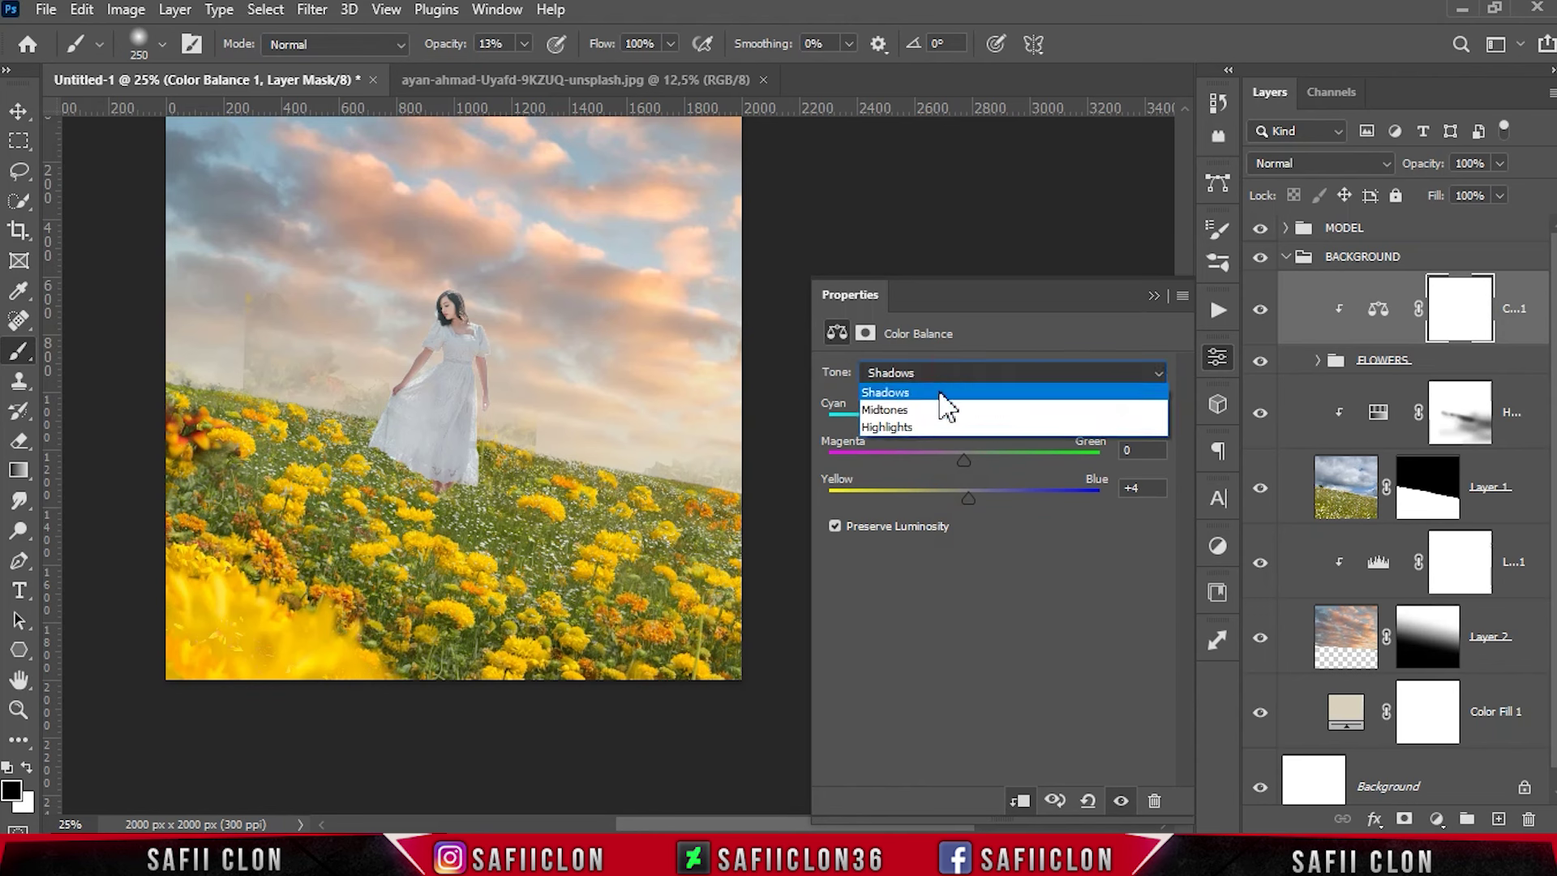
left_click(945, 410)
left_click_drag(963, 421, 937, 495)
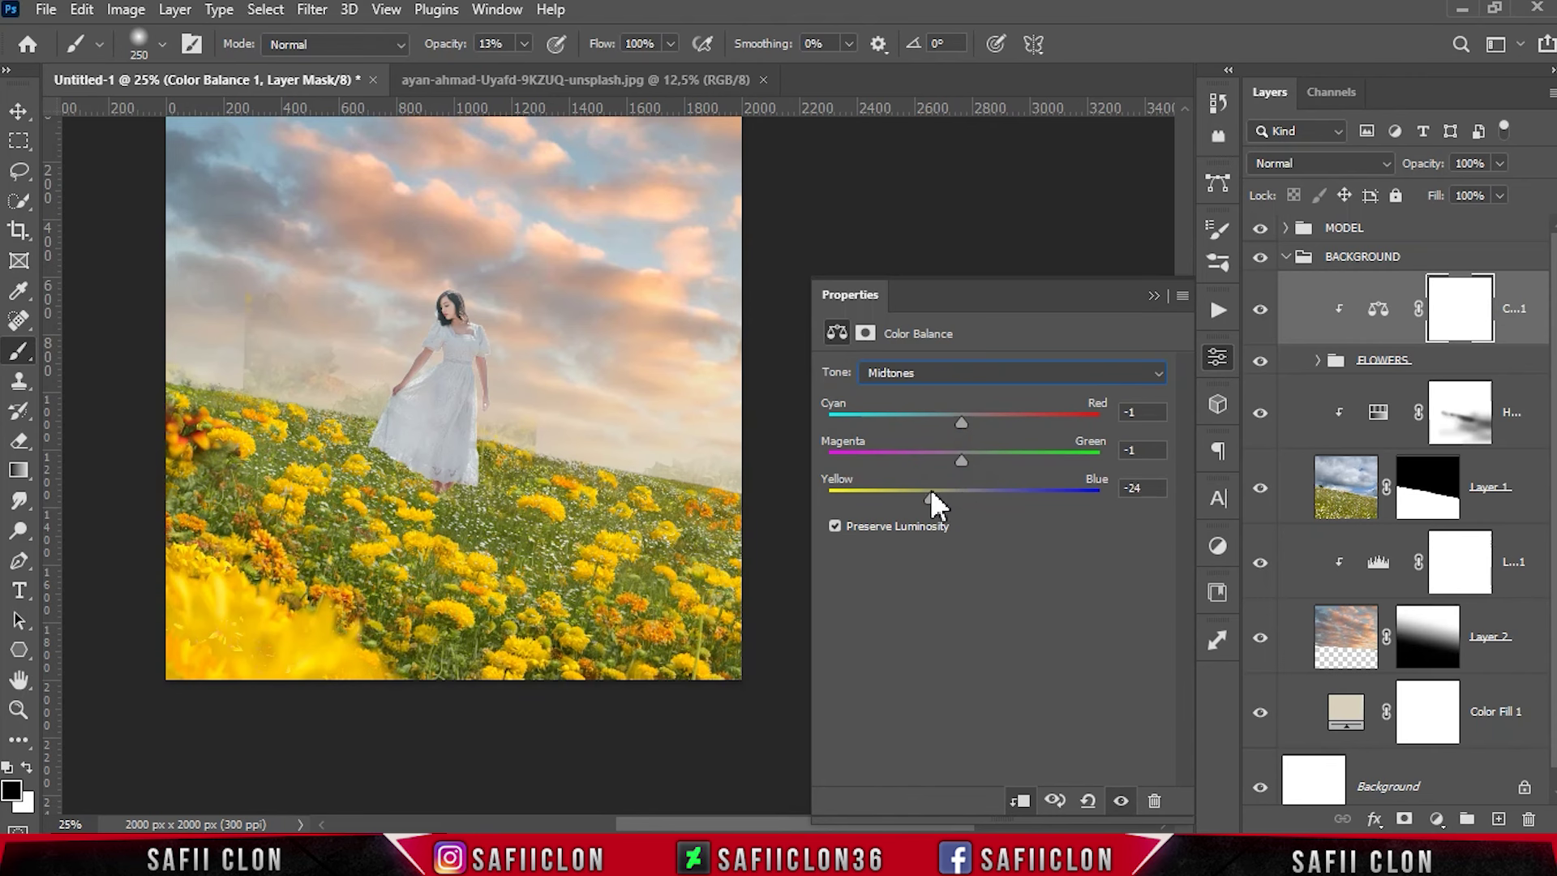
left_click(1154, 295)
left_click(1260, 310)
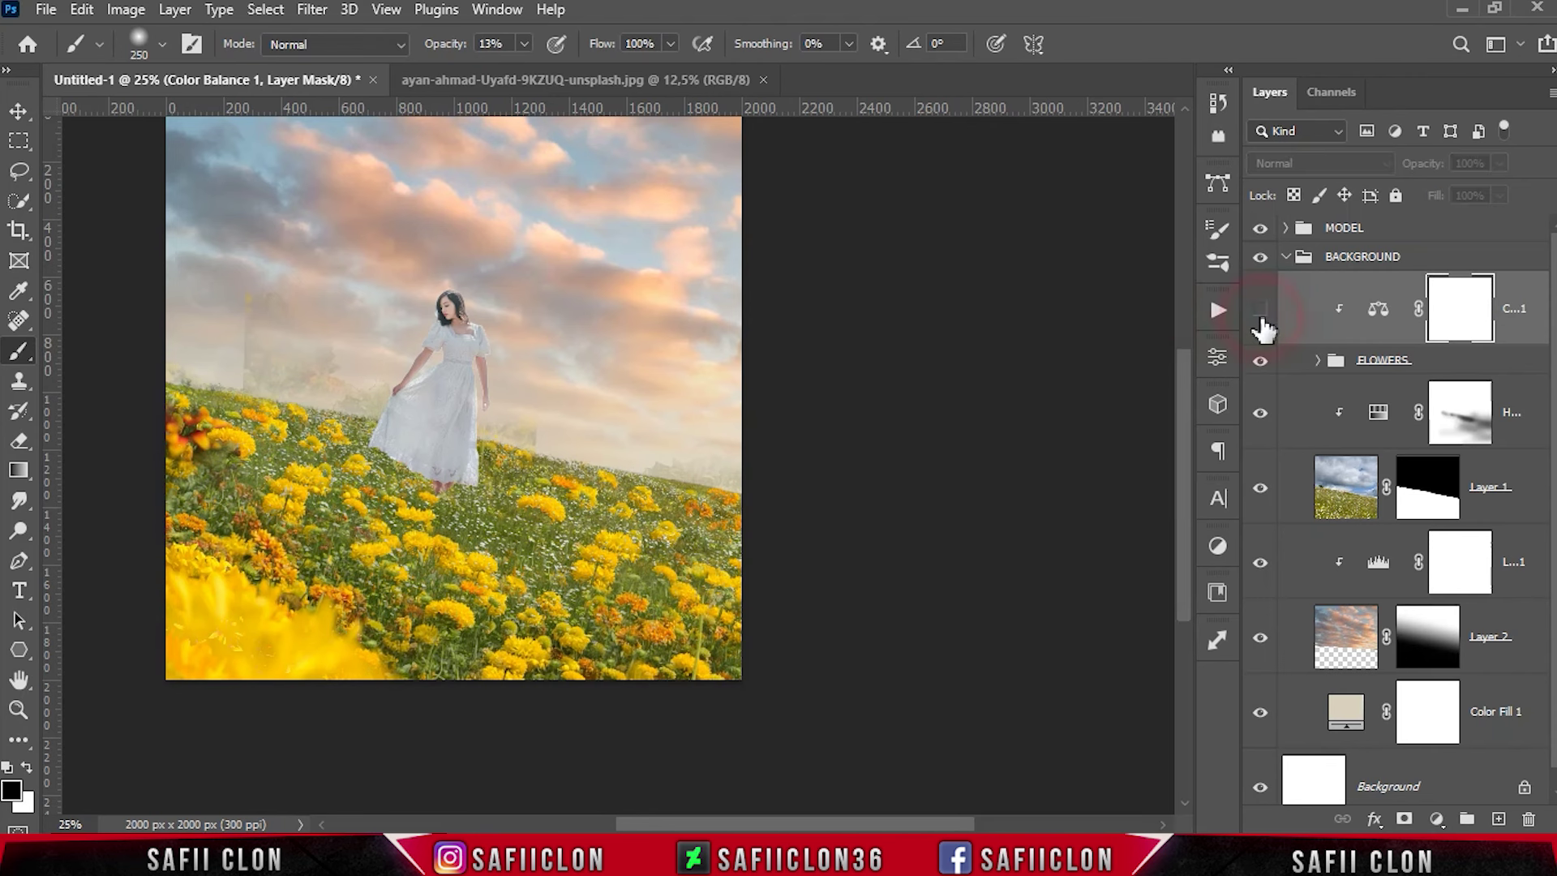
left_click(1261, 311)
Step: Re-show Color Balance, mask the FLOWERS group, and paint out the hazy patch at 100% opacity
left_click(1261, 320)
left_click(1402, 365)
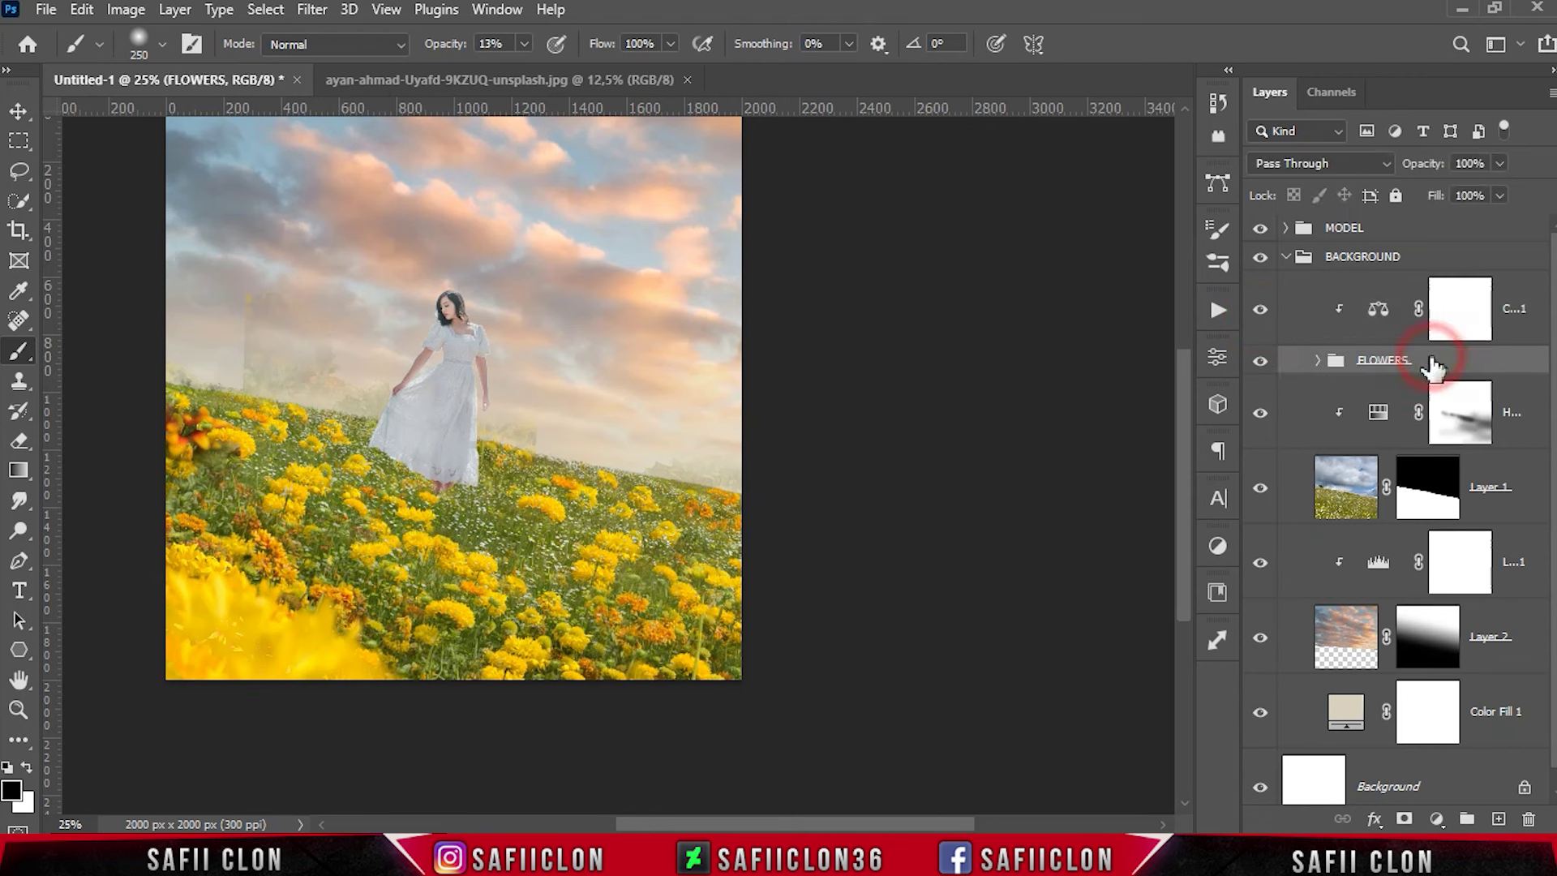
left_click(1404, 819)
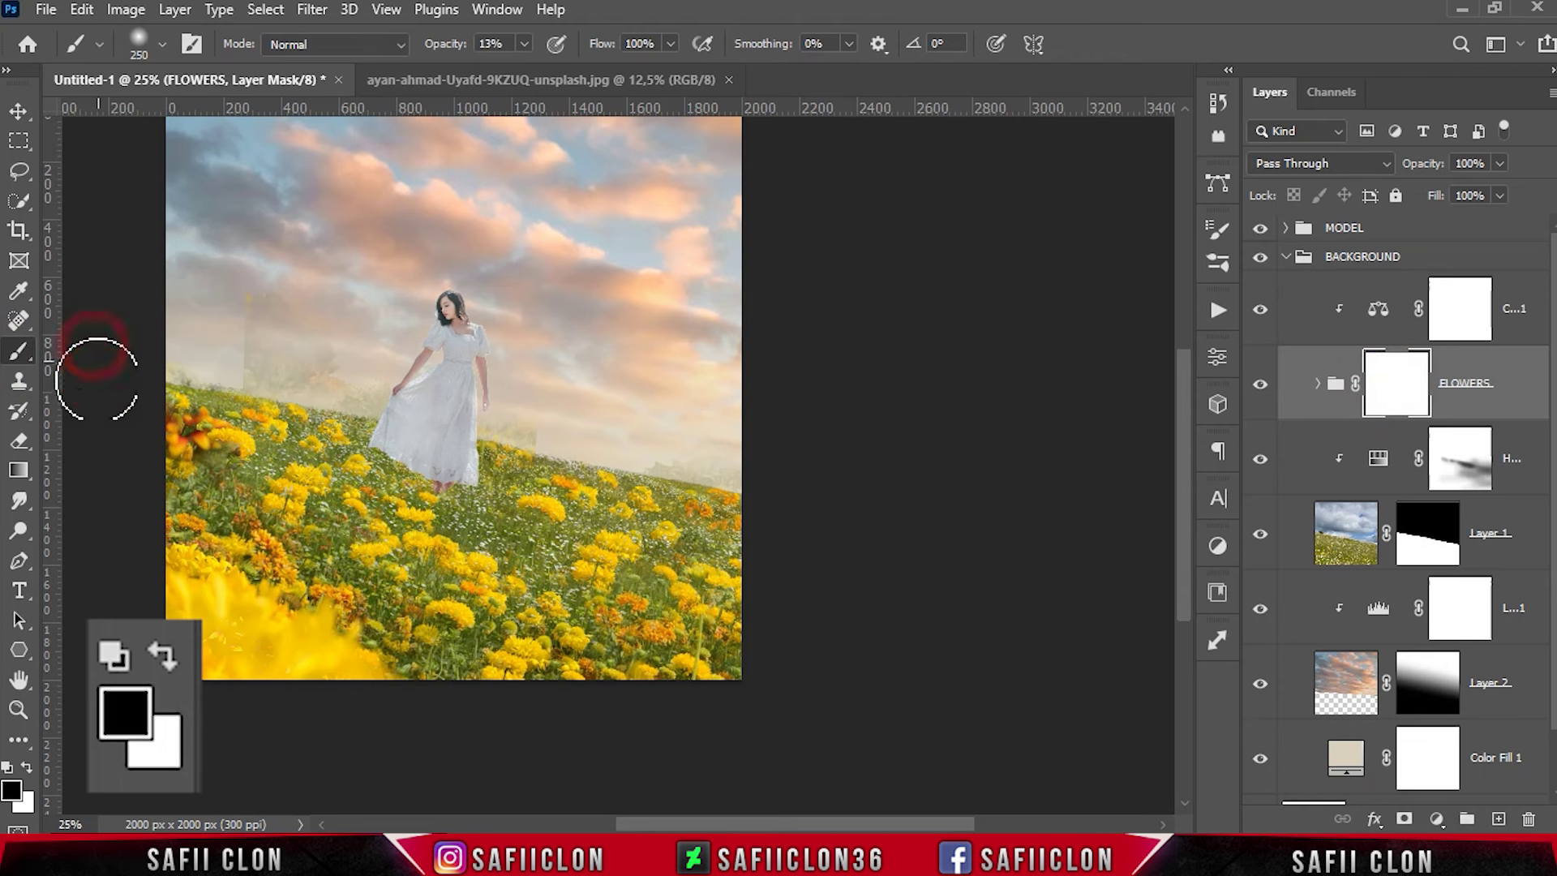
left_click(524, 43)
left_click_drag(519, 76, 637, 76)
mouse_move(254, 333)
left_mouse_down()
mouse_move(295, 330)
mouse_move(232, 330)
mouse_move(664, 441)
mouse_move(487, 382)
left_mouse_up()
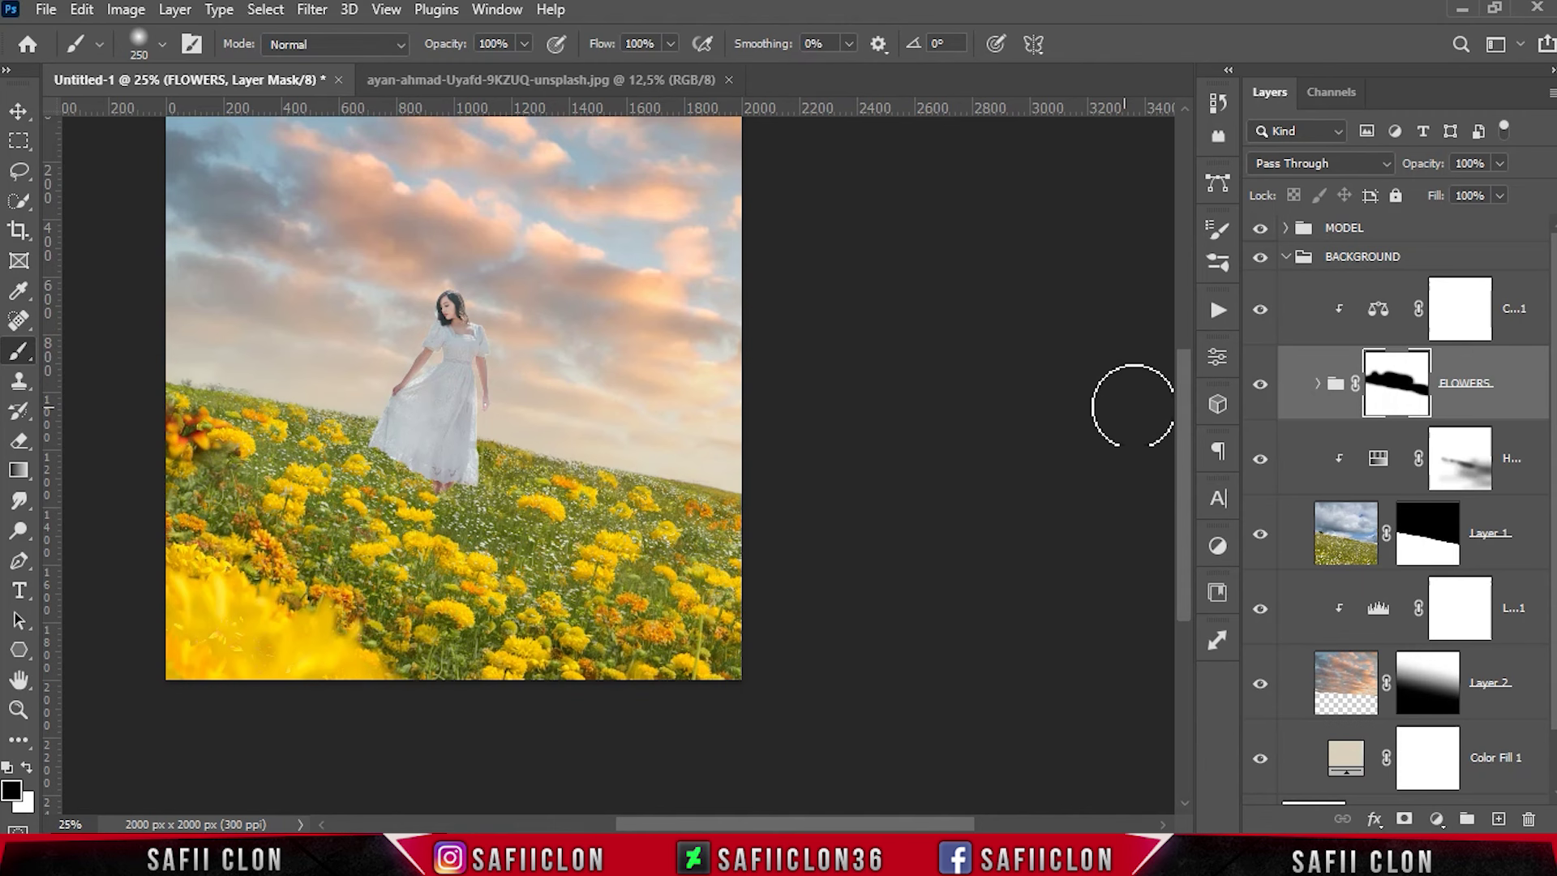
left_click(1261, 390)
left_click(1261, 389)
left_click(1521, 304)
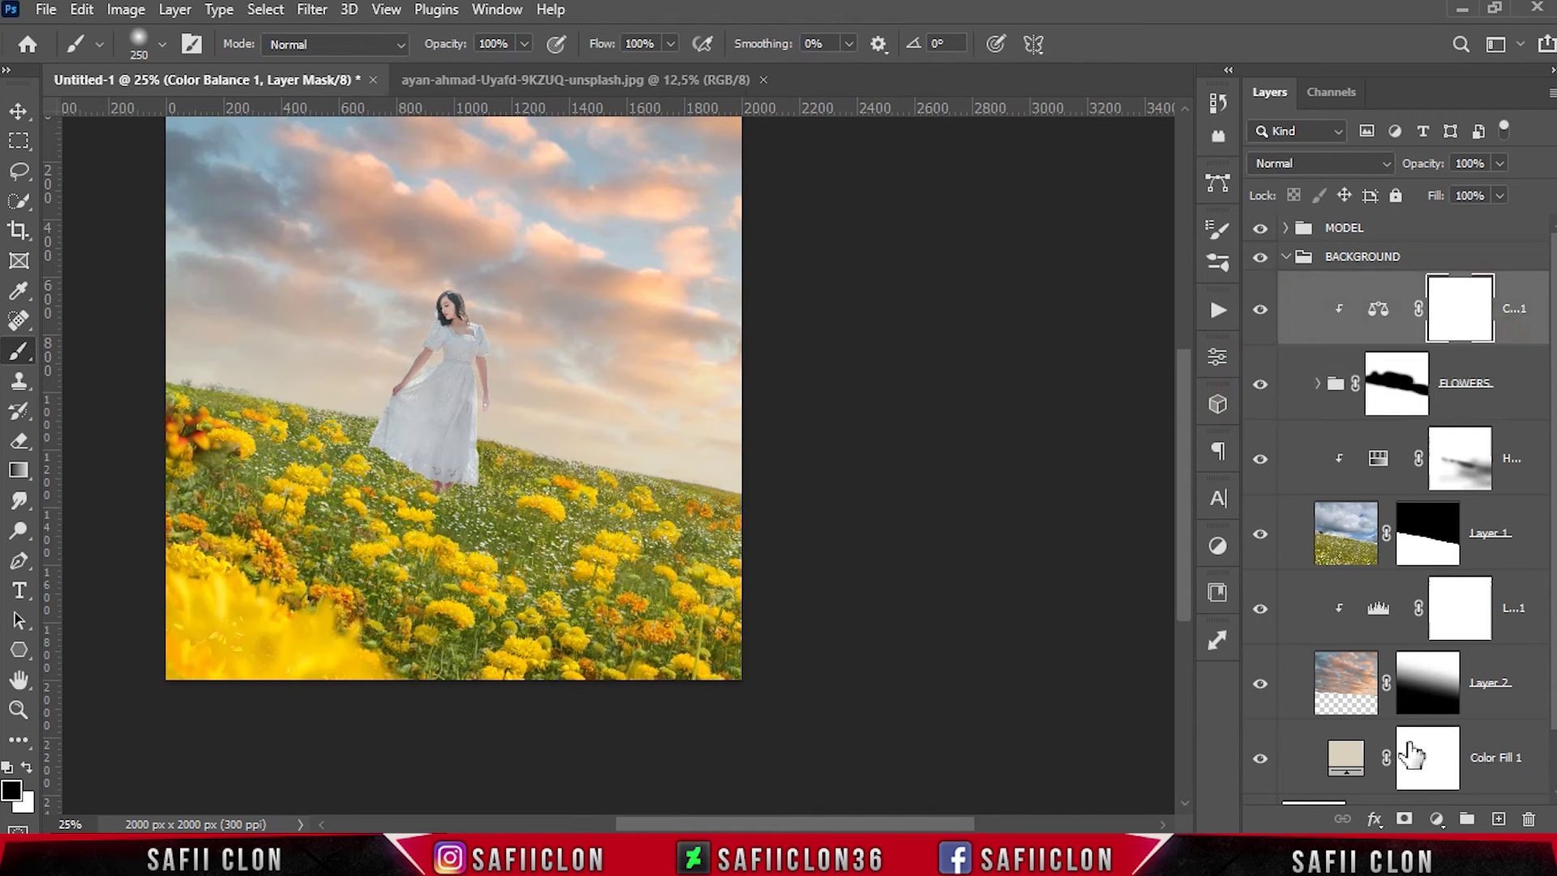
Step: Create a new layer with a 15% Soft Round brush and foreground colour #dad2b3
left_click(1498, 819)
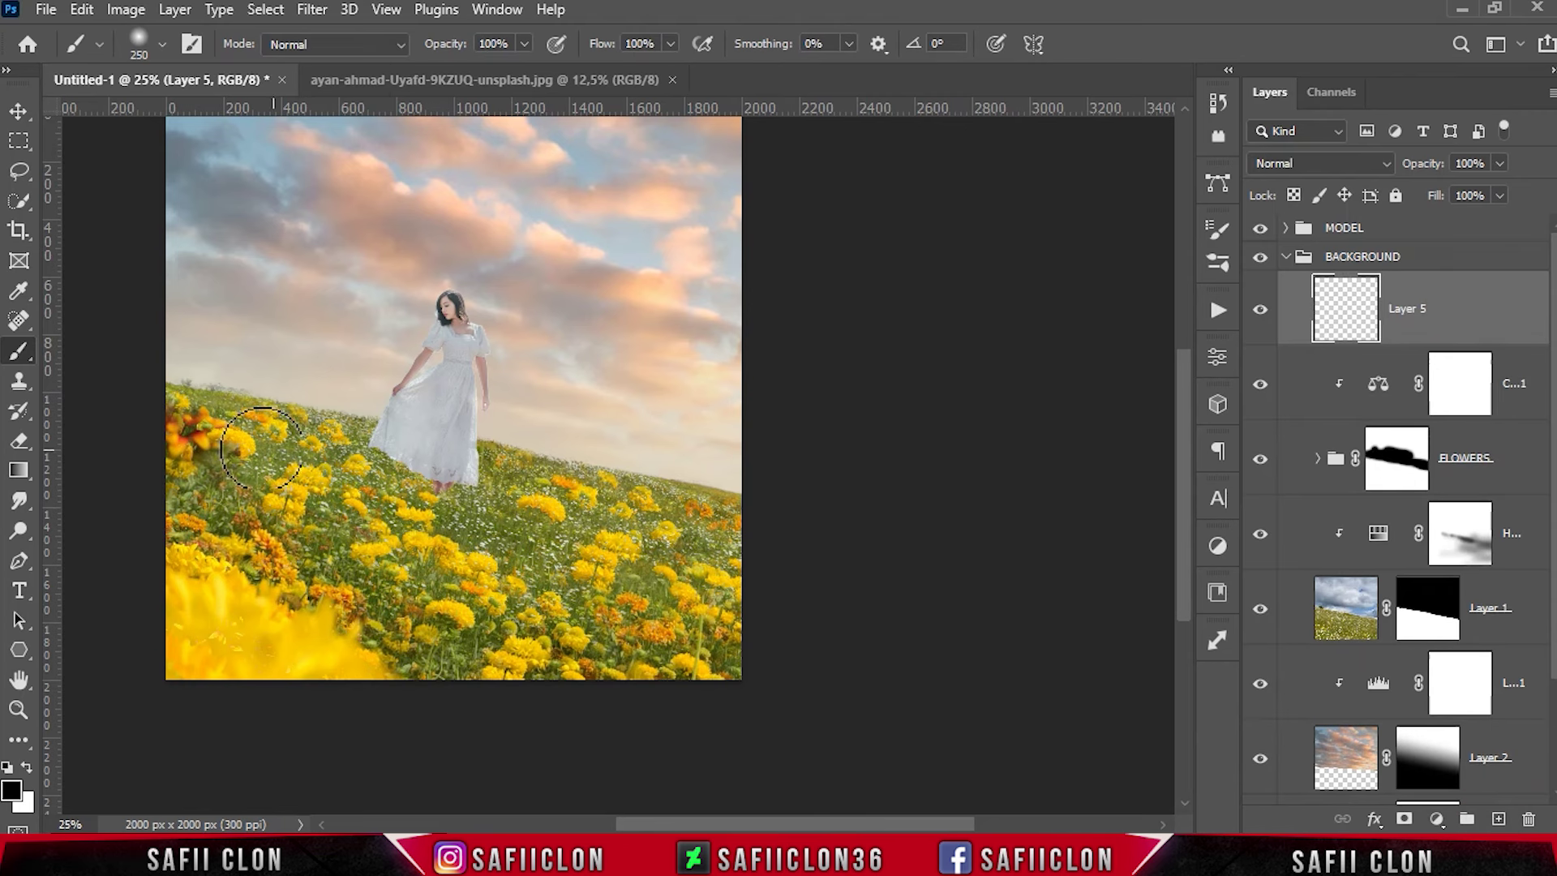
left_click(162, 44)
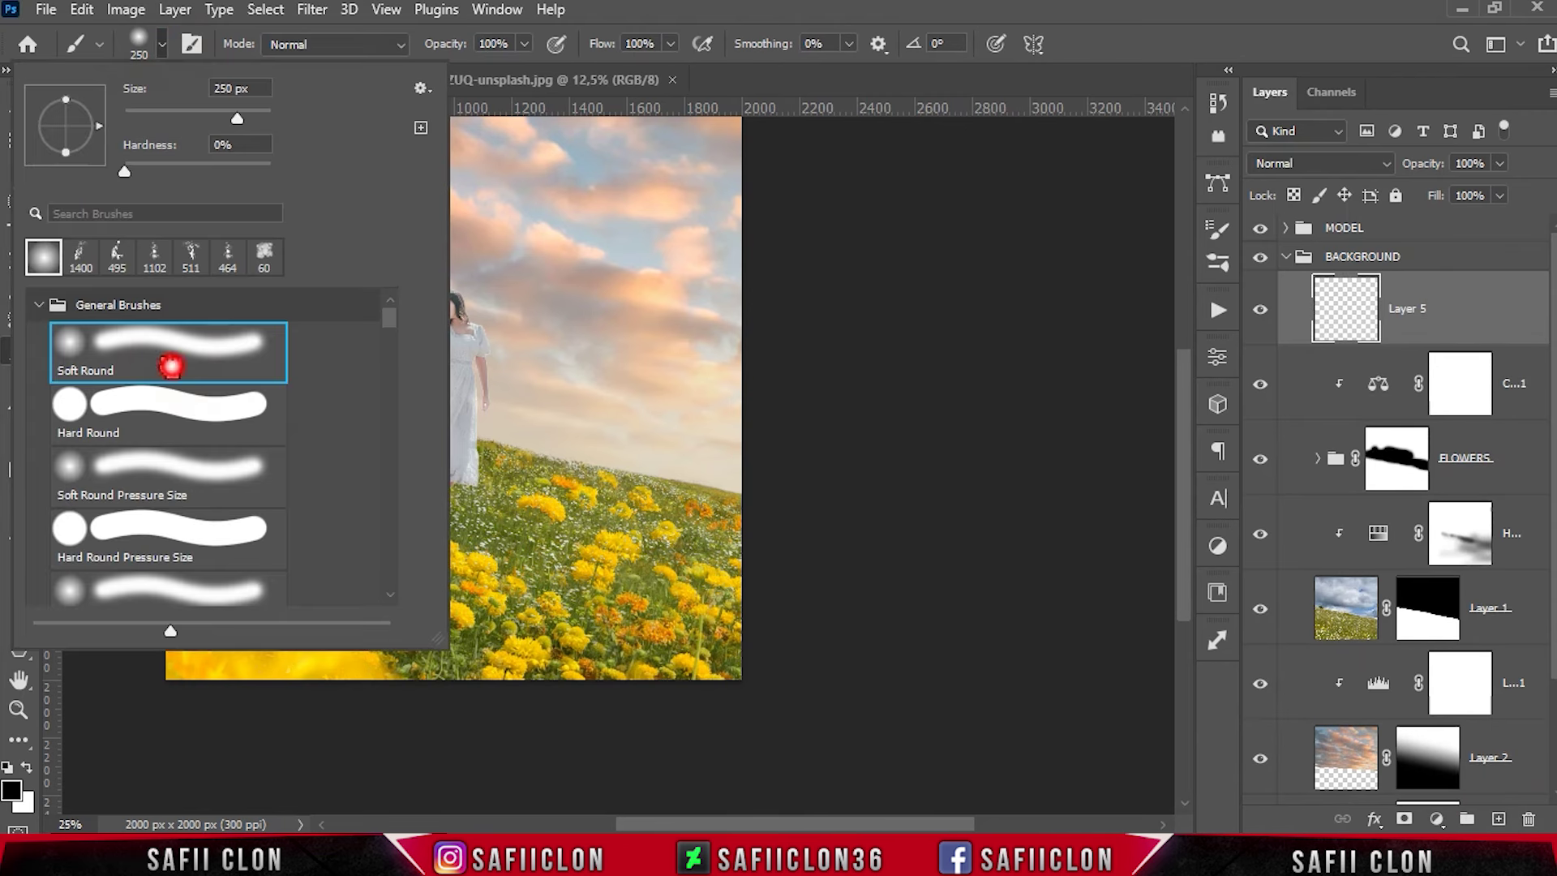
left_click(163, 44)
left_click(523, 44)
left_click_drag(530, 71, 436, 73)
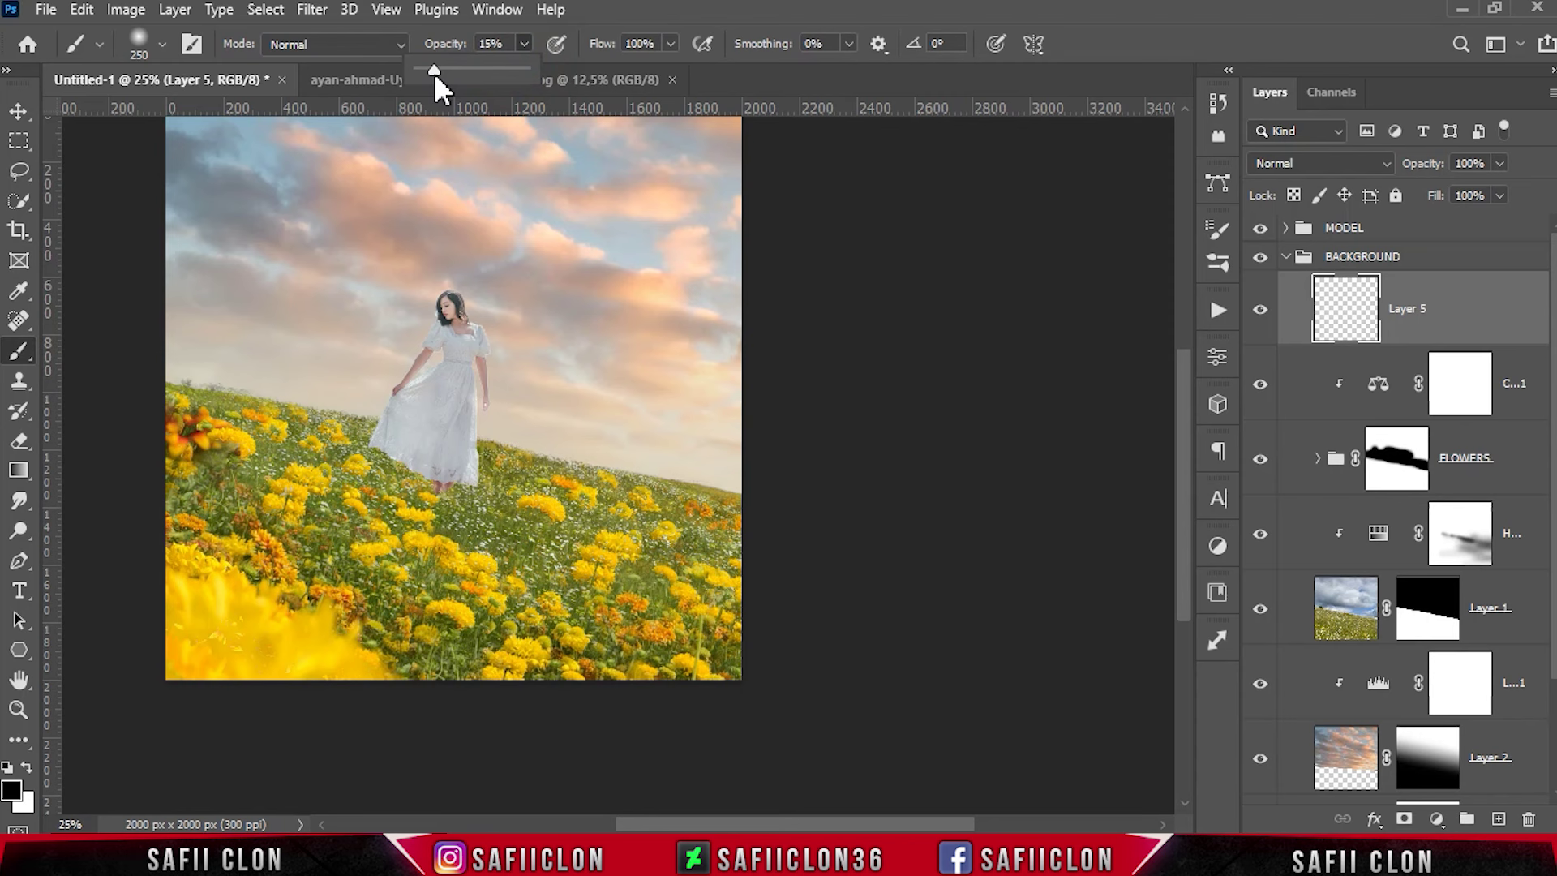
left_click(12, 789)
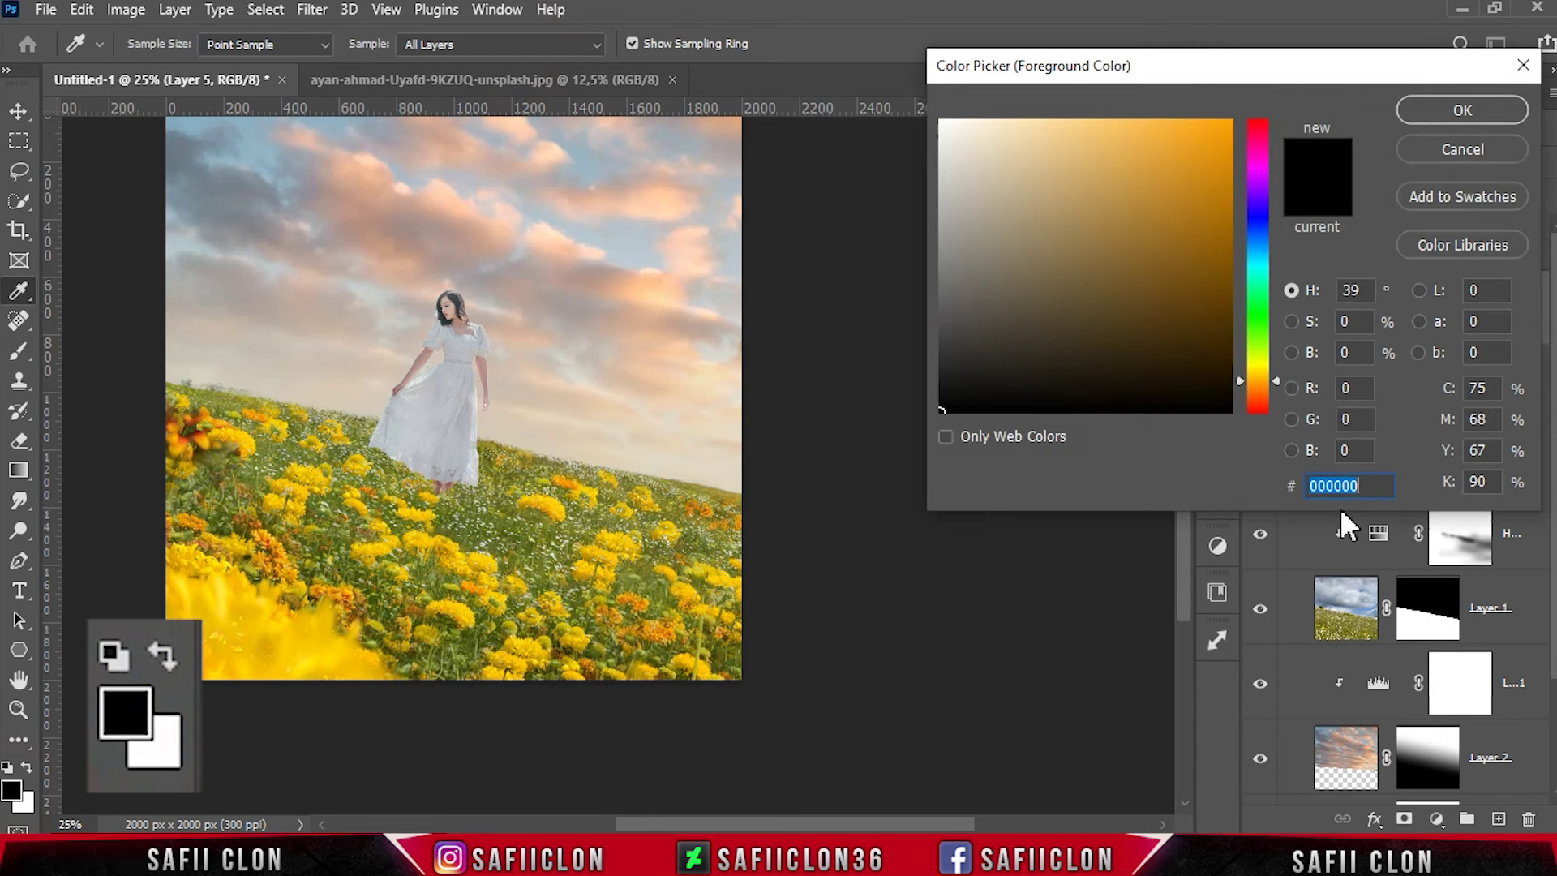
left_click(1344, 485)
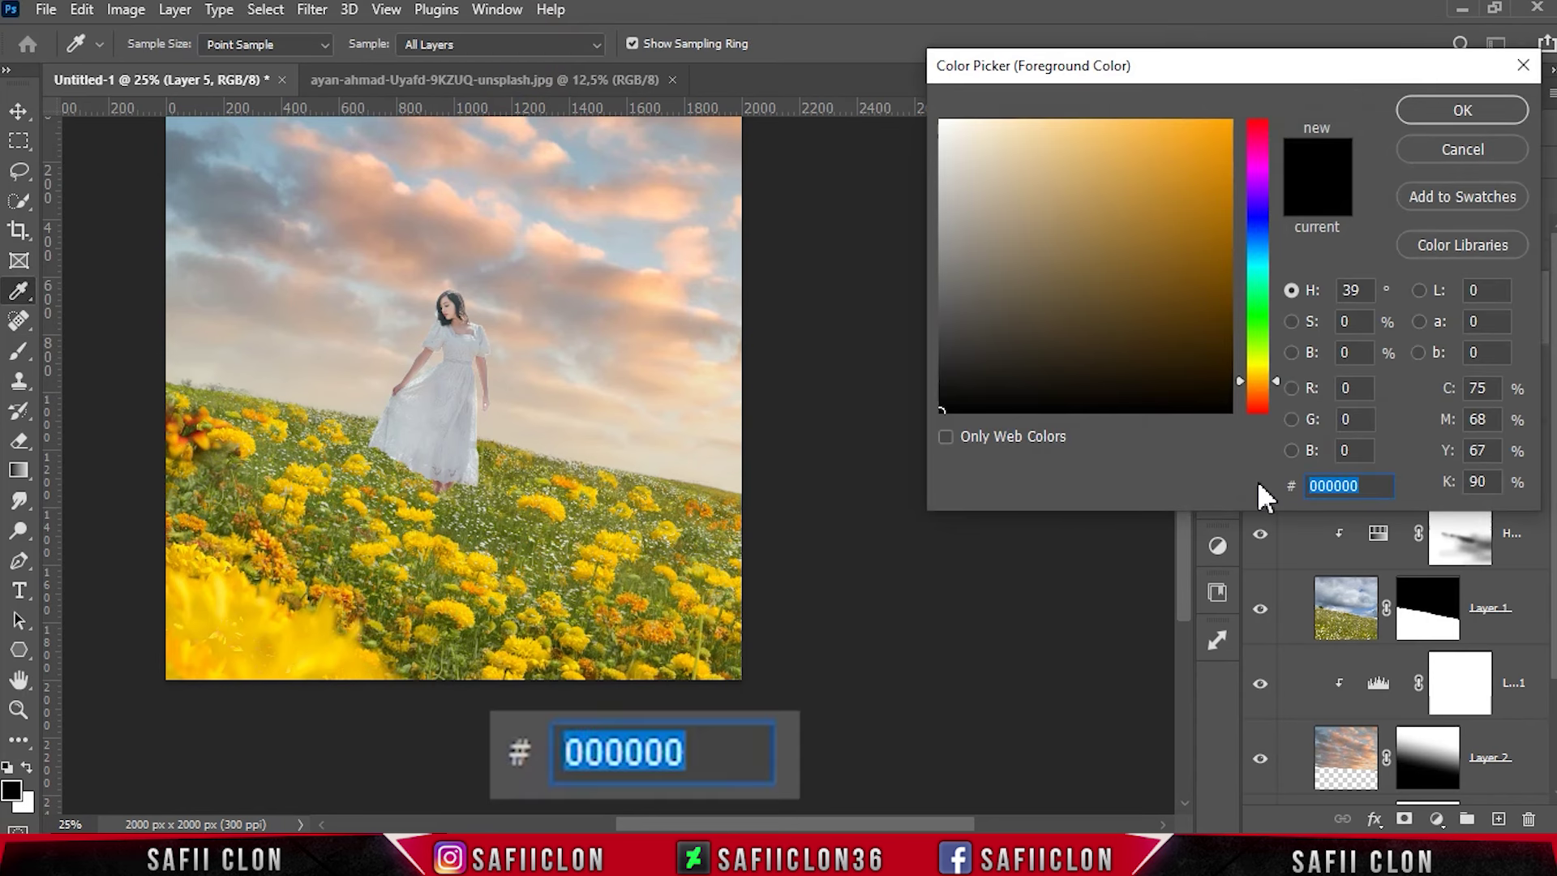
type("dad2b")
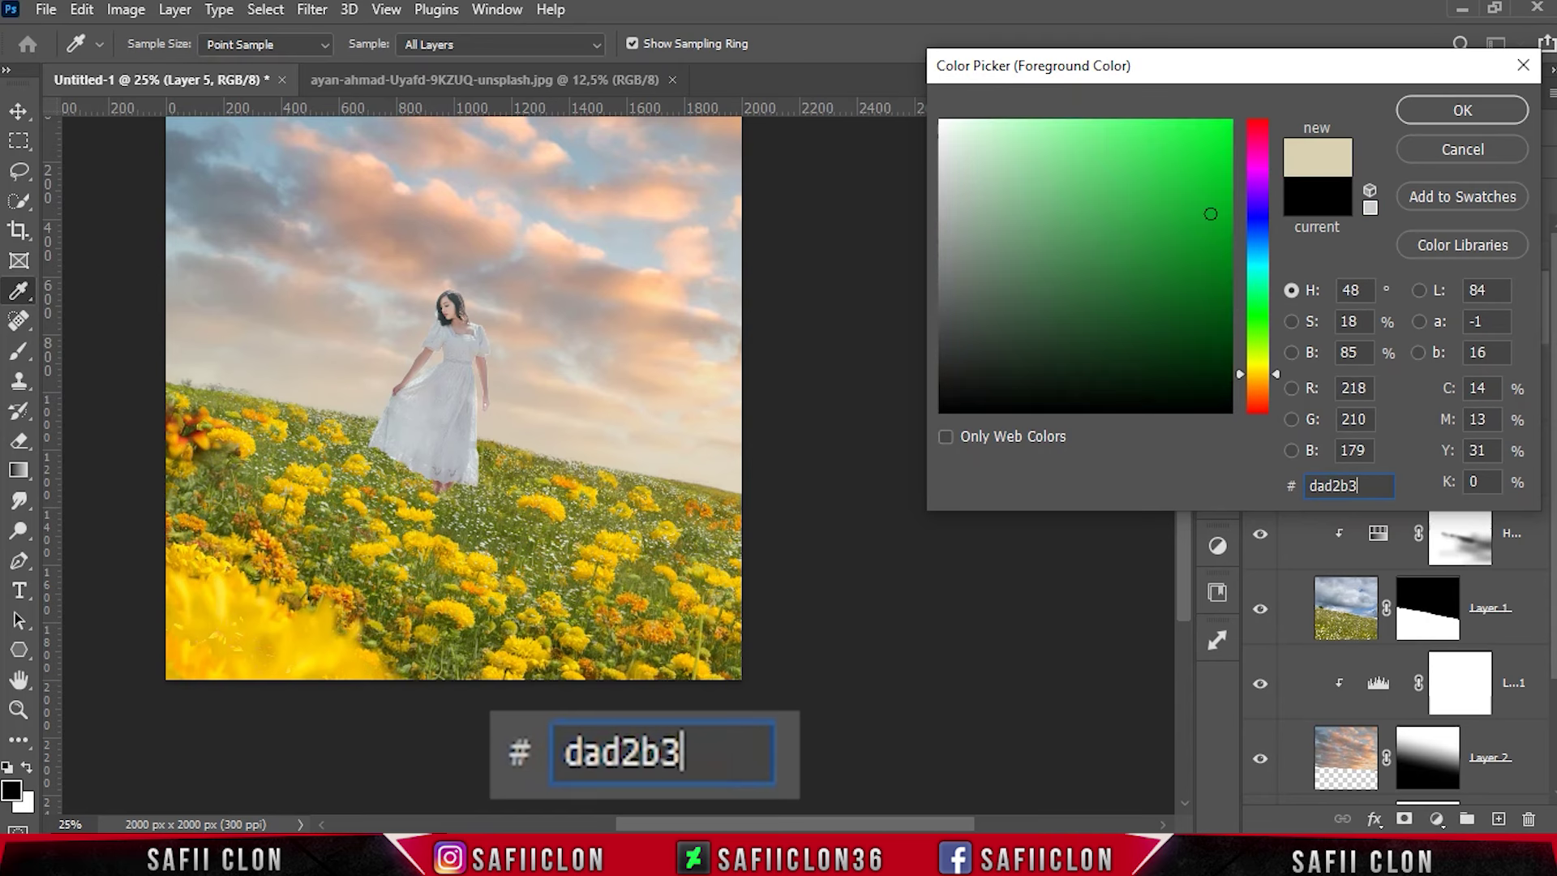
type("3")
left_click(1456, 109)
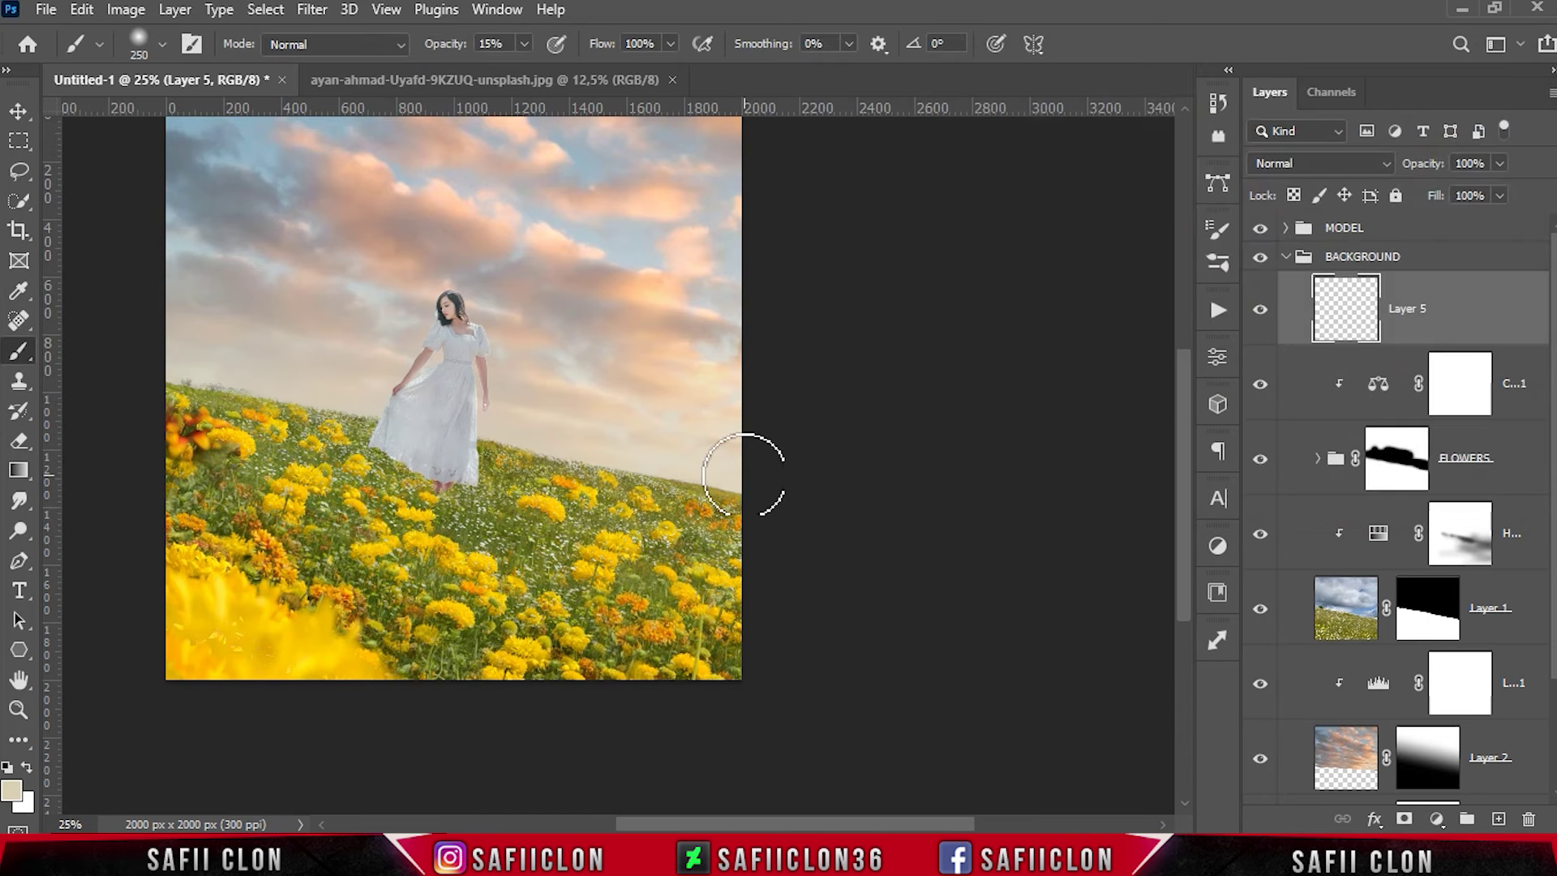
Step: Paint soft beige haze along the left and right horizon
key("ctrl+plus")
scroll(864, 574, "up", 2)
scroll(729, 527, "left", 3)
scroll(608, 487, "left", 2)
left_click_drag(236, 410, 497, 449)
left_click_drag(828, 535, 1028, 582)
key("bracketleft")
key("bracketleft")
key("bracketleft")
mouse_move(633, 499)
left_mouse_down()
mouse_move(868, 538)
mouse_move(1036, 598)
left_mouse_up()
Step: Dab extra haze onto both sides of the horizon and compare Layer 5 on and off
left_click(938, 569)
key("bracketright")
key("bracketright")
key("bracketright")
left_click(407, 487)
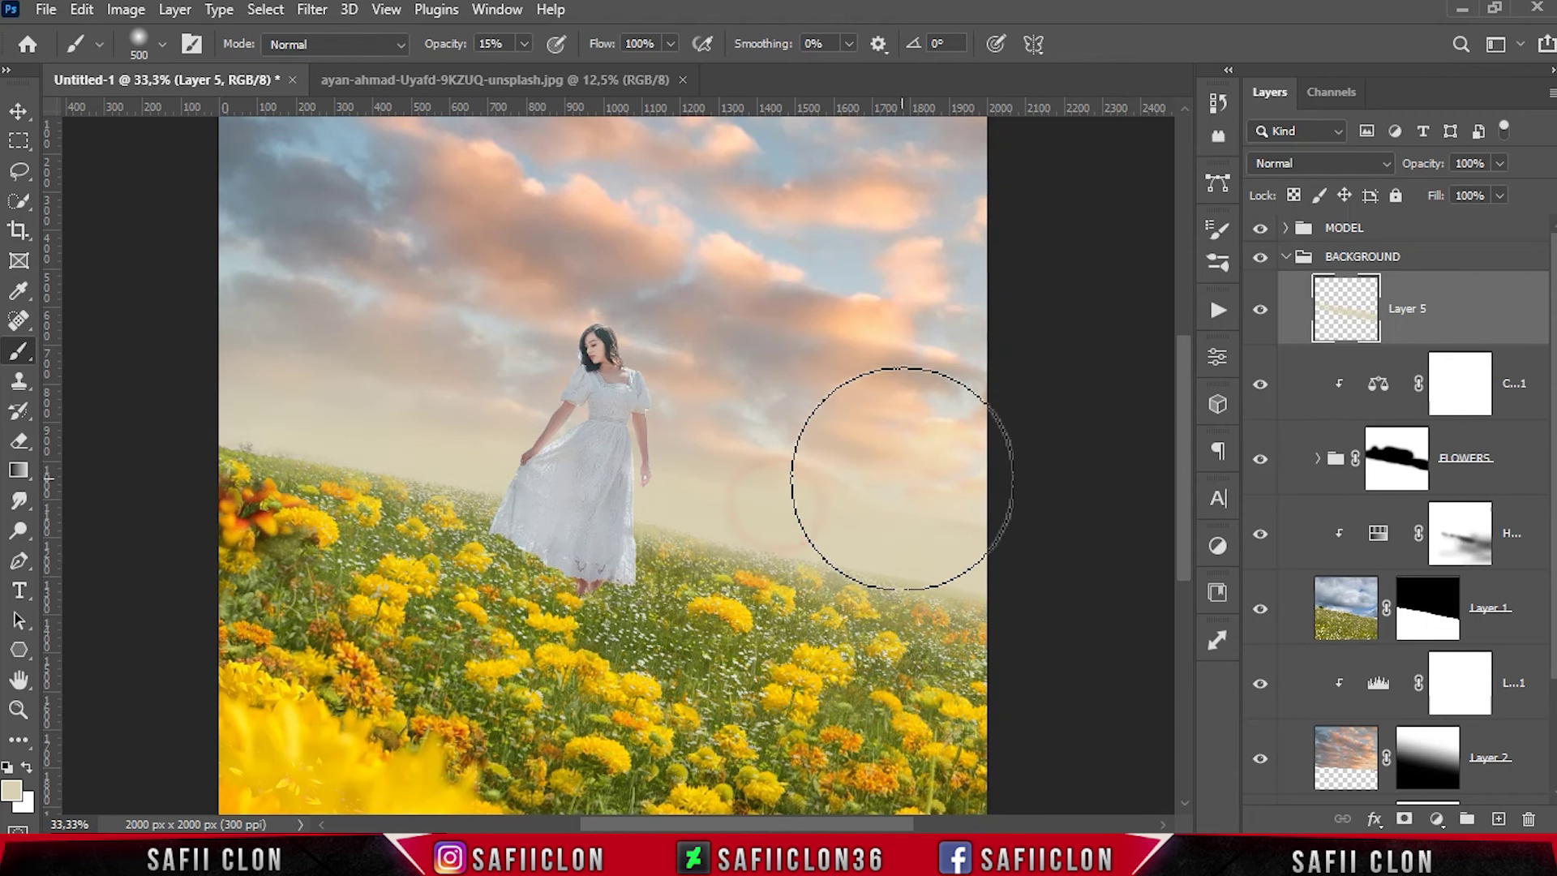
left_click(1262, 311)
left_click(1262, 312)
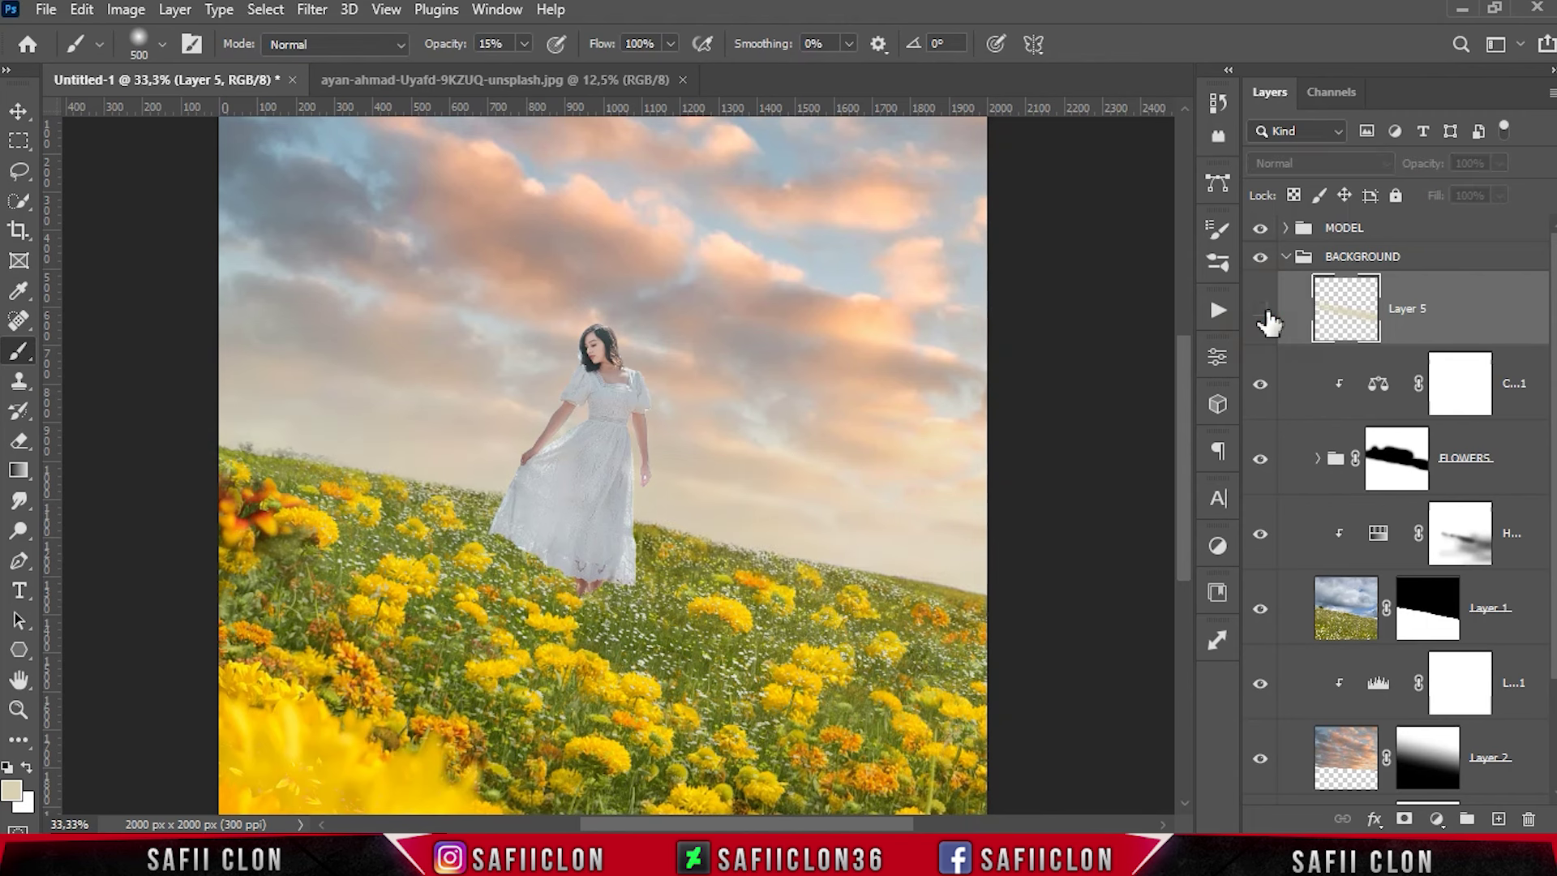
key("ctrl+minus")
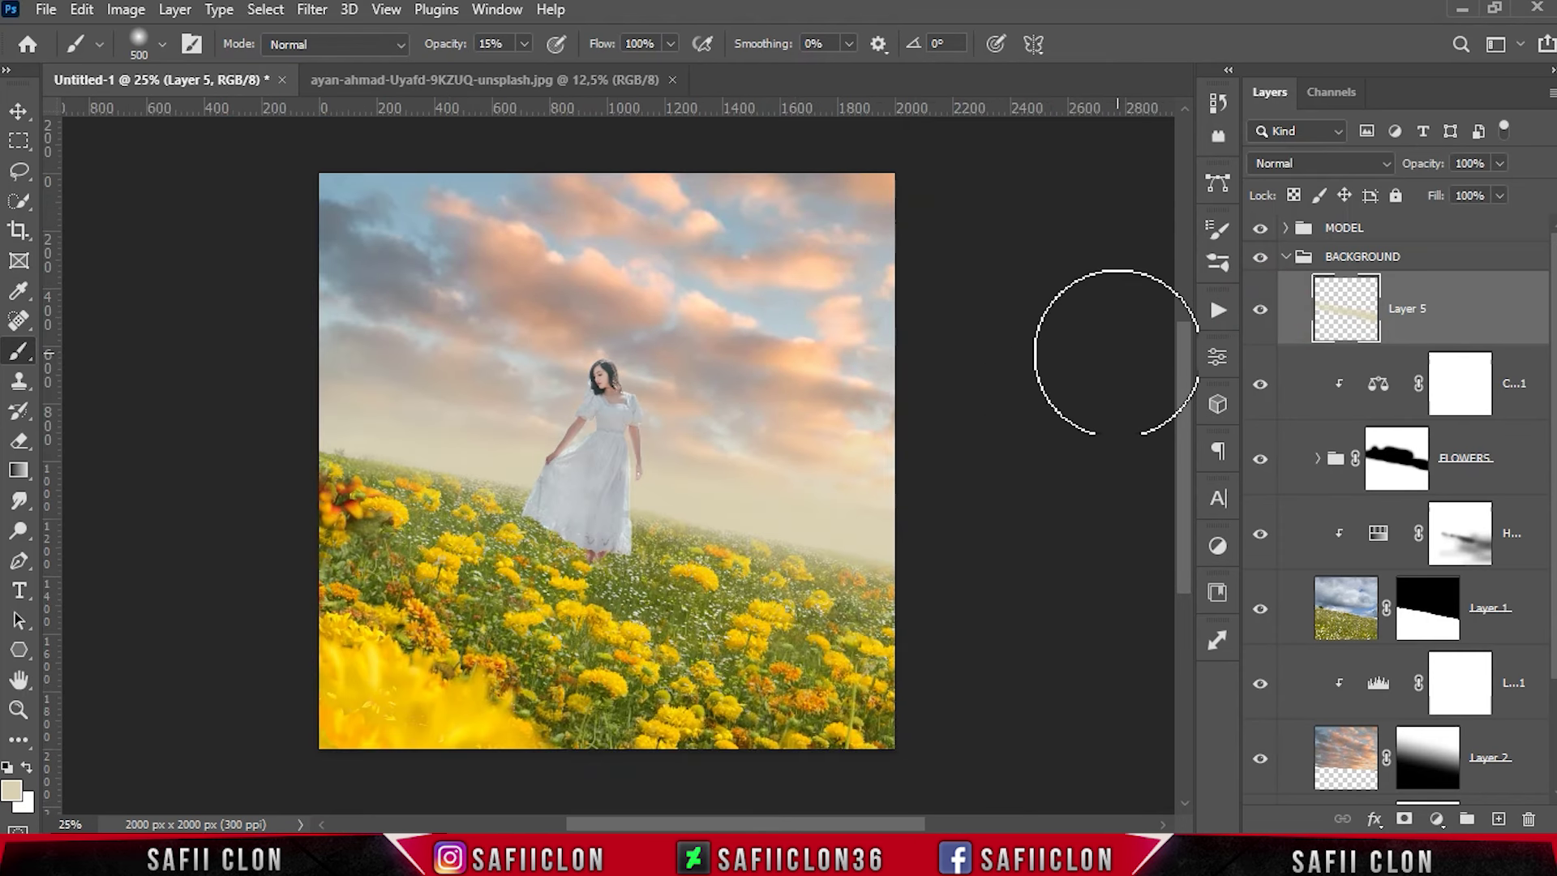
left_click(1467, 303)
Step: Group the layers from Layer 5 down to Layer 1 into a GROUND group and check it
scroll(1467, 302, "down", 2)
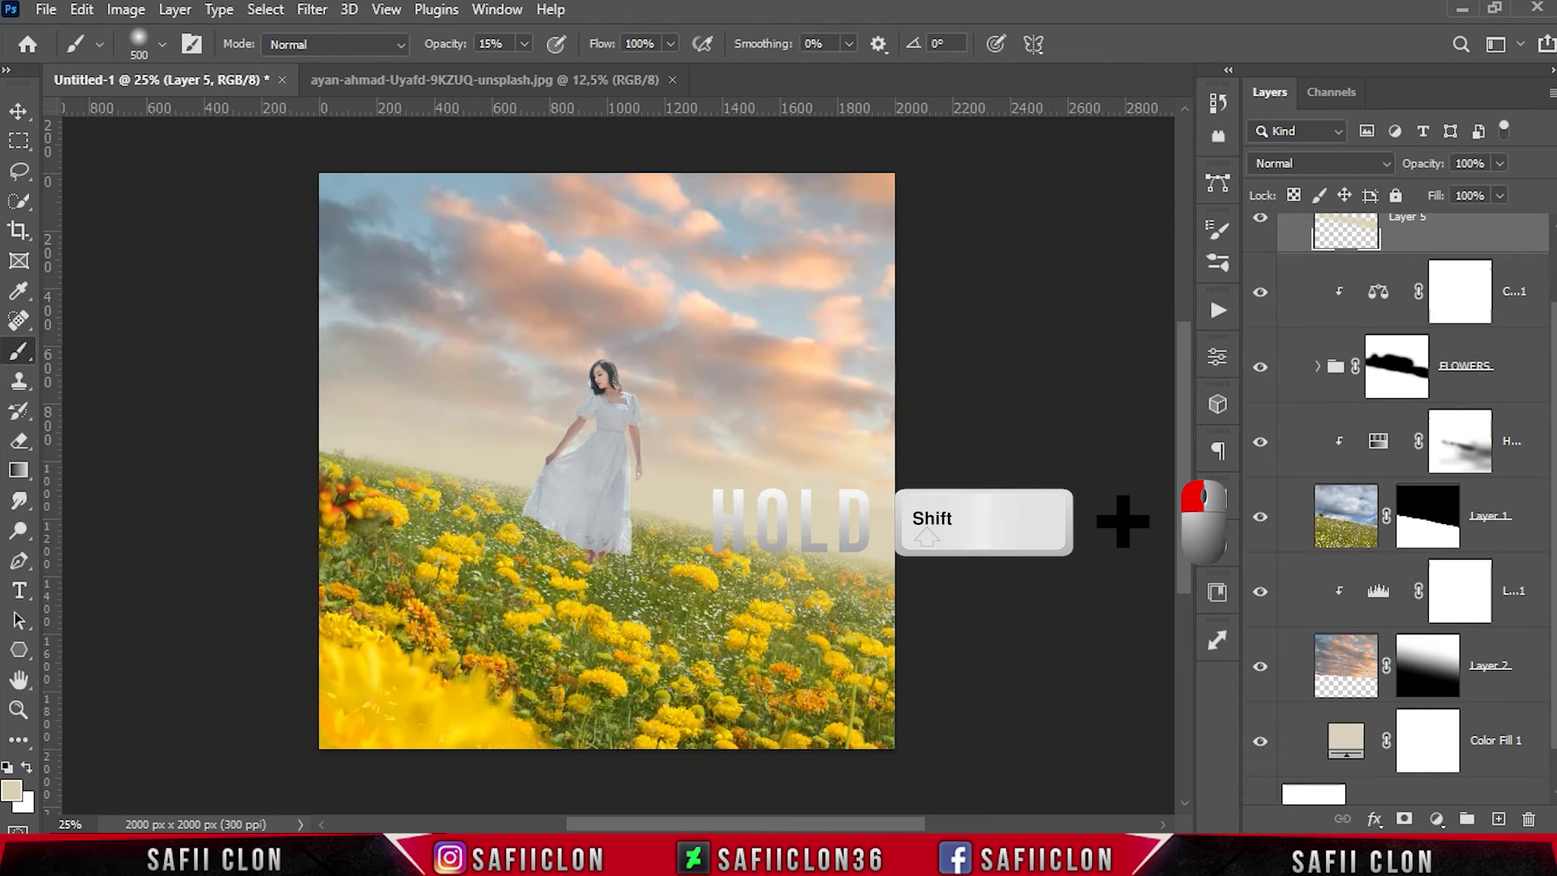
left_click(1487, 513, "shift")
right_click(1487, 512)
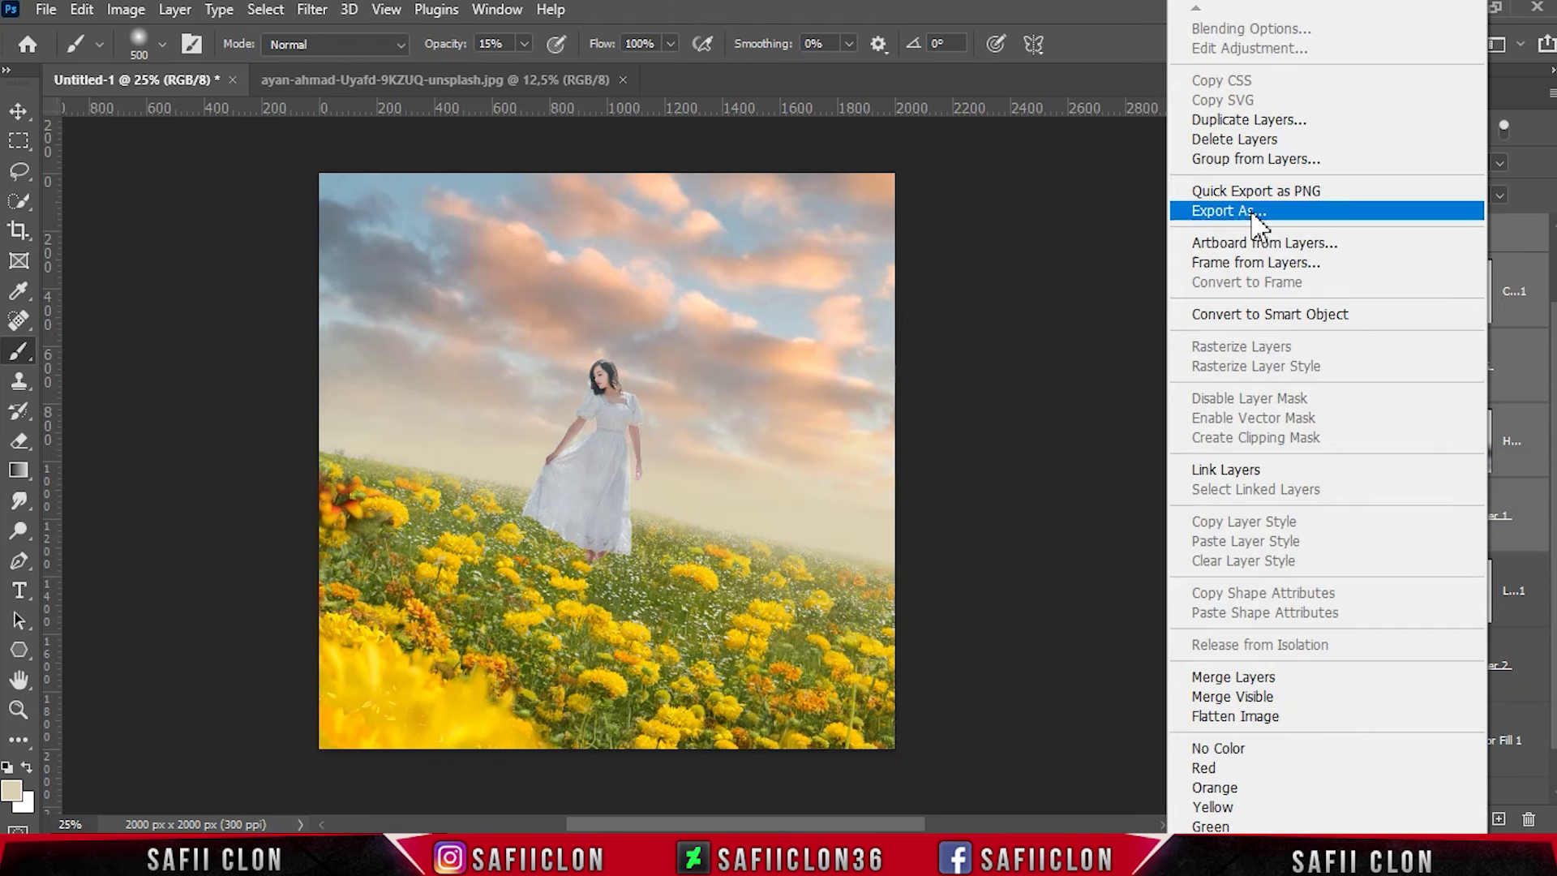
left_click(1209, 170)
type("G")
left_click(964, 248)
left_click(1261, 286)
left_click(1261, 285)
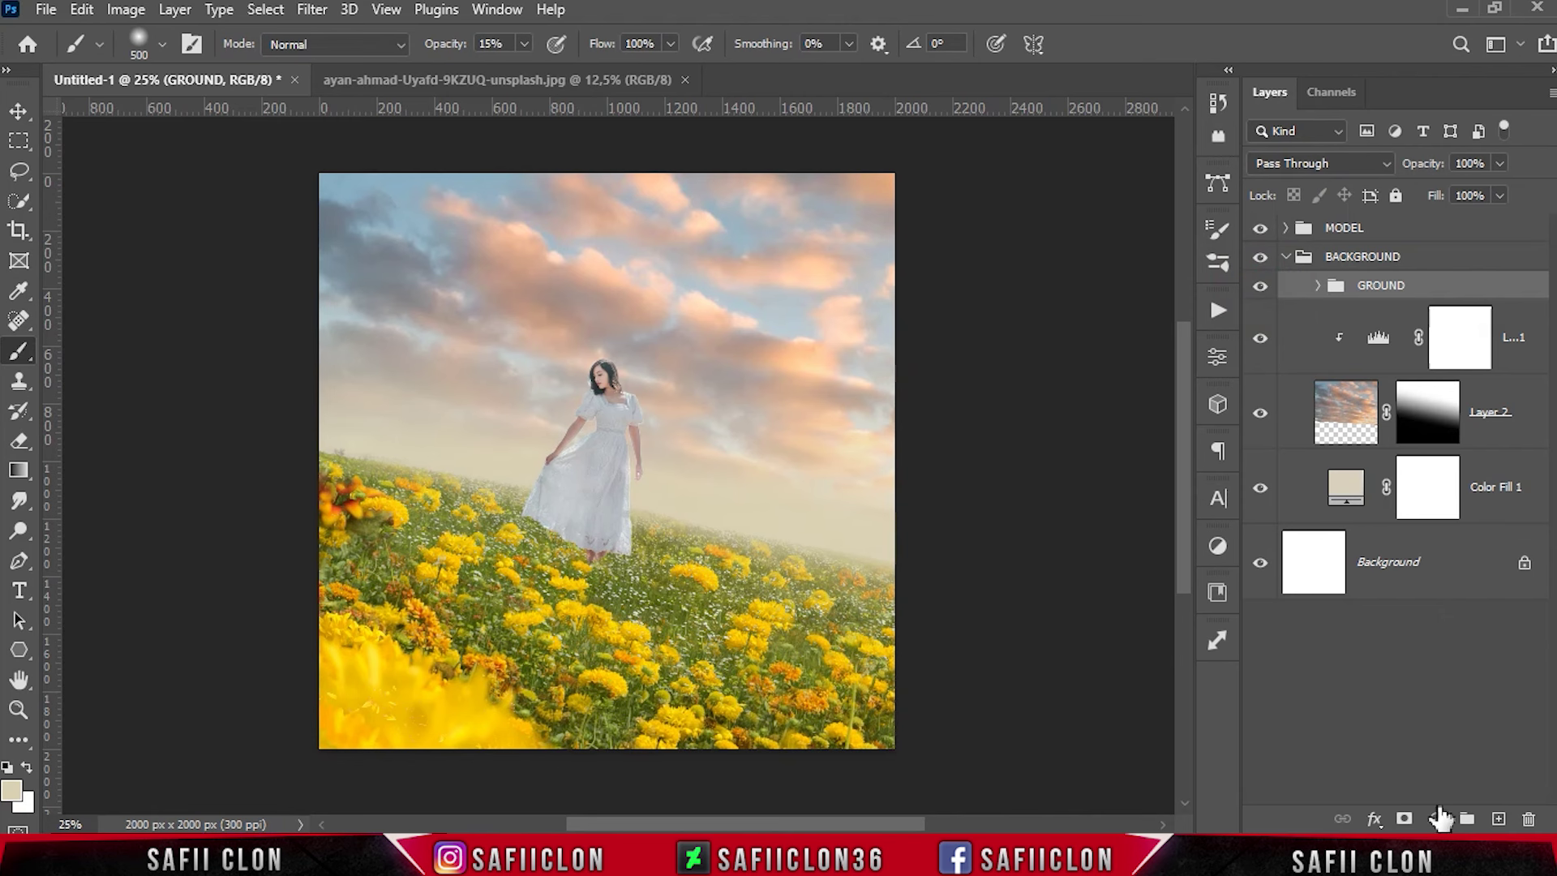
Step: Add a Brightness/Contrast adjustment with brightness −22 and contrast 22, and compare it
left_click(1437, 820)
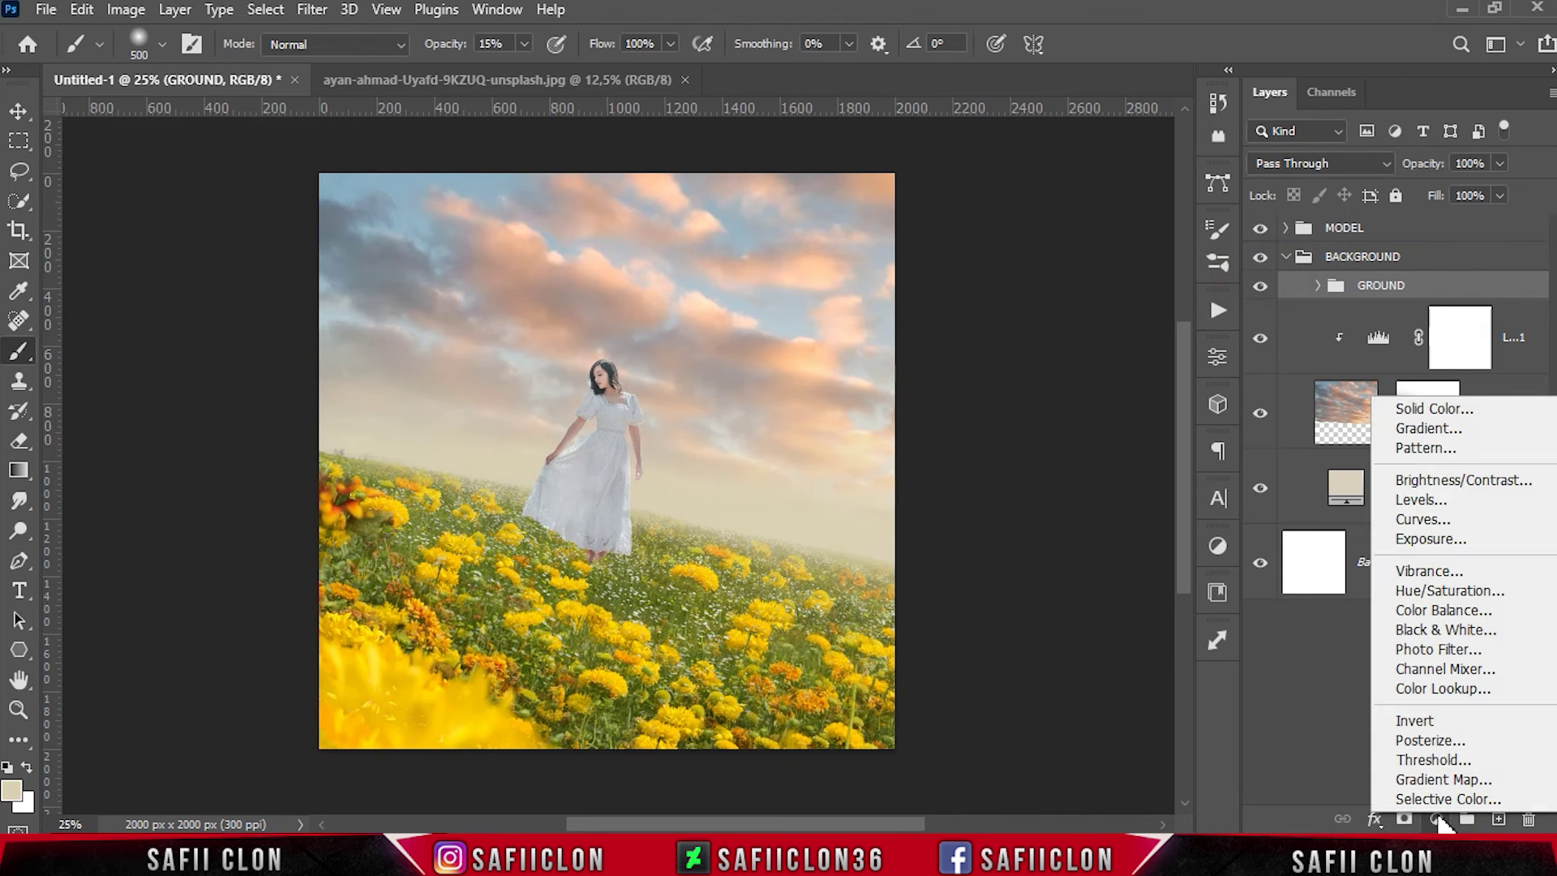
left_click(1440, 481)
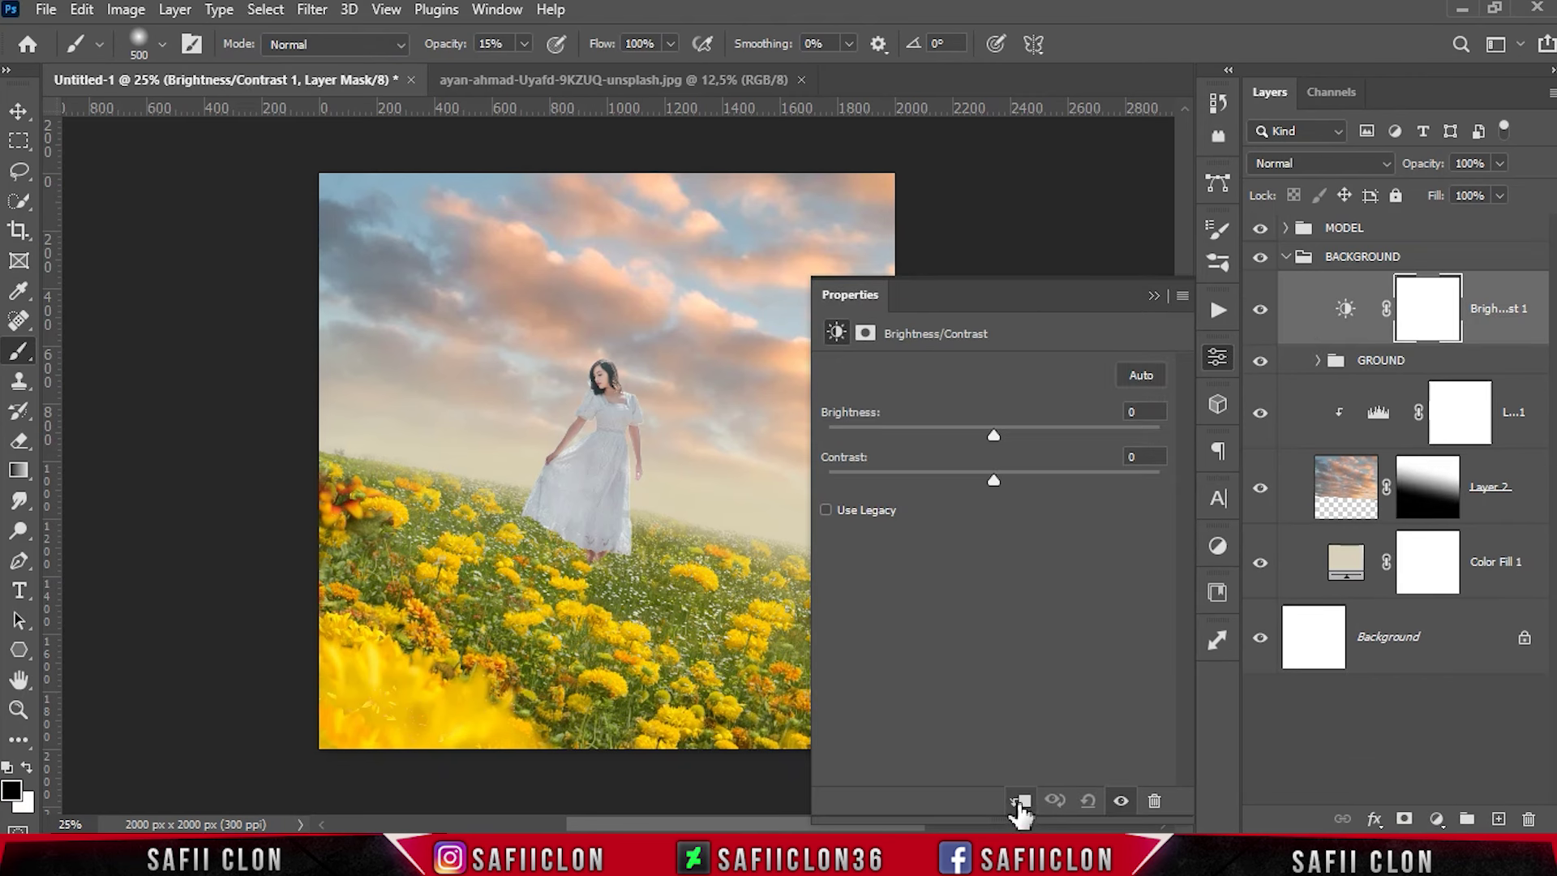
left_click_drag(991, 443, 970, 443)
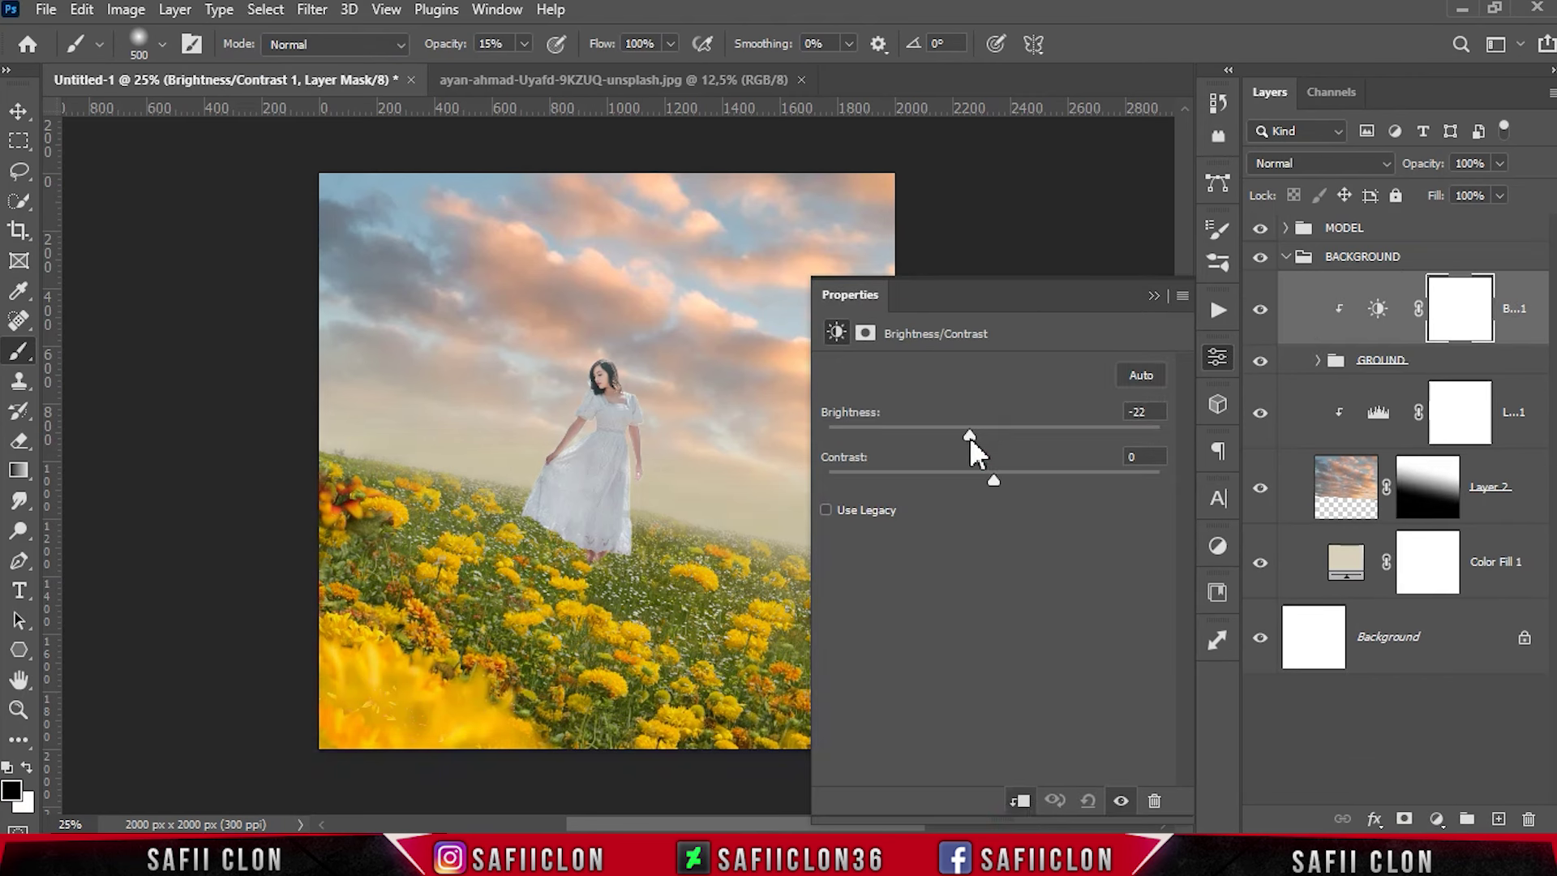
left_click_drag(1024, 480, 1030, 478)
left_click(1153, 295)
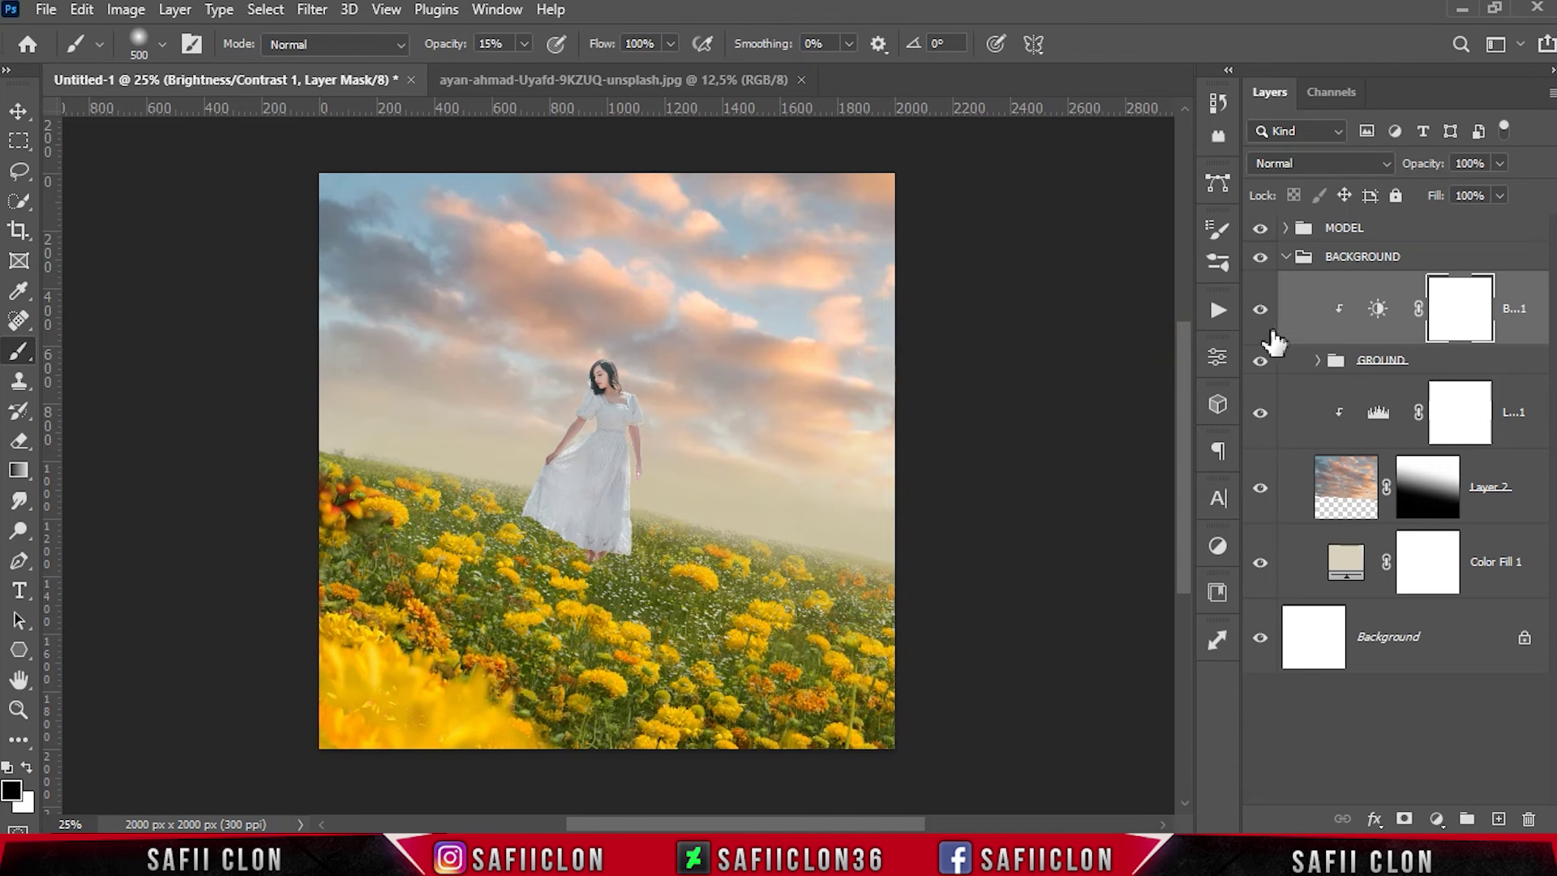
left_click(1260, 310)
left_click(1260, 310)
Step: Paint the Brightness/Contrast mask across the hillside with a low-opacity (~11%) brush
right_click(19, 350)
left_click(85, 349)
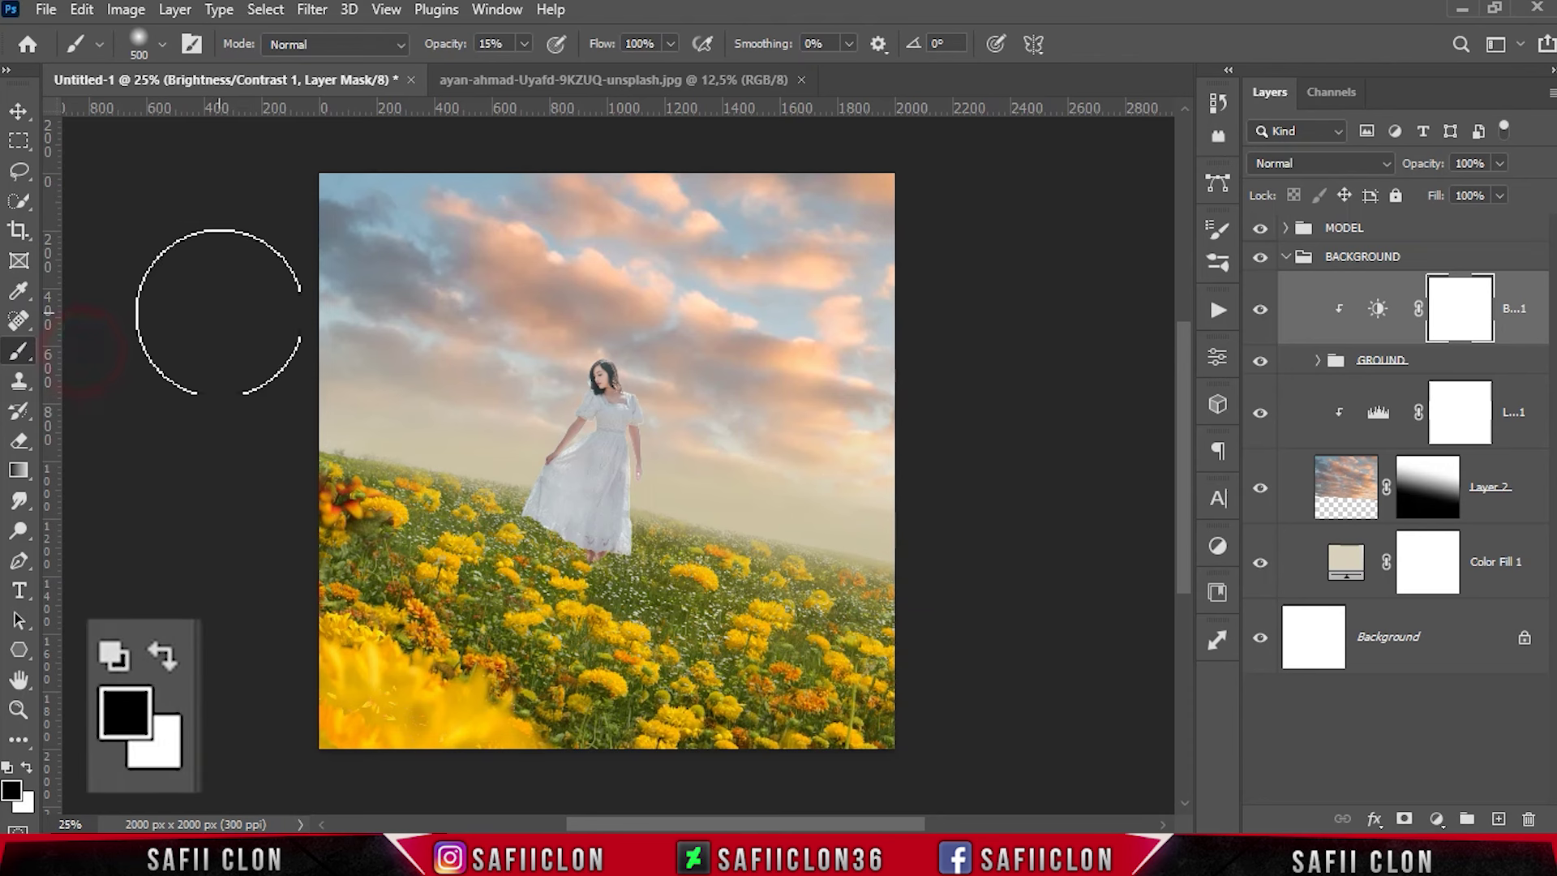
left_click(526, 43)
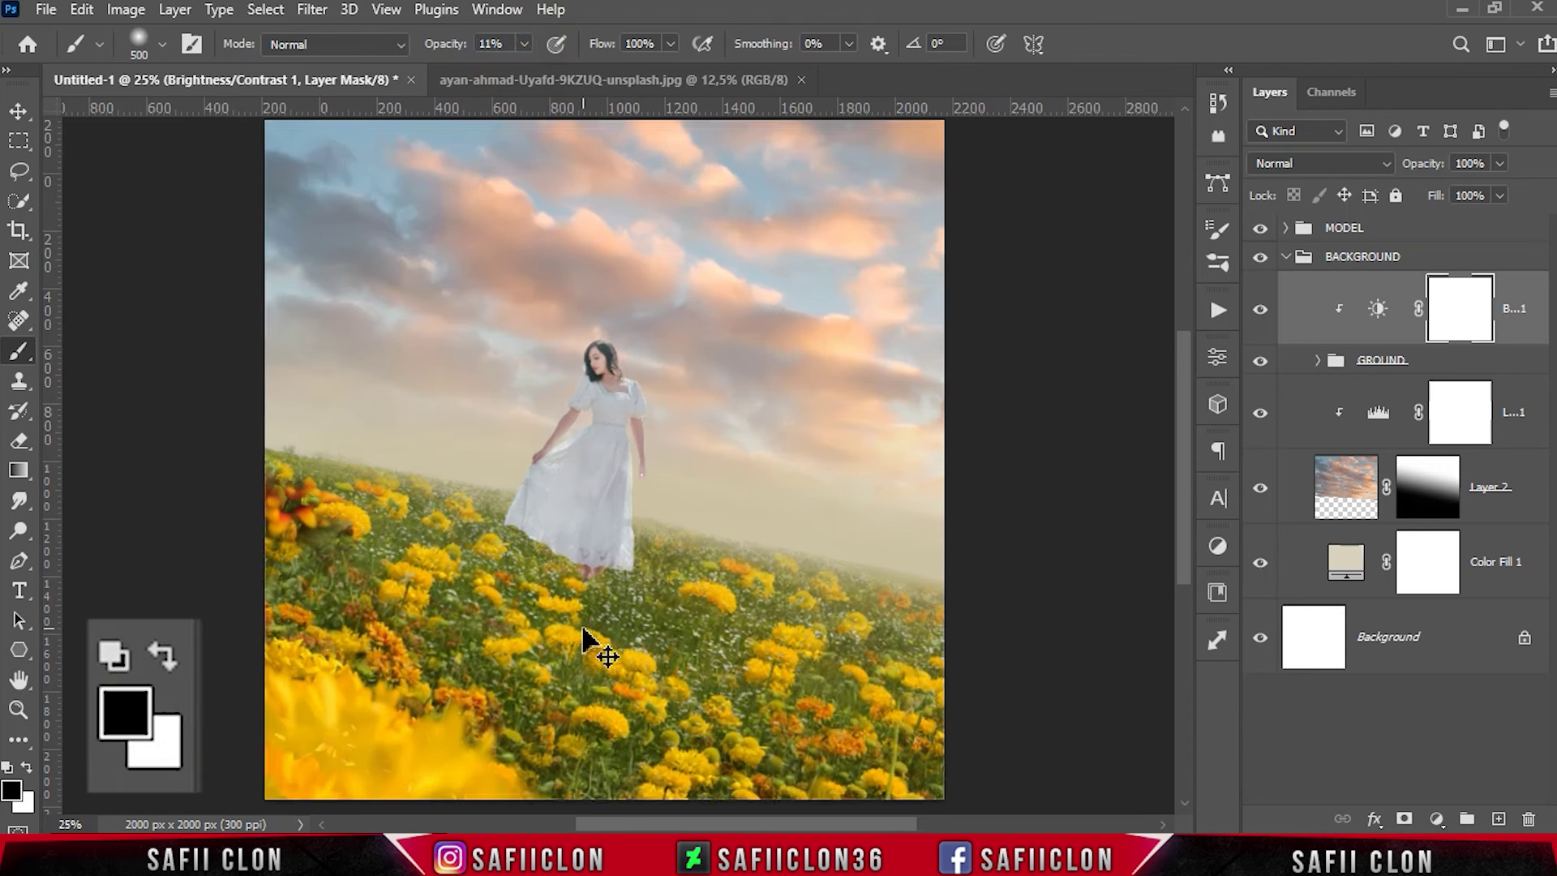
key("ctrl+plus")
mouse_move(1054, 542)
left_mouse_down()
mouse_move(848, 469)
mouse_move(819, 493)
mouse_move(672, 525)
left_mouse_up()
key("bracketleft")
key("bracketleft")
key("bracketleft")
key("bracketright")
key("bracketright")
key("bracketright")
Step: Brush out more of the mask over the field, compare, and collapse the BACKGROUND group
left_click_drag(313, 317, 557, 365)
left_click_drag(650, 522, 920, 556)
mouse_move(1022, 537)
left_mouse_down()
mouse_move(697, 465)
mouse_move(757, 463)
mouse_move(938, 549)
mouse_move(1029, 567)
left_mouse_up()
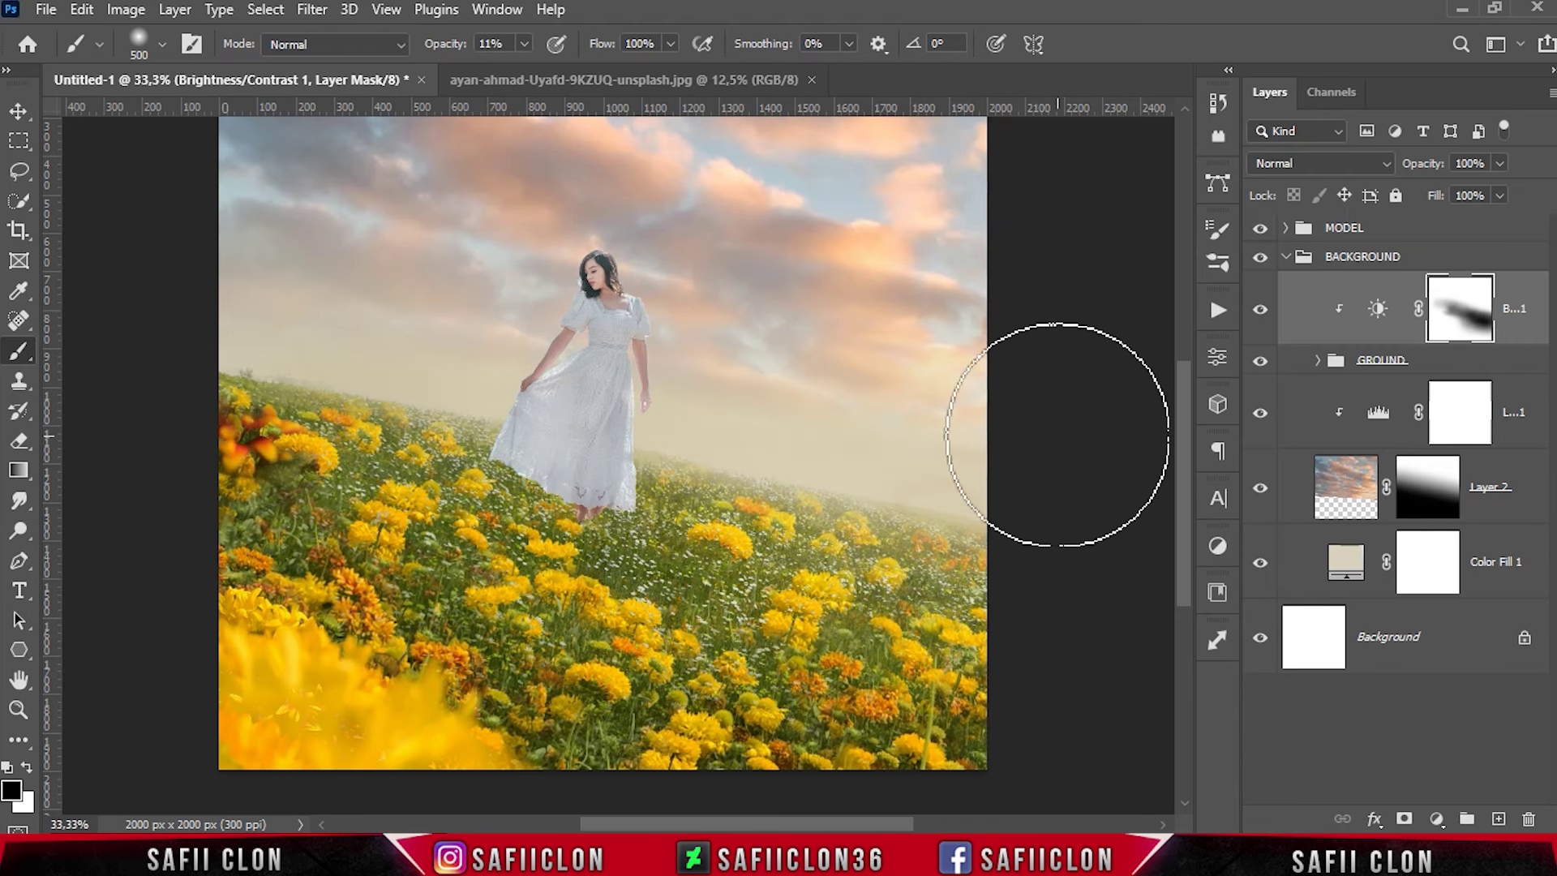
key("ctrl+minus")
left_click(1262, 311)
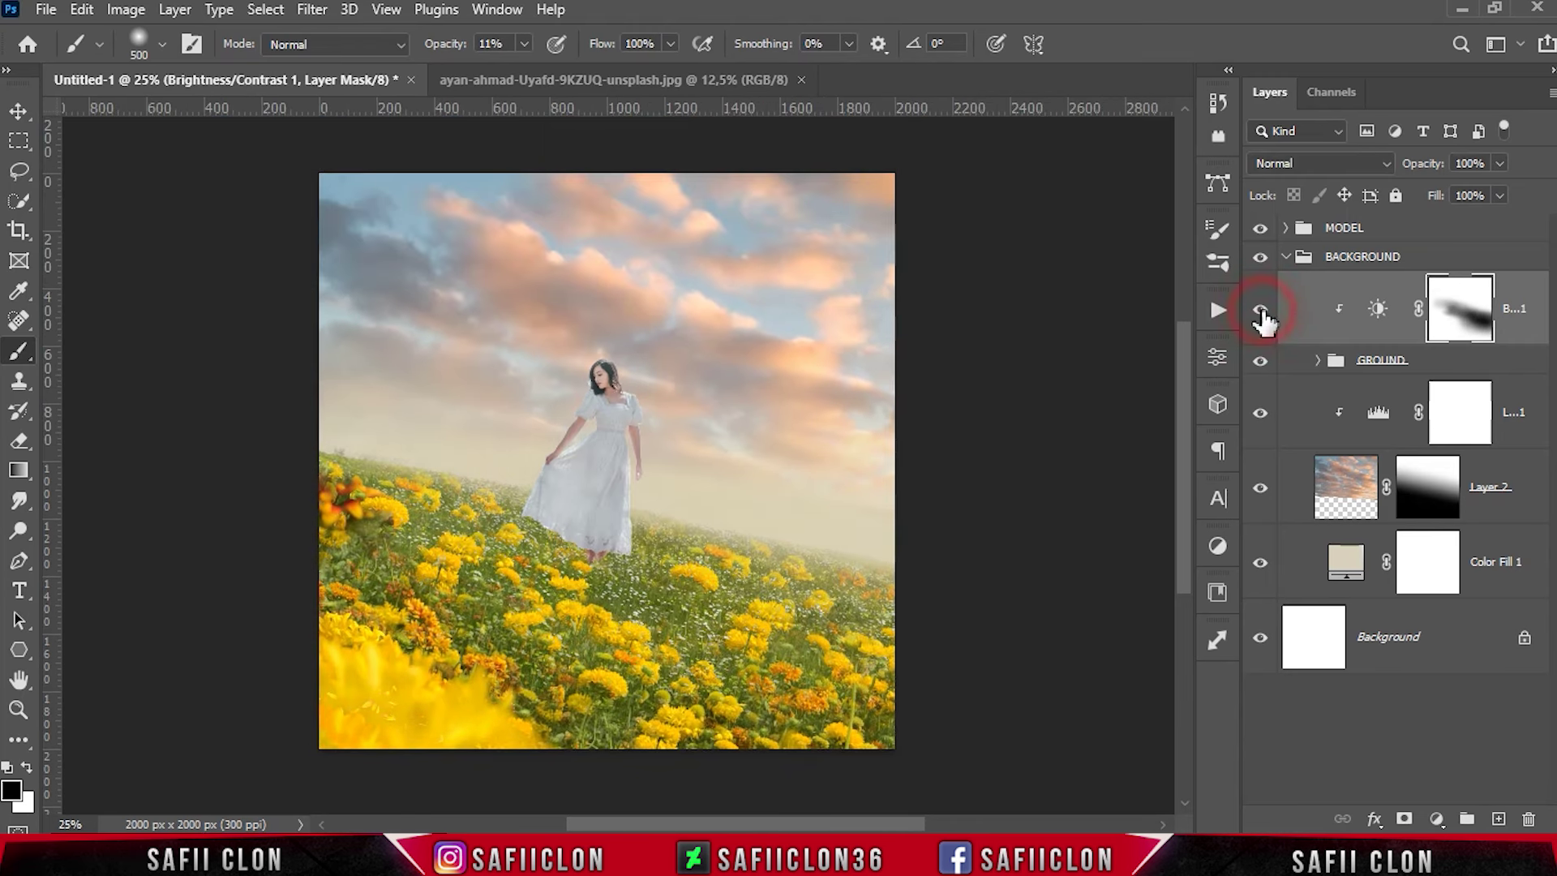
left_click(1262, 311)
left_click(1261, 311)
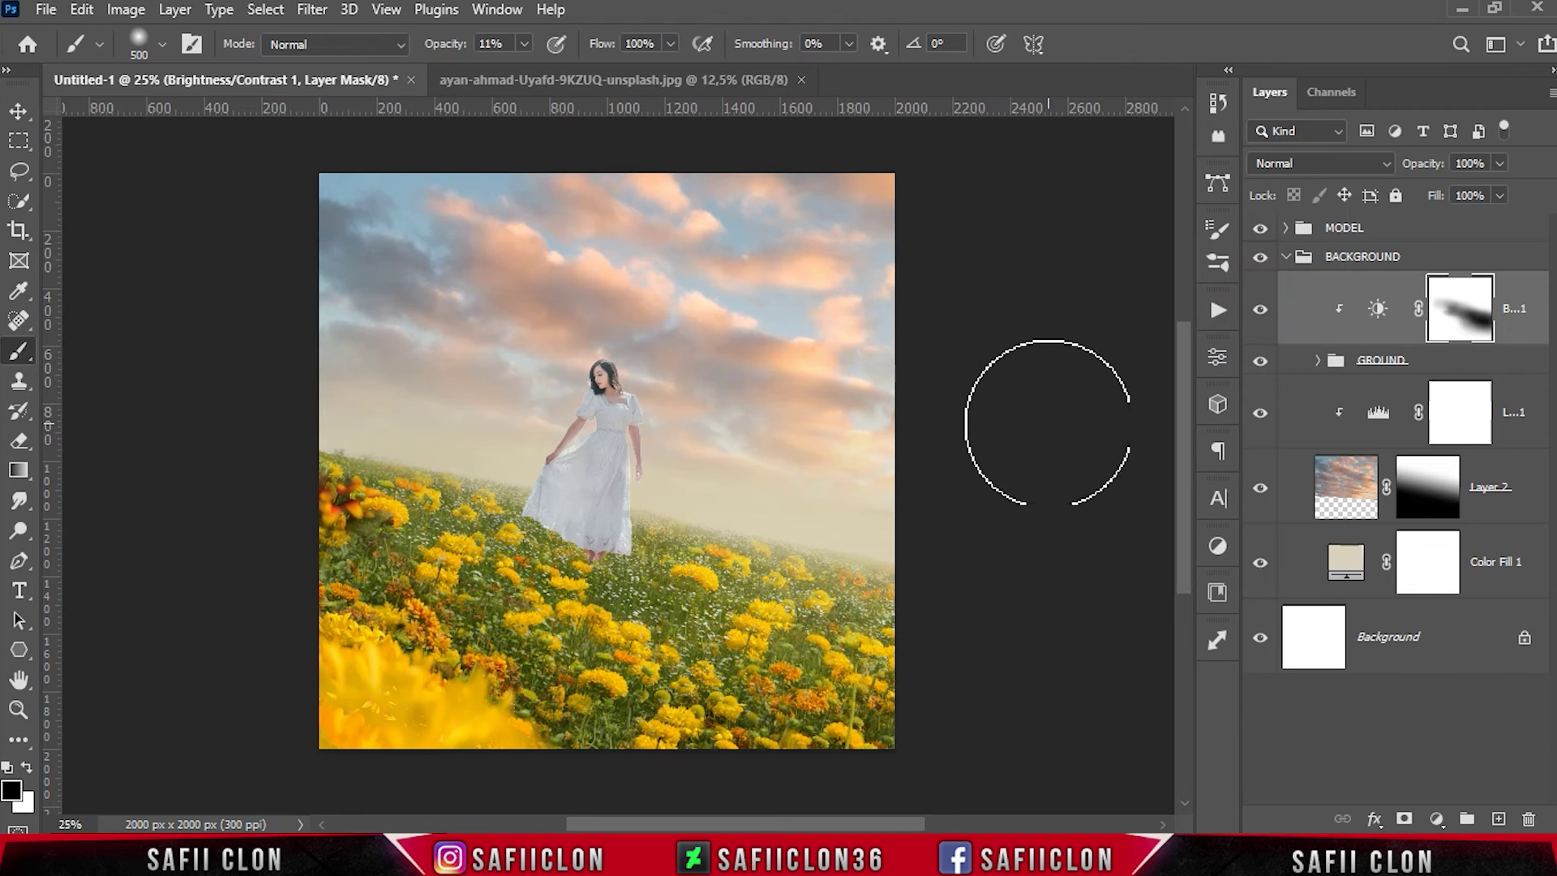
left_click(1379, 258)
left_click(1285, 256)
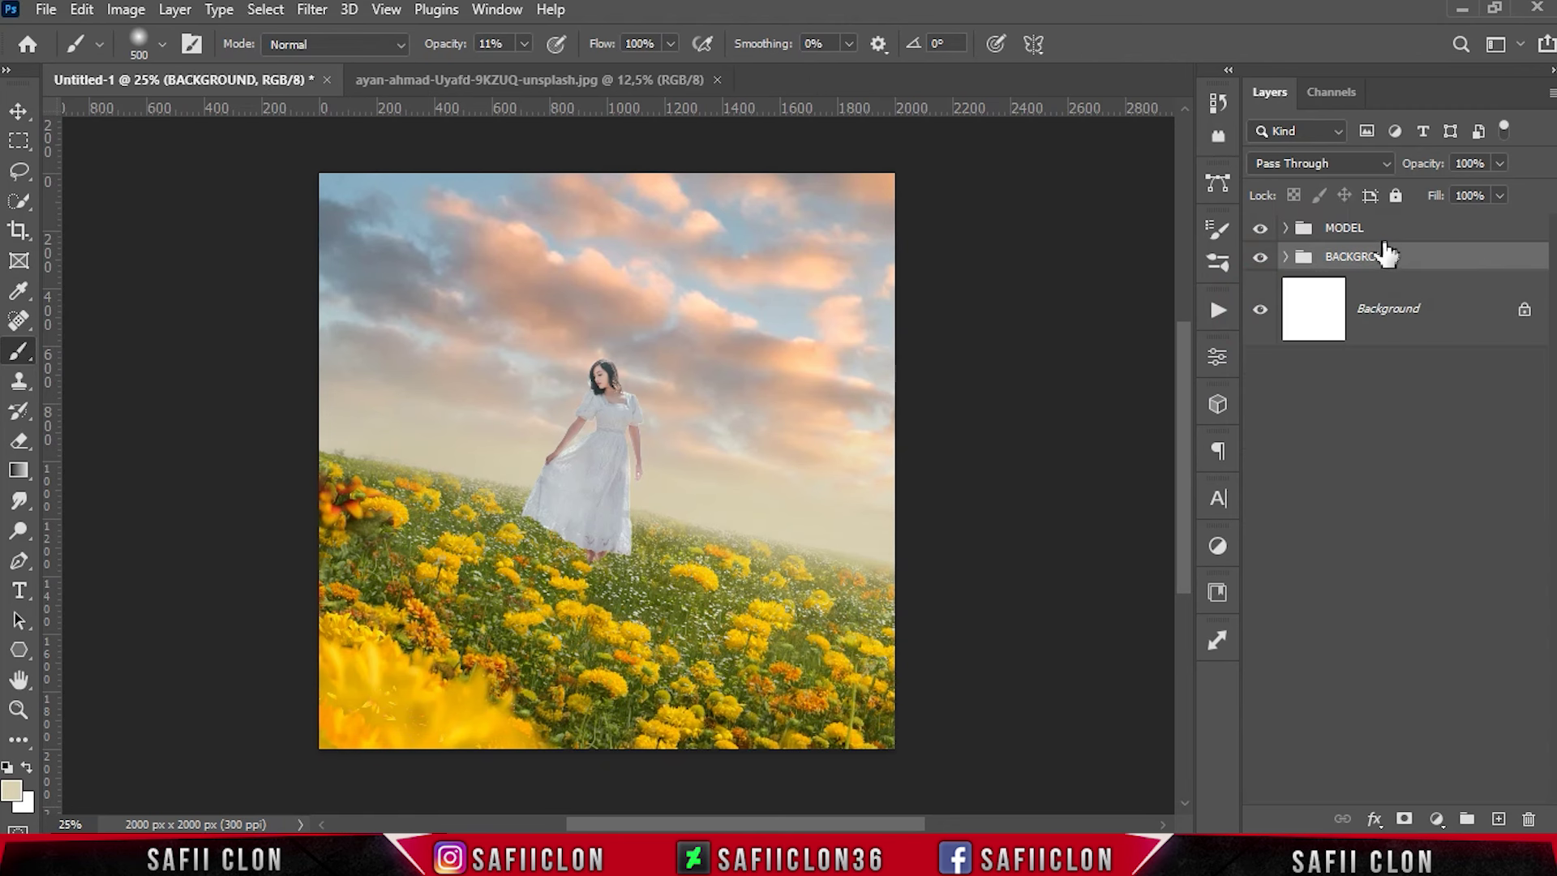
Step: Expand the MODEL group and open Select and Mask on Layer 3's mask in On Layers view
left_click(1371, 229)
left_click(1285, 228)
left_click(1427, 280)
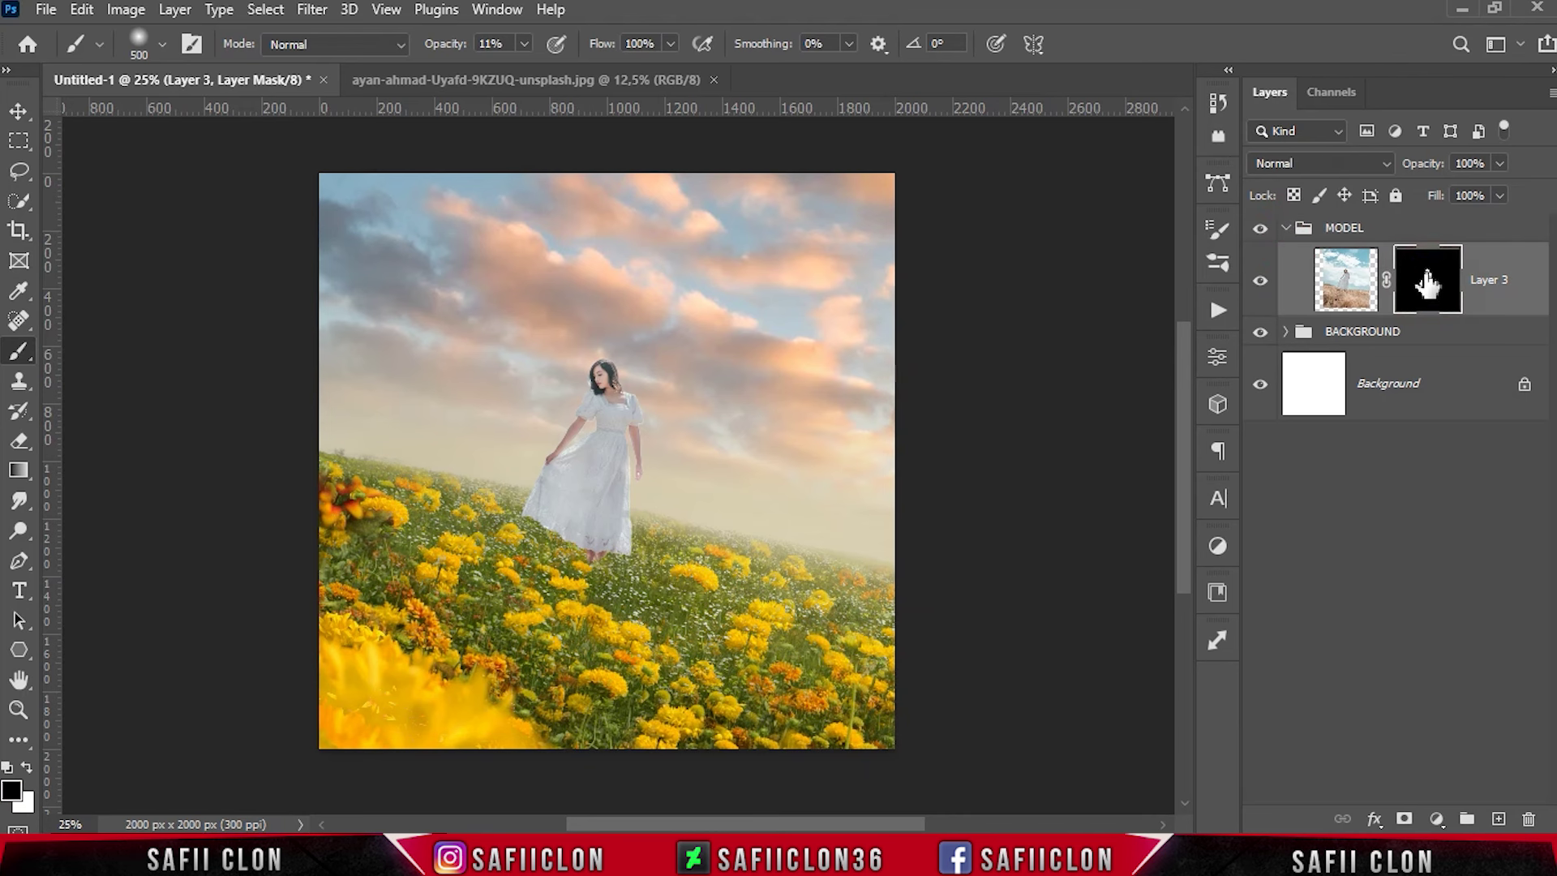
right_click(1427, 281)
left_click(1426, 442)
scroll(1379, 324, "up", 5)
left_click(1334, 193)
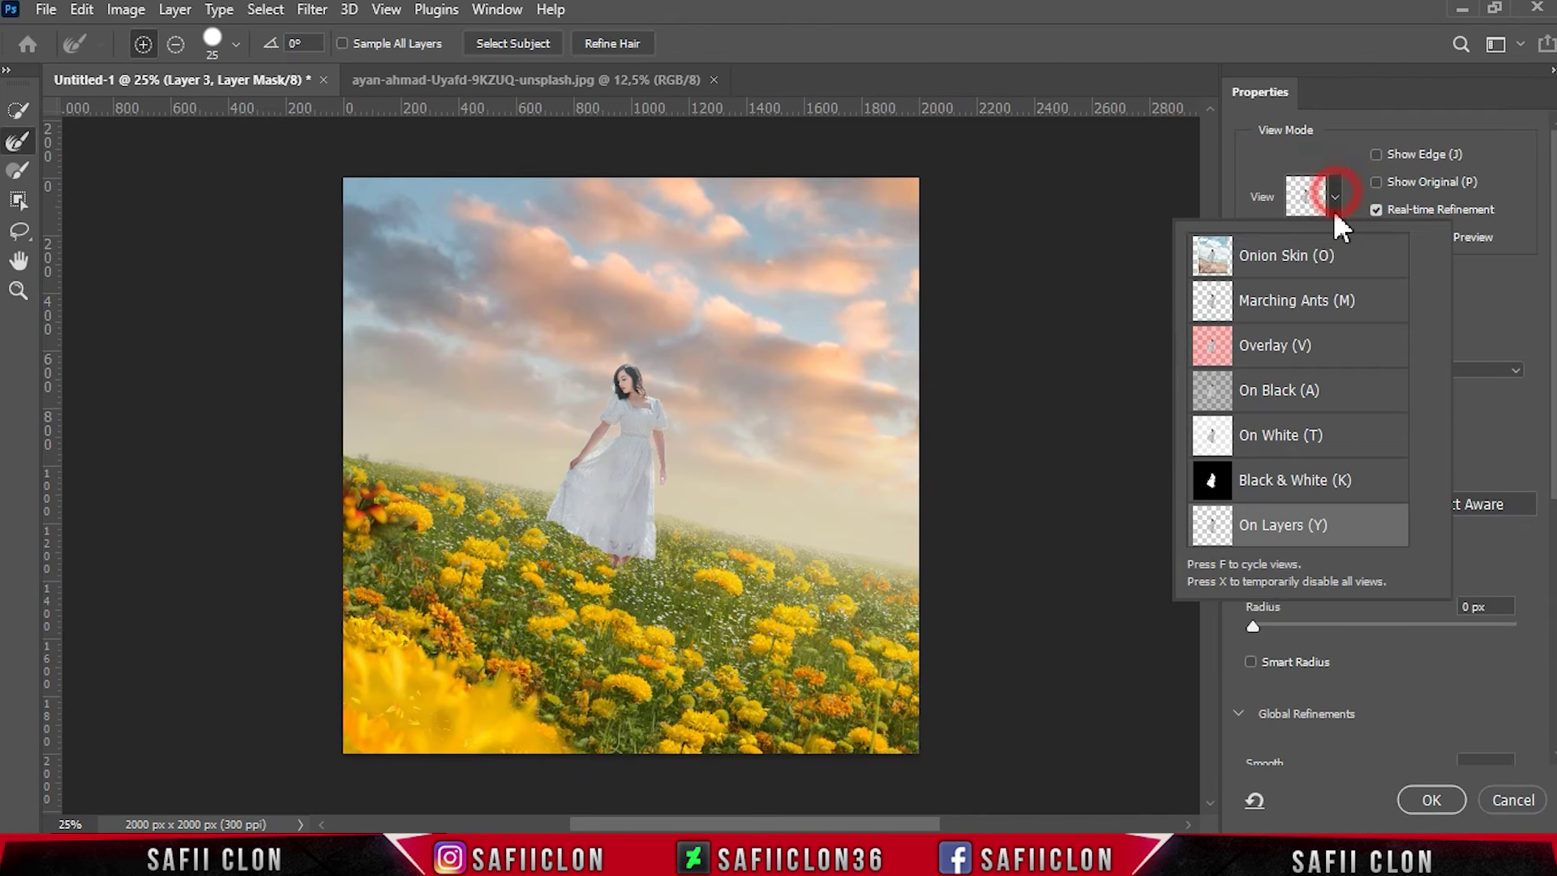
left_click(1290, 523)
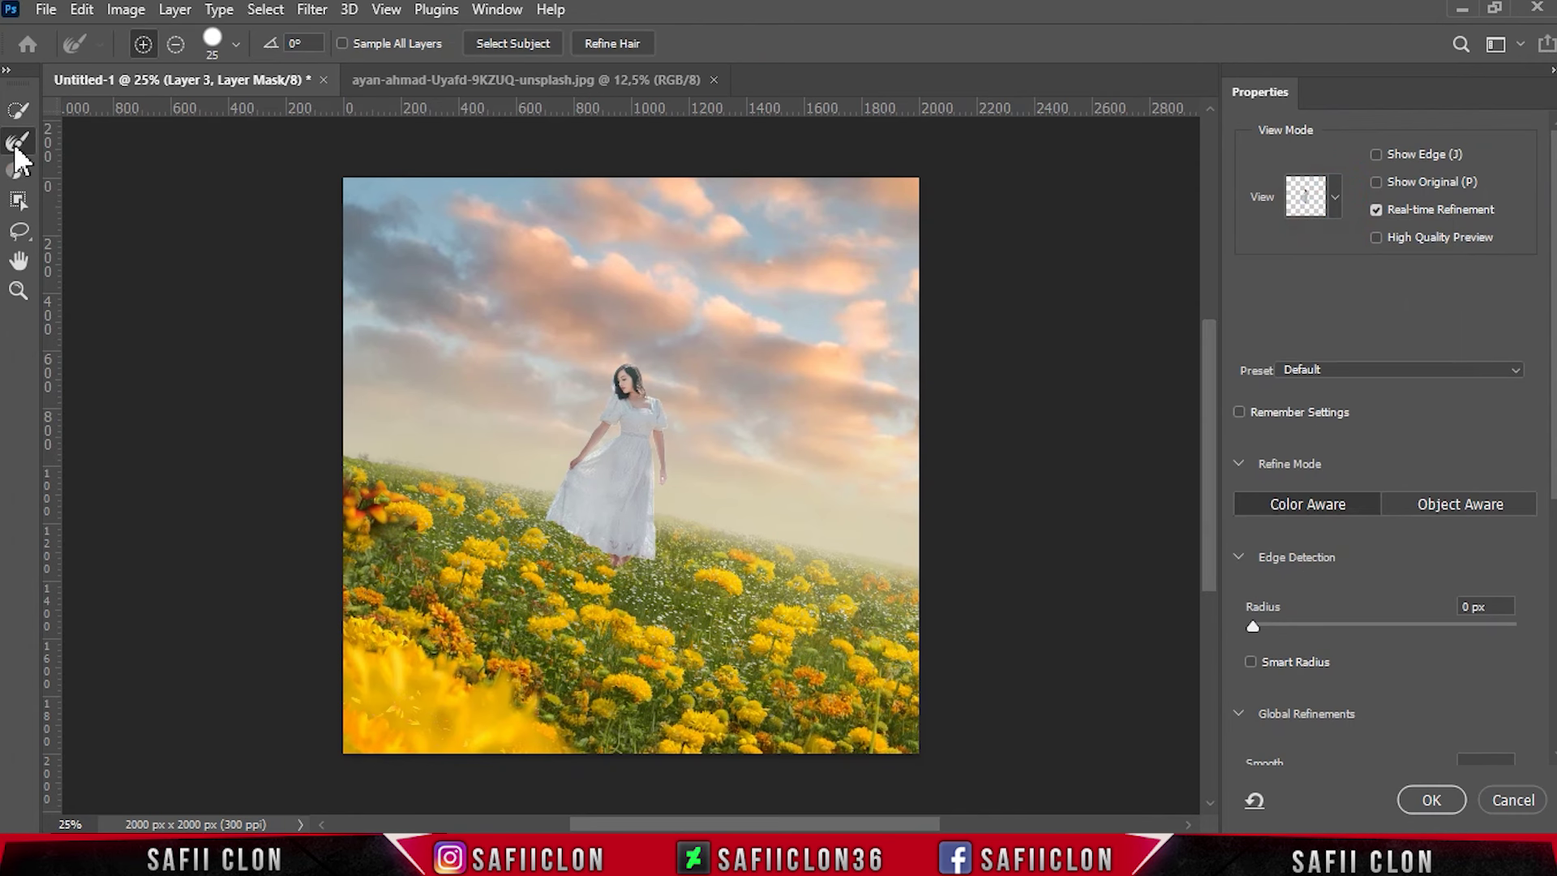
left_click(236, 45)
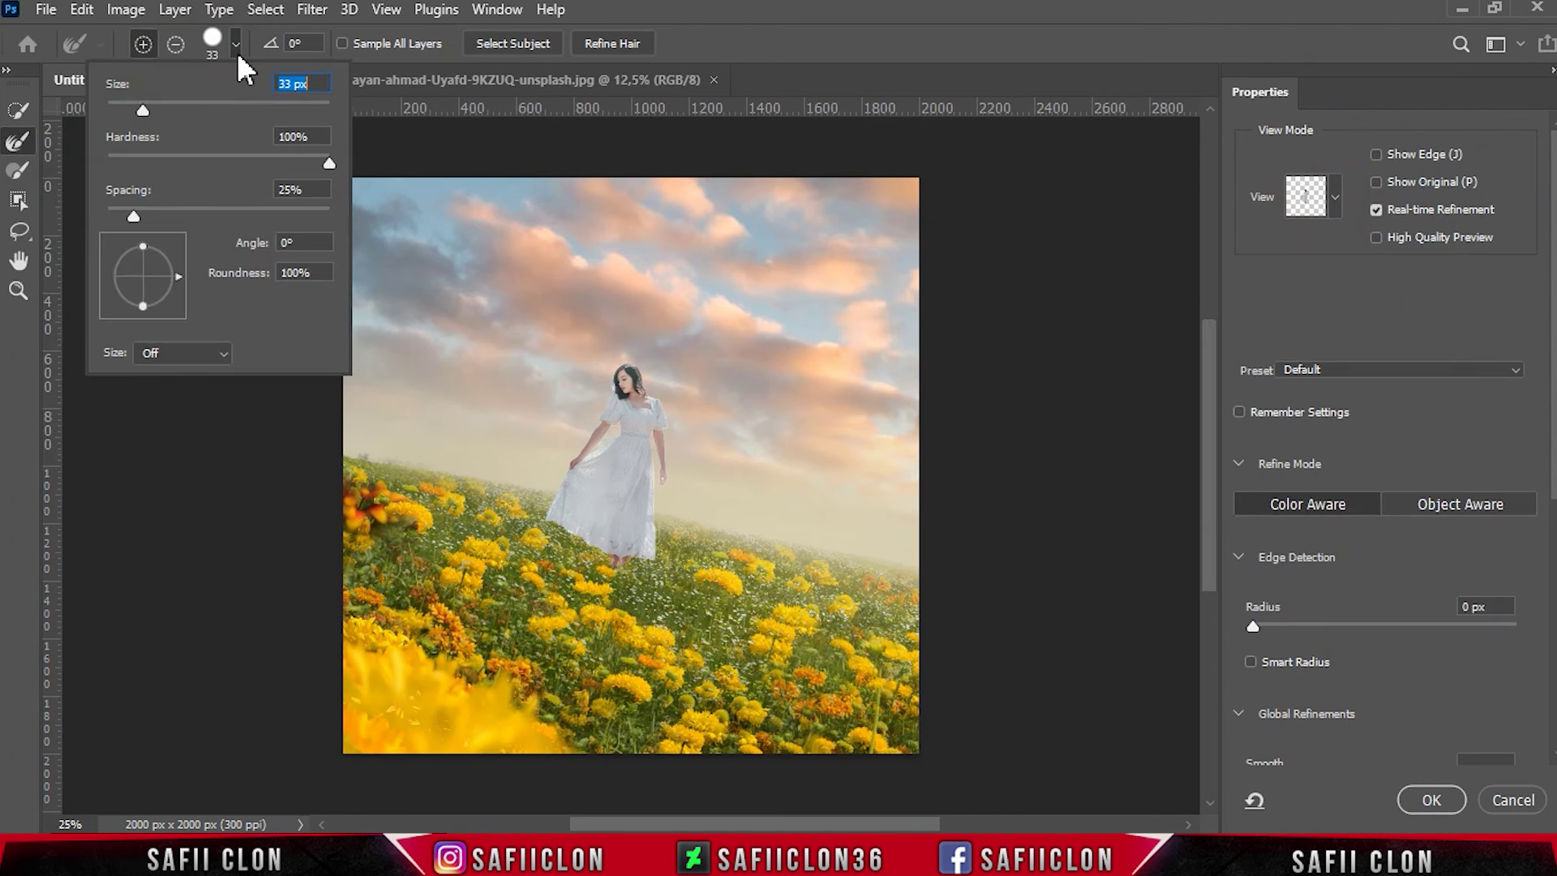
key("Return")
Step: Refine the mask edges along her hair, sleeve and dress
key("ctrl+plus")
key("ctrl+plus")
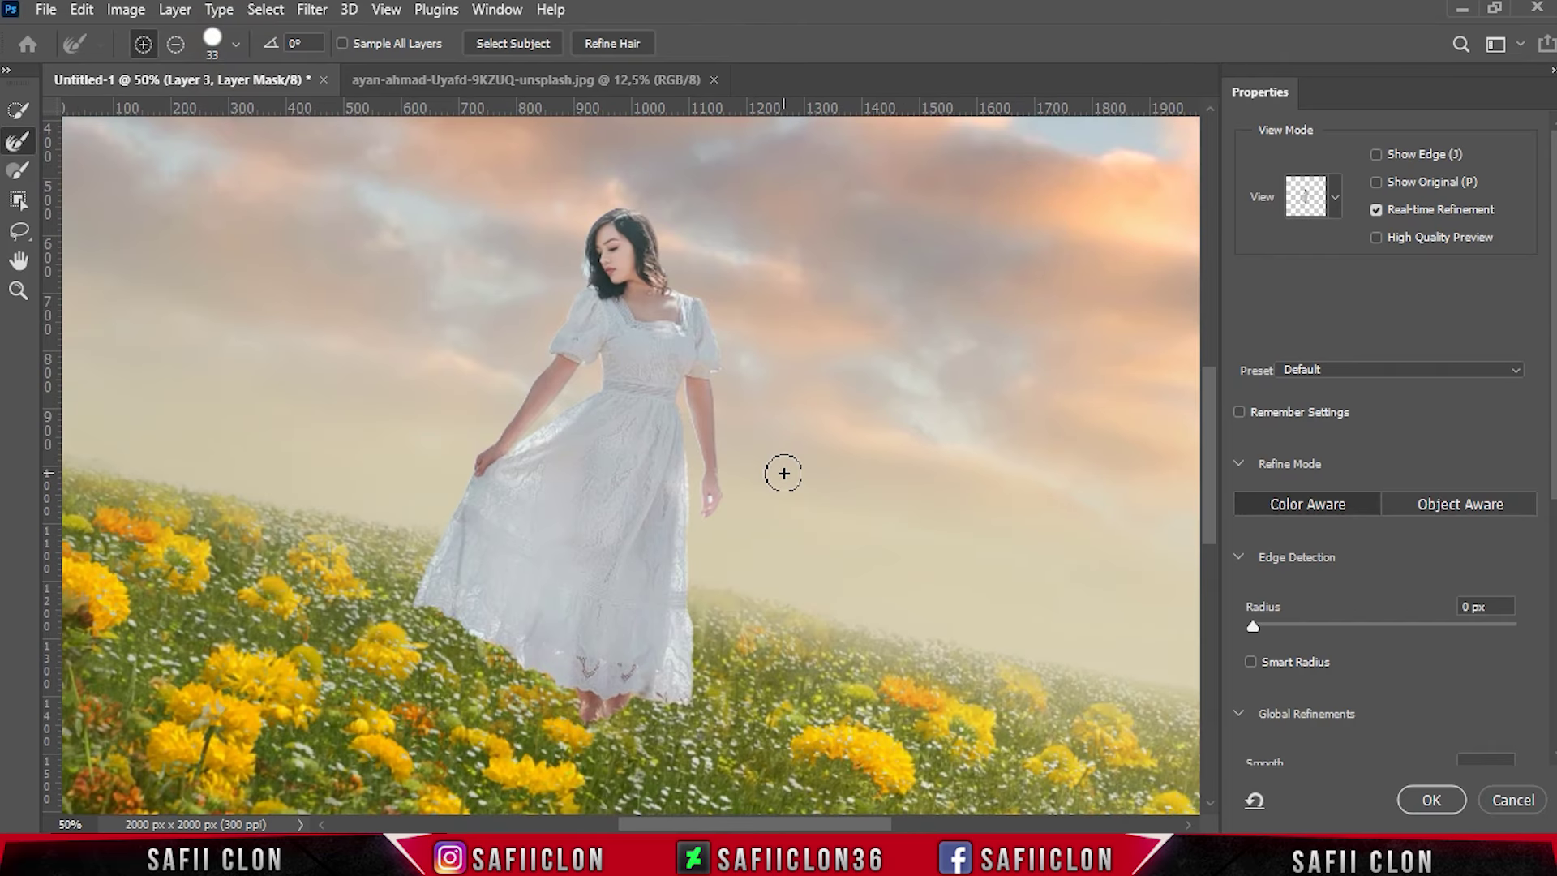
key("ctrl+plus")
mouse_move(581, 270)
left_mouse_down()
mouse_move(586, 253)
mouse_move(685, 263)
left_mouse_up()
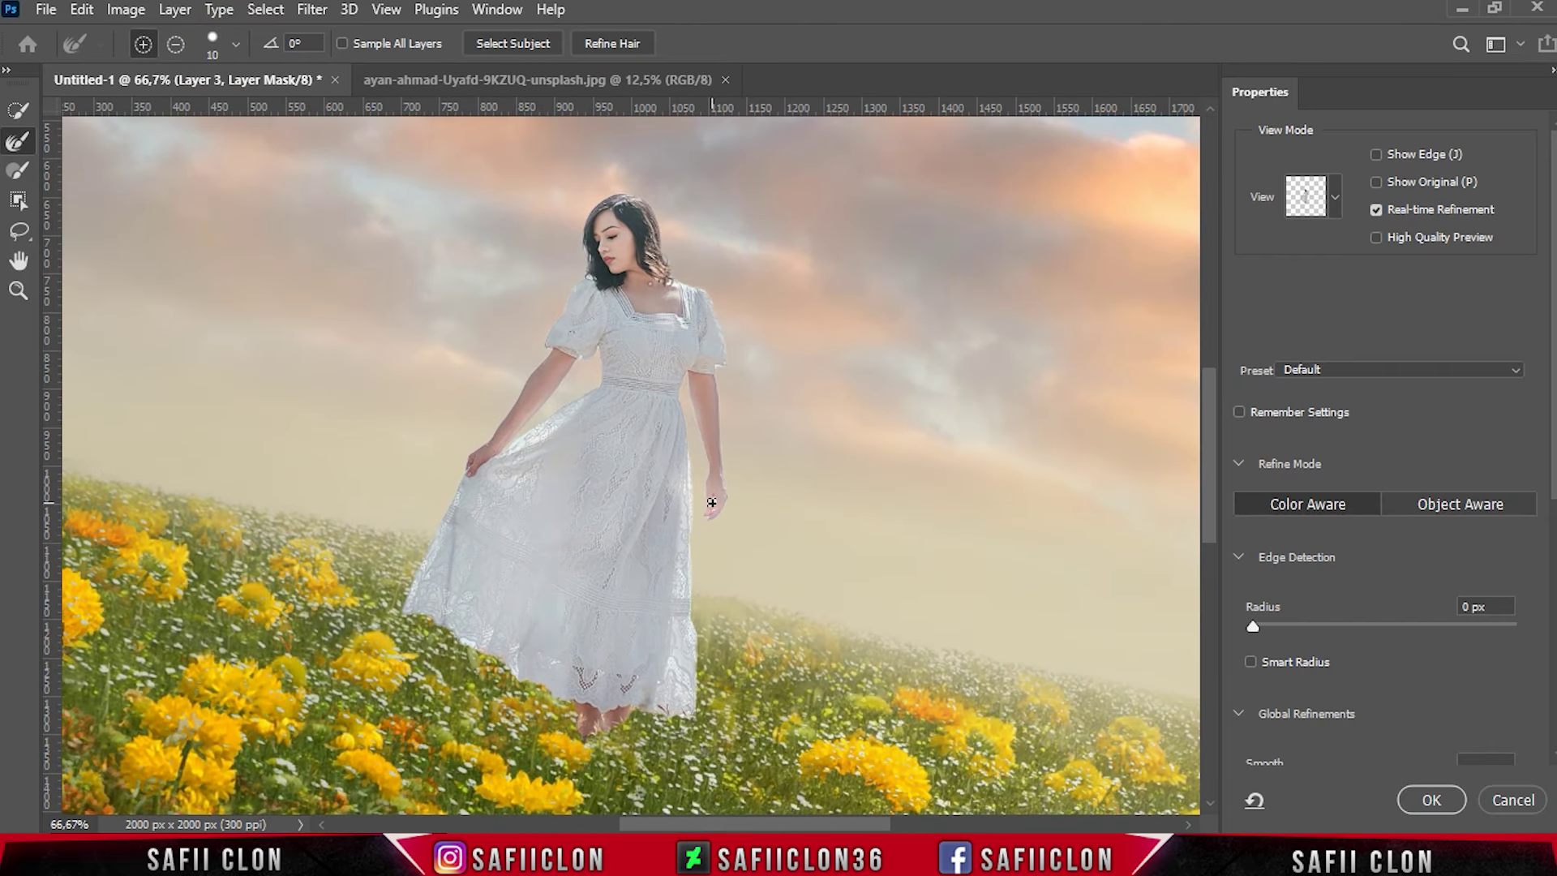
left_click(546, 431)
scroll(645, 456, "down", 1)
left_click(403, 567)
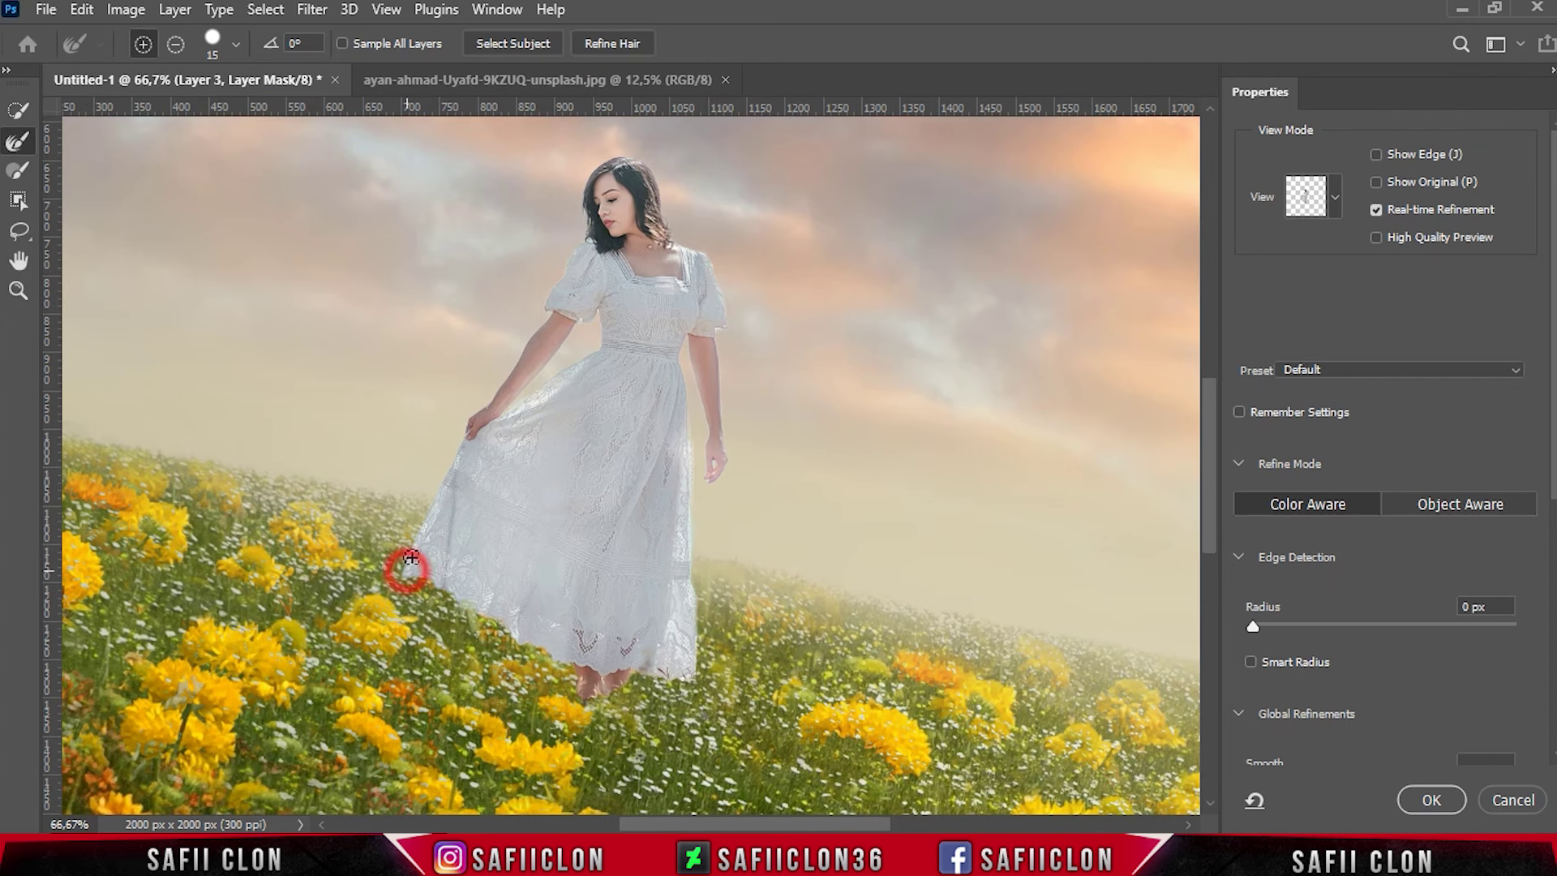
left_click(718, 330)
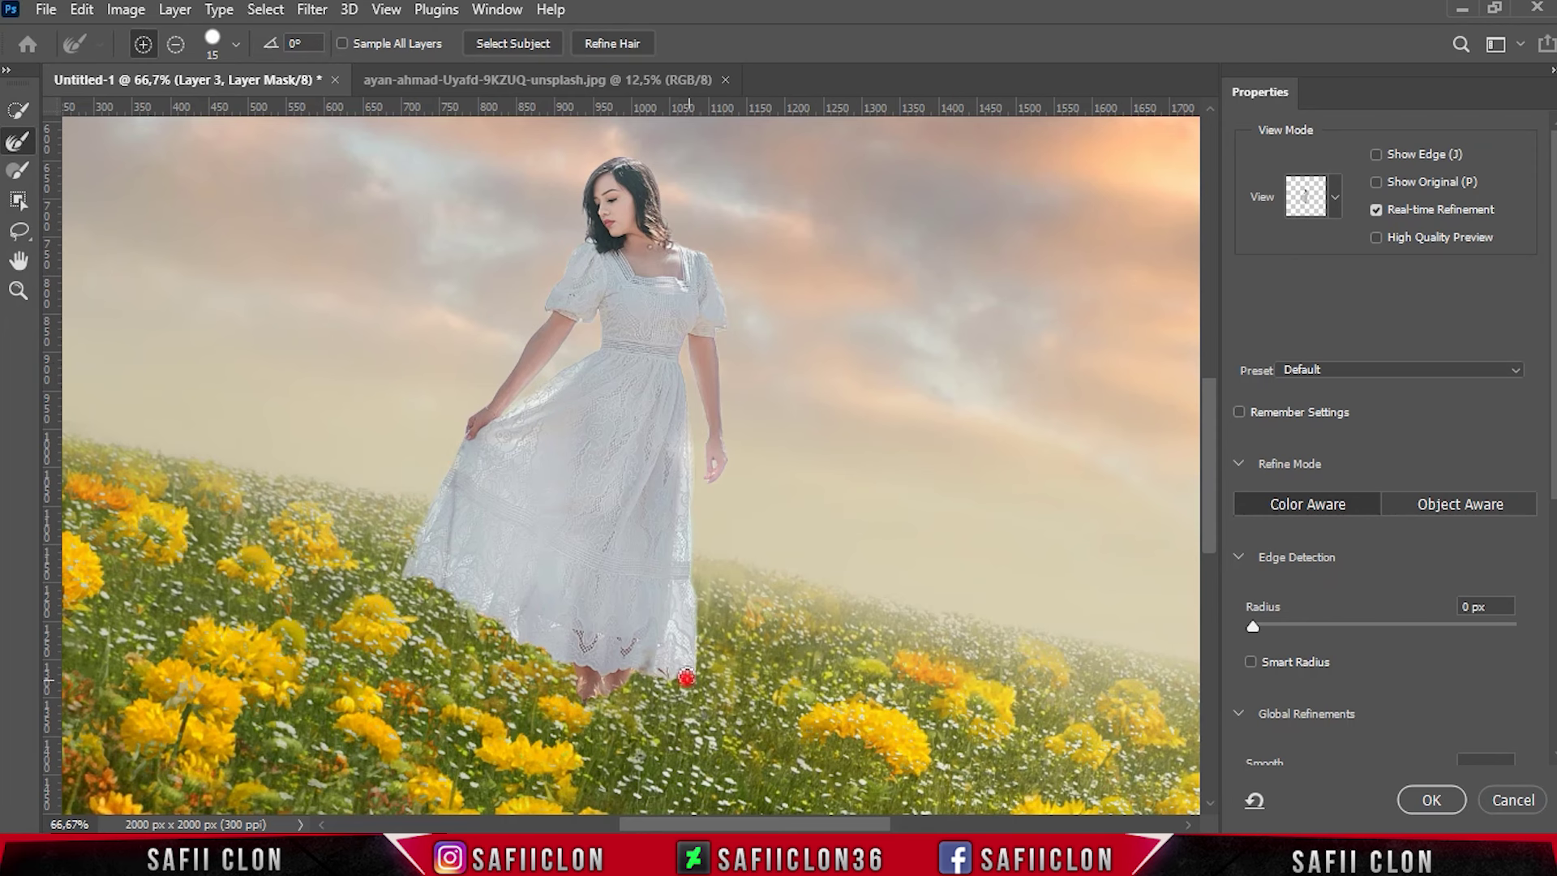
left_click(542, 401)
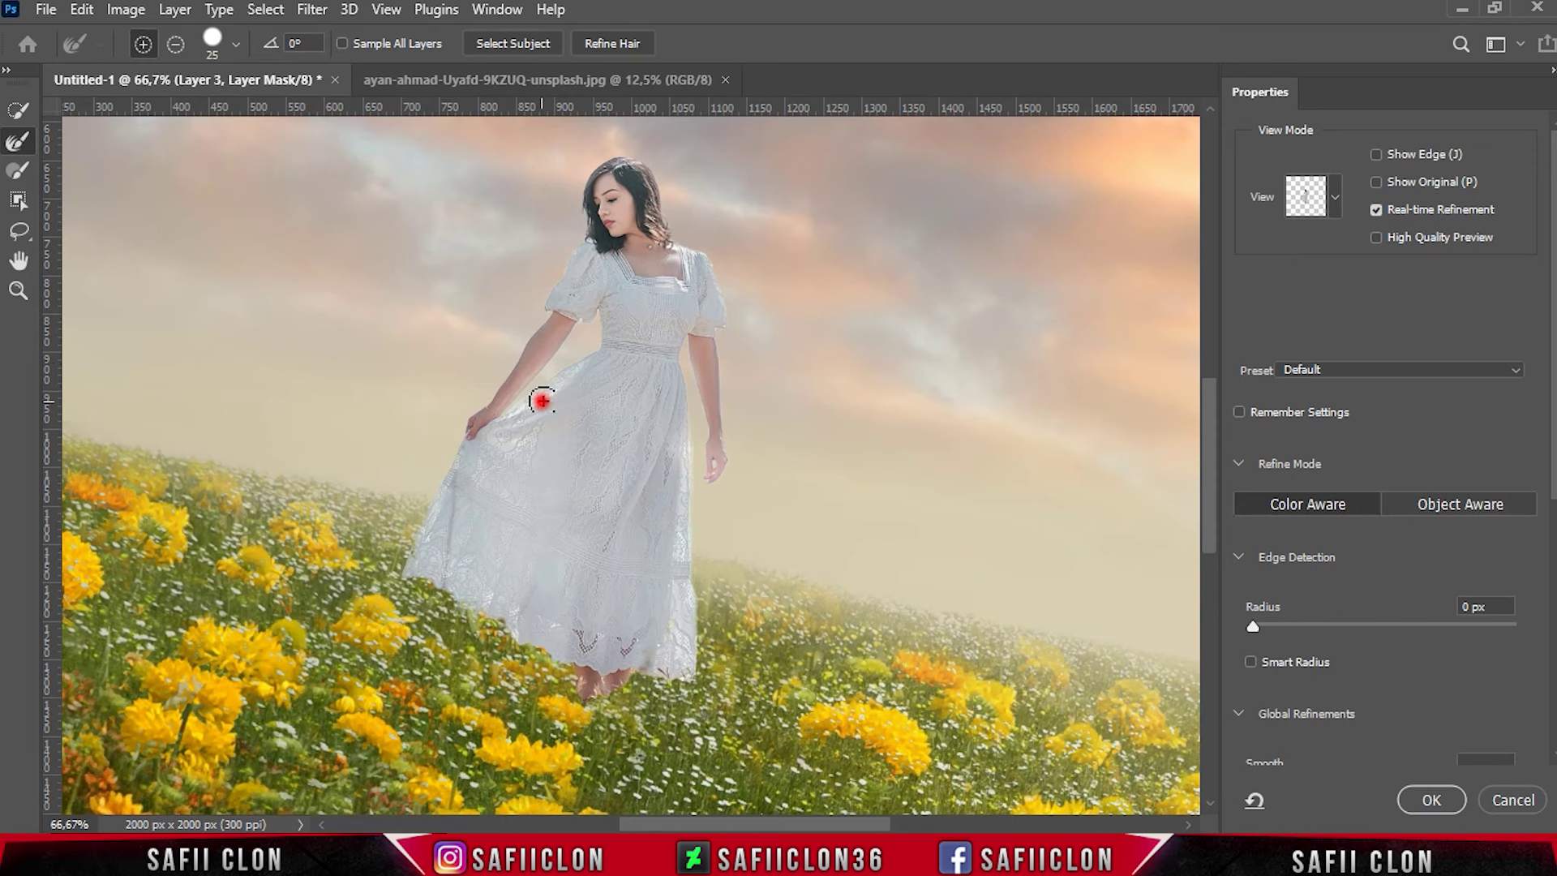
Step: Set Shift Edge −21%, contrast 6% and feather 0.1 px, and apply the refined mask
key("ctrl+minus")
key("ctrl+minus")
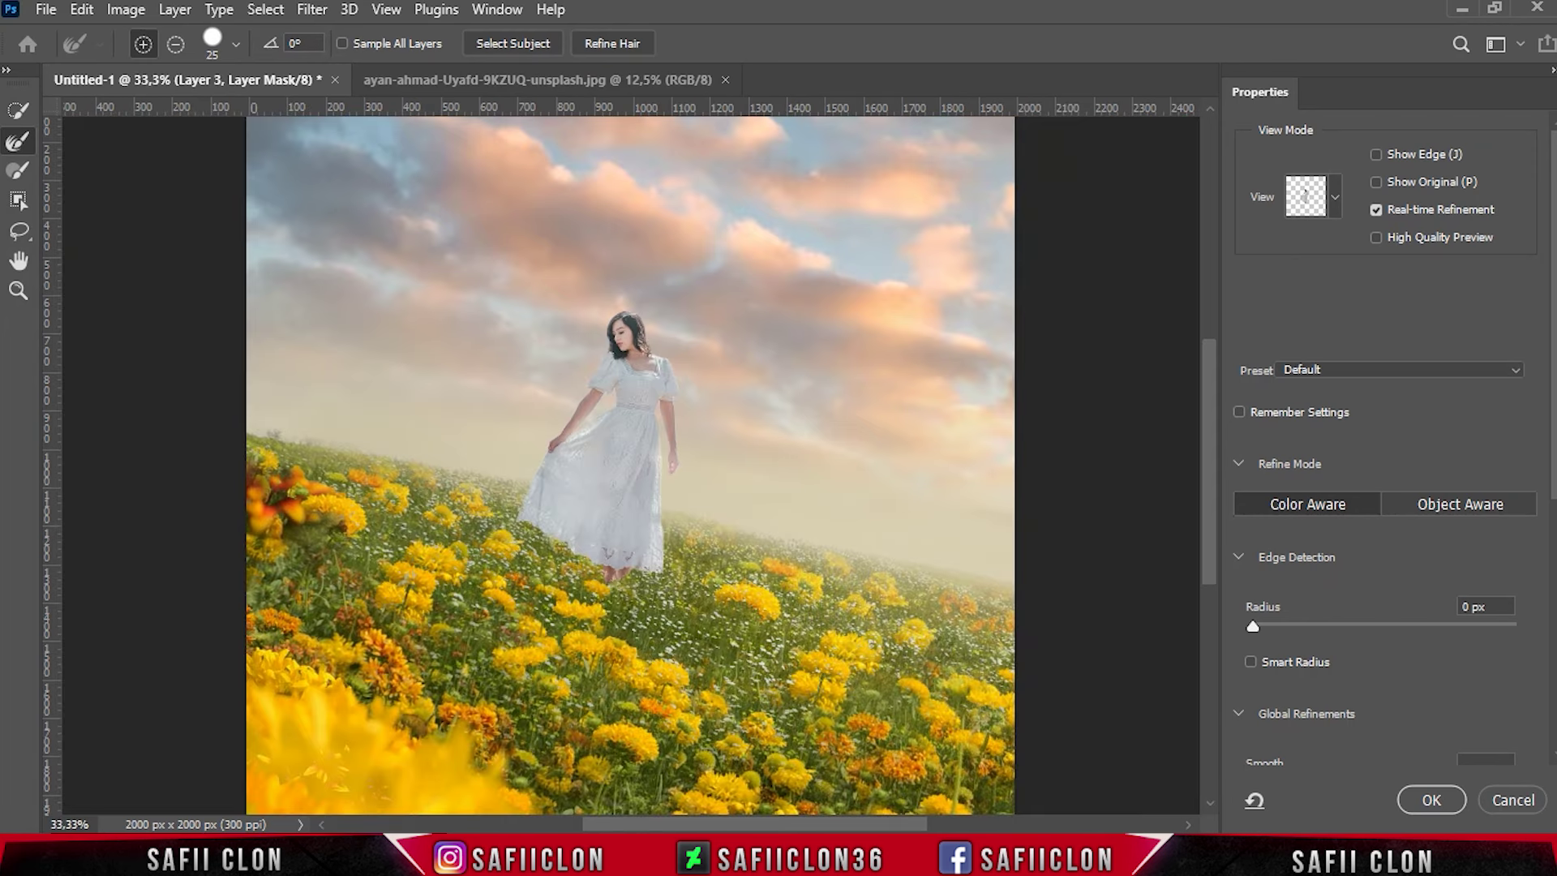
scroll(1322, 567, "down", 2)
scroll(1322, 568, "down", 3)
left_click_drag(1386, 595, 1355, 592)
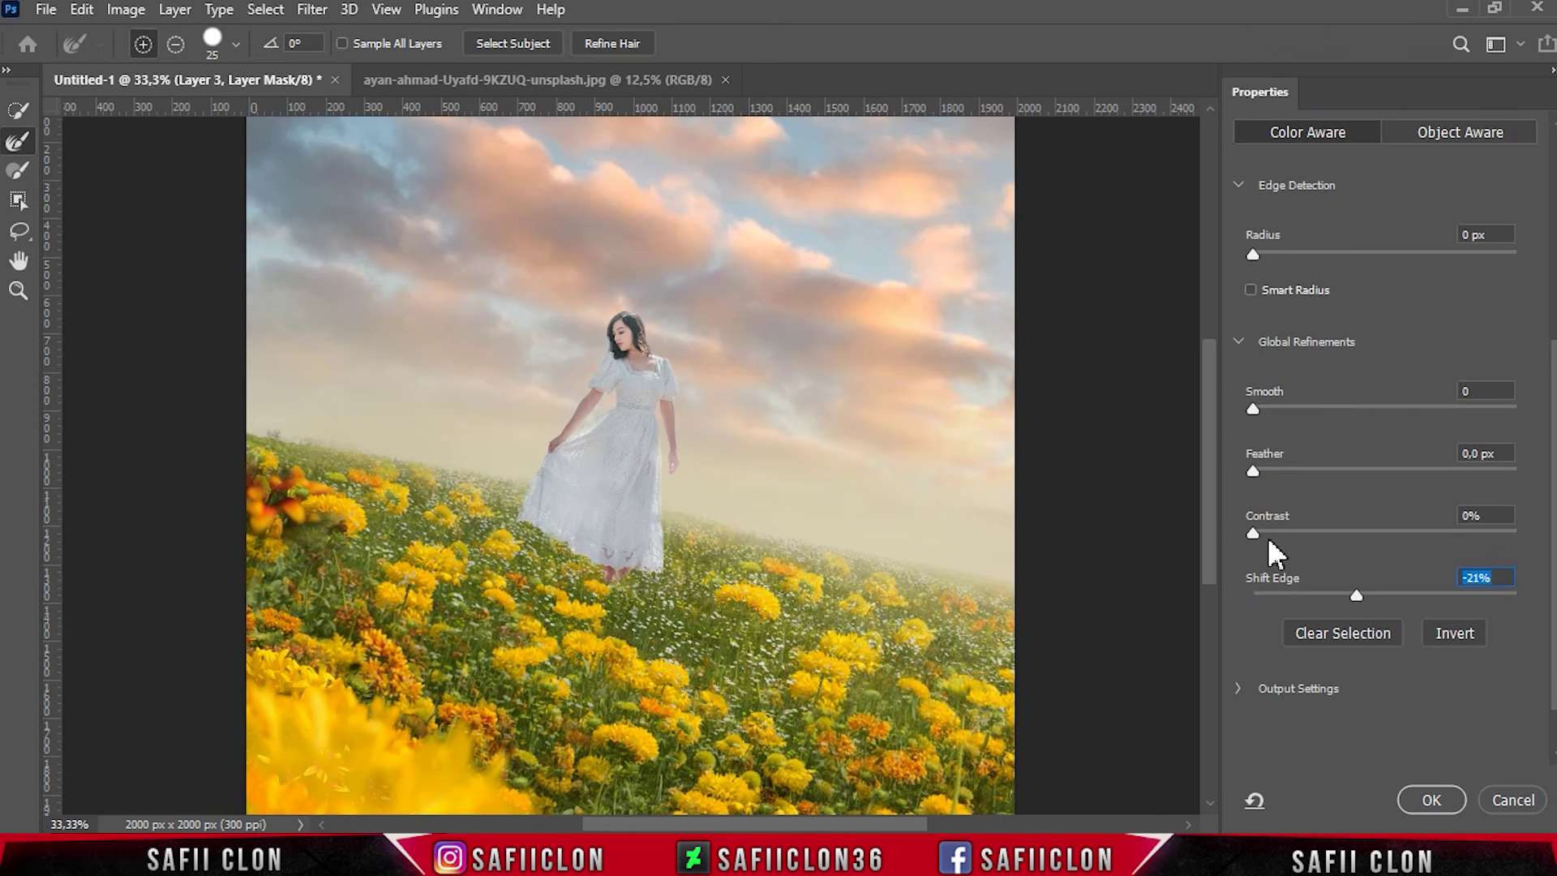
left_click_drag(1272, 533, 1268, 533)
left_click(1254, 470)
left_click(1425, 798)
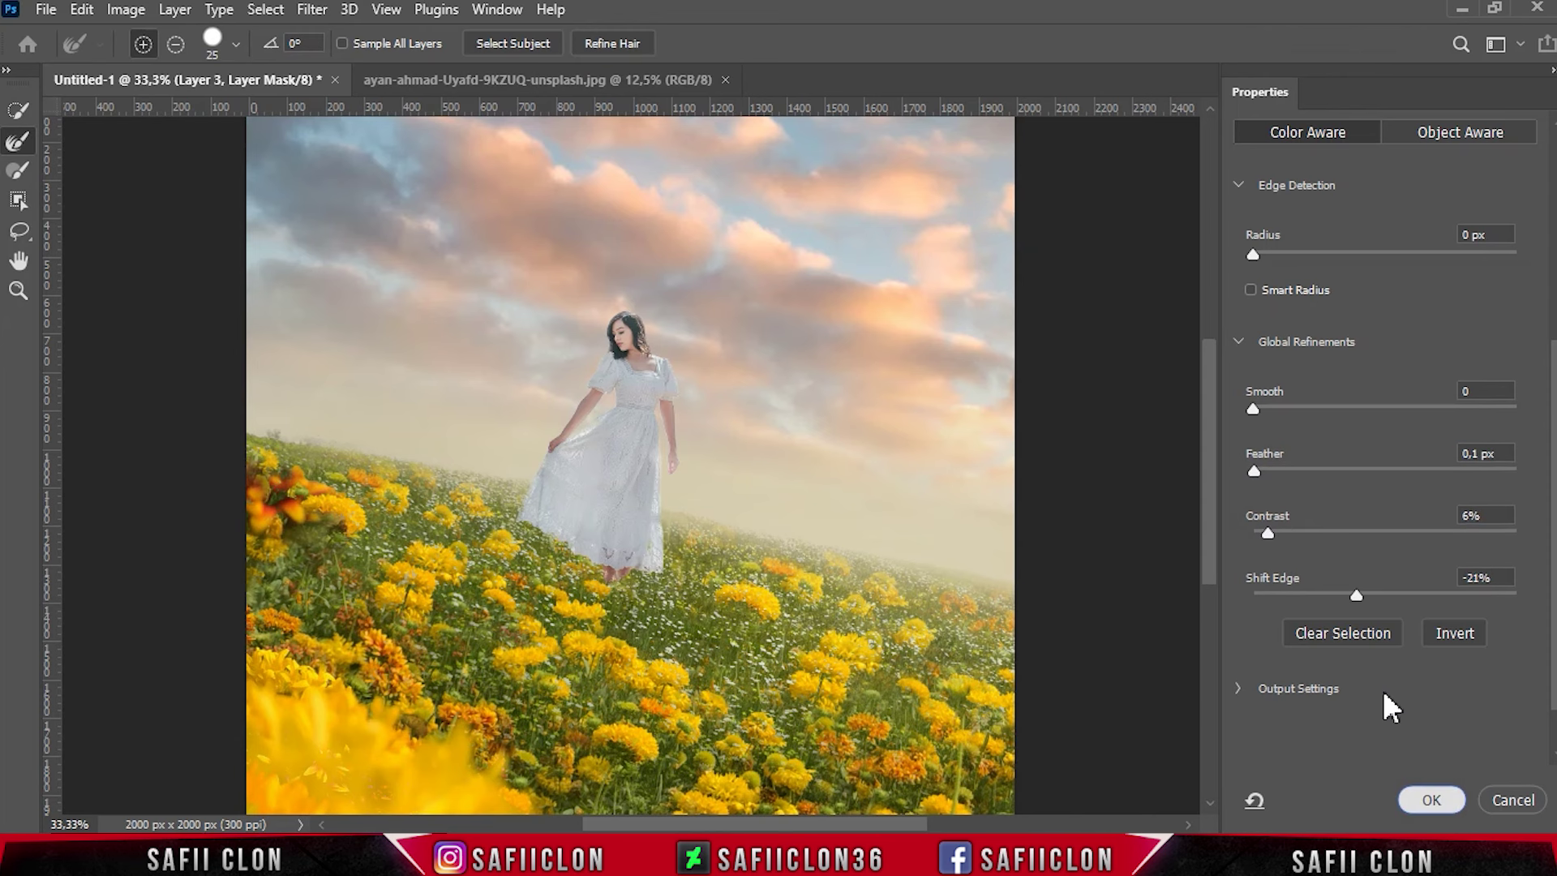
Step: Add a Brightness/Contrast adjustment above Layer 3's image
left_click(1514, 289)
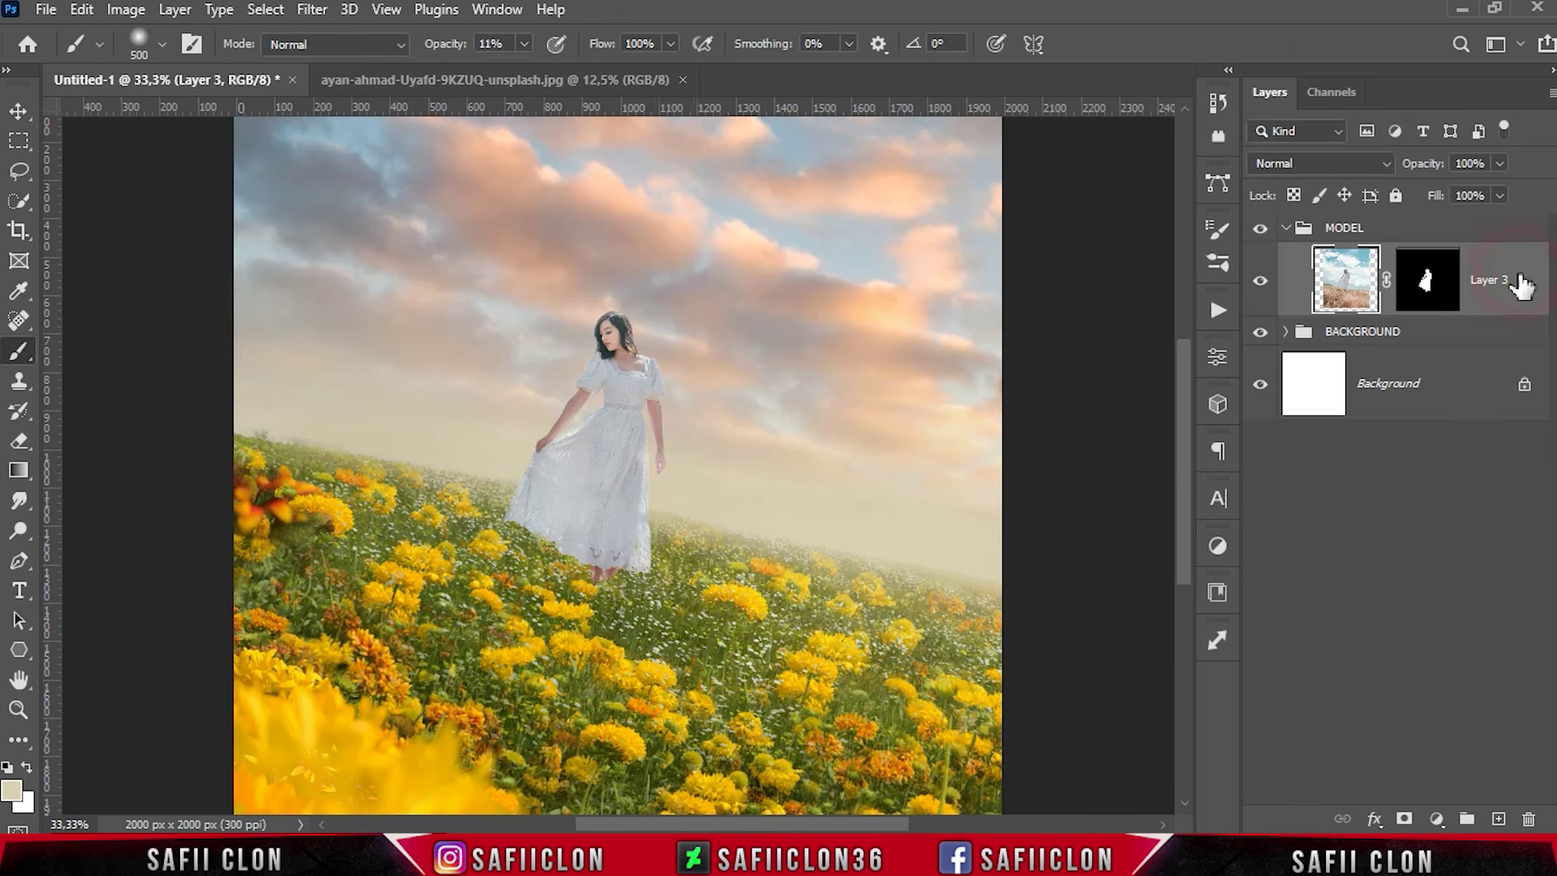
left_click(1437, 819)
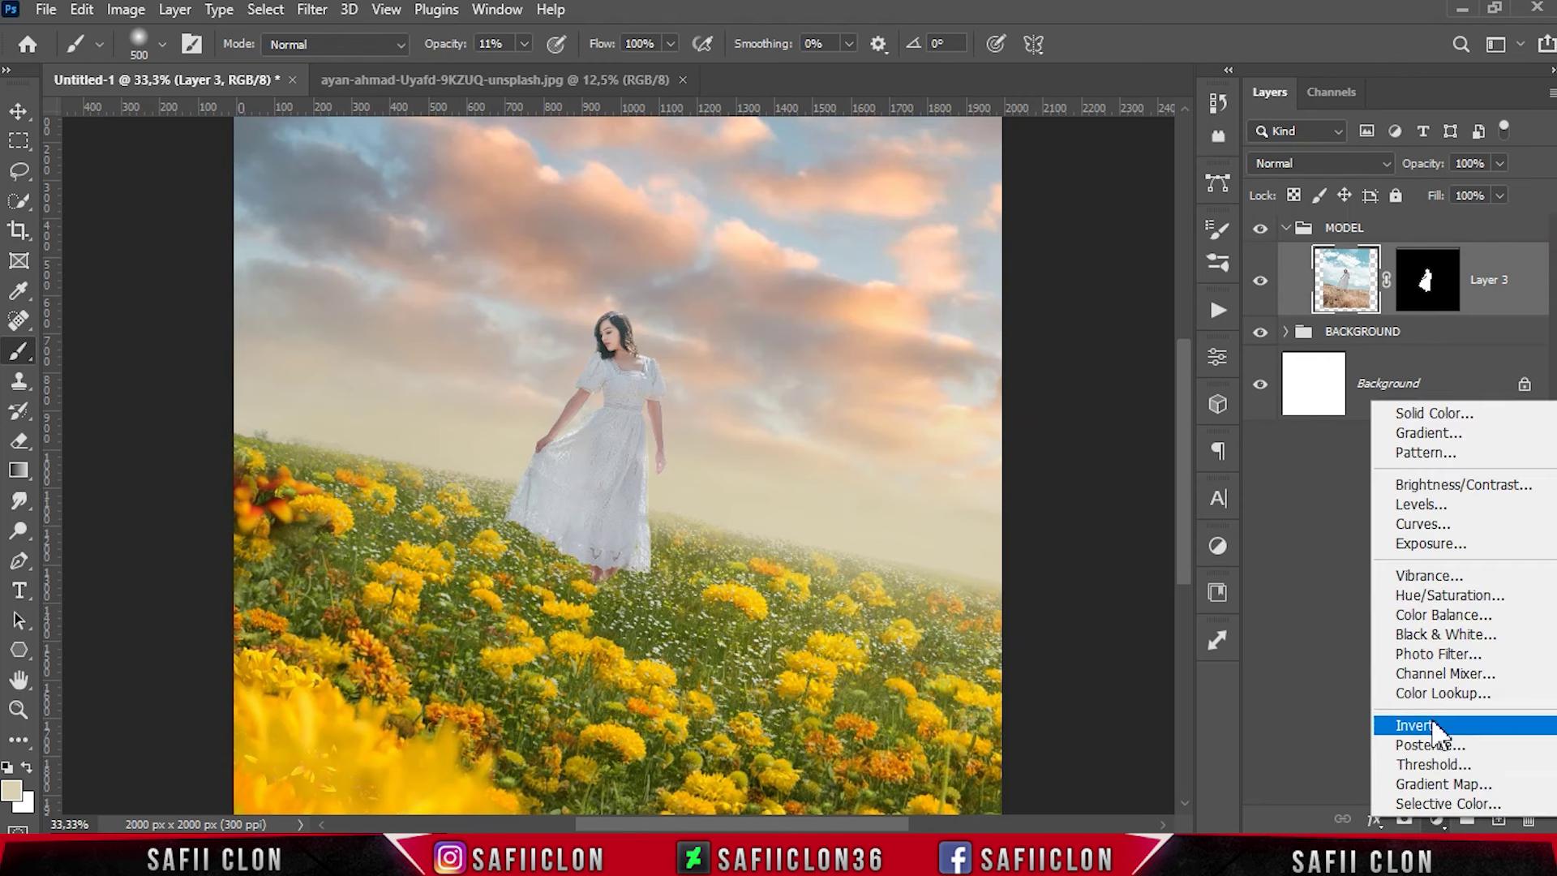
left_click(1446, 484)
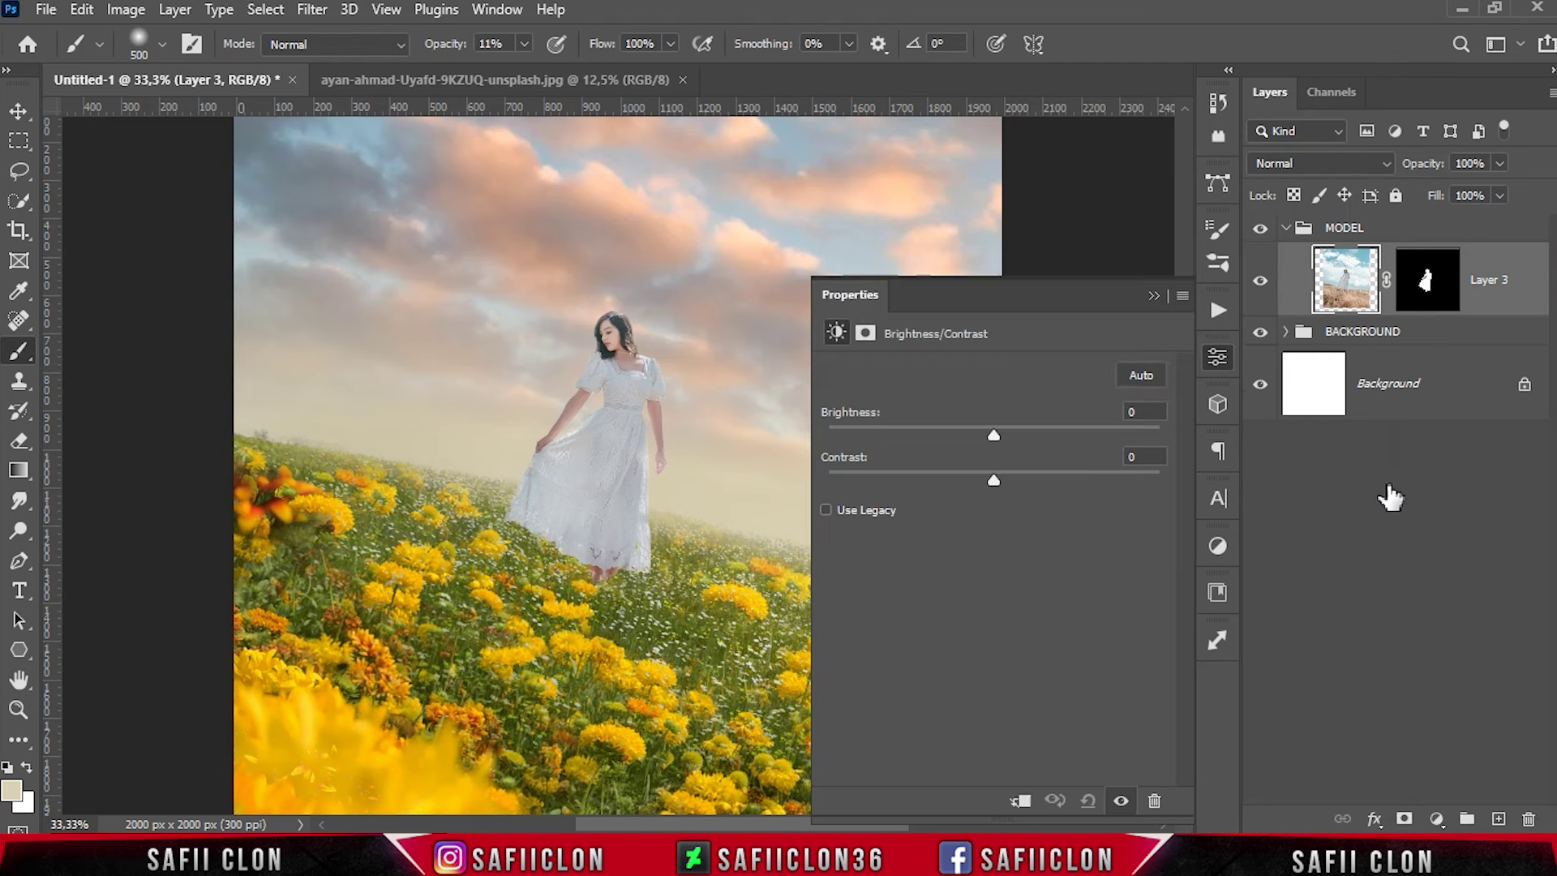
Step: Clip the Brightness/Contrast layer to the model and set brightness -61, contrast 10
left_click(1021, 803)
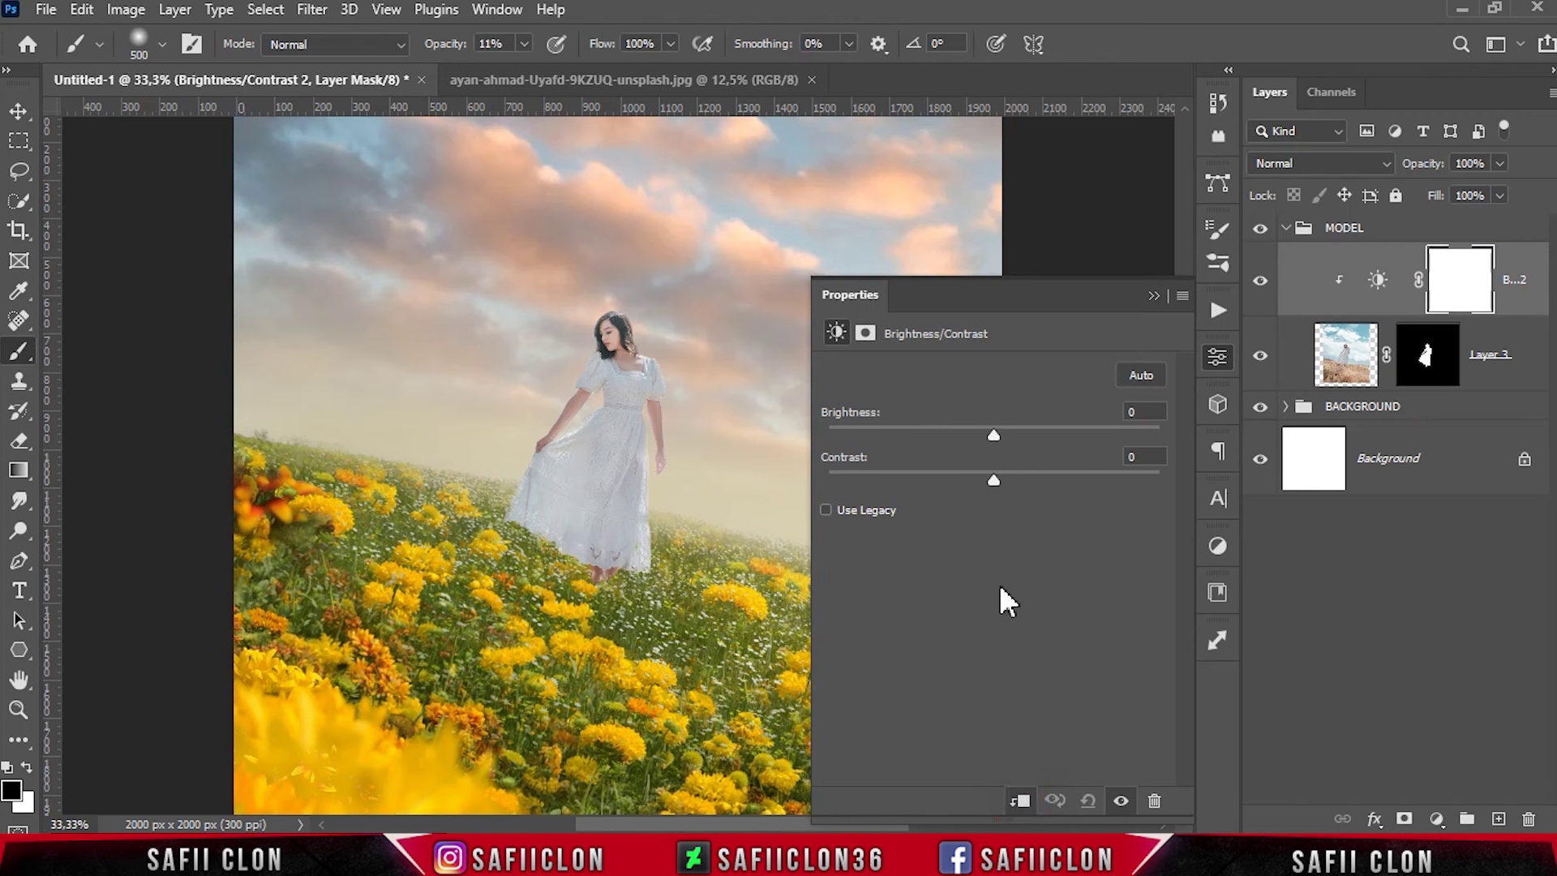
left_click_drag(994, 436, 931, 436)
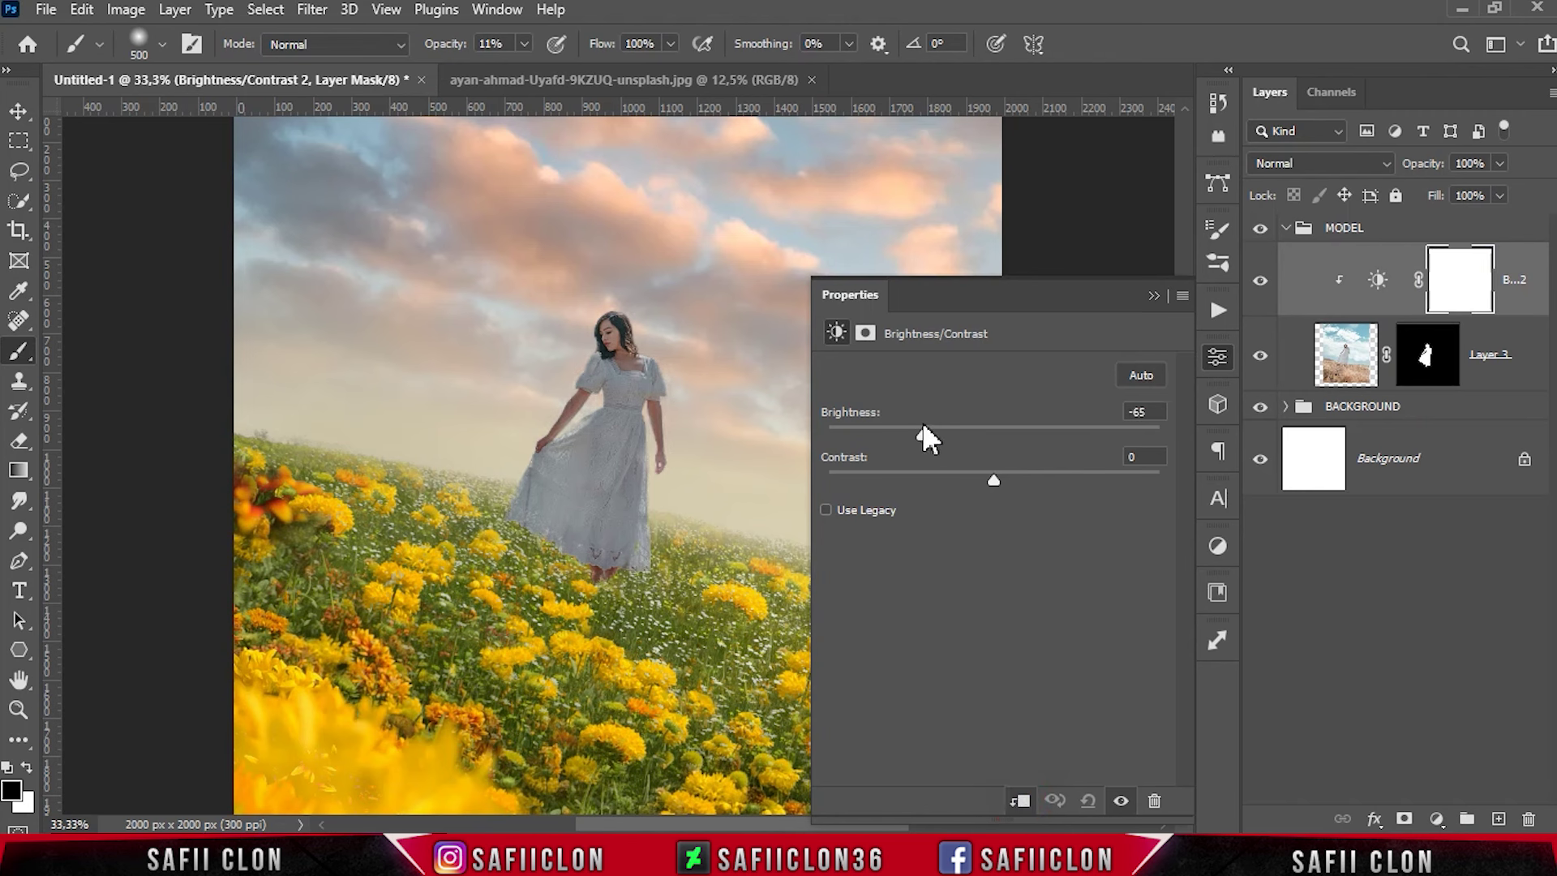
left_click_drag(994, 480, 1009, 480)
left_click(1153, 295)
left_click(1260, 279)
left_click(1260, 279)
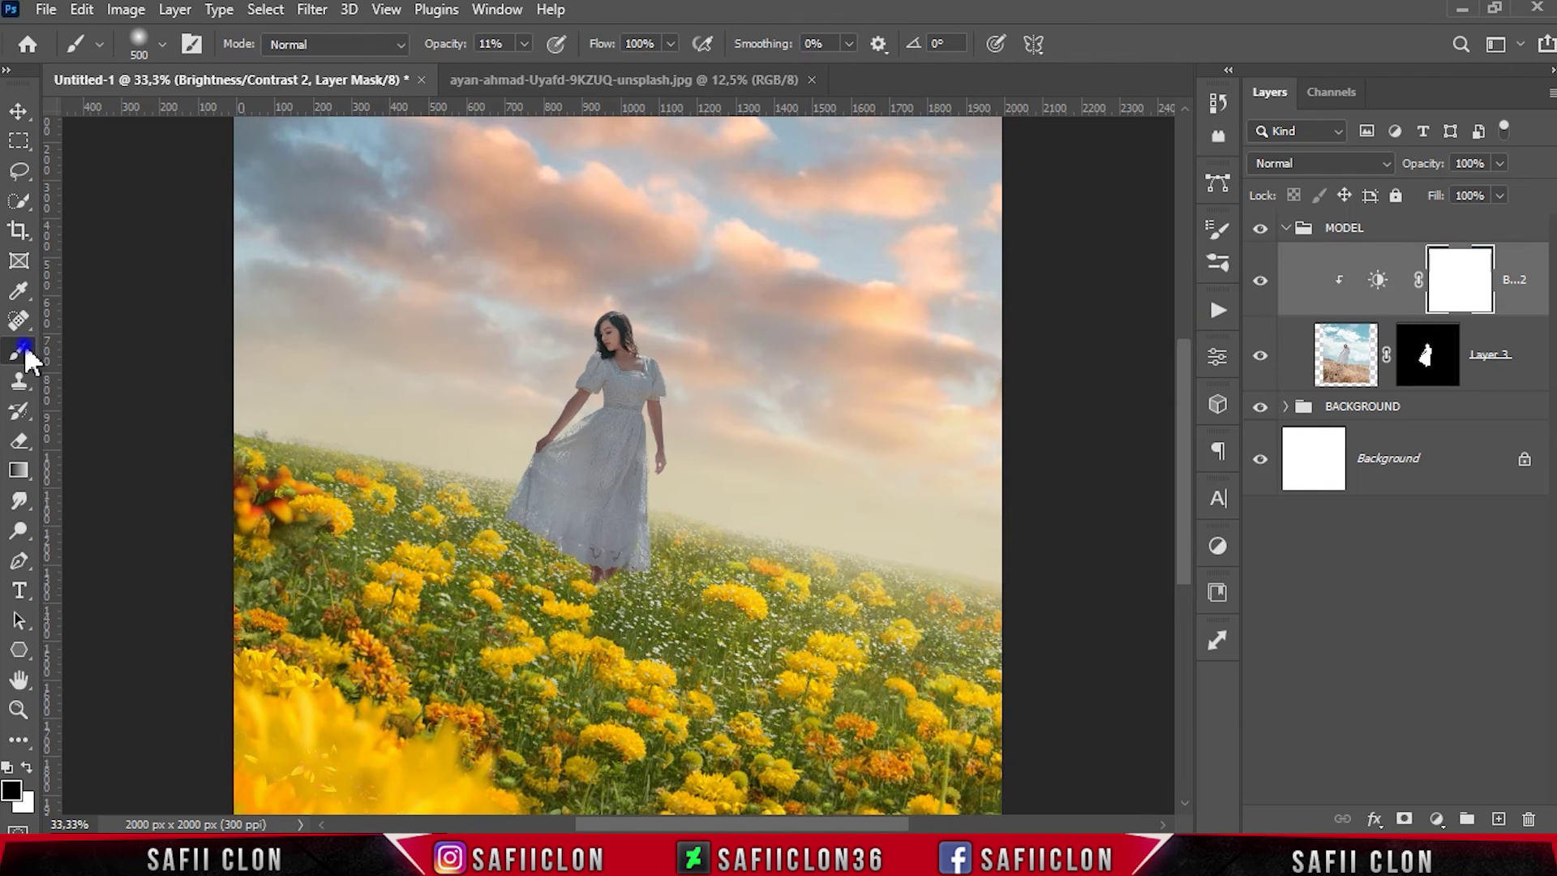
Step: At 10% brush opacity, mask the darkening off her arm with 100 and 80 px brushes
left_click(524, 44)
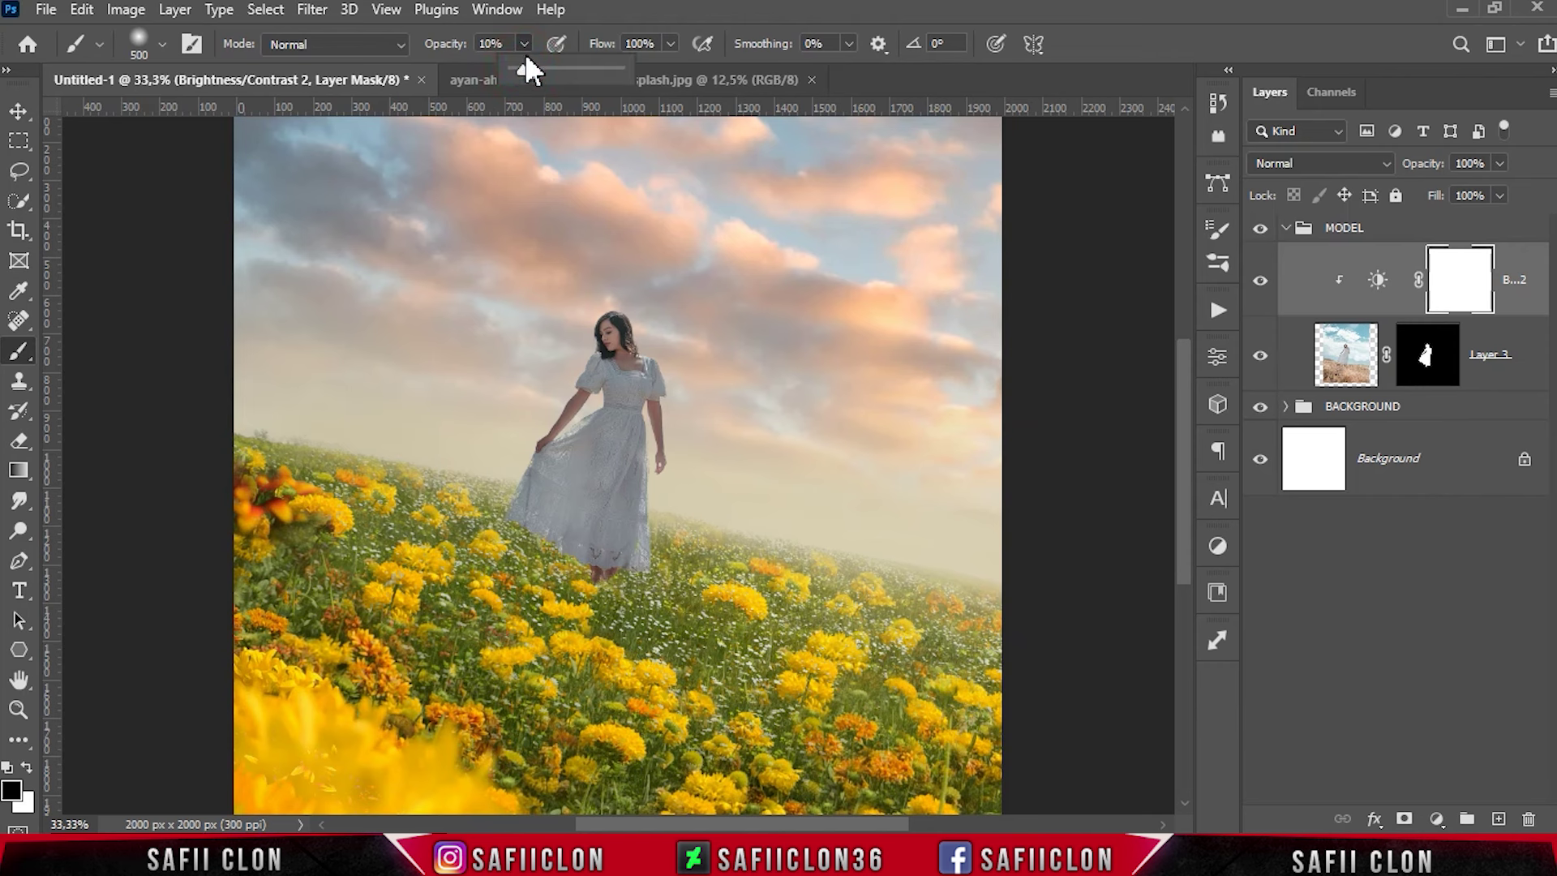
key("ctrl+plus")
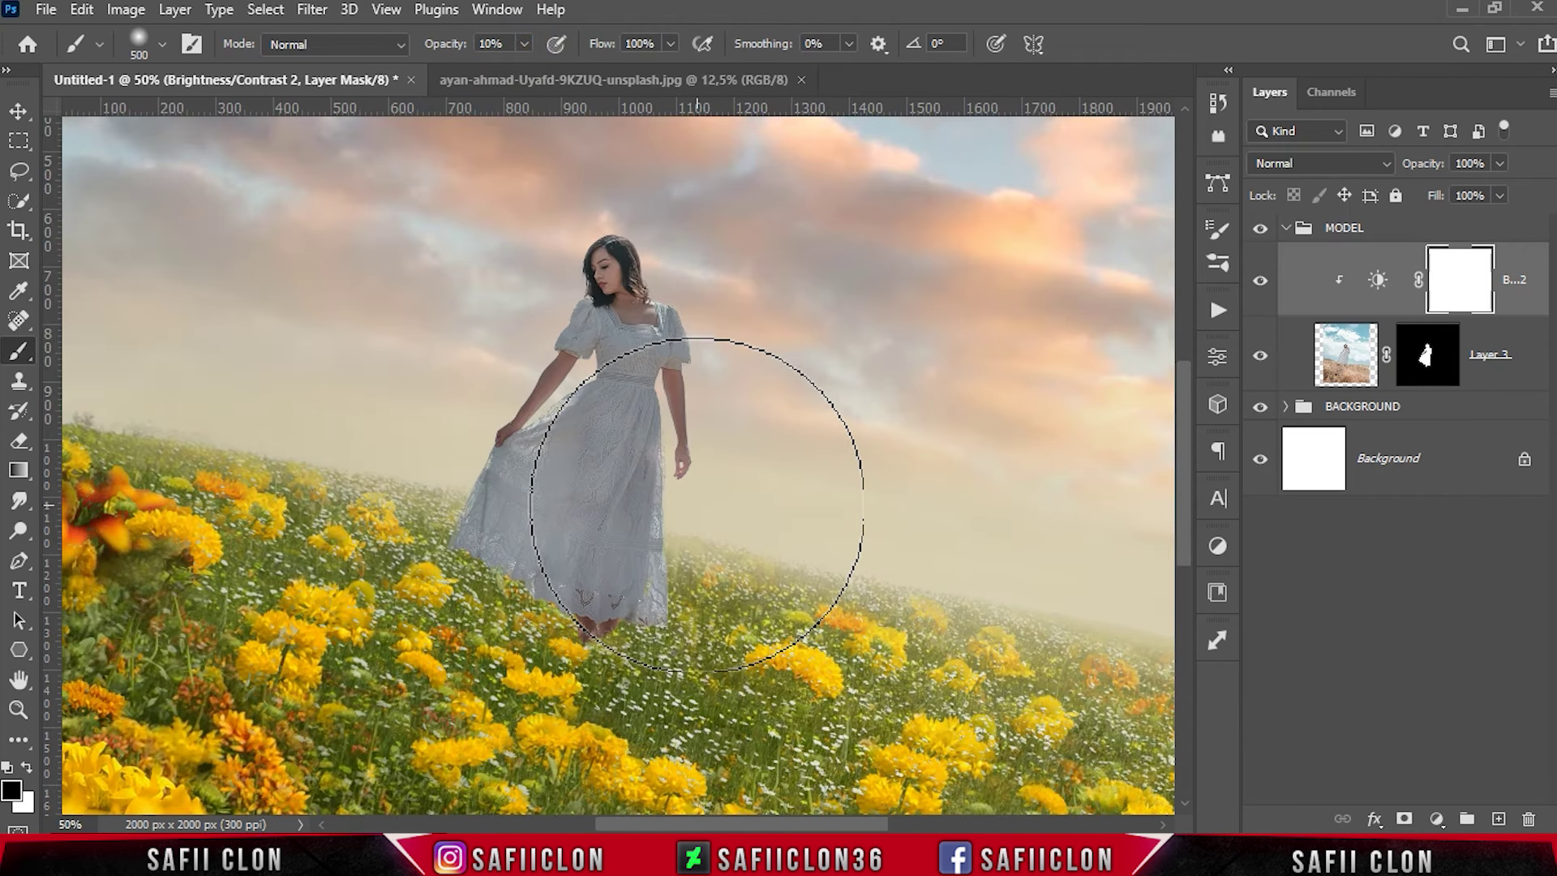
scroll(697, 505, "up", 2)
key("bracketleft")
key("bracketleft")
key("bracketleft")
left_click_drag(730, 410, 660, 591)
key("bracketleft")
mouse_move(673, 321)
left_mouse_down()
mouse_move(691, 434)
mouse_move(643, 434)
mouse_move(660, 411)
left_mouse_up()
Step: With a 25–45 px brush, mask the darkening off her left arm, shoulder and dress, then compare before/after
key("bracketleft")
key("bracketleft")
key("bracketleft")
mouse_move(574, 375)
left_mouse_down()
mouse_move(586, 418)
mouse_move(522, 445)
left_mouse_up()
left_click_drag(684, 340, 643, 271)
key("bracketright")
key("bracketright")
mouse_move(664, 581)
left_mouse_down()
mouse_move(643, 549)
mouse_move(705, 348)
left_mouse_up()
key("bracketright")
left_click(1259, 282)
left_click(1259, 281)
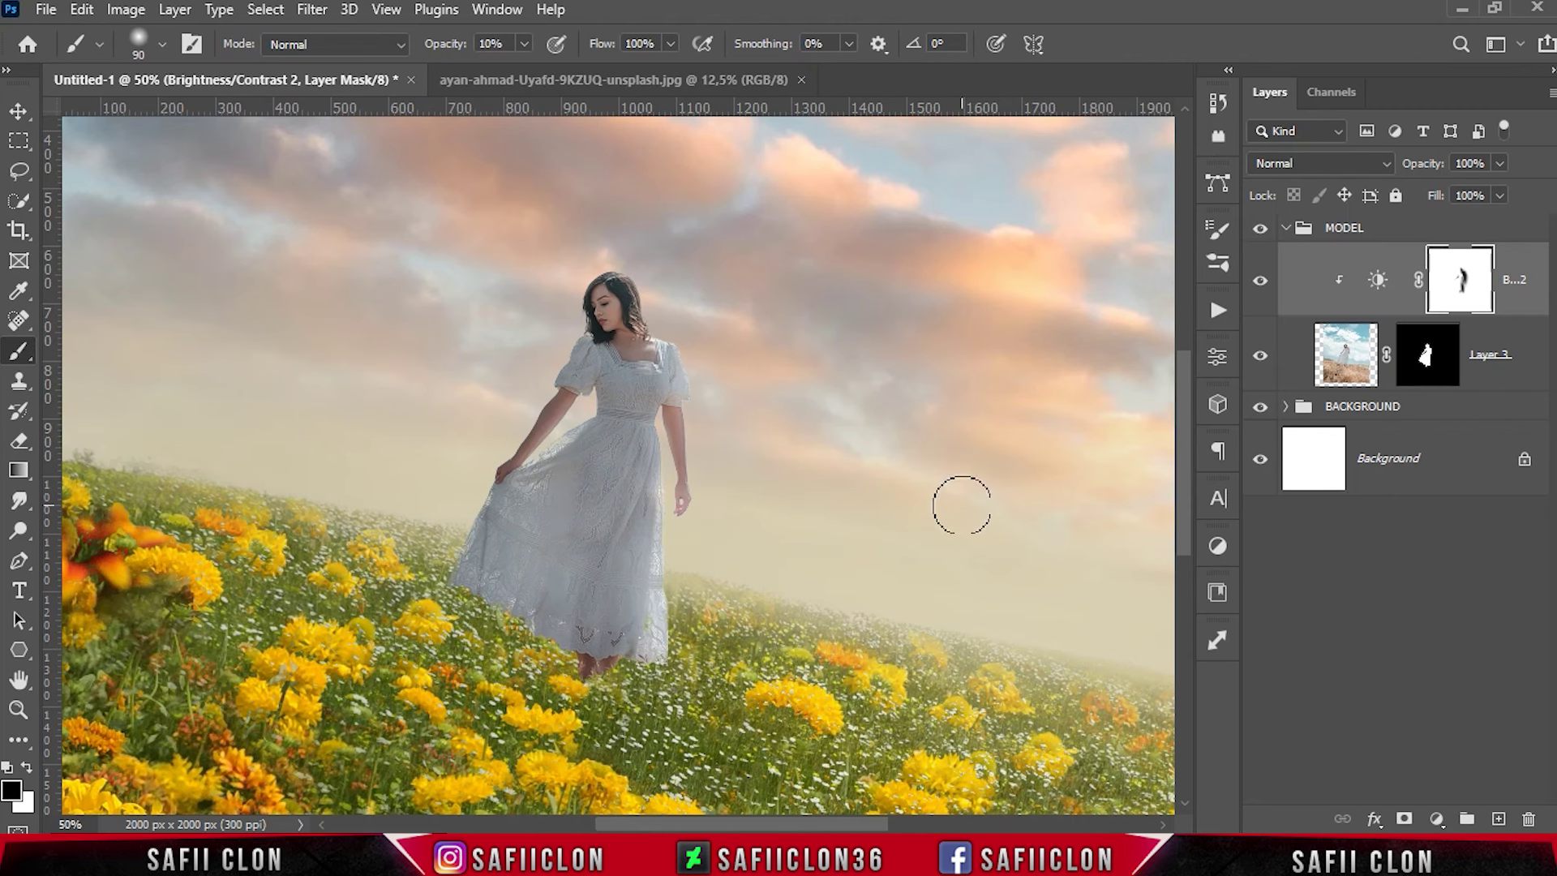
key("bracketright")
key("bracketright")
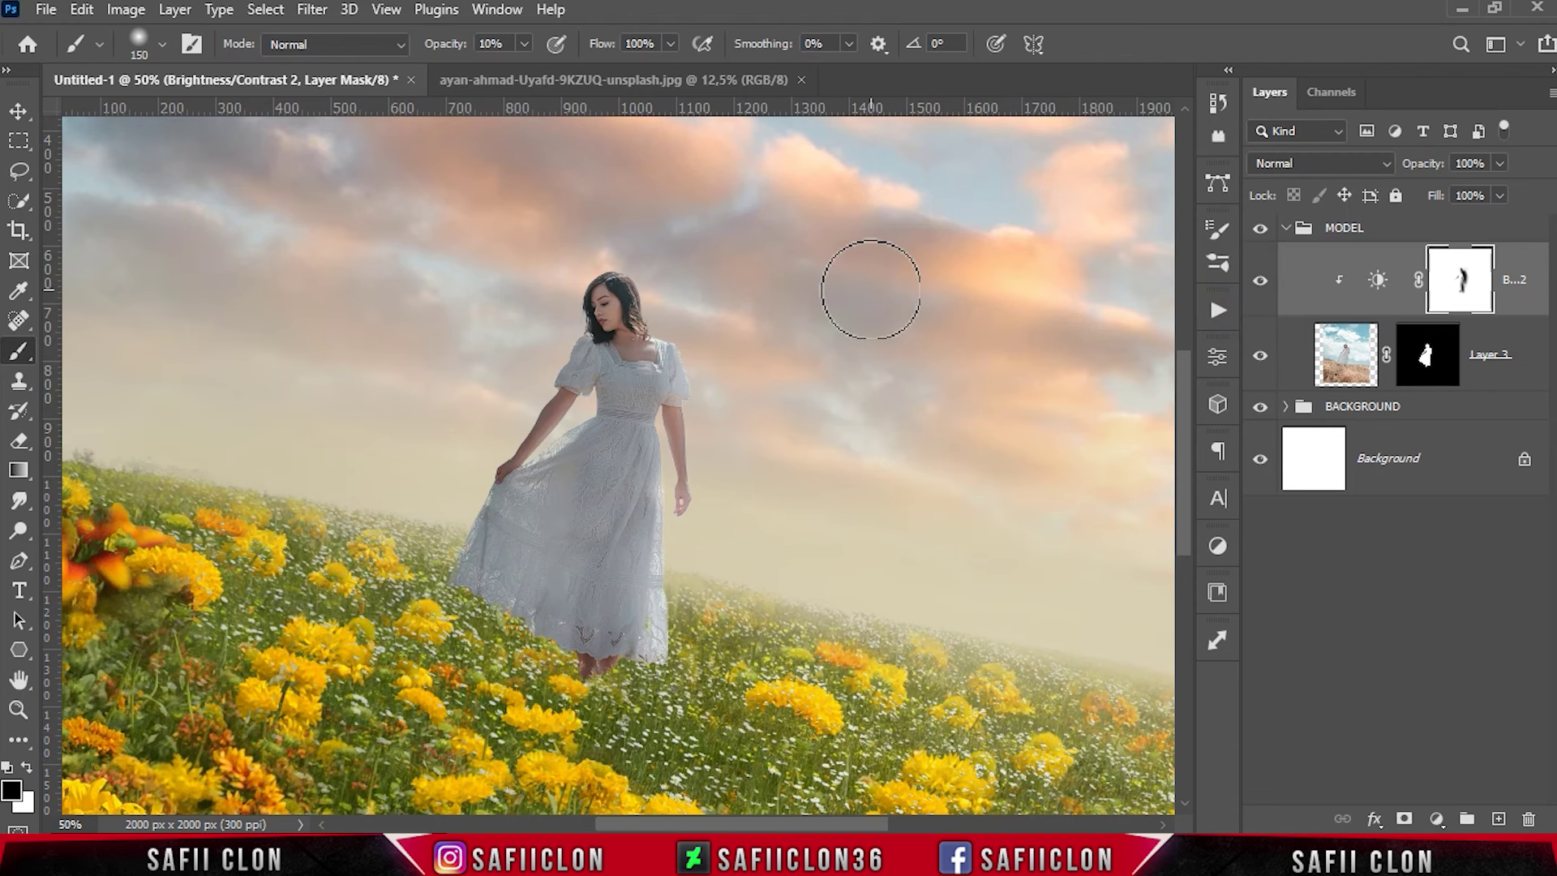
key("ctrl+minus")
Step: Add a Color Balance layer clipped to the model and nudge the shadows toward red
left_click(1437, 819)
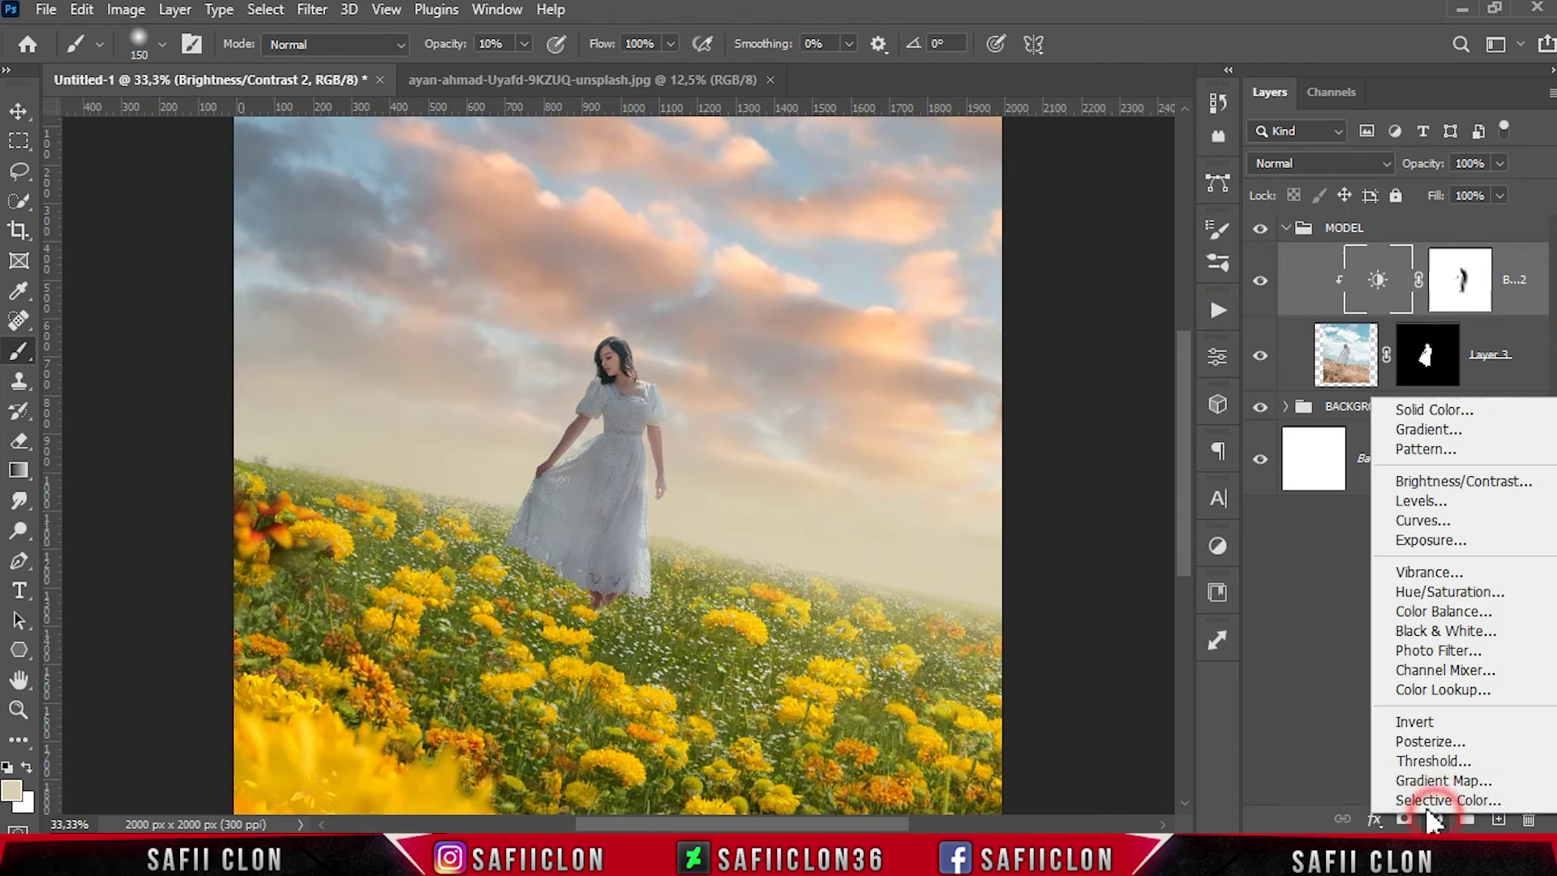
left_click(1442, 612)
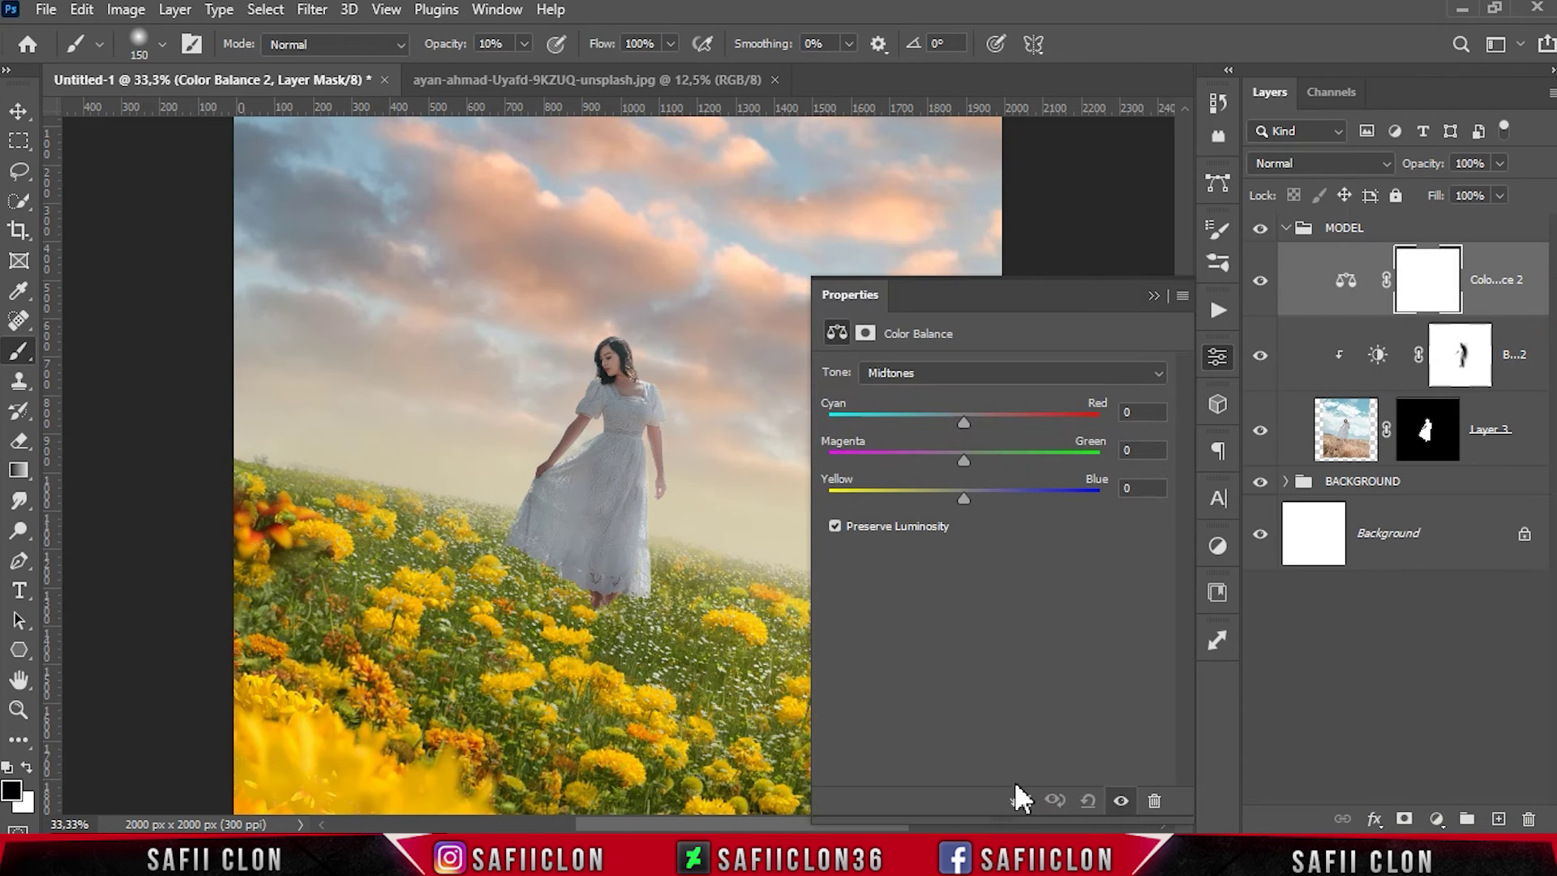
left_click(1025, 801)
left_click(945, 373)
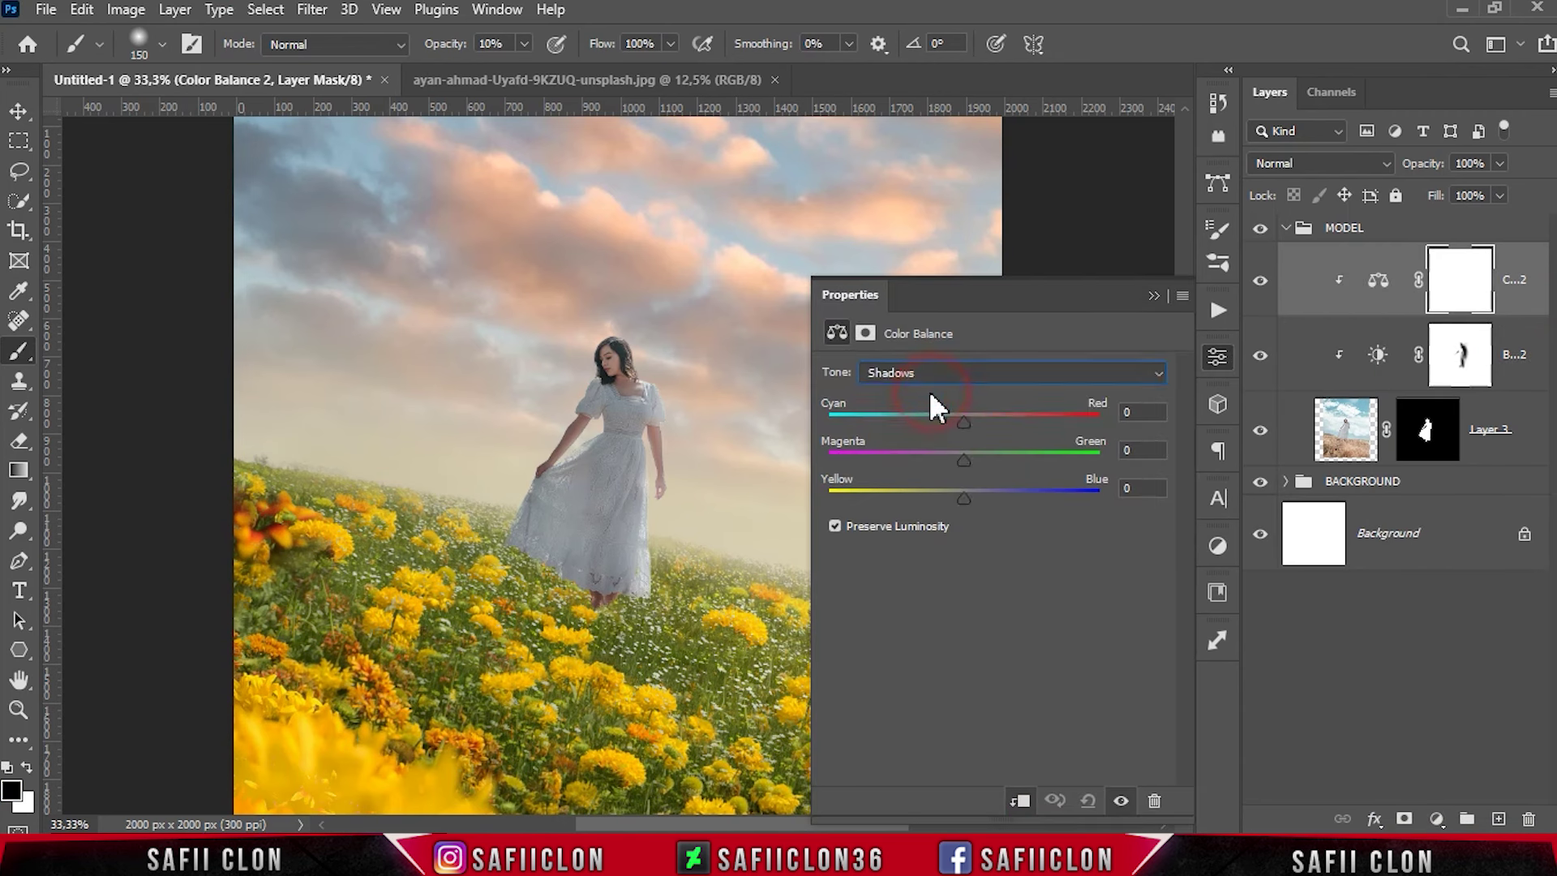
left_click_drag(972, 420, 972, 420)
Step: Set midtones to +5 red and -28 yellow, warm highlights to +7 red, then compare
left_click(1006, 373)
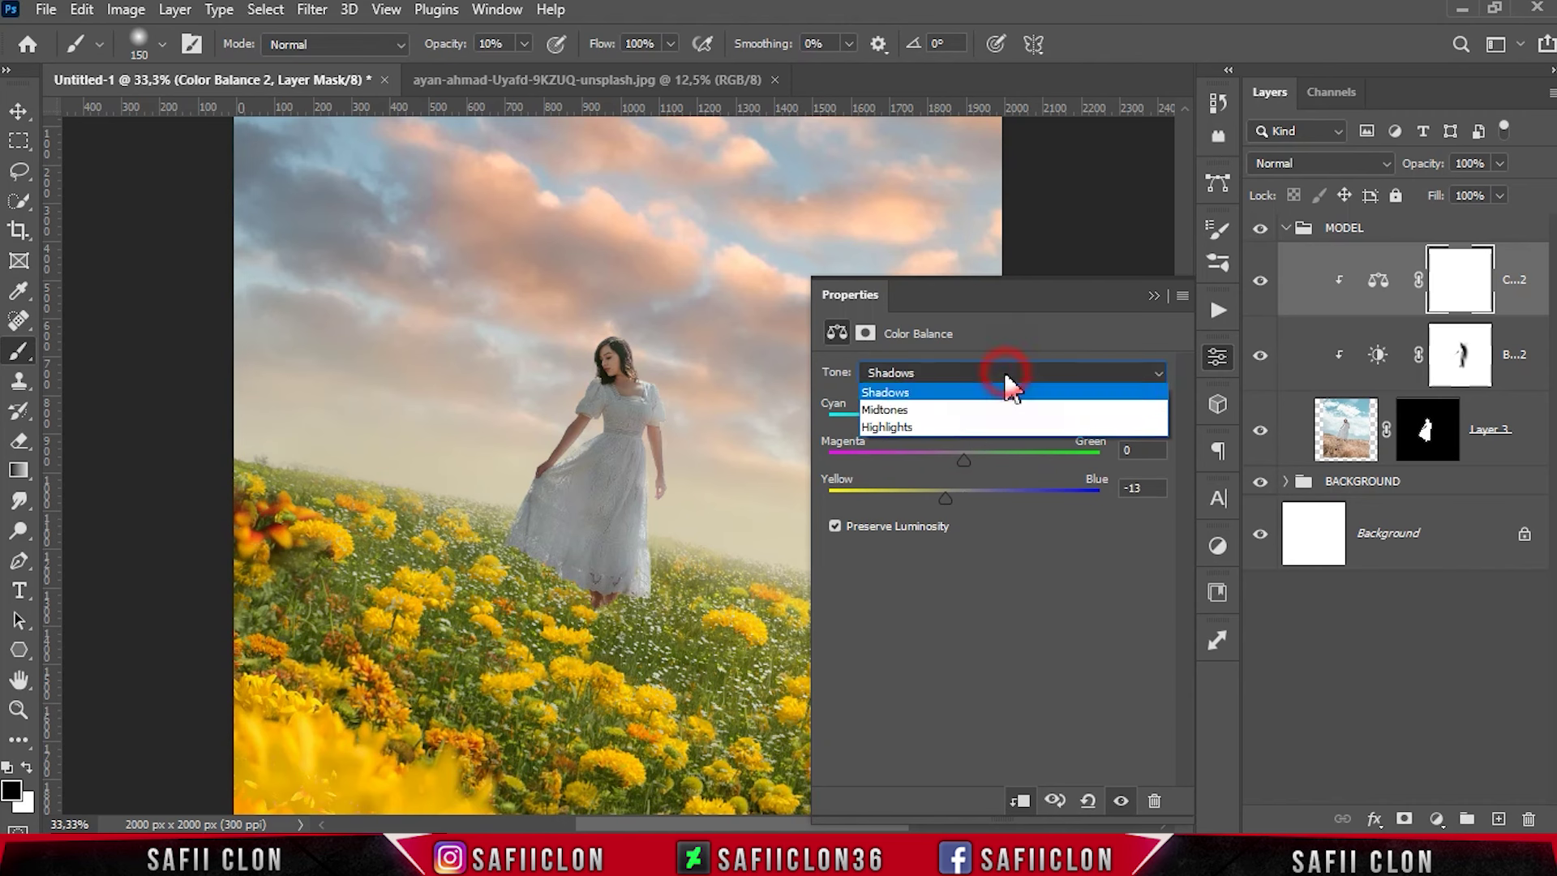
left_click(957, 408)
left_click_drag(965, 419, 970, 419)
left_click_drag(964, 498, 932, 498)
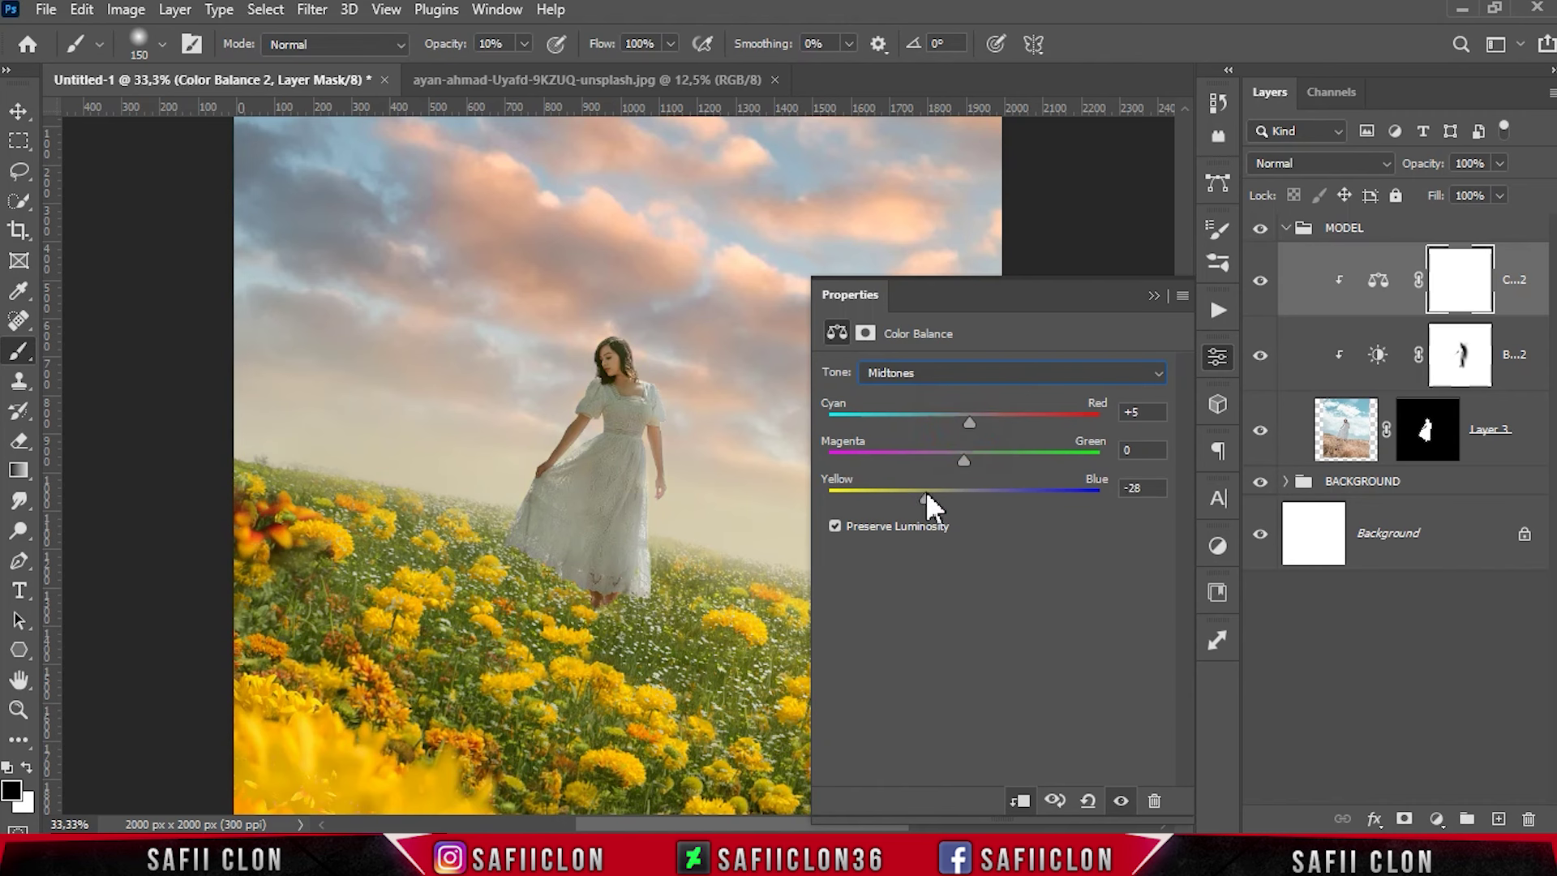
left_click(1022, 373)
left_click(957, 438)
left_click_drag(973, 420, 974, 419)
left_click(1153, 295)
left_click(1260, 280)
left_click(1260, 280)
Step: Add a Vibrance layer clipped to the model with vibrance at +22
left_click(1437, 819)
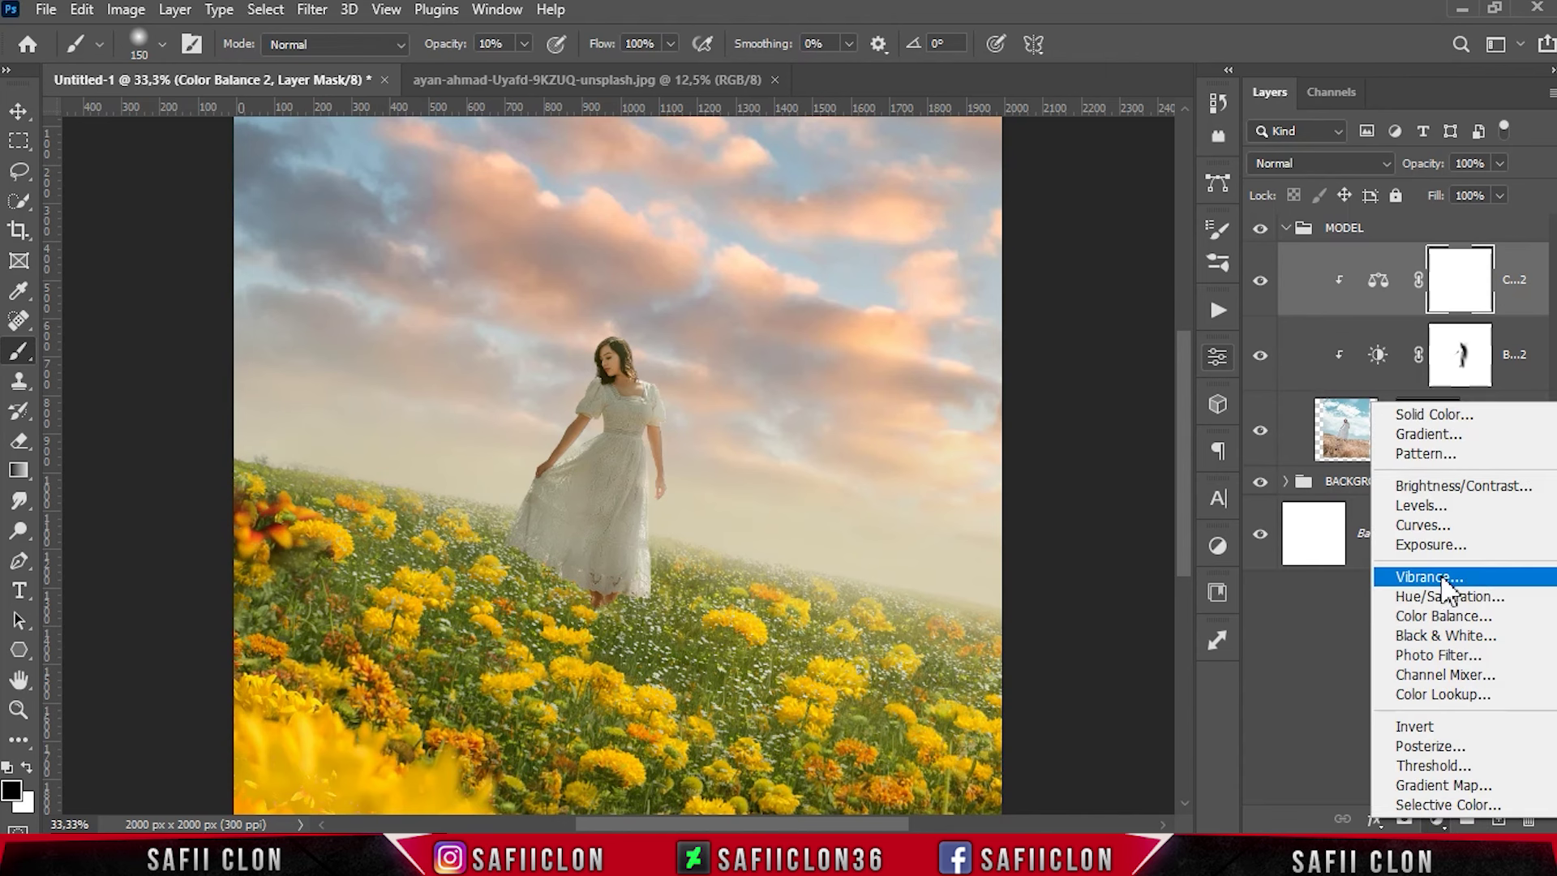
left_click(1429, 577)
left_click(1020, 801)
left_click_drag(1024, 391, 1031, 393)
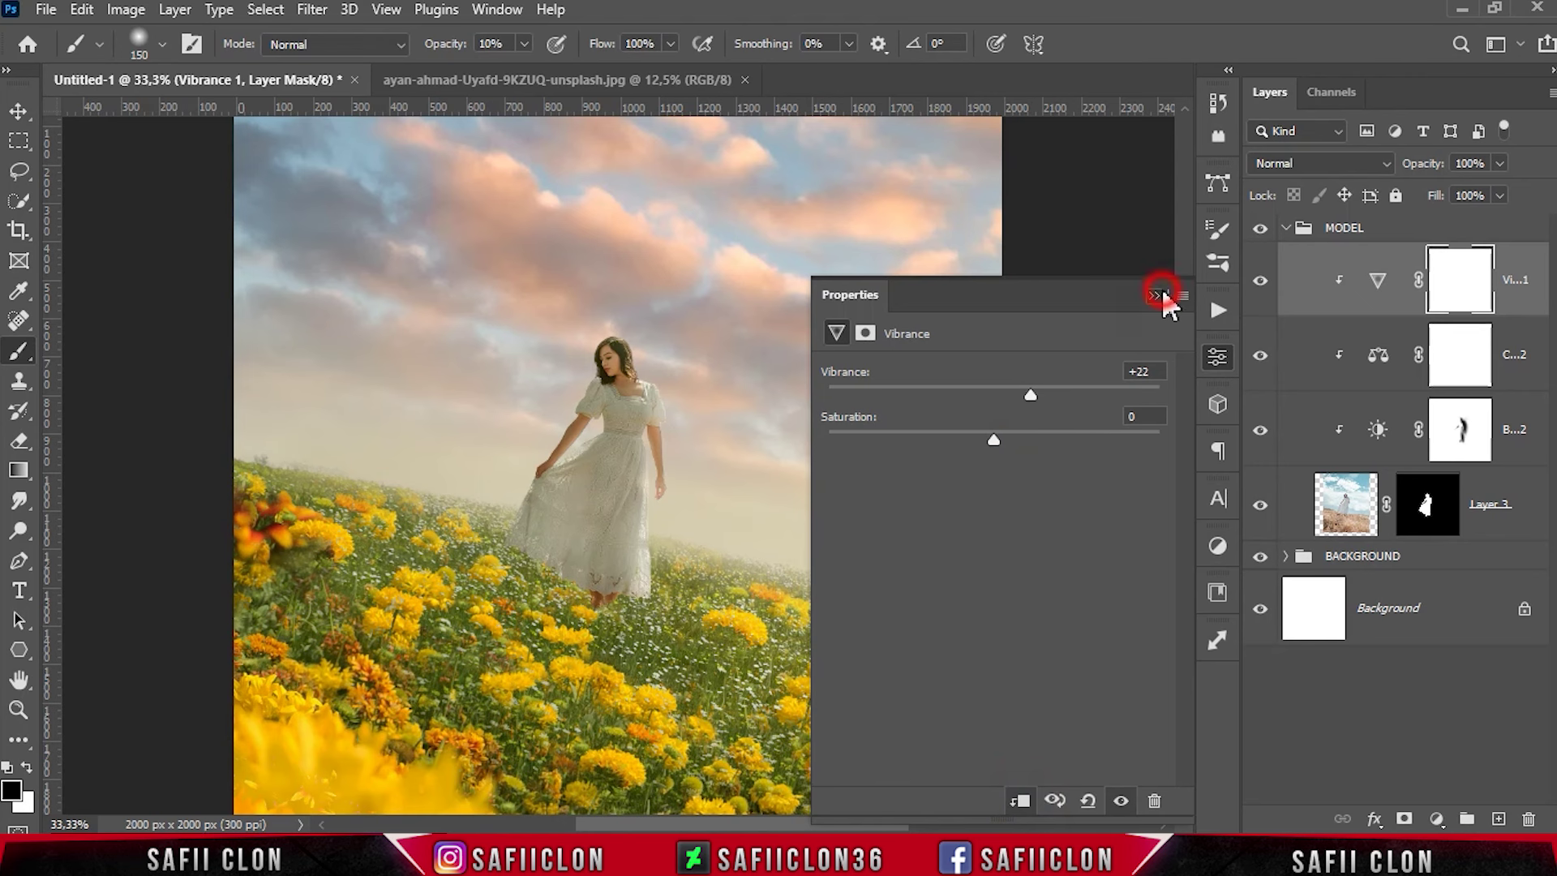
left_click(1161, 297)
left_click(1438, 819)
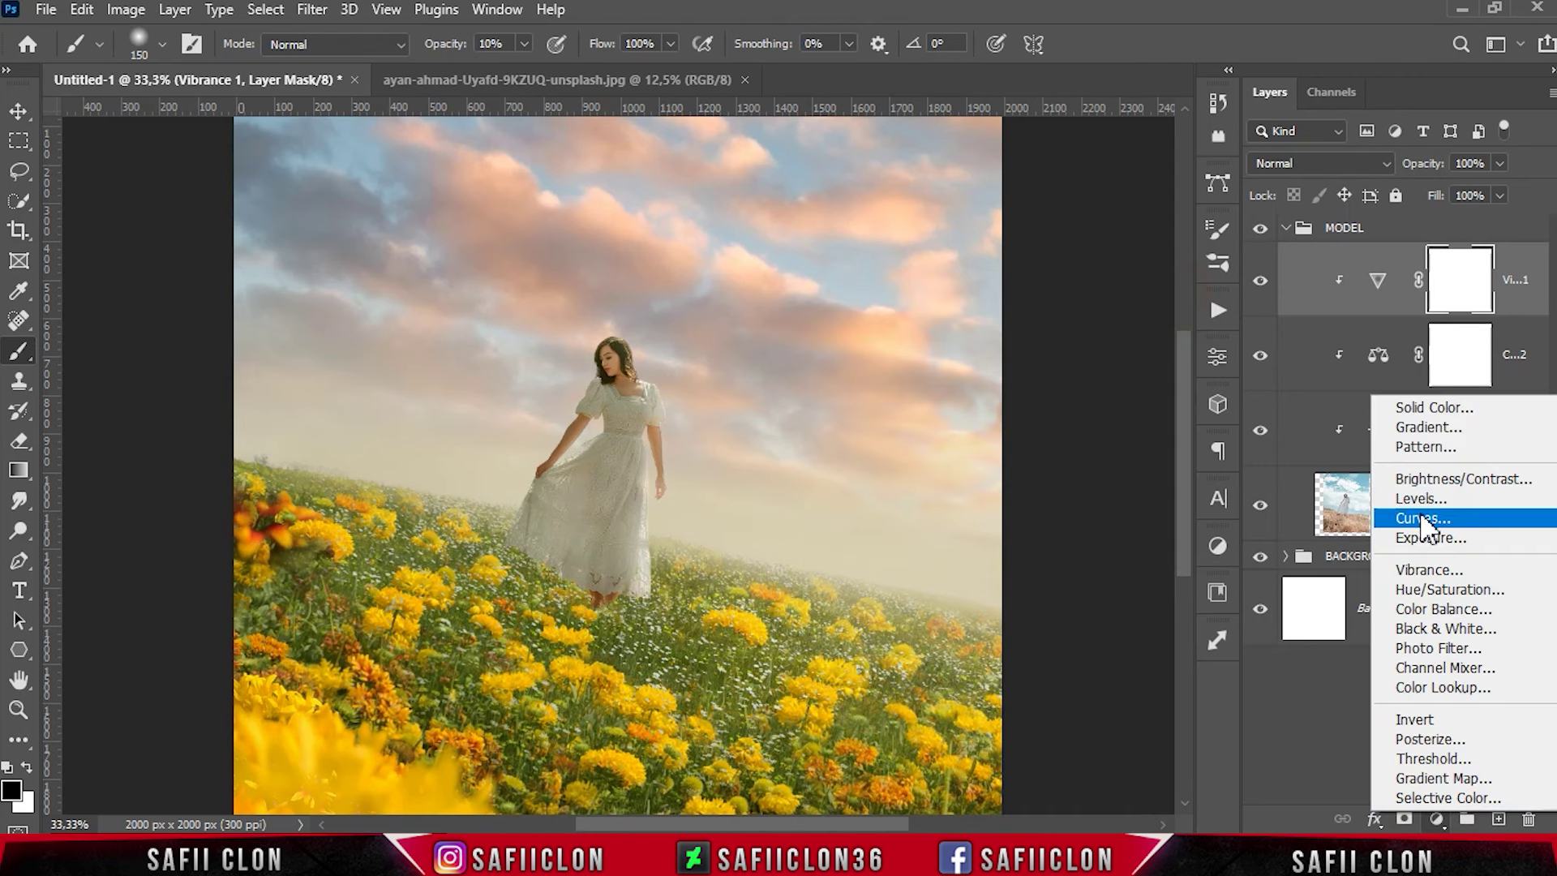
Step: Add a clipped Curves layer and pull an RGB point at input 134 down to darken
left_click(1421, 519)
left_click(1020, 801)
left_click(1020, 568)
type("134")
key("Tab")
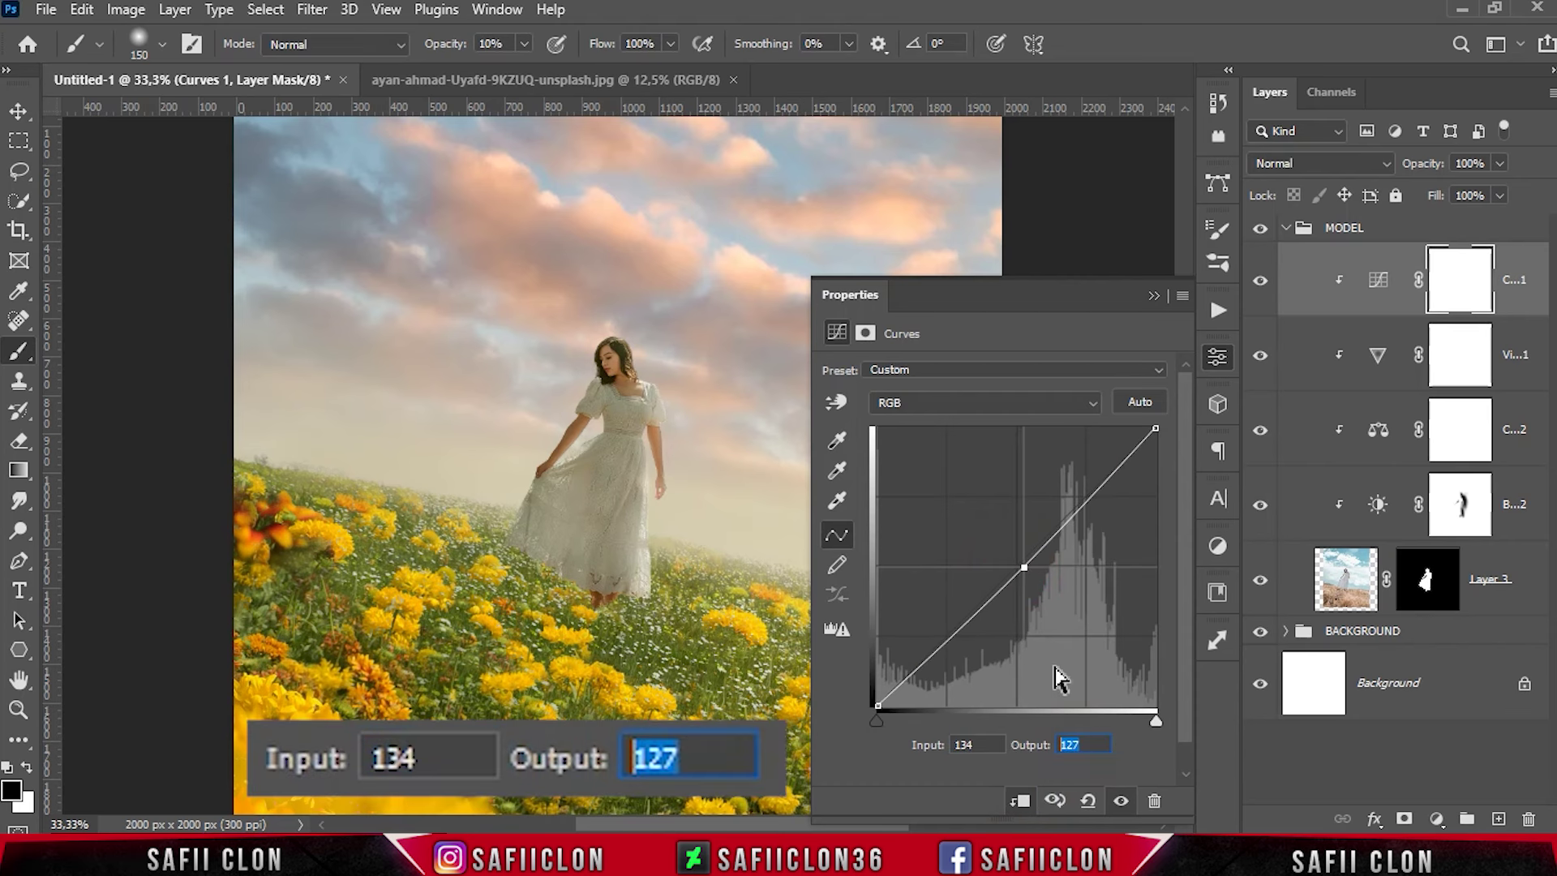
left_click_drag(1024, 567, 1025, 657)
Step: Set the RGB curve's top point output to 139 and add a shadow point at 59→34
left_click(1152, 430)
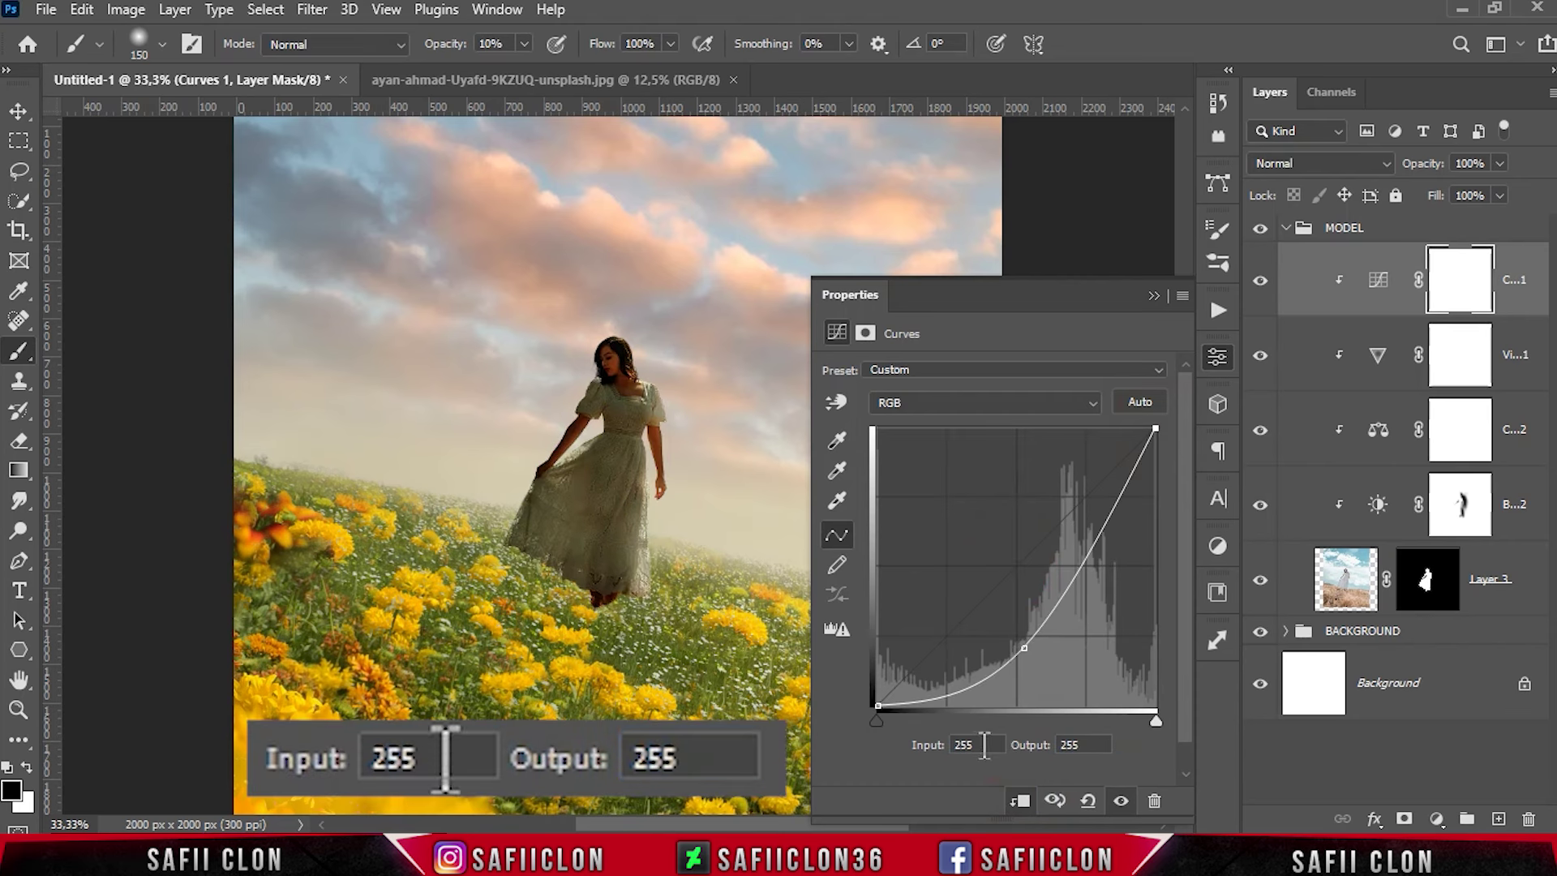
key("Tab")
type("139")
left_click(948, 678)
left_click(970, 744)
type("59")
key("Tab")
type("34")
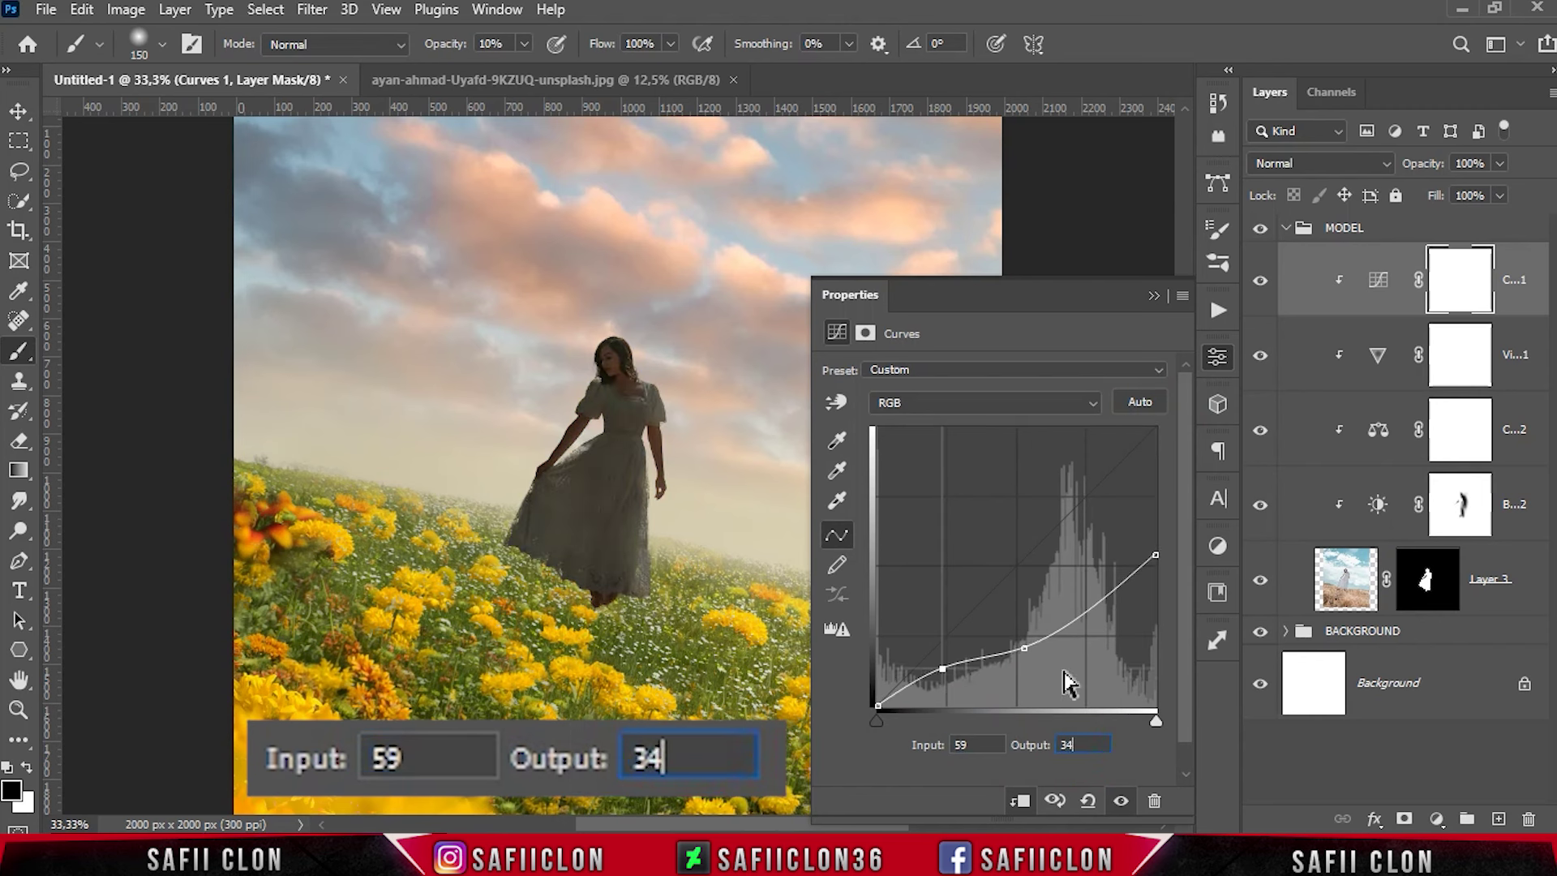
Step: Set the Green channel's top point to input 224, output 255, then hide Curves to compare
left_click(985, 402)
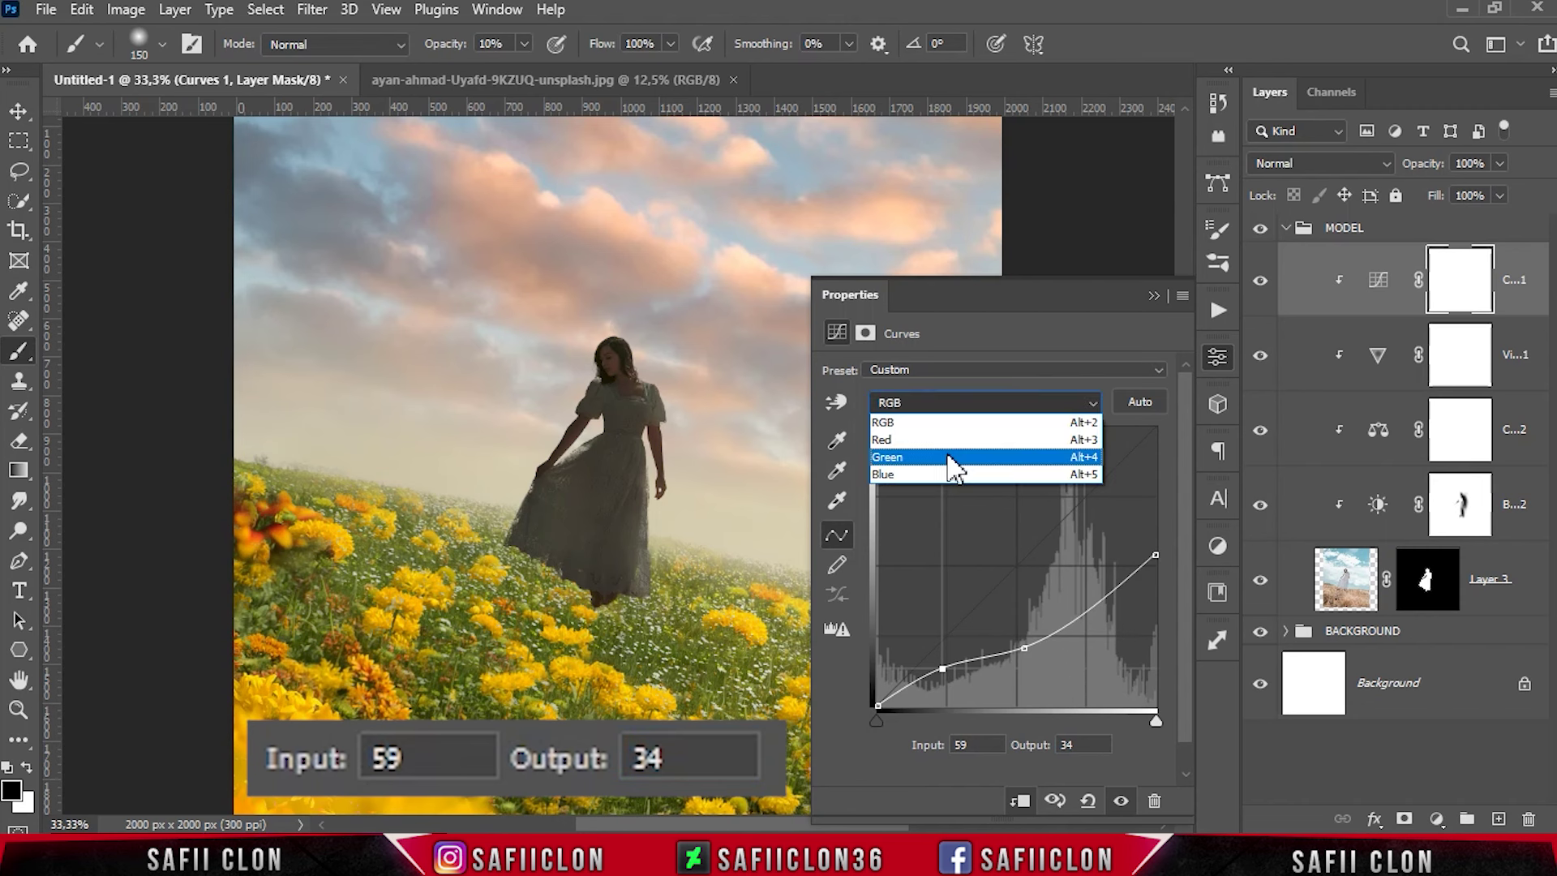
left_click(936, 456)
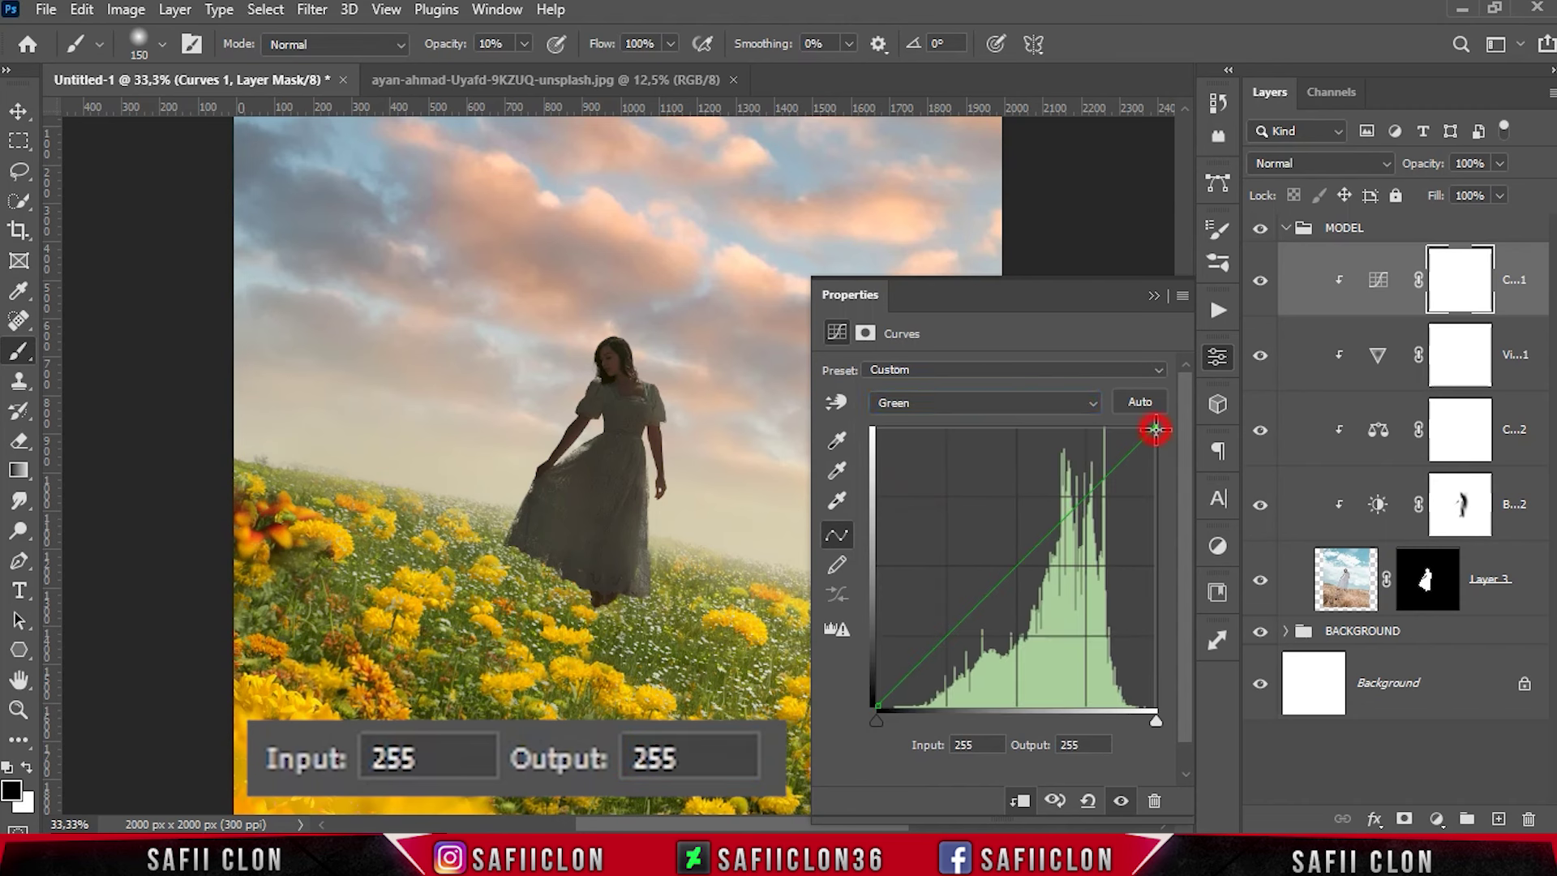
double_click(965, 744)
type("224")
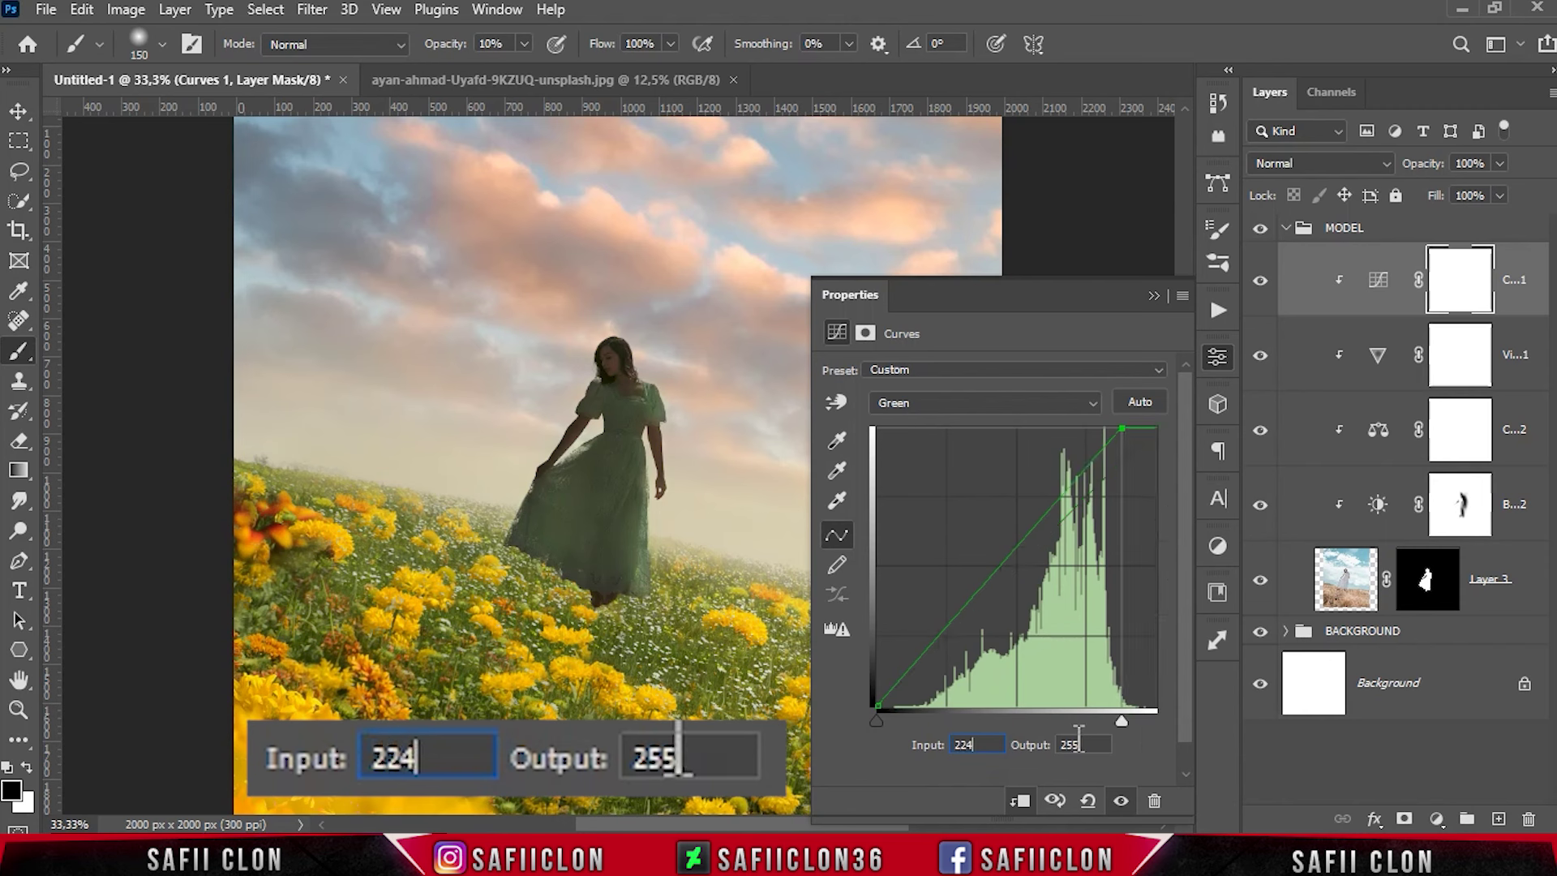
double_click(1079, 739)
type("255")
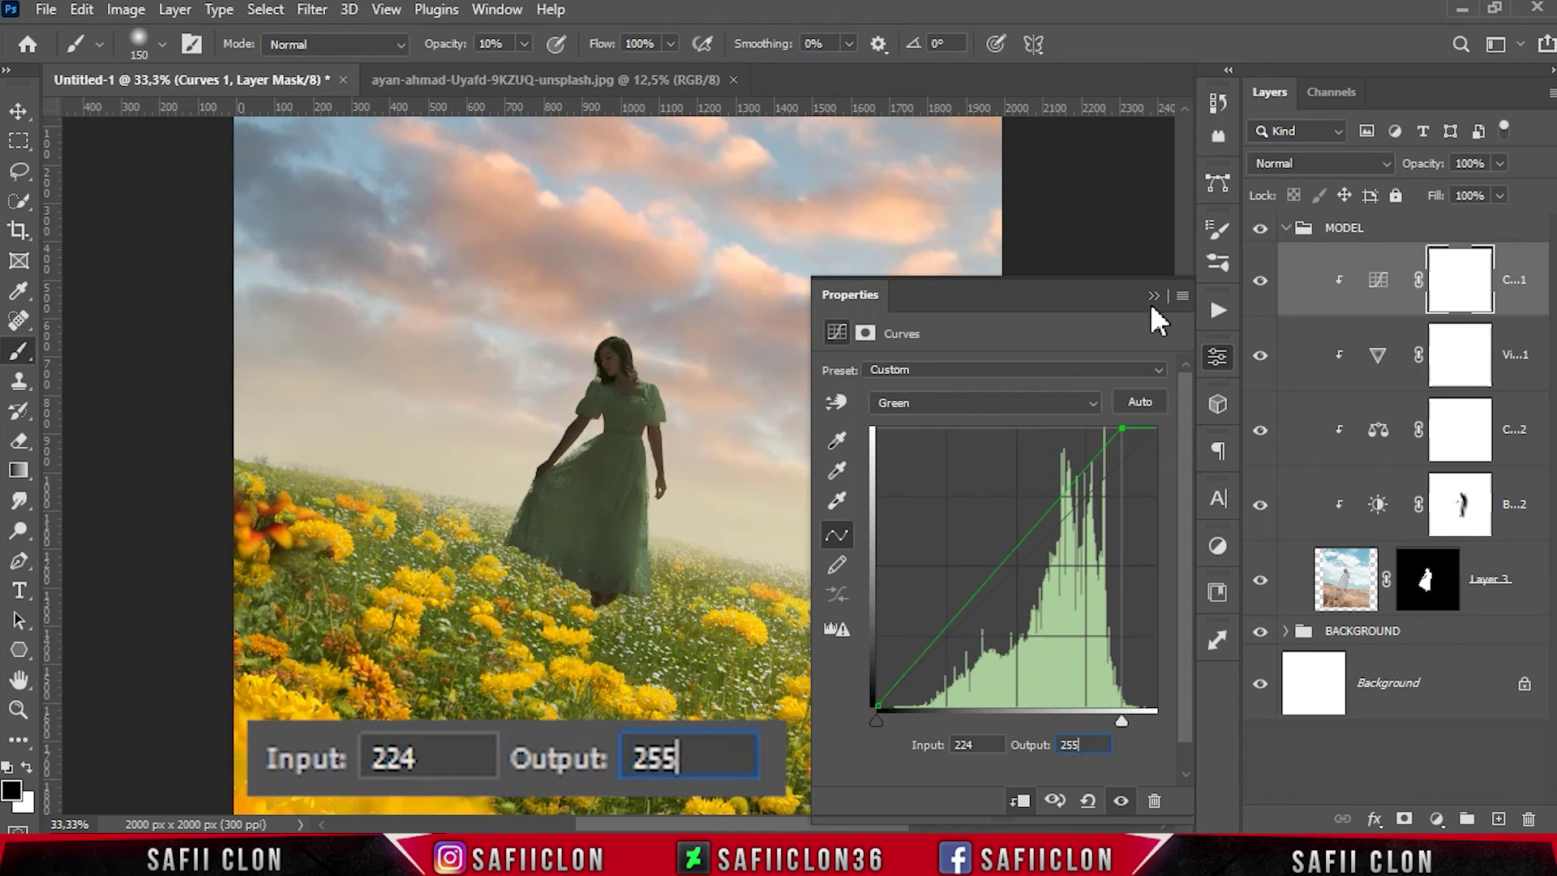
left_click(1153, 296)
left_click(1260, 279)
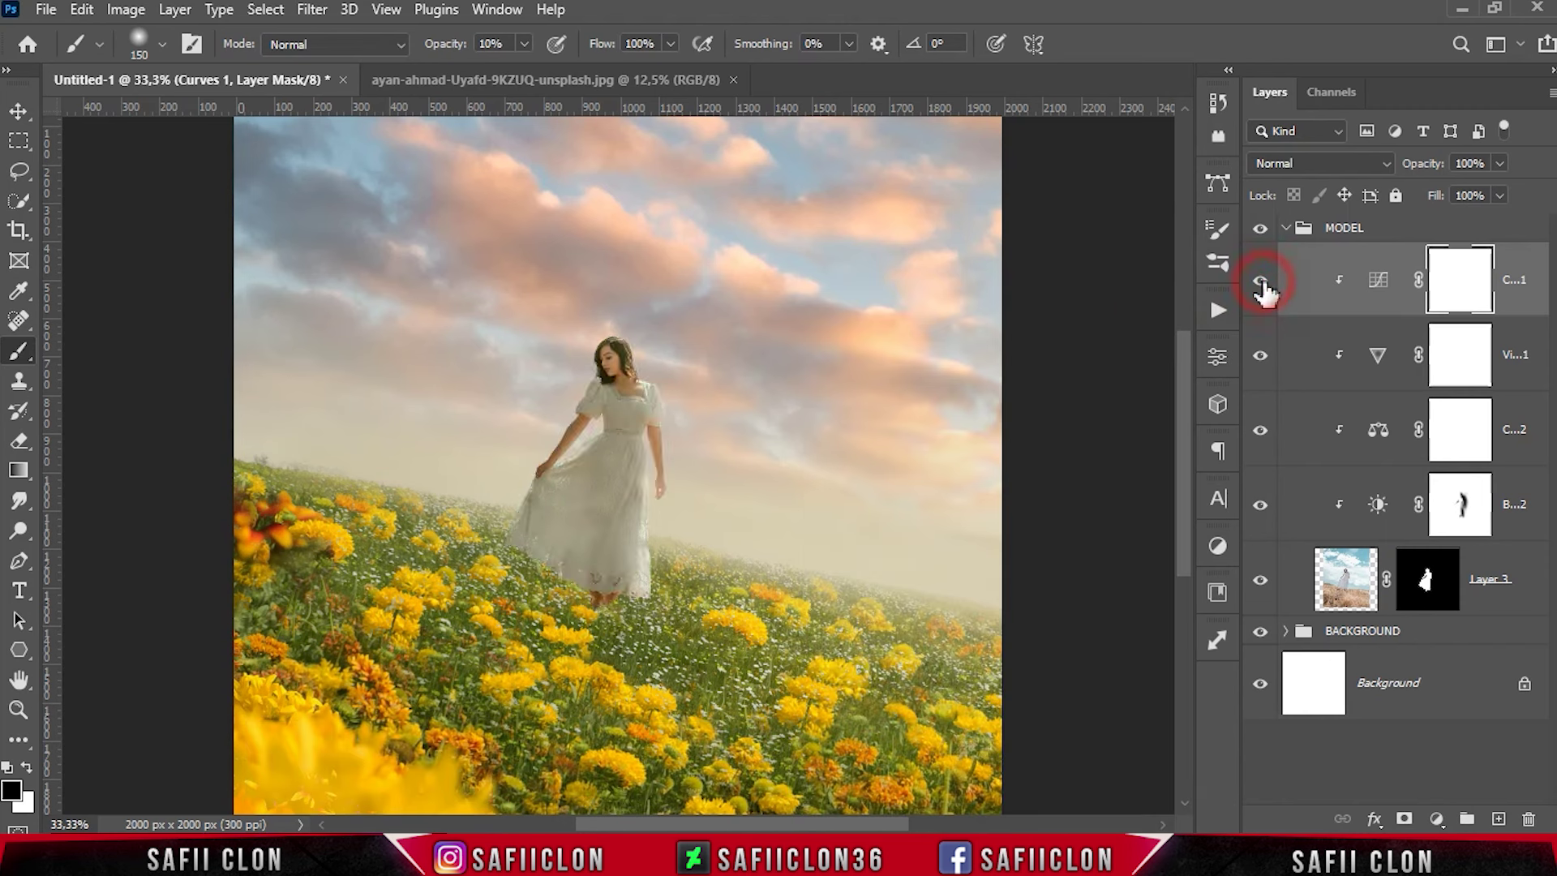
Step: Invert the Curves mask and set up a white brush at size 180 and 6% opacity
key("ctrl+i")
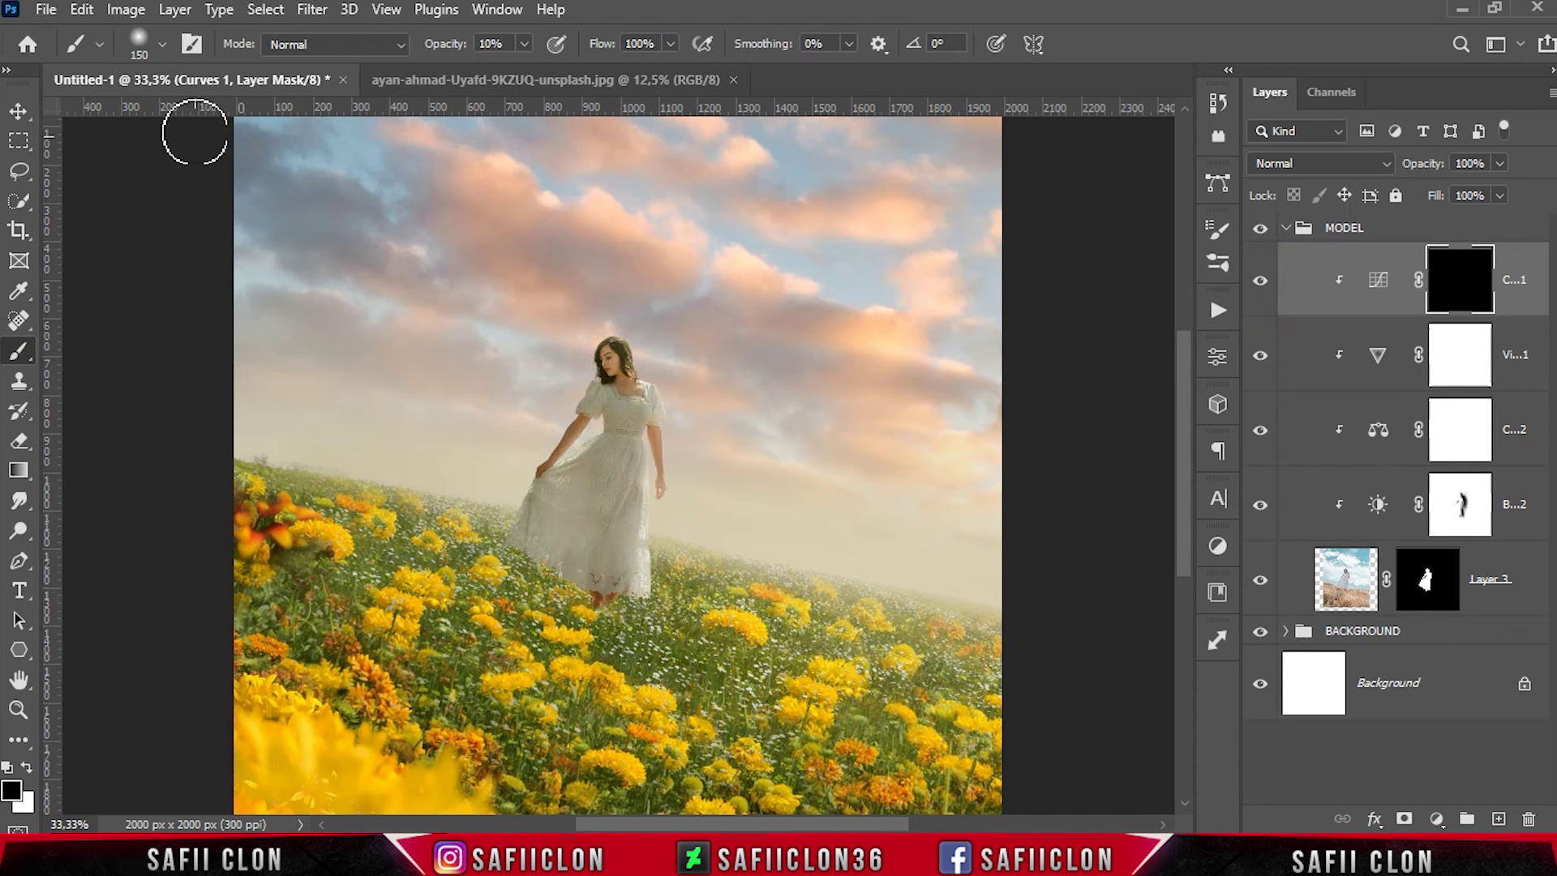
left_click(162, 45)
left_click_drag(216, 118, 229, 119)
left_click(164, 47)
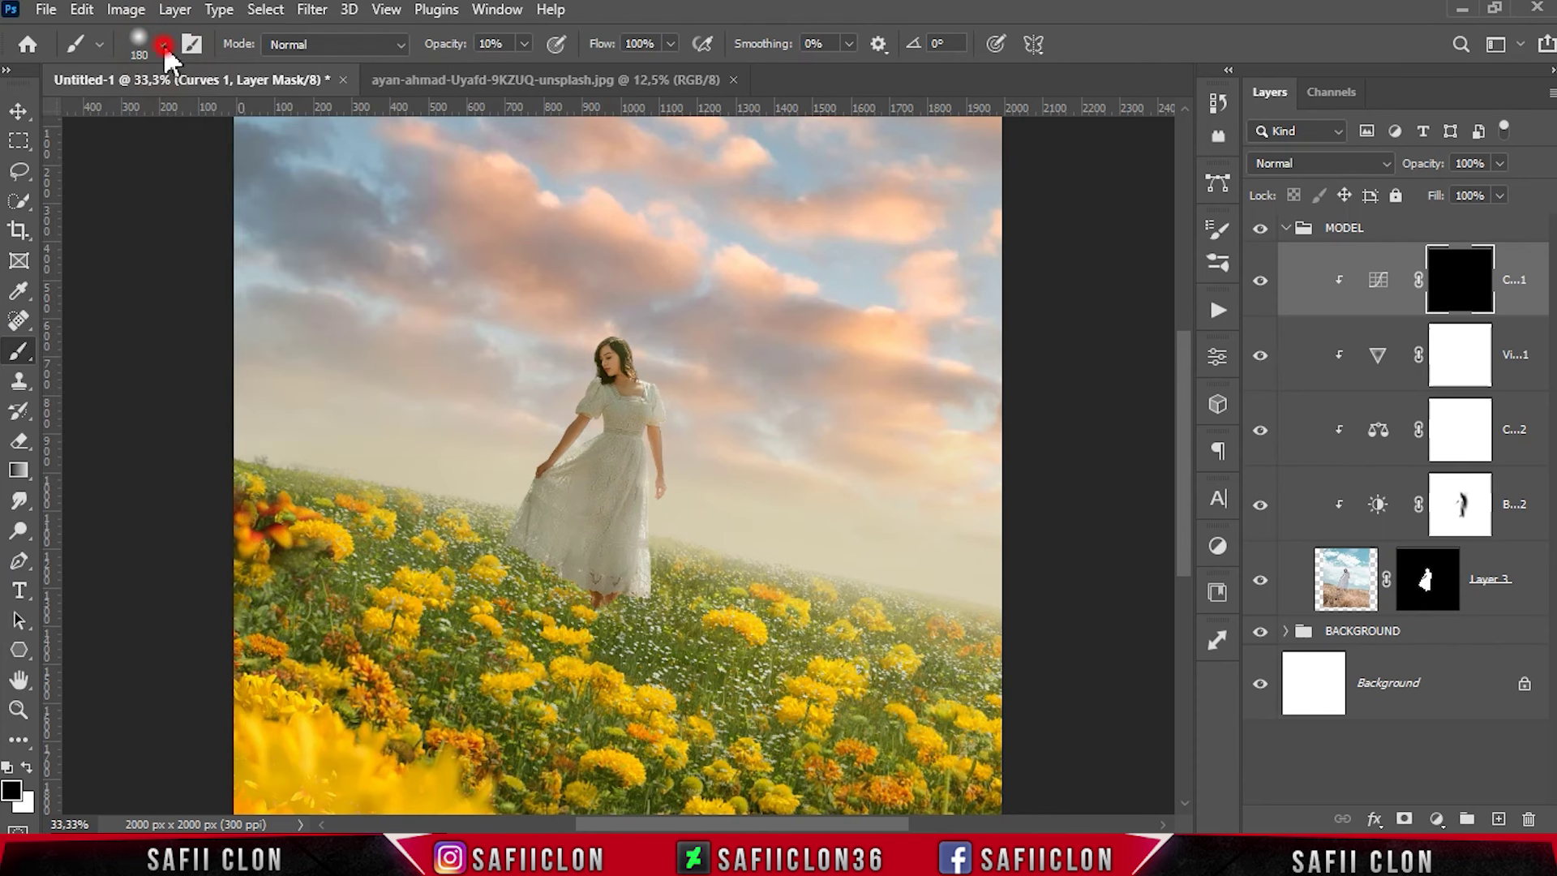
left_click(527, 47)
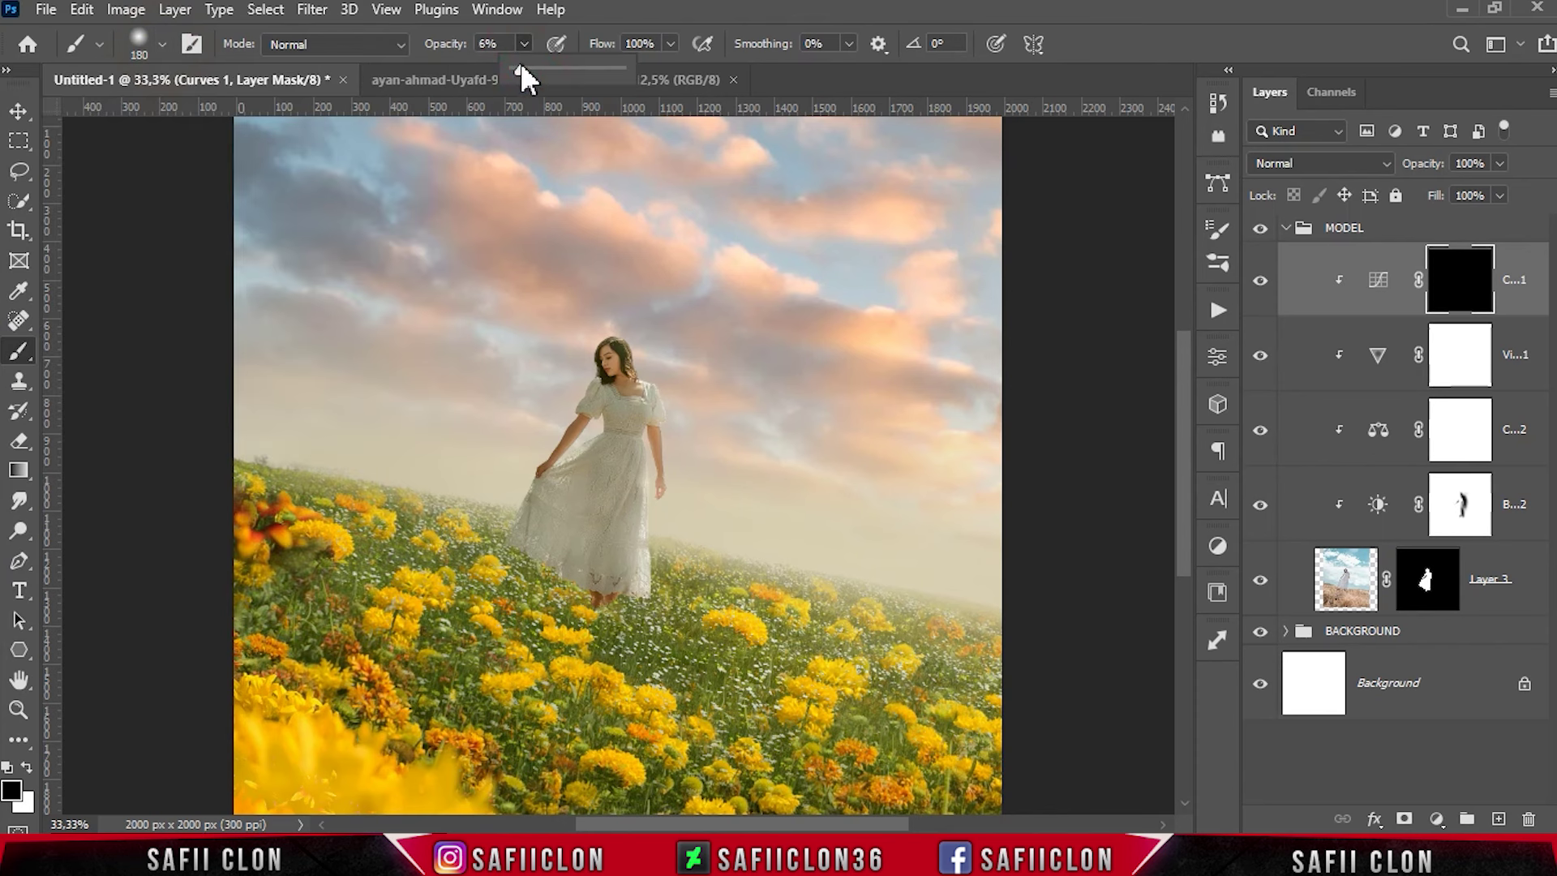
left_click(521, 79)
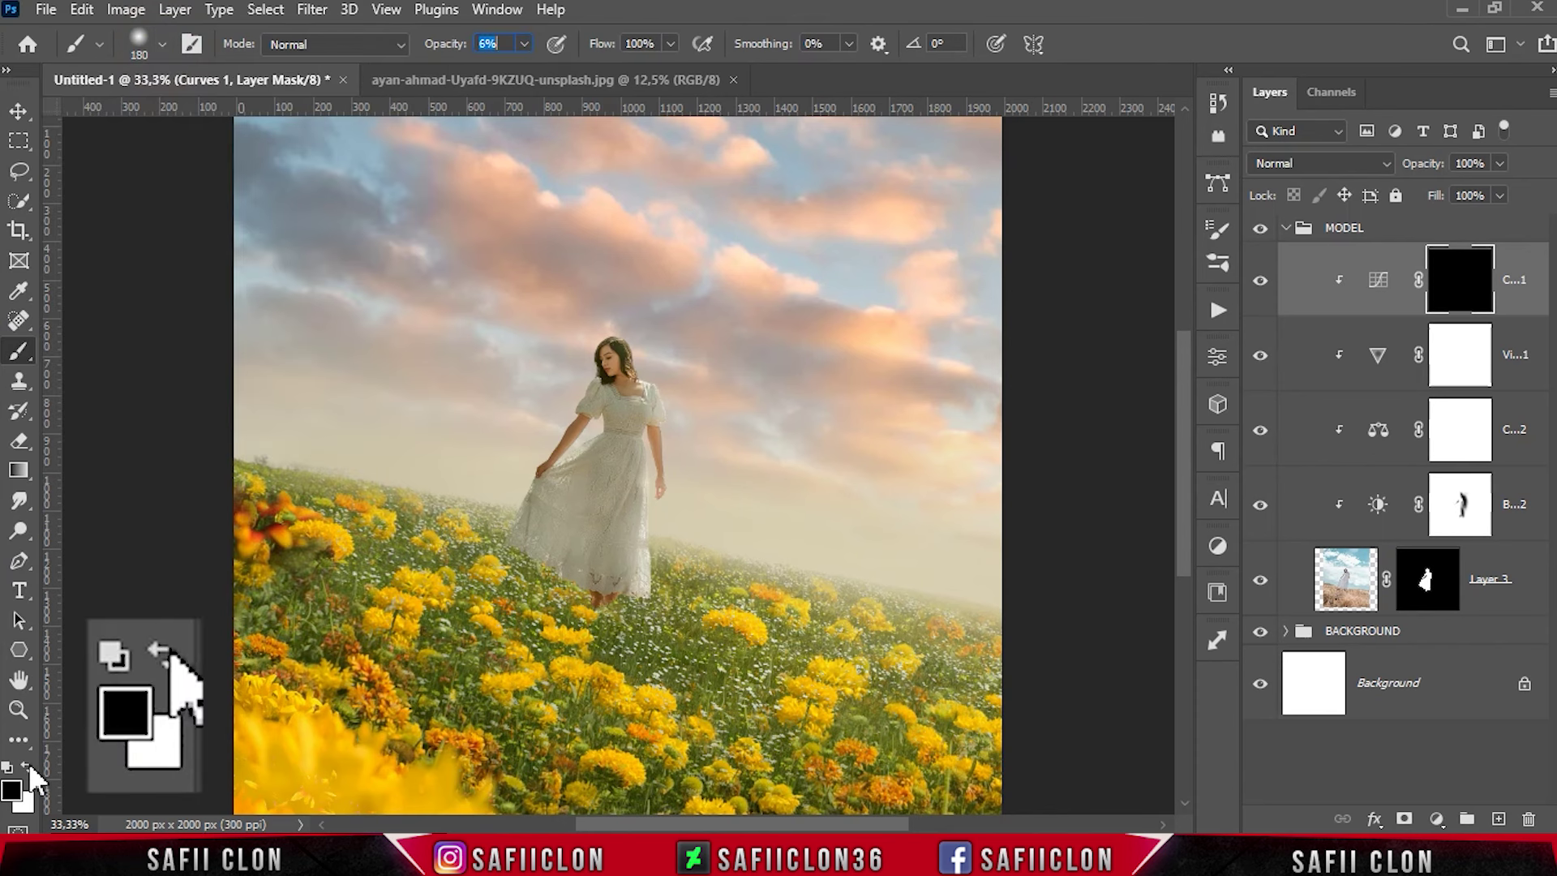
left_click(27, 766)
Step: Paint faint Curves shading onto the dress, hand and hem, compare, and add empty Layer 6
mouse_move(487, 557)
left_mouse_down()
mouse_move(514, 487)
mouse_move(549, 514)
left_mouse_up()
key("bracketleft")
key("bracketleft")
key("bracketleft")
key("bracketleft")
key("bracketleft")
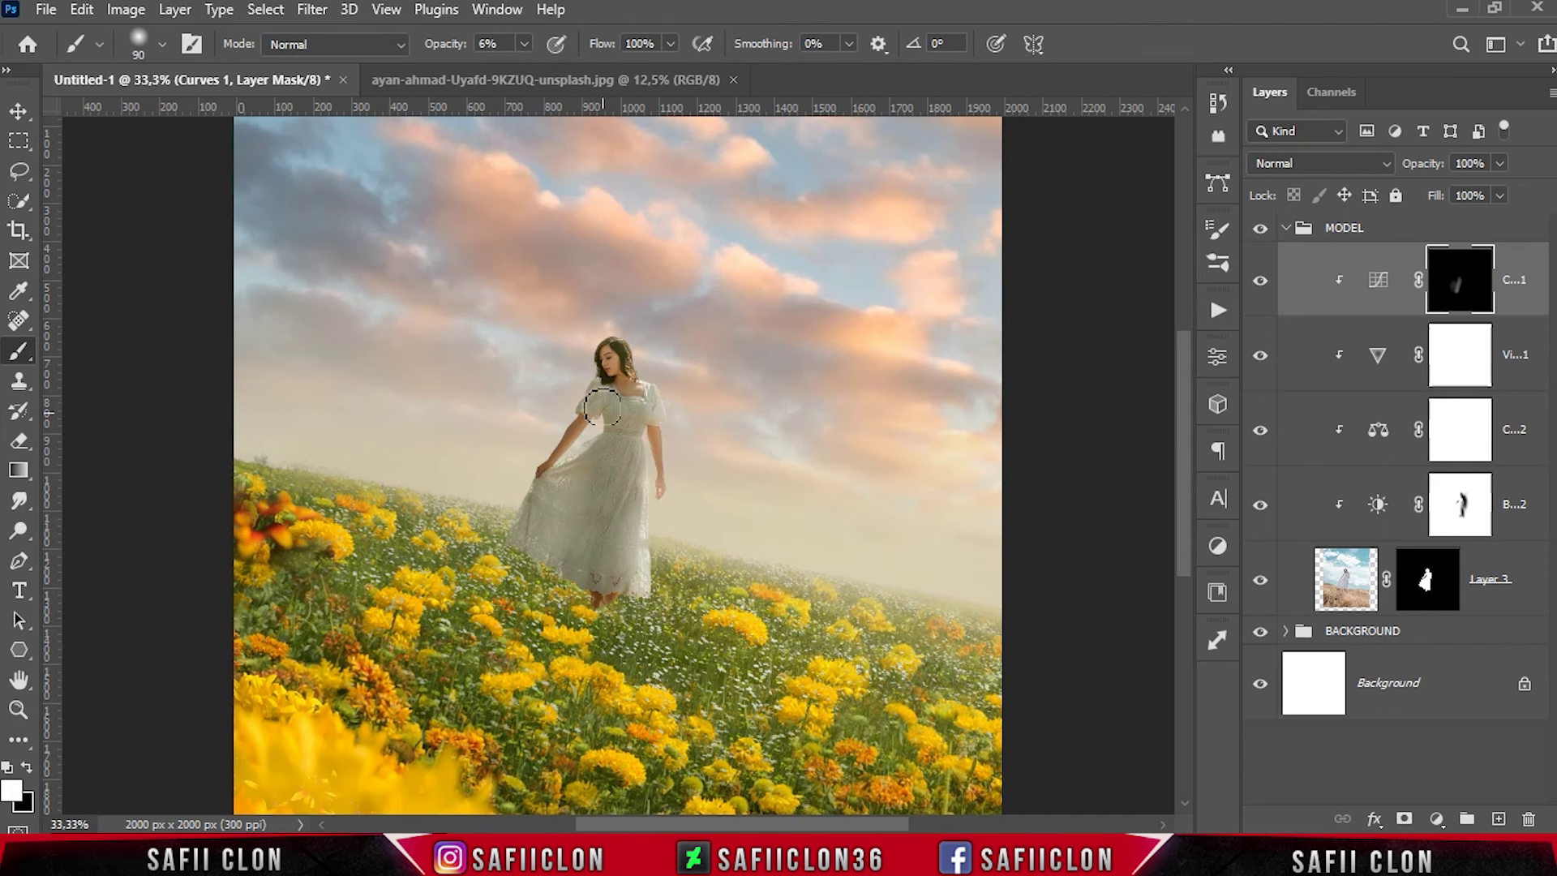
key("bracketright")
key("bracketright")
key("bracketright")
left_click_drag(556, 441, 567, 624)
left_click_drag(524, 43, 525, 78)
key("bracketleft")
key("bracketleft")
key("bracketleft")
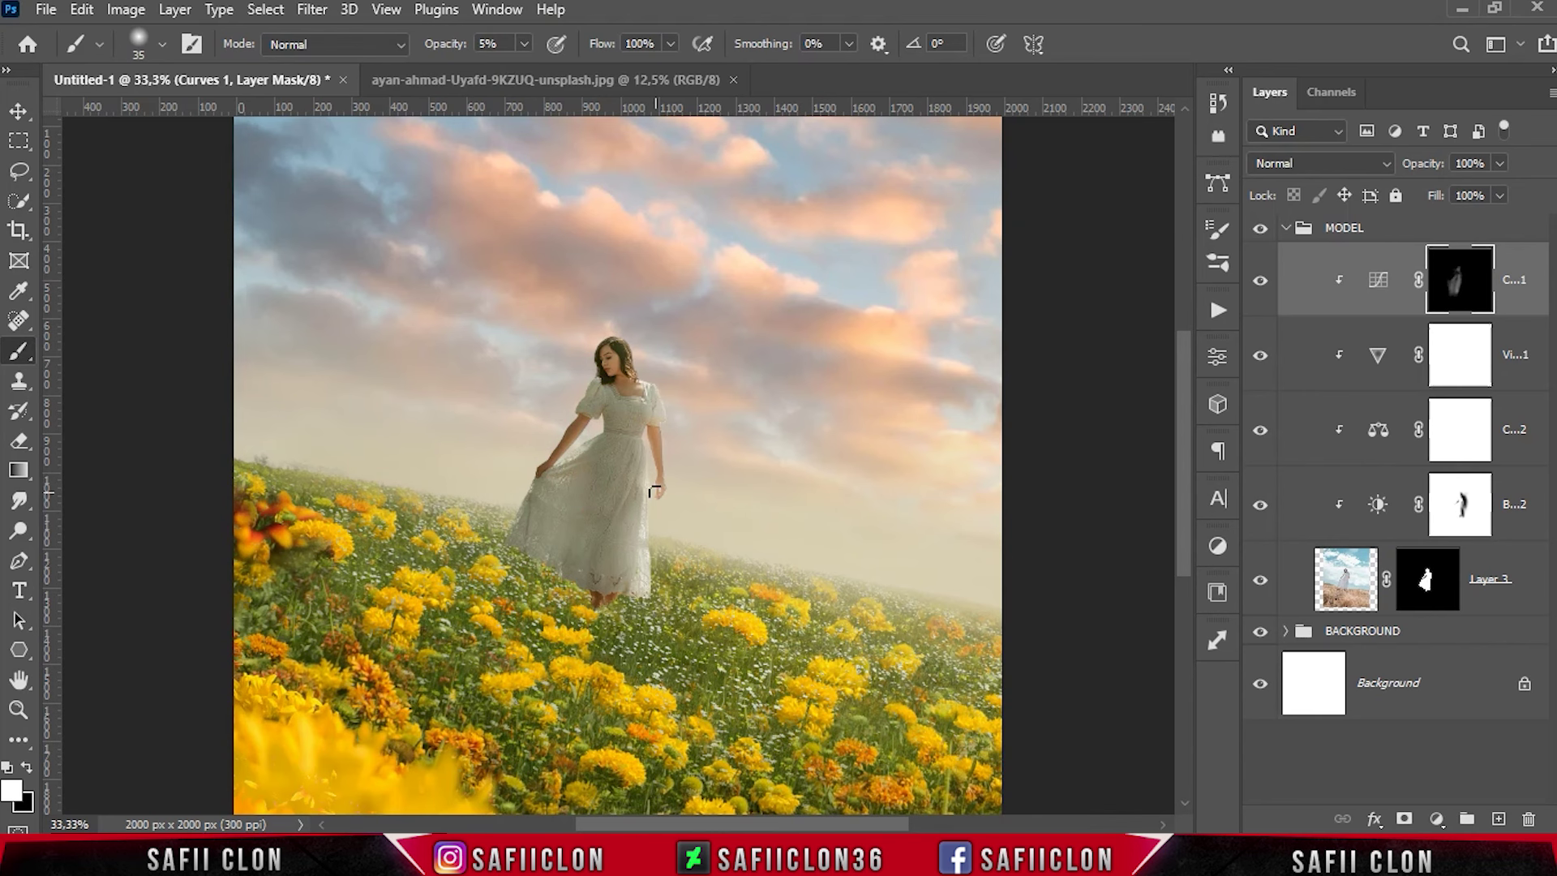
left_click_drag(647, 423, 649, 434)
key("bracketright")
key("bracketright")
left_click(602, 584)
key("bracketleft")
key("bracketleft")
key("bracketleft")
left_click(1260, 280)
left_click(1260, 281)
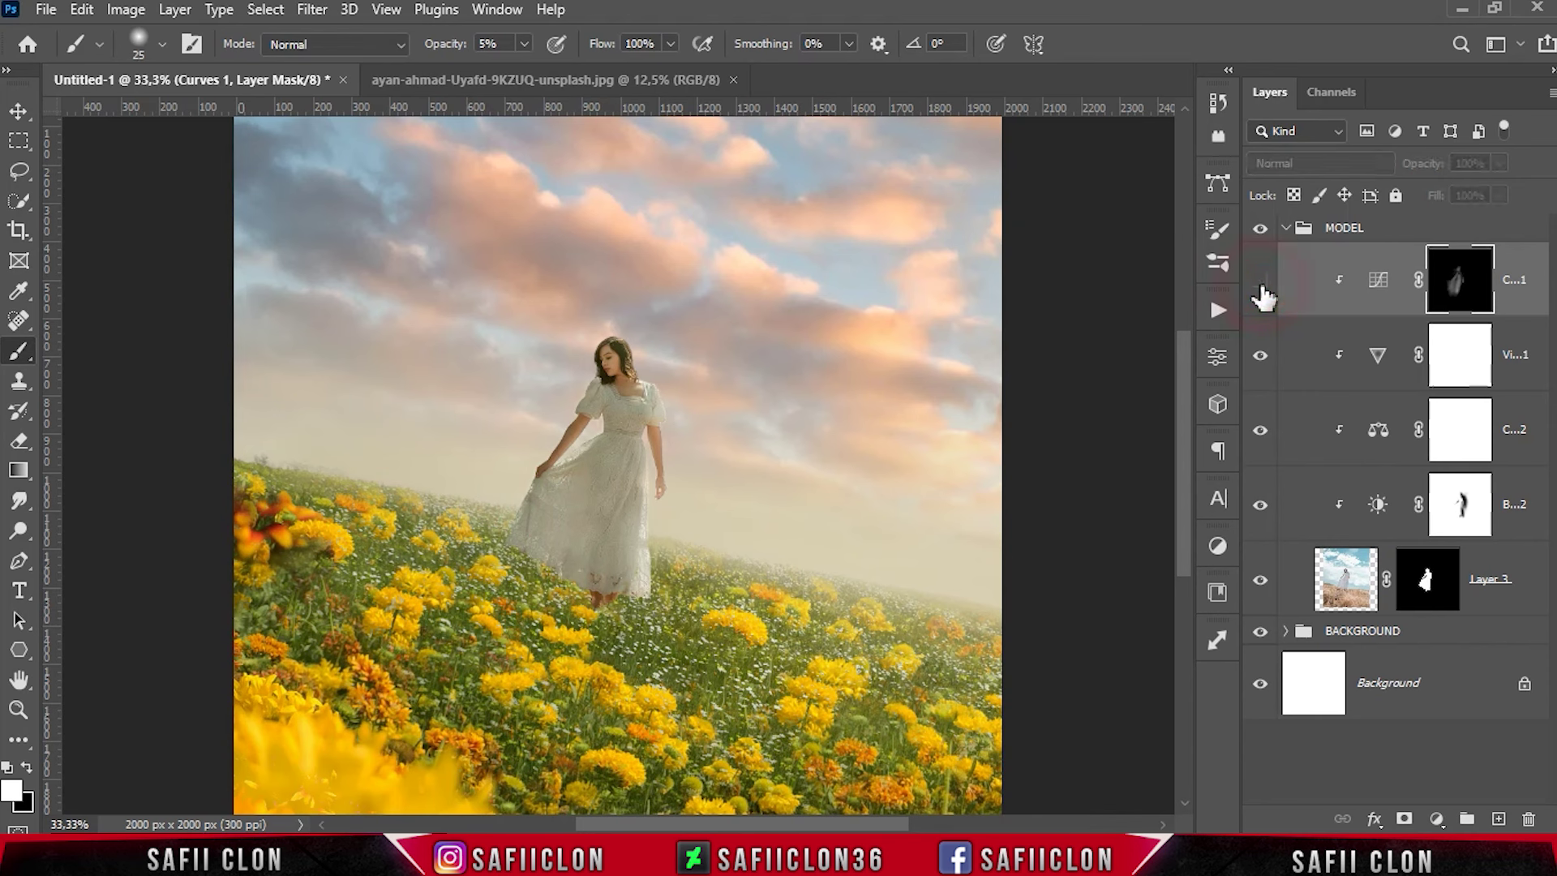
left_click(1498, 819)
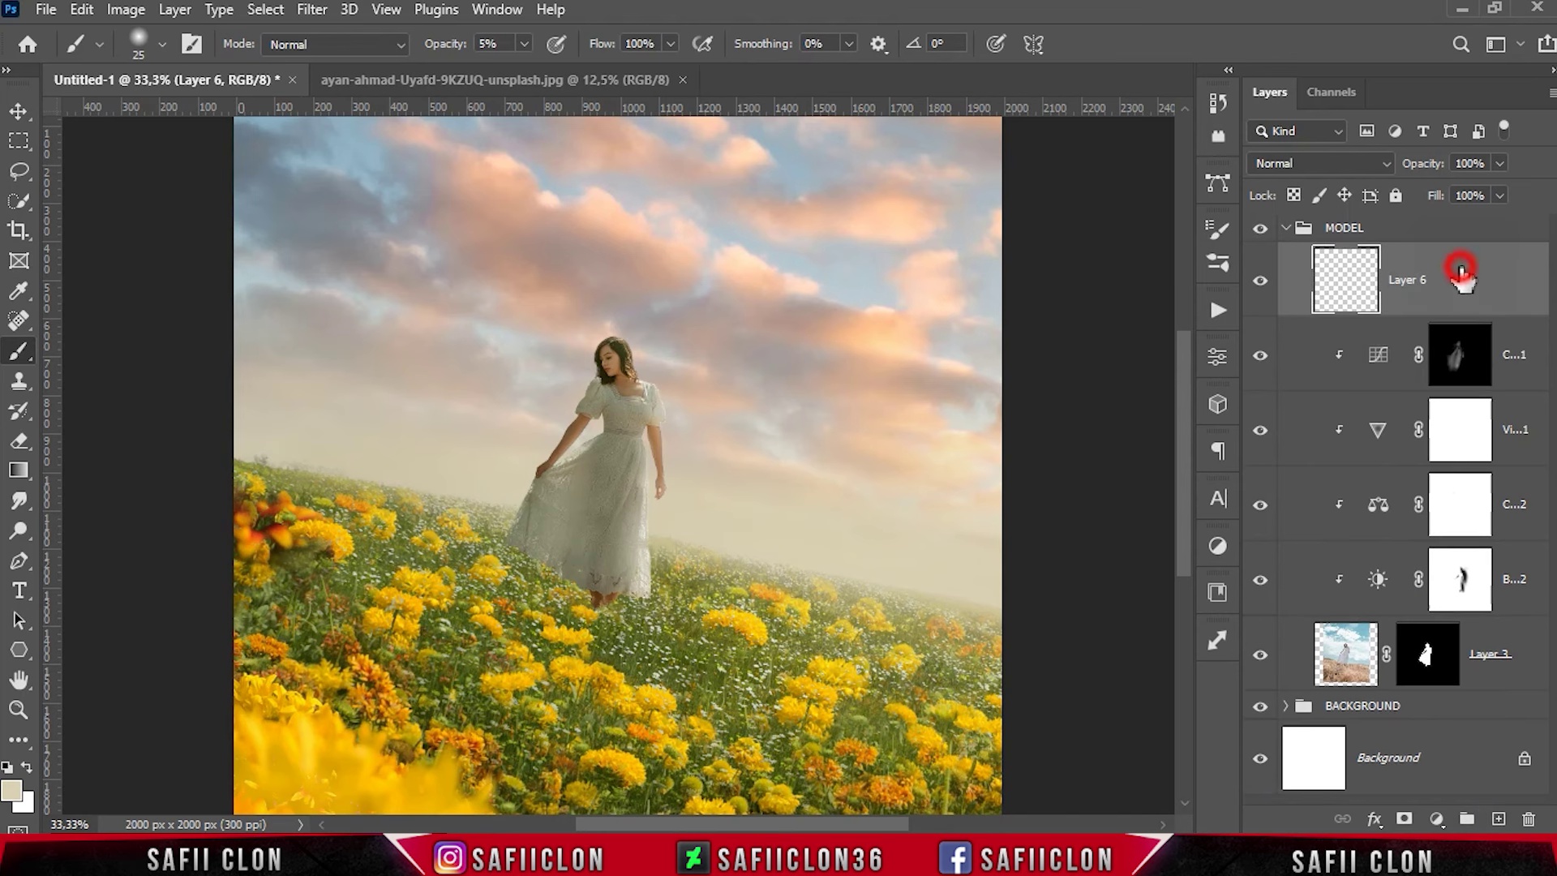
Step: Fill Layer 6 with 50% gray, clip it to the model, and set it to Soft Light
left_click(81, 10)
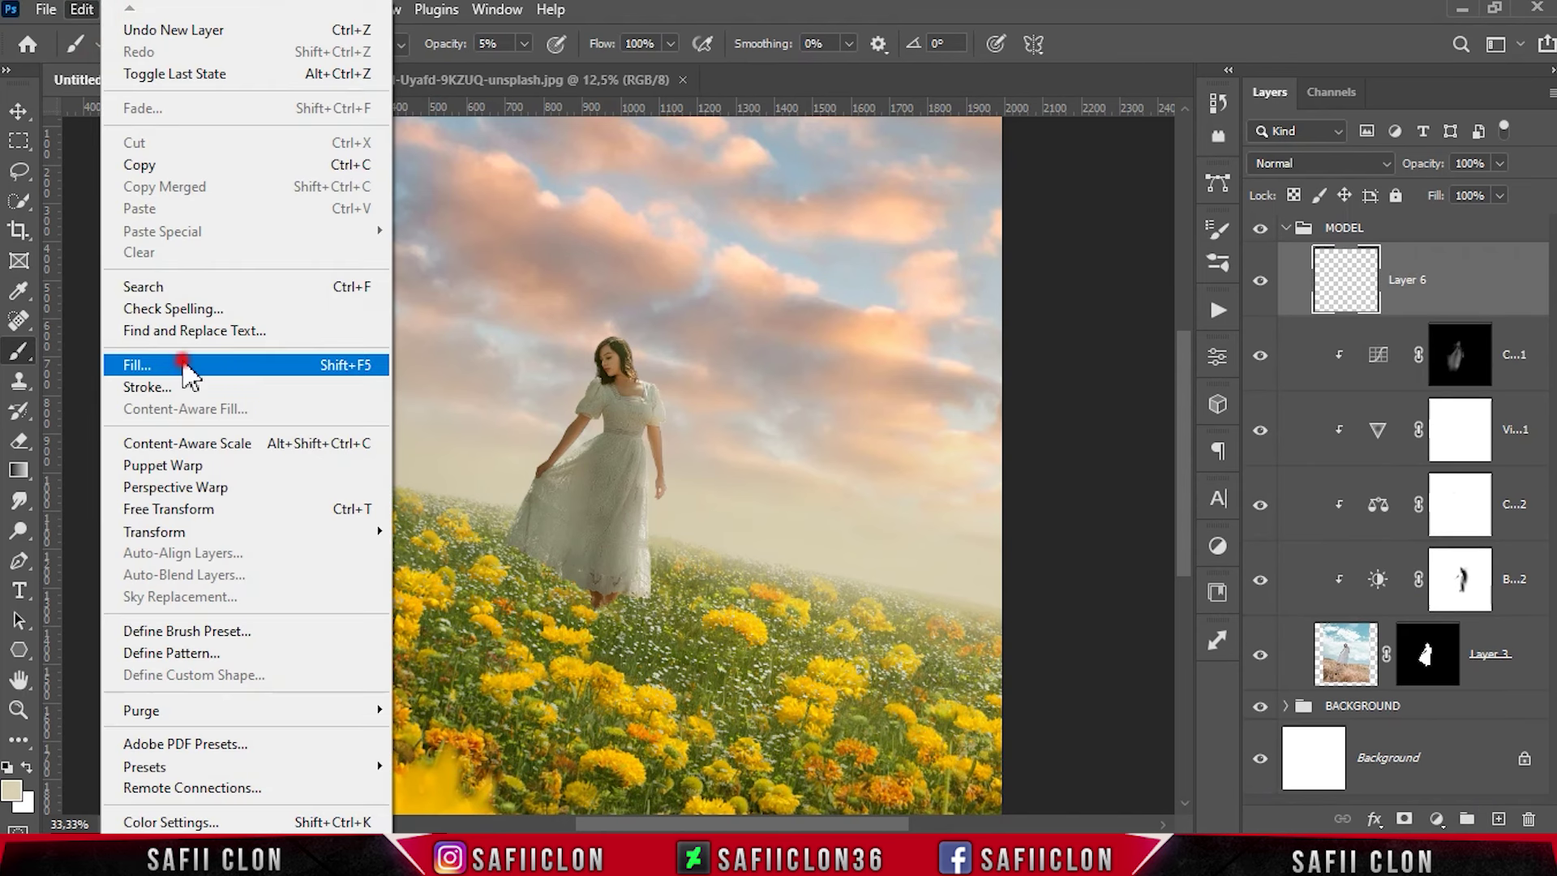
left_click(191, 356)
left_click(791, 185)
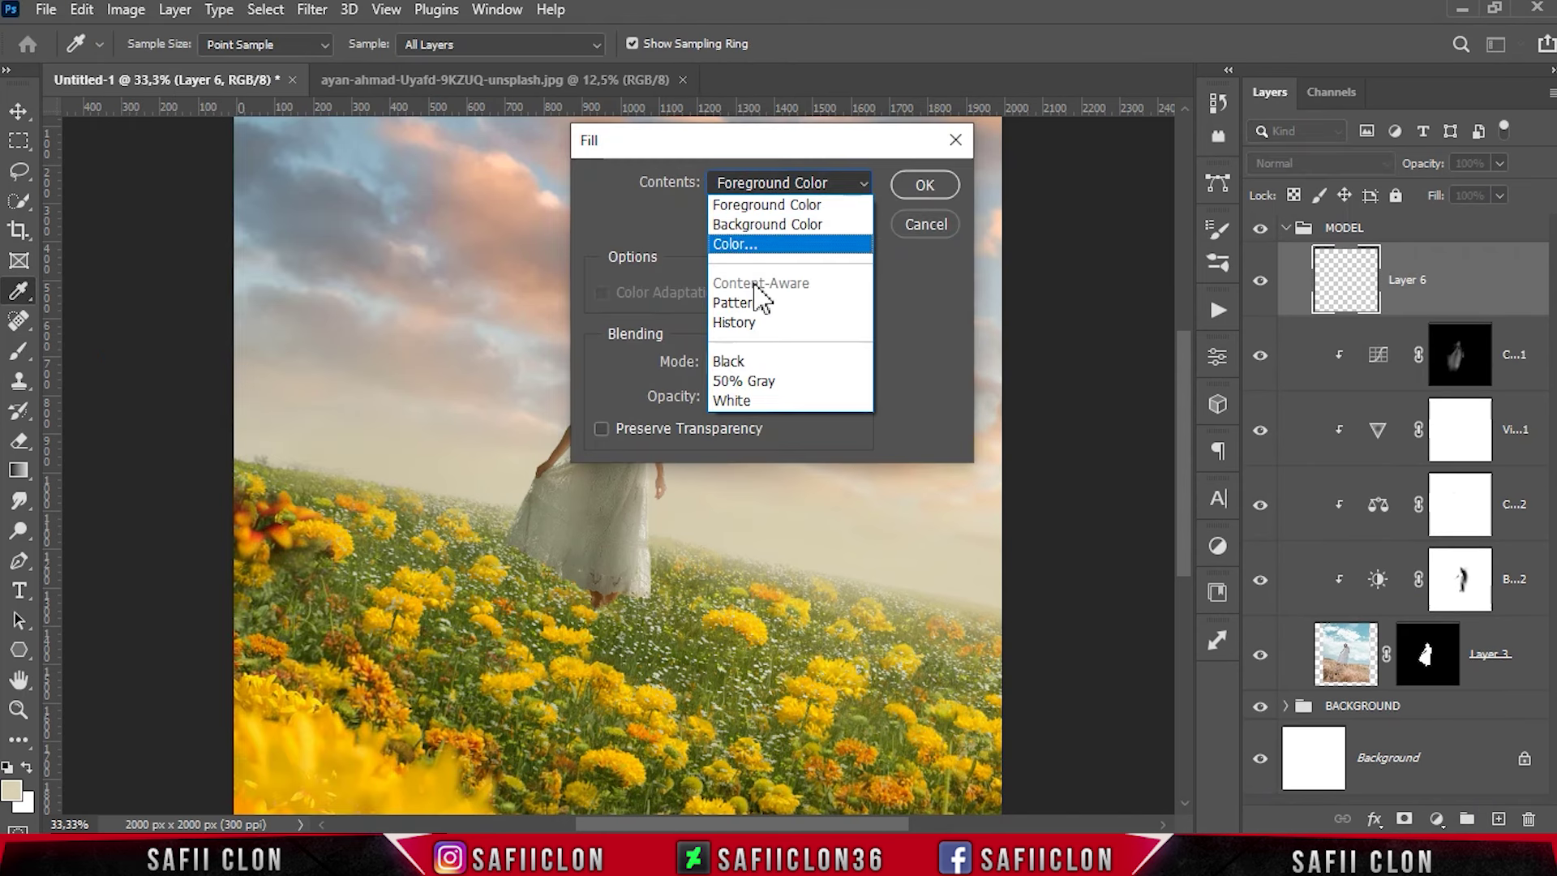
left_click(783, 382)
left_click(933, 186)
key("b")
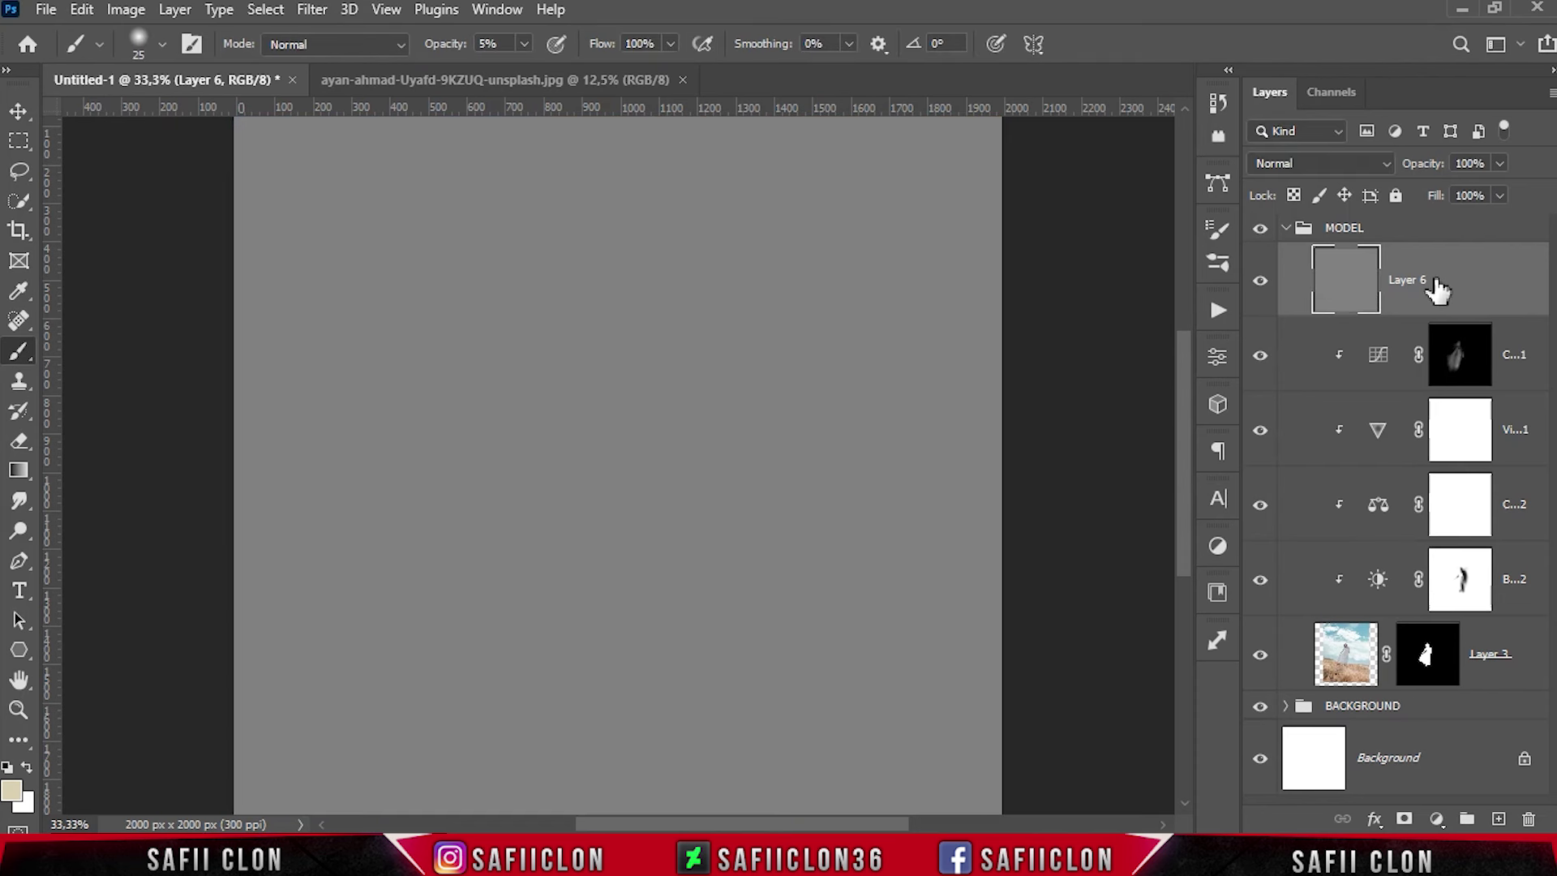
right_click(1444, 284)
left_click(1188, 438)
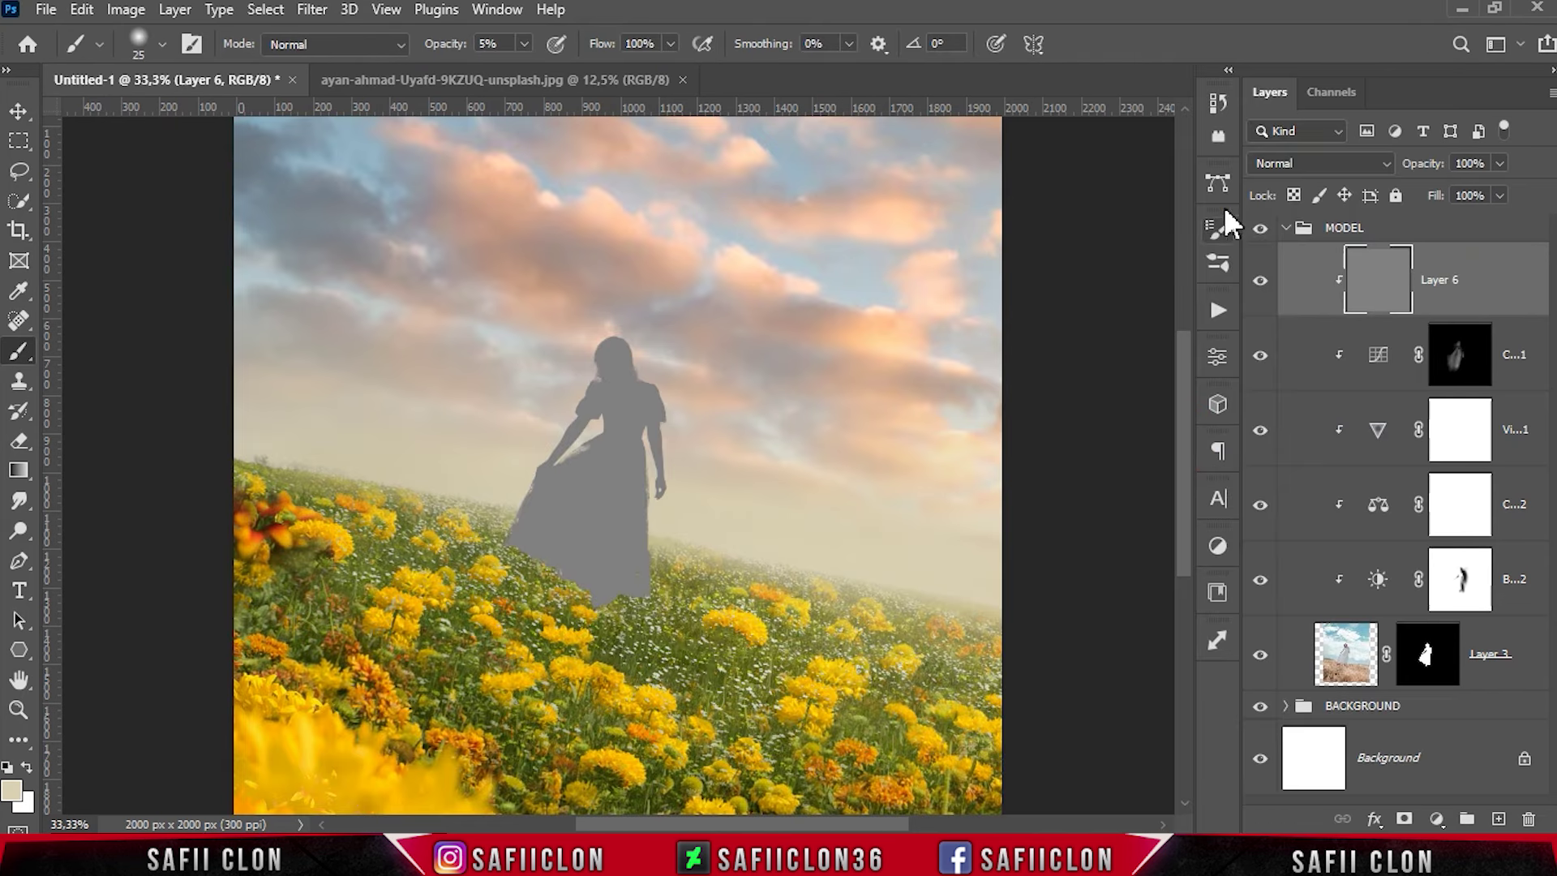
left_click(1297, 163)
left_click(1274, 459)
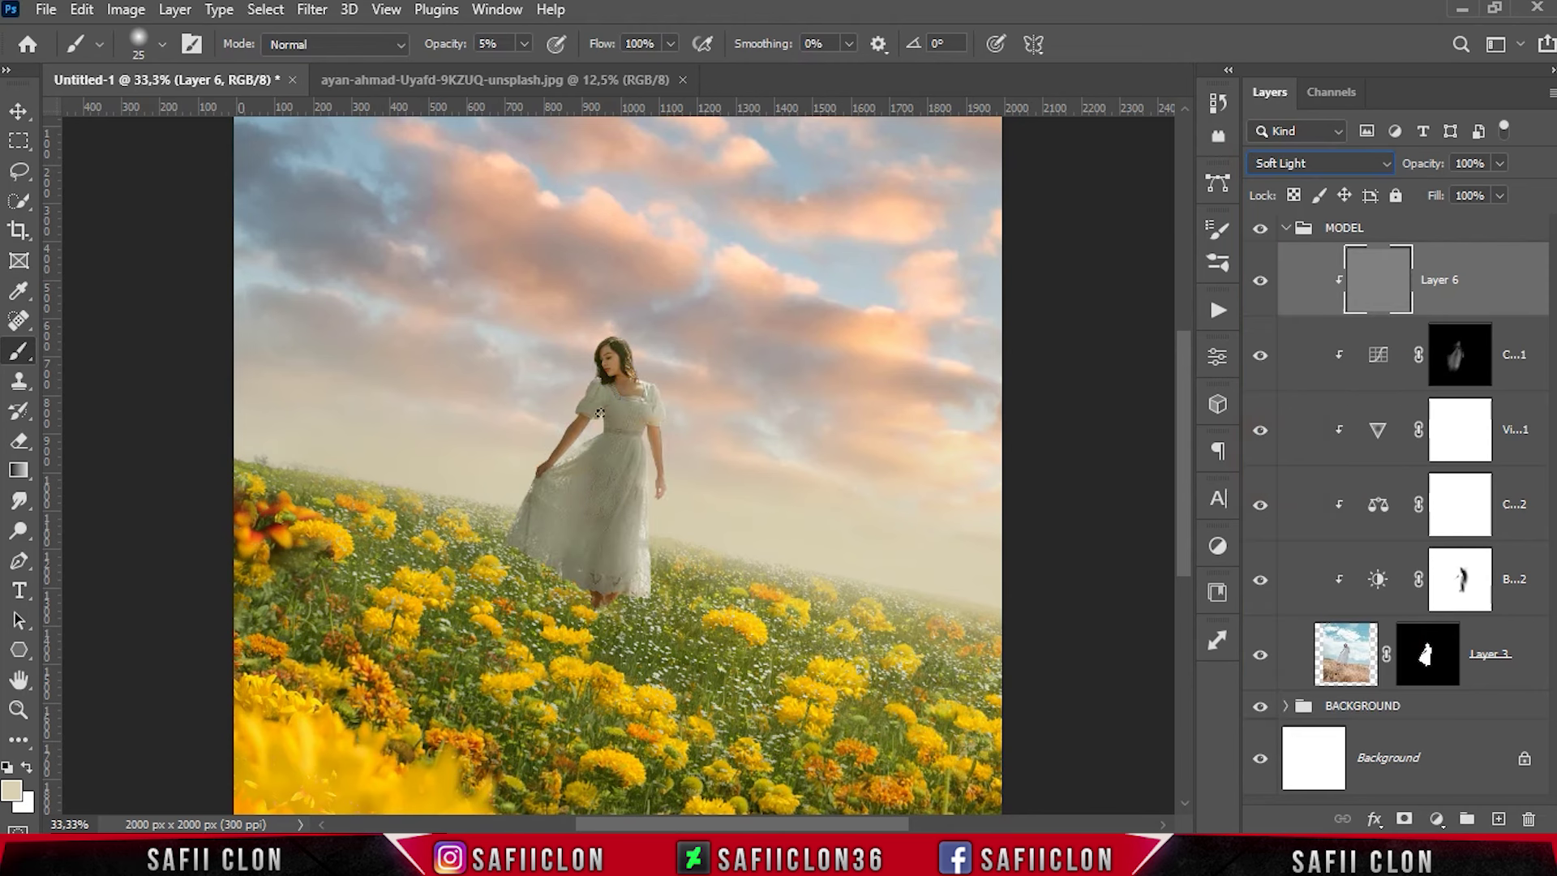
Step: Dodge at 21% exposure to brighten highlights along the figure's right side
right_click(19, 530)
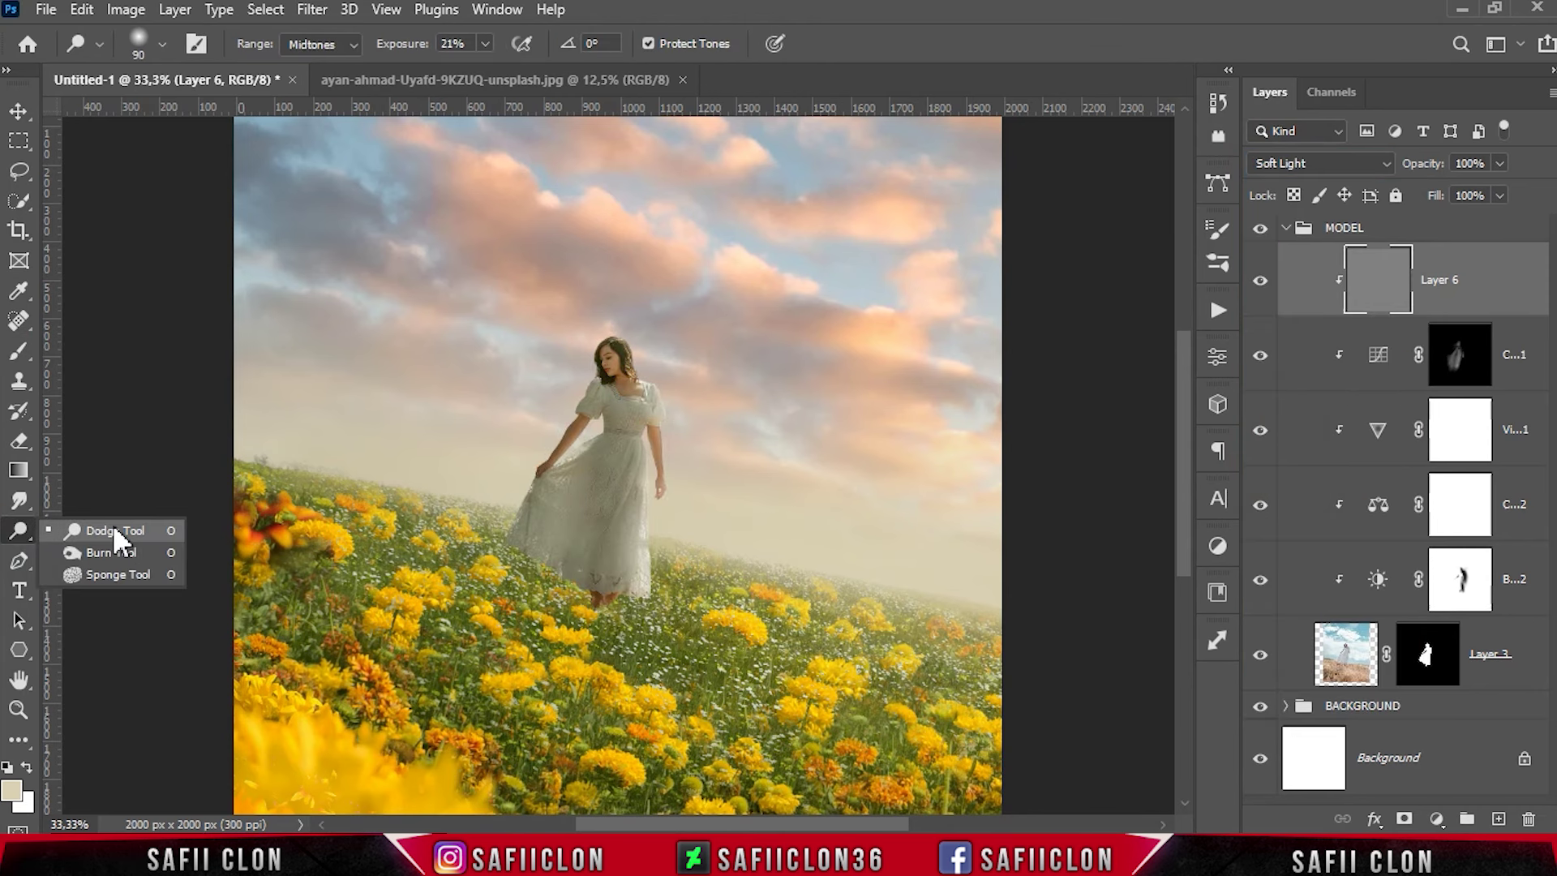
left_click(114, 531)
left_click(485, 43)
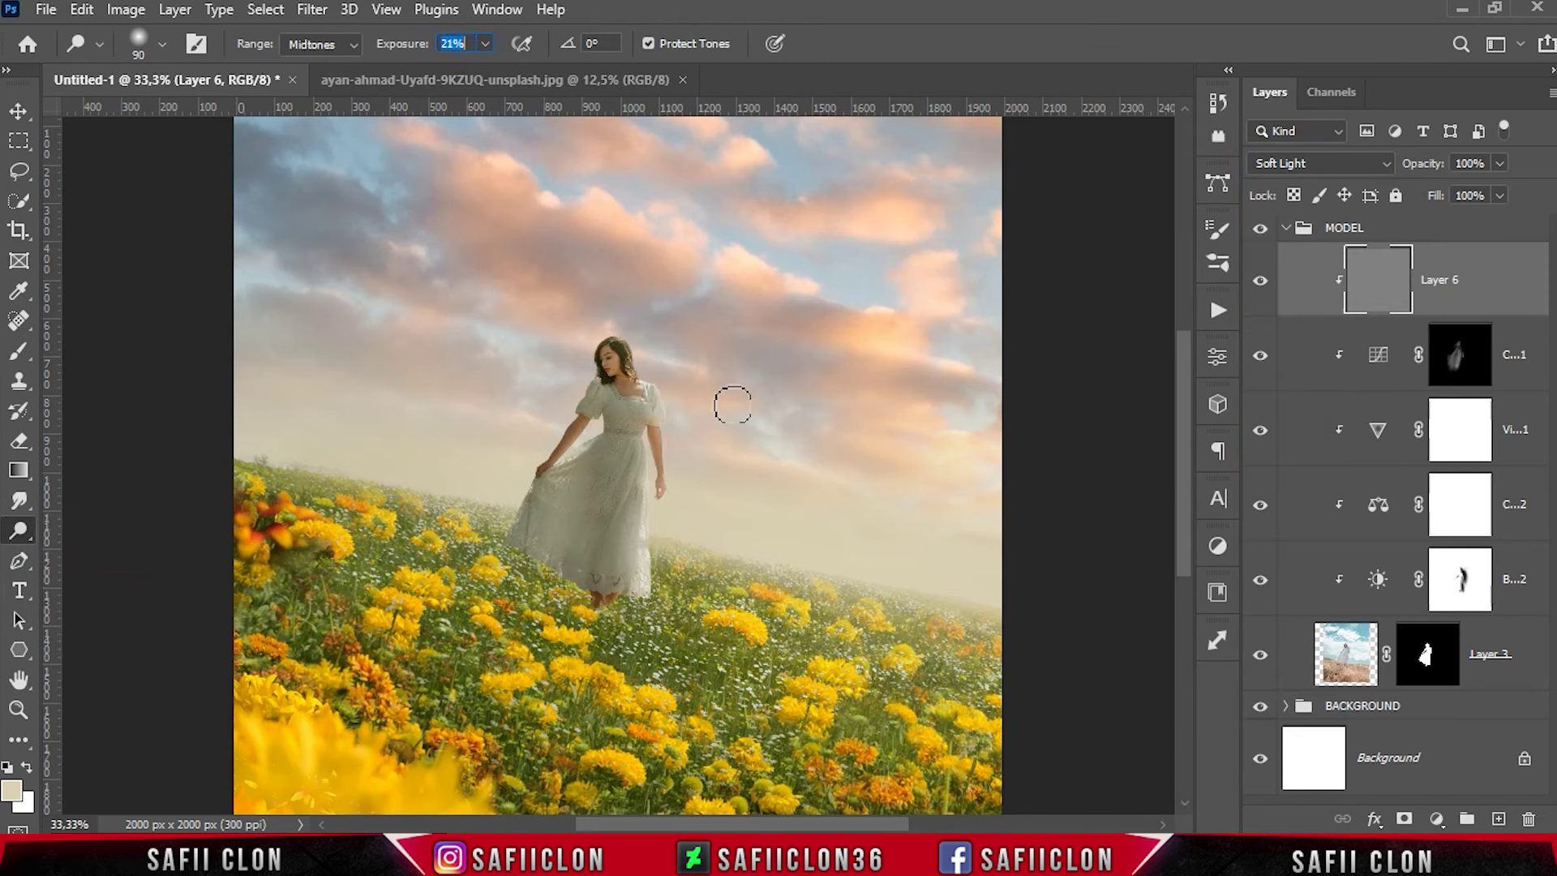
key("ctrl+plus")
left_click_drag(688, 330, 706, 497)
Step: Dodge four small highlights on the figure with a smaller brush
key("bracketleft")
key("bracketleft")
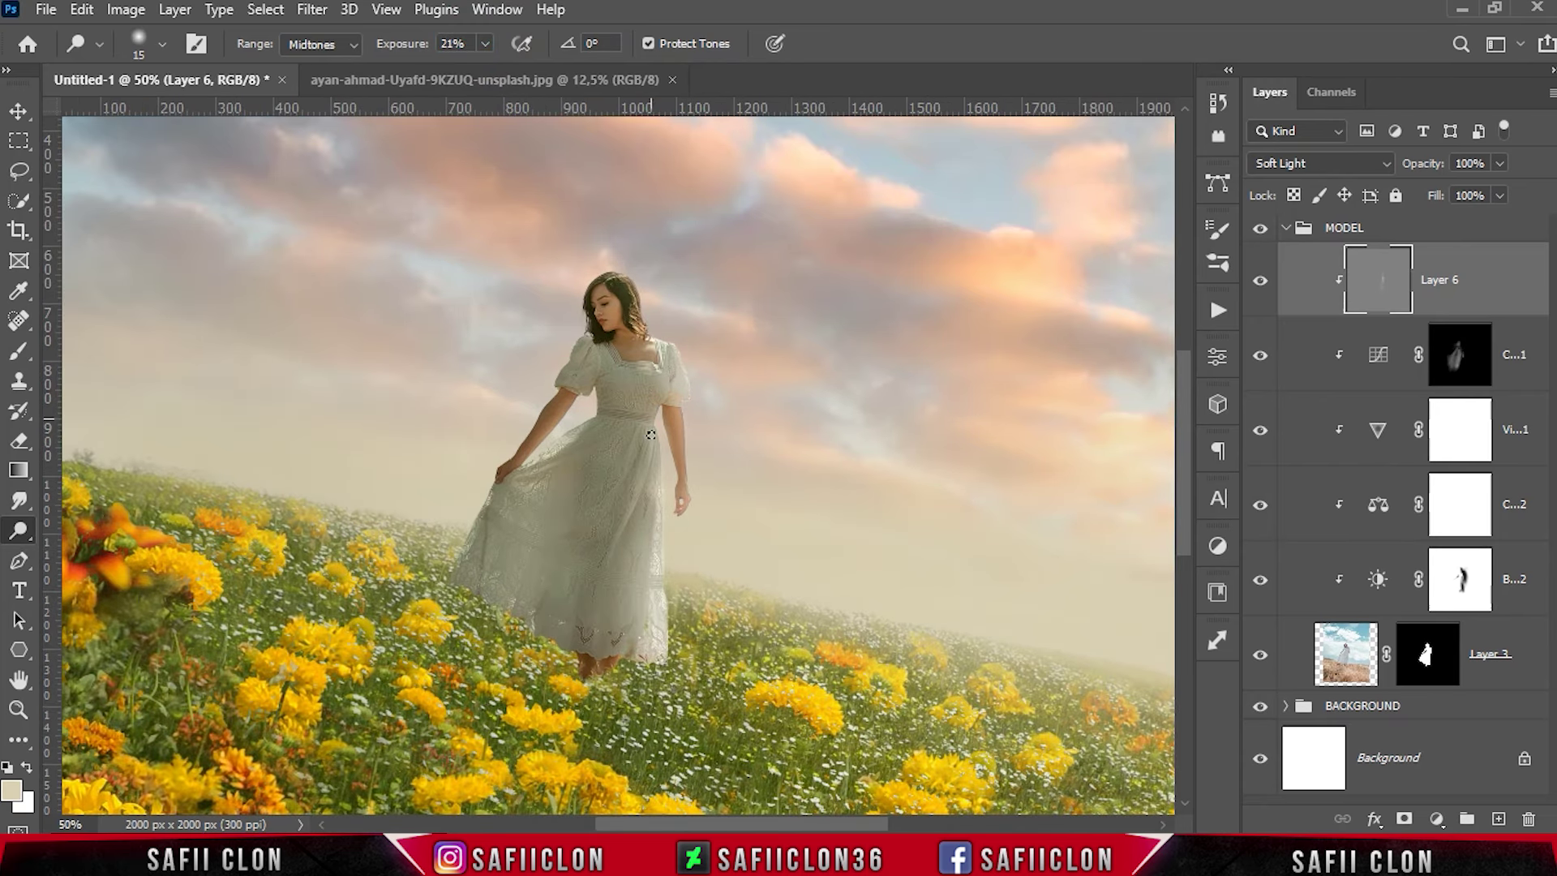
left_click(637, 307)
left_click(568, 422)
left_click(587, 383)
left_click(657, 406)
key("bracketright")
key("bracketright")
key("bracketright")
right_click(22, 535)
left_click(113, 554)
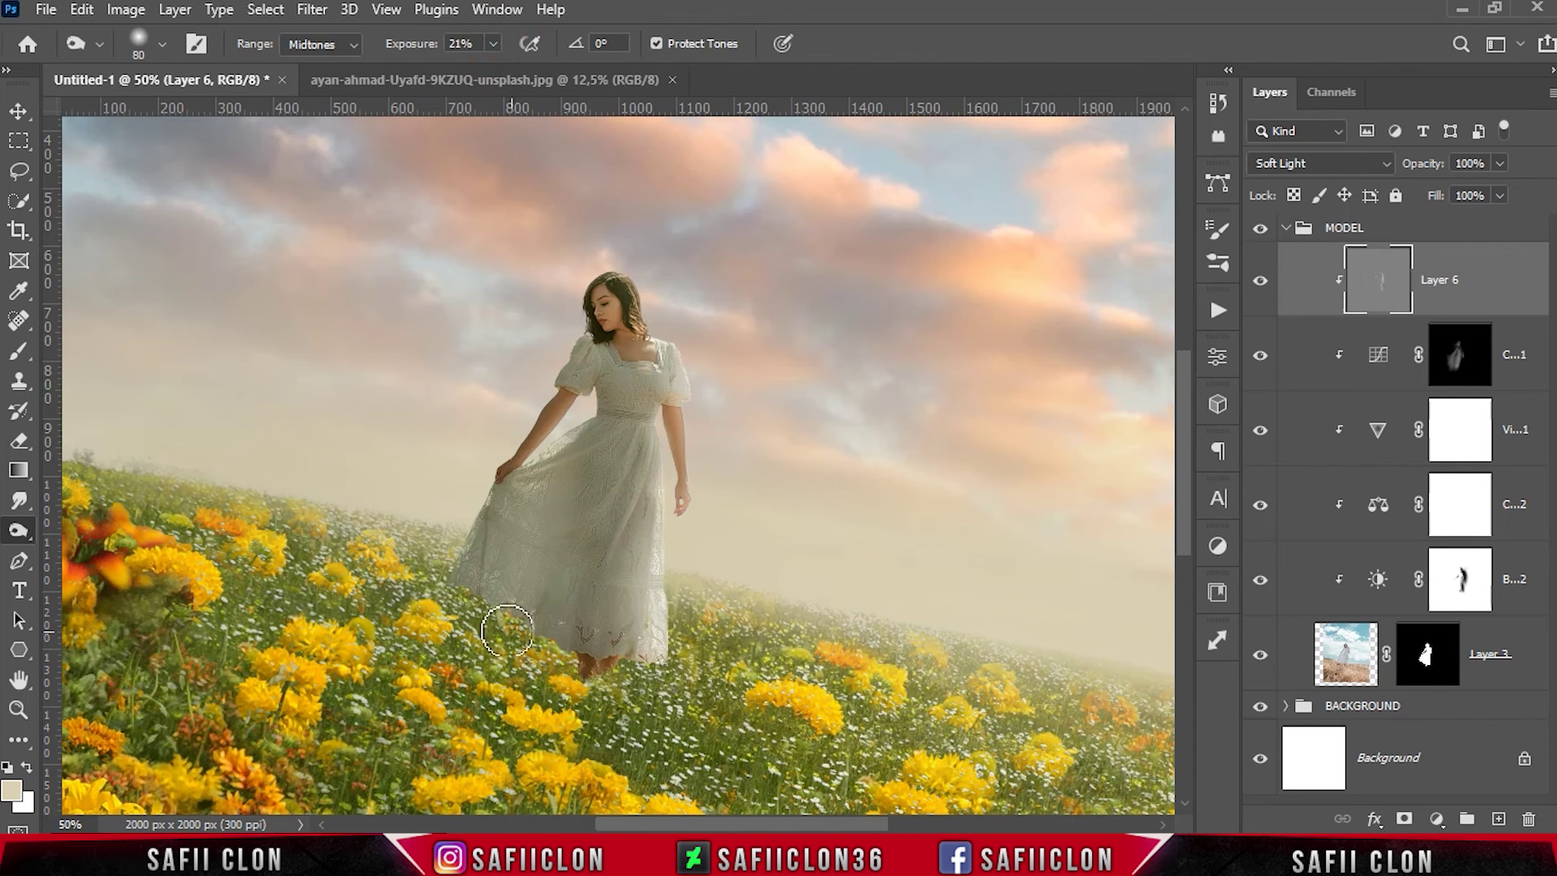
Step: Undo the pink tint on the dress bodice, compare Layer 6, and collapse the MODEL group
key("bracketleft")
key("bracketleft")
key("bracketleft")
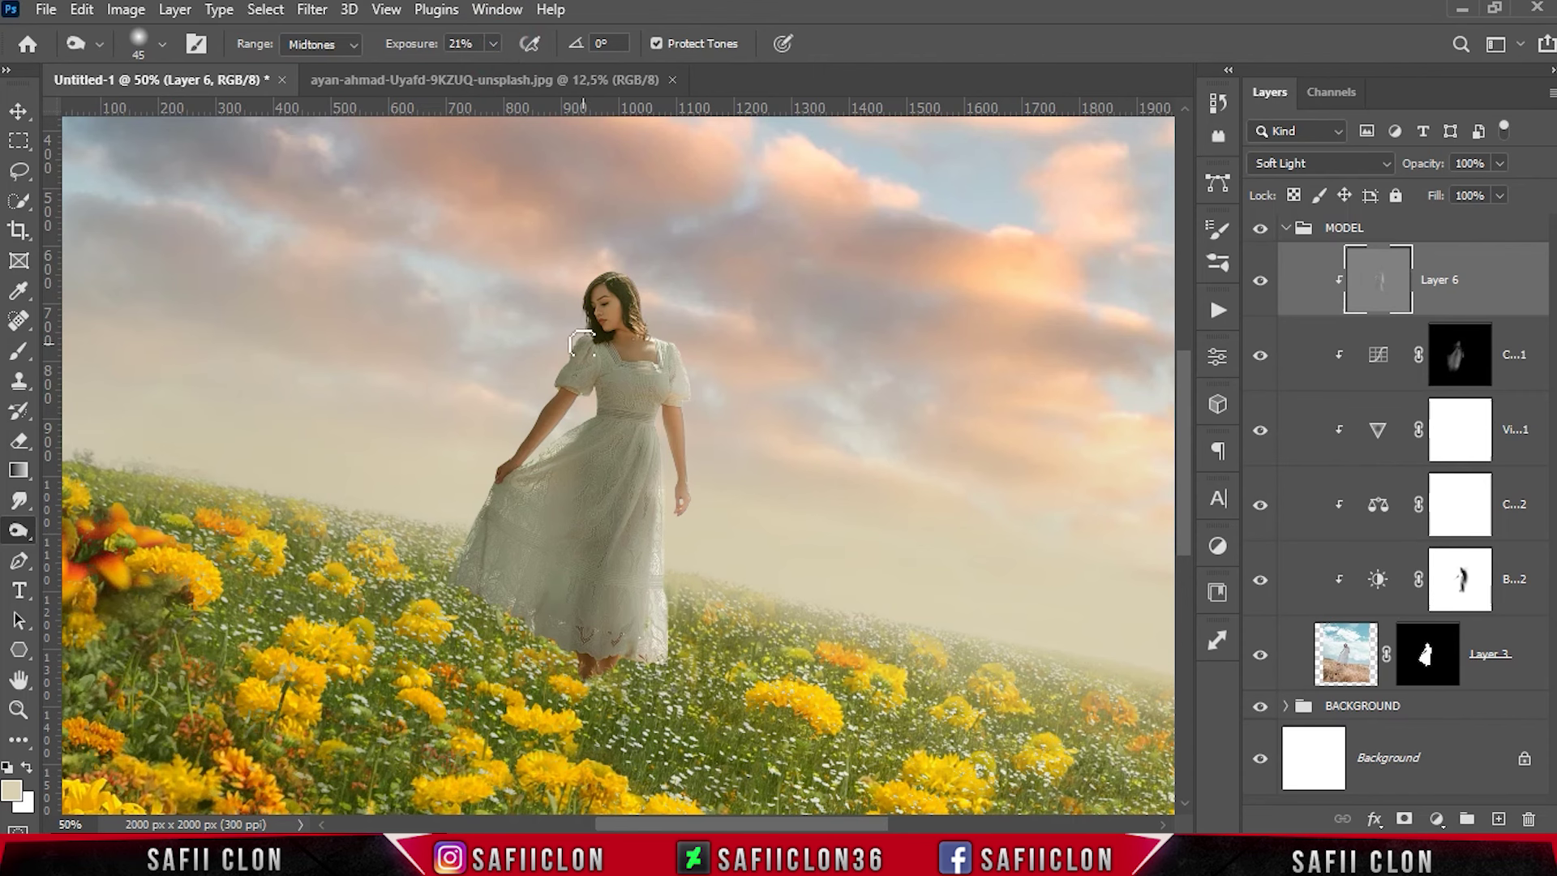
key("bracketleft")
key("ctrl+z")
key("ctrl+minus")
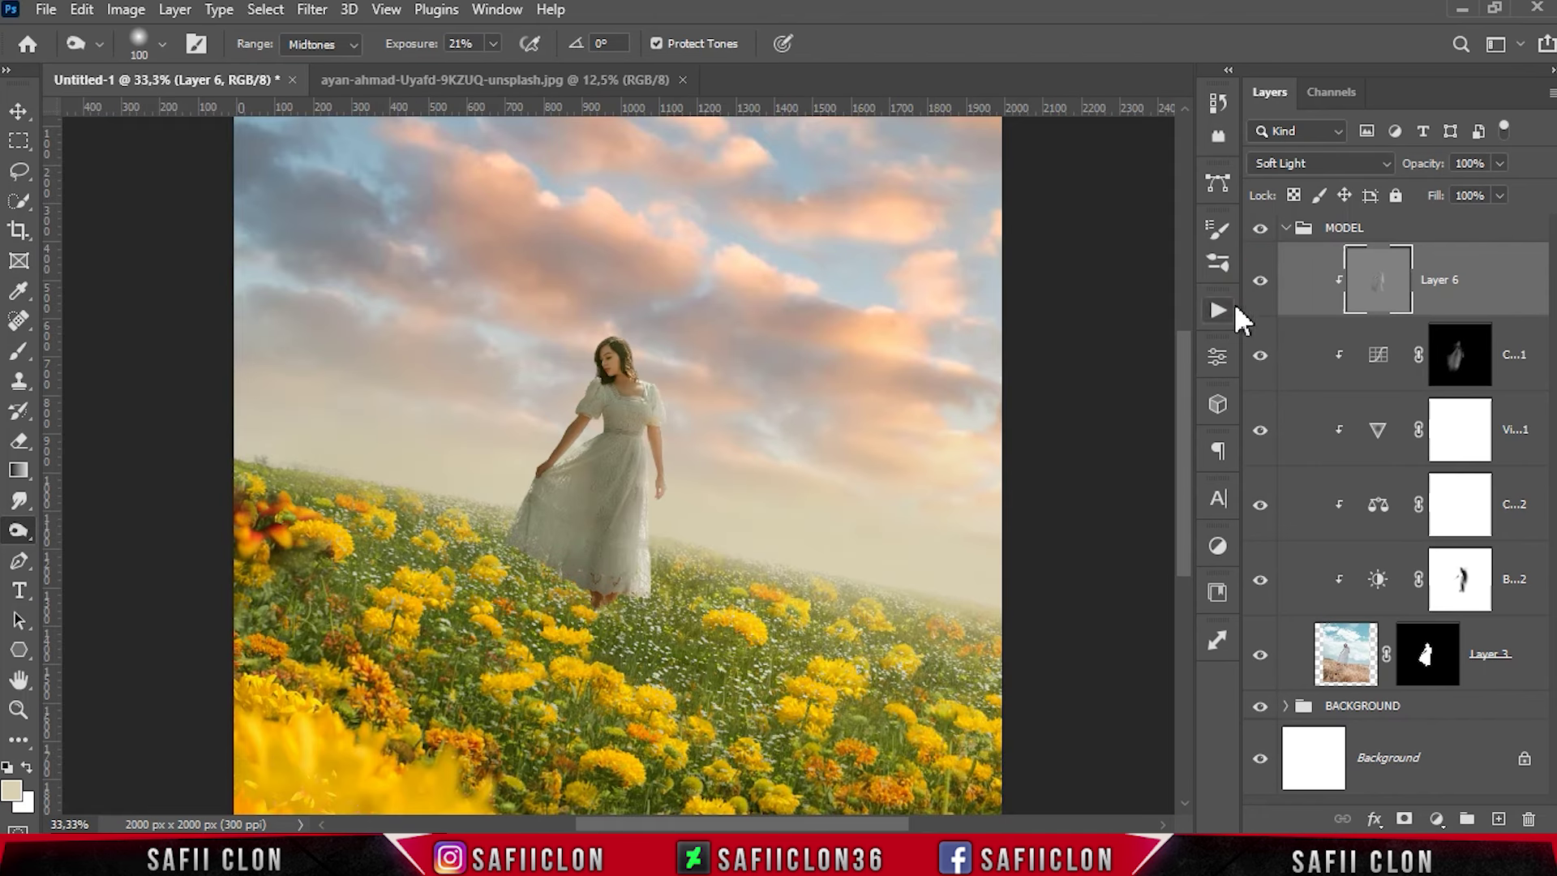
left_click(1260, 281)
left_click(1286, 230)
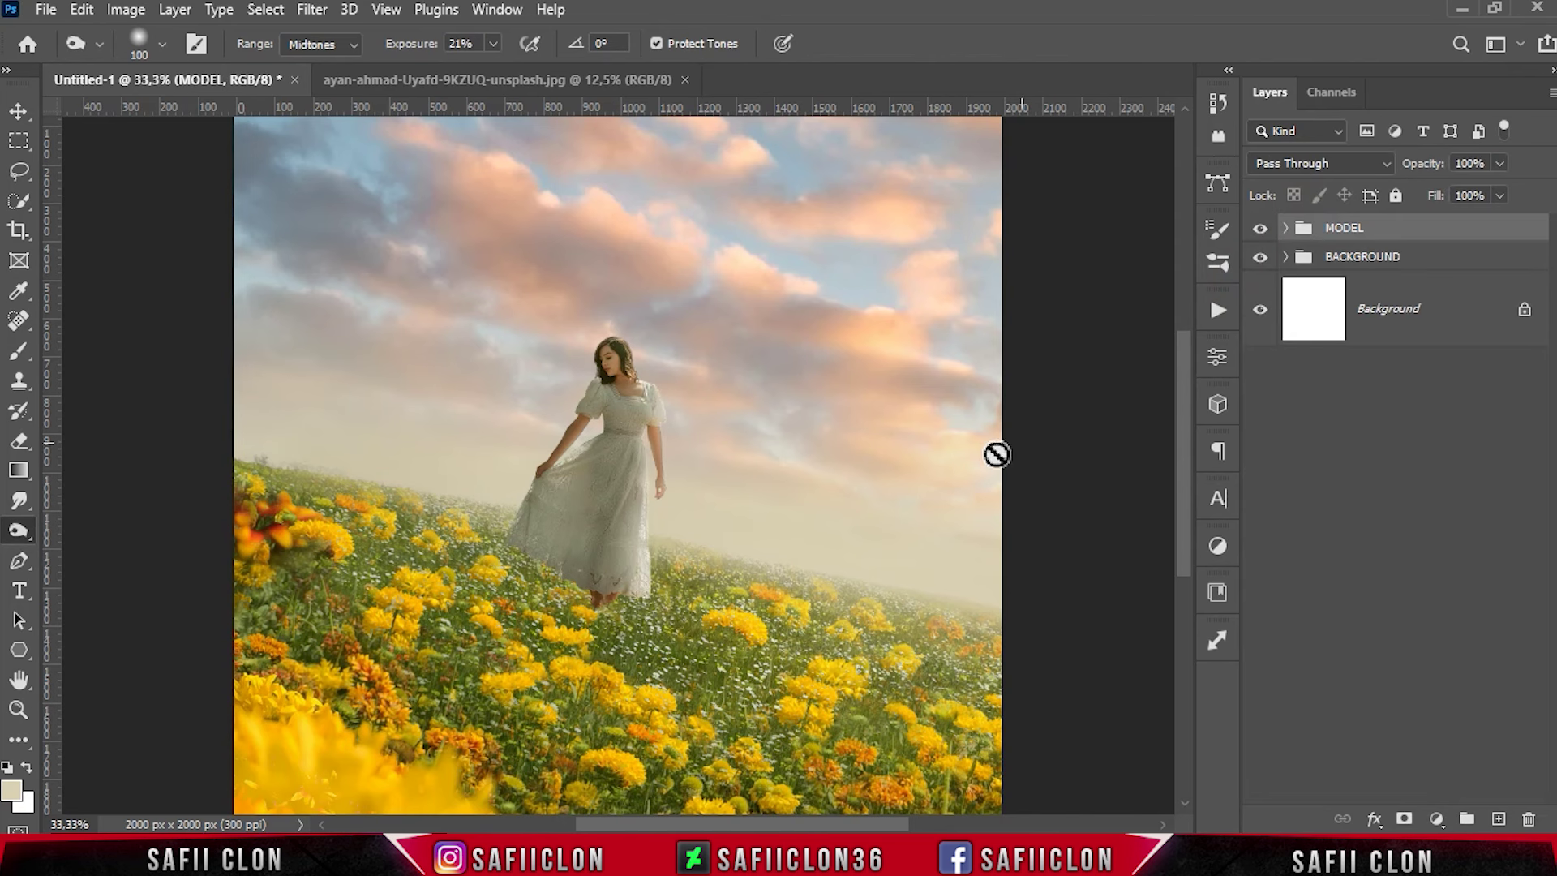
Step: Open color.jpg, drag it into Untitled-1 as Layer 7, and set it to Screen
left_click(46, 10)
left_click(91, 50)
left_click(678, 196)
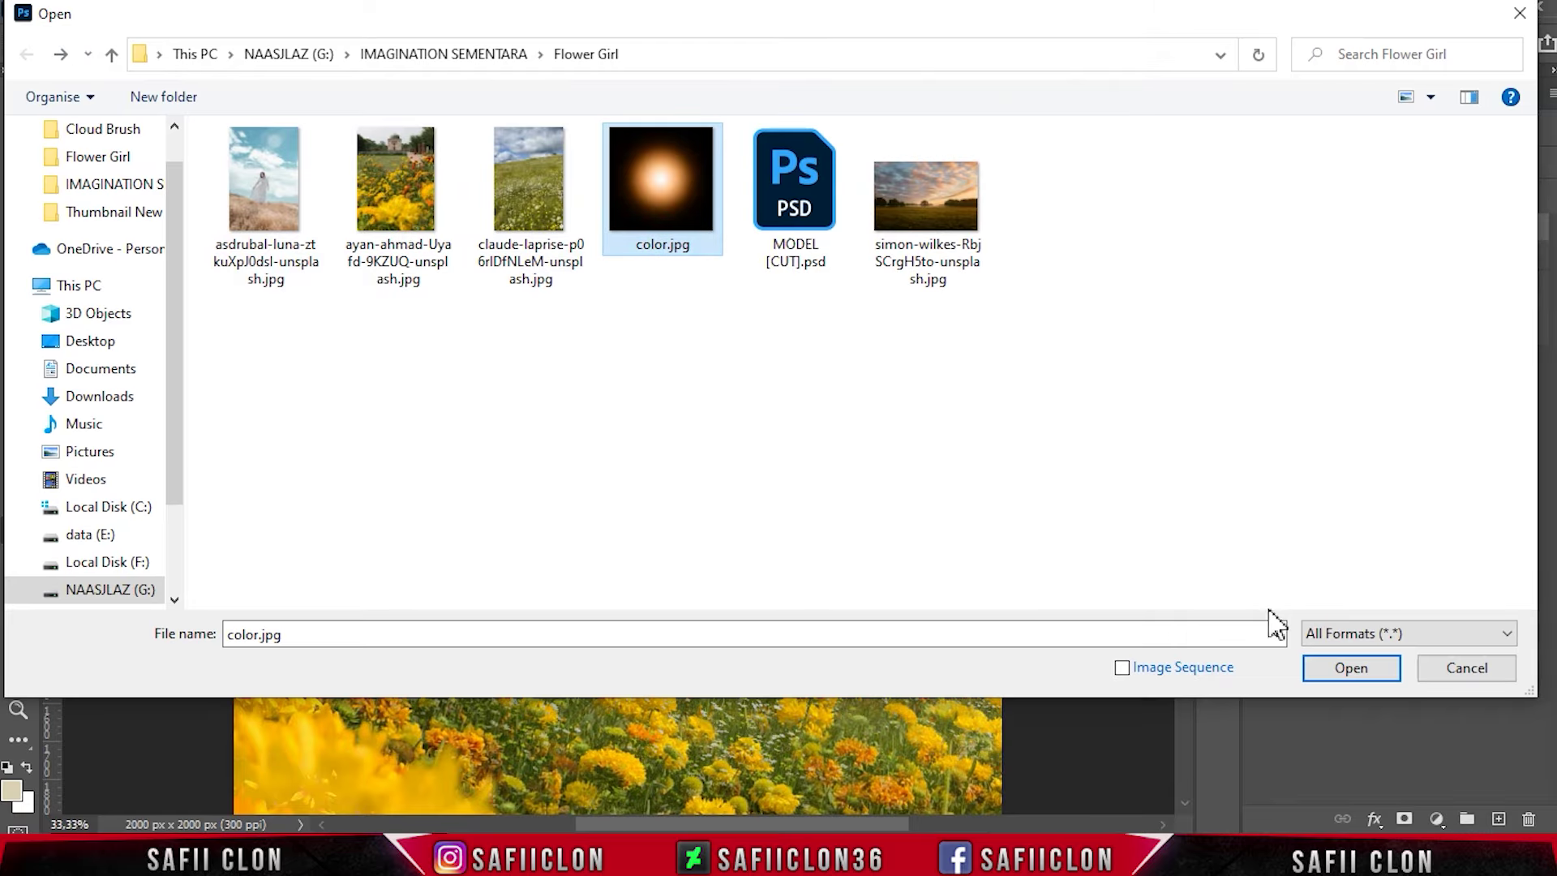
left_click(1331, 662)
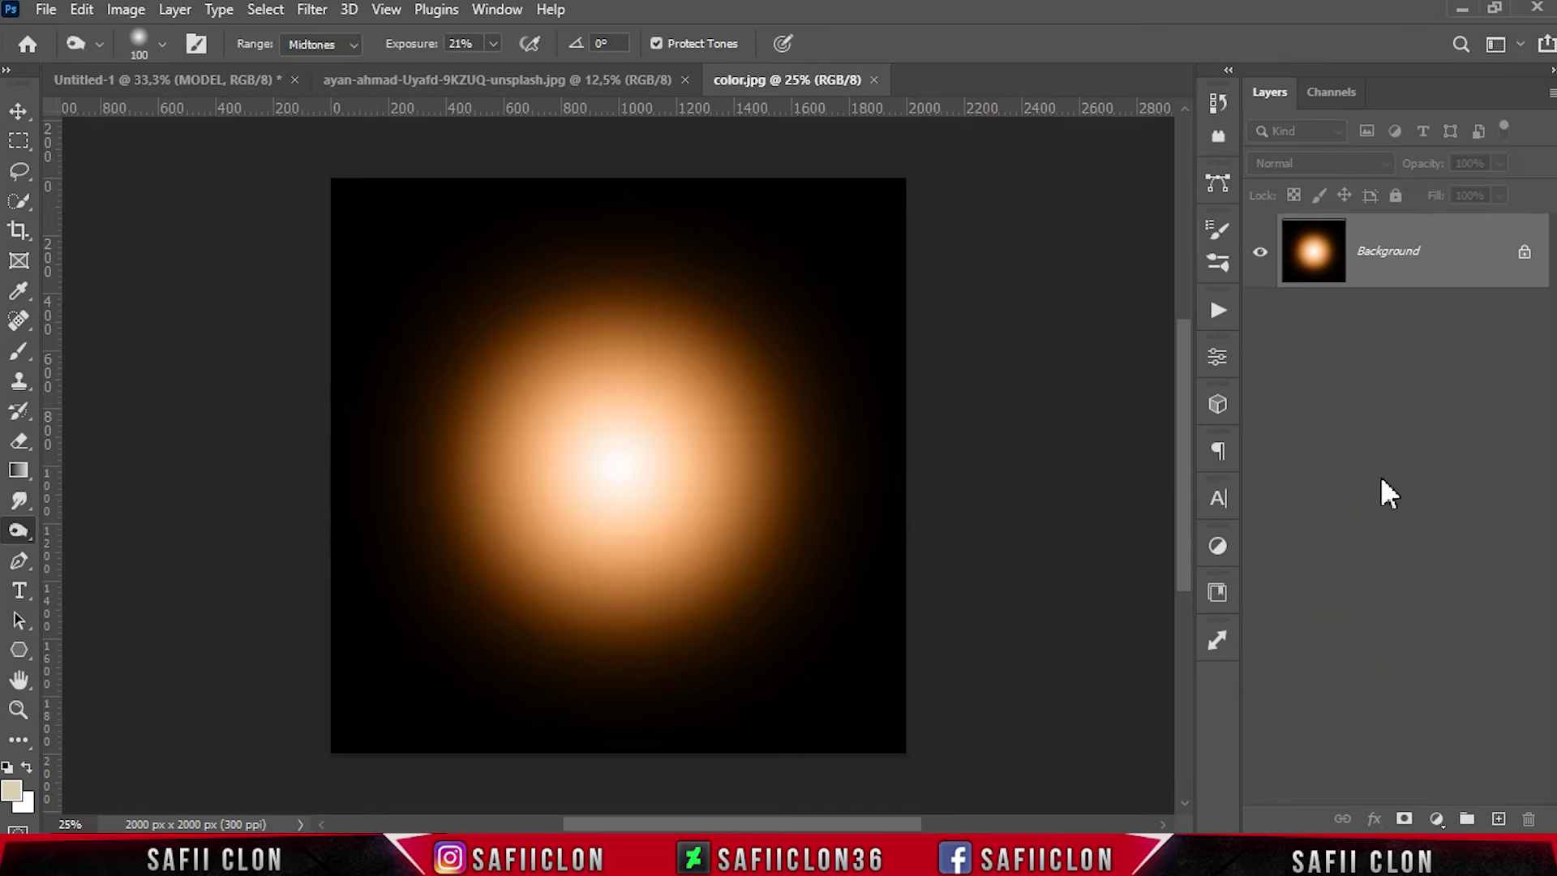
mouse_move(1442, 243)
left_mouse_down()
mouse_move(240, 109)
mouse_move(709, 439)
left_mouse_up()
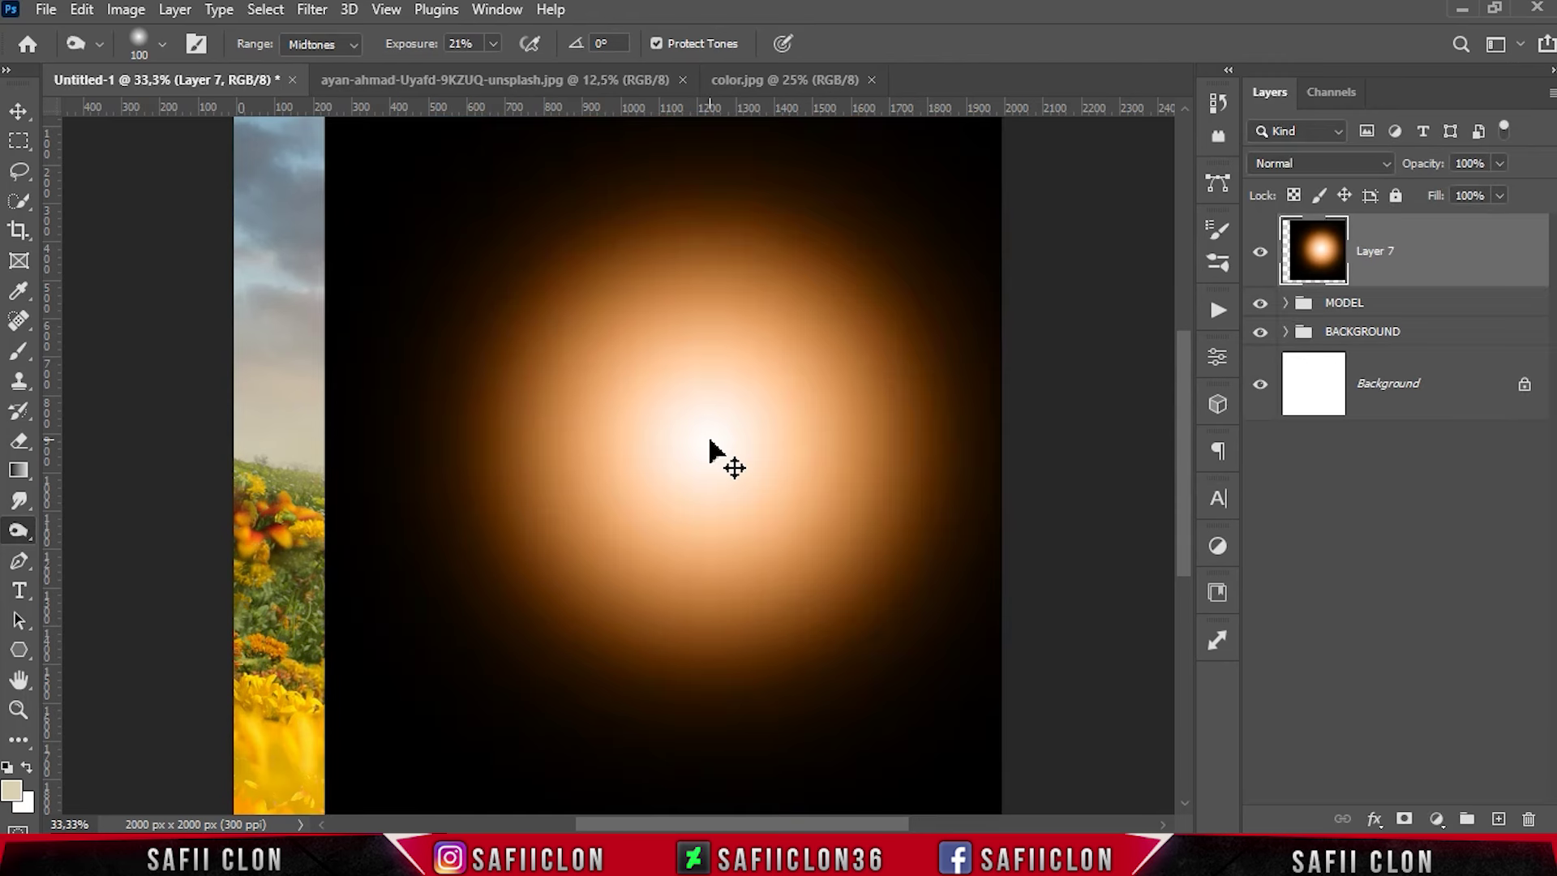
key("ctrl+minus")
left_click(1296, 163)
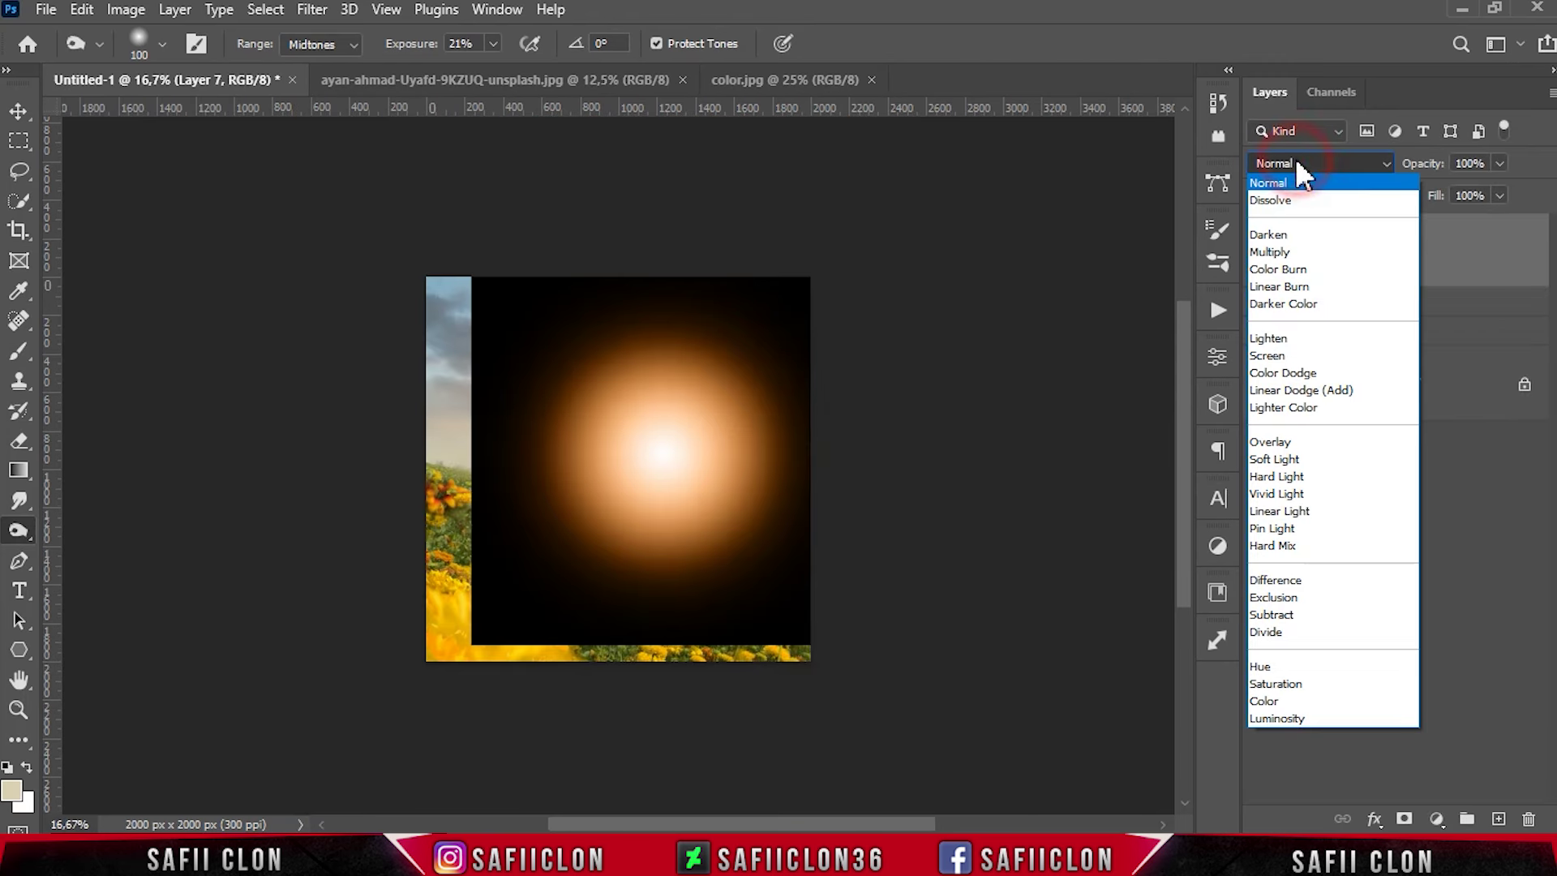
left_click(1280, 357)
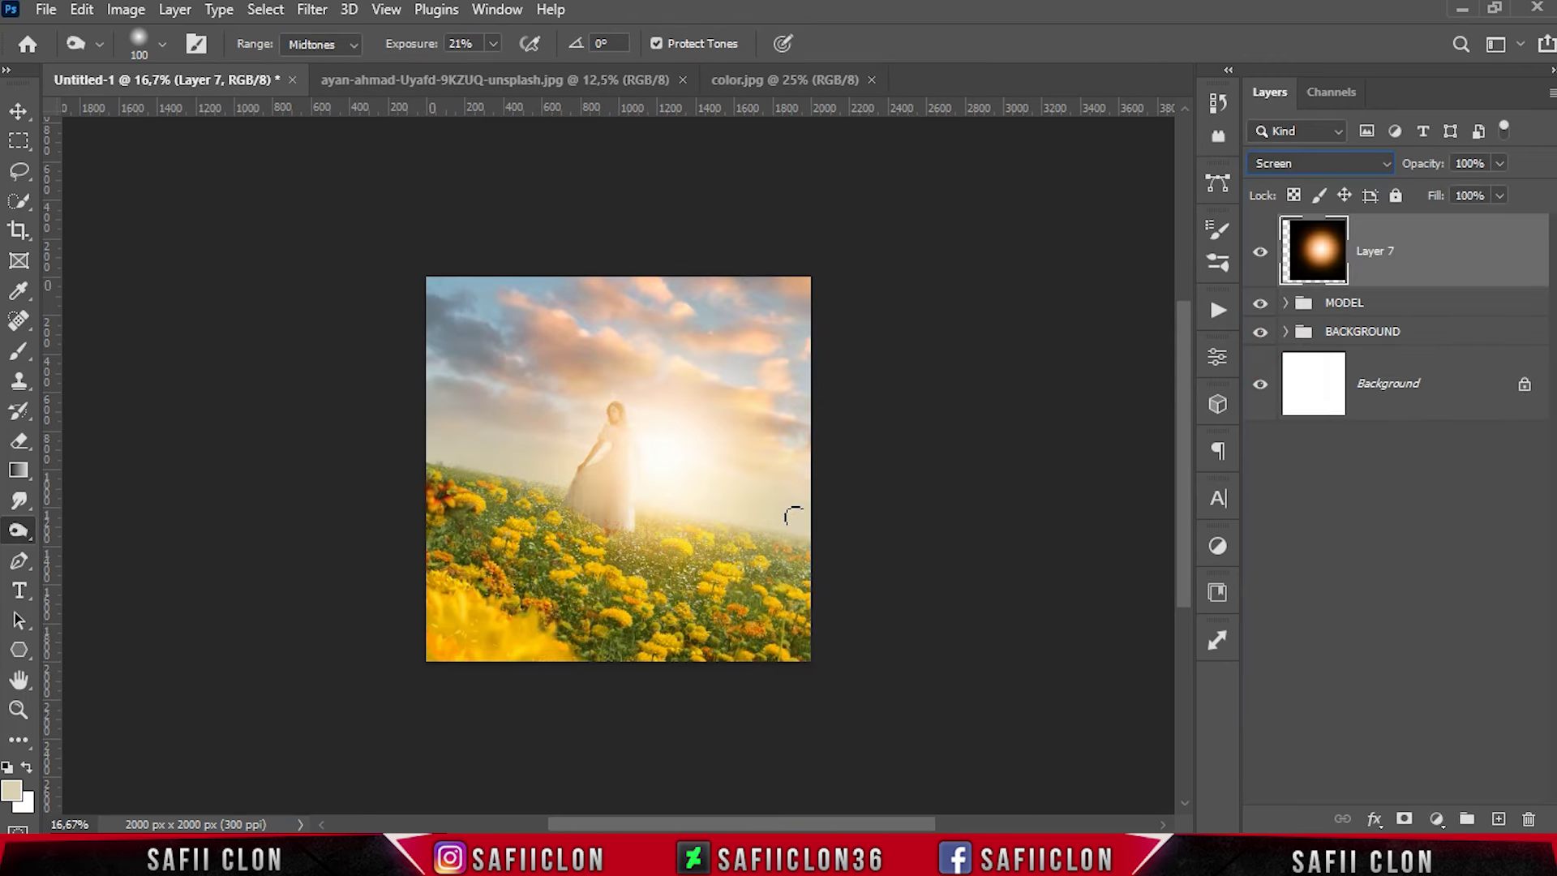
Step: Free-transform the glow layer to stretch it wide and tilt it slightly
key("ctrl+t")
left_click_drag(616, 471, 738, 471)
mouse_move(549, 479)
left_mouse_down()
mouse_move(442, 473)
mouse_move(330, 424)
left_mouse_up()
left_click_drag(893, 616, 887, 556)
left_click_drag(344, 454, 193, 394)
left_click_drag(681, 516, 852, 546)
mouse_move(364, 462)
left_mouse_down()
mouse_move(163, 421)
mouse_move(216, 443)
left_mouse_up()
left_click_drag(988, 454, 1008, 462)
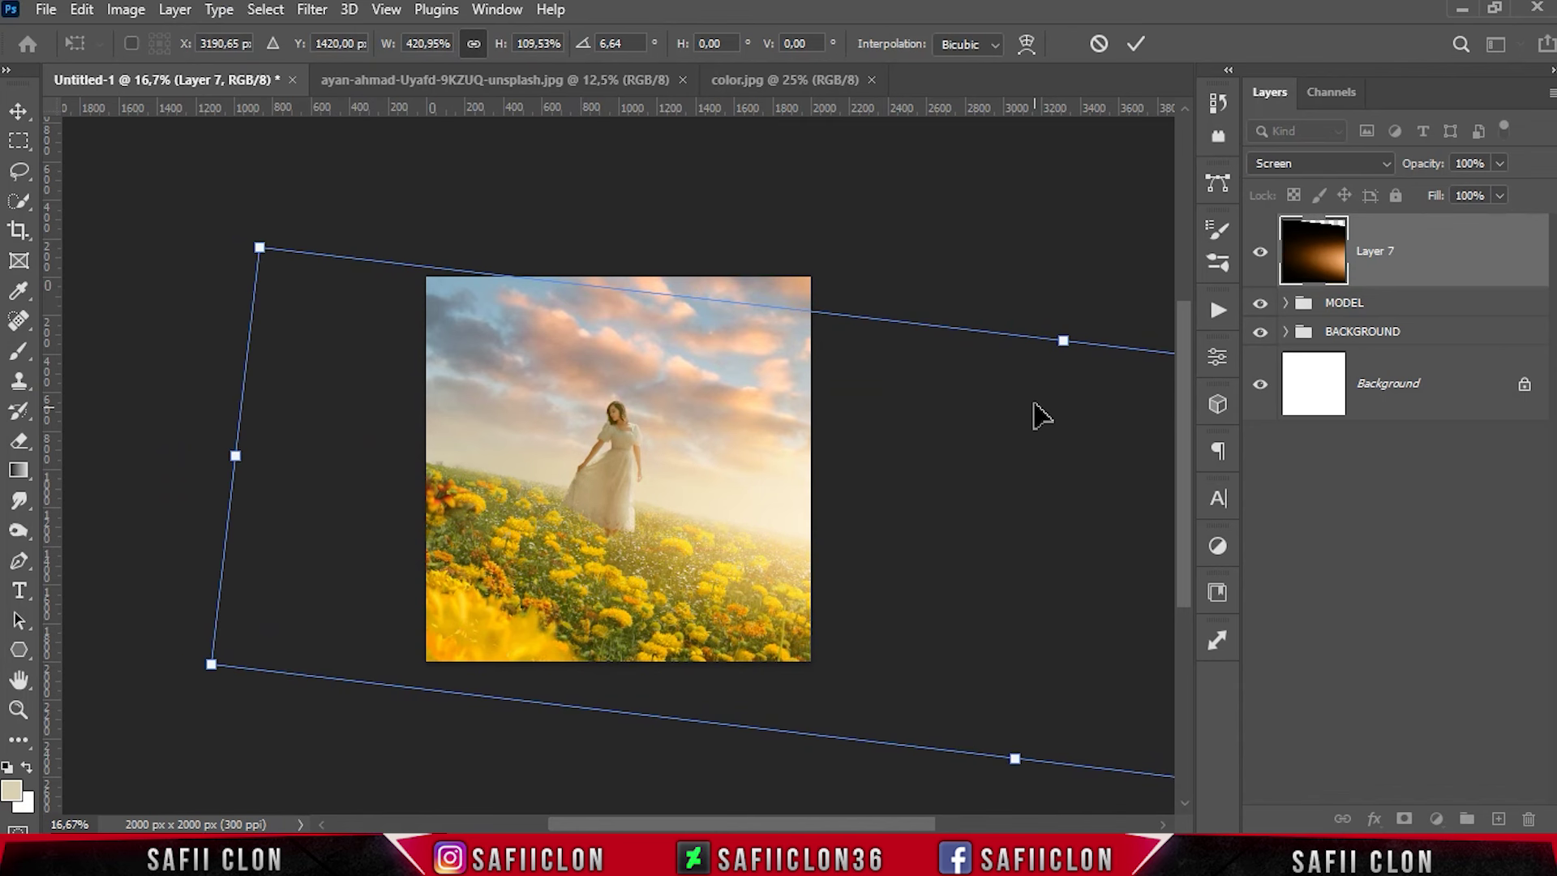
left_click_drag(1063, 341, 1079, 302)
left_click_drag(914, 625, 960, 625)
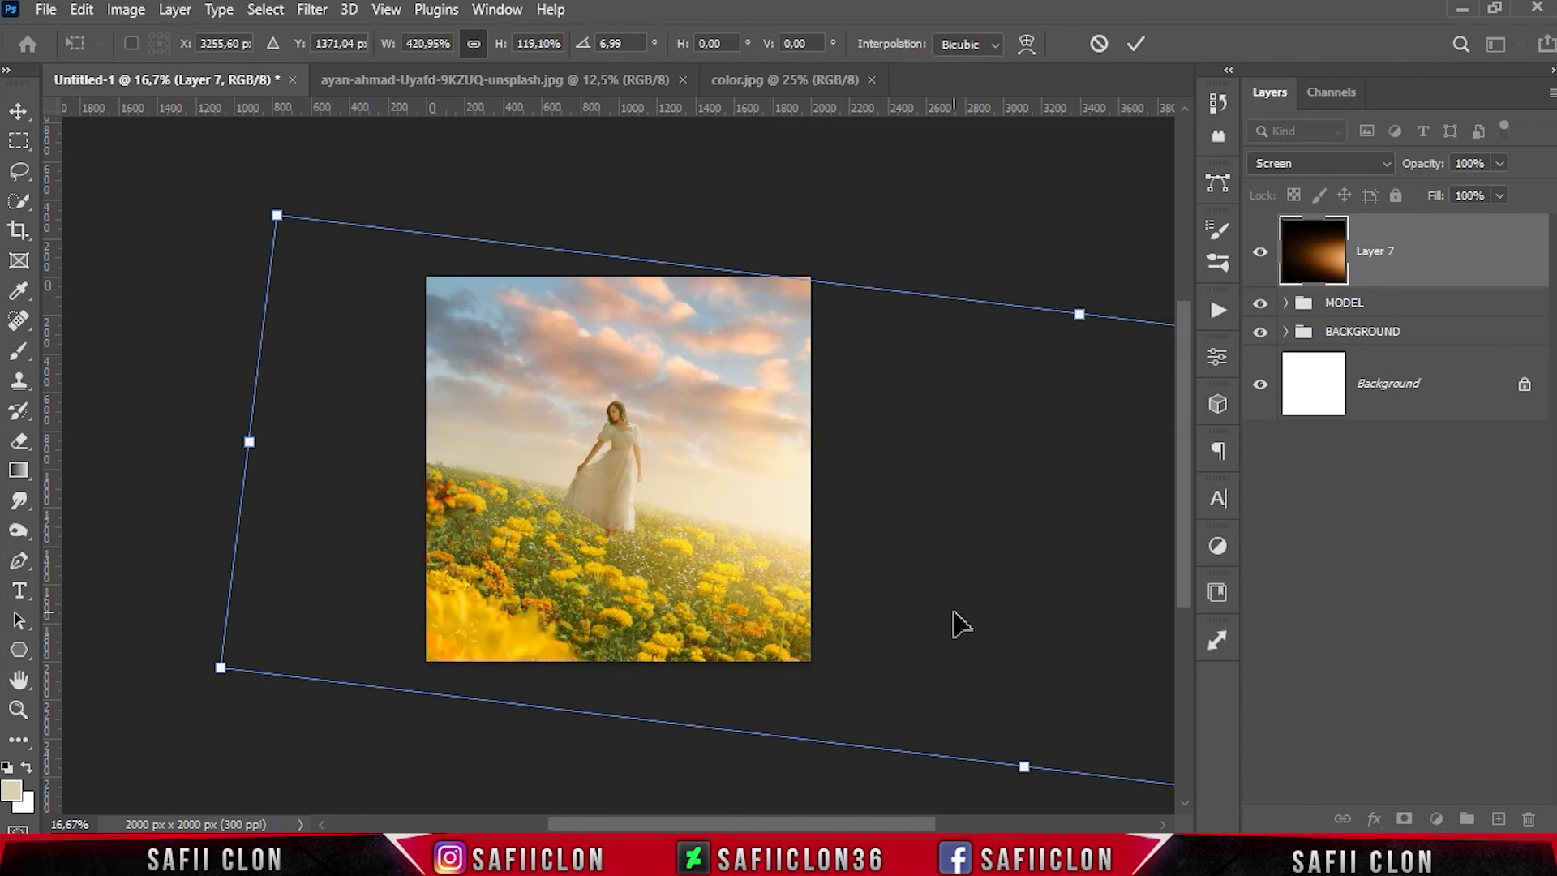
left_click(1136, 43)
Step: Toggle the glow on and off to compare, zoom to 25%, and select the MODEL group
left_click(1261, 252)
left_click(1260, 252)
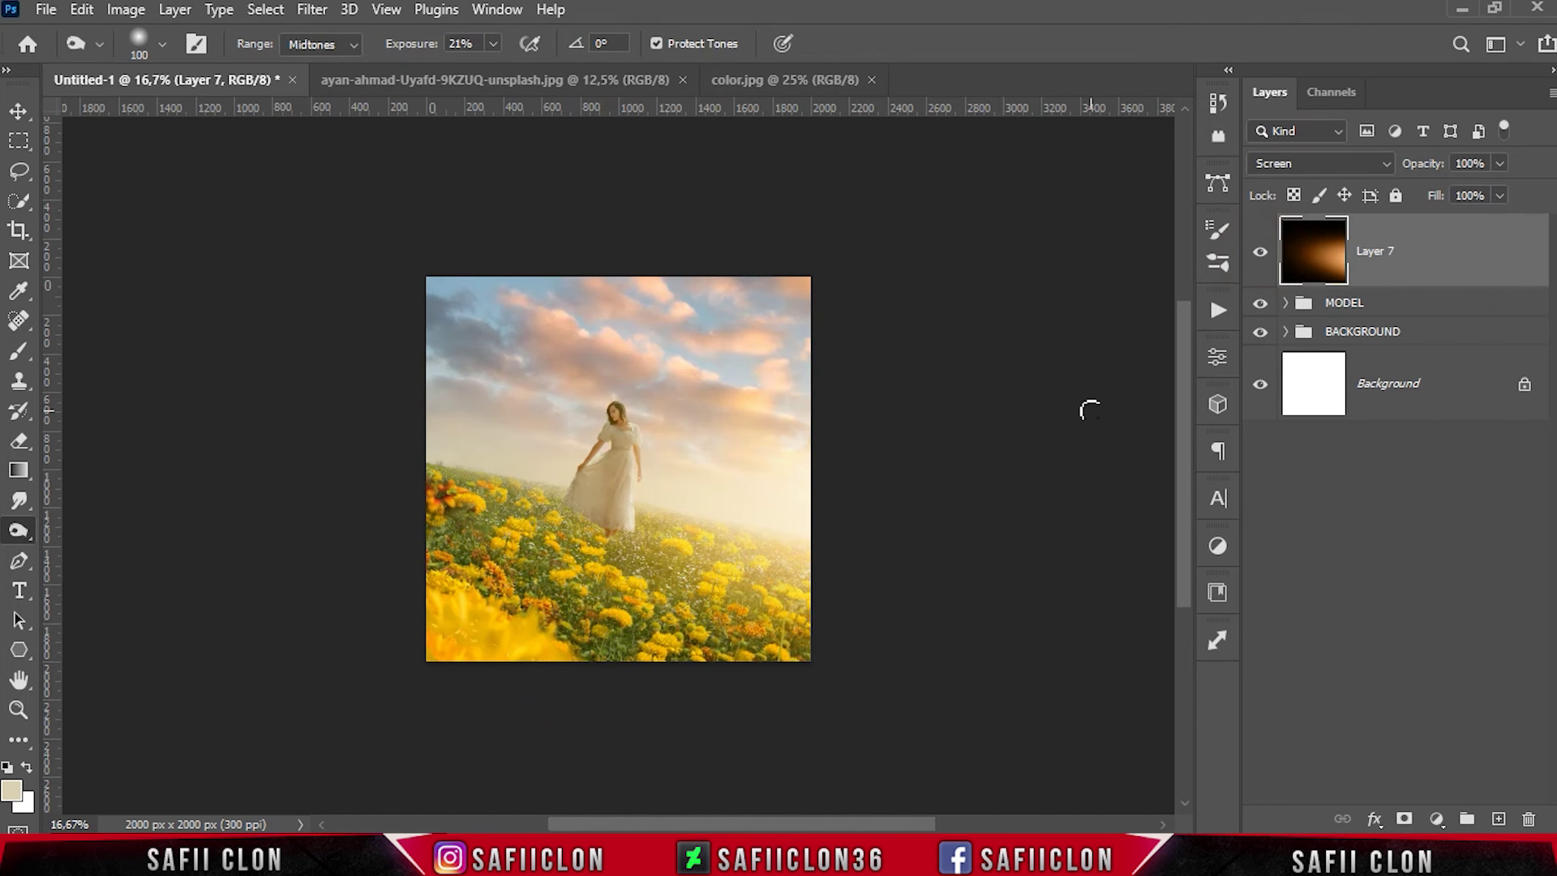
key("ctrl+plus")
left_click(1347, 307)
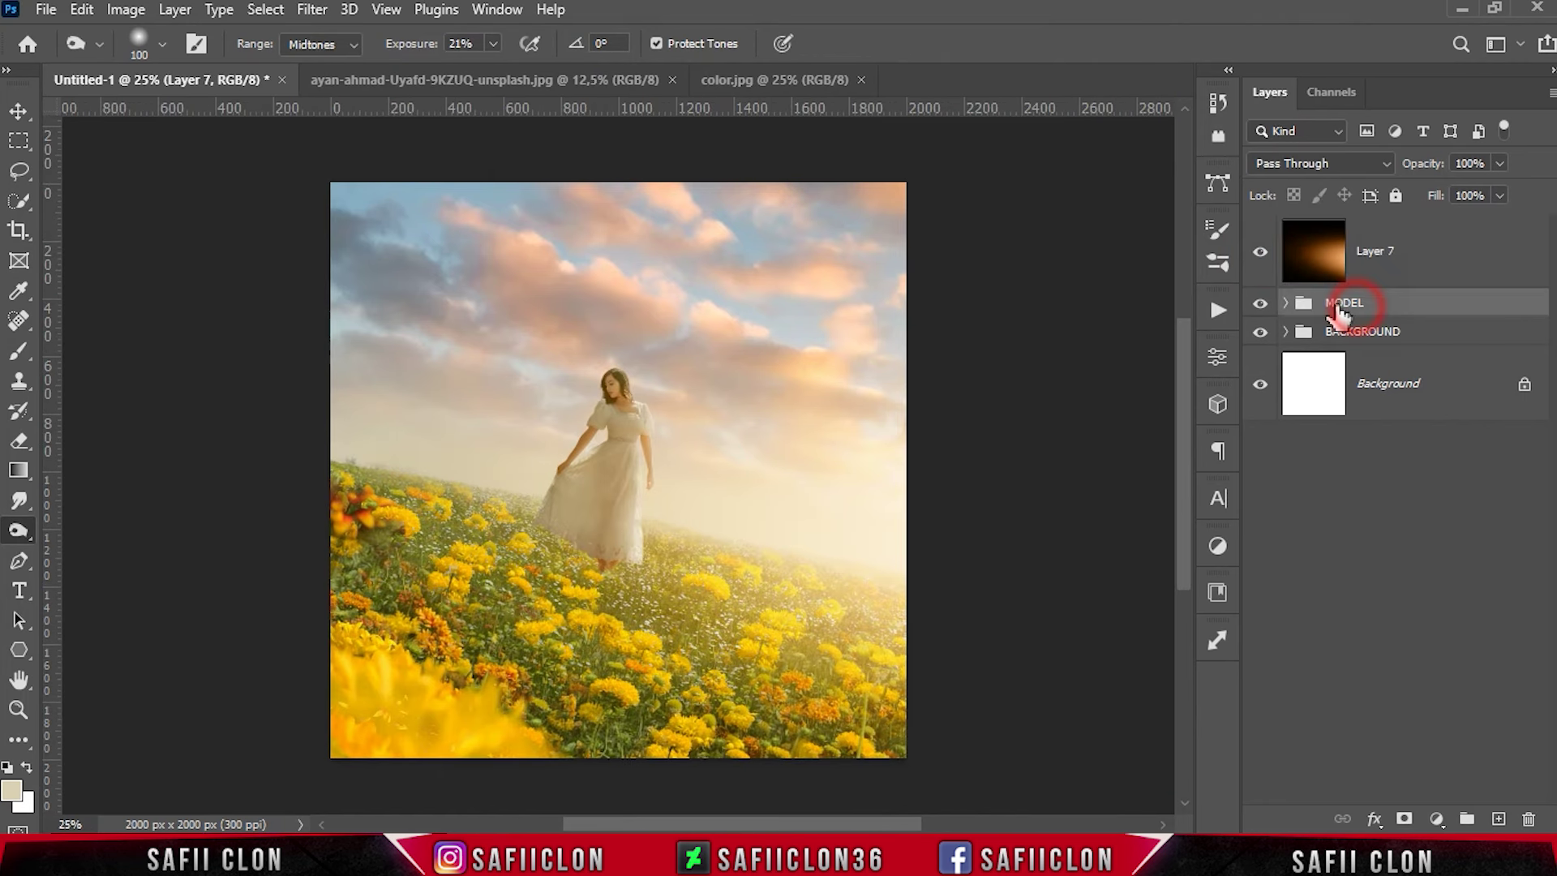
Step: Add a new Layer 8 inside the MODEL group beneath the model layer
left_click(1286, 303)
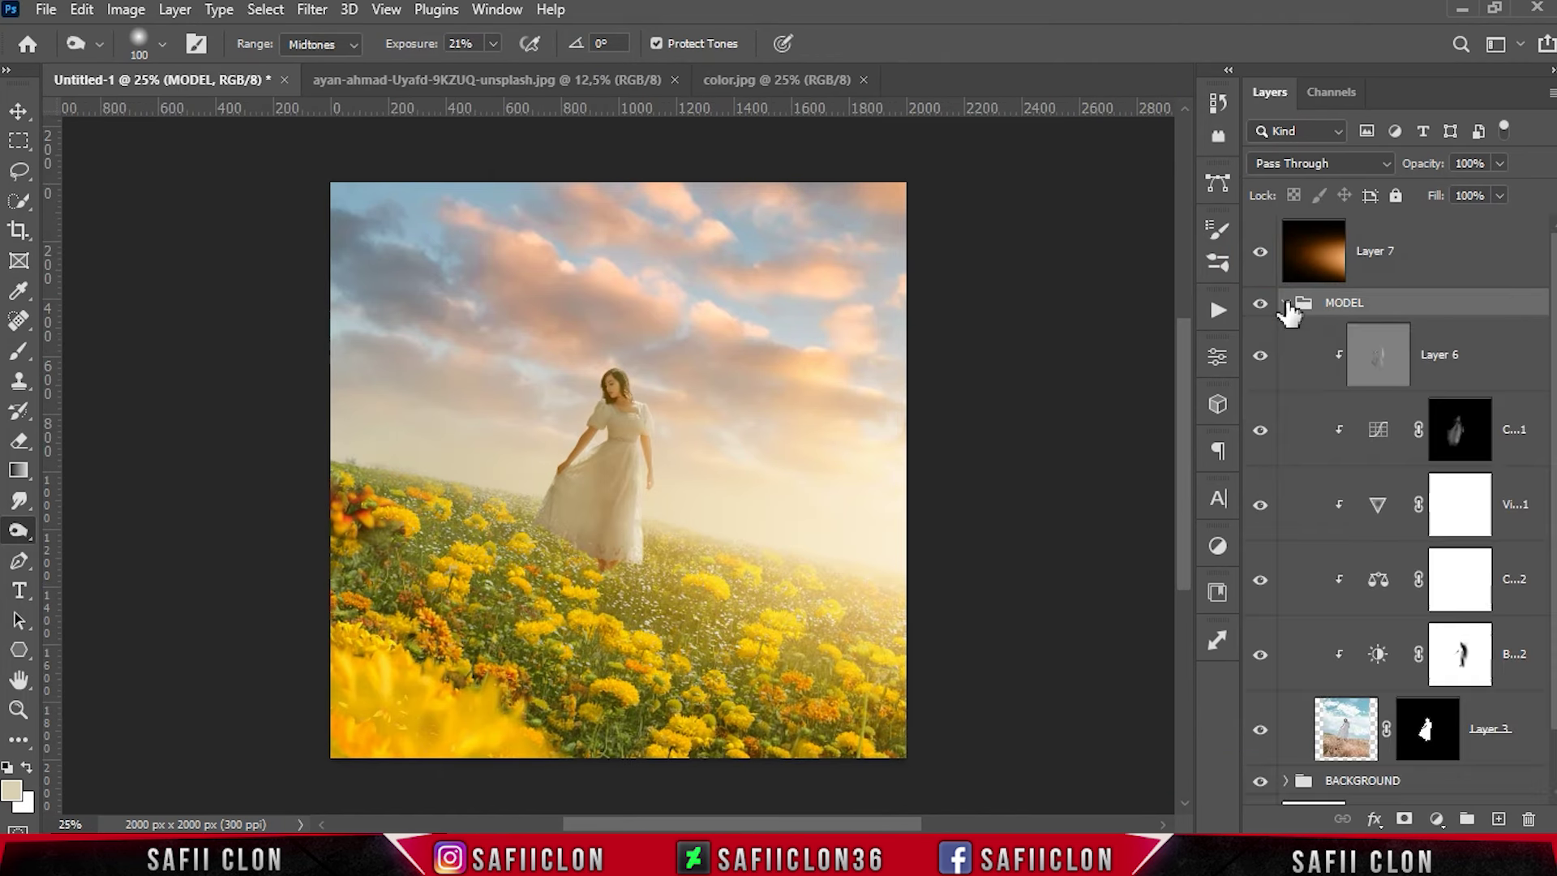
left_click(1499, 819)
left_click_drag(1436, 288, 1429, 739)
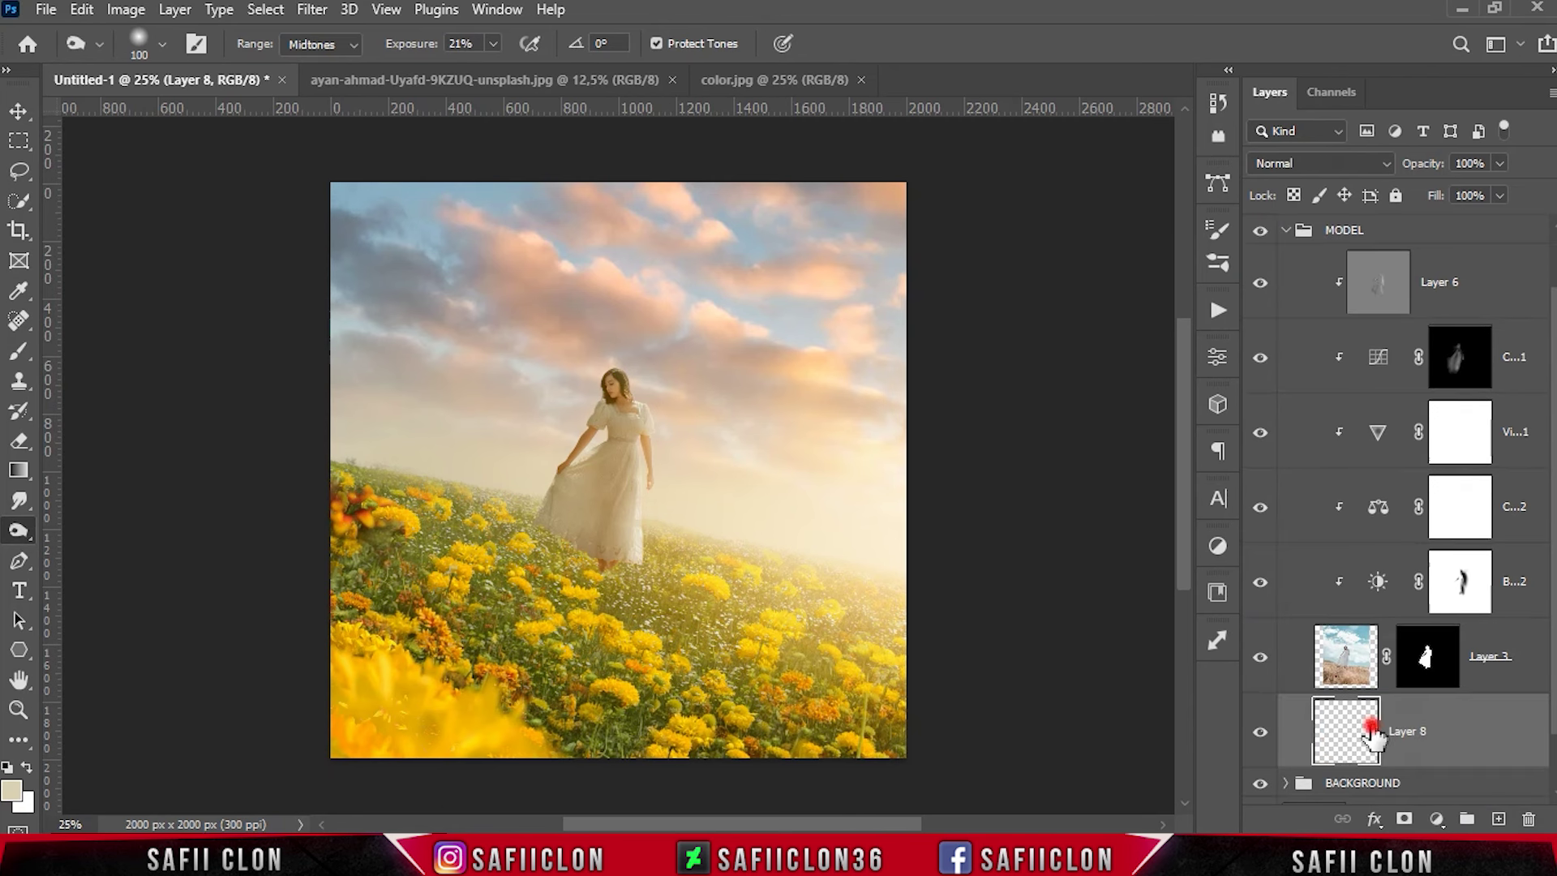
Step: Set up a soft round brush, about 114 px at 5% opacity, in near-black
left_click(19, 355)
left_click(154, 45)
left_click(166, 341)
left_click_drag(150, 120, 209, 122)
left_click(162, 45)
left_click(526, 45)
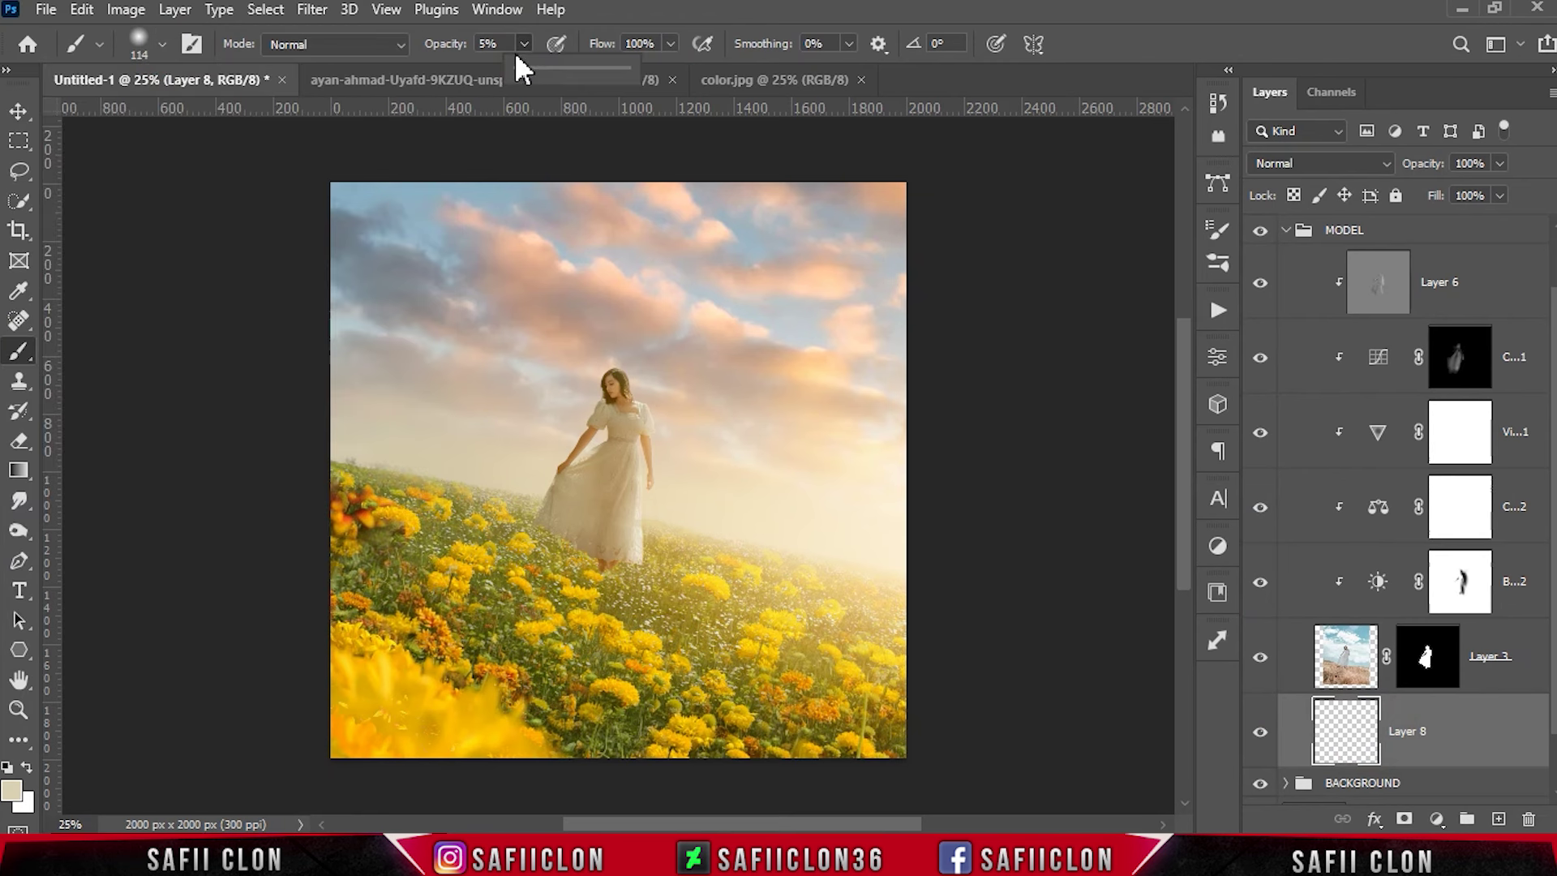
left_click(11, 788)
left_click(1081, 371)
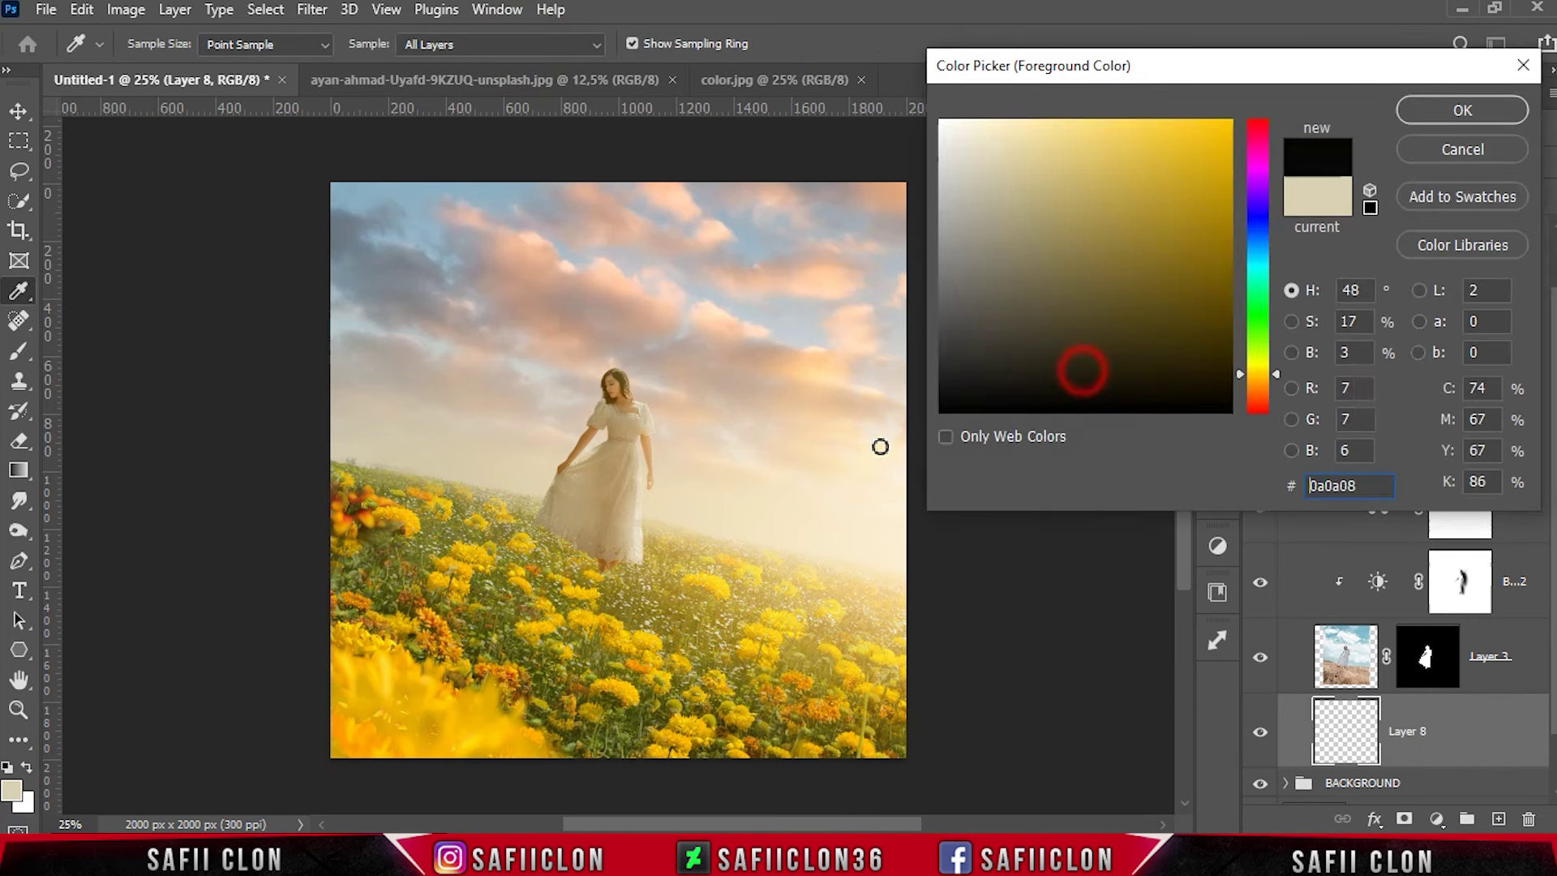
left_click(1429, 113)
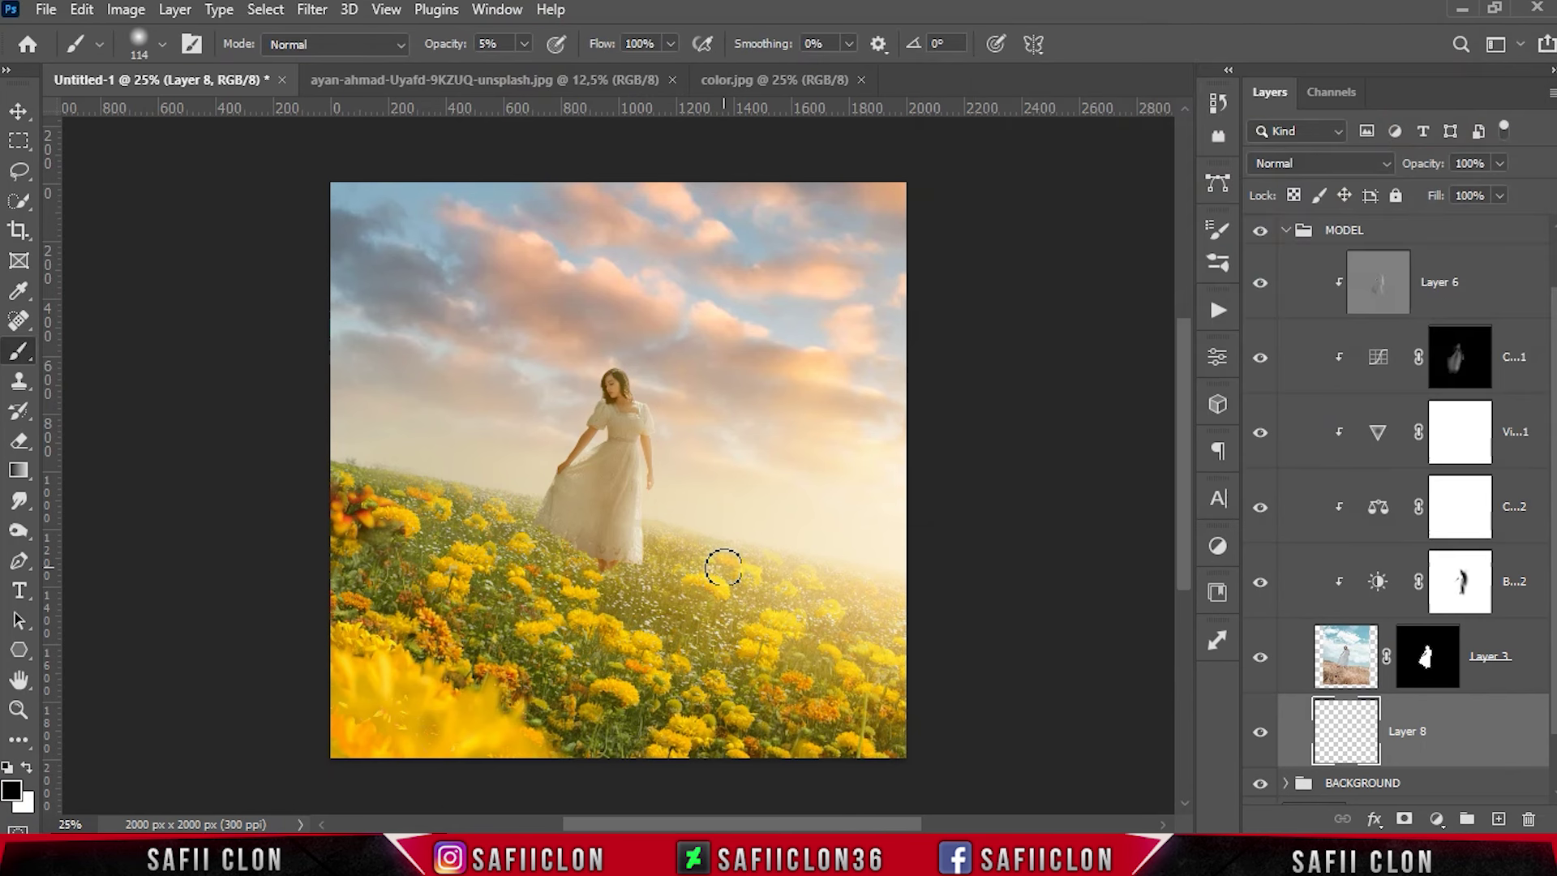
Step: Paint faint black shadows around the girl's feet among the flowers
key("bracketleft")
key("ctrl+plus")
right_click(595, 608, "alt")
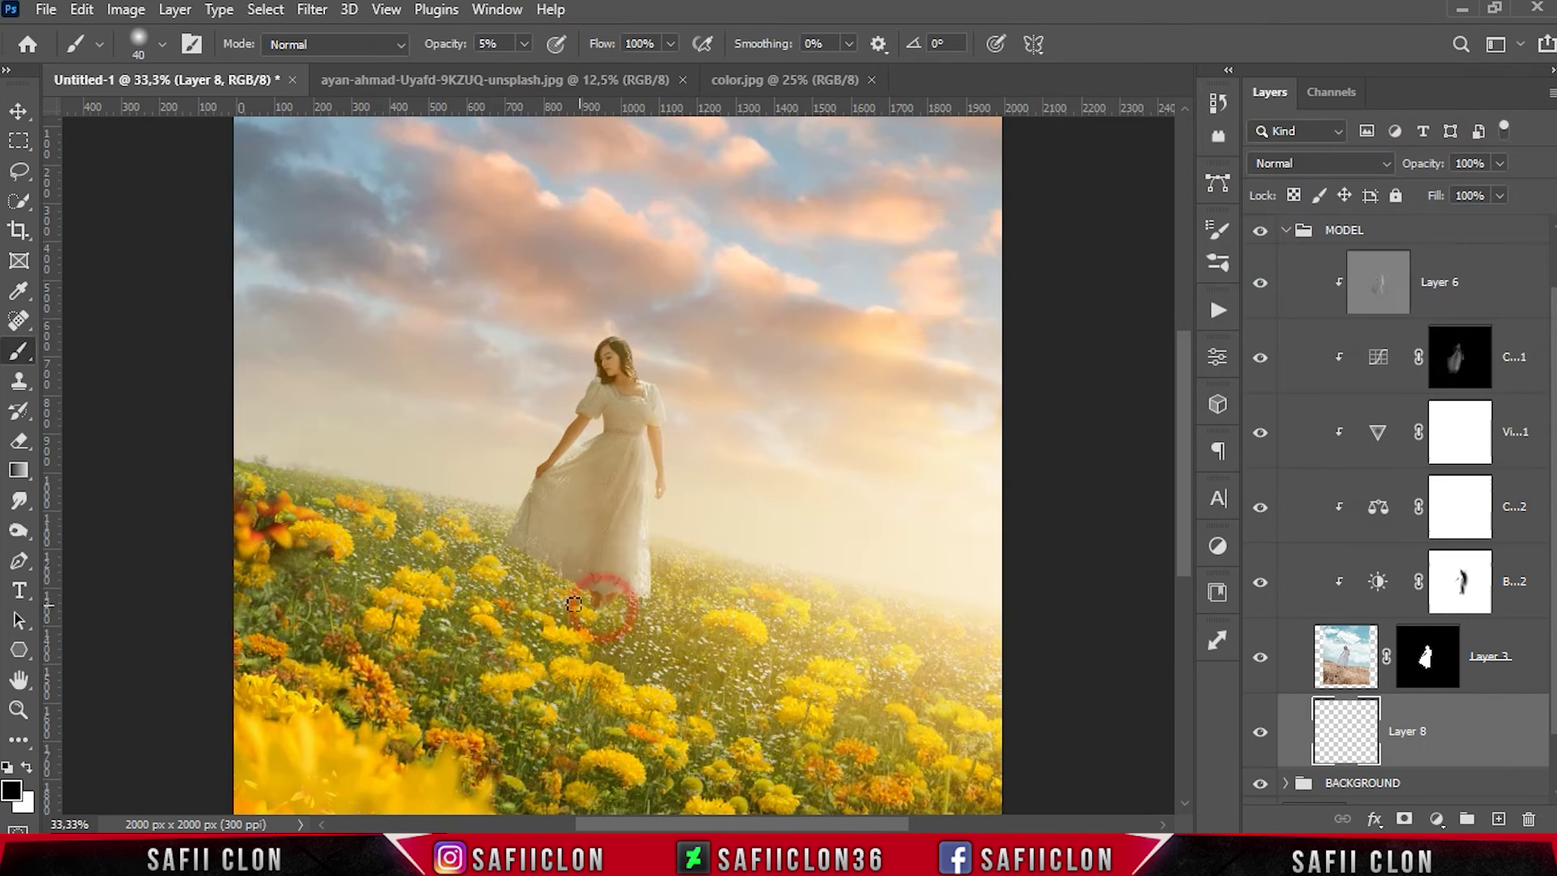
key("bracketright")
key("bracketright")
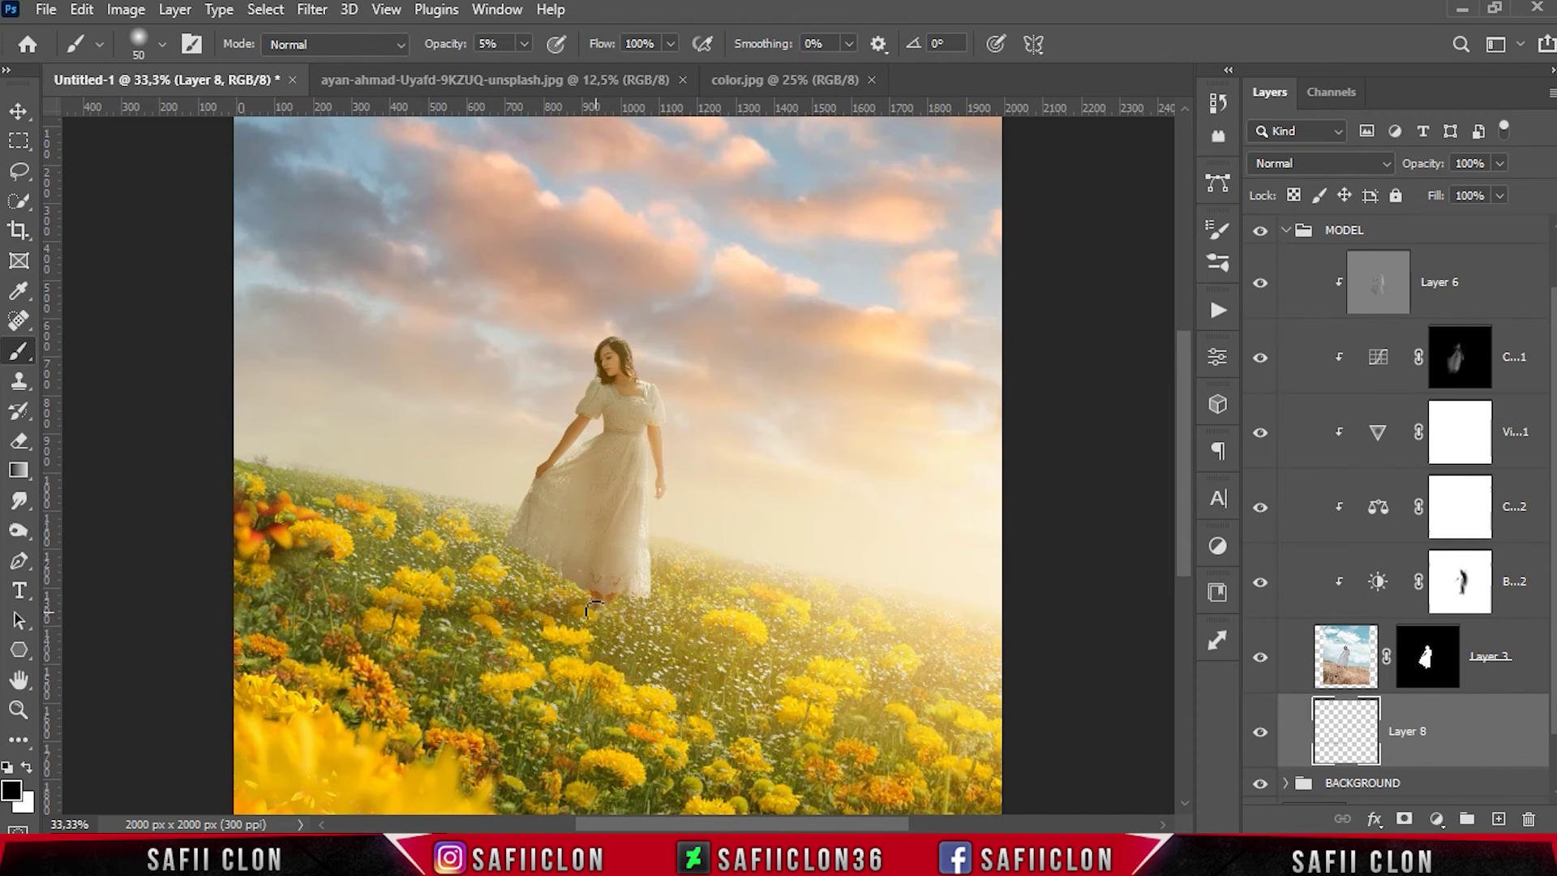
right_click(567, 608, "alt")
right_click(489, 625, "alt")
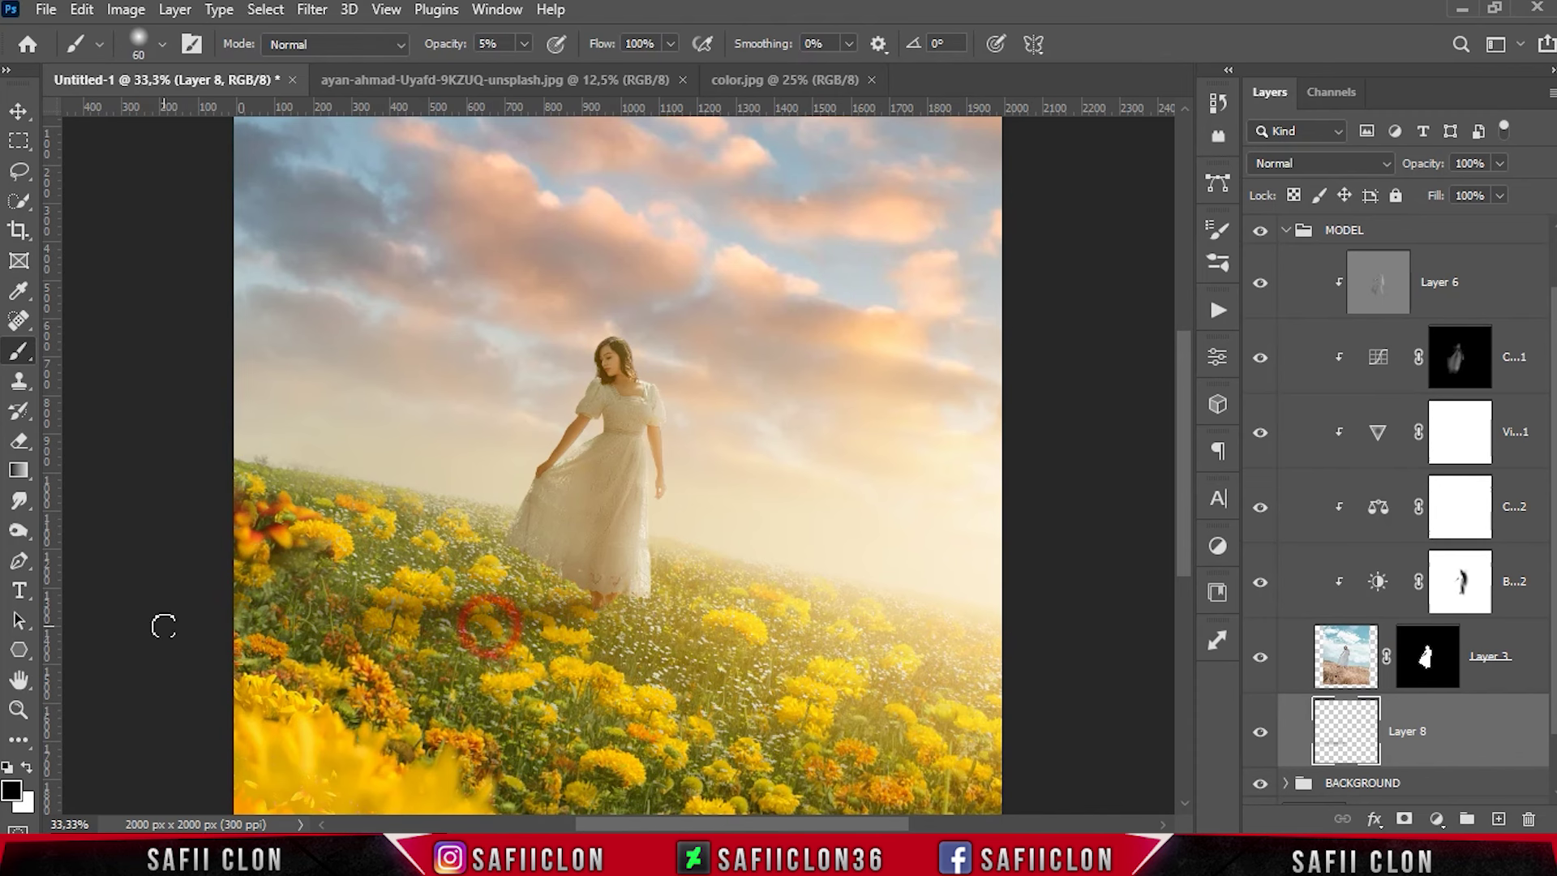
scroll(574, 608, "down", 5)
right_click(261, 452, "alt")
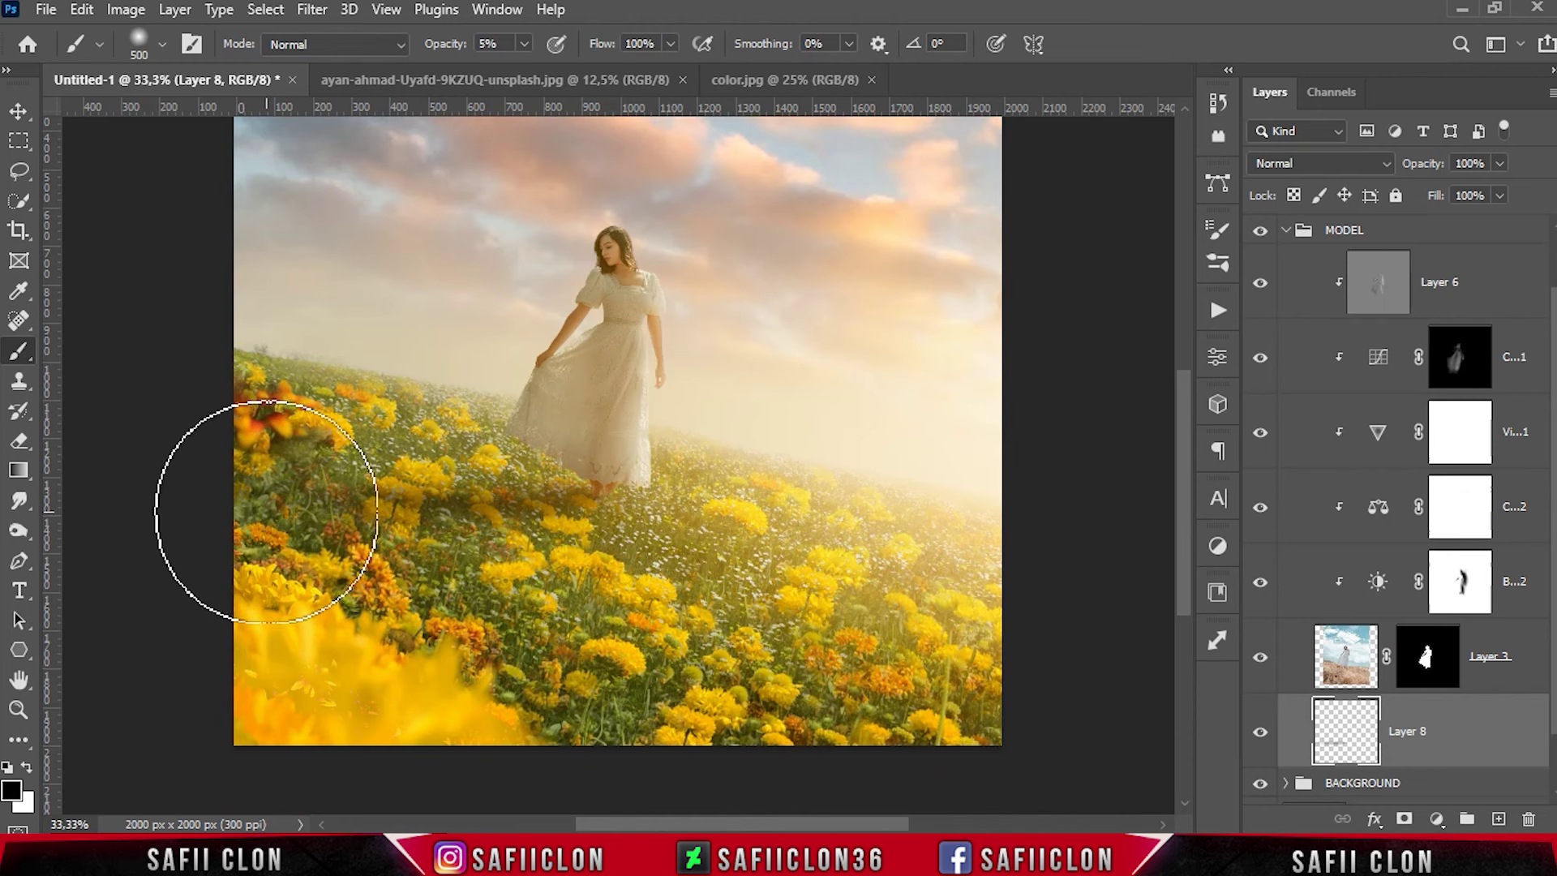
right_click(392, 684, "alt")
Step: Compare the scene with and without the shading, then collapse the MODEL group
key("ctrl+minus")
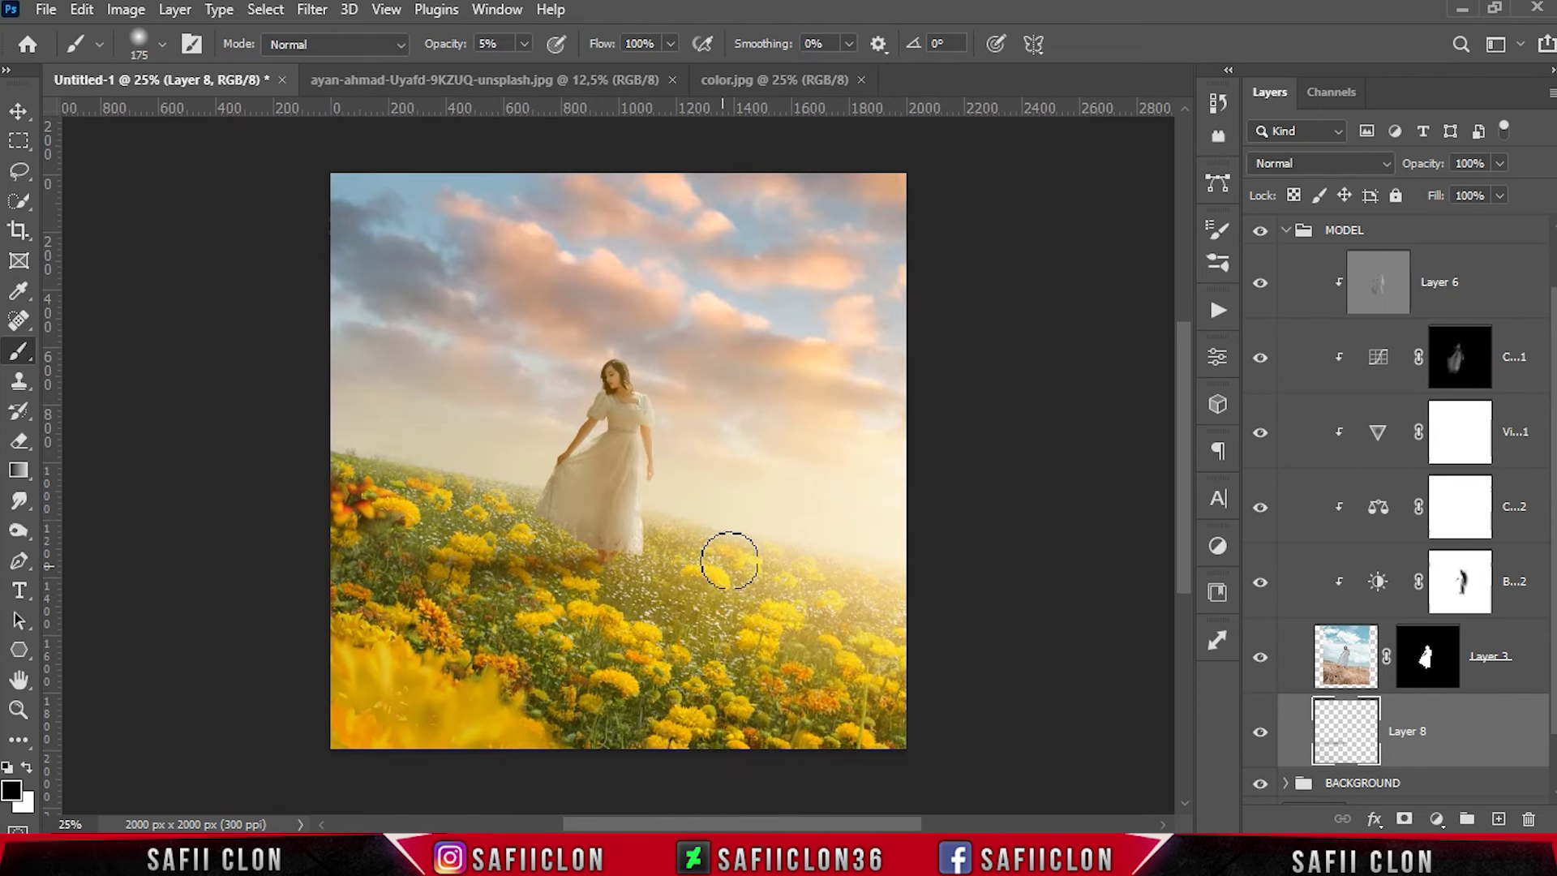
left_click(1261, 731)
left_click(1260, 731)
left_click(1261, 731)
left_click(1439, 235)
left_click(1285, 230)
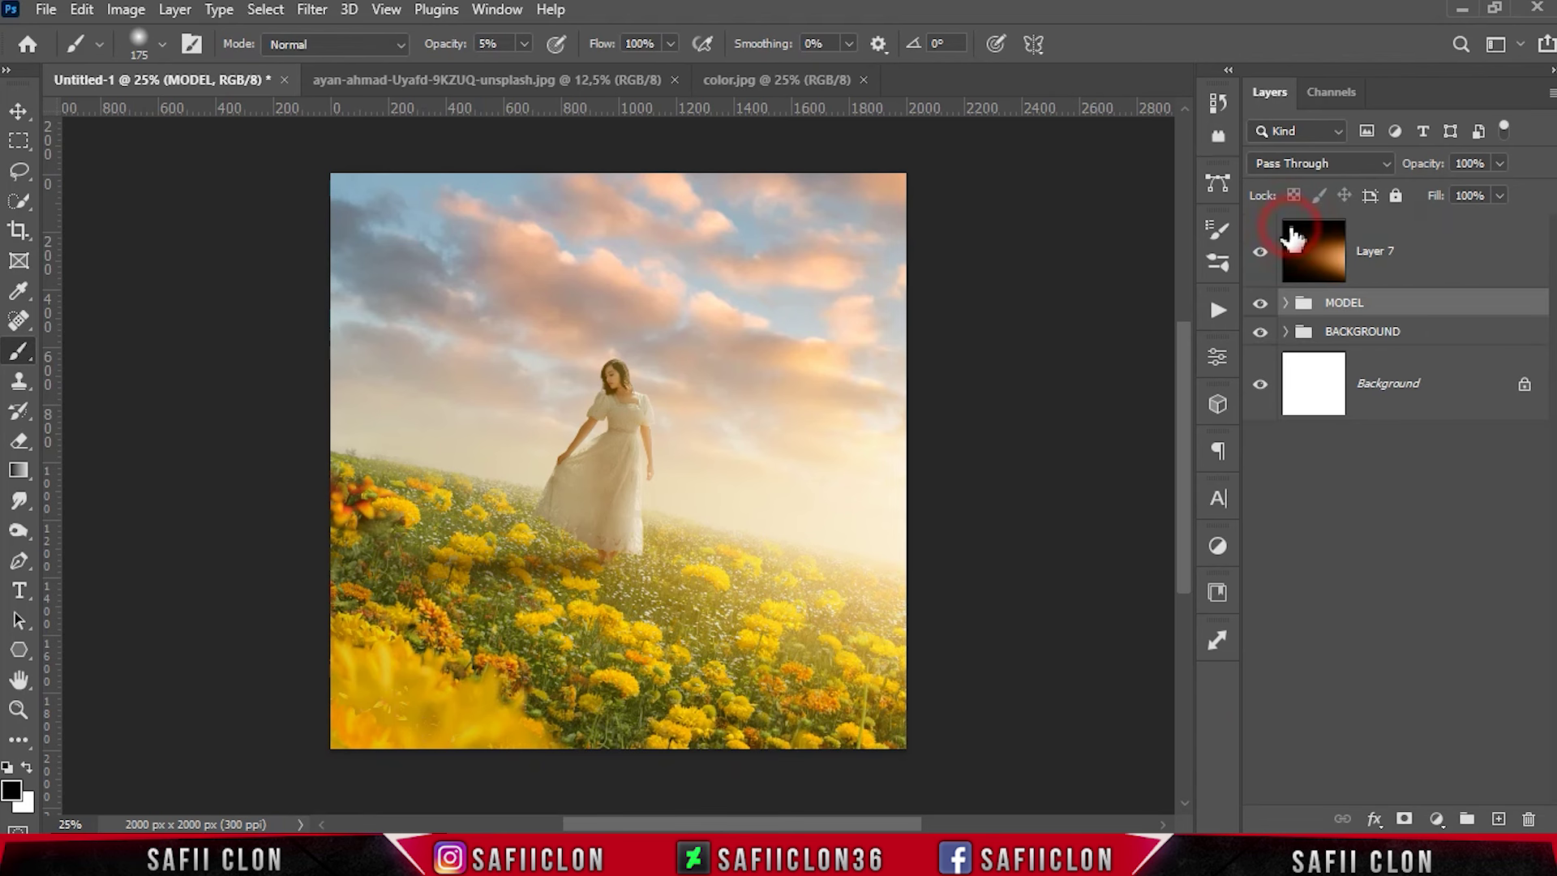
Step: Add Layer 9 above the glow layer and pick the CLOD 1 cloud brush at 21% opacity
left_click(1412, 265)
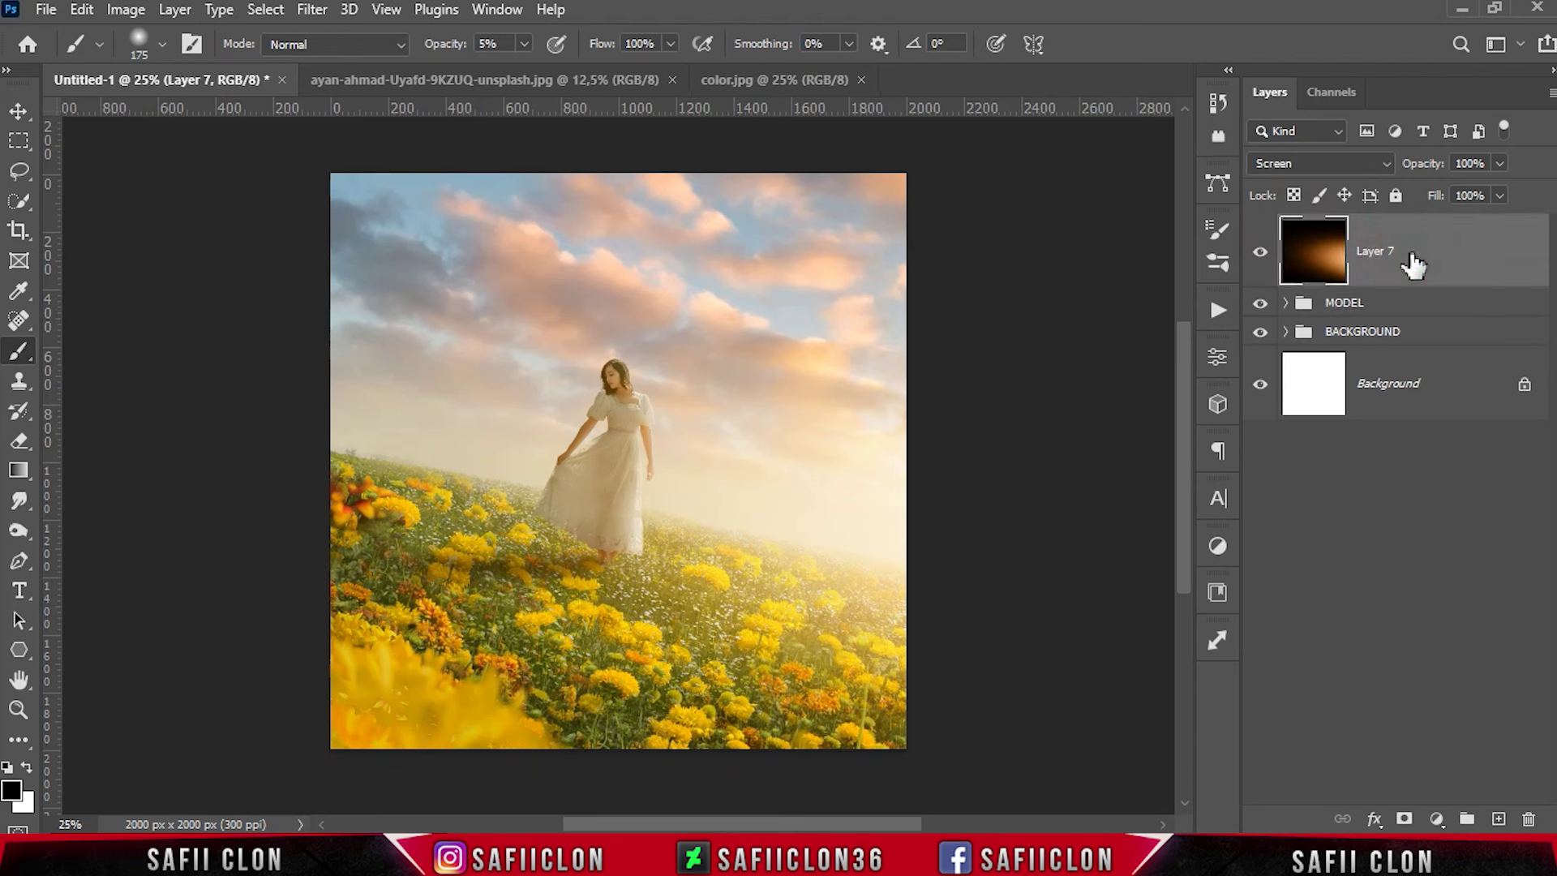
left_click(1496, 819)
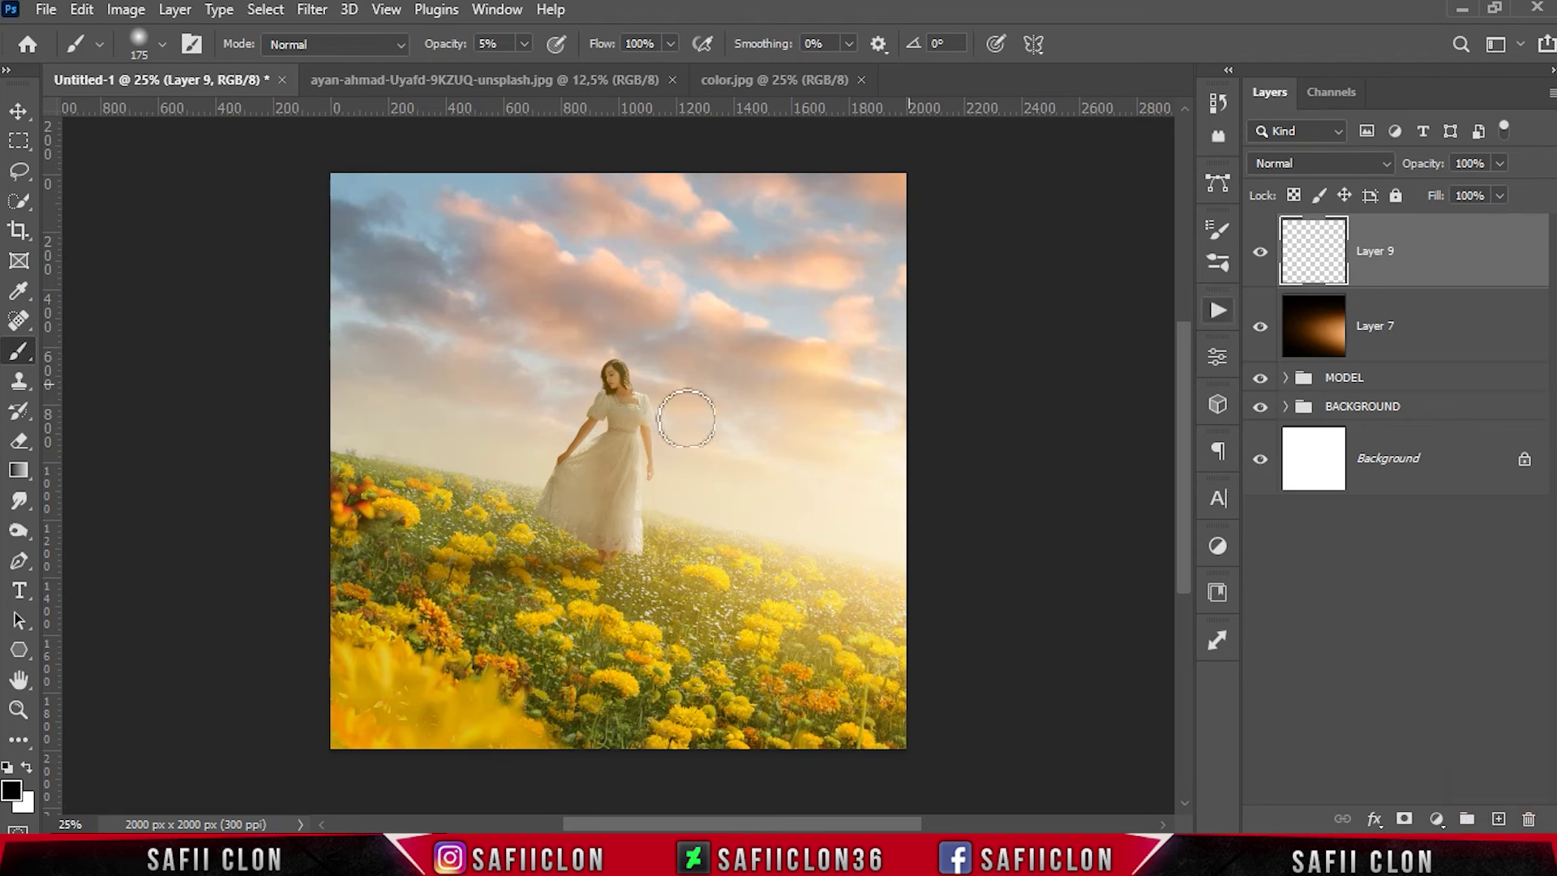
right_click(18, 350)
left_click(98, 351)
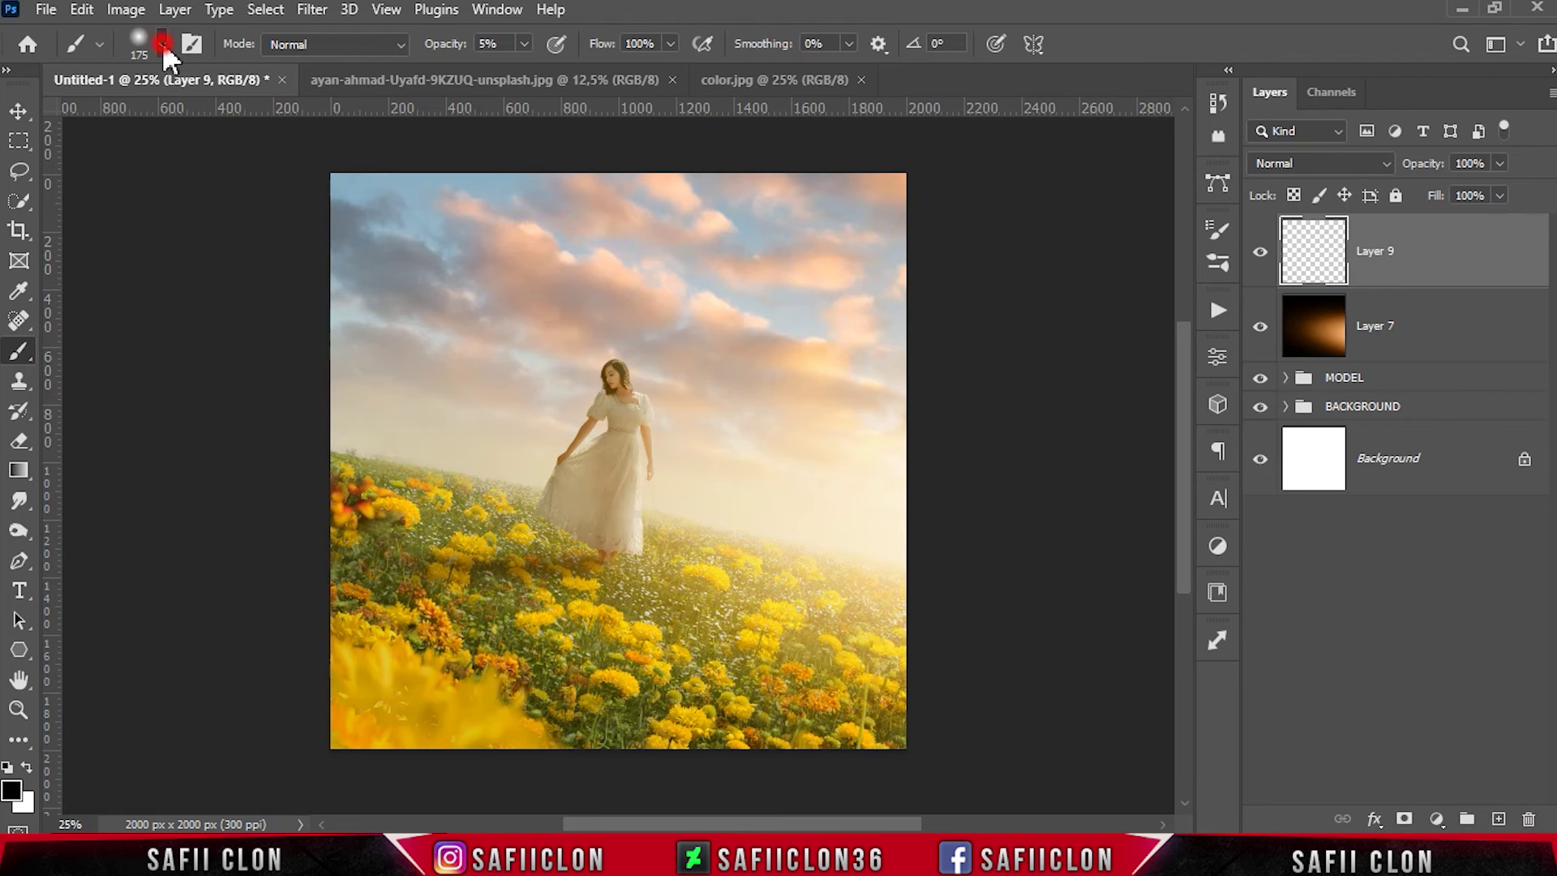
left_click(162, 45)
left_click_drag(384, 329, 399, 393)
left_click(180, 469)
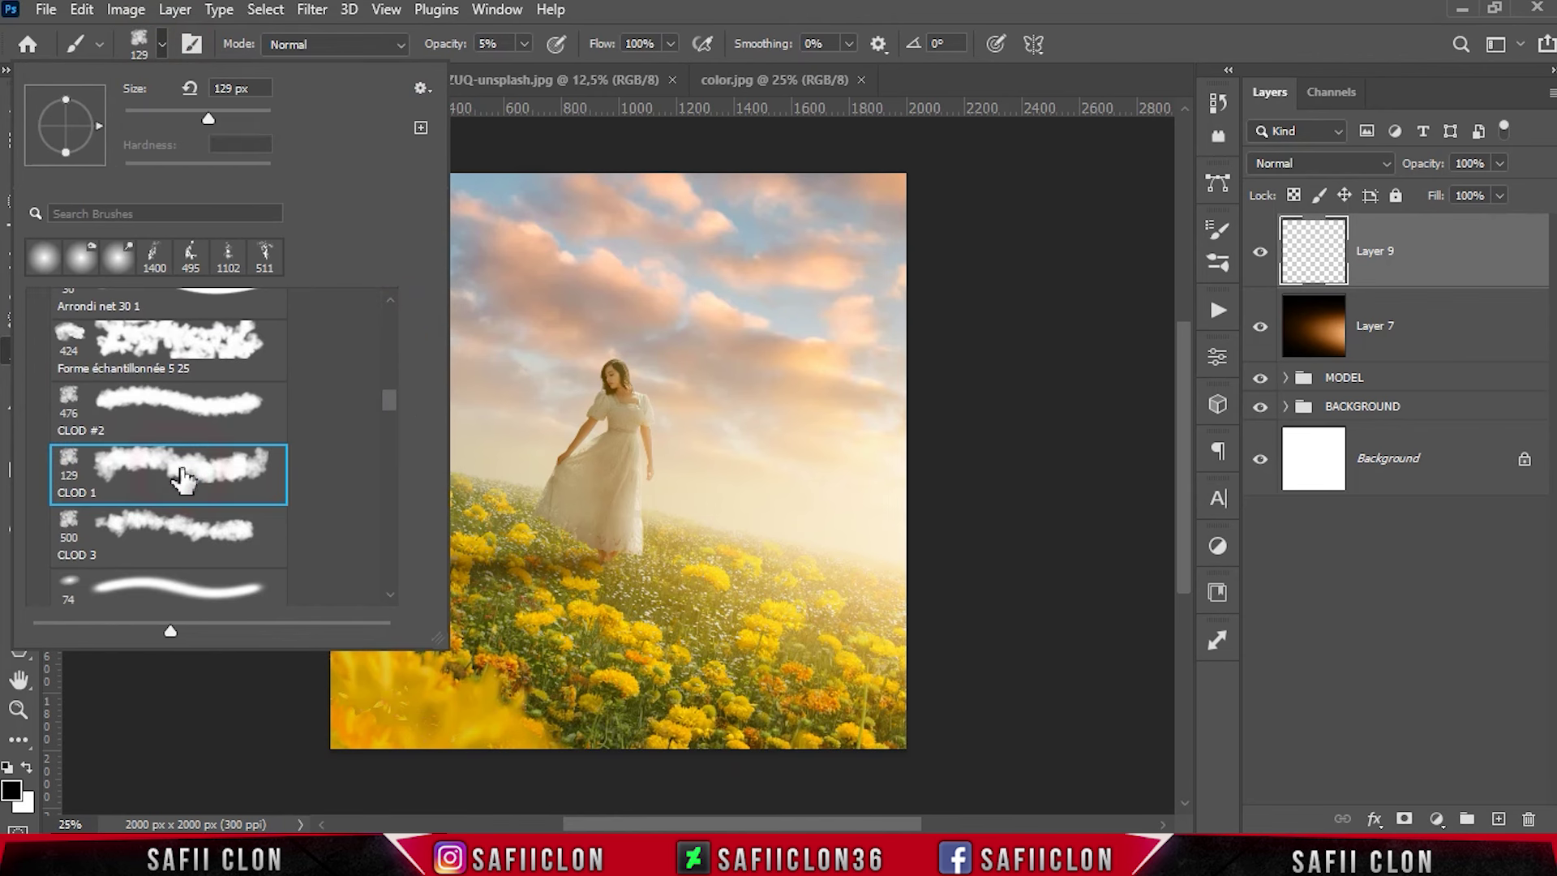
left_click(162, 45)
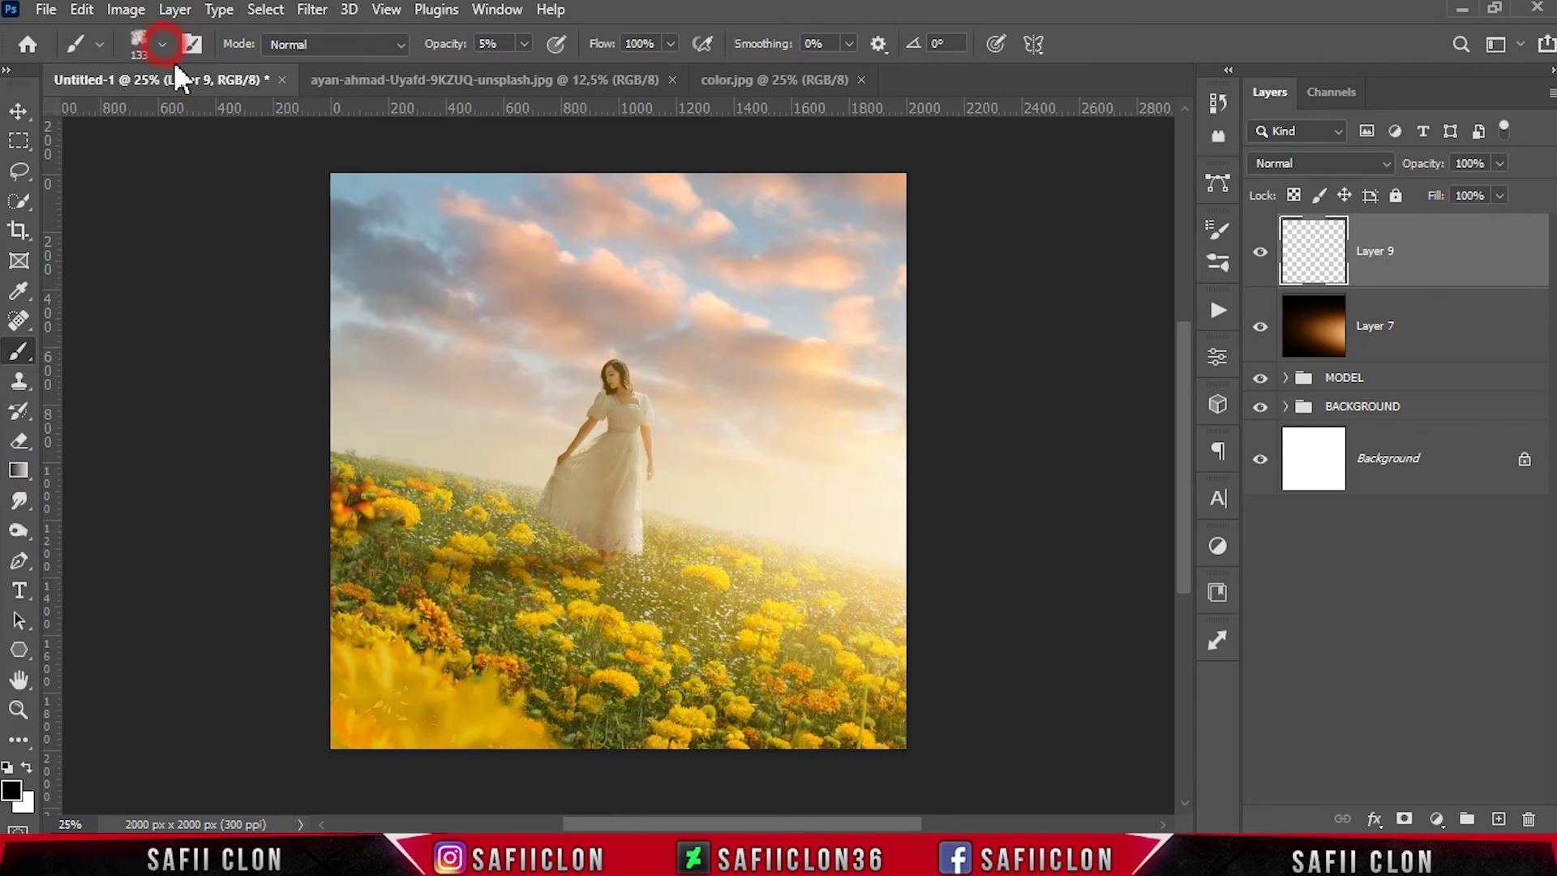
left_click_drag(533, 68, 536, 68)
left_click(524, 42)
Step: Set the foreground colour to pale cream (efe7d0)
left_click(16, 799)
left_click(953, 166)
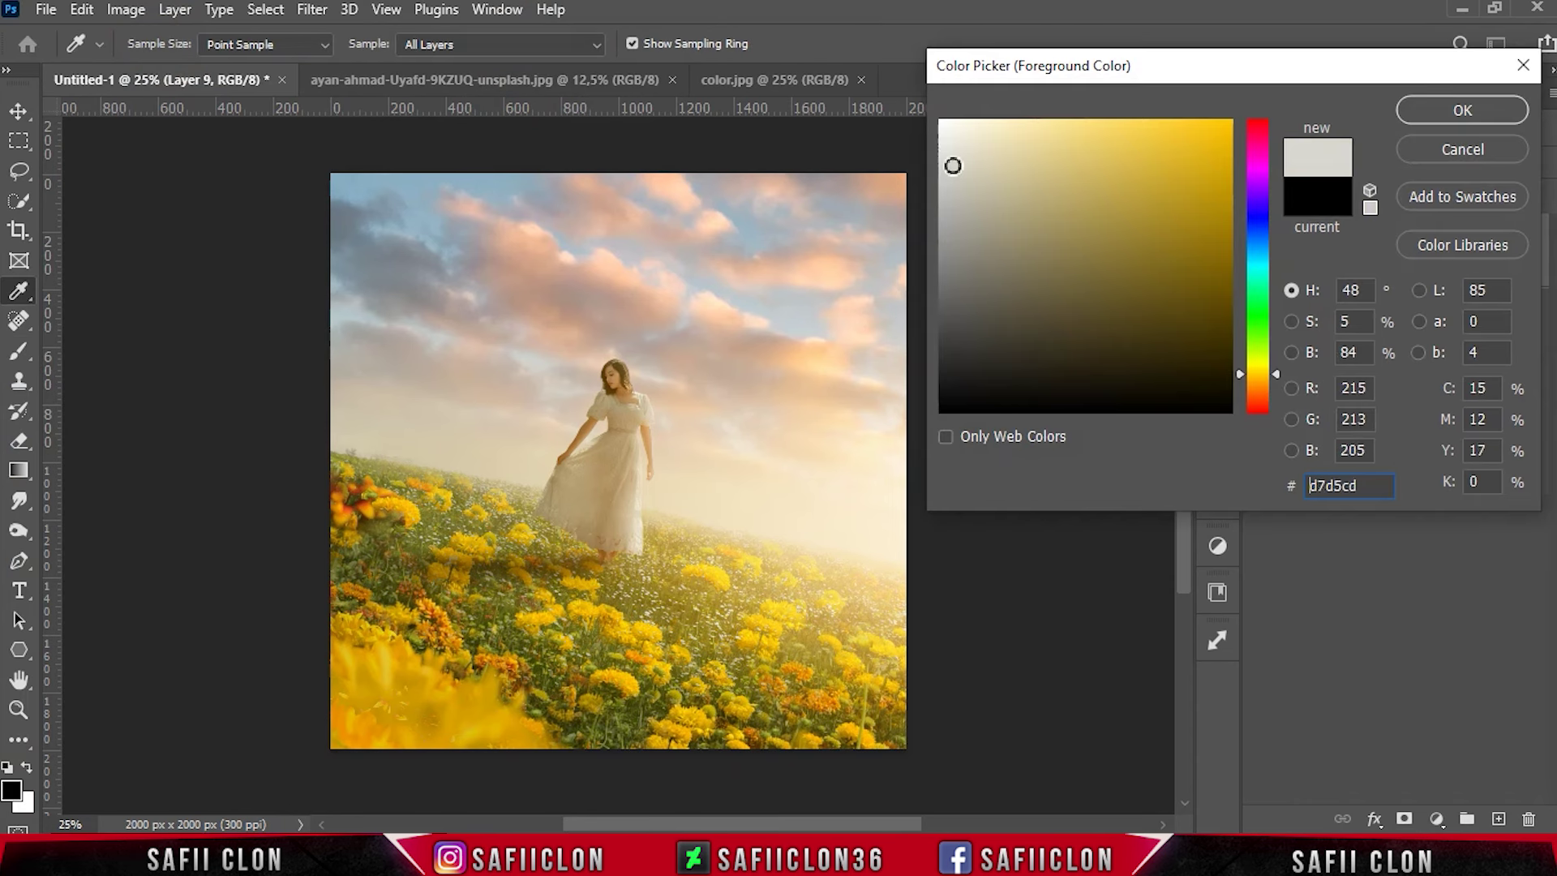
left_click_drag(983, 172, 976, 139)
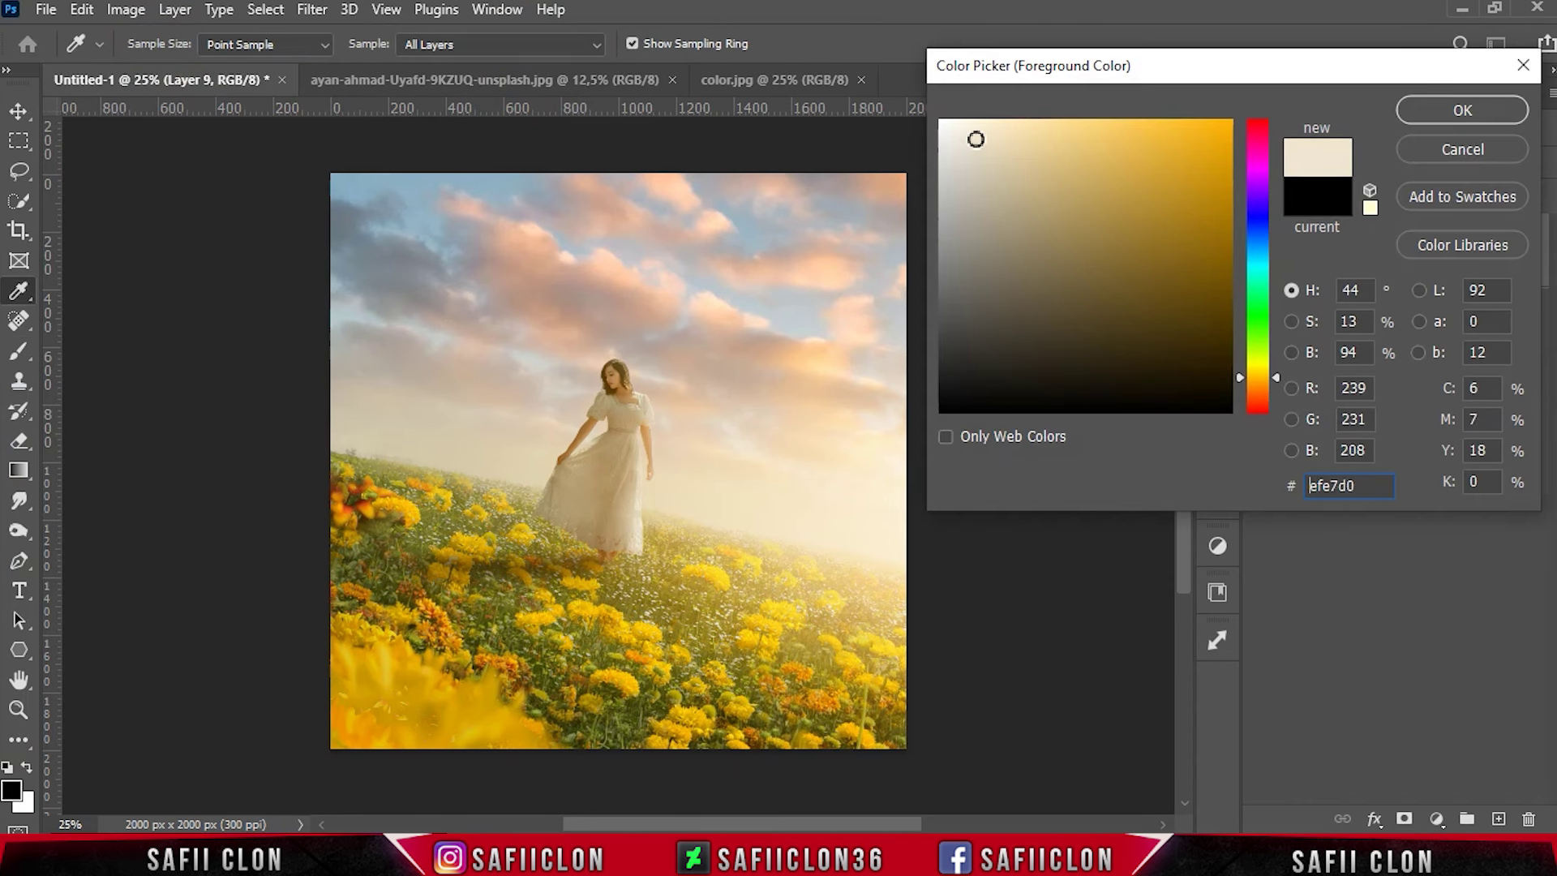
left_click(1407, 113)
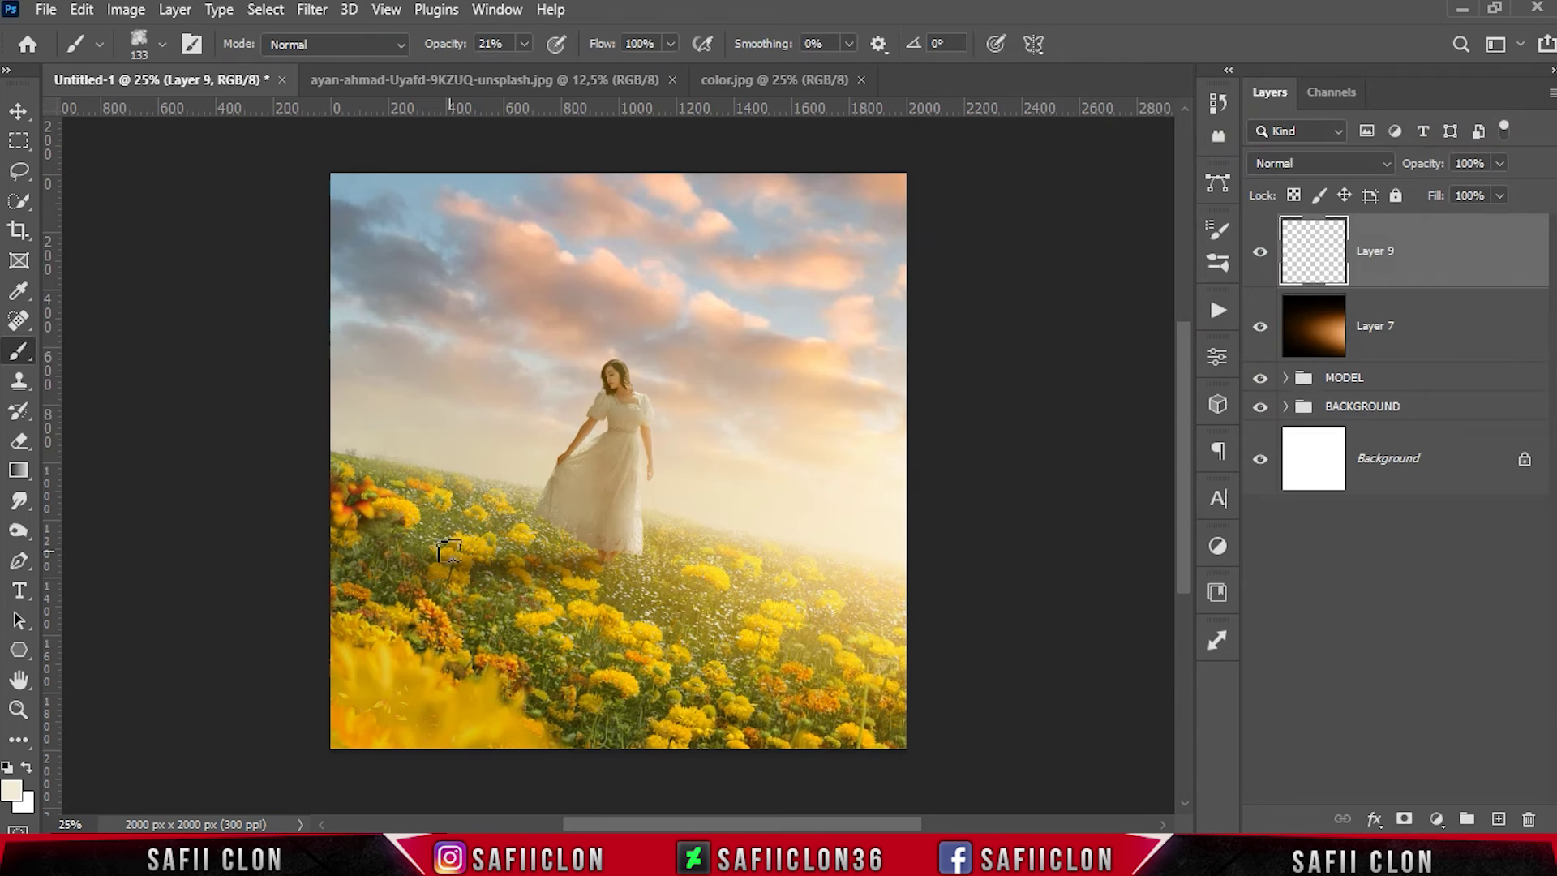
Step: Brush a pale cream haze over the left flowers and bottom of the field, then compare
key("bracketright")
key("bracketright")
key("bracketright")
key("bracketright")
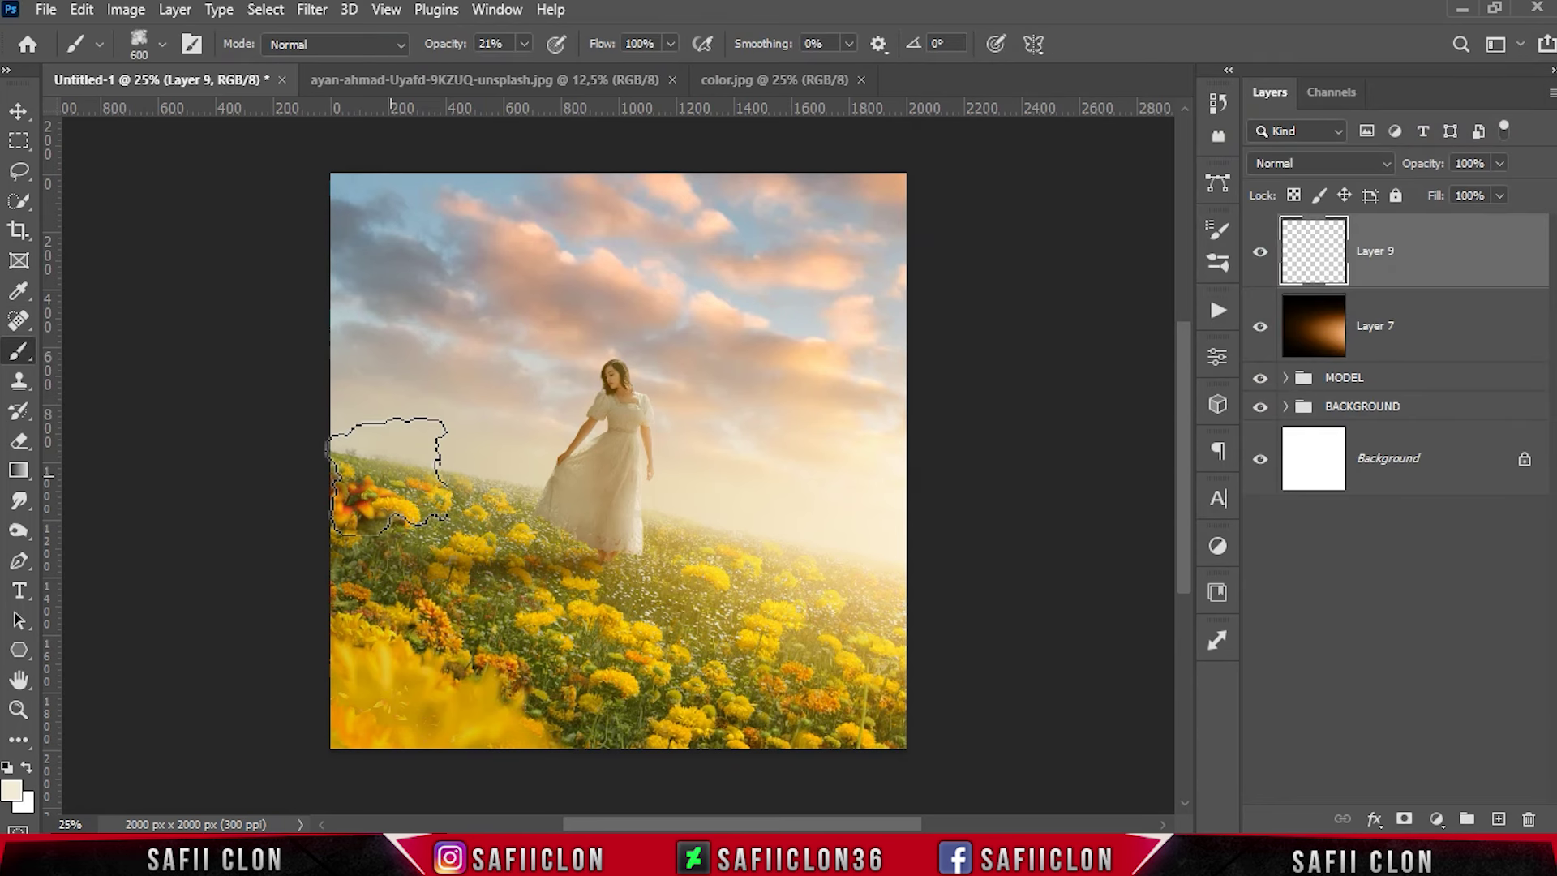
key("bracketright")
key("bracketright")
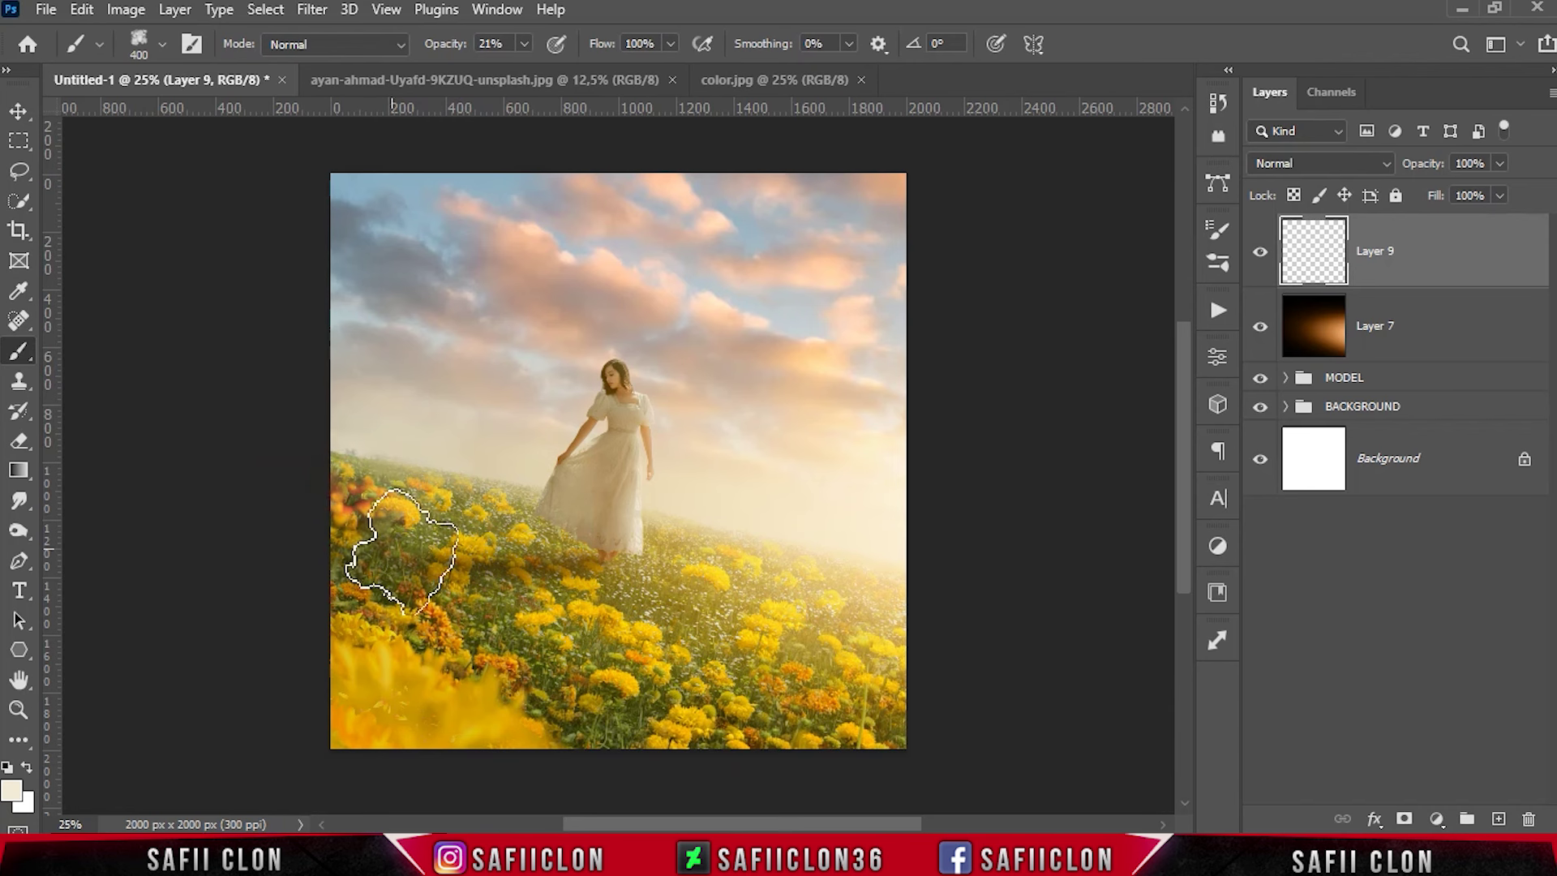
key("bracketleft")
key("bracketleft")
key("bracketleft")
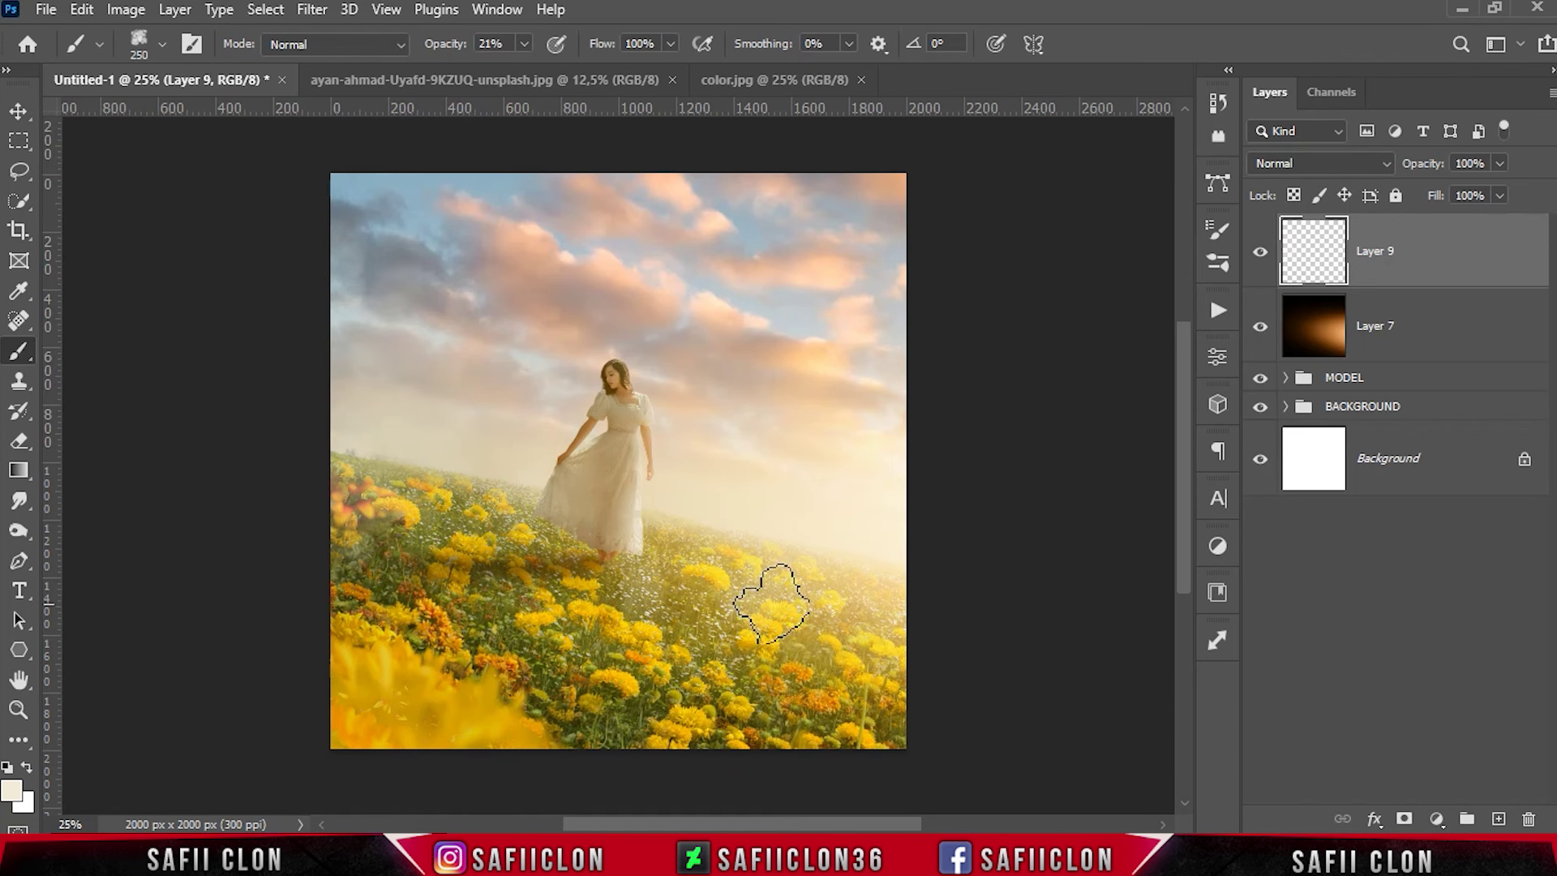
key("bracketright")
key("bracketright")
key("bracketright")
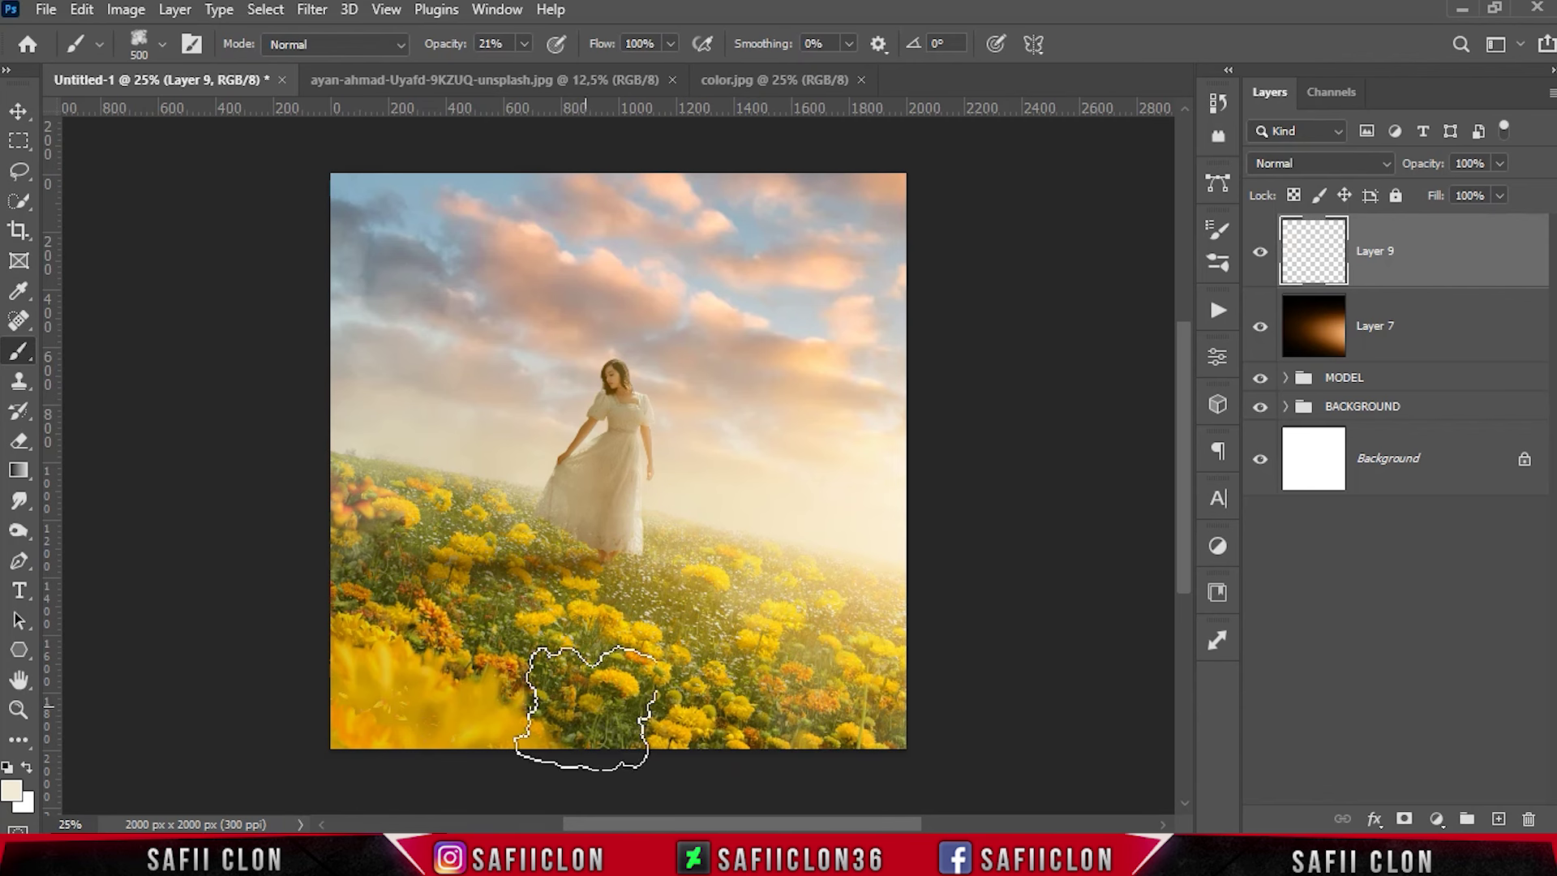
left_click(1260, 251)
left_click(1260, 252)
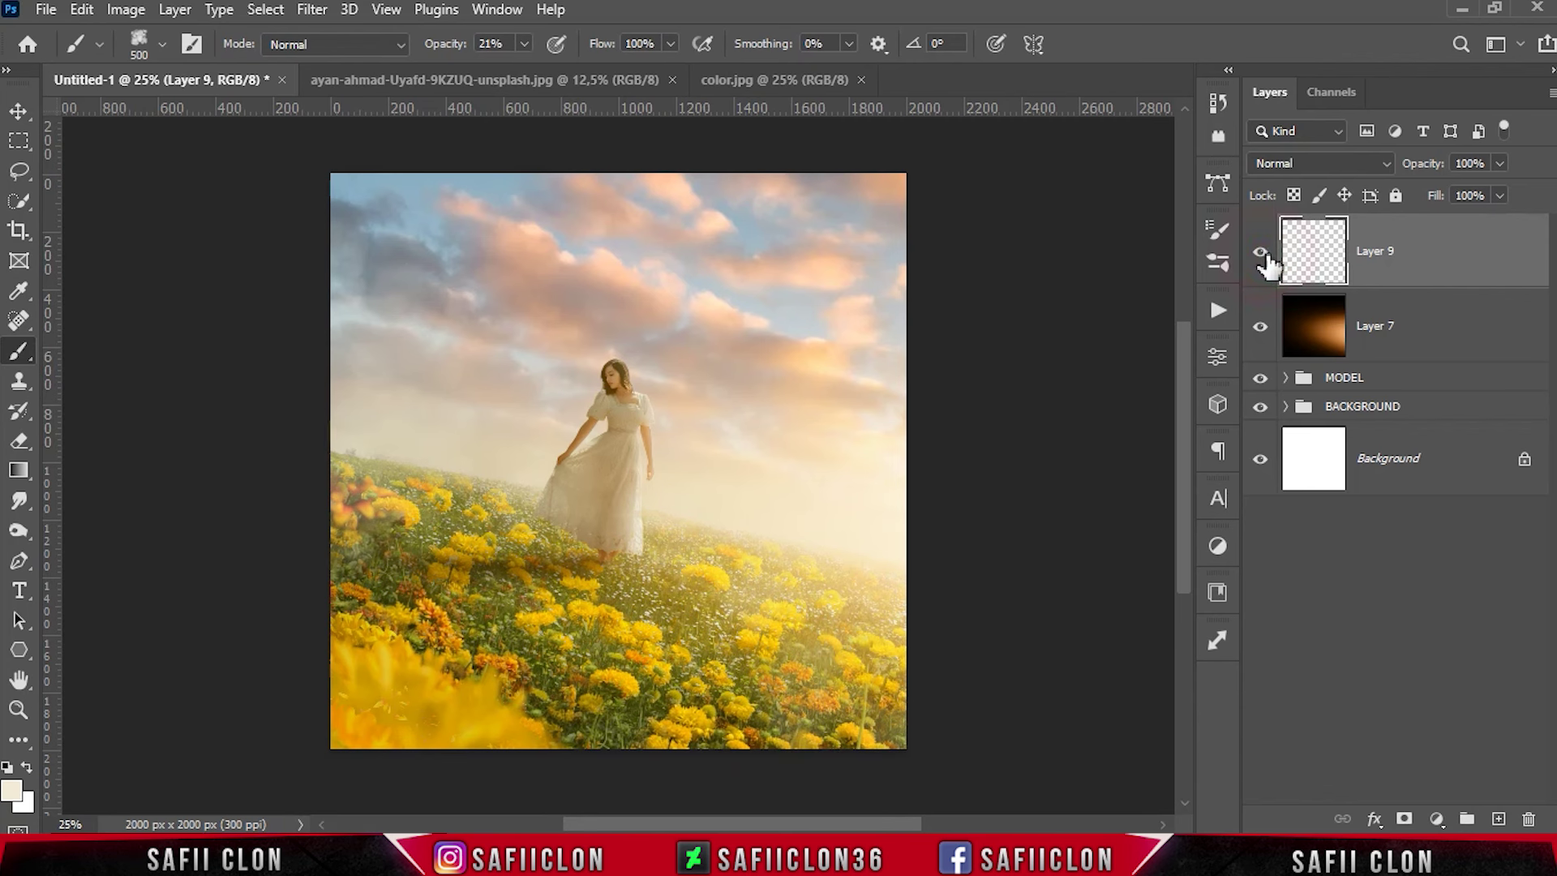
left_click(1260, 251)
Step: Add a Color Lookup layer using EdgyAmber.3DL in Overlay mode with its mask inverted to black
left_click(1441, 815)
left_click(1448, 690)
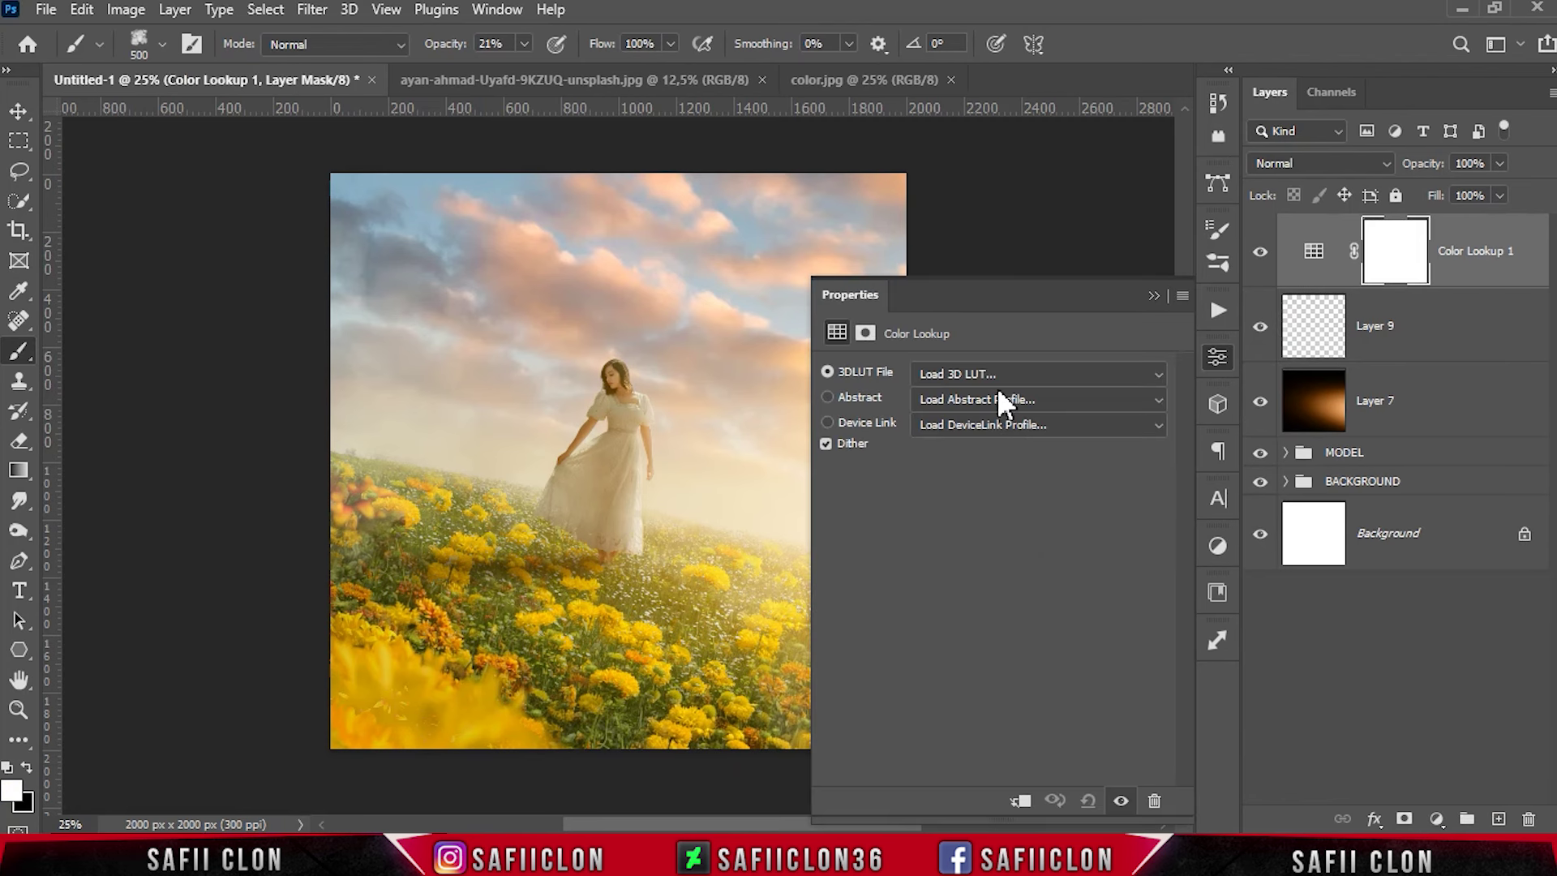
left_click(992, 374)
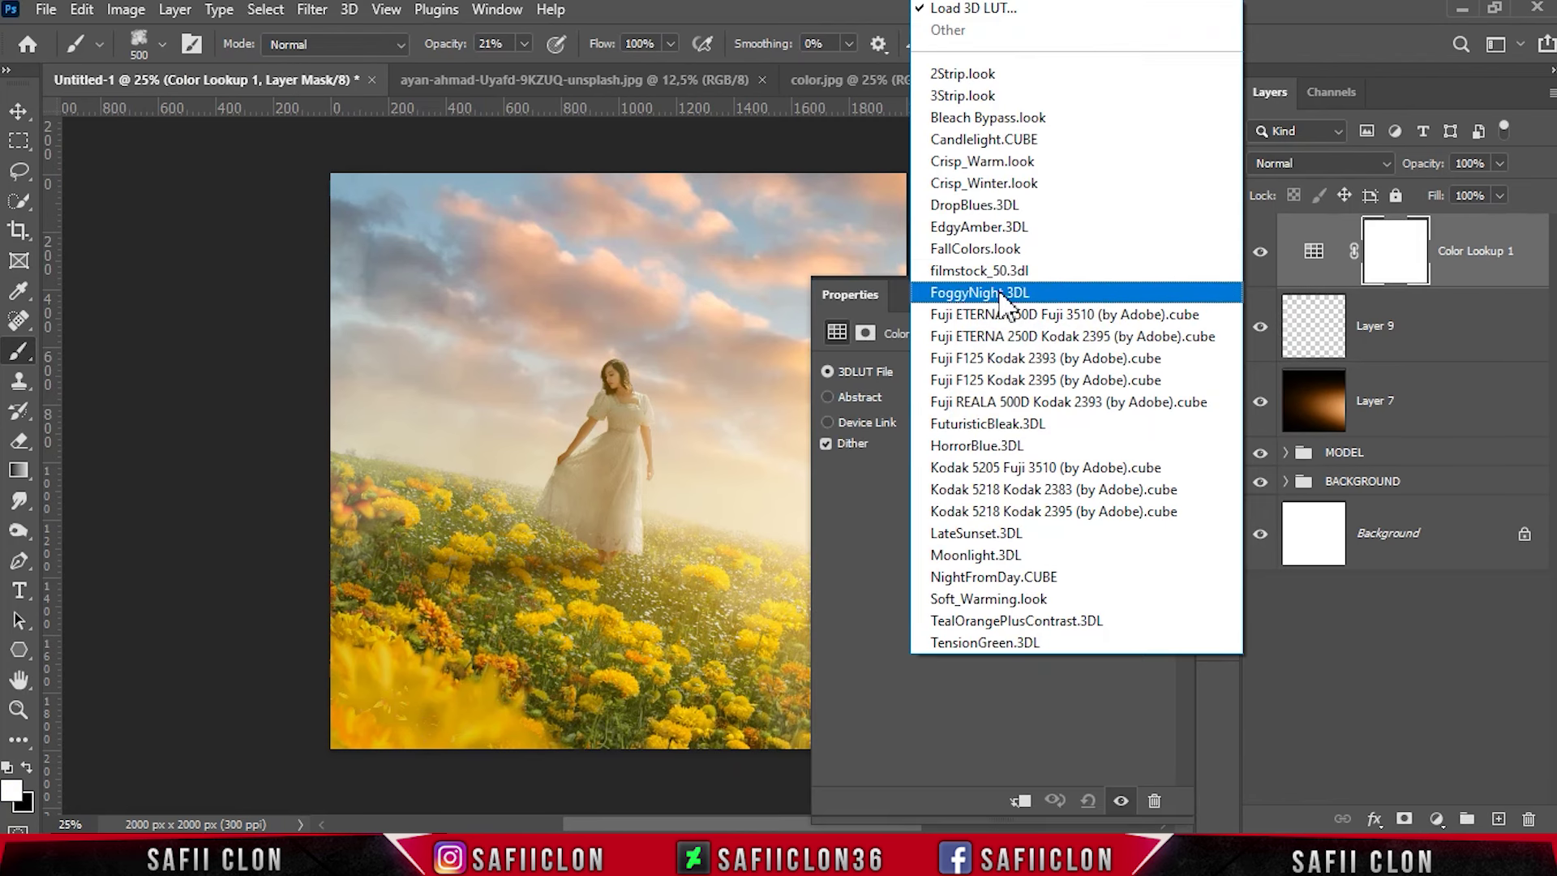
left_click(996, 229)
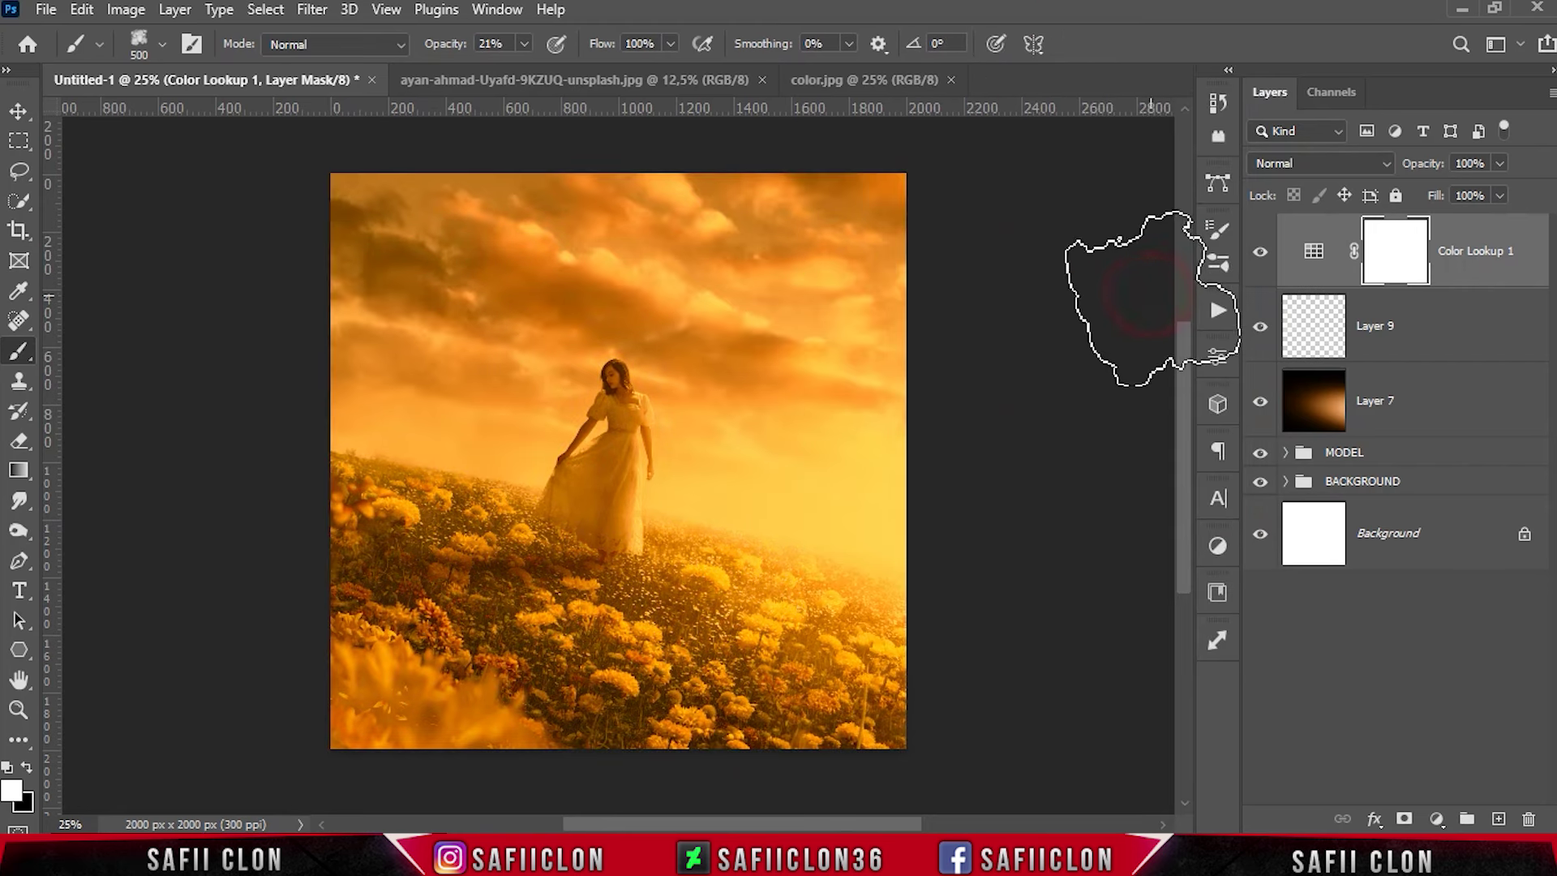
left_click(1320, 163)
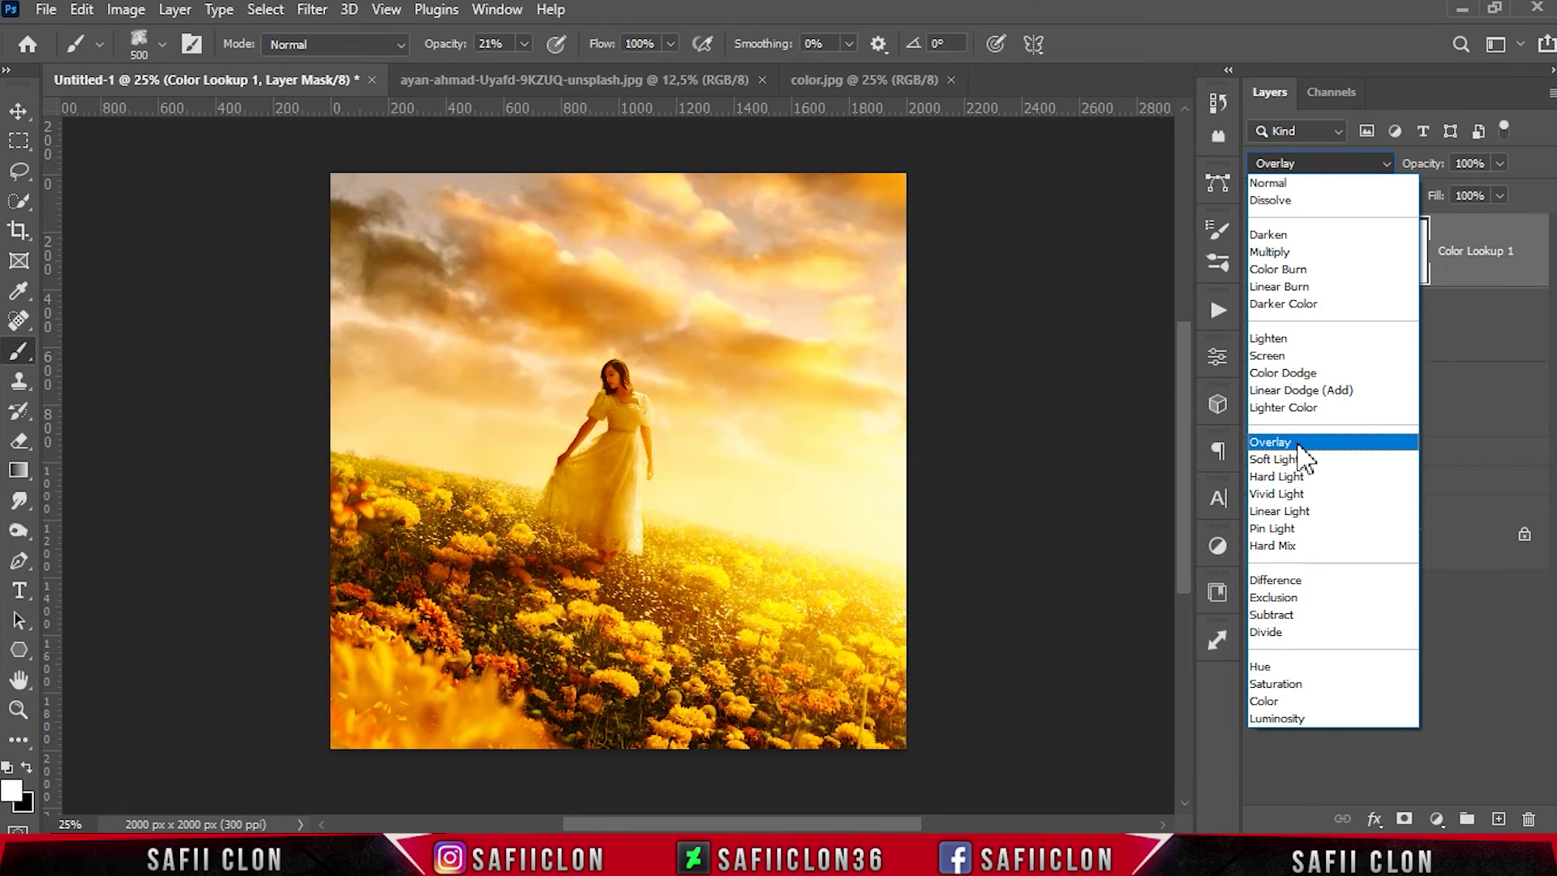
left_click(1297, 446)
key("ctrl+i")
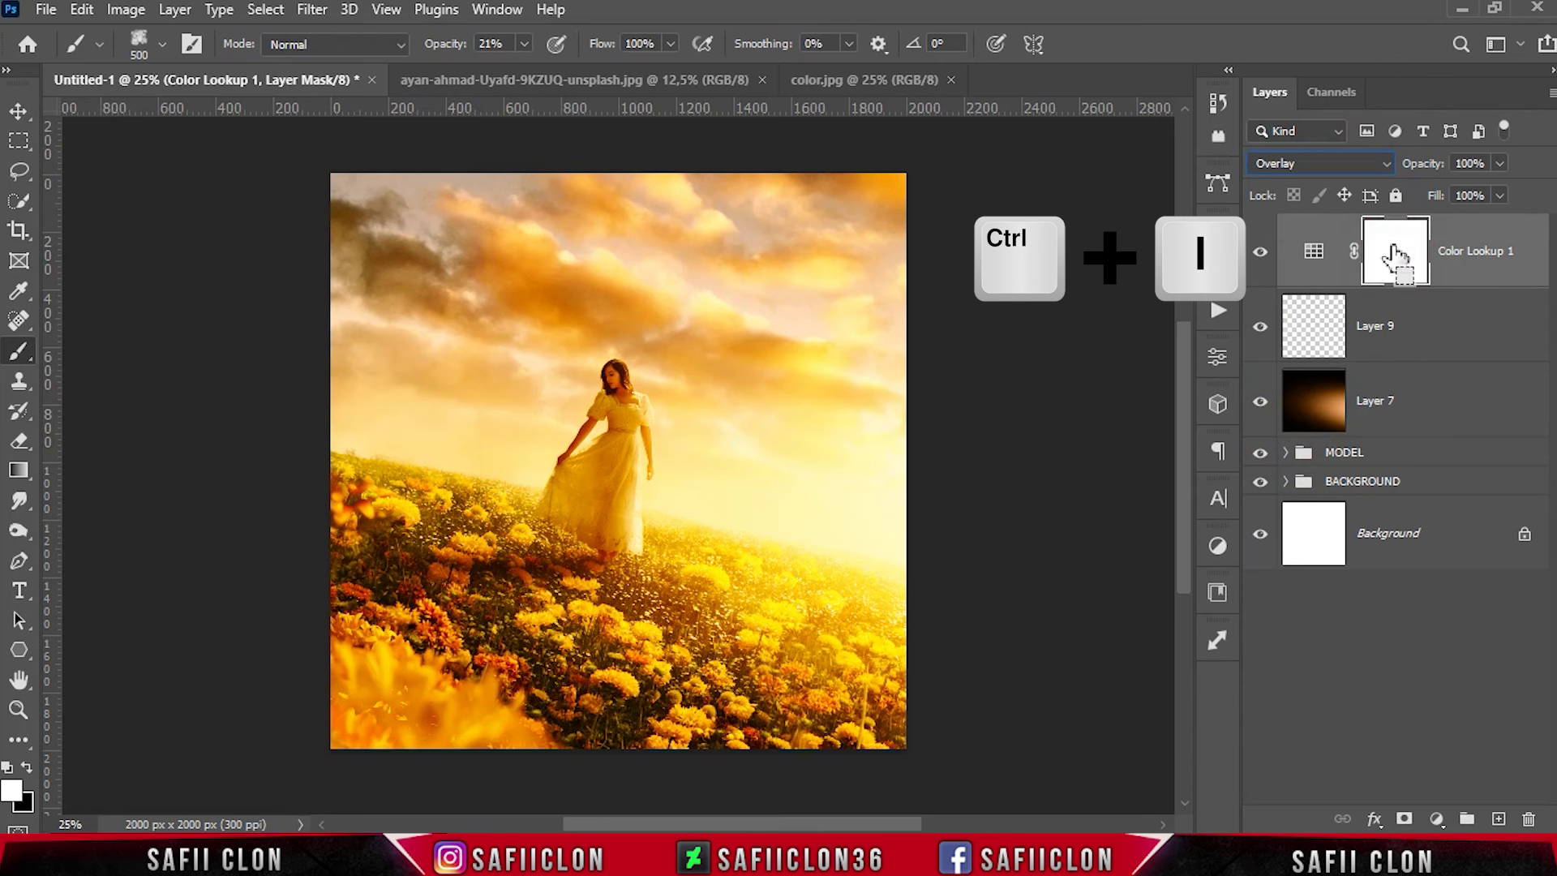
right_click(19, 351)
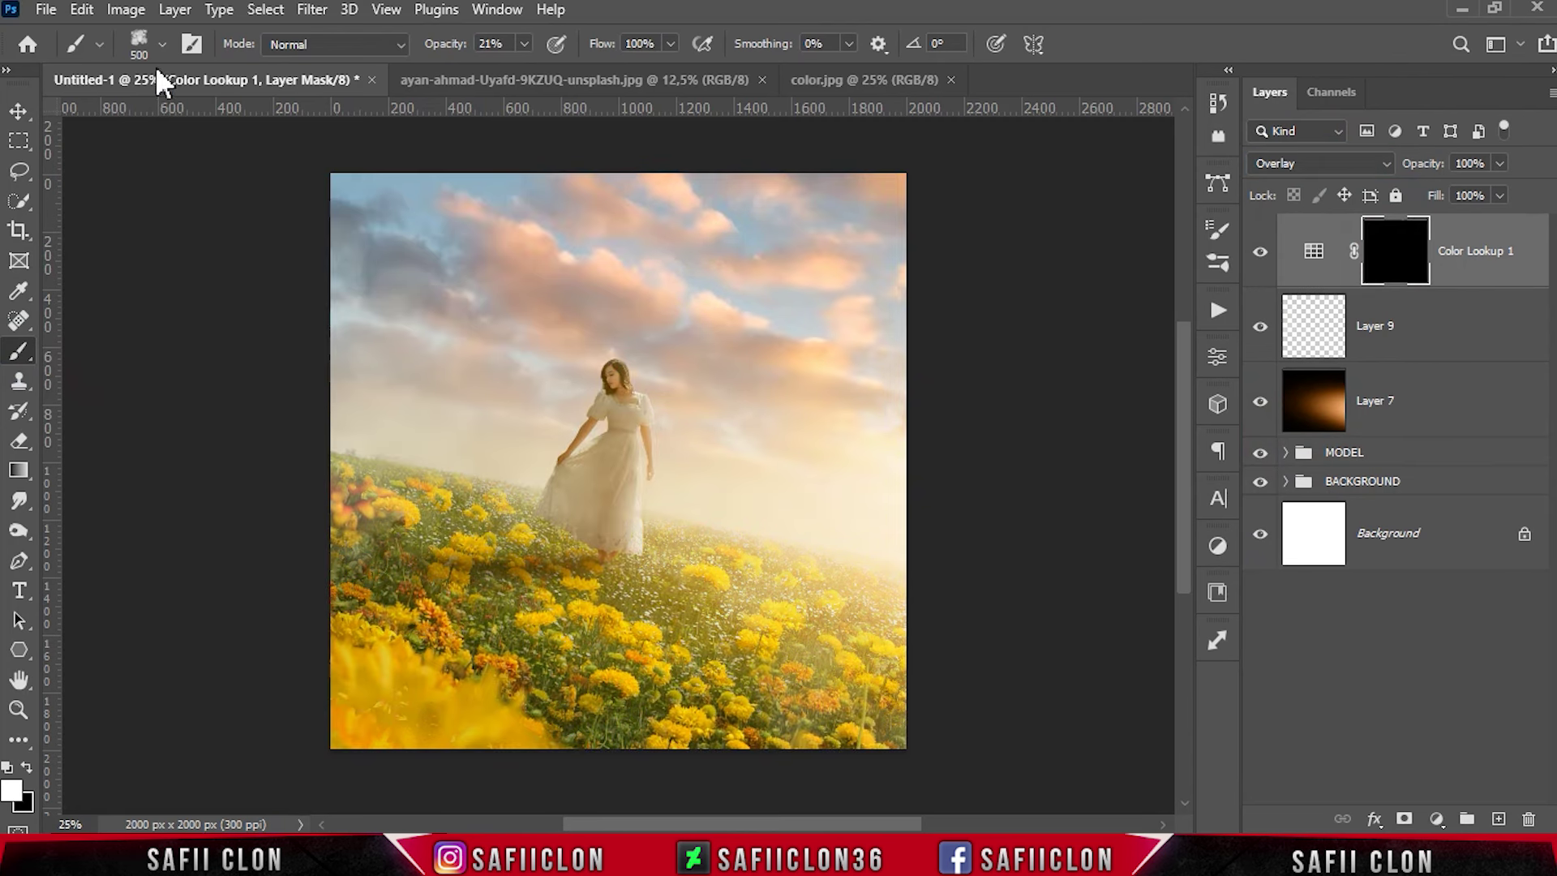
Step: Choose the Soft Round brush at 8% opacity
left_click(162, 43)
left_click_drag(386, 392, 391, 320)
left_click(227, 348)
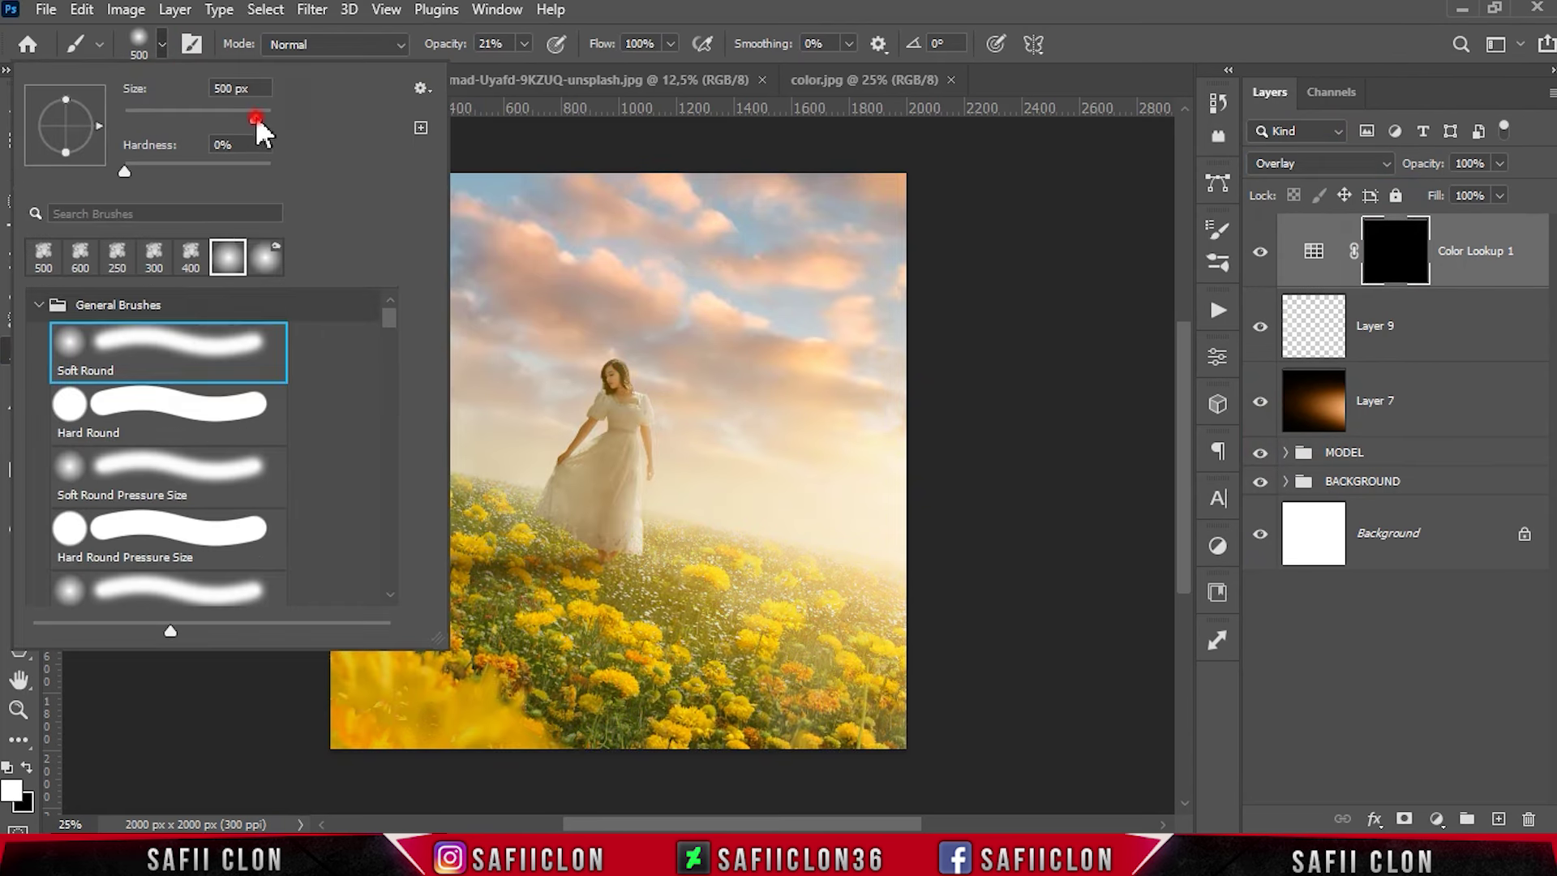
left_click(163, 46)
left_click(523, 44)
left_click_drag(513, 69, 509, 65)
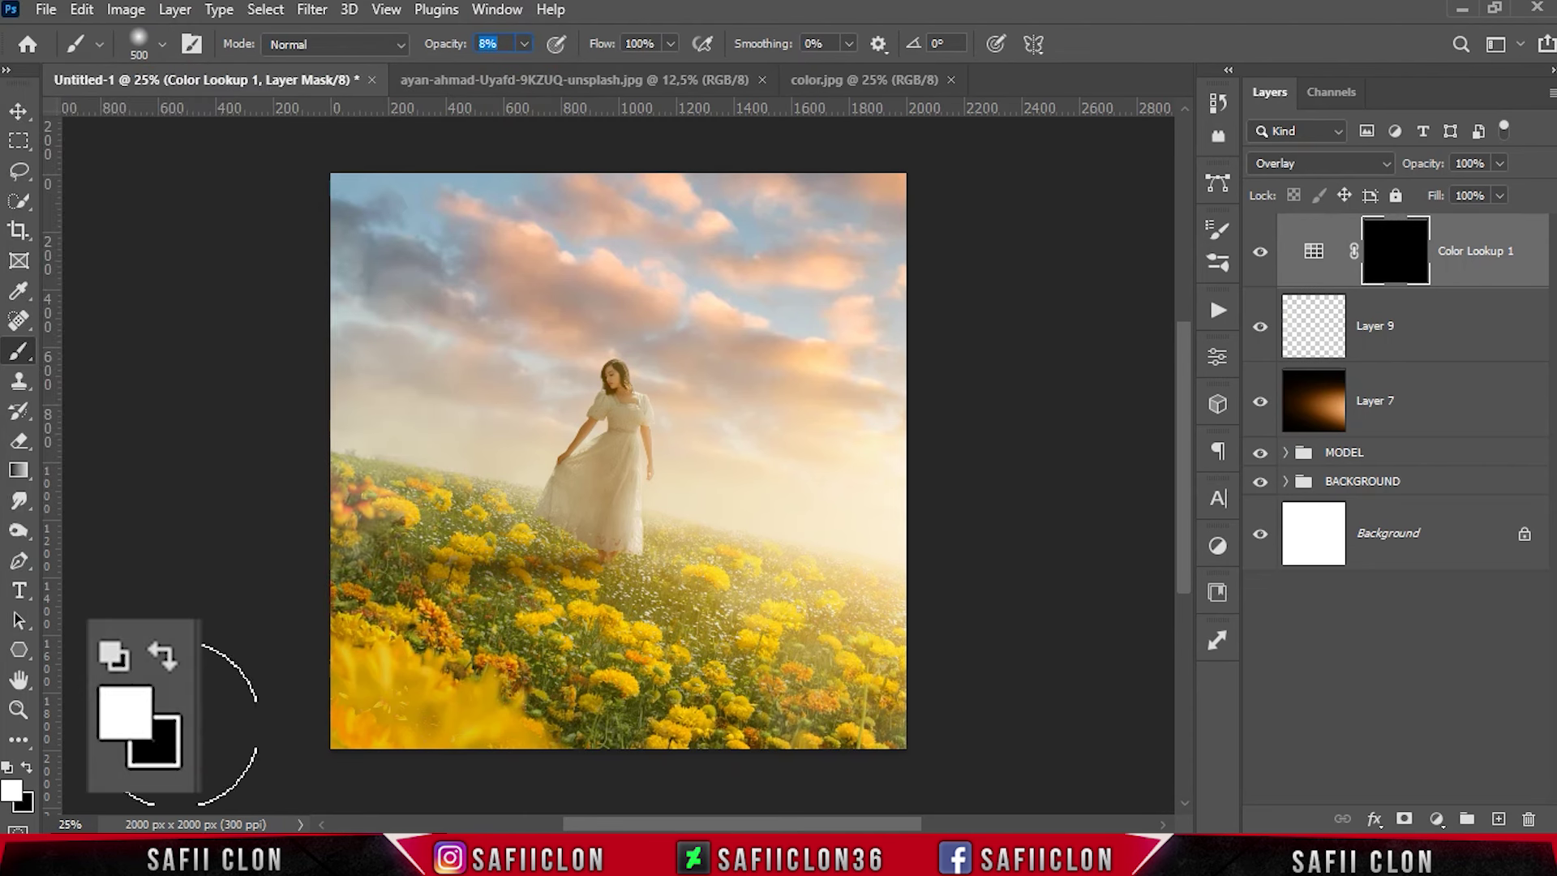
Step: Paint white on the lookup mask over the right-side flowers and field, dropping opacity to 6%
key("ctrl+plus")
scroll(770, 517, "down", 1)
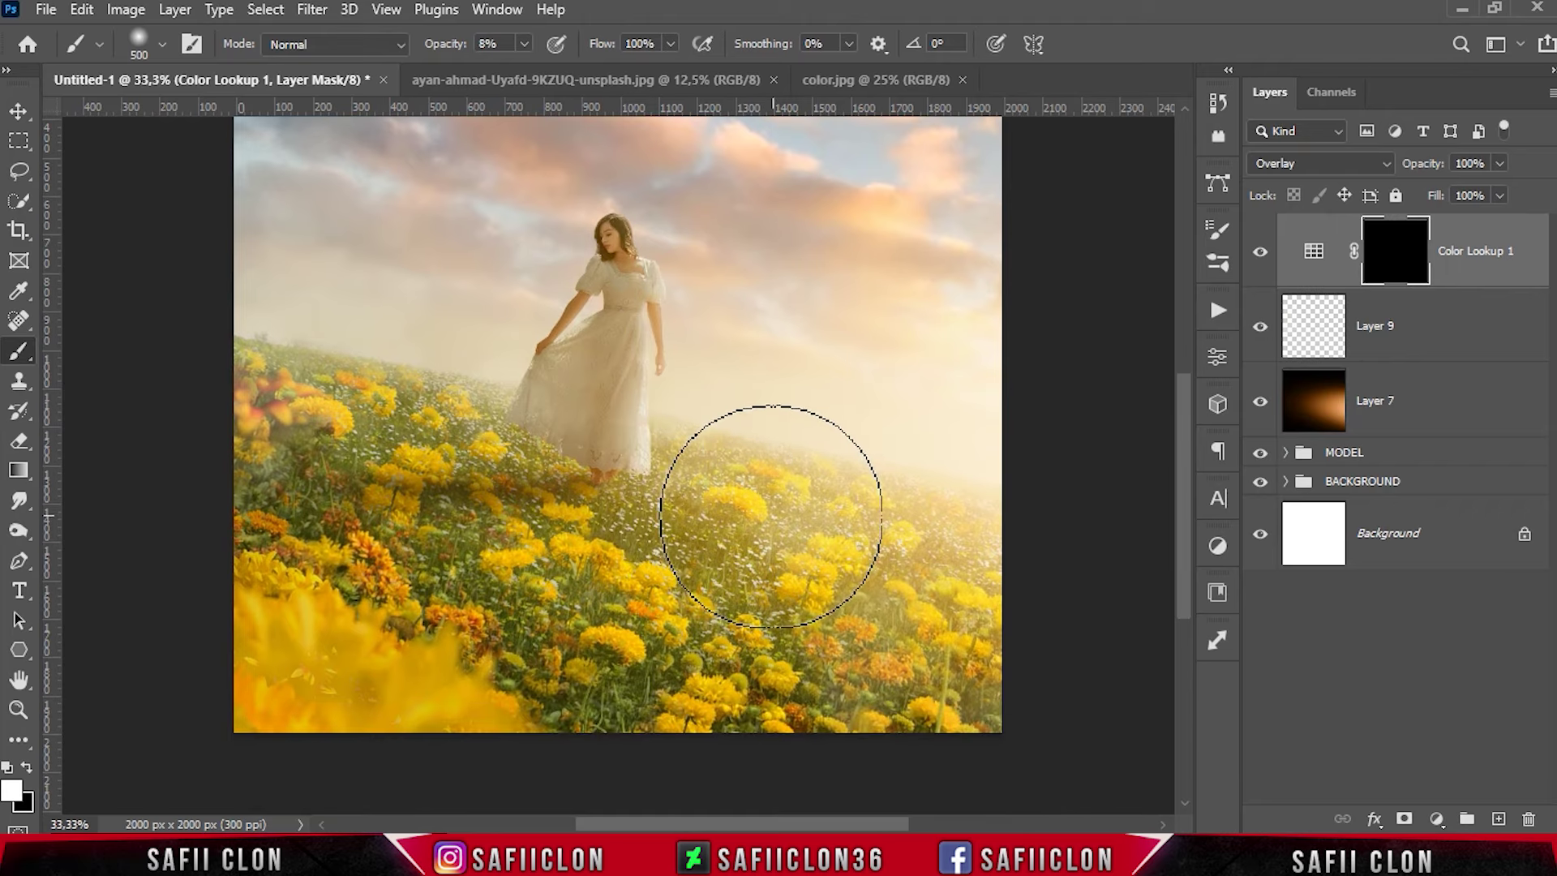
mouse_move(771, 517)
left_mouse_down()
mouse_move(946, 521)
mouse_move(810, 426)
left_mouse_up()
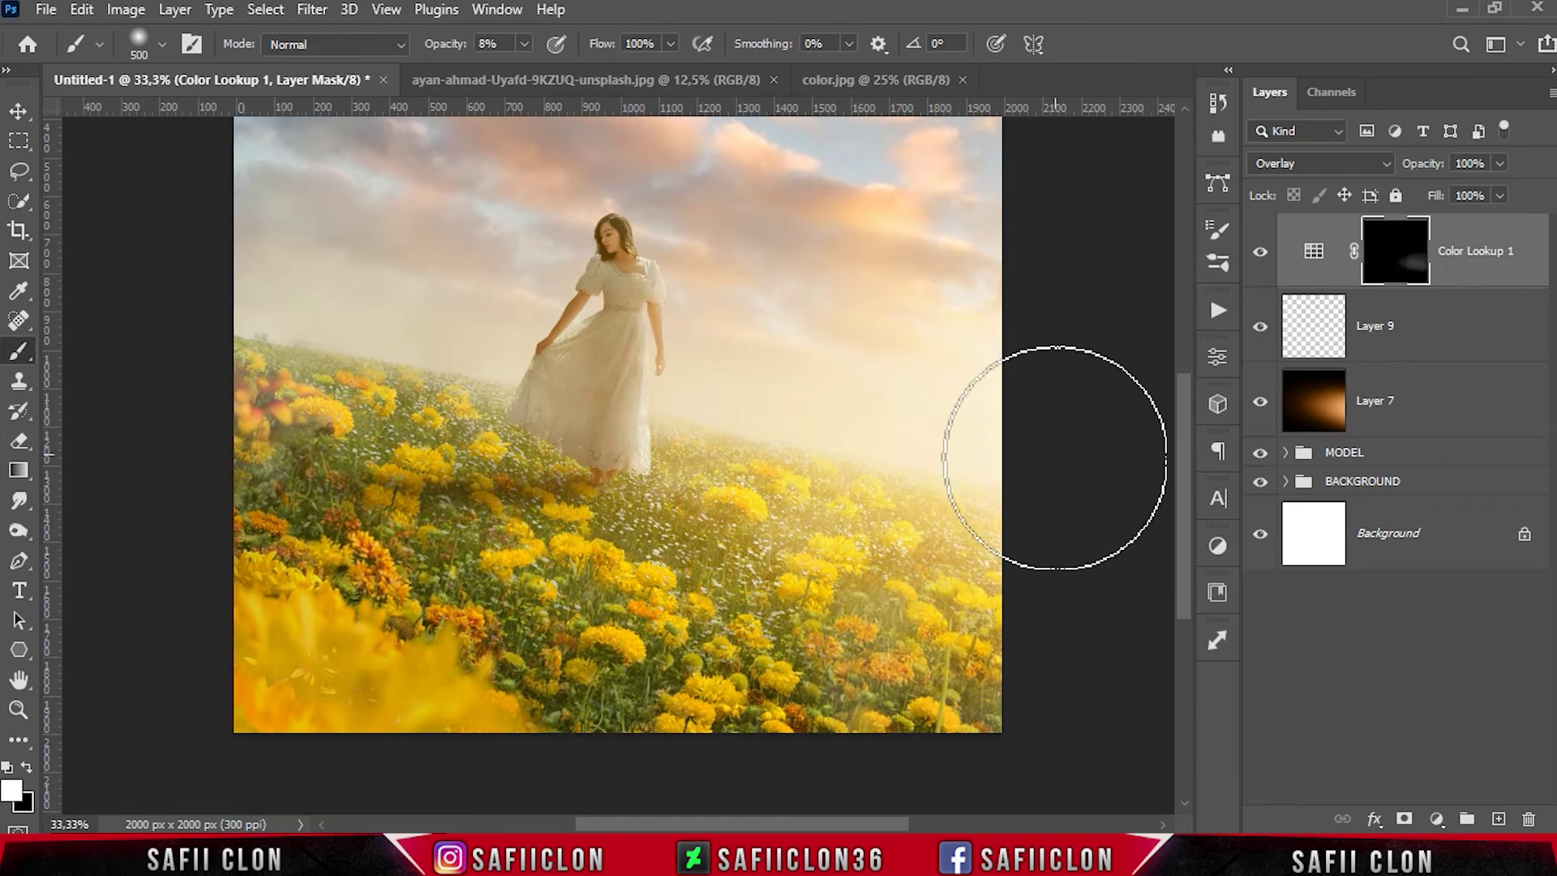
left_click_drag(1053, 441, 863, 358)
key("bracketleft")
mouse_move(671, 504)
left_mouse_down()
mouse_move(851, 574)
mouse_move(705, 567)
left_mouse_up()
key("0")
key("6")
key("bracketleft")
key("bracketleft")
key("bracketleft")
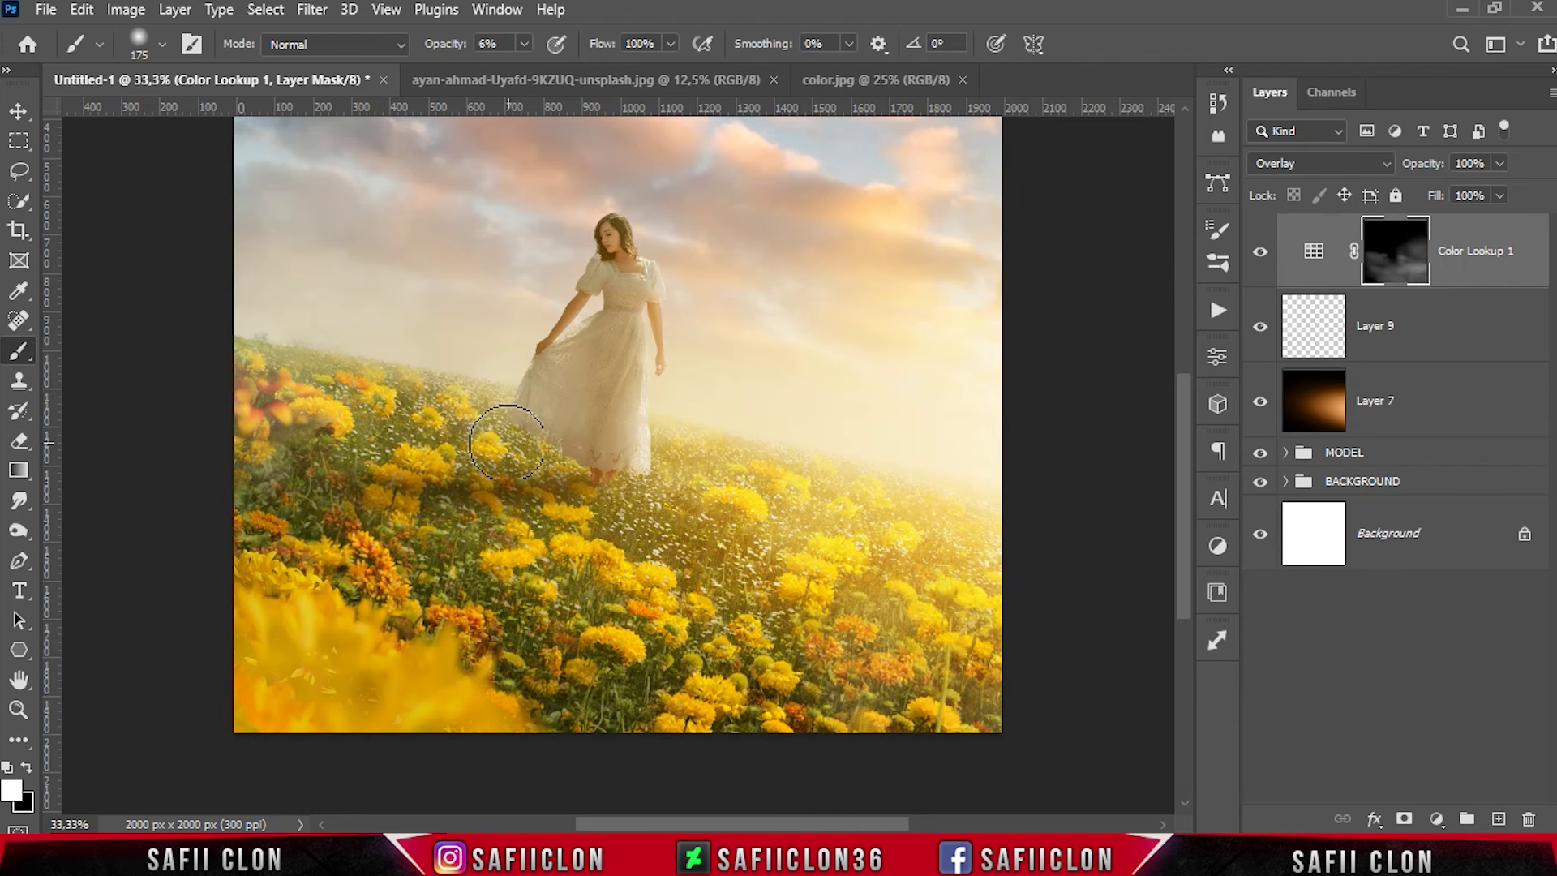
Step: Reveal the amber grade softly around the girl and toggle the Color Lookup layer to compare
scroll(638, 485, "up", 3)
key("bracketleft")
key("bracketleft")
key("bracketleft")
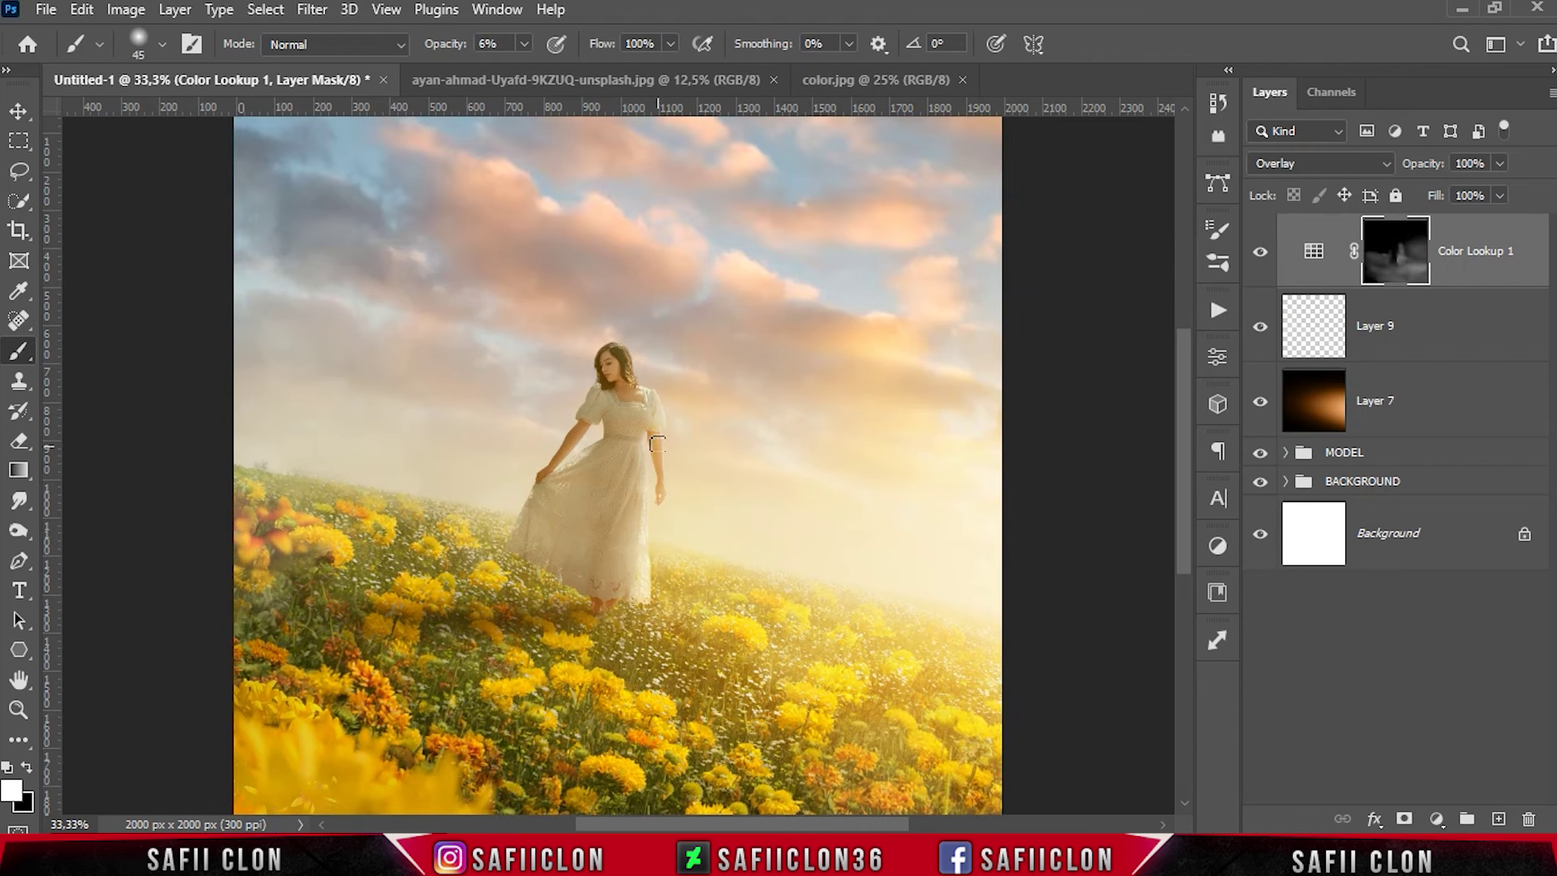
scroll(657, 492, "up", 3)
key("bracketright")
key("bracketright")
key("bracketright")
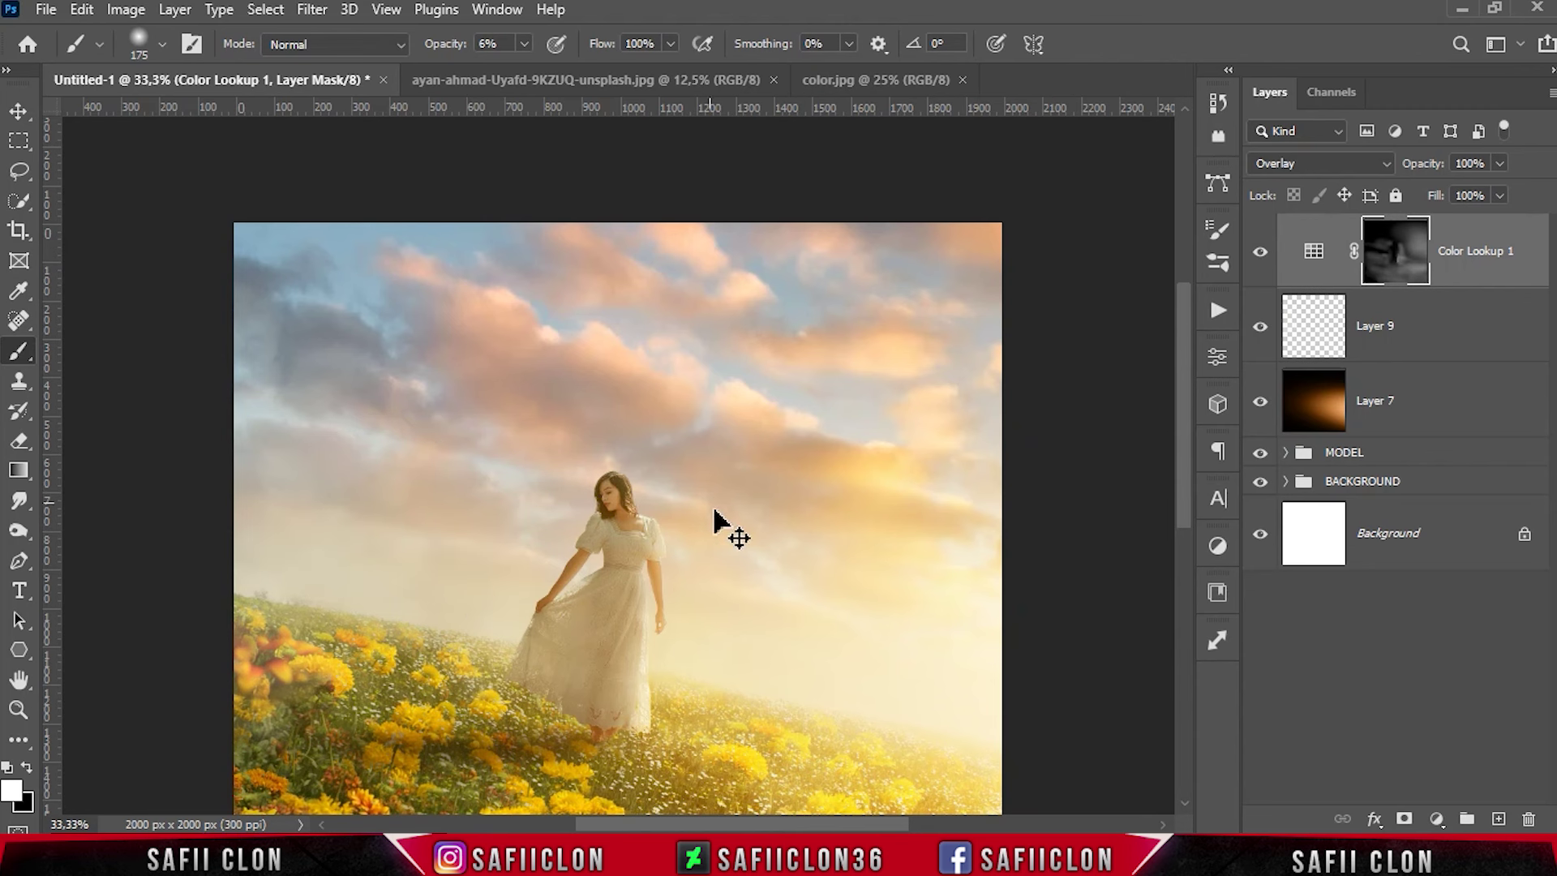
key("ctrl+minus")
scroll(1155, 549, "up", 1)
scroll(1155, 548, "up", 1)
left_click(1261, 252)
left_click(1261, 253)
key("bracketleft")
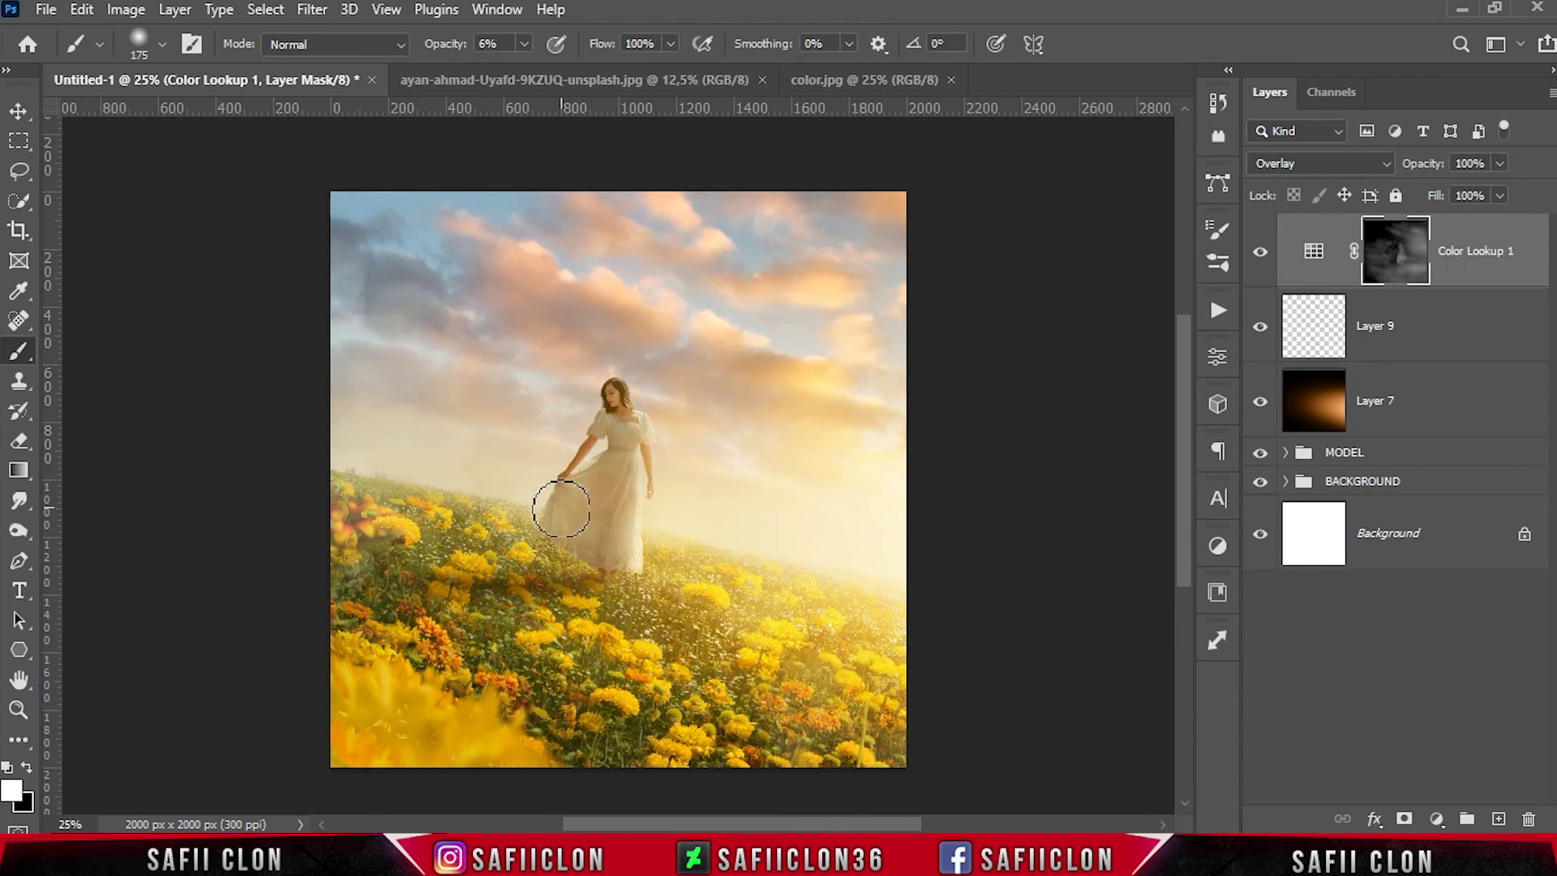
left_click(1261, 252)
Step: Add an Exposure 1 layer at -0,23 exposure and toggle it to compare
left_click(1440, 819)
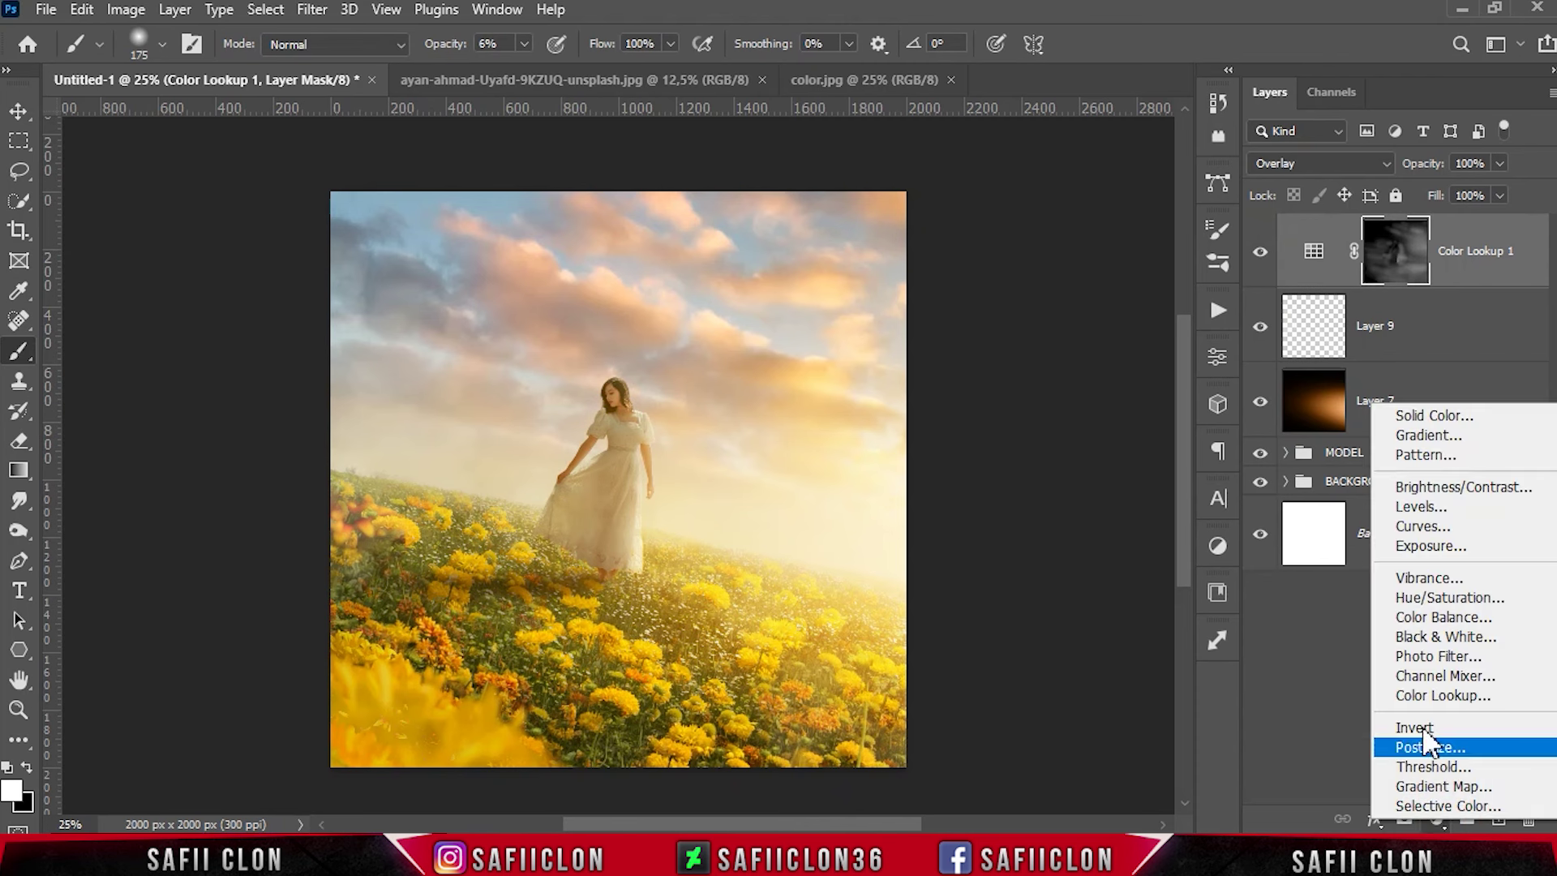
left_click(1426, 544)
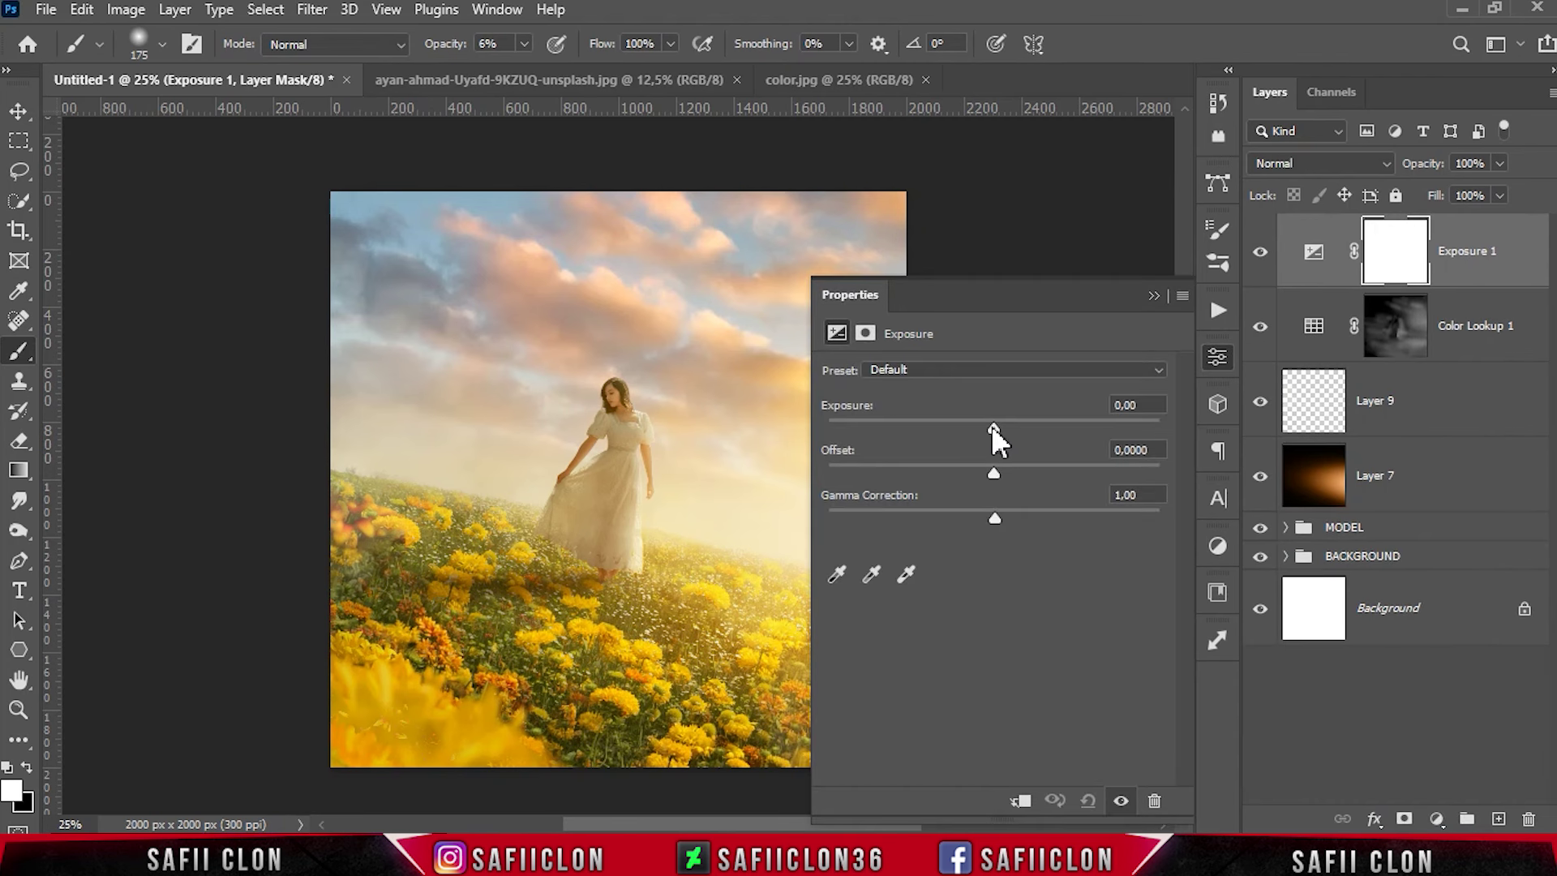
left_click_drag(992, 426, 996, 472)
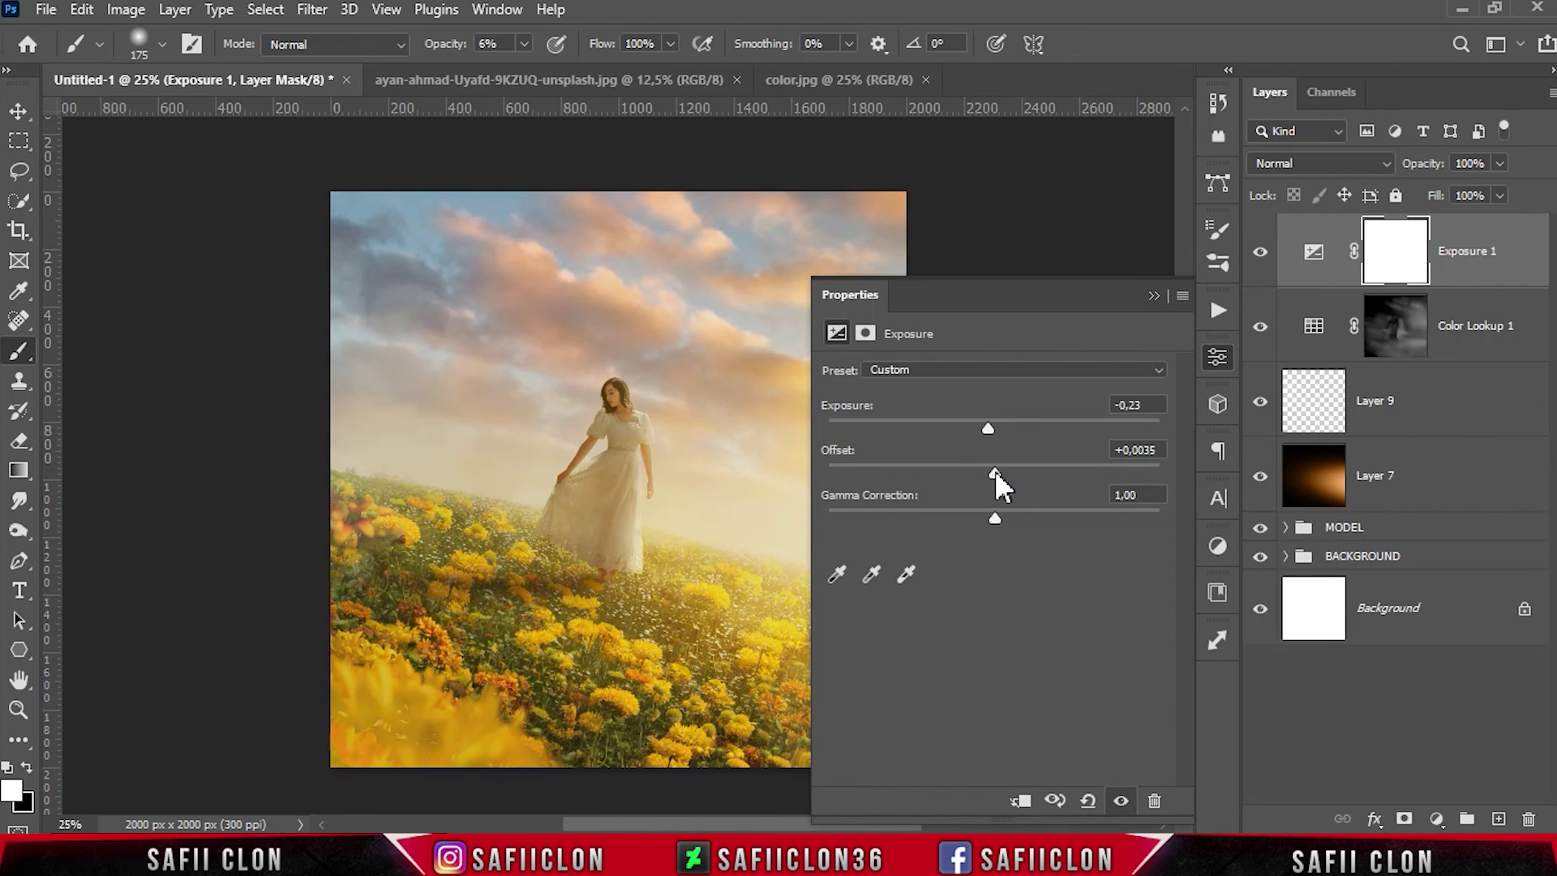
left_click(1153, 296)
left_click(1261, 258)
left_click(1262, 257)
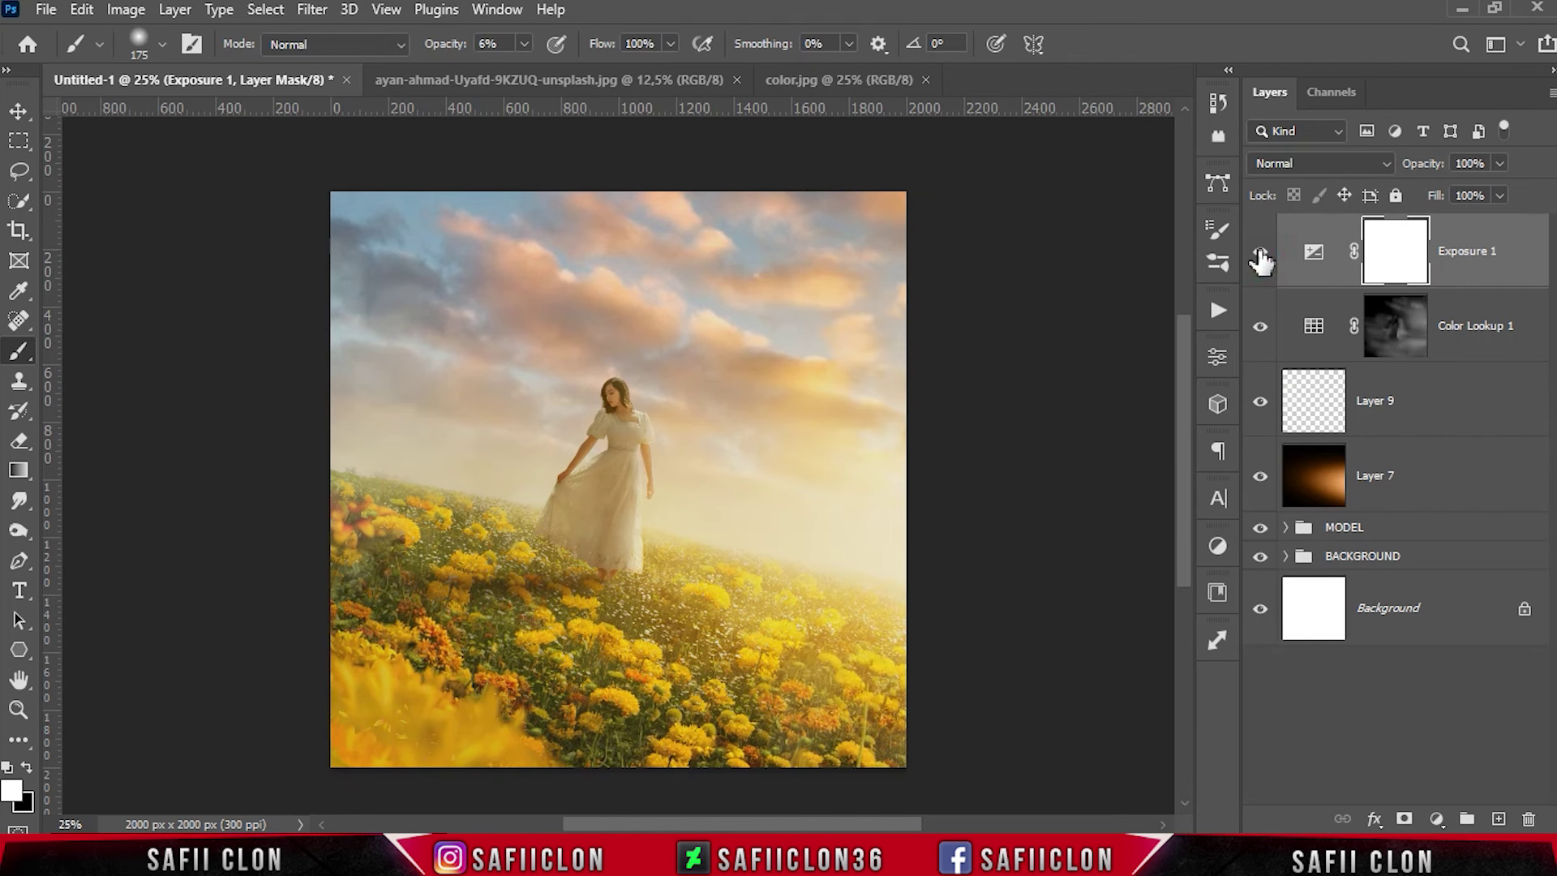
Step: Add a Brightness/Contrast 3 layer with brightness -80 and contrast 49, then compare
left_click(1436, 819)
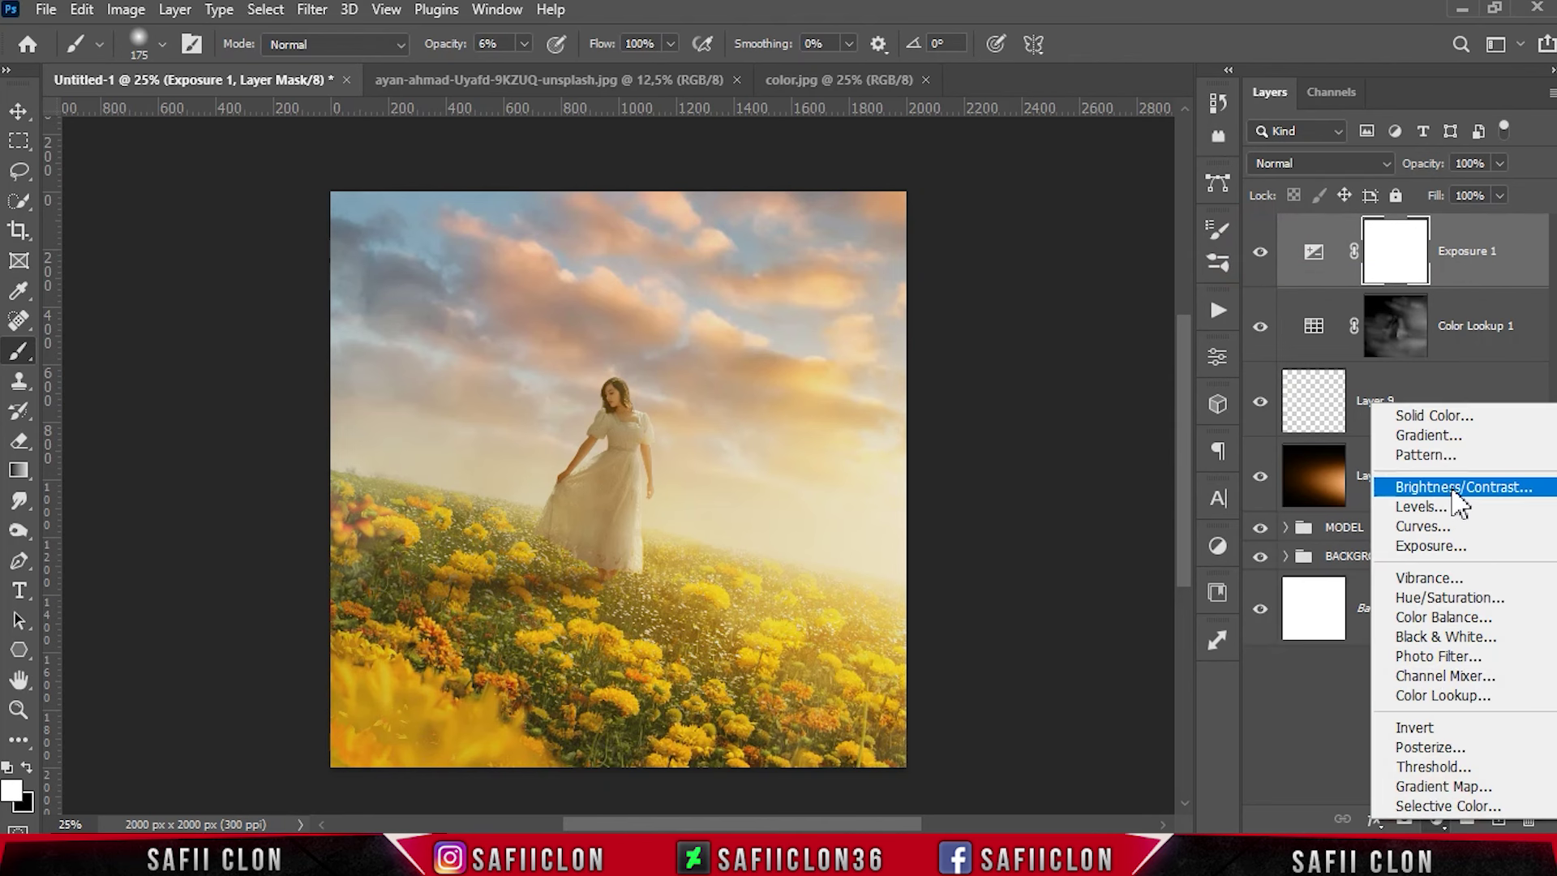
left_click(1437, 487)
left_click_drag(993, 437, 907, 431)
left_click_drag(993, 480, 1059, 479)
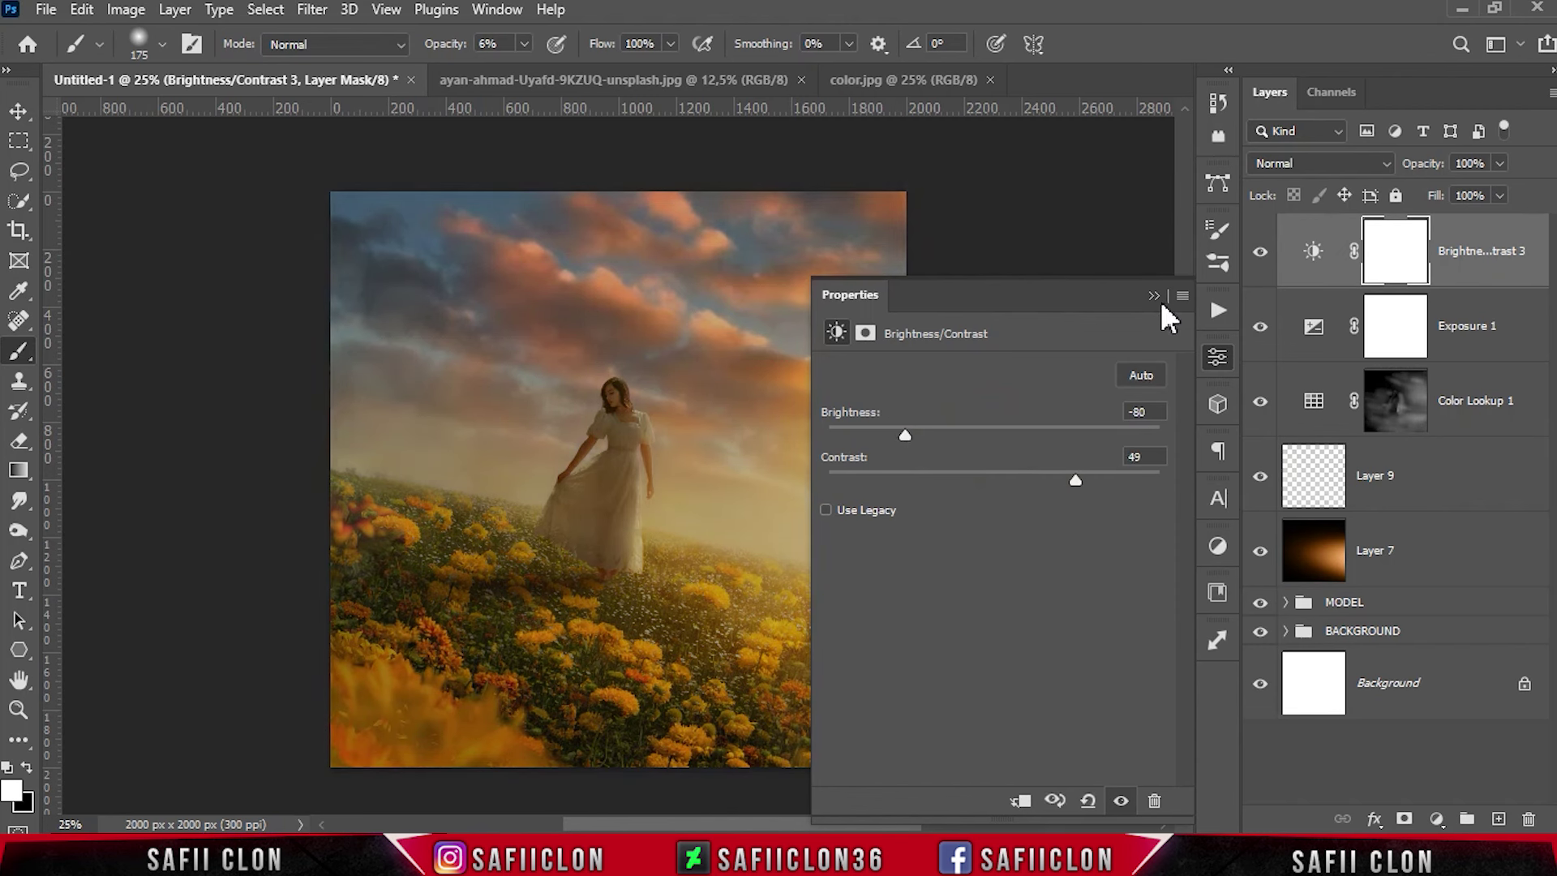
left_click(1153, 295)
left_click(1261, 253)
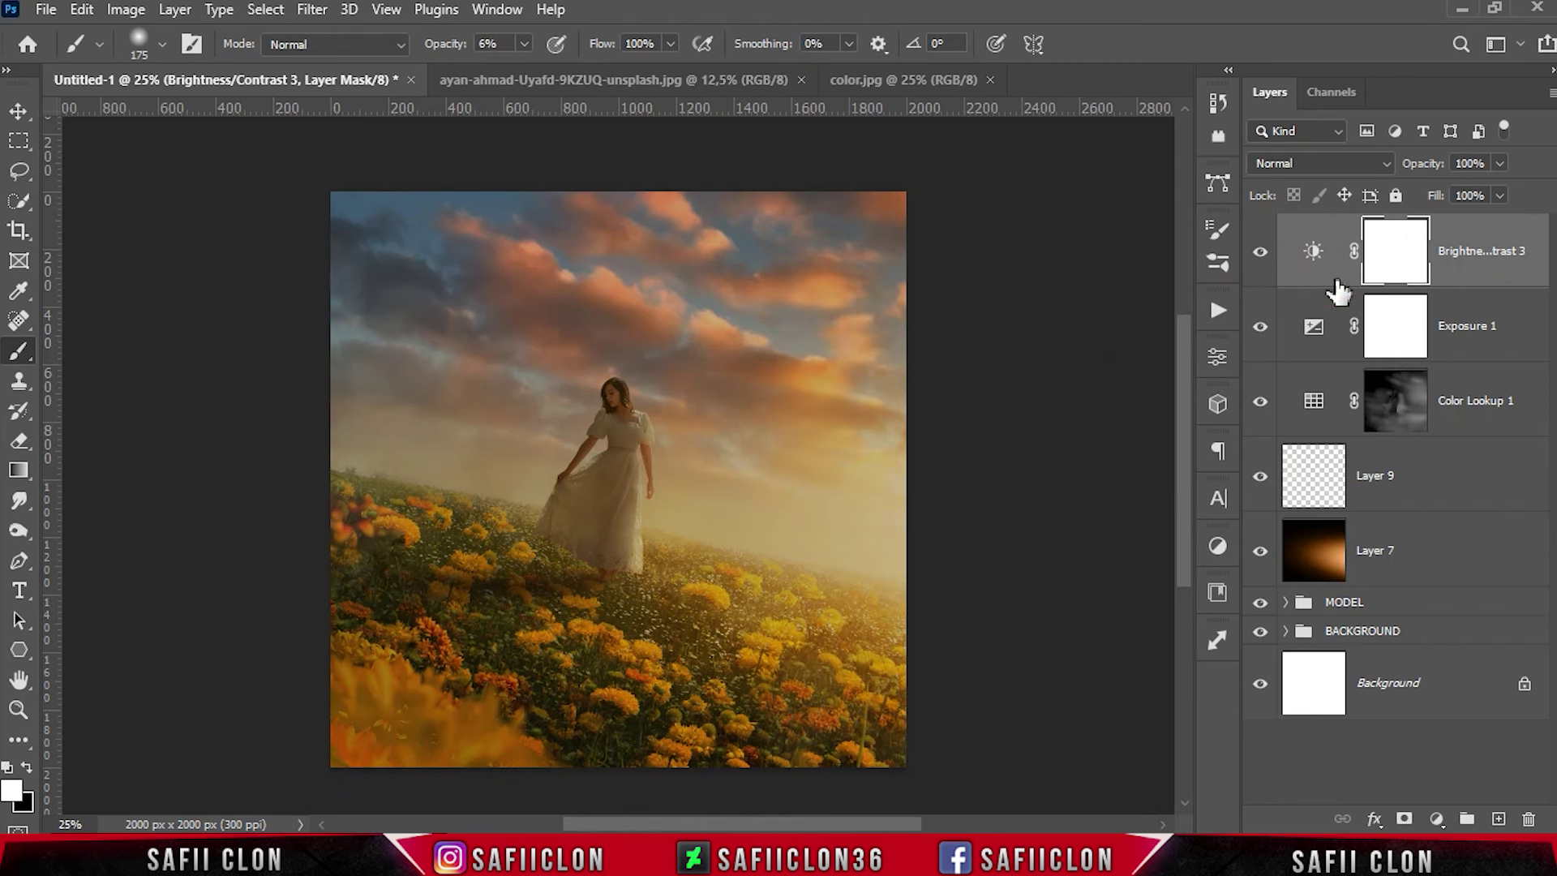
Step: Set up a large Soft Round brush at 100% opacity with black as foreground
right_click(19, 350)
left_click(85, 349)
left_click(523, 44)
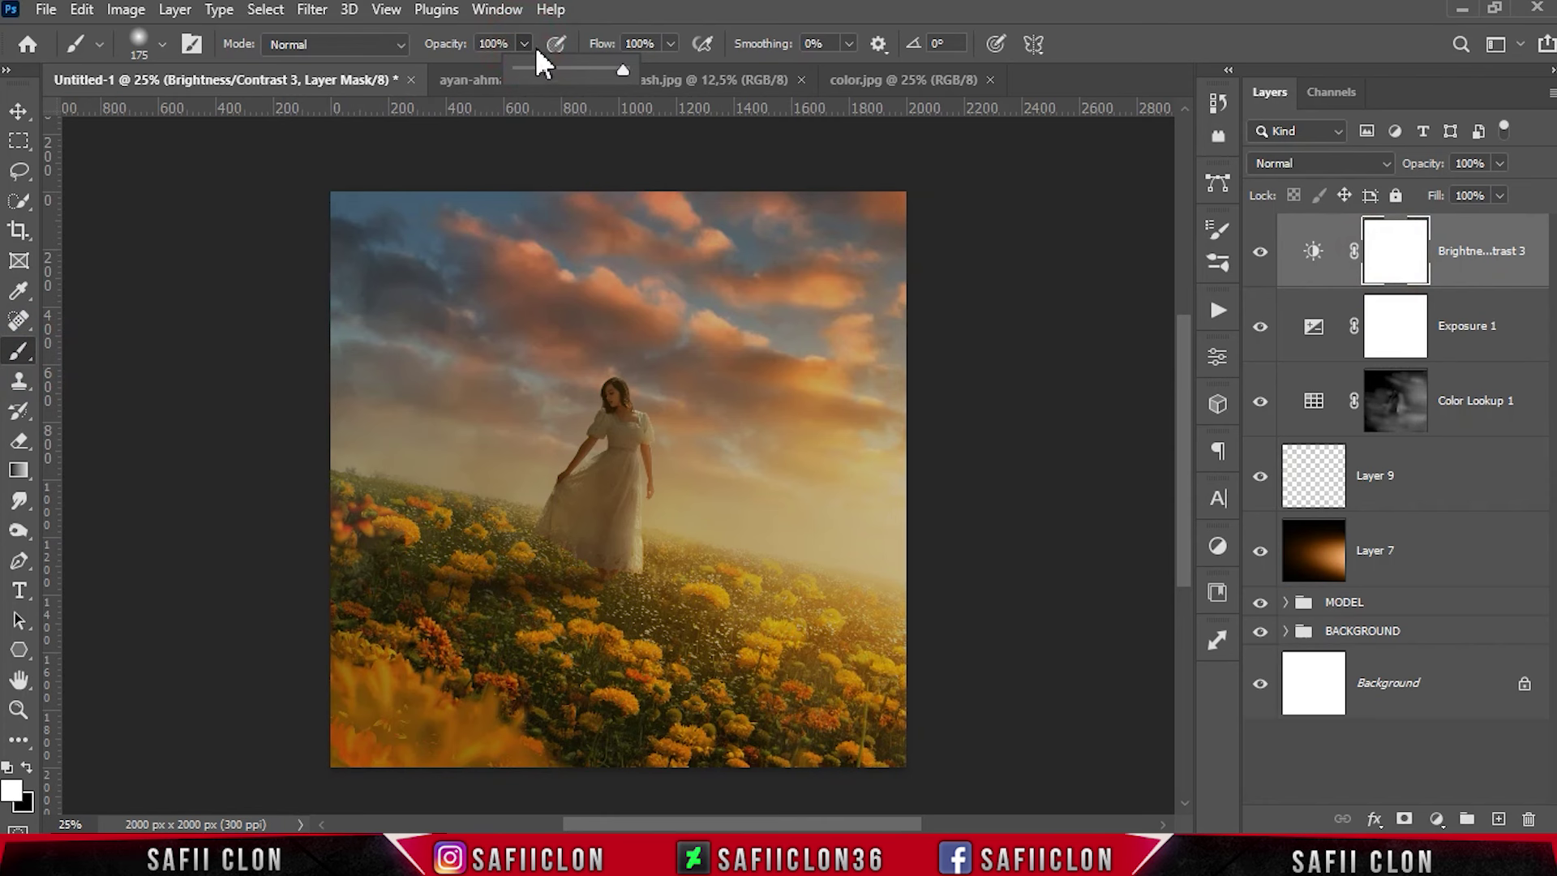
left_click(162, 43)
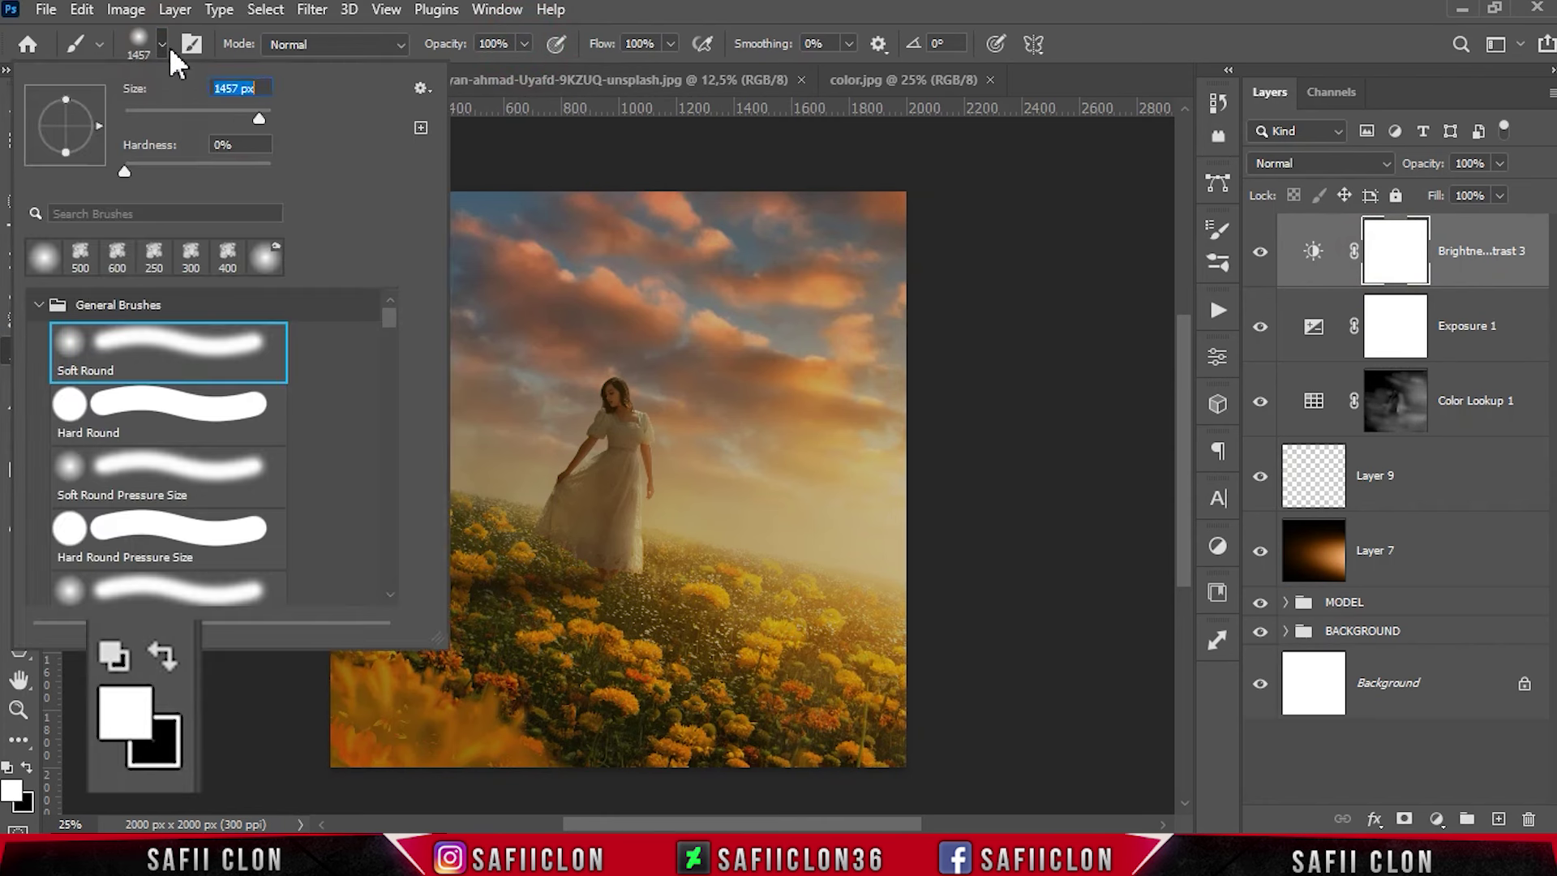
key("Return")
key("x")
key("bracketleft")
key("bracketleft")
key("bracketleft")
Step: Paint a black spot on the unlinked mask, then stretch, rotate about 11.65°, and move it
left_click(601, 452)
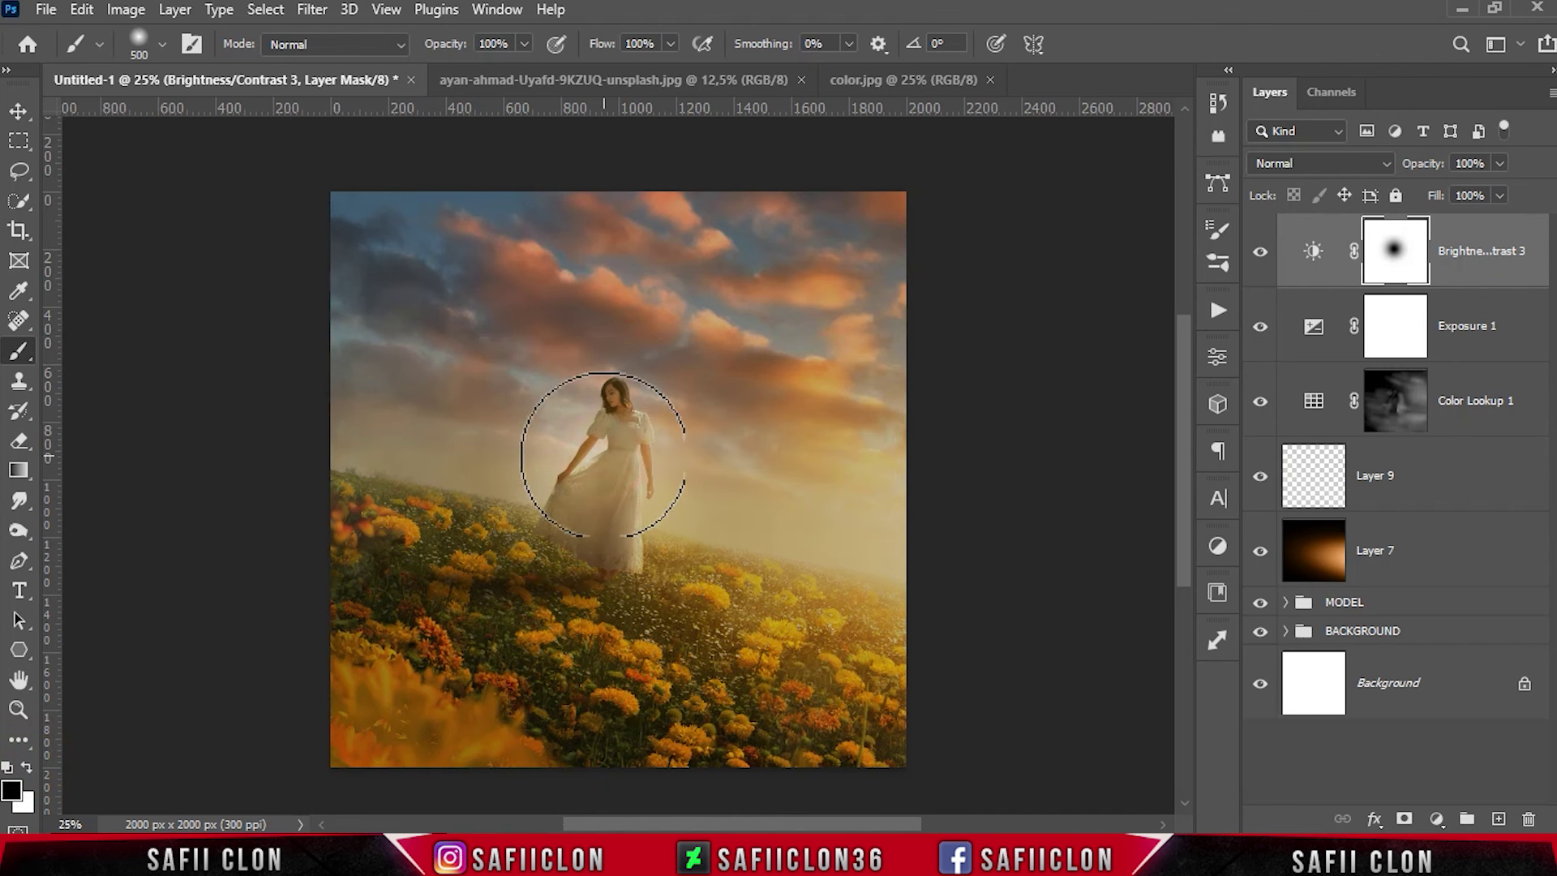
left_click(1353, 251)
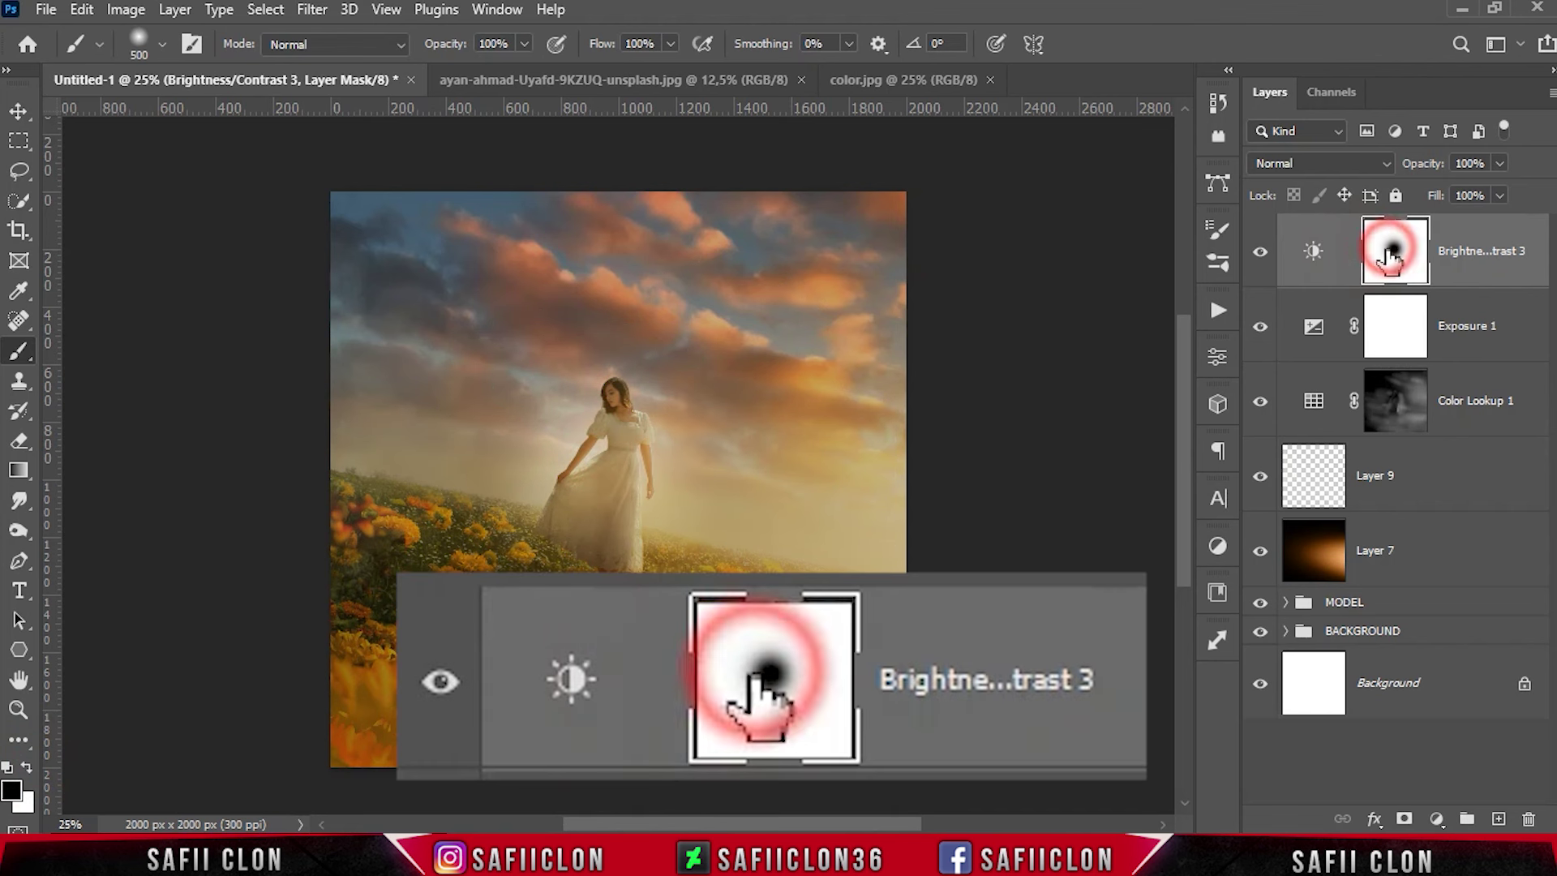
key("ctrl+t")
mouse_move(792, 455)
left_mouse_down()
mouse_move(986, 431)
mouse_move(1025, 521)
mouse_move(980, 243)
left_mouse_up()
key("ctrl+minus")
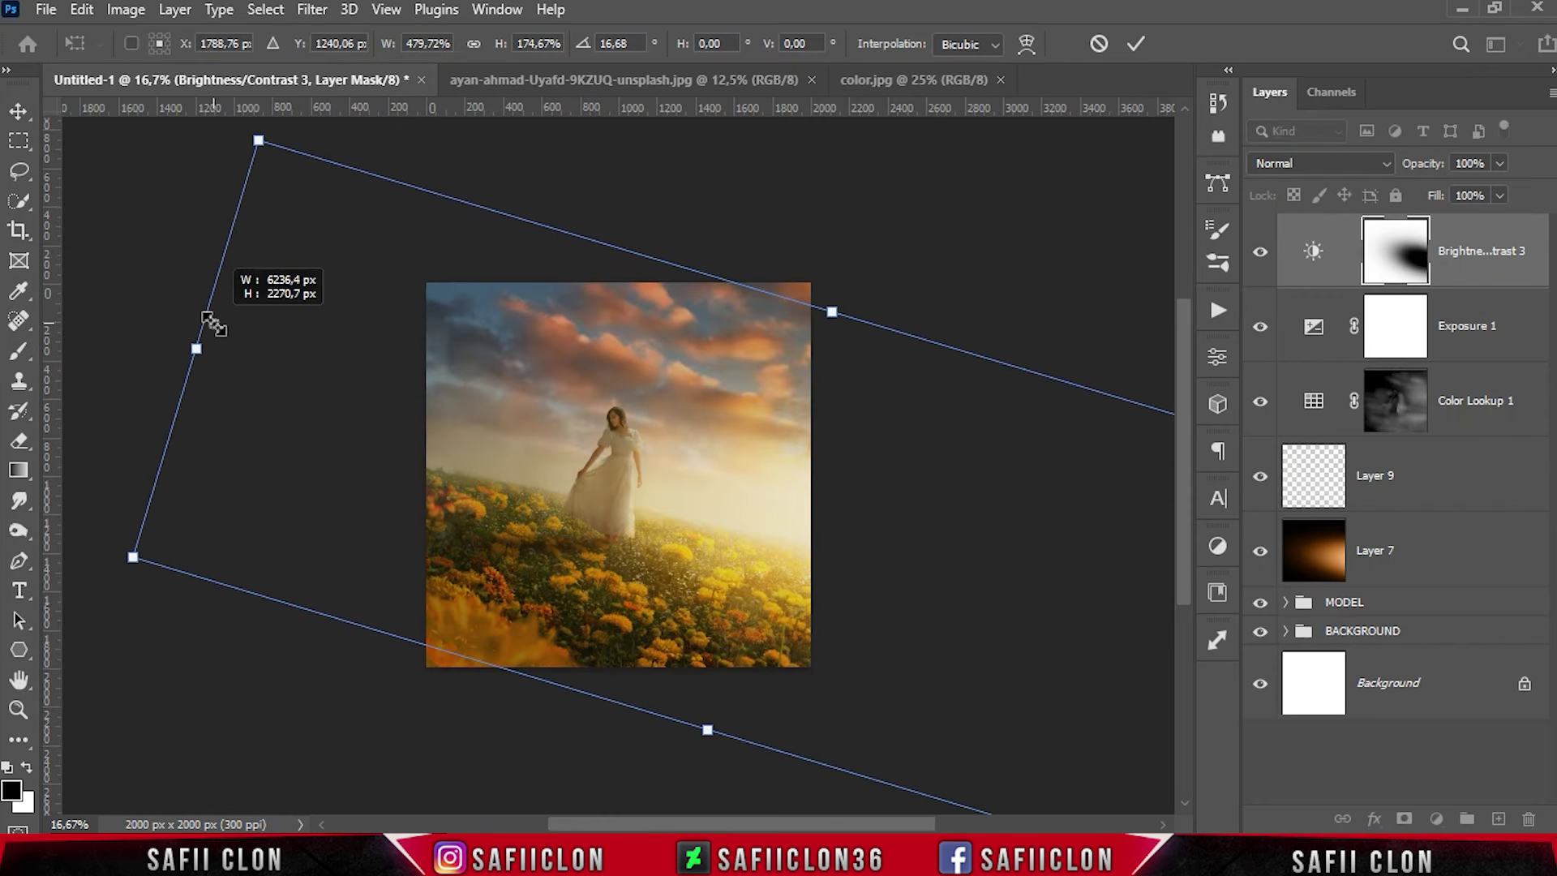
left_click_drag(213, 324, 966, 522)
mouse_move(879, 302)
left_mouse_down()
mouse_move(866, 133)
mouse_move(852, 150)
left_mouse_up()
left_click_drag(821, 540, 817, 574)
left_click(1151, 37)
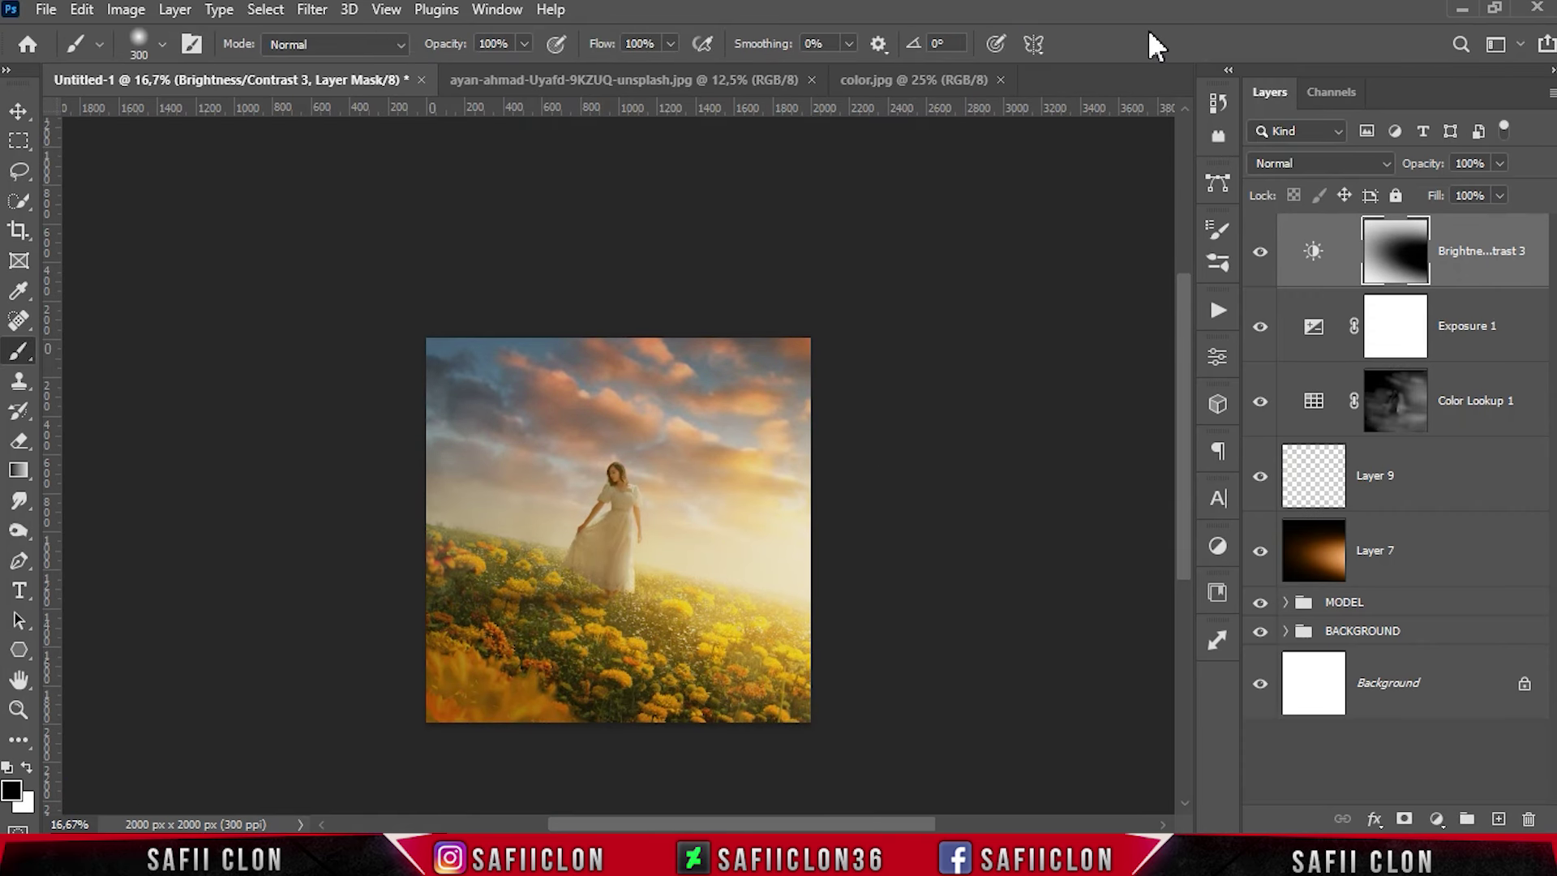
Step: Compare the image with and without Brightness/Contrast 3 and select that layer
left_click(1261, 253)
left_click(1261, 253)
left_click(1261, 253)
left_click(1486, 248)
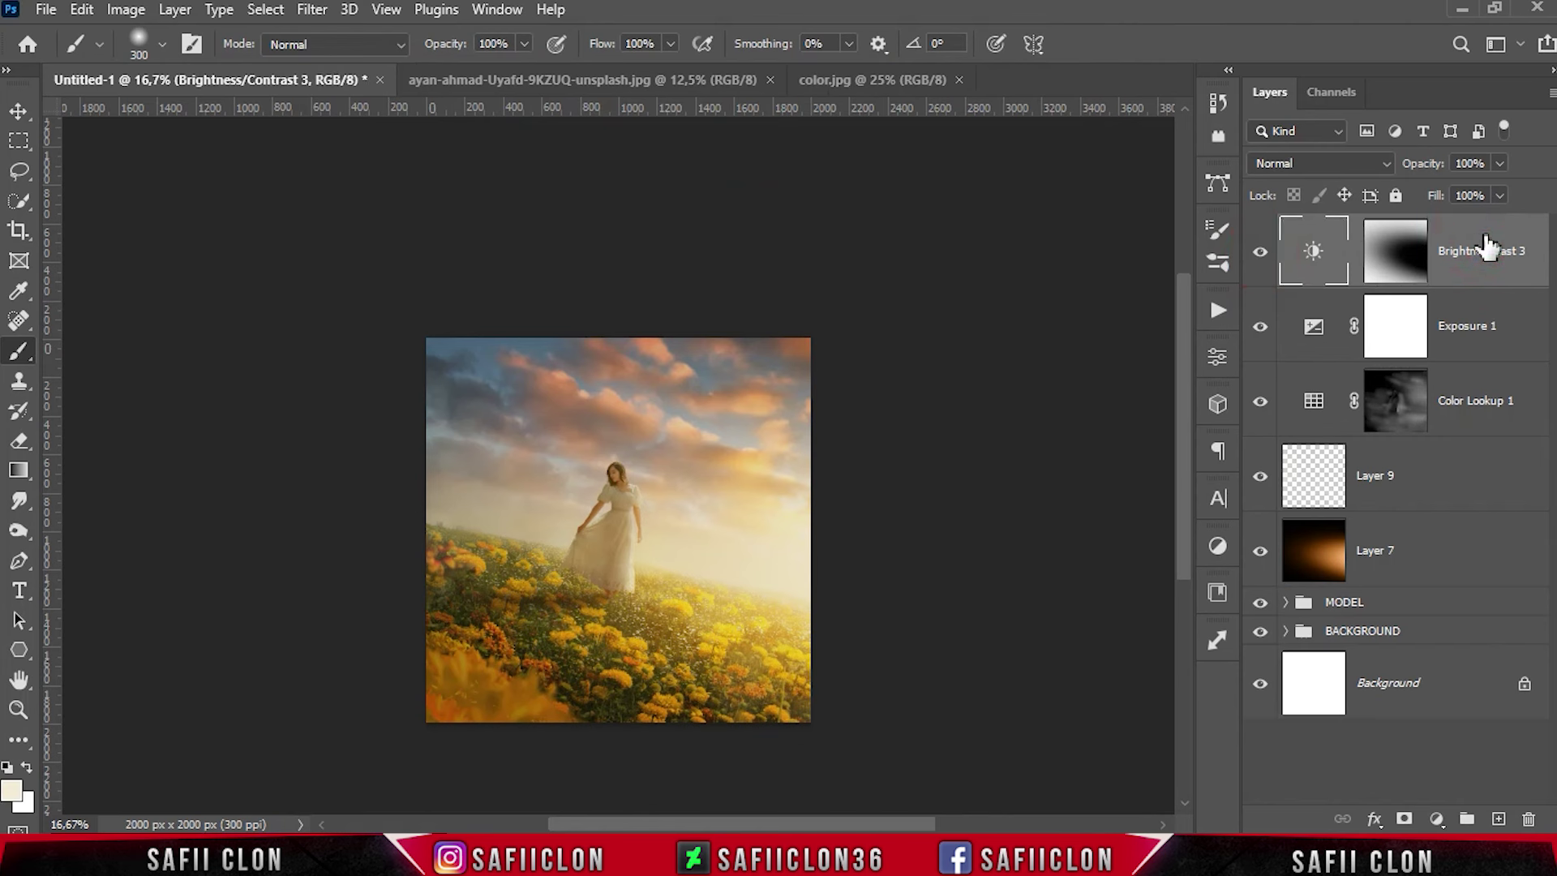
Step: Stamp all visible layers into a new Layer 10 and convert it to a smart object
key("ctrl+shift+alt+e")
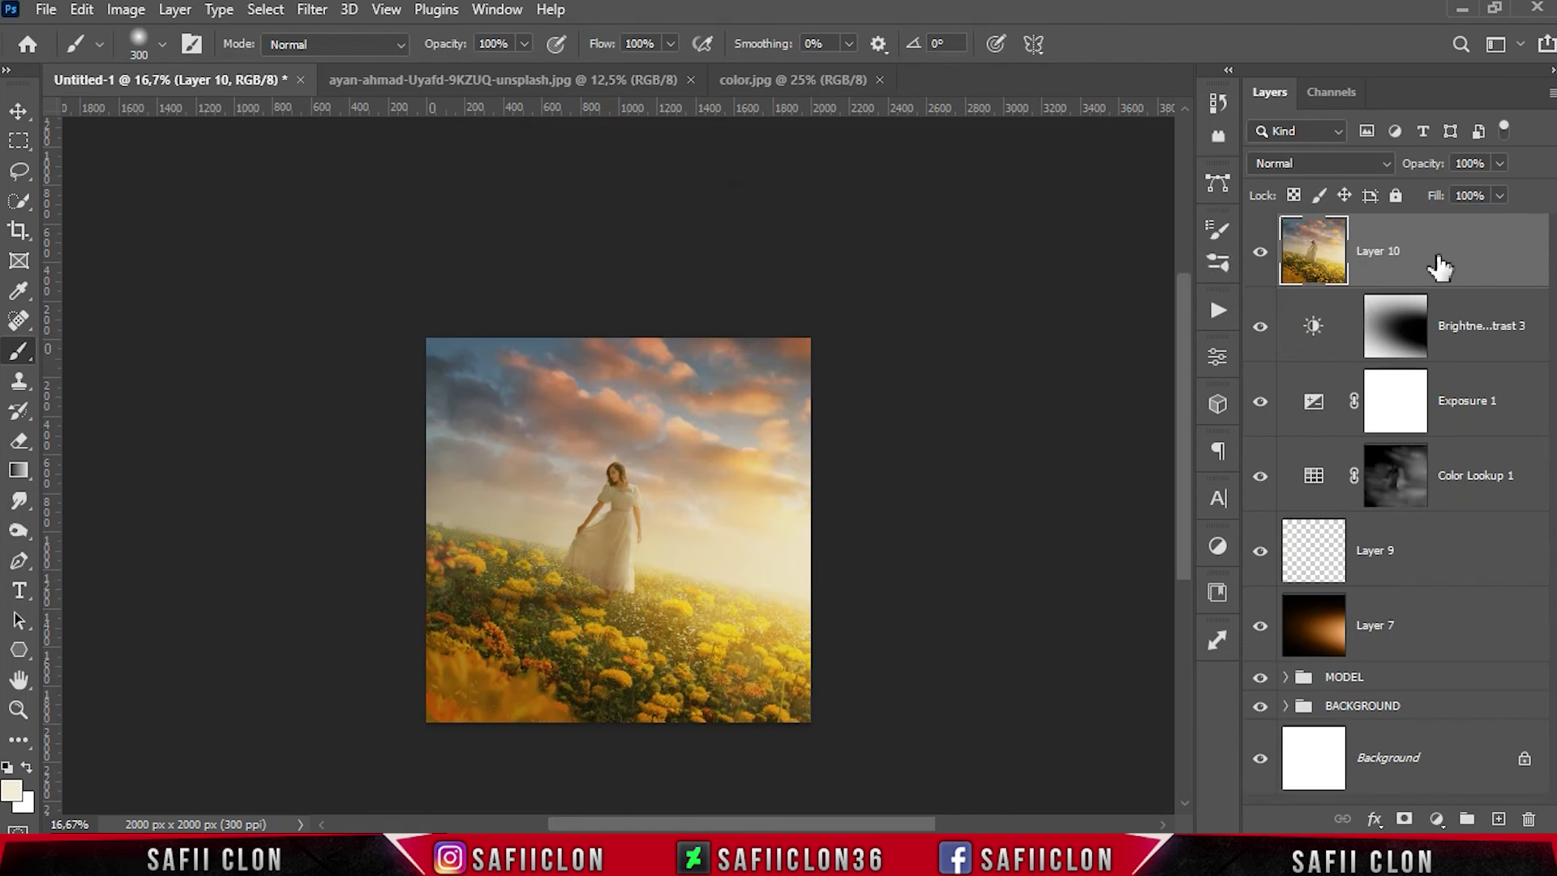
right_click(1435, 251)
left_click(1219, 316)
Step: In the Camera Raw Filter, raise contrast to +8 and clarity slightly, and pull whites to −43
left_click(313, 9)
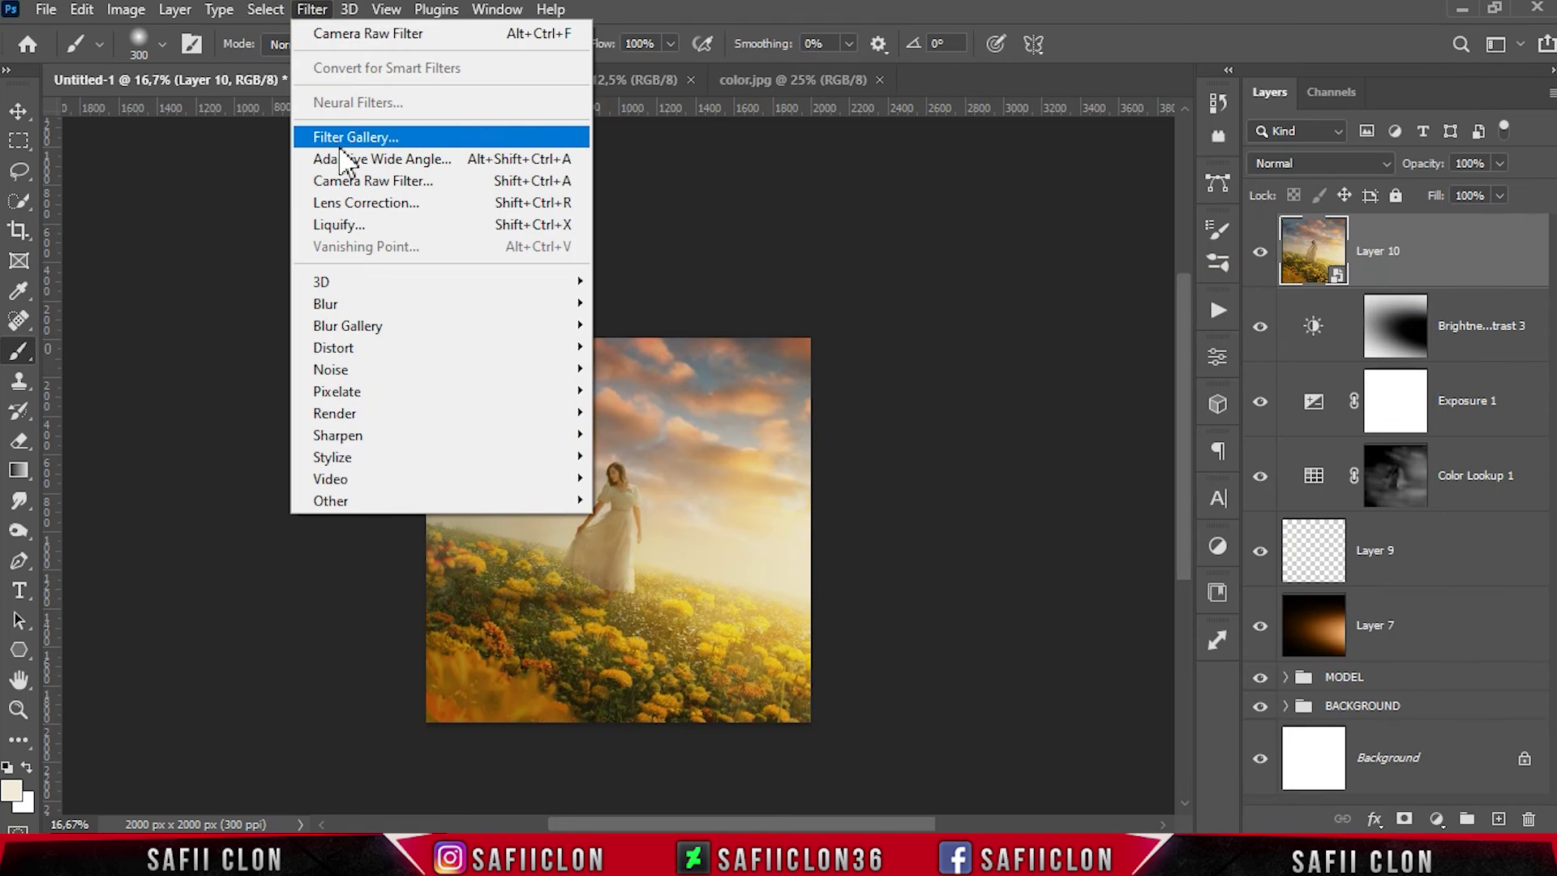
left_click(399, 182)
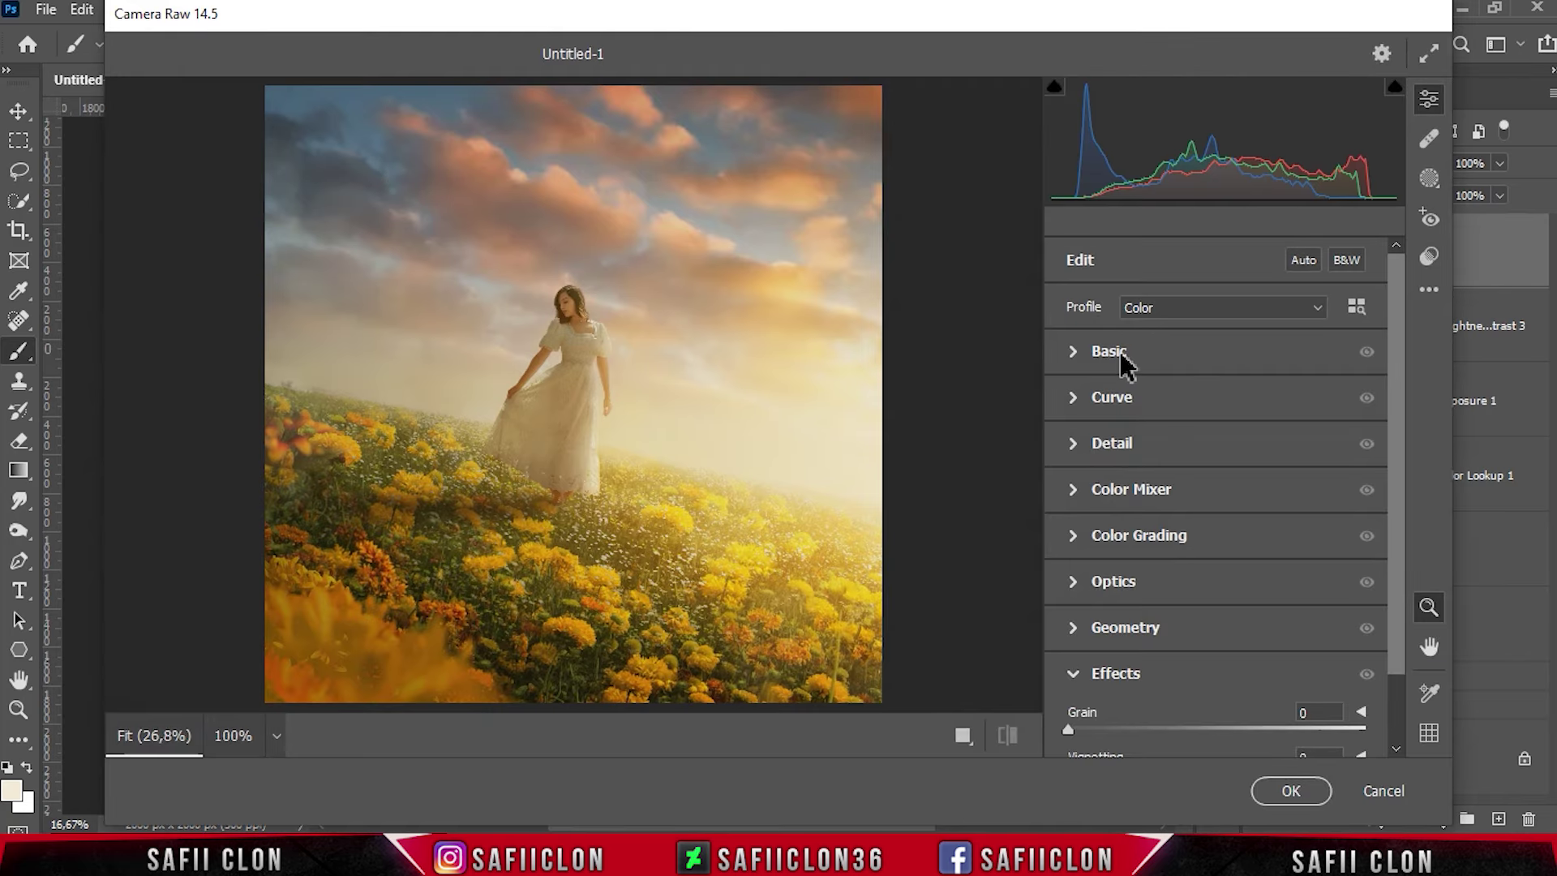
left_click(1119, 354)
left_click_drag(1221, 473, 1228, 476)
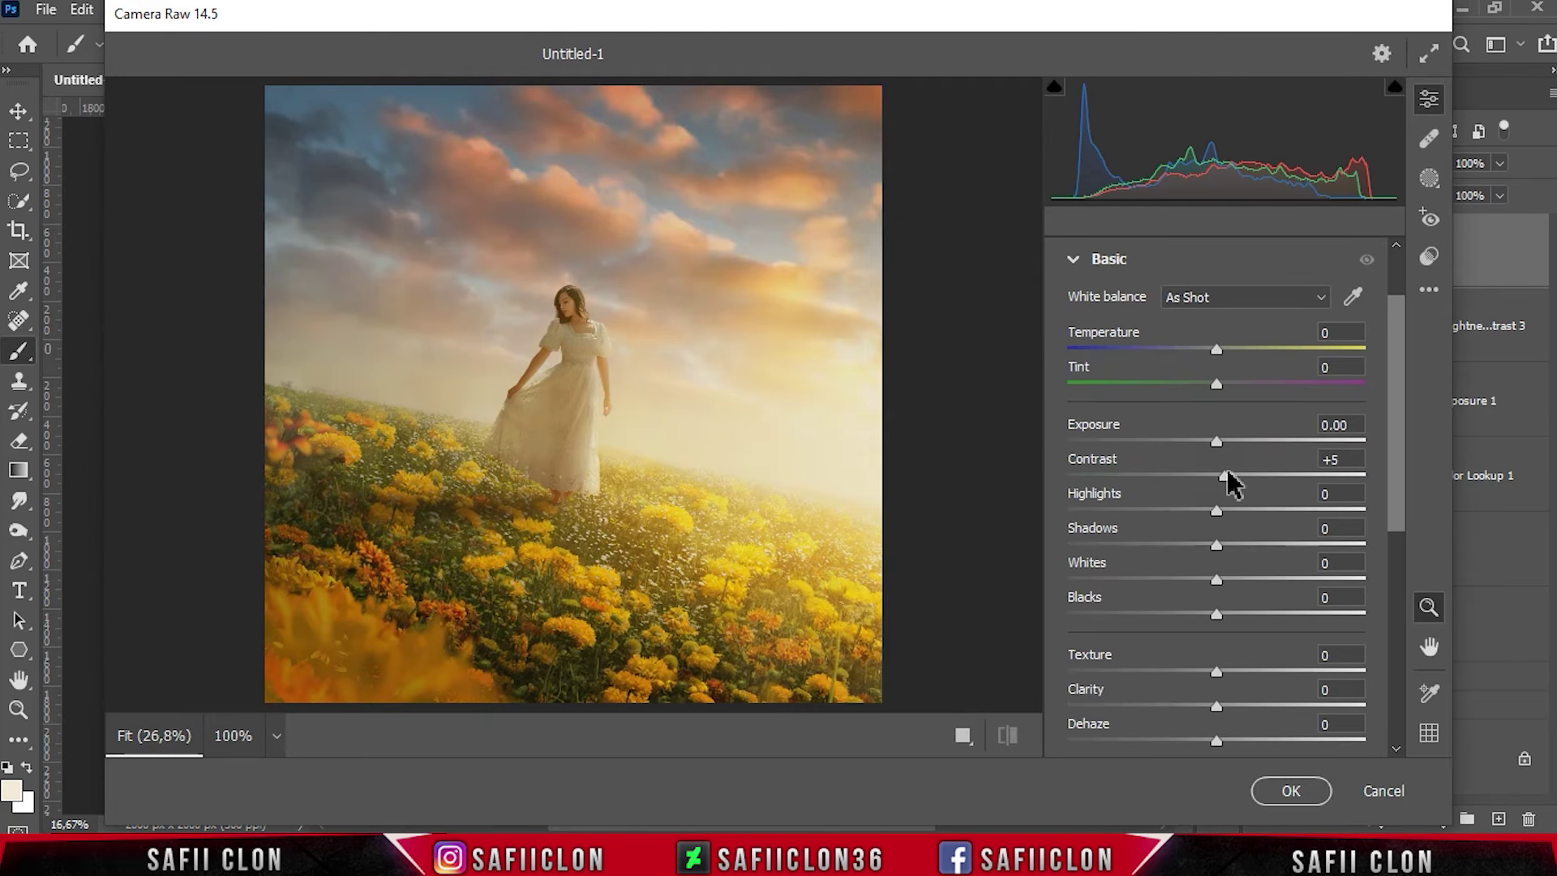
mouse_move(1215, 583)
left_mouse_down()
mouse_move(1155, 580)
mouse_move(1203, 618)
left_mouse_up()
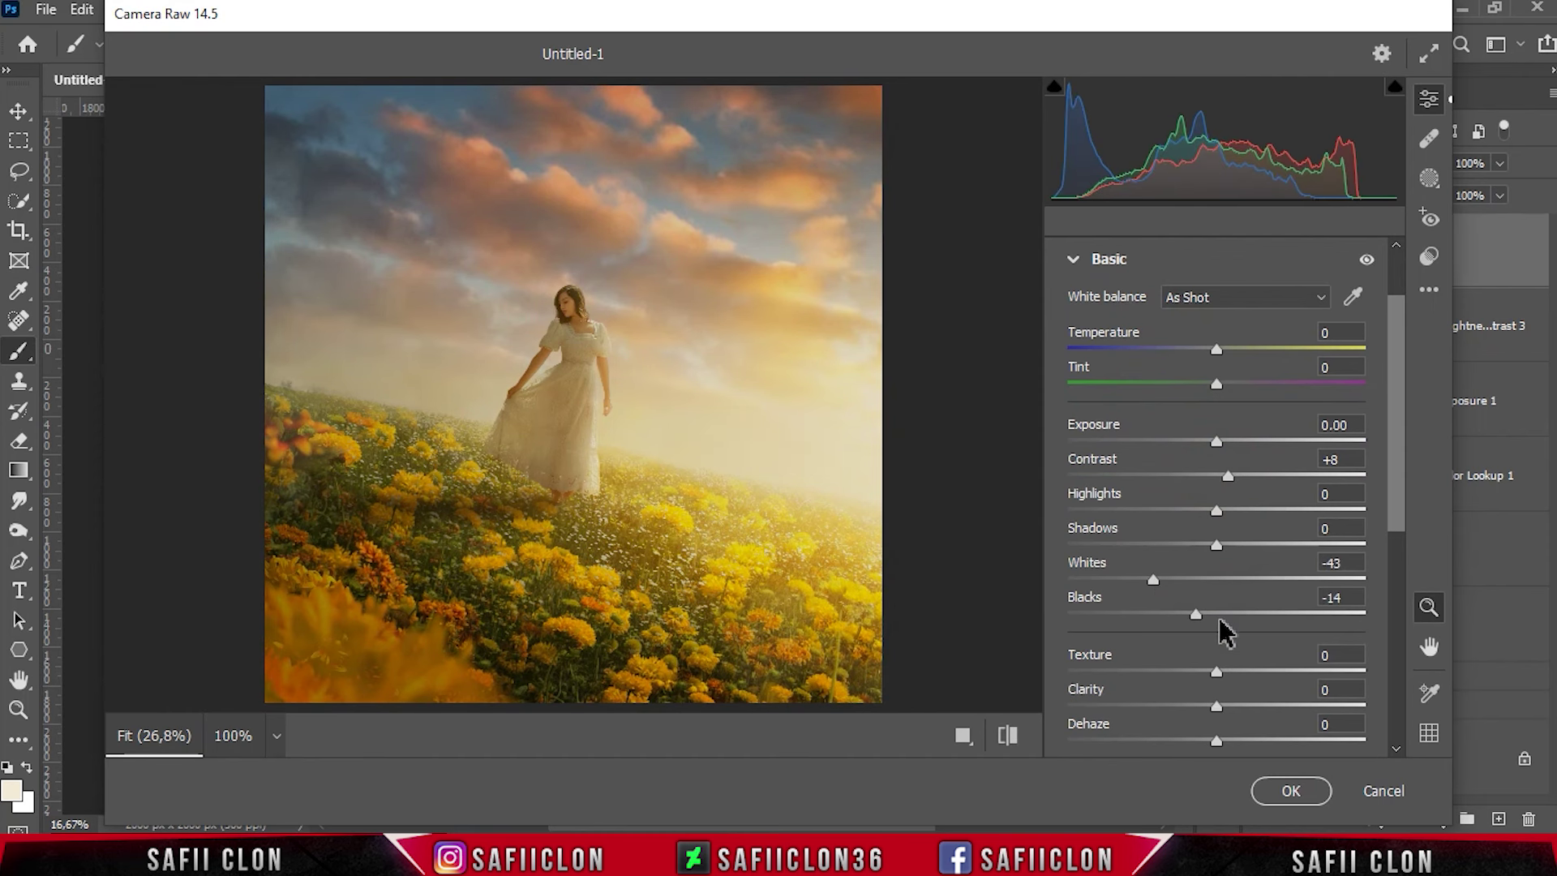
left_click_drag(1393, 497, 1393, 568)
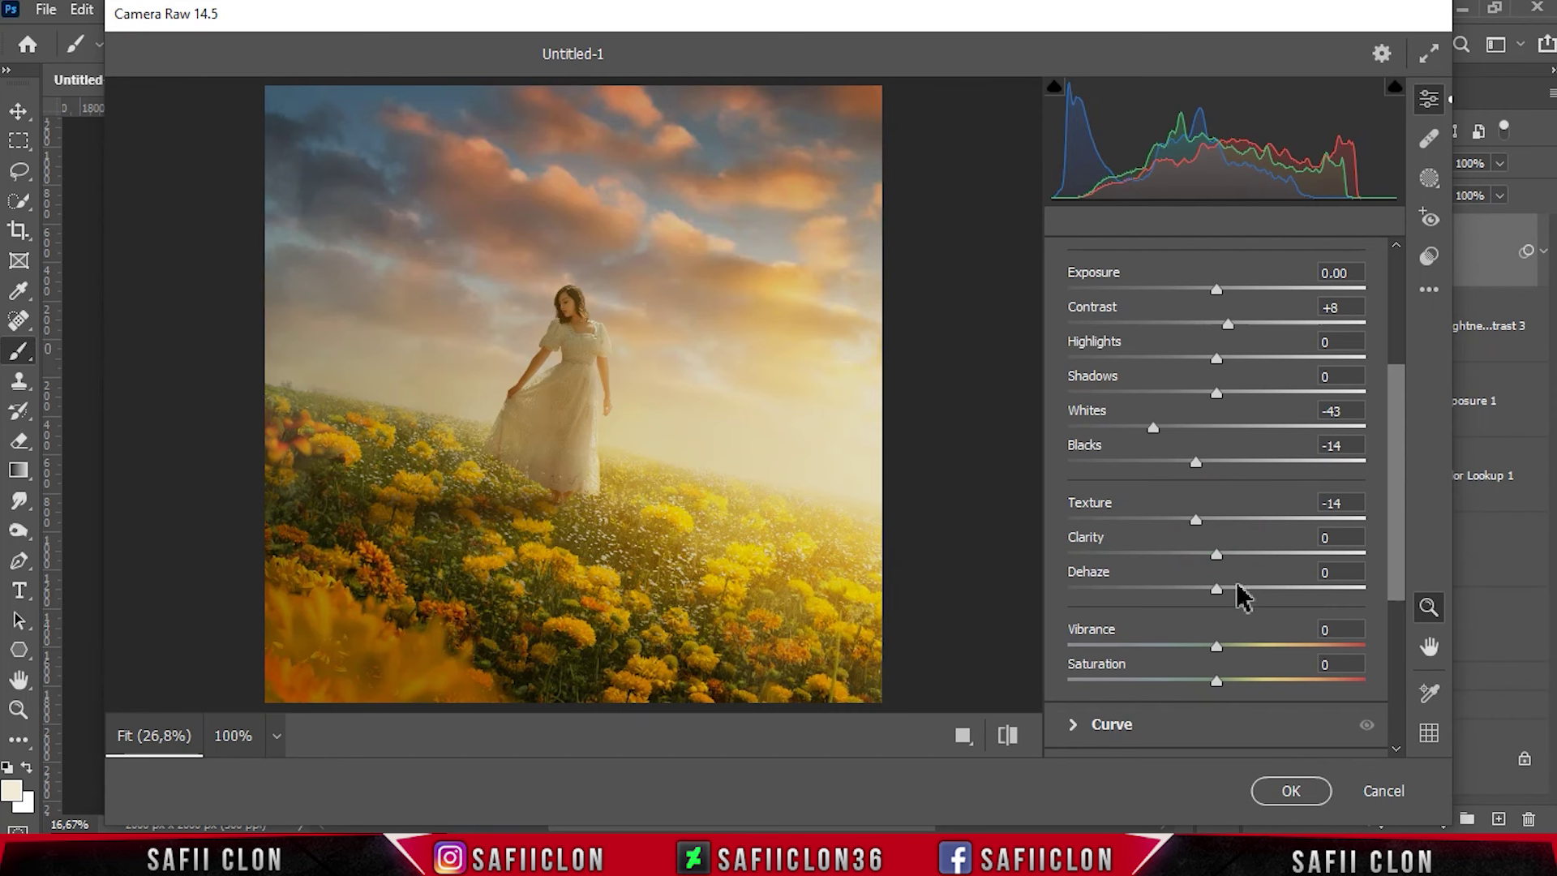
left_click_drag(1232, 555, 1245, 556)
left_click_drag(1387, 519, 1390, 629)
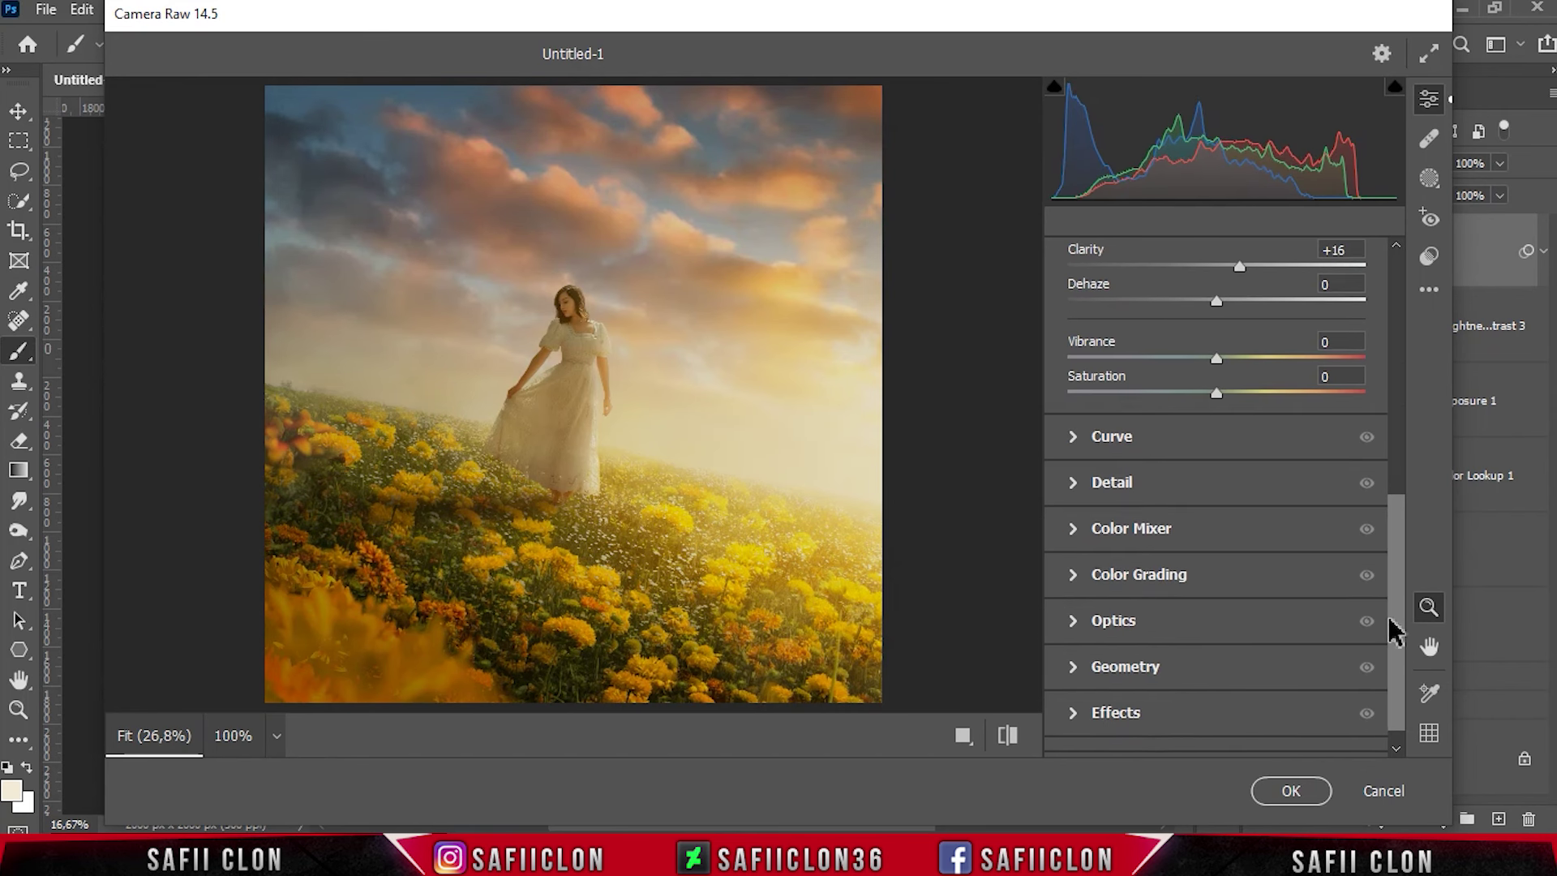
Step: Desaturate the greens to −47 in the Color Mixer
left_click(1145, 523)
left_click(1139, 386)
left_click_drag(1217, 547, 1178, 545)
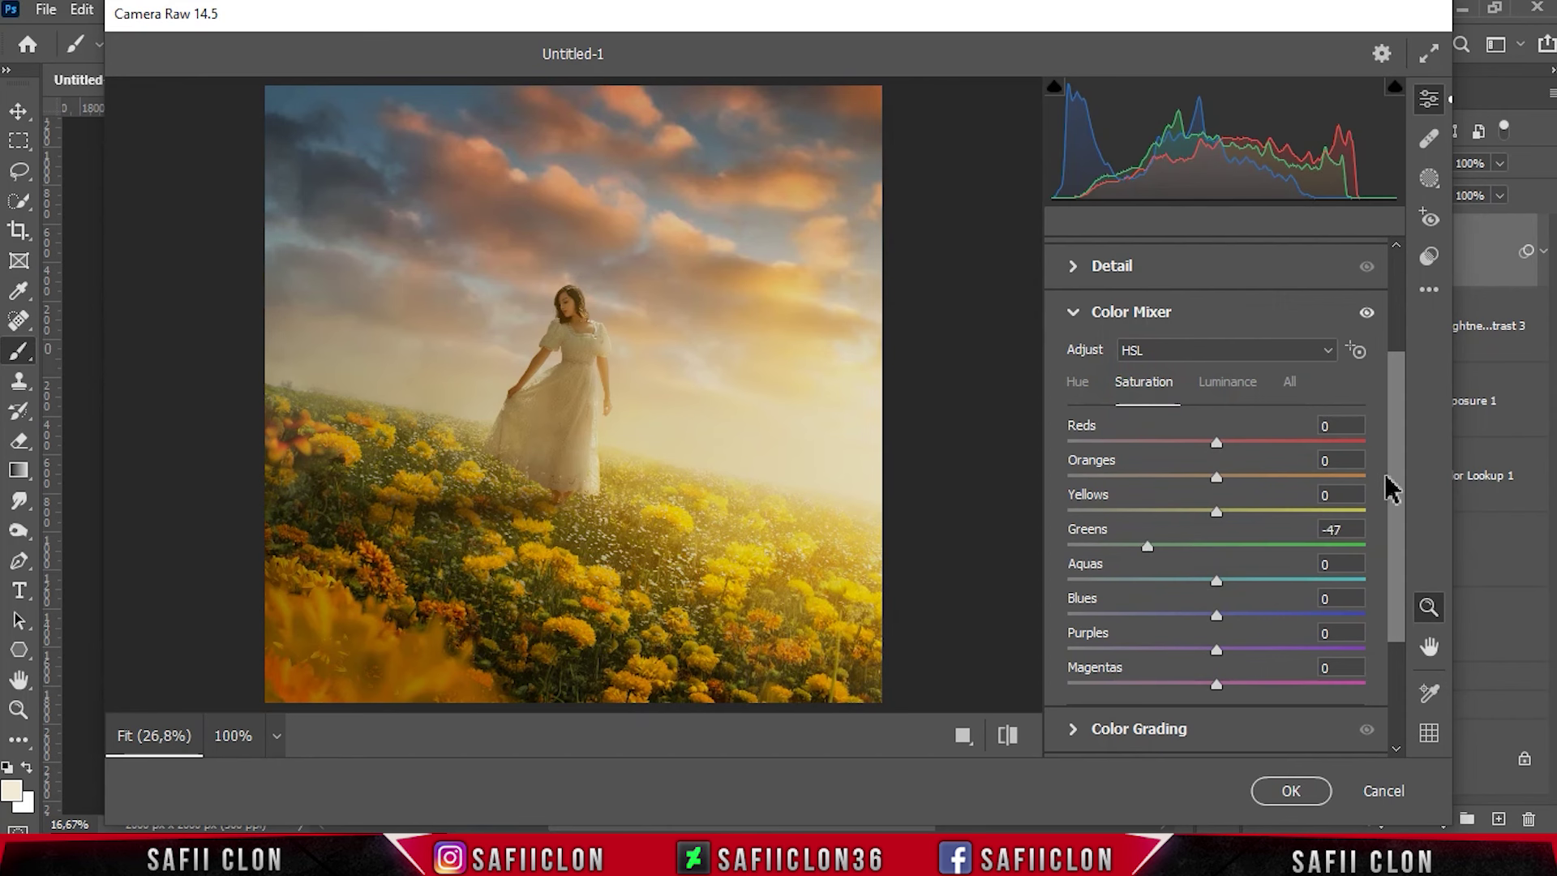
left_click_drag(1390, 487, 1406, 582)
Step: Grade the shadows warm with hue 36 and saturation 17
left_click(1142, 558)
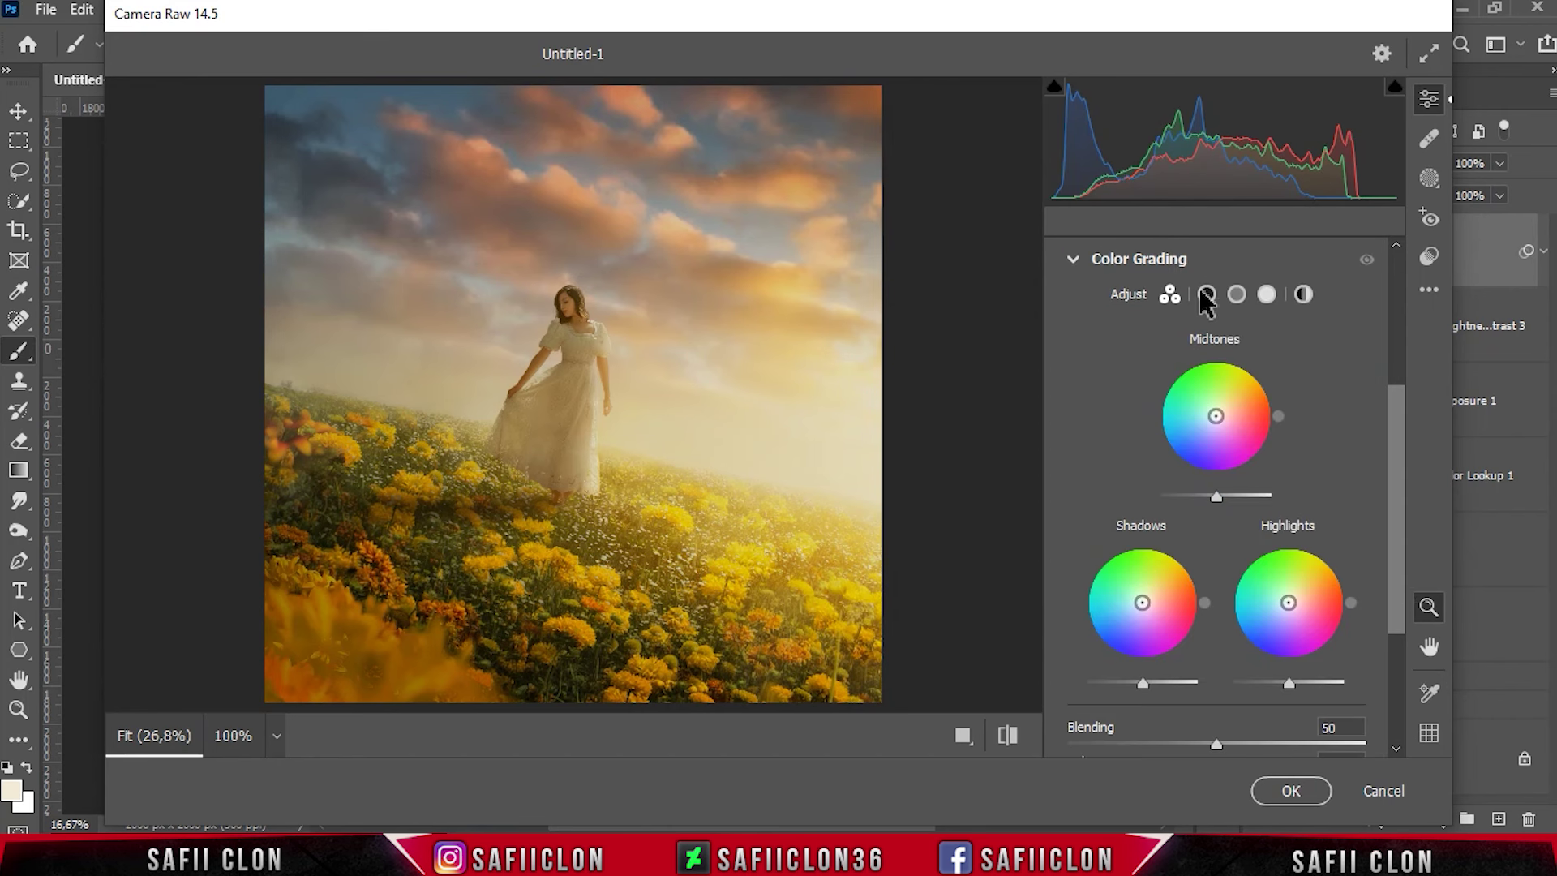
left_click(1207, 294)
left_click(1077, 613)
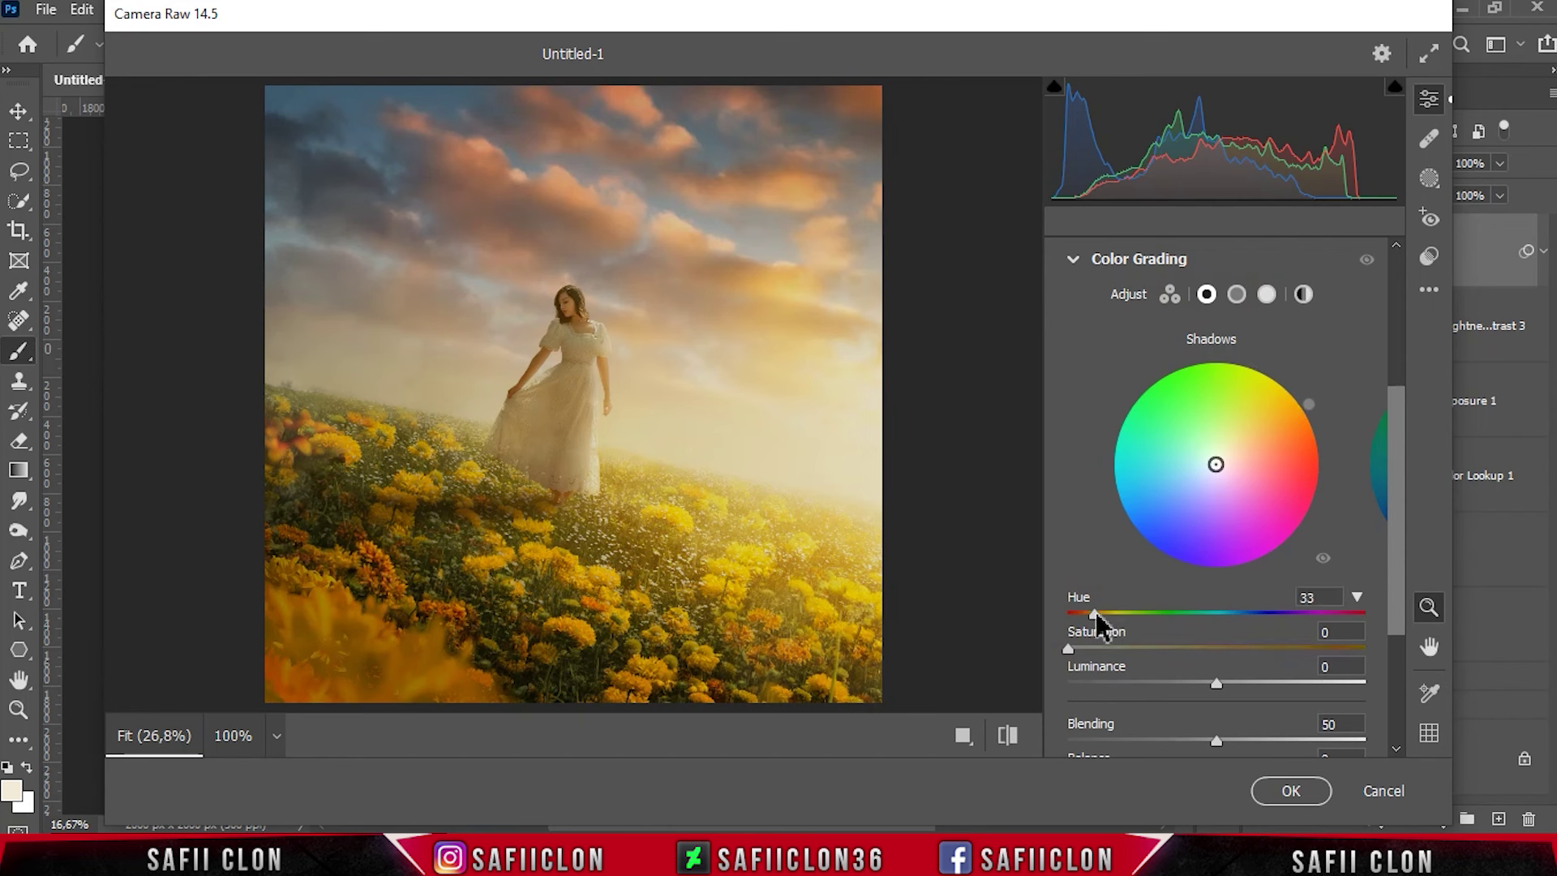
left_click_drag(1076, 650, 1120, 650)
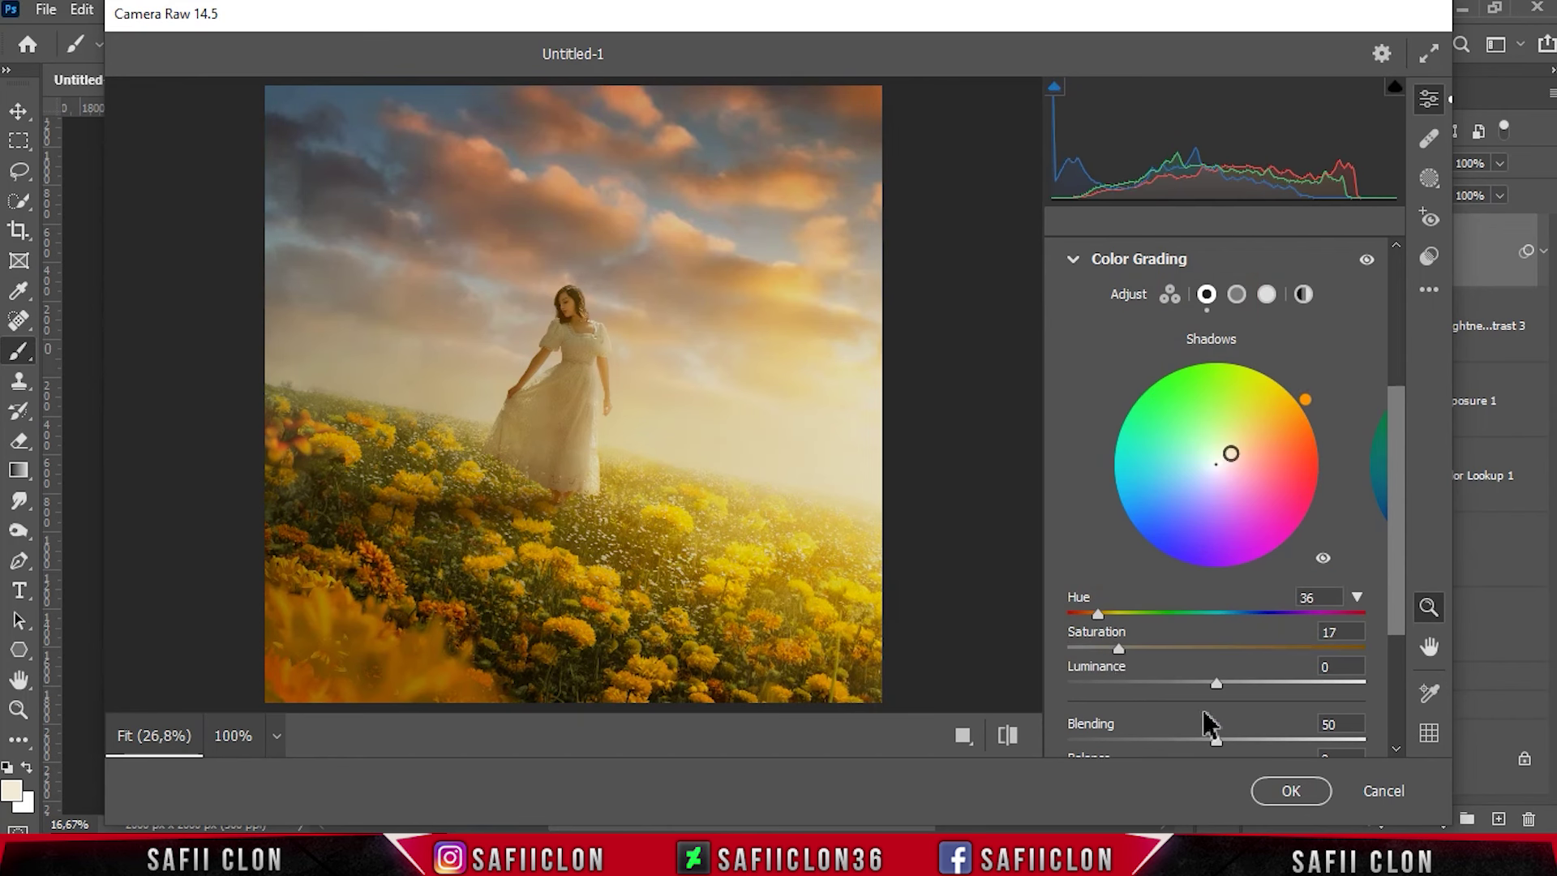
left_click_drag(1217, 681, 1213, 682)
Step: Add grain 22 and a slight −5 vignette
scroll(1363, 617, "down", 2)
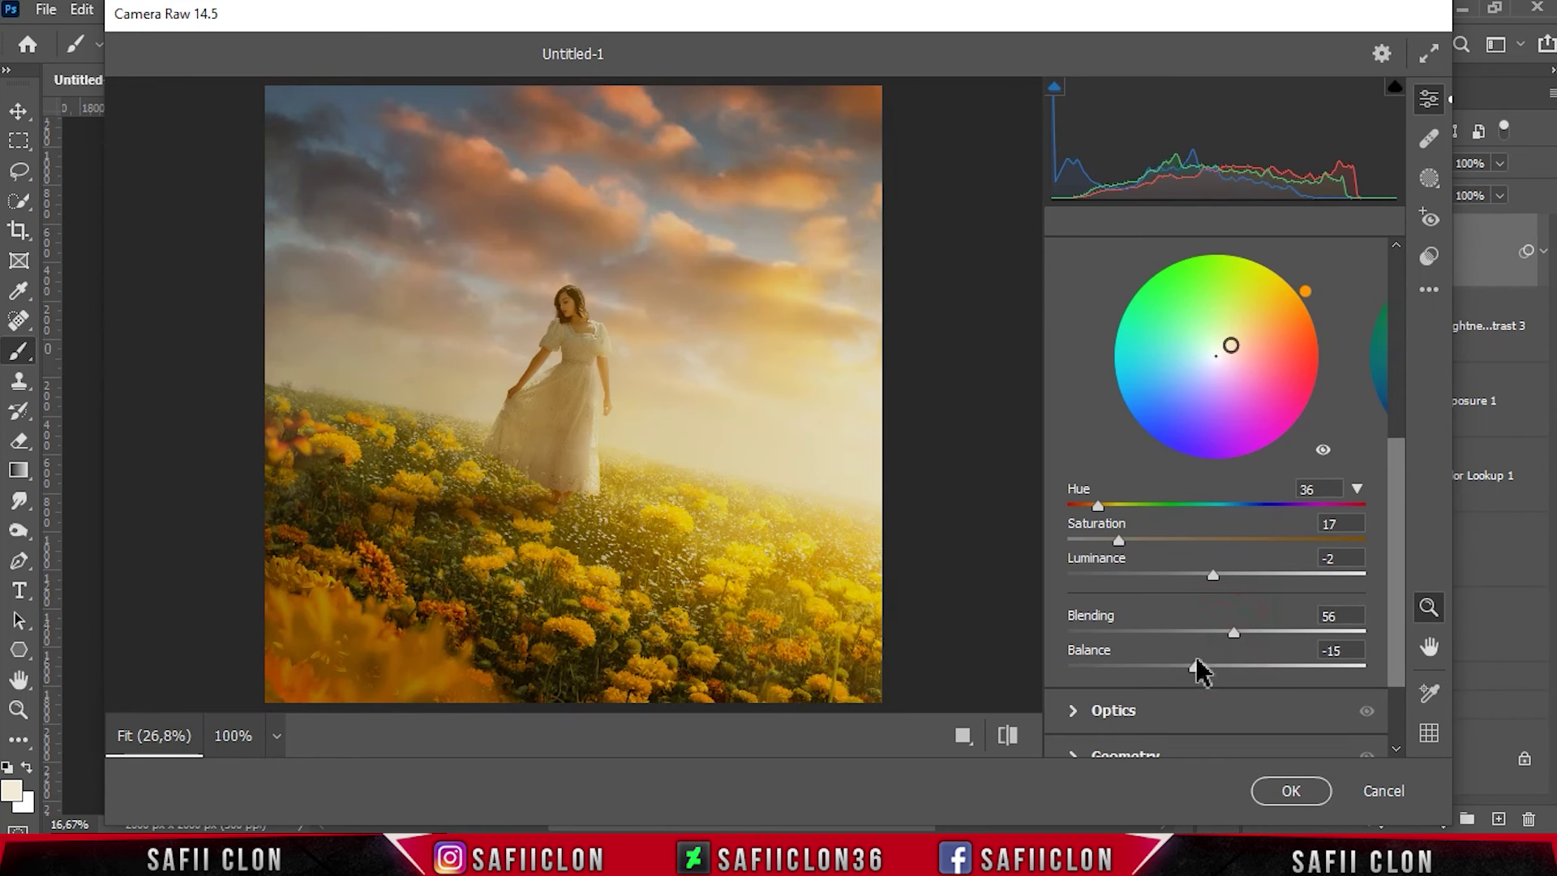
scroll(1399, 657, "down", 2)
scroll(1257, 673, "down", 2)
left_click(1129, 690)
left_click_drag(1115, 647, 1135, 645)
left_click_drag(1216, 690, 1210, 690)
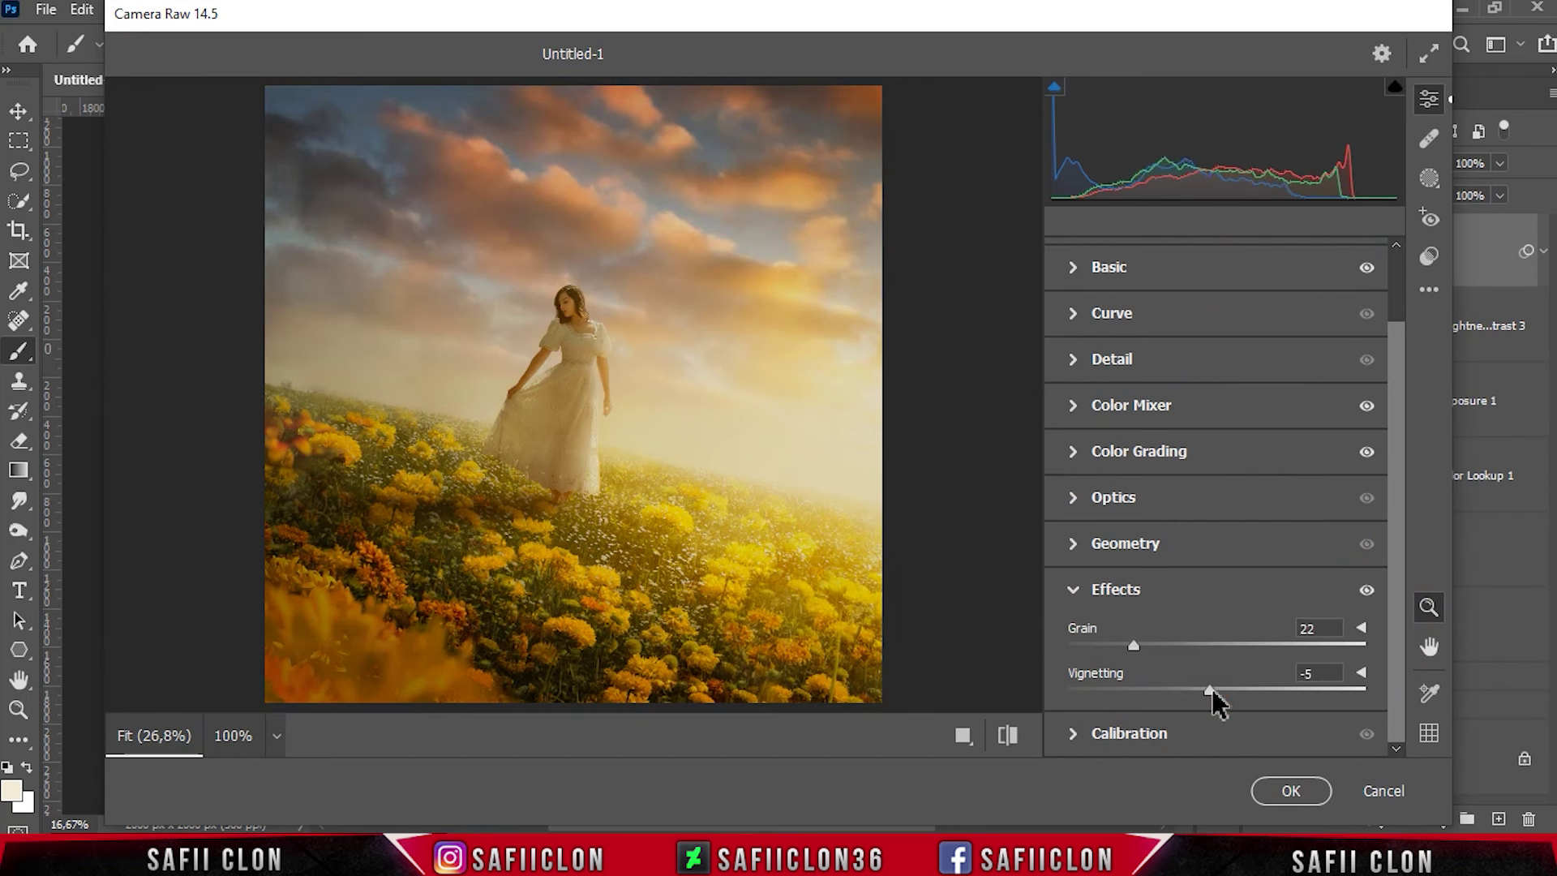
left_click(1429, 180)
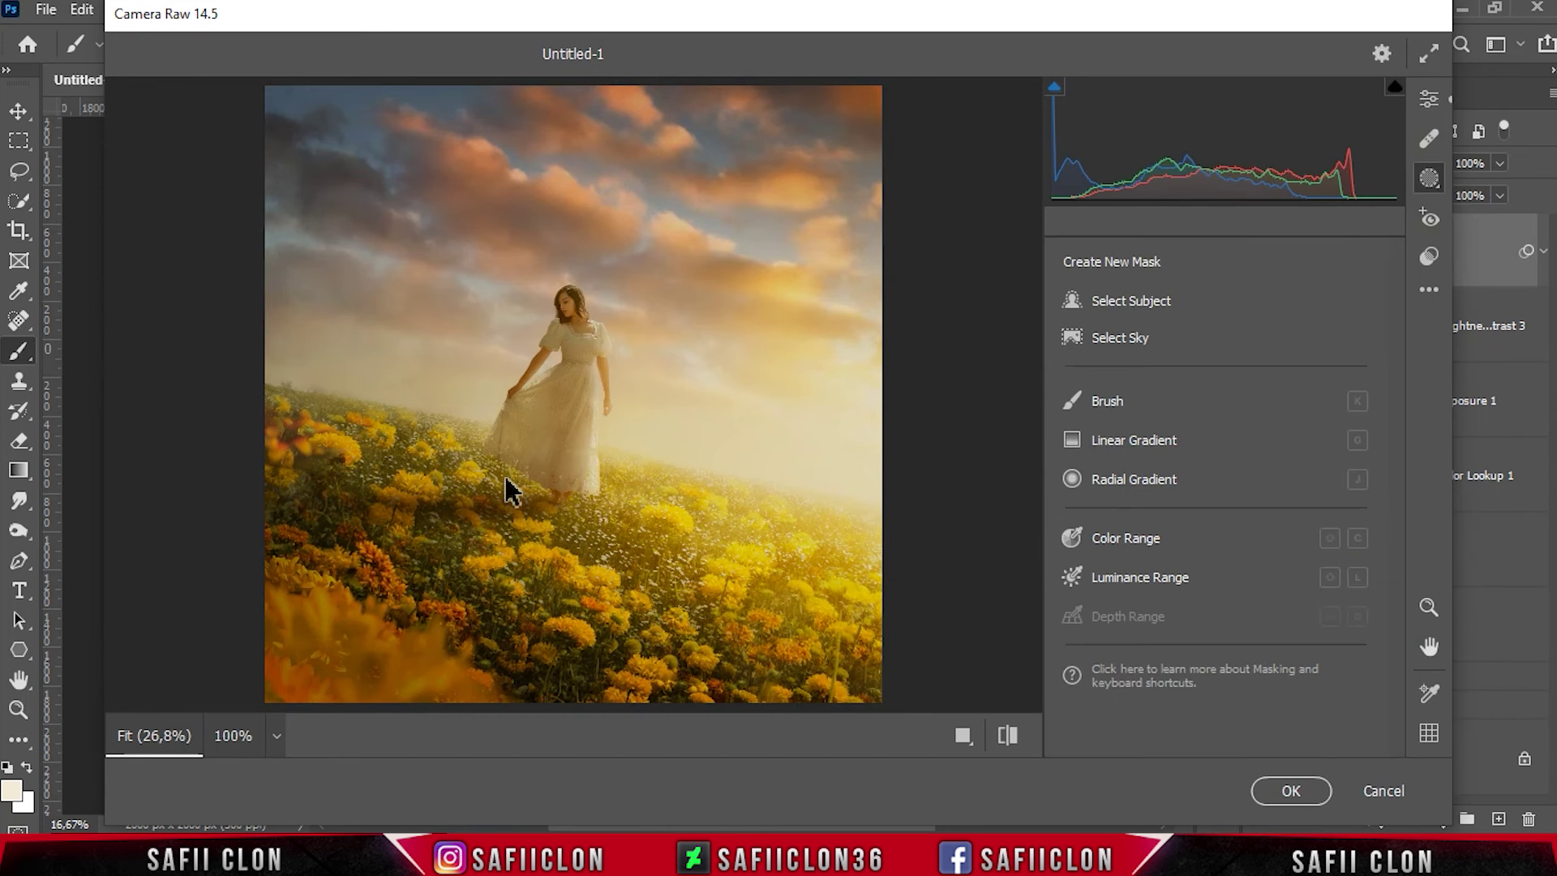
Step: Add a Radial Gradient mask around the woman and reshape its ellipse taller and wider
left_click(1134, 483)
mouse_move(614, 392)
left_mouse_down()
mouse_move(907, 442)
mouse_move(681, 584)
mouse_move(966, 525)
mouse_move(432, 372)
left_mouse_up()
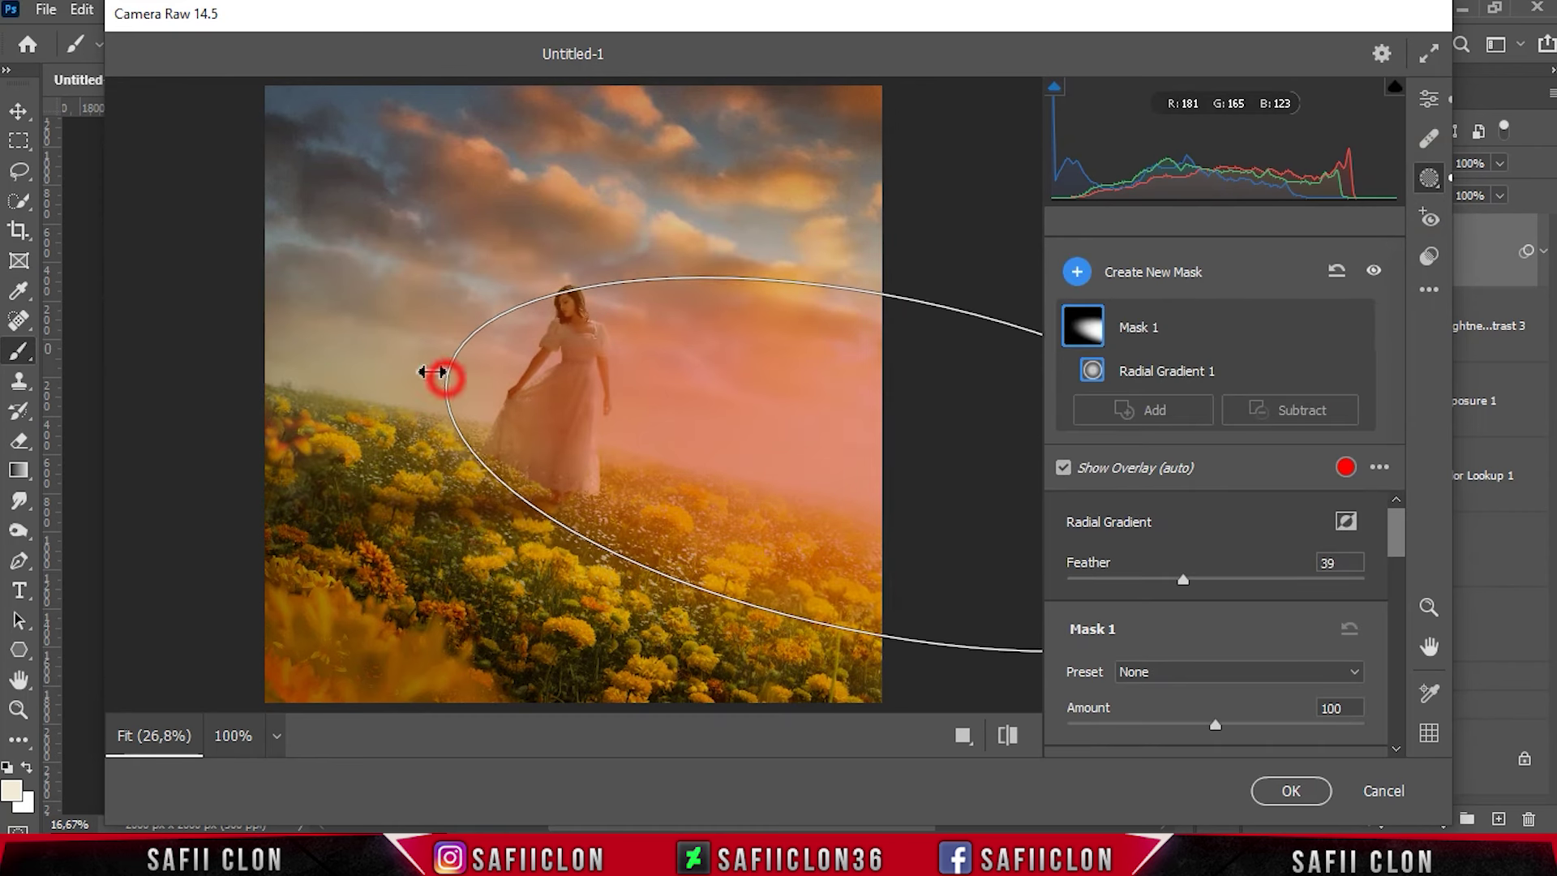
left_click_drag(914, 300, 924, 267)
left_click_drag(441, 369, 390, 363)
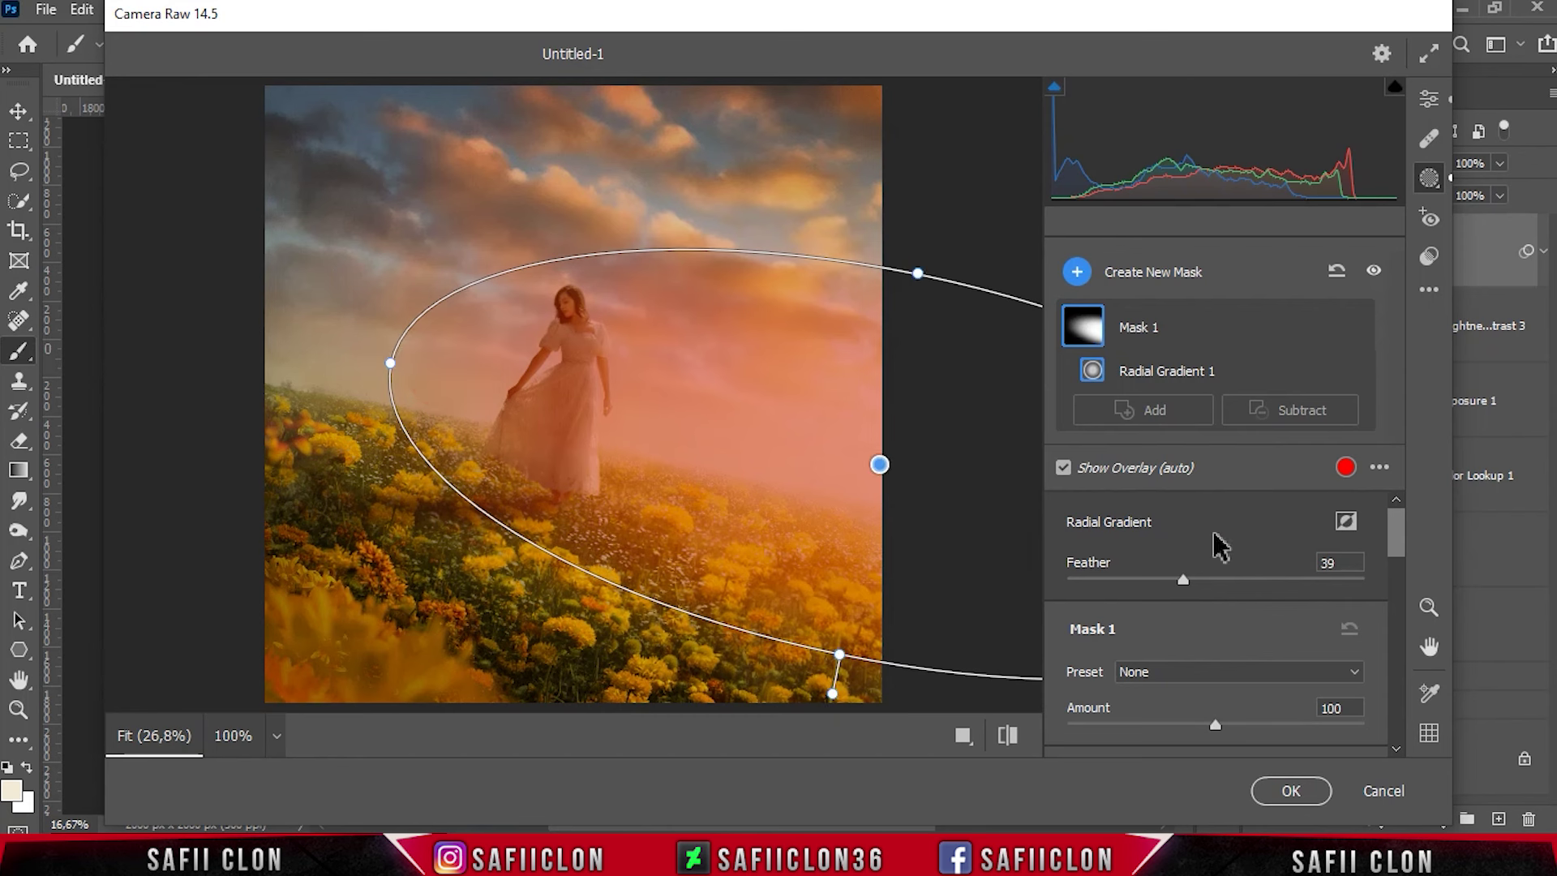
scroll(1226, 590, "down", 3)
scroll(1405, 636, "down", 5)
Step: Raise the mask's Temperature and Exposure to +0.30, then enlarge and shift the ellipse upward
mouse_move(1219, 591)
left_mouse_down()
mouse_move(1283, 590)
mouse_move(1252, 636)
left_mouse_up()
left_click_drag(1396, 624, 1396, 578)
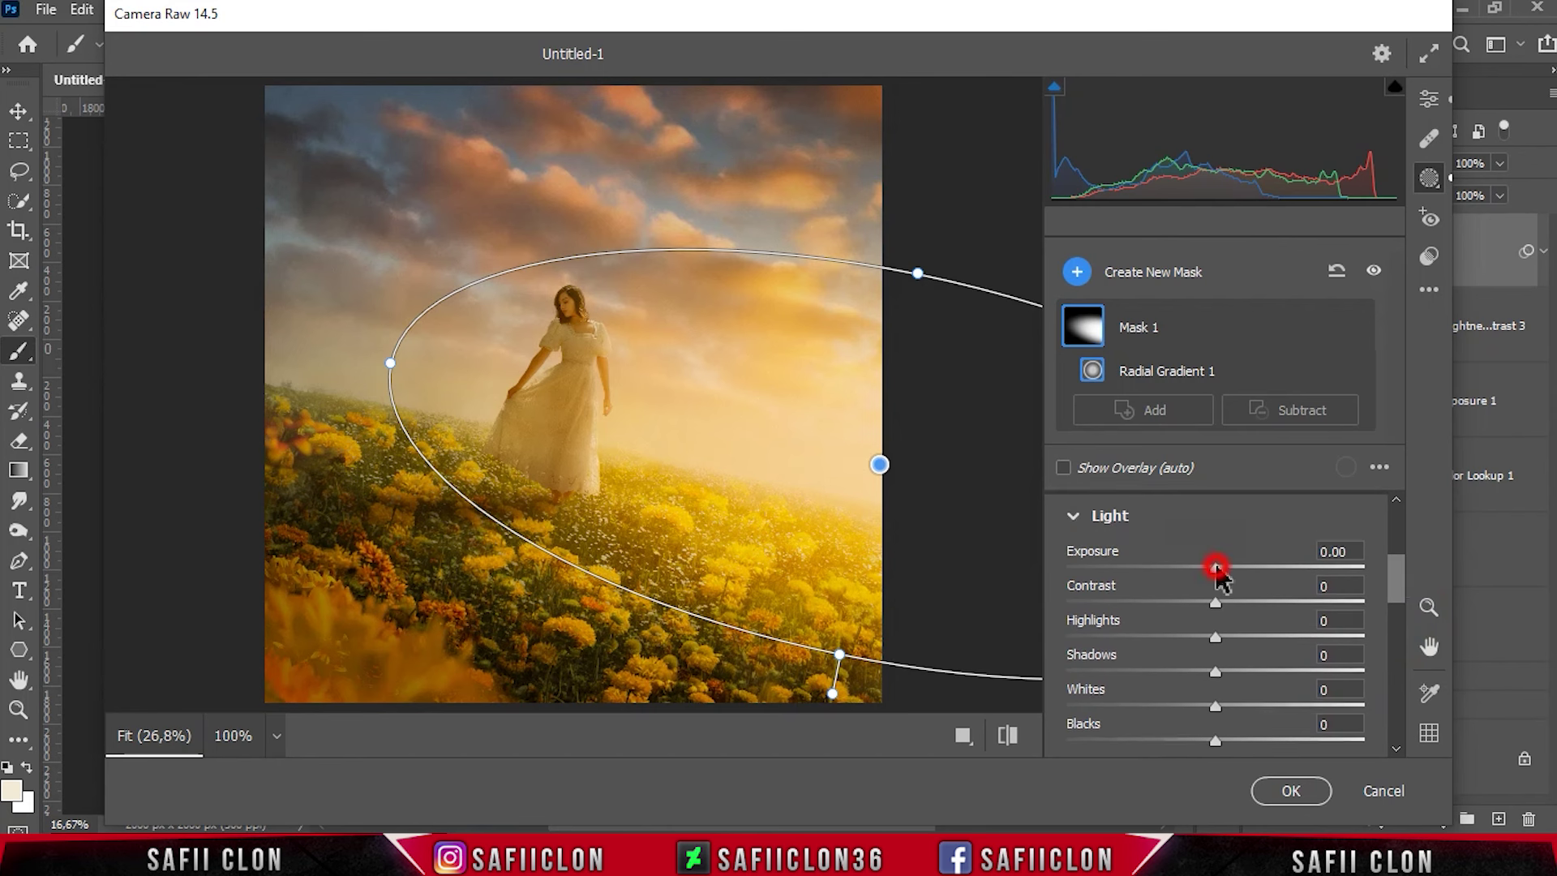
left_click_drag(1217, 567, 1232, 566)
left_click_drag(925, 271, 924, 245)
left_click_drag(929, 411, 932, 395)
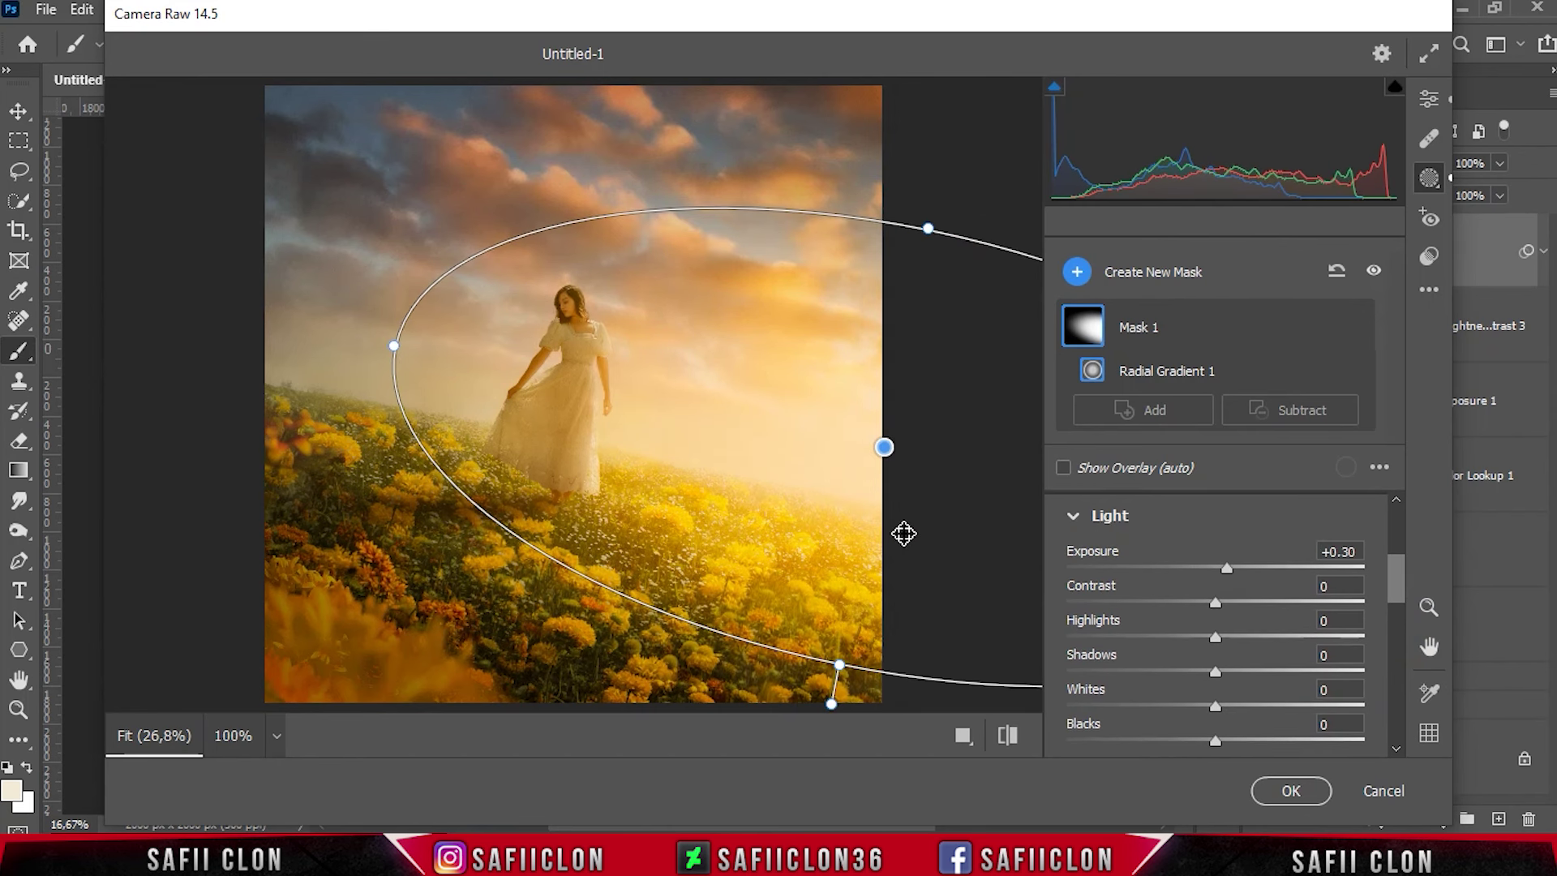
Step: Compare before and after, then apply the Camera Raw Filter to Layer 10
left_click(1429, 99)
left_click(963, 735)
left_click(899, 736)
left_click(1285, 794)
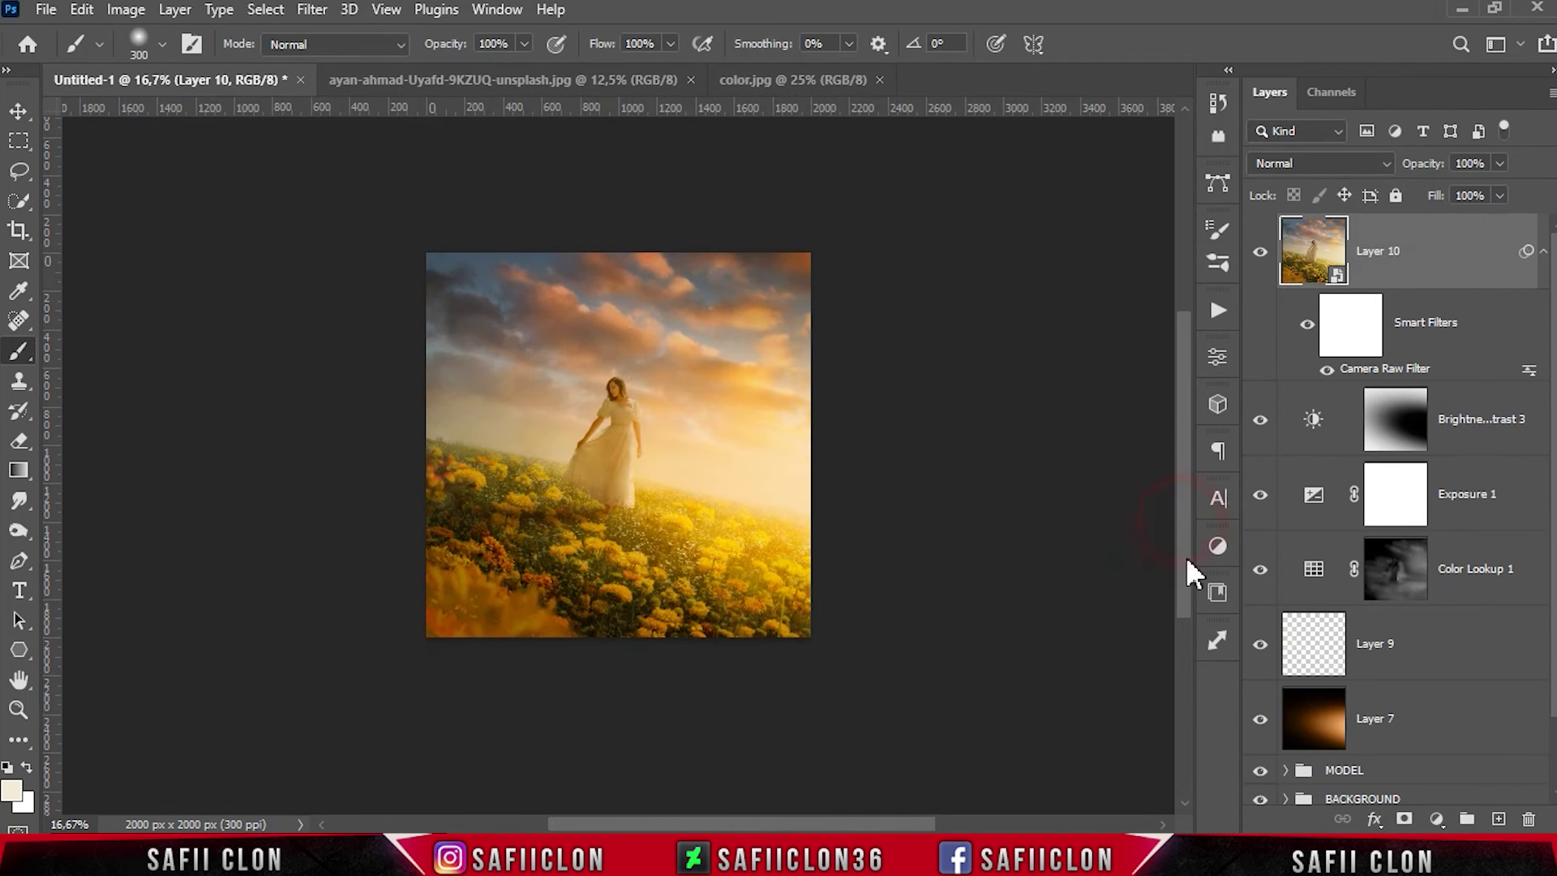
Step: Add a Color Lookup adjustment layer using the EdgyAmber.3DL LUT and toggle it to compare
left_click(1437, 819)
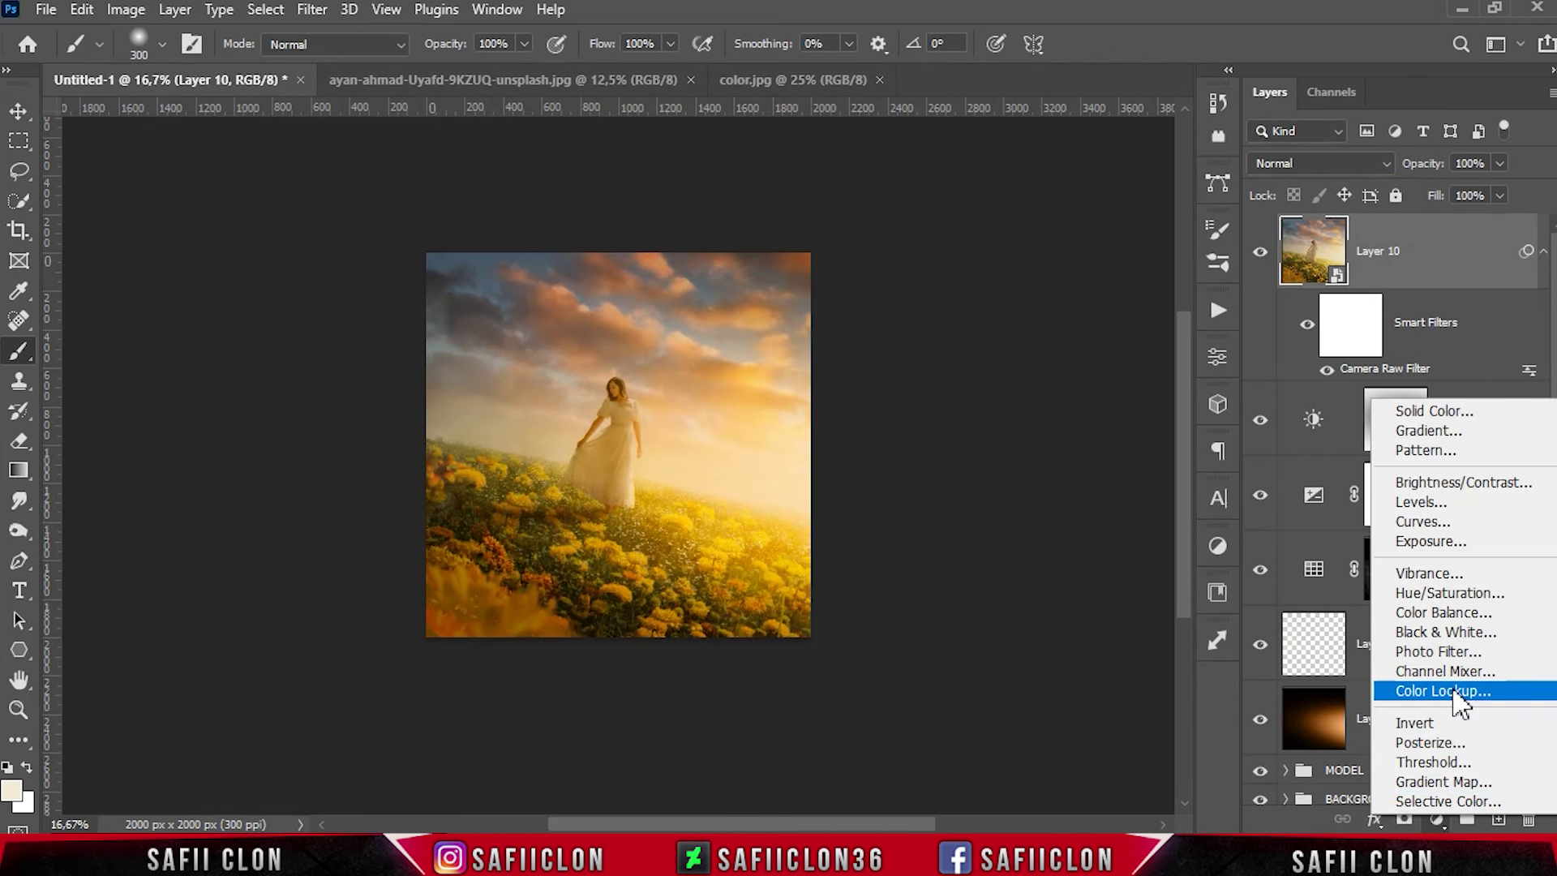
left_click(1455, 692)
left_click(993, 373)
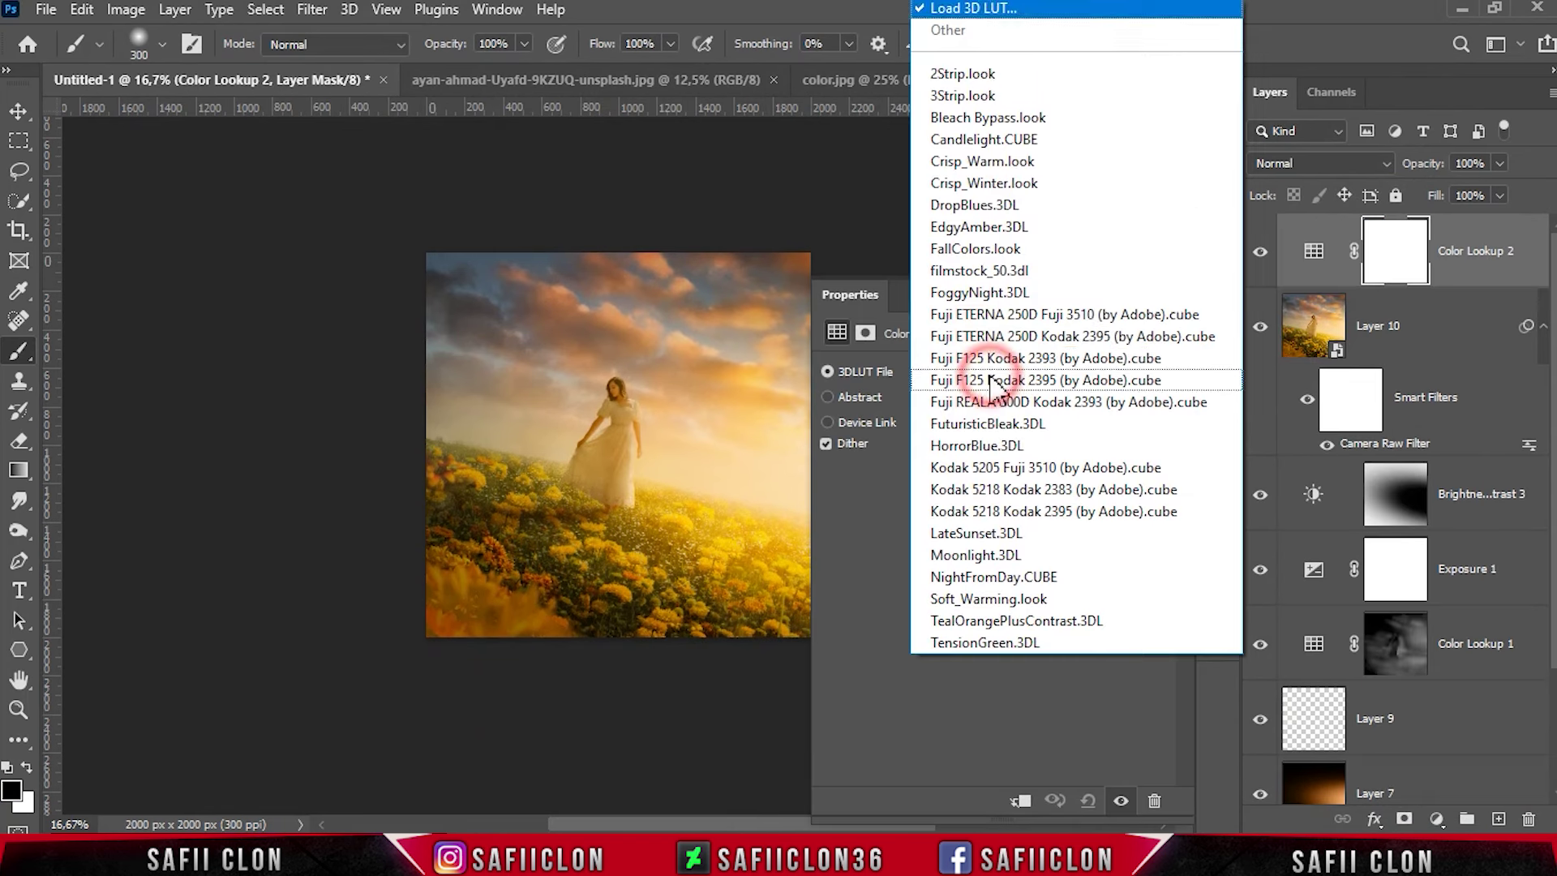
left_click(987, 225)
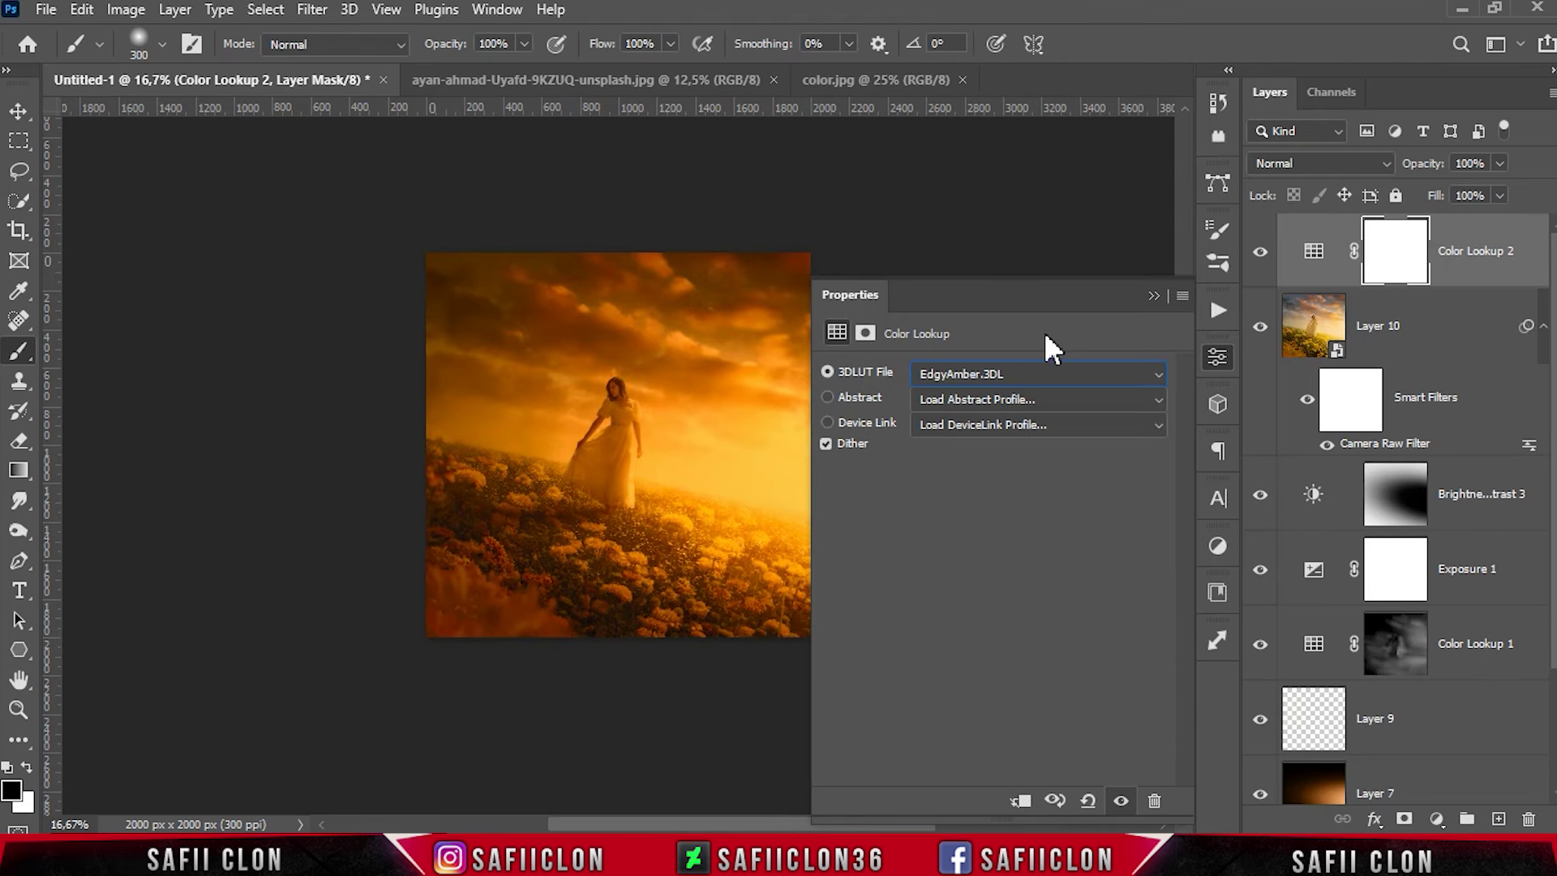
left_click(1151, 295)
left_click(1260, 251)
left_click(1260, 251)
left_click(1260, 252)
Step: Split Color Lookup 2's Blend If sliders to 102/255 and 195/242
right_click(1458, 243)
left_click(1150, 29)
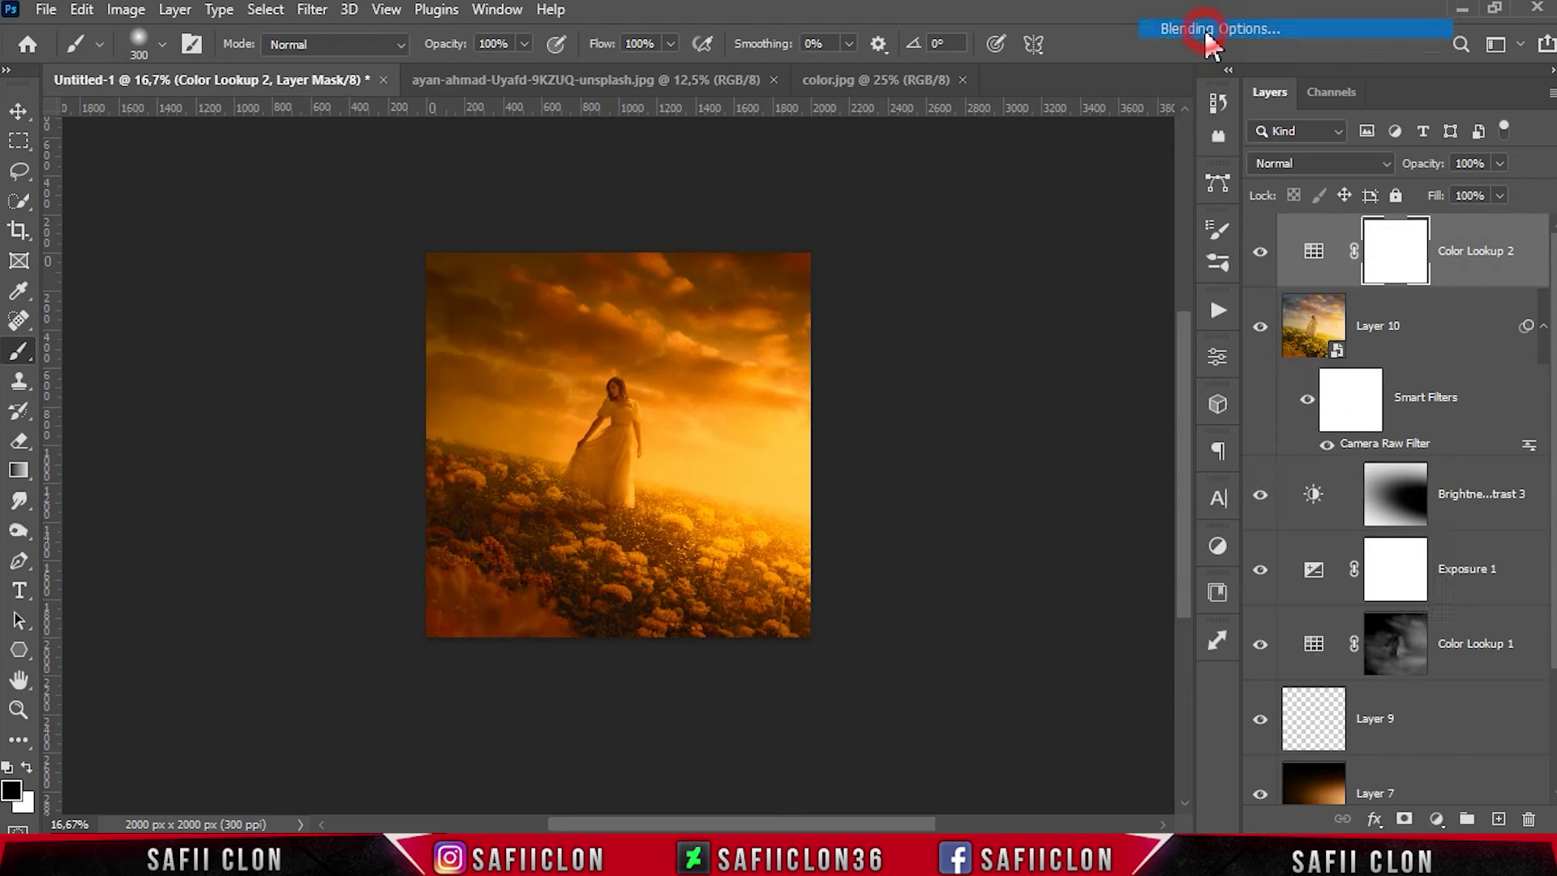
scroll(947, 802, "right", 3)
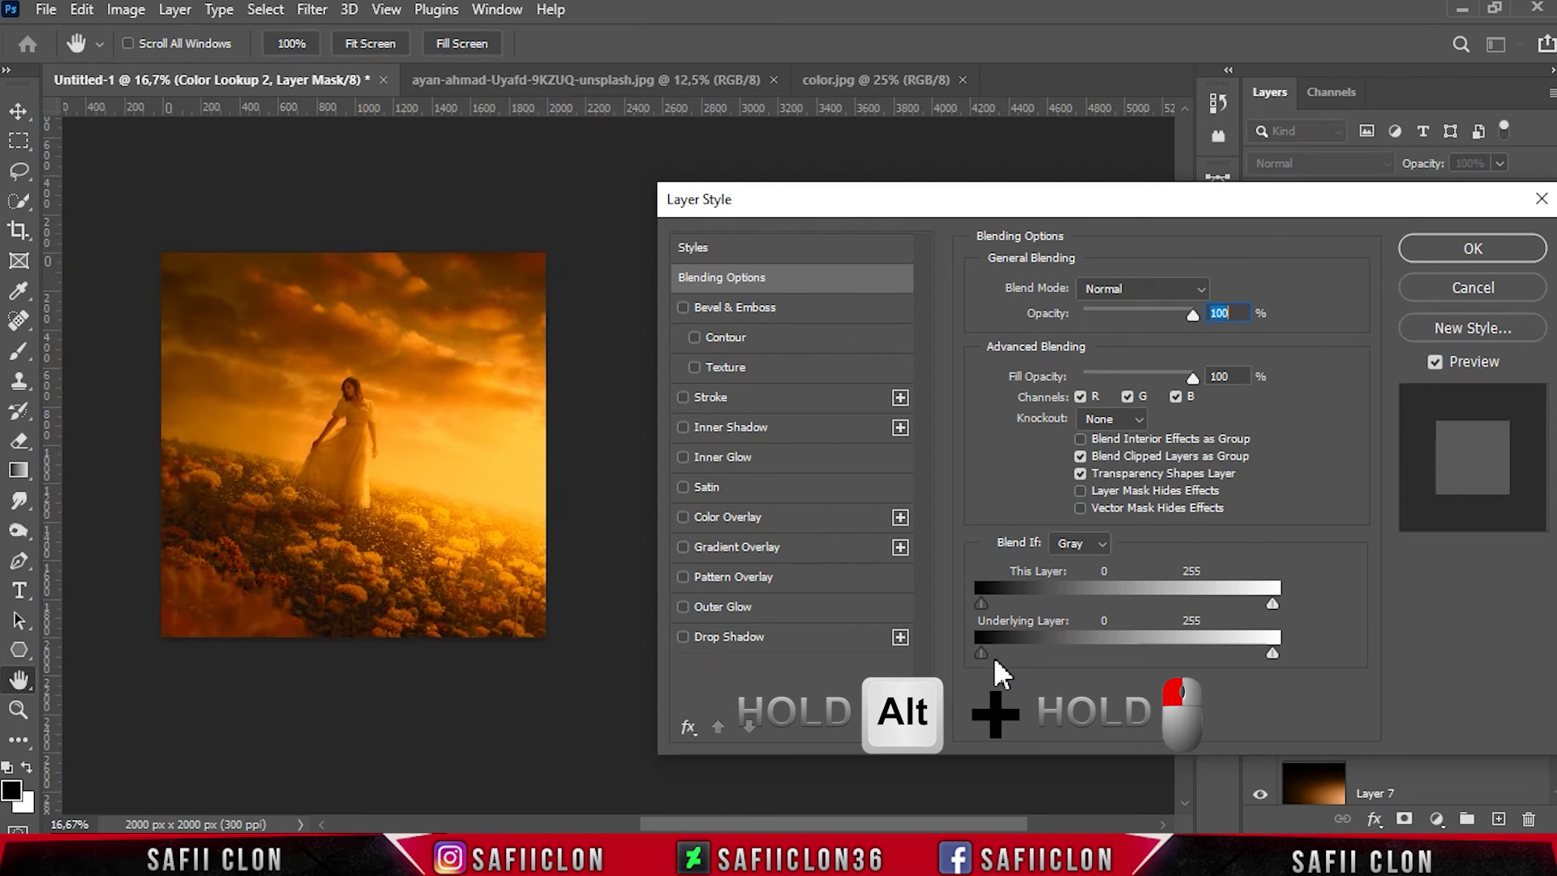
left_click_drag(981, 654, 1147, 649)
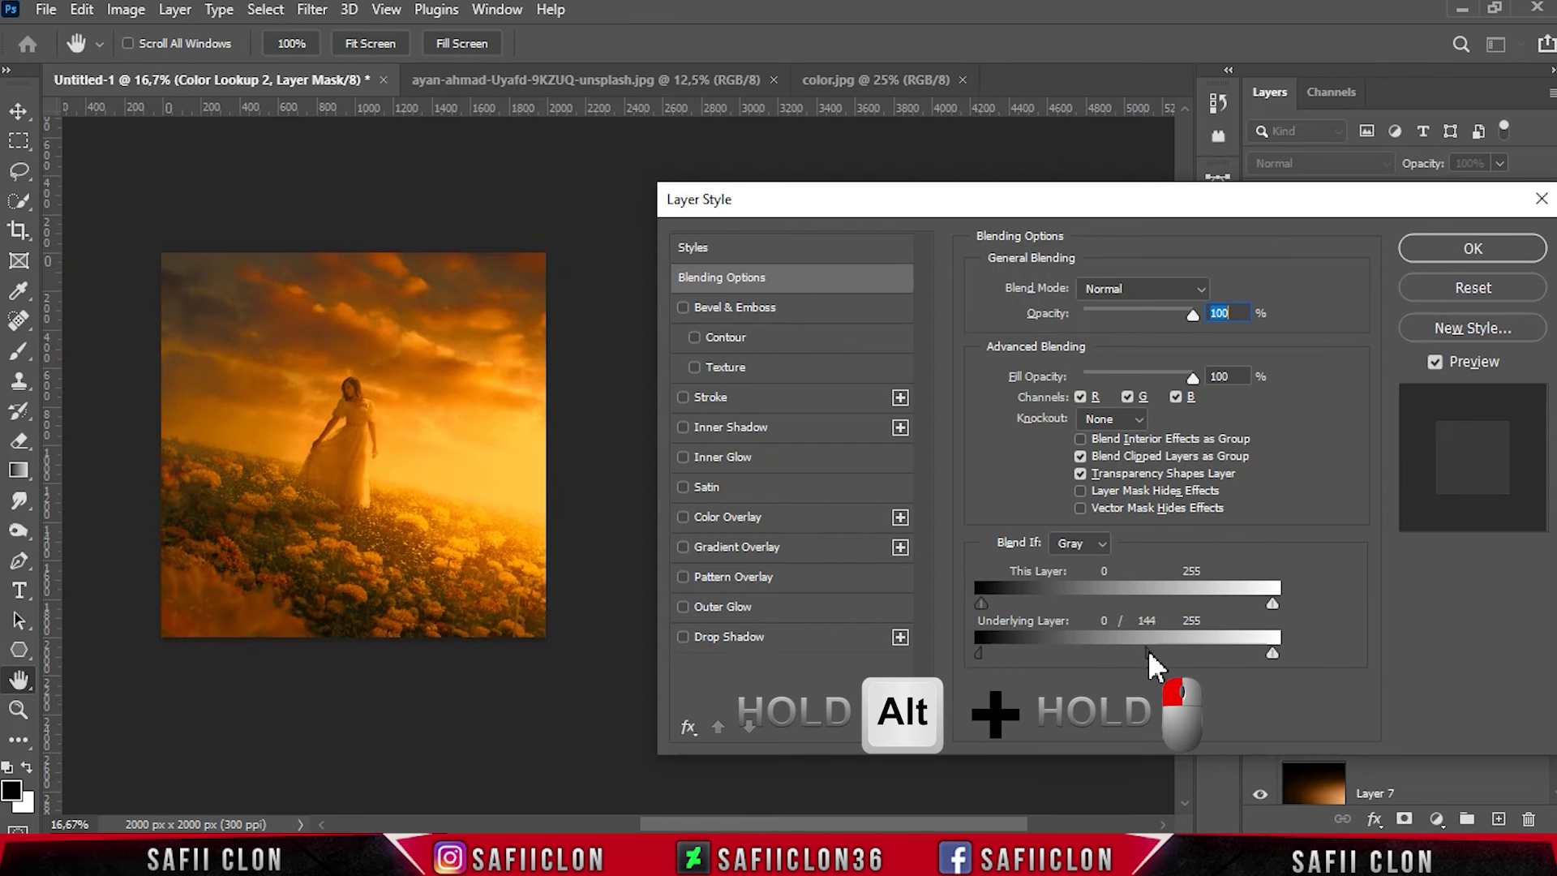
left_click_drag(1230, 653, 1227, 654)
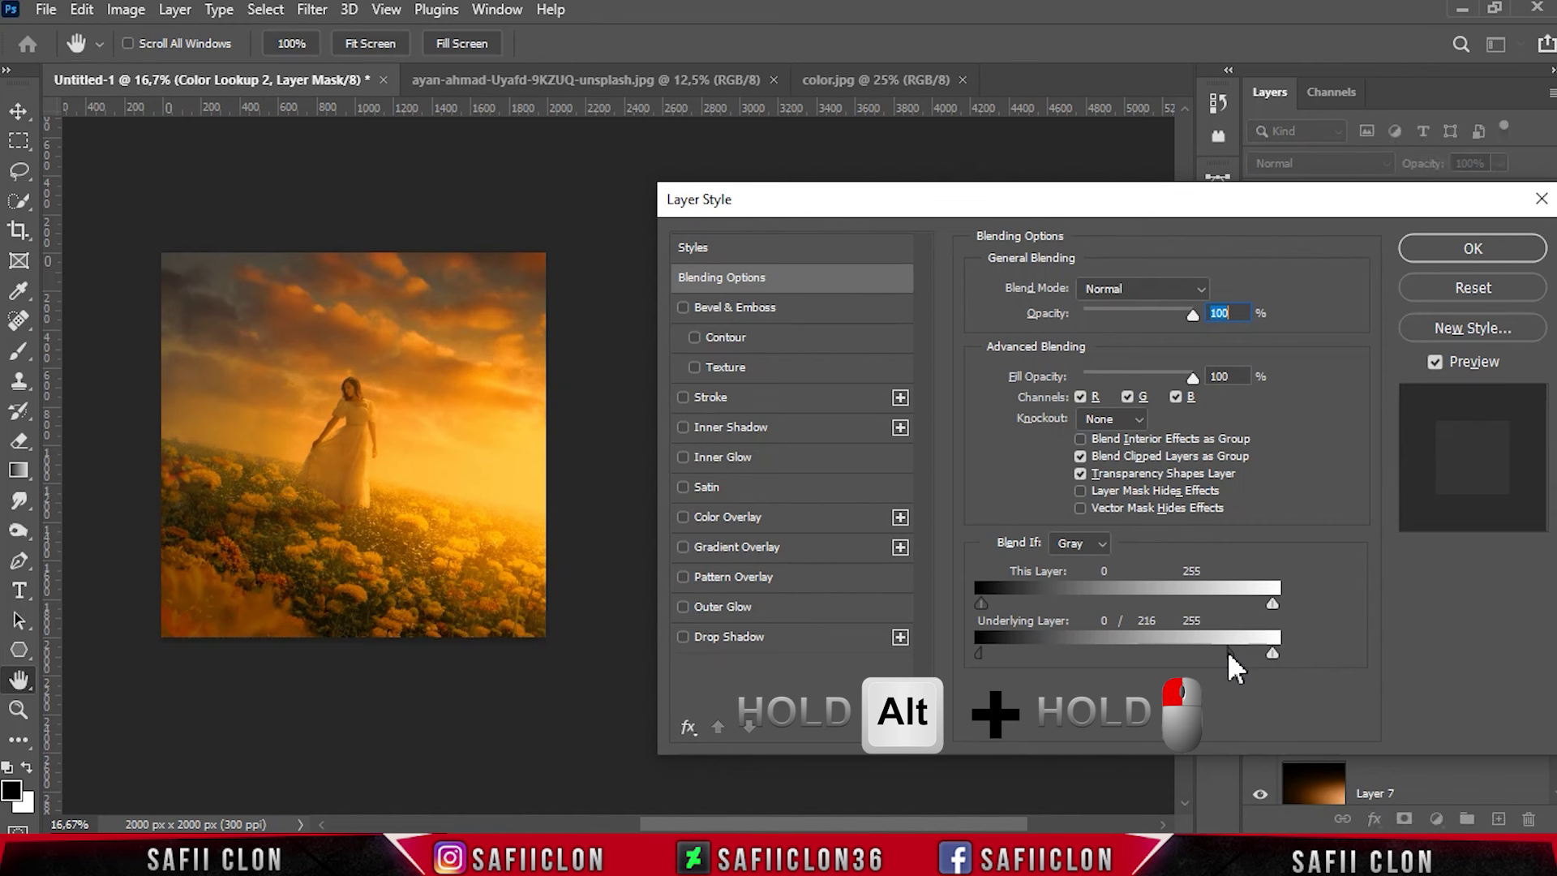
key("alt")
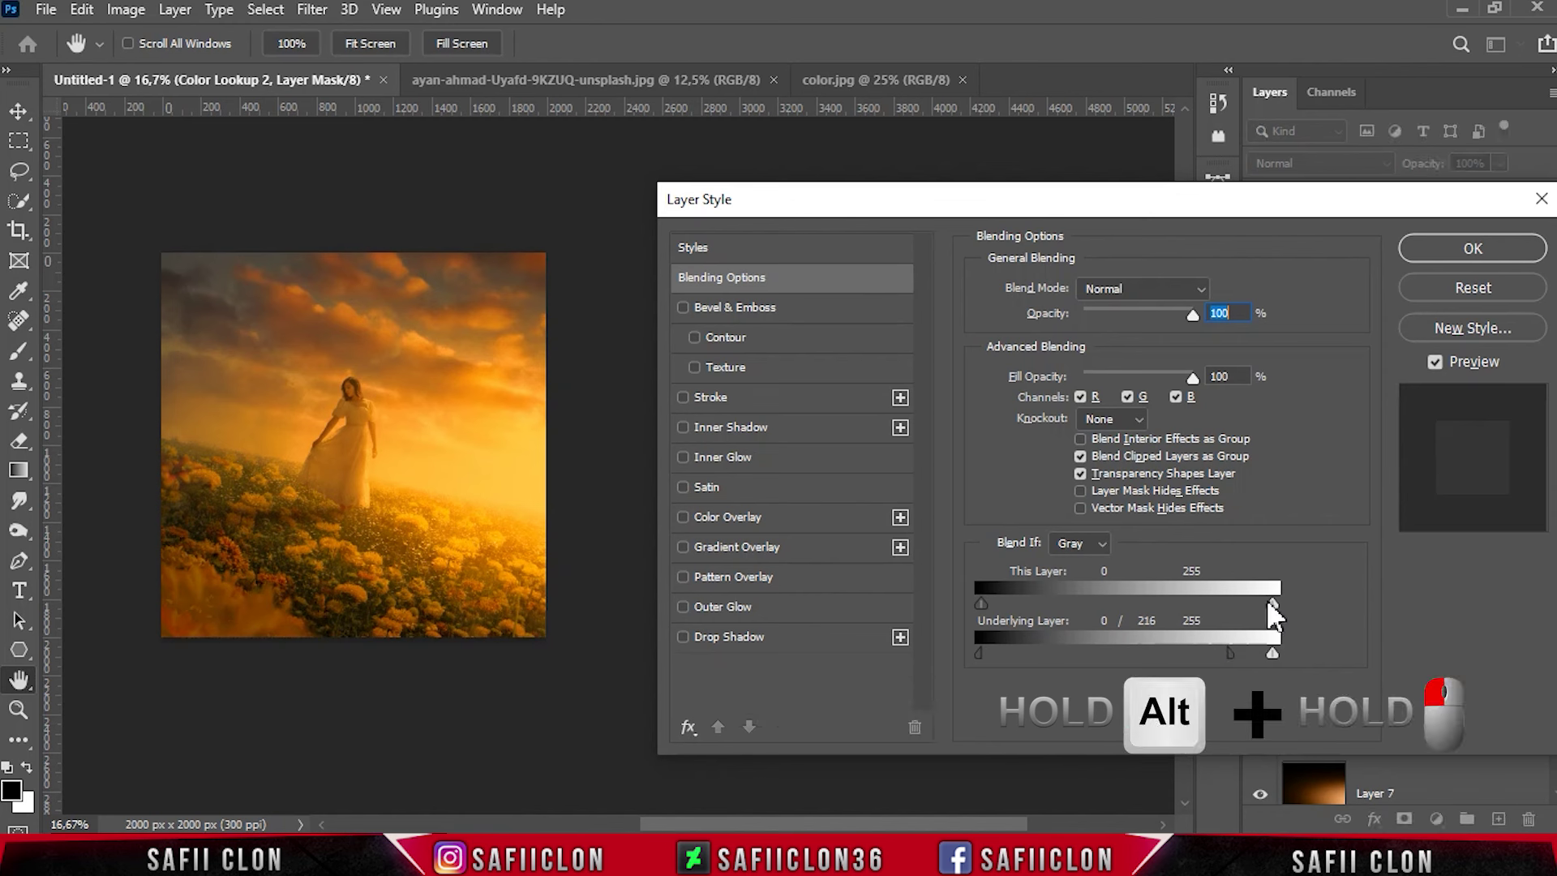
left_click_drag(1175, 601, 1100, 596)
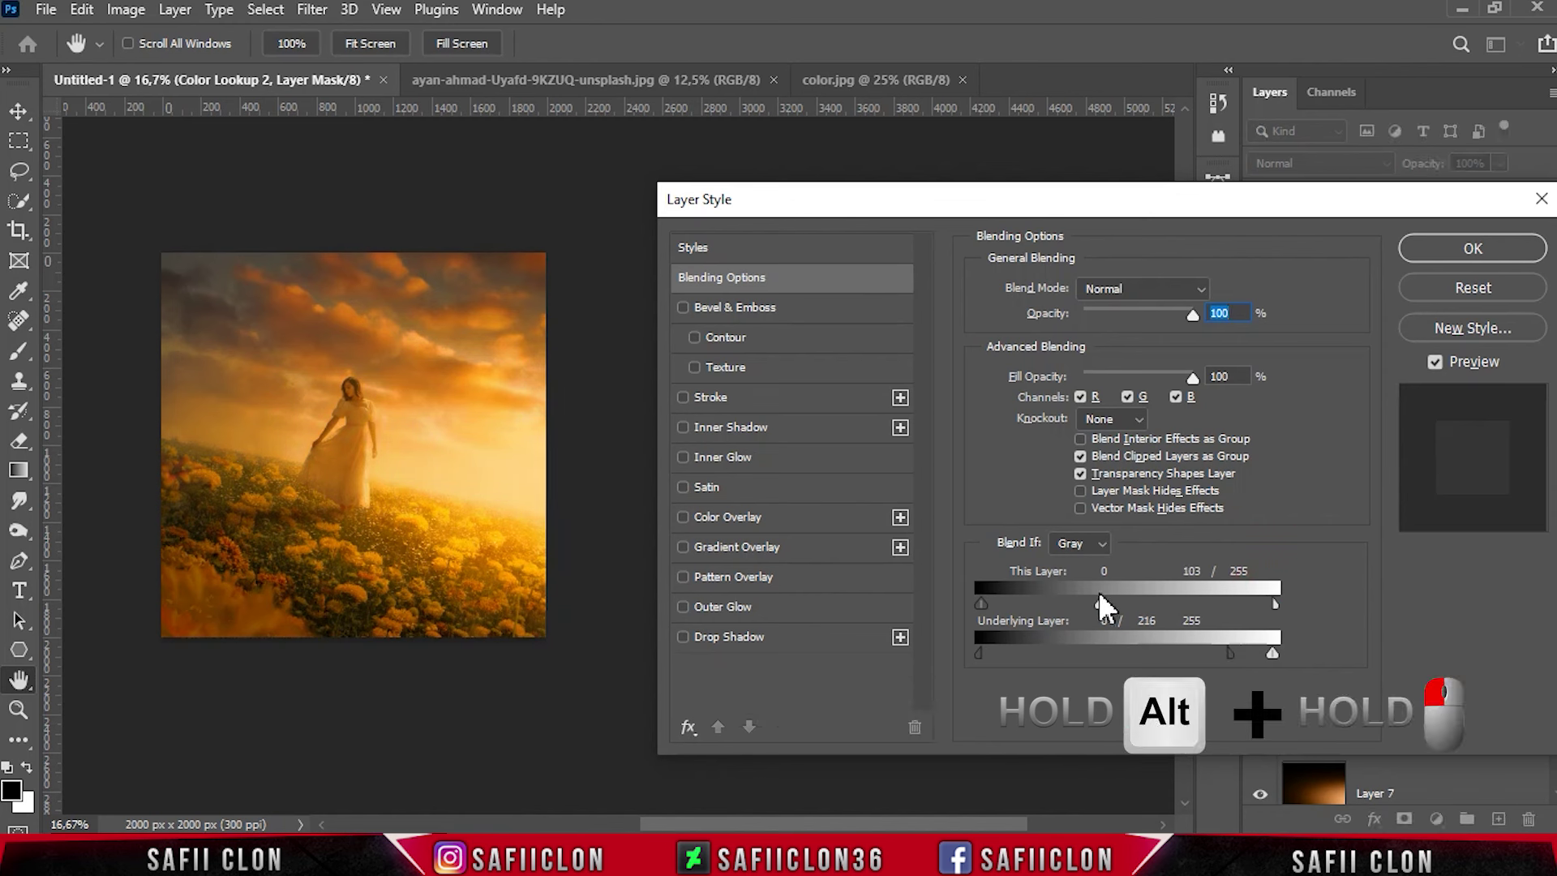
key("alt")
left_click_drag(1204, 656, 1207, 656)
left_click(1277, 653)
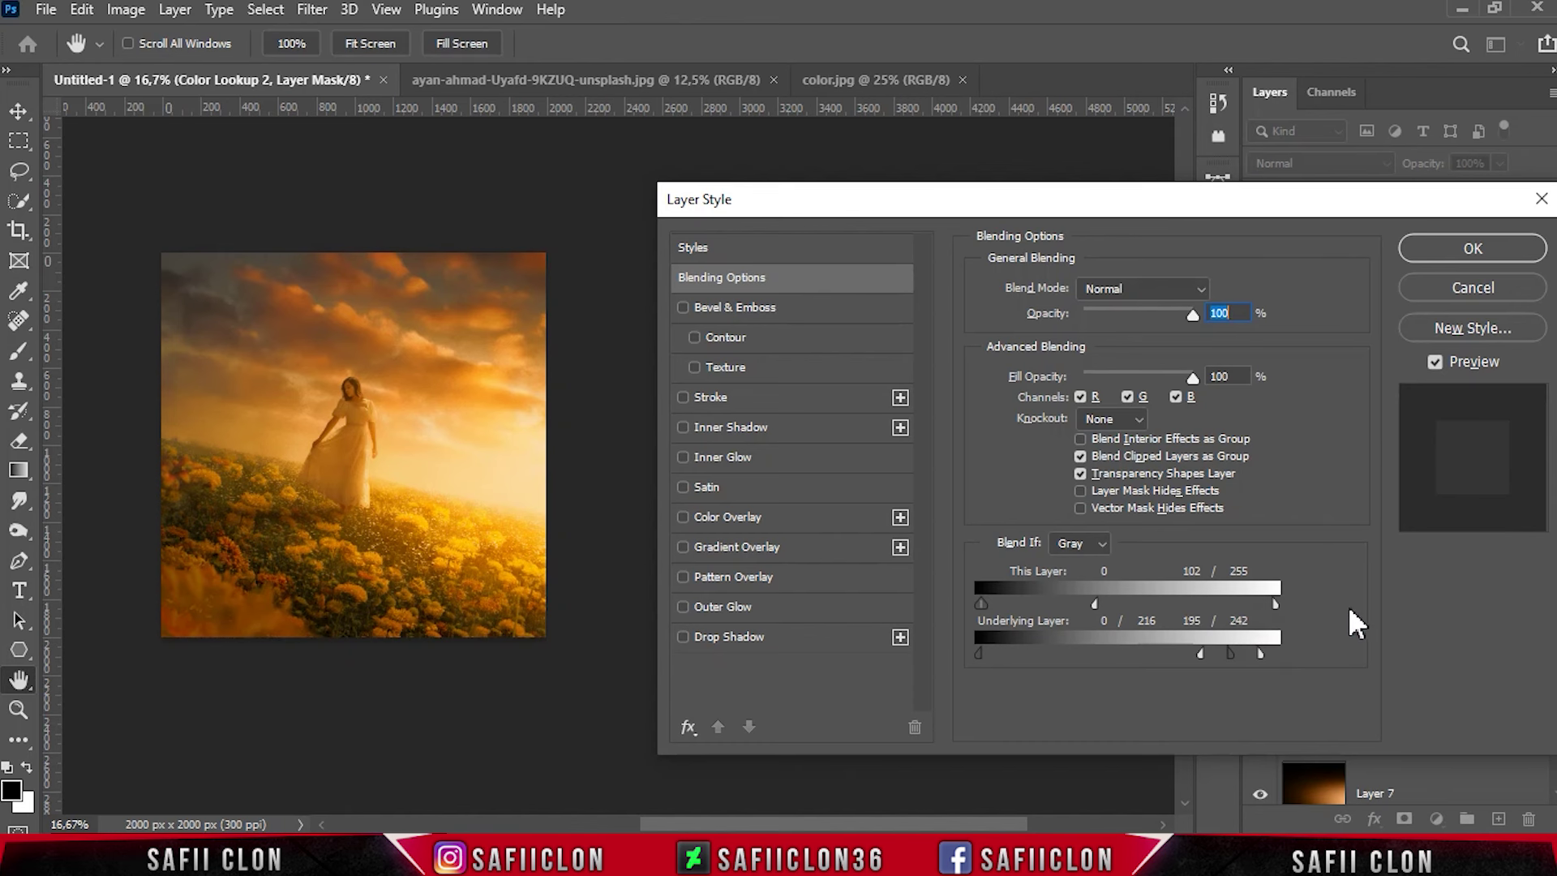
left_click(1467, 250)
Step: Zoom in and toggle the amber look on and off to compare
key("b")
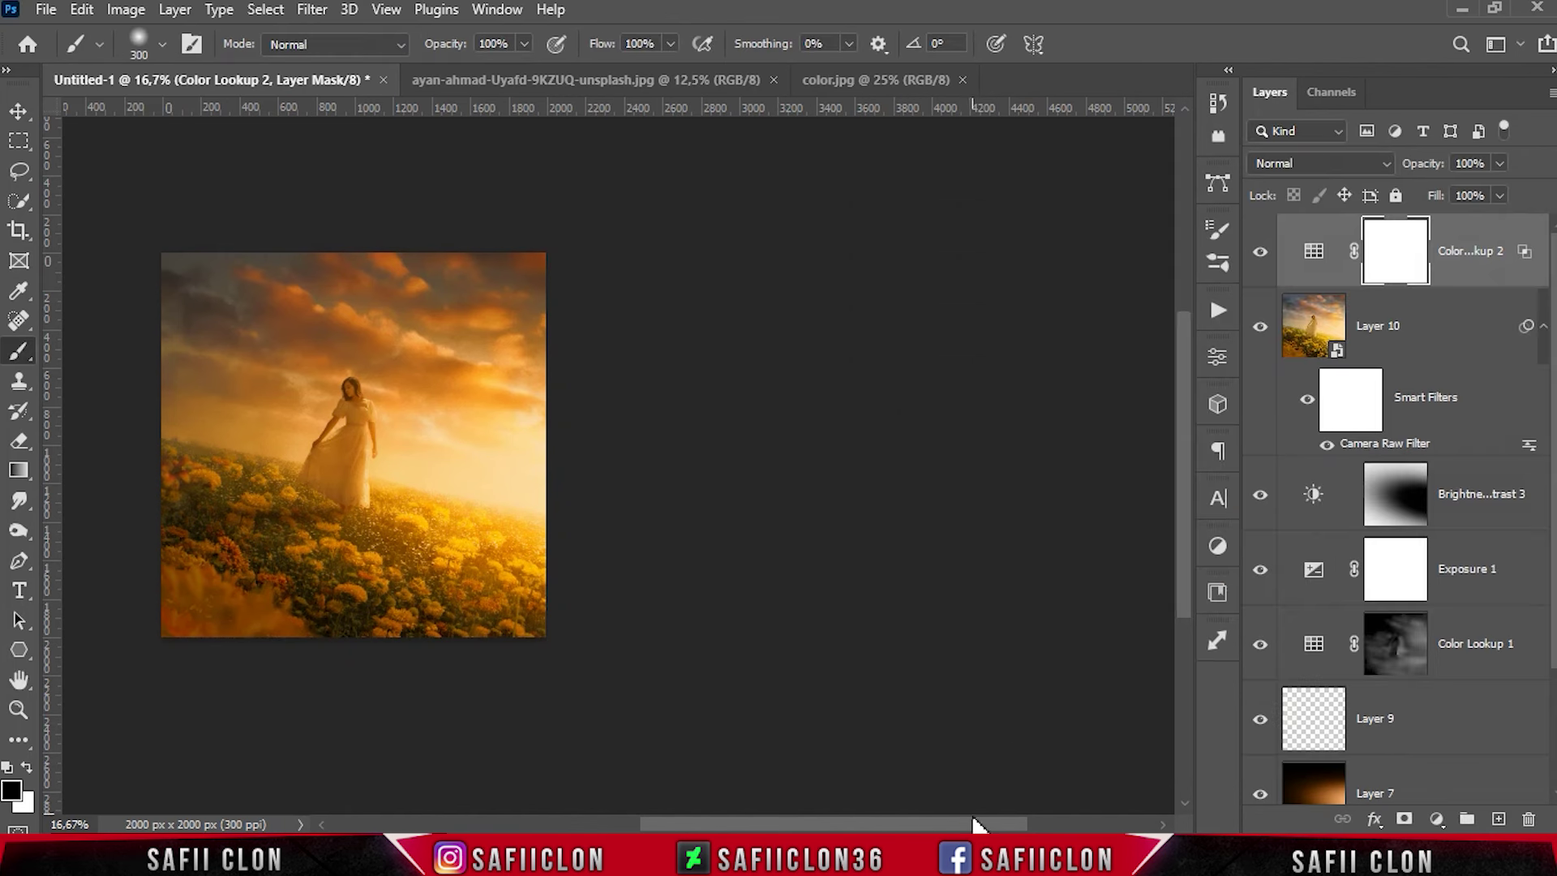
scroll(990, 651, "left", 5)
key("ctrl+plus")
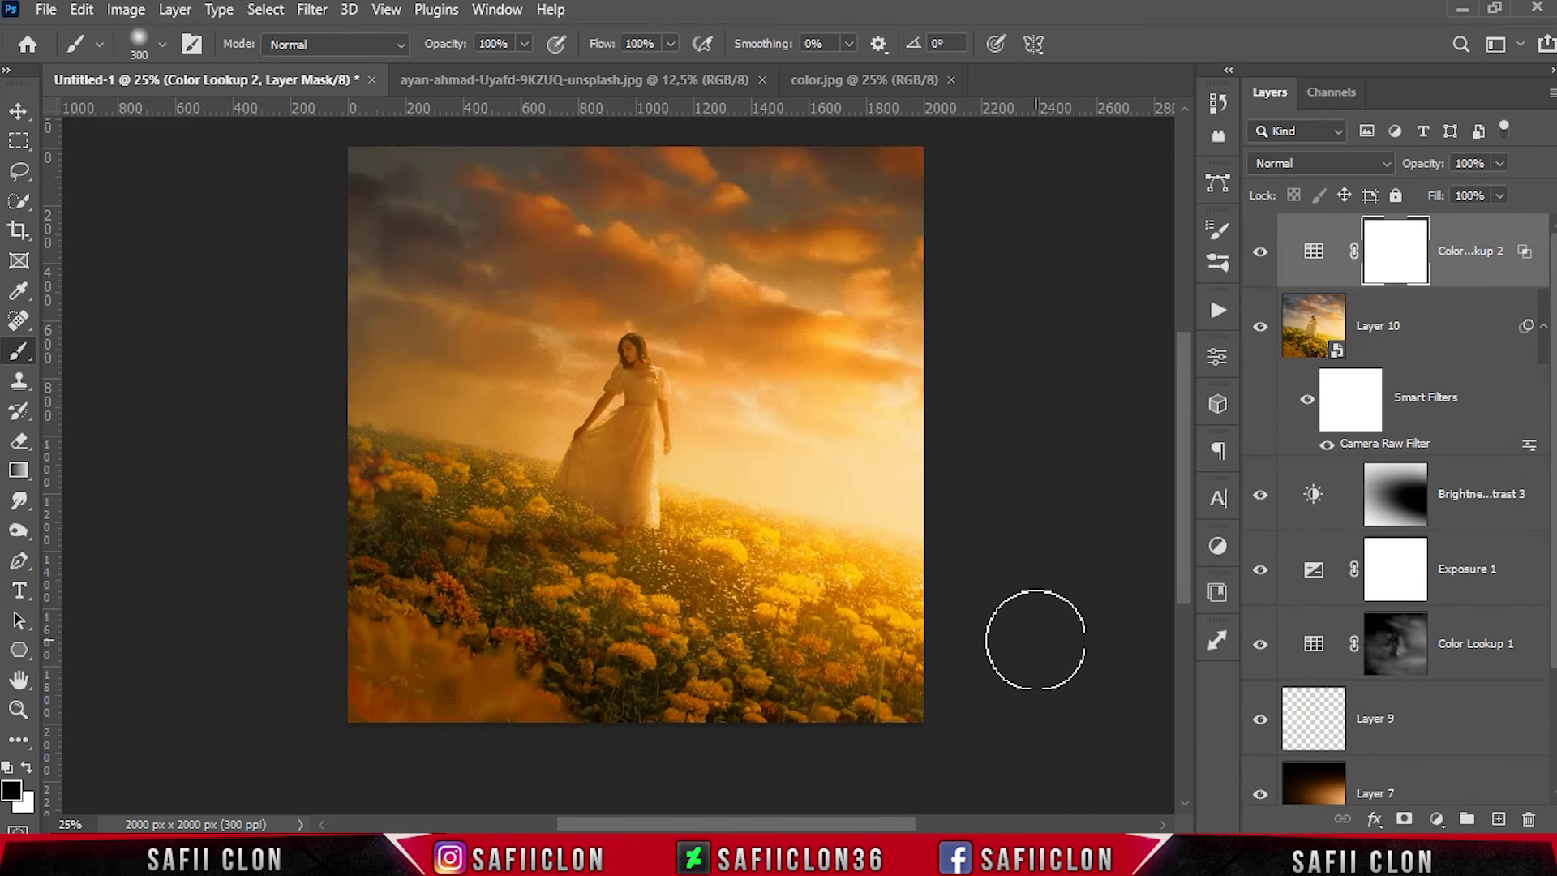
scroll(1054, 641, "up", 1)
left_click(1260, 253)
left_click(1260, 253)
Step: Add a Curves layer above Layer 10 with an S-curve (182/200 highlight, lower midtones) and black point raised to 18
left_click(1438, 351)
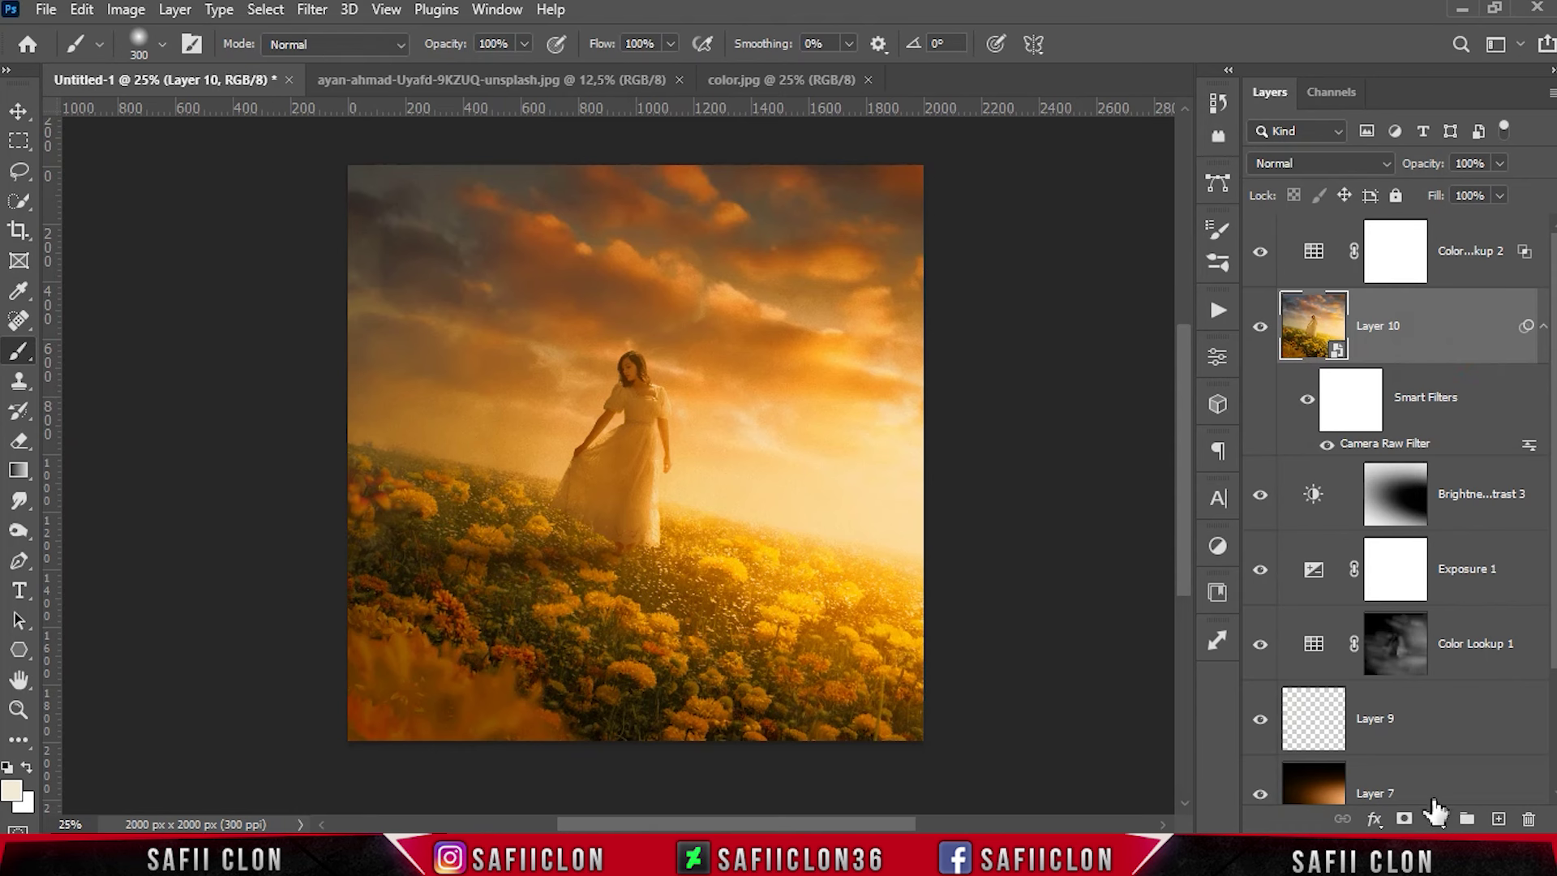
left_click(1437, 819)
left_click(1440, 527)
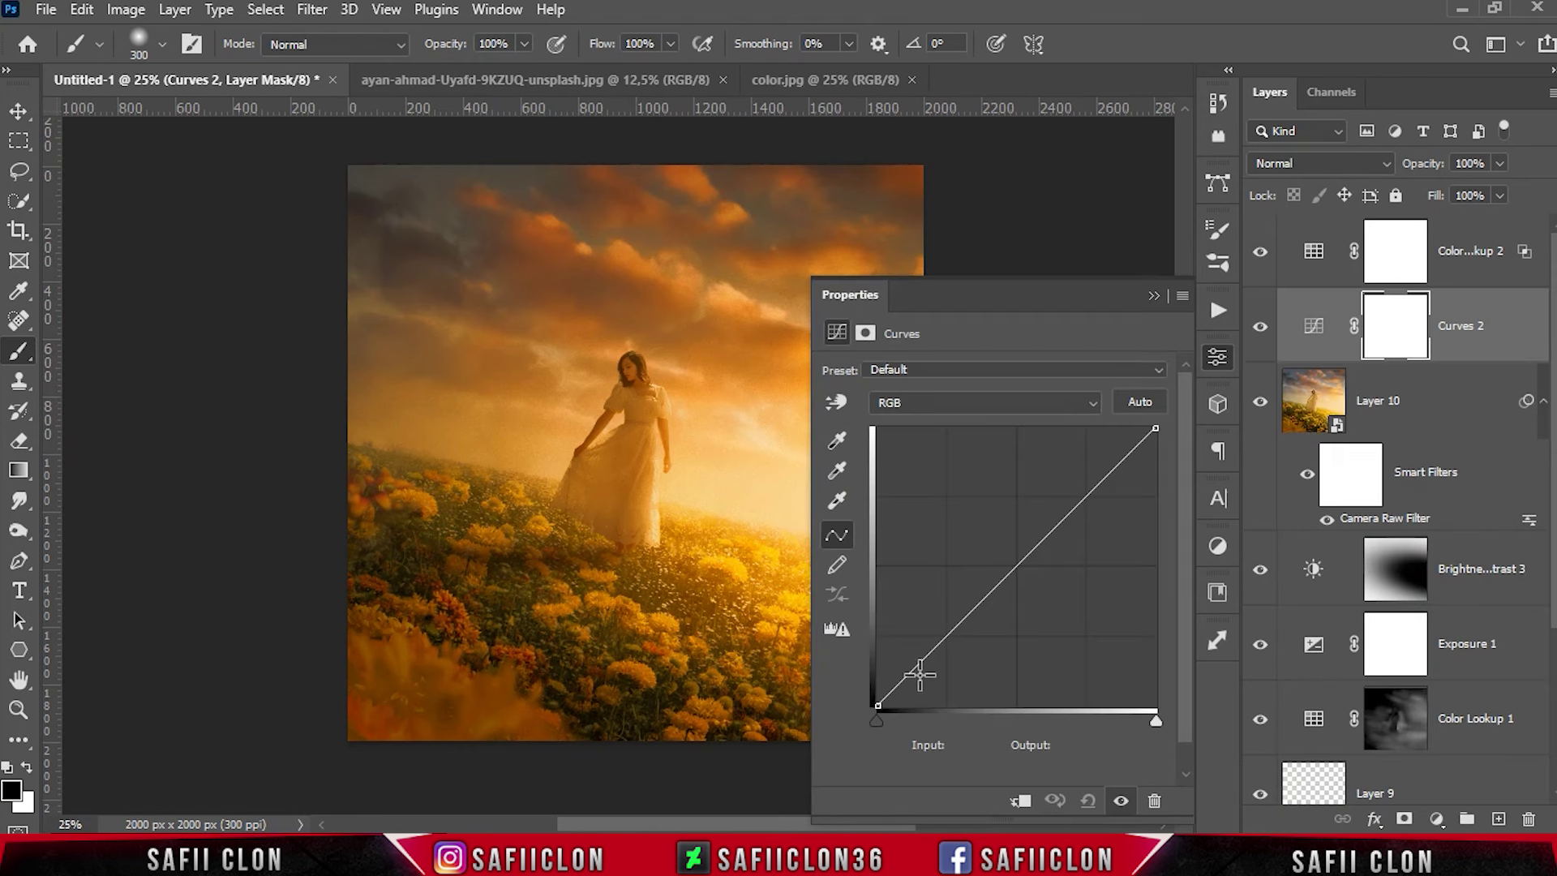
left_click(1017, 565)
left_click_drag(1087, 497, 1076, 488)
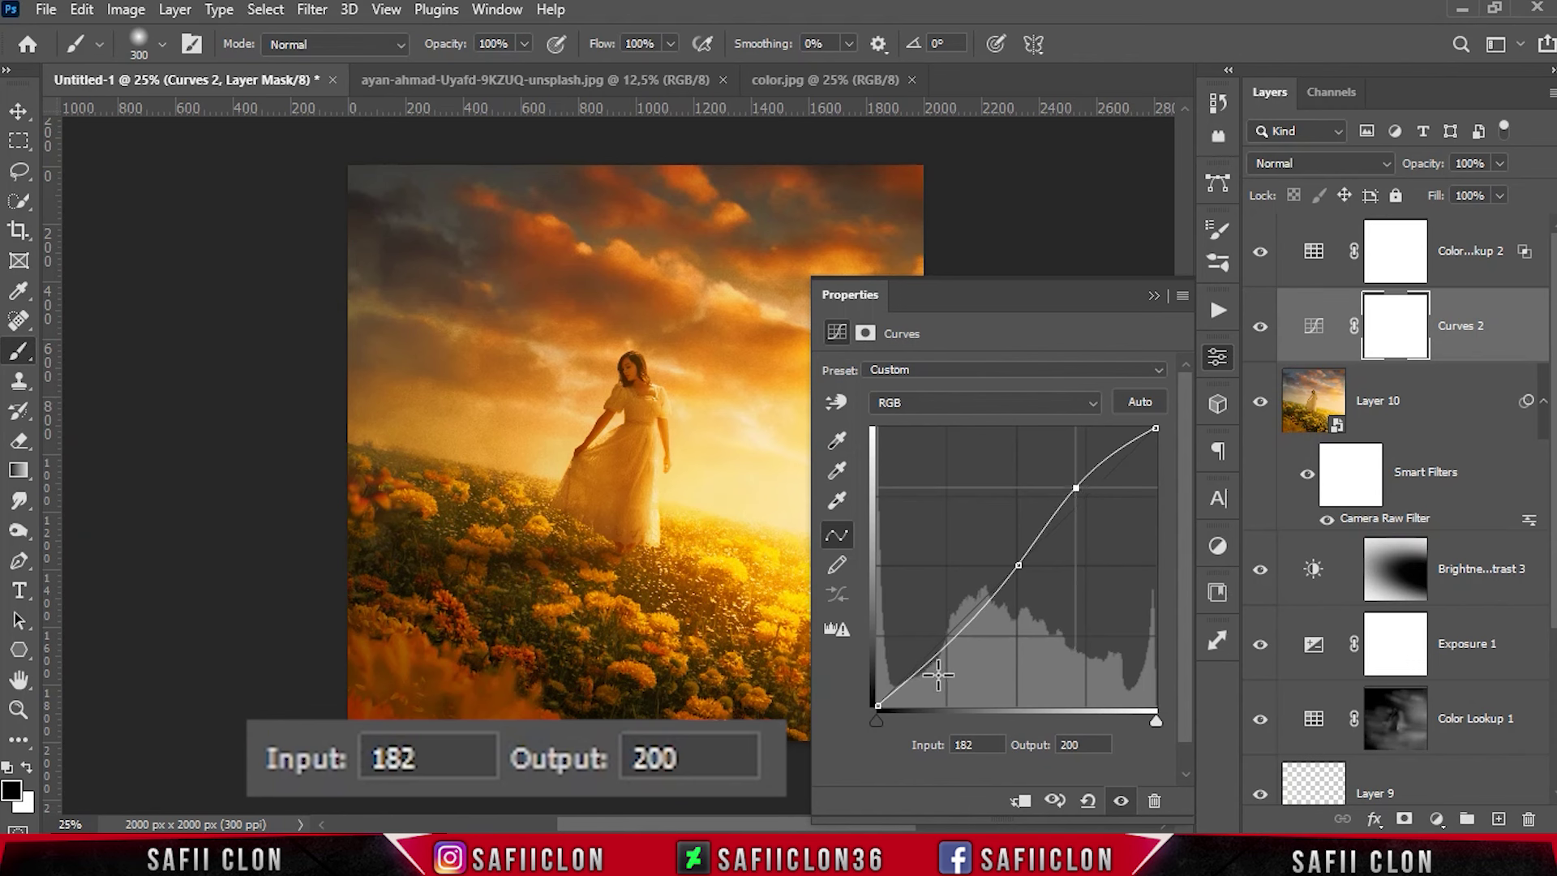
left_click_drag(949, 634, 954, 640)
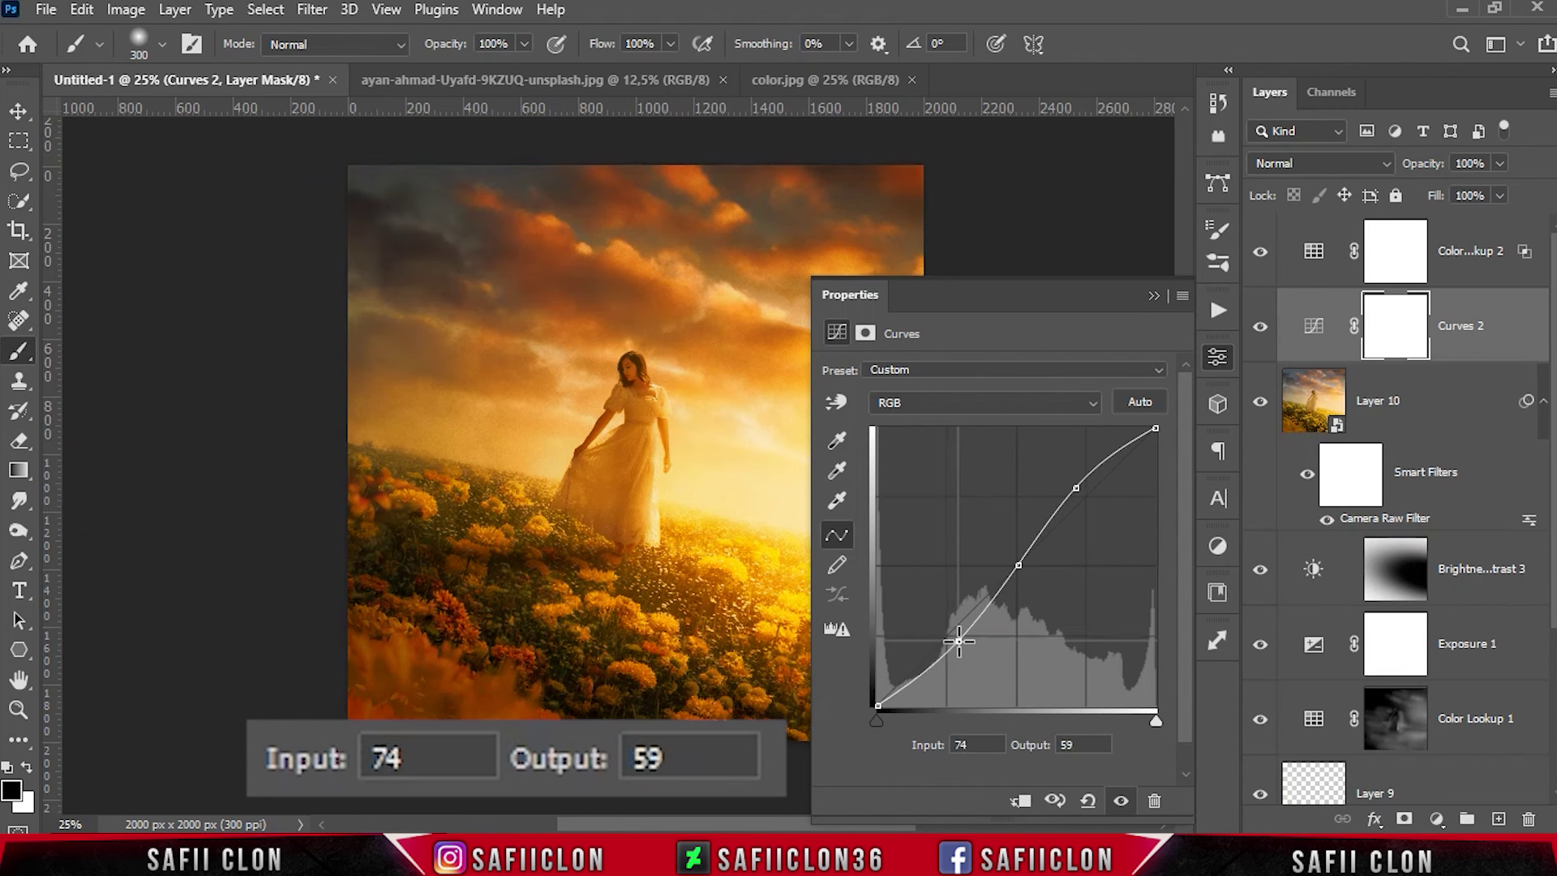
left_click_drag(878, 705, 871, 687)
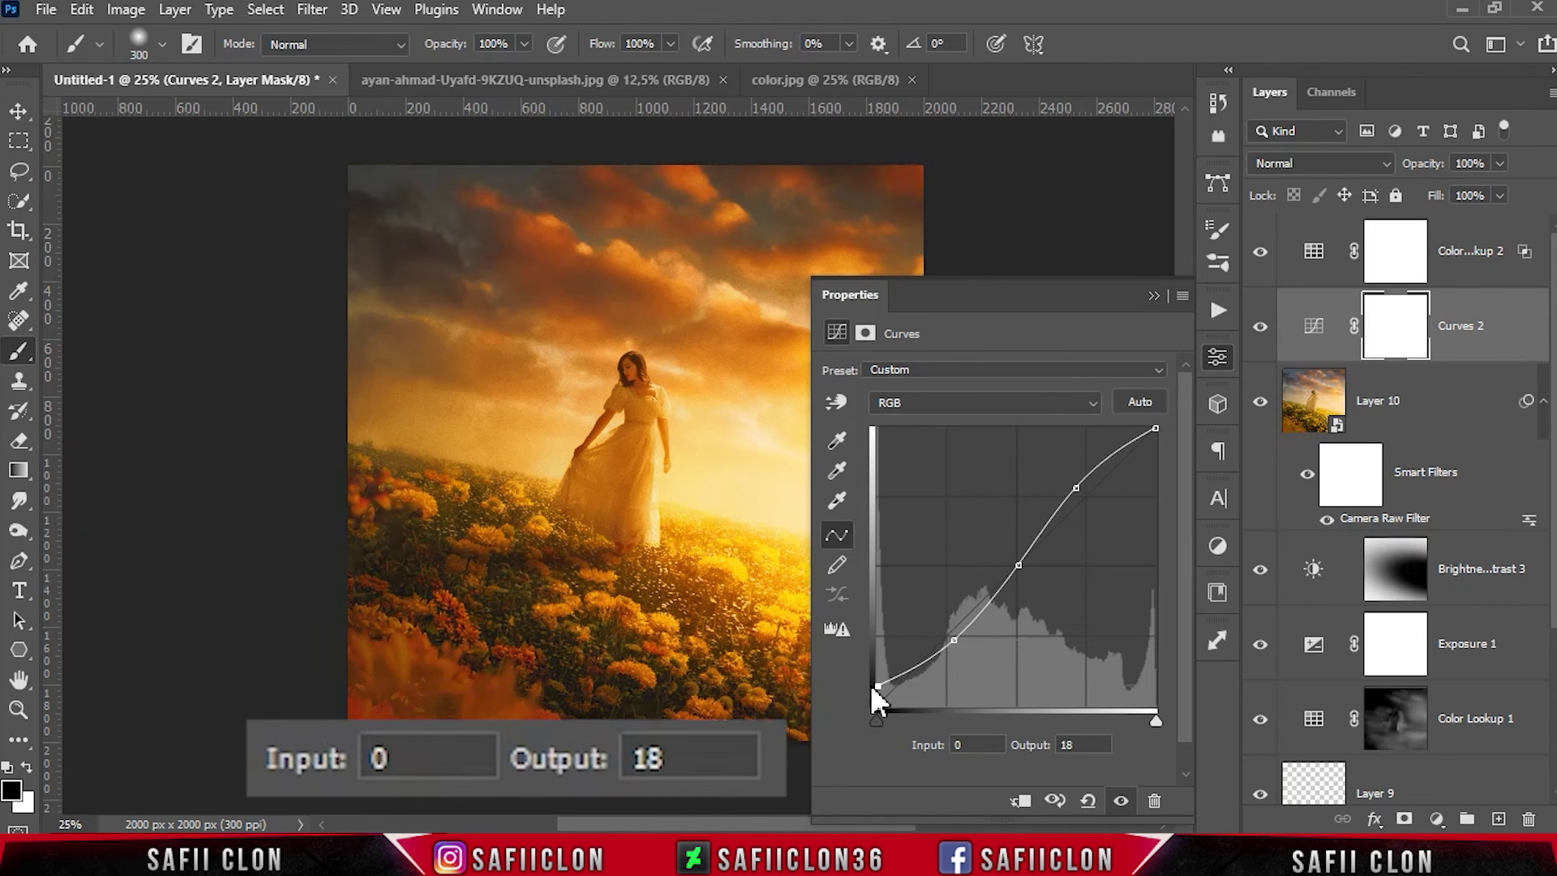
left_click(1153, 295)
left_click(1260, 326)
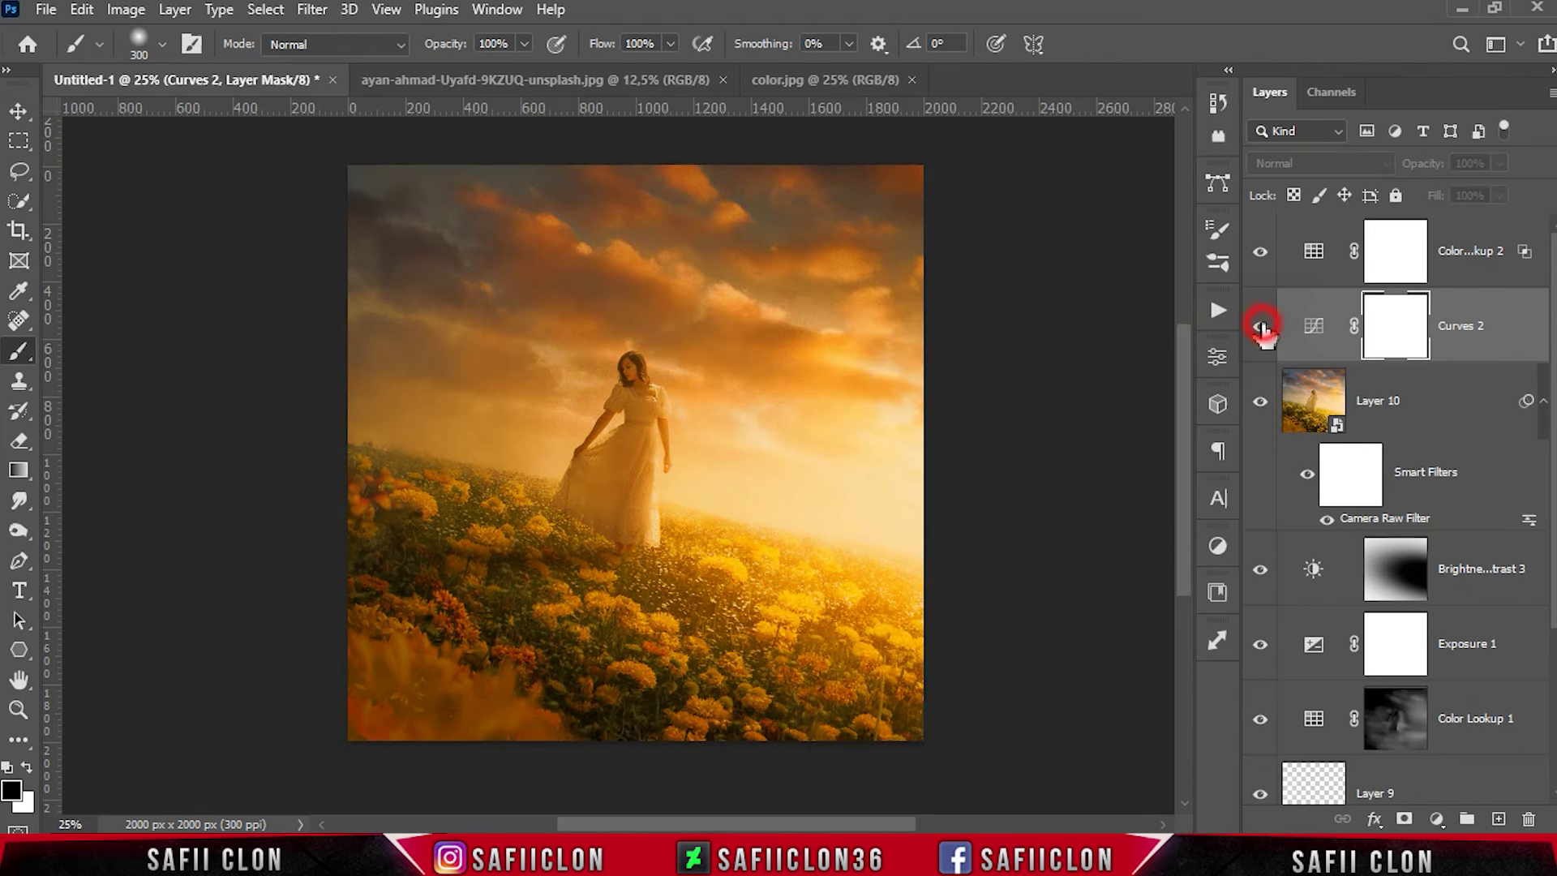
left_click(1260, 326)
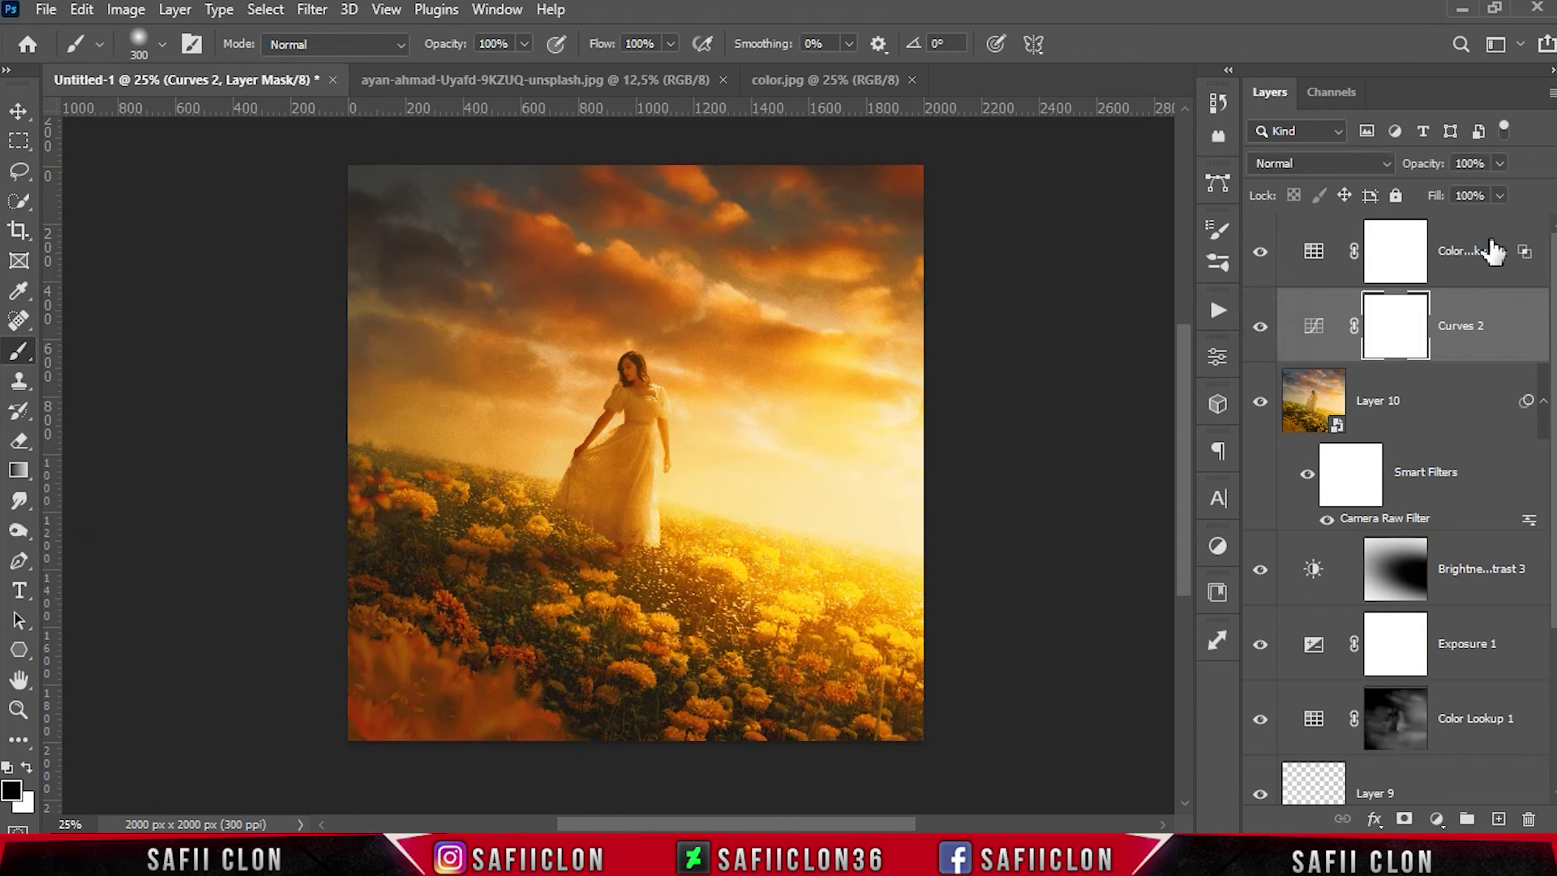
left_click(1491, 251)
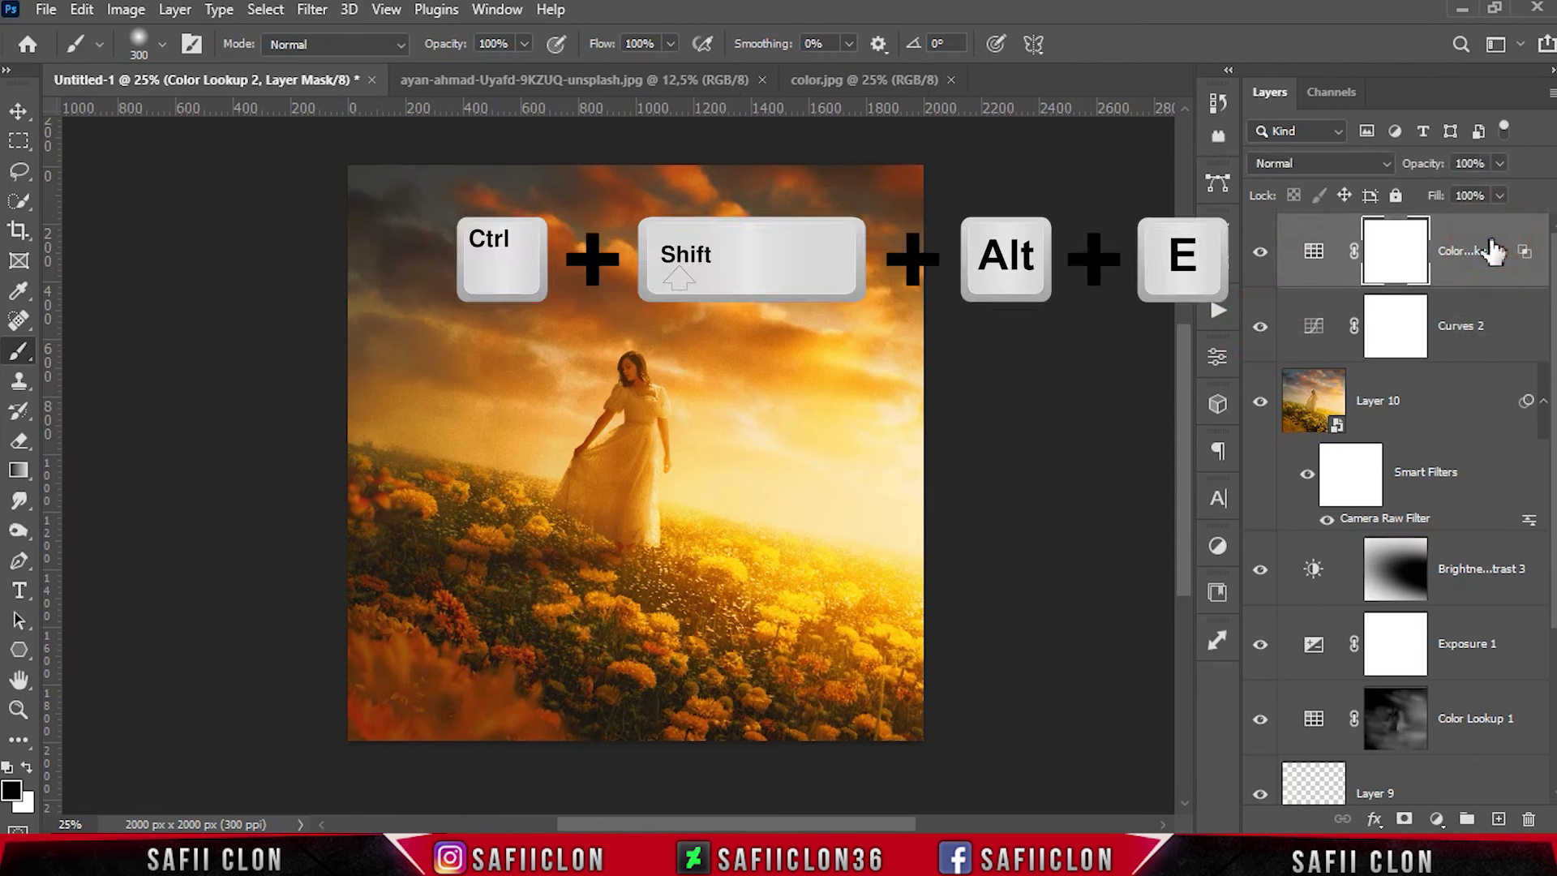
Step: Stamp visible into Layer 11, set it to Vivid Light, and apply High Pass at radius 6.2 pixels
key("ctrl+shift+alt+e")
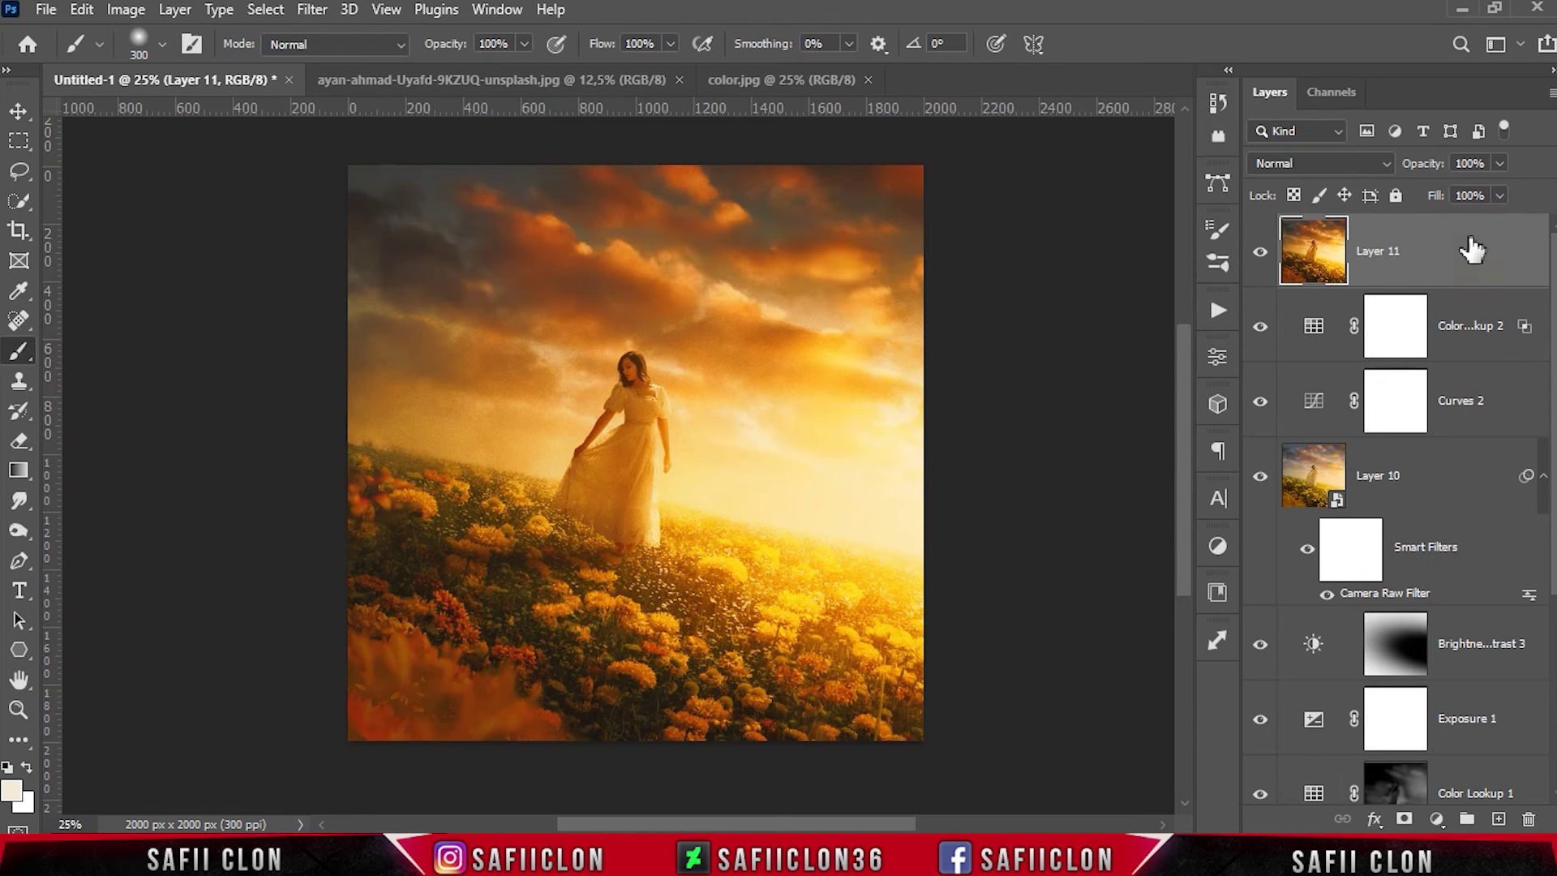
left_click(1298, 162)
left_click(1290, 493)
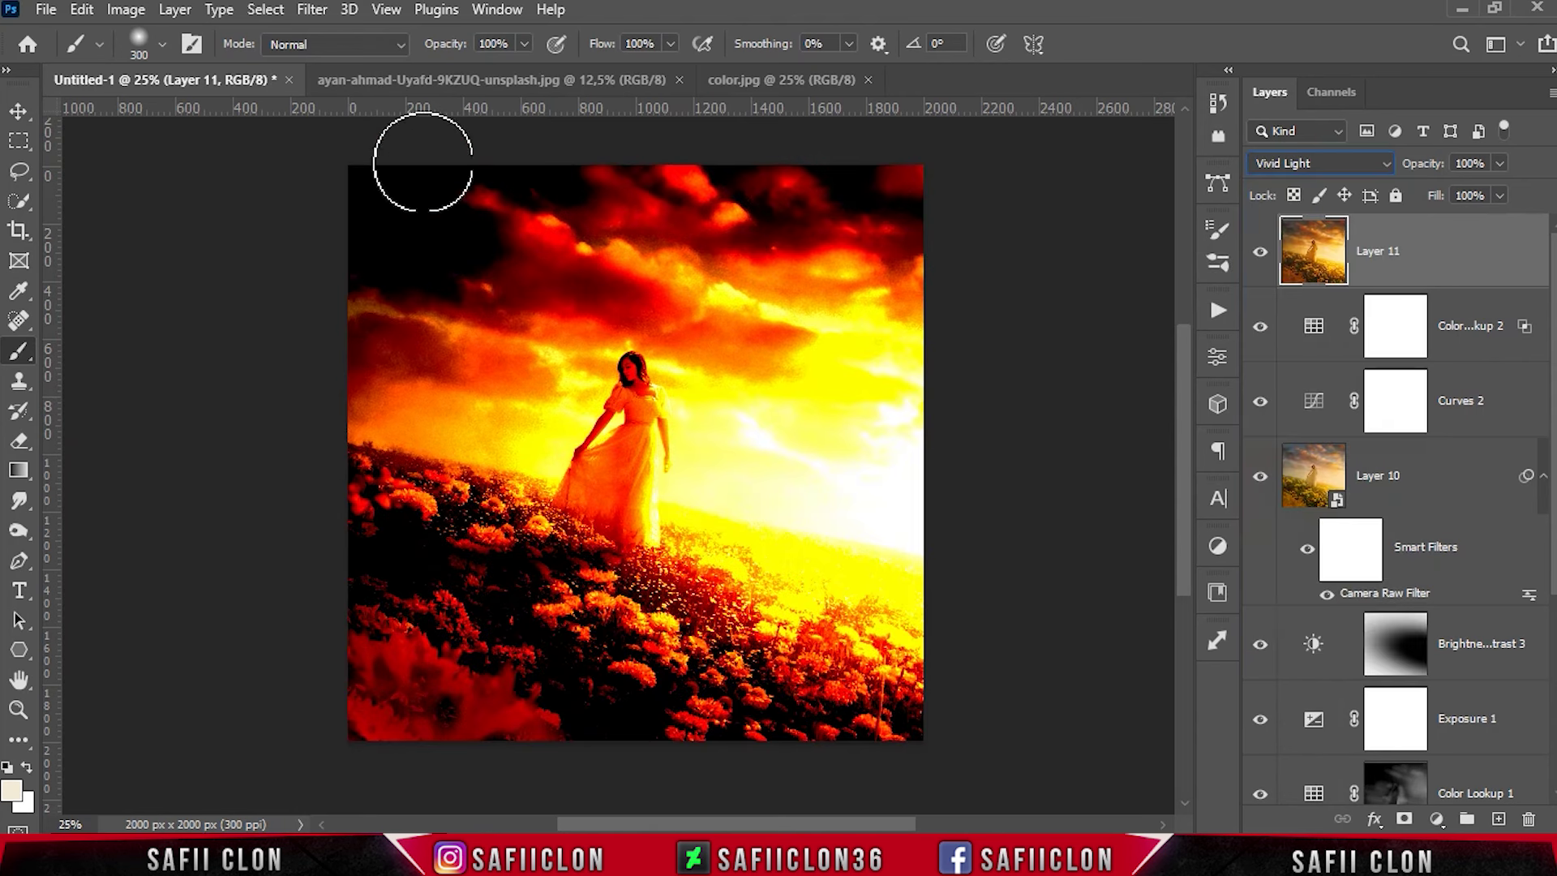
left_click(312, 9)
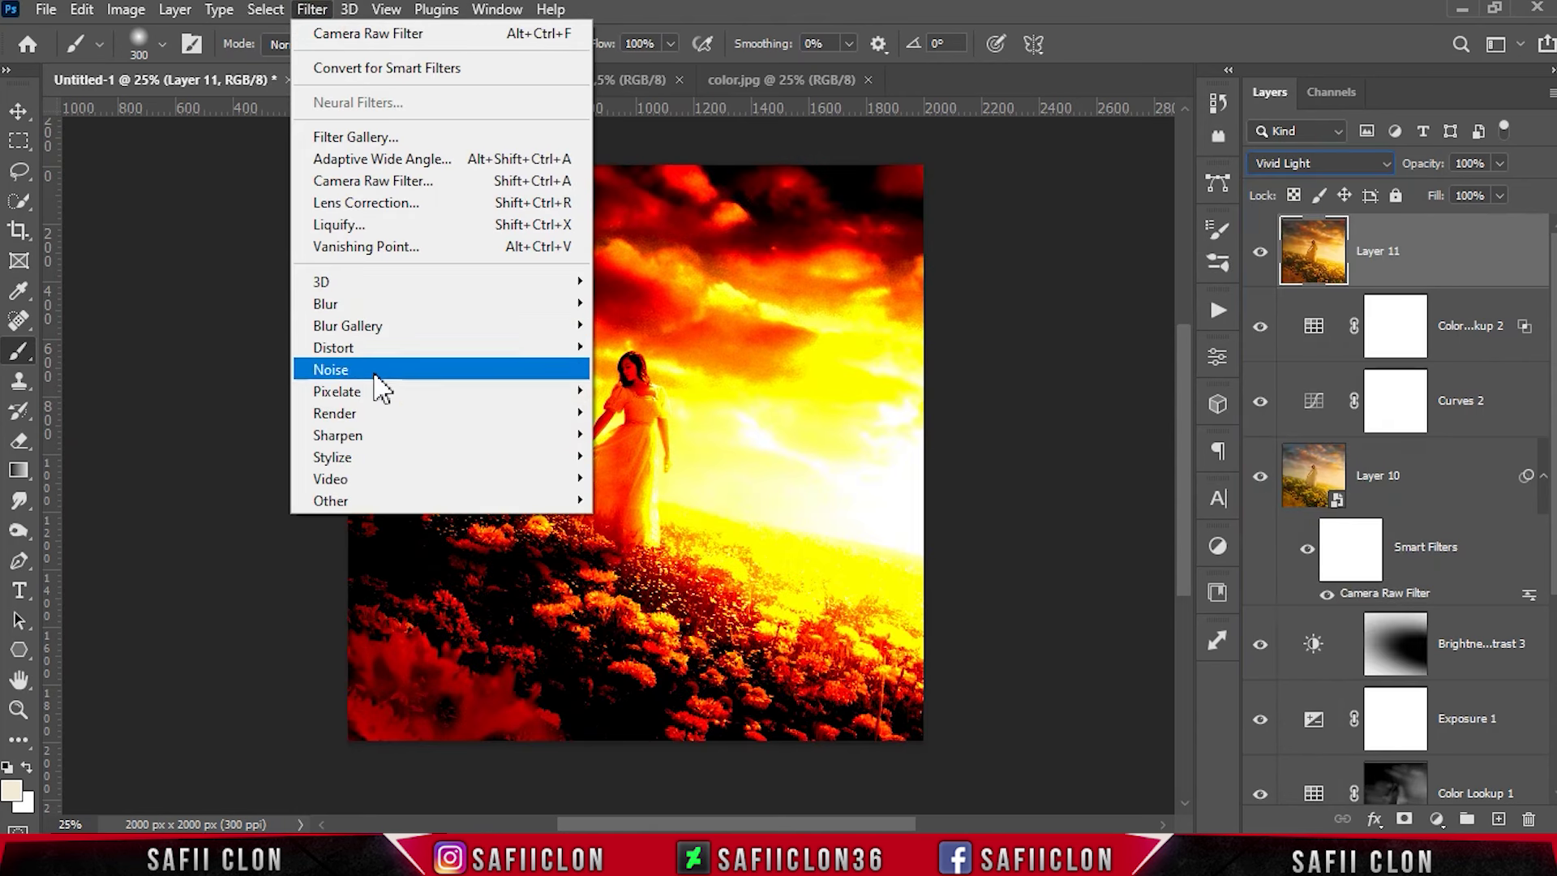
mouse_move(331, 499)
left_click(643, 526)
left_click_drag(734, 129, 962, 187)
left_click_drag(855, 532, 899, 537)
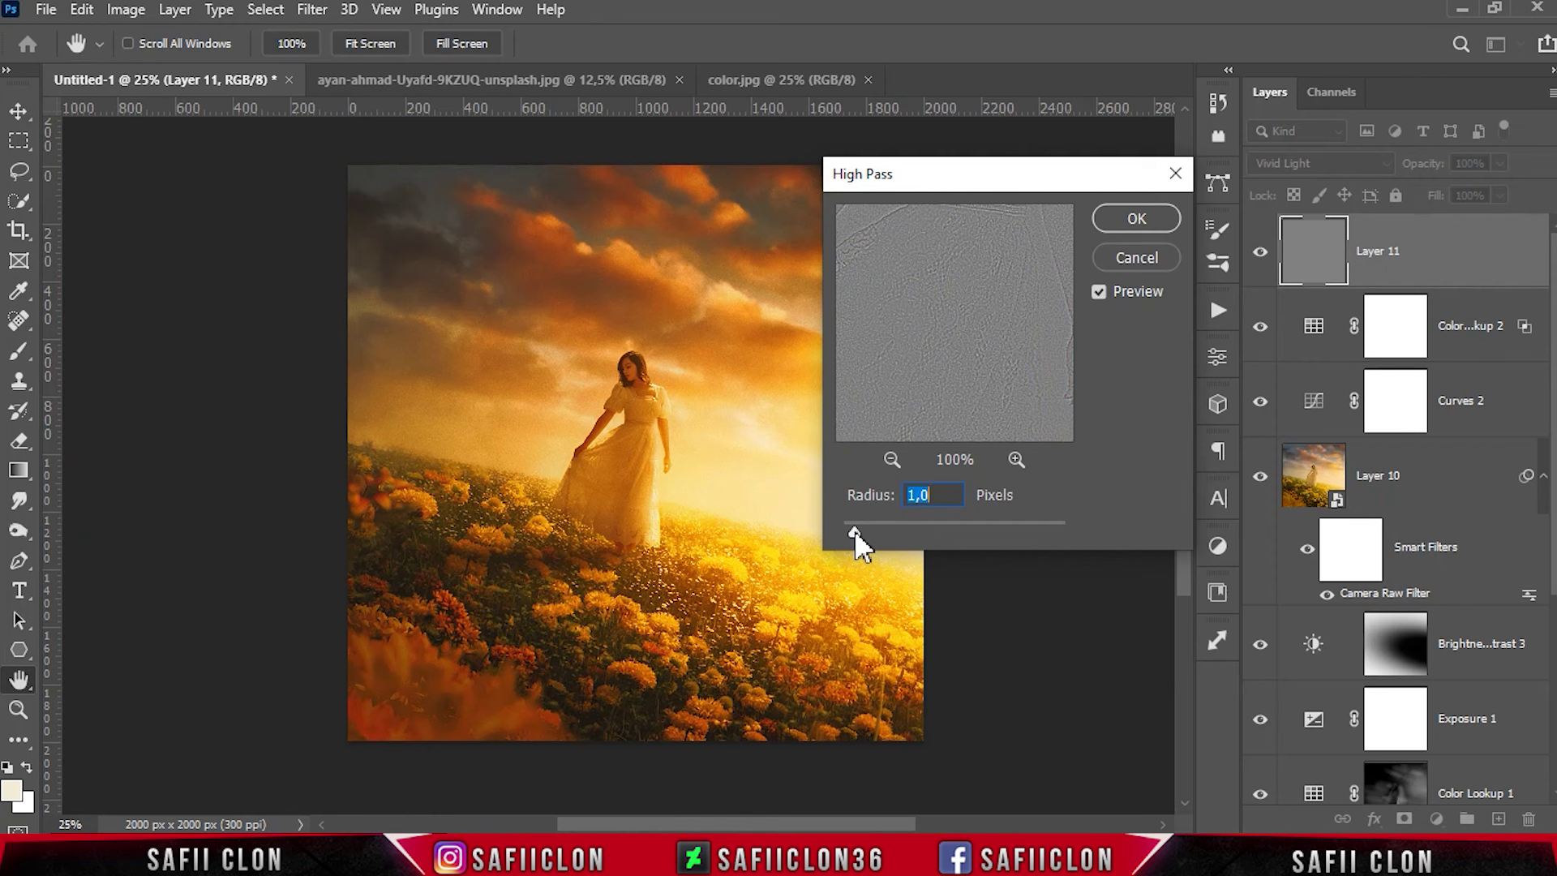
left_click(1137, 219)
Step: Zoom in and out to inspect the sharpening, ending at 25%
key("b")
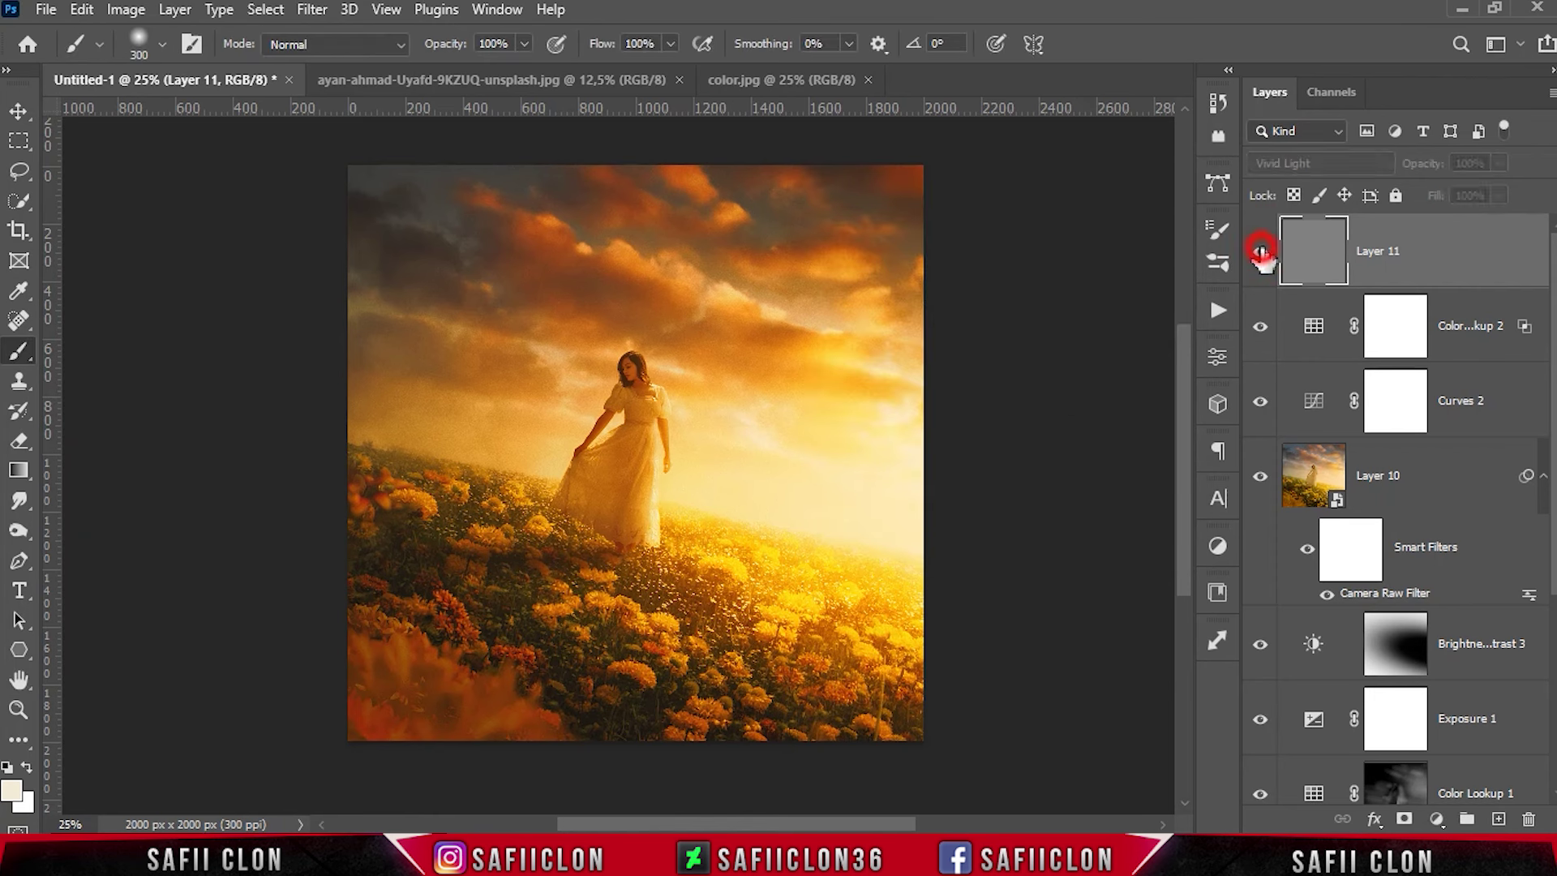
key("ctrl+minus")
key("ctrl+plus")
key("ctrl+plus")
key("ctrl+plus")
key("ctrl+plus")
key("ctrl+plus")
key("ctrl+minus")
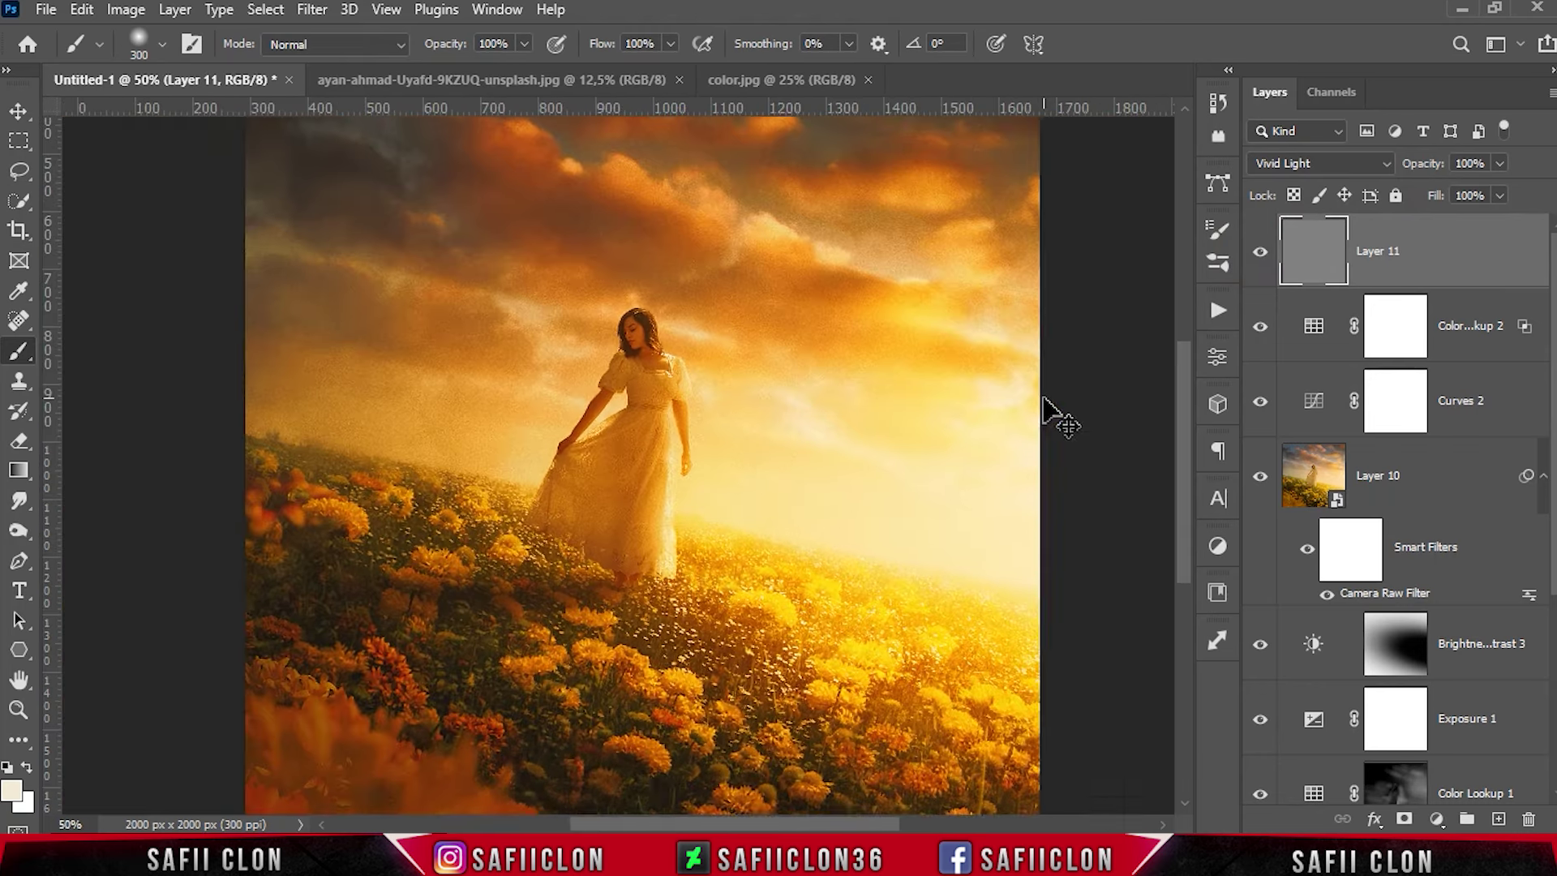
key("ctrl+minus")
key("ctrl+minus")
key("ctrl+minus")
key("ctrl+plus")
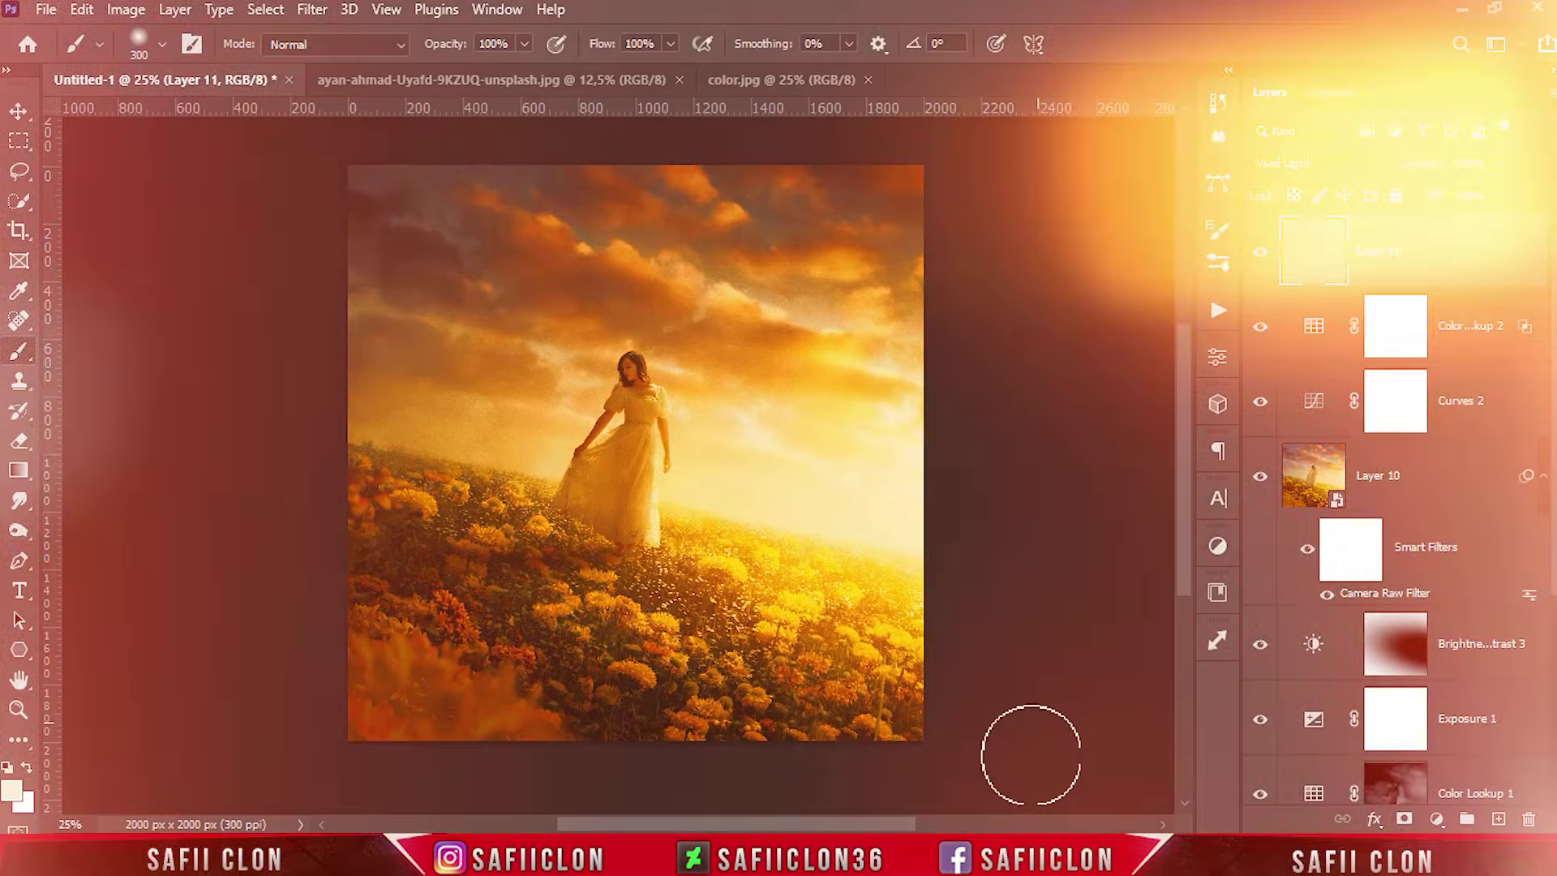